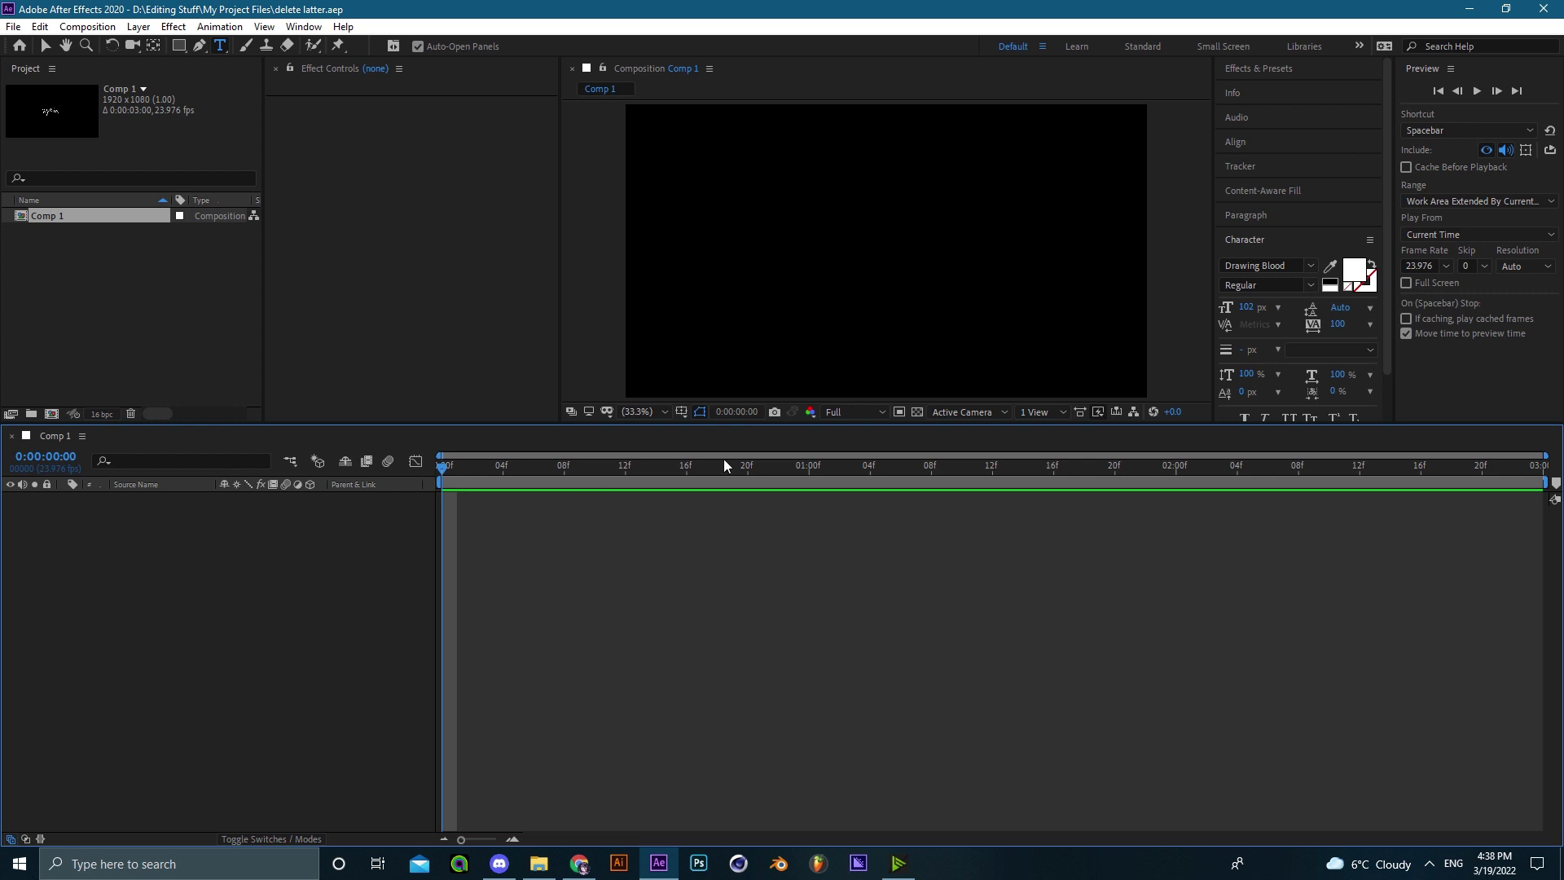
- Add a text layer reading "KYRIK" near the centre of the composition and save the project
{"action": "left_click", "coordinate": [810, 468]}
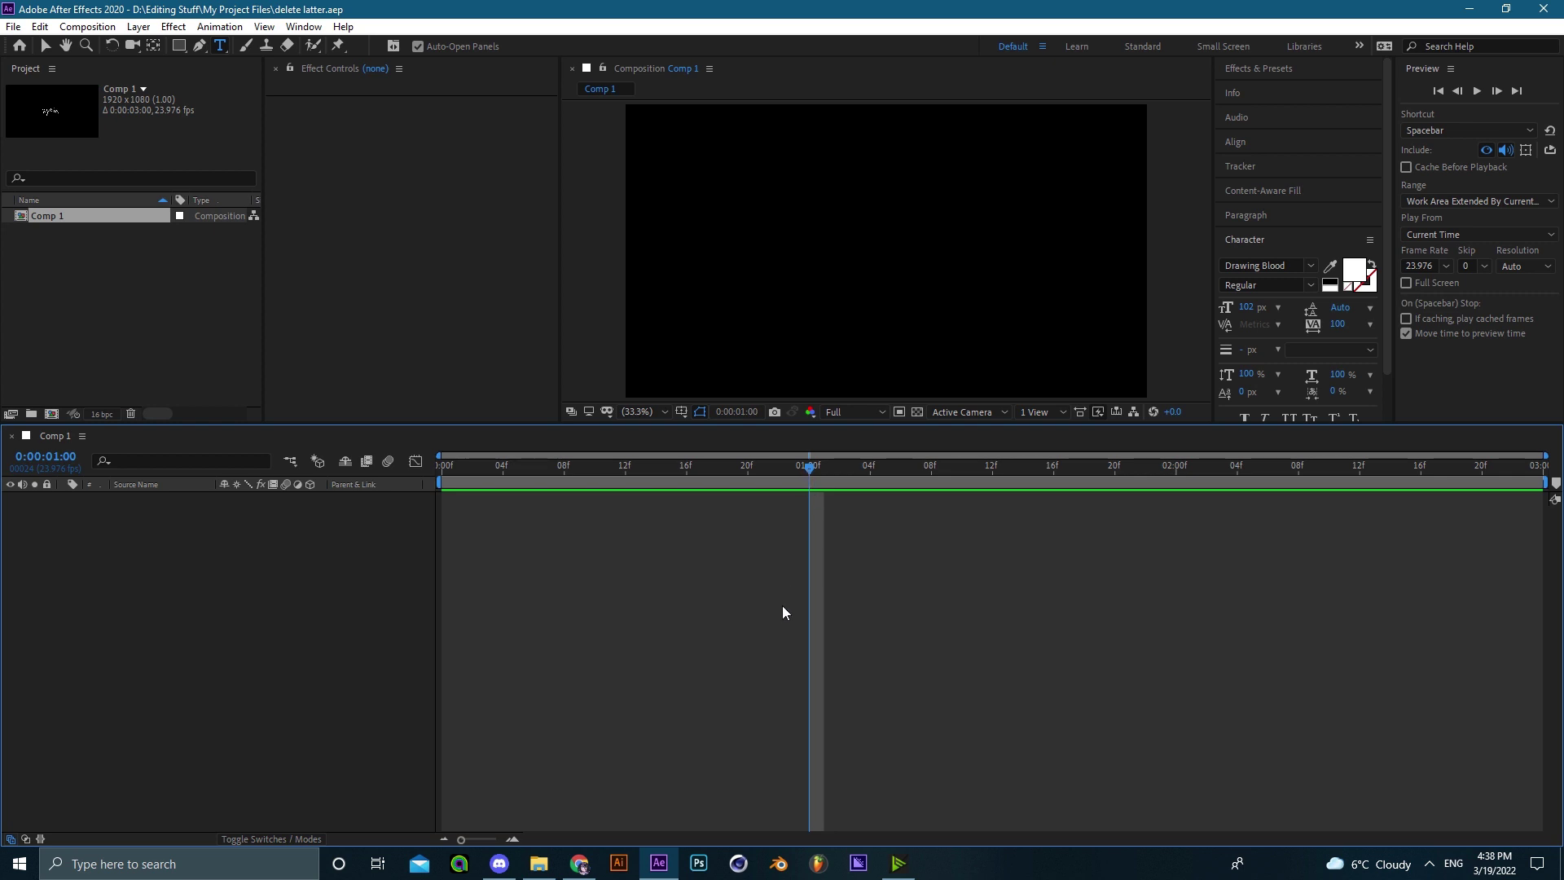
{"action": "left_click_drag", "start_coordinate": [803, 472], "coordinate": [700, 477]}
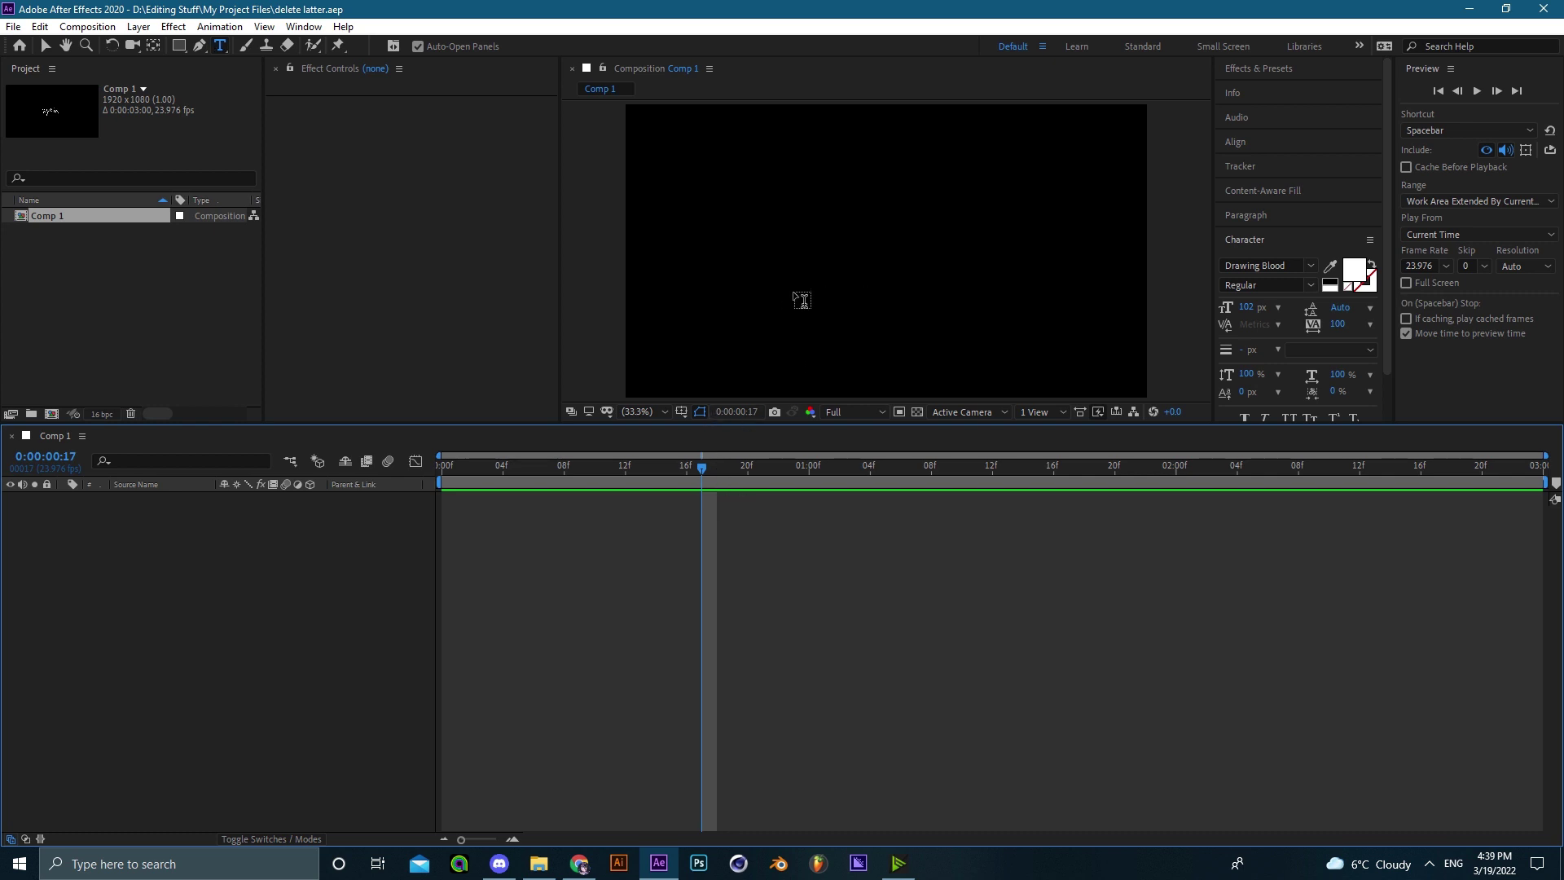
{"action": "left_click", "coordinate": [802, 300]}
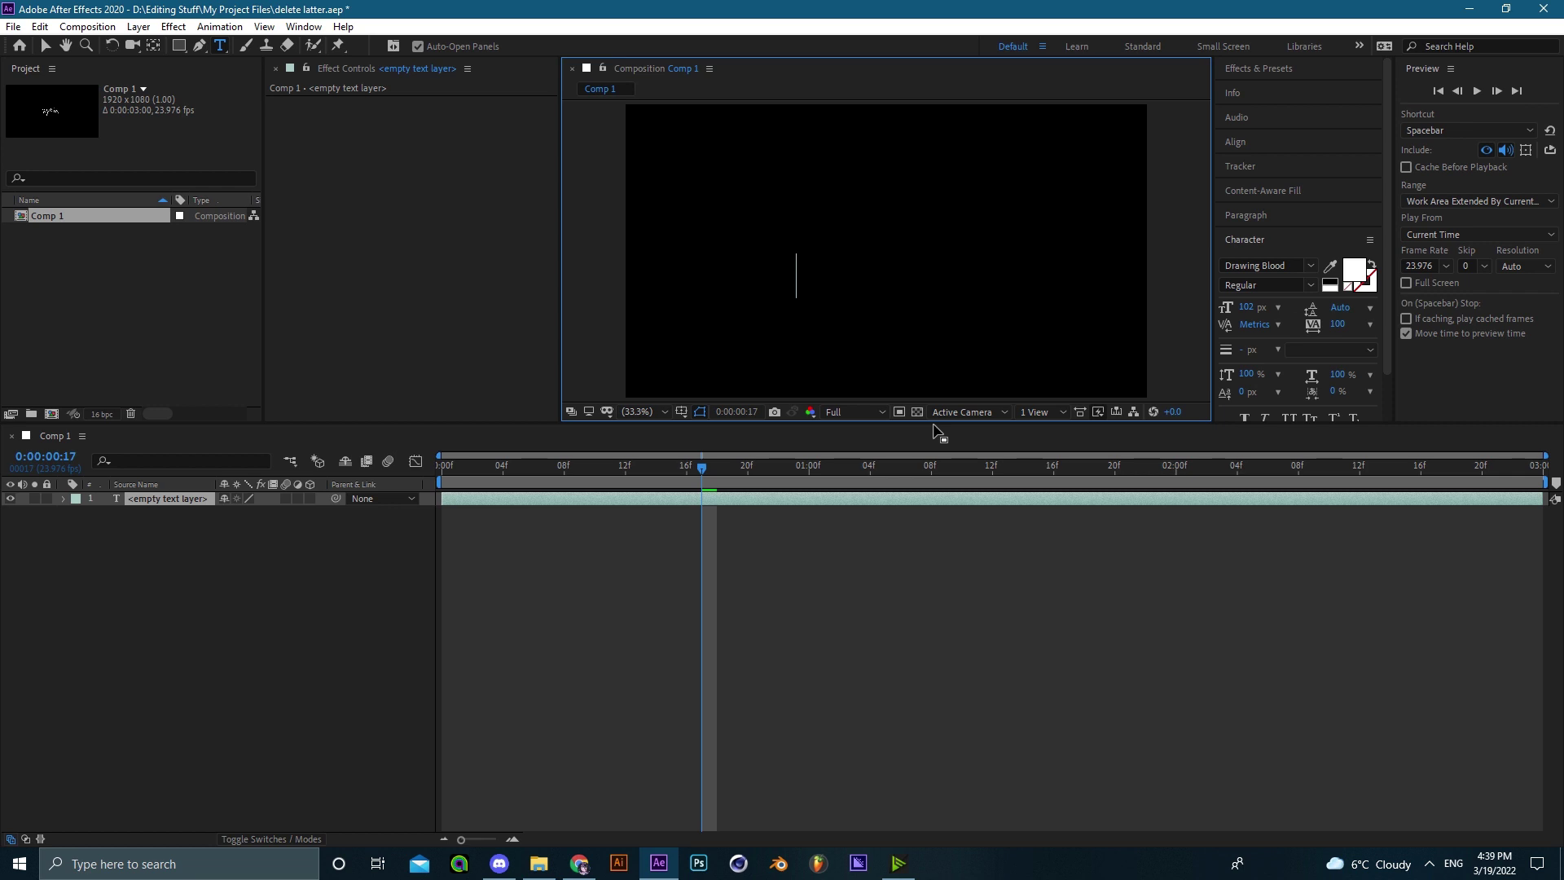
{"action": "type", "text": "KYRIK"}
{"action": "key", "text": "ctrl+s"}
{"action": "scroll", "coordinate": [839, 268], "scroll_direction": "up", "scroll_amount": 2}
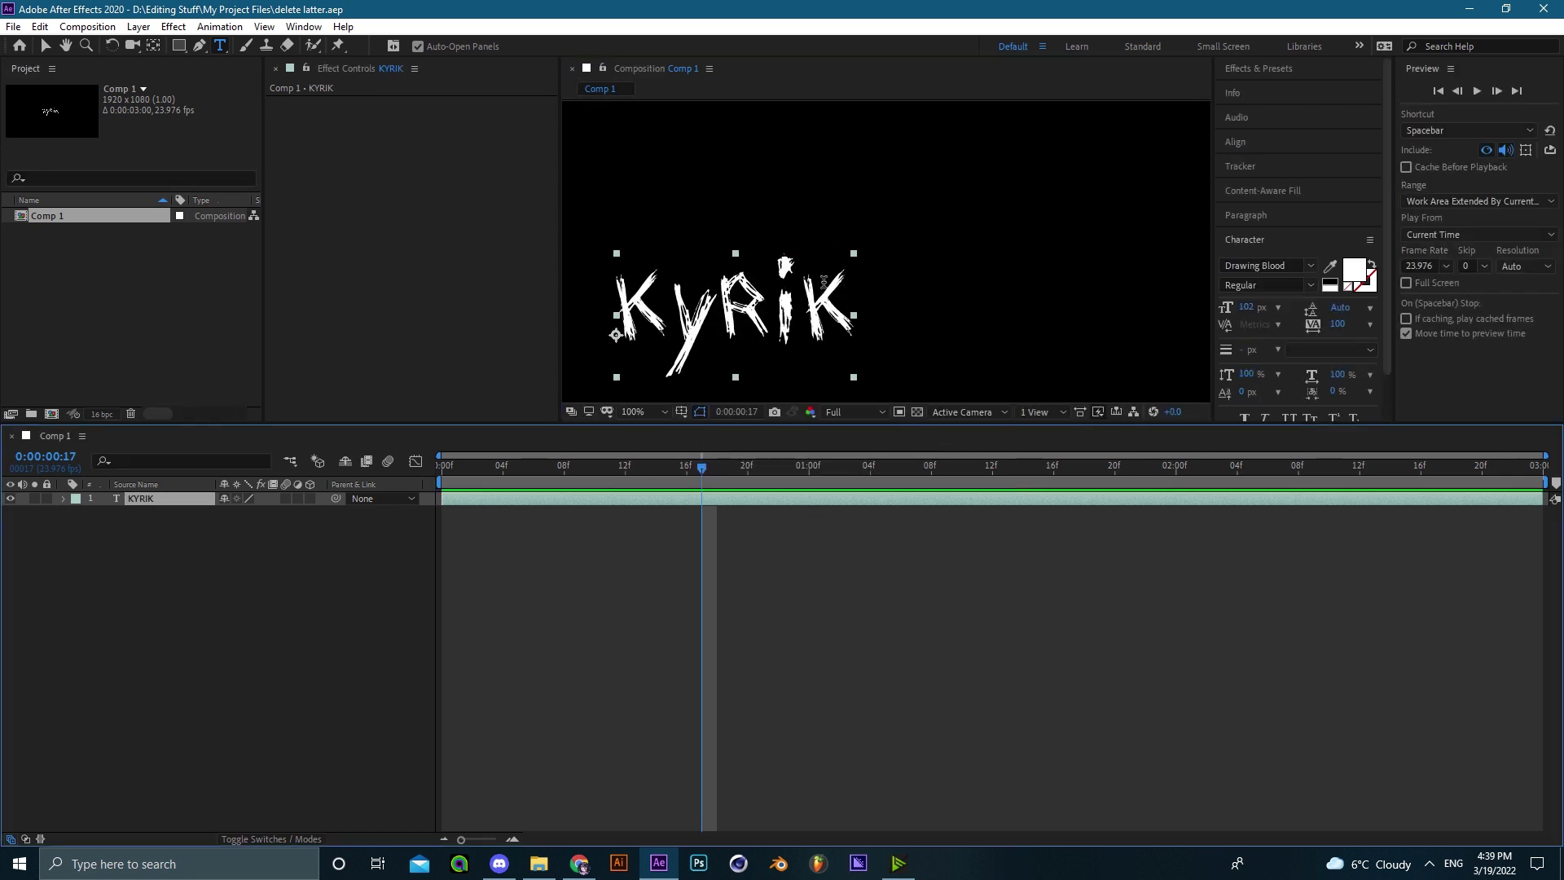
- Show the proportional grid over the composition
{"action": "left_click", "coordinate": [648, 412]}
{"action": "left_click", "coordinate": [644, 566]}
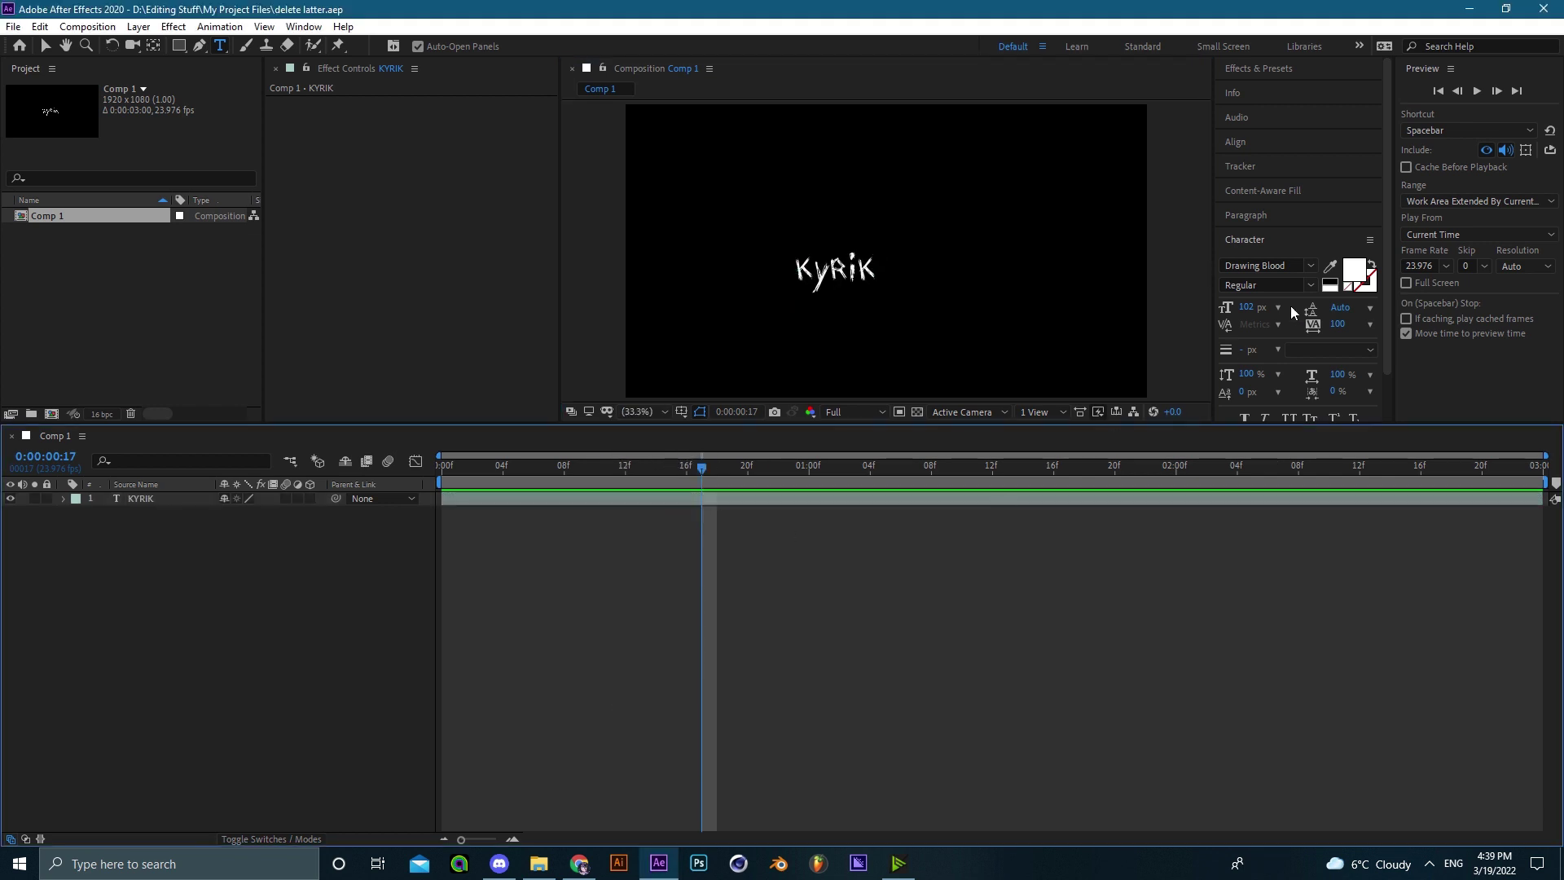
{"action": "left_click", "coordinate": [1276, 266]}
{"action": "key", "text": "Escape"}
{"action": "left_click_drag", "start_coordinate": [820, 313], "coordinate": [898, 267]}
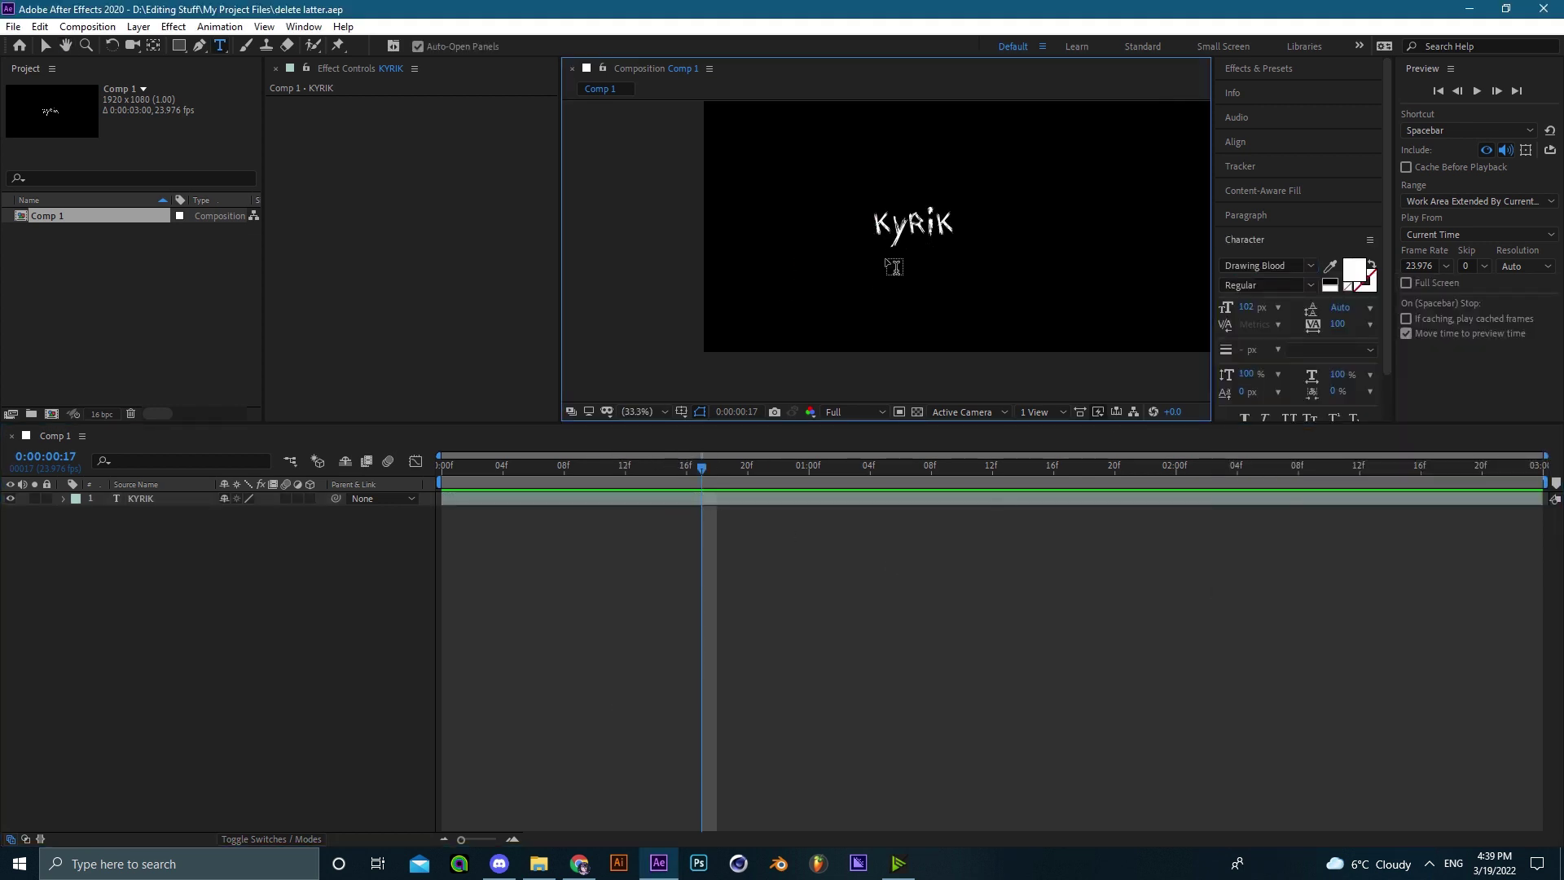
{"action": "scroll", "coordinate": [897, 267], "scroll_direction": "up", "scroll_amount": 3}
{"action": "left_click", "coordinate": [663, 412]}
{"action": "left_click", "coordinate": [647, 568]}
{"action": "left_click", "coordinate": [682, 412]}
{"action": "left_click", "coordinate": [726, 450]}
{"action": "left_click", "coordinate": [740, 497]}
- Scale the KYRIK text layer to 164% and centre it on the grid's middle lines
{"action": "key", "text": "v"}
{"action": "mouse_move", "coordinate": [855, 264]}
{"action": "left_mouse_down"}
{"action": "mouse_move", "coordinate": [874, 261]}
{"action": "mouse_move", "coordinate": [827, 269]}
{"action": "left_mouse_up"}
{"action": "key", "text": "s"}
{"action": "left_click_drag", "start_coordinate": [248, 512], "coordinate": [290, 501]}
{"action": "left_click", "coordinate": [711, 512]}
{"action": "left_click", "coordinate": [713, 500]}
{"action": "left_click_drag", "start_coordinate": [917, 254], "coordinate": [889, 253]}
{"action": "left_click", "coordinate": [711, 521]}
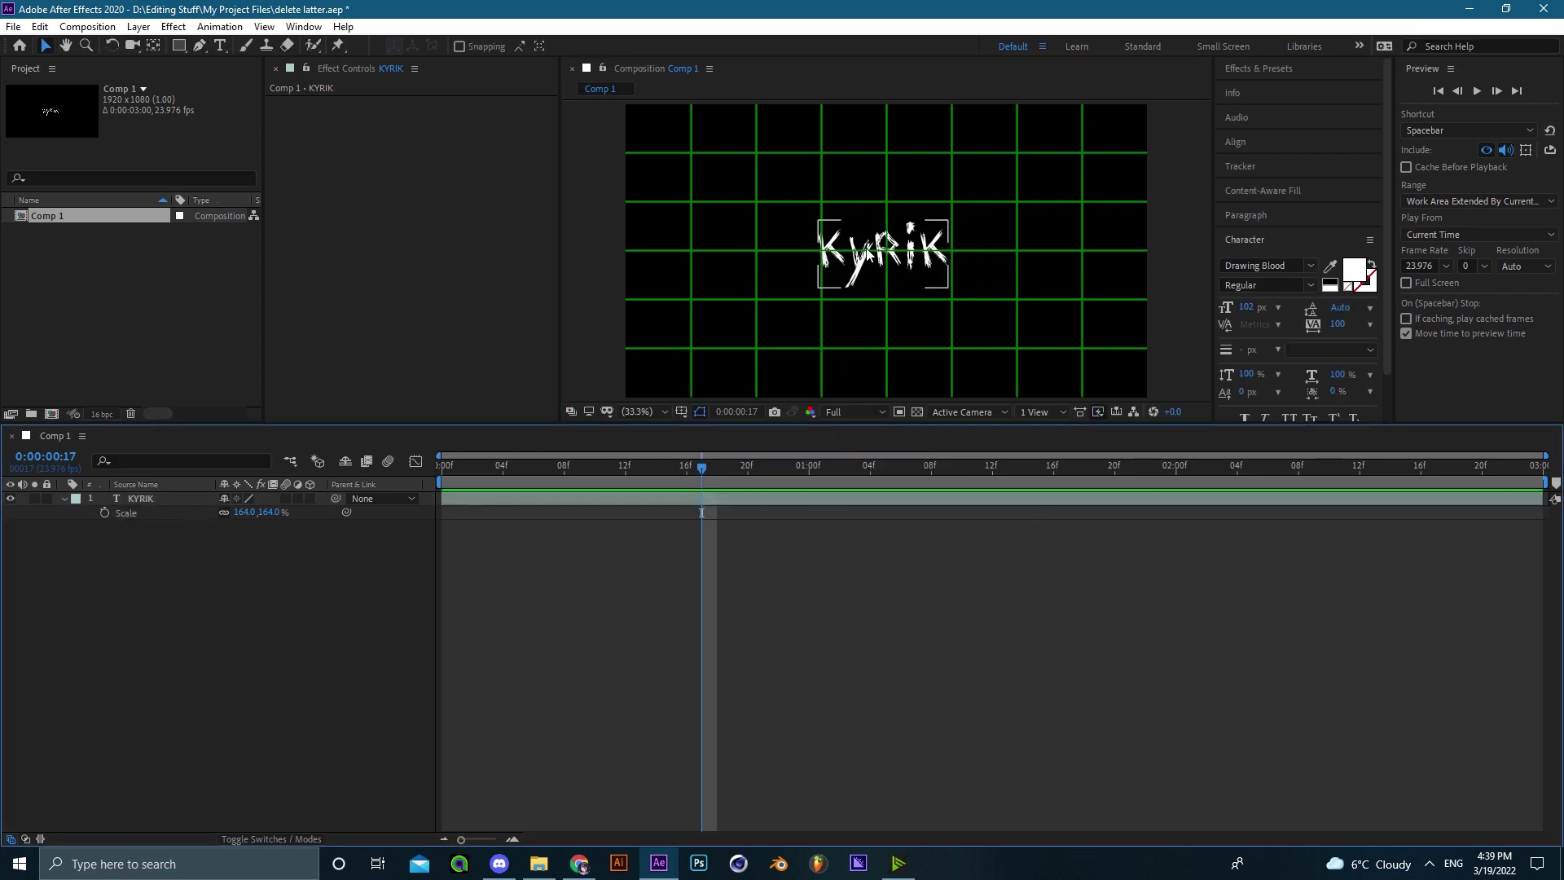
- Check how the KYRIK text sits against the grid, both up close and across the whole frame
{"action": "scroll", "coordinate": [814, 326], "scroll_direction": "up", "scroll_amount": 2}
{"action": "scroll", "coordinate": [759, 404], "scroll_direction": "down", "scroll_amount": 2}
{"action": "left_click", "coordinate": [681, 411]}
{"action": "left_click", "coordinate": [715, 447]}
{"action": "left_click", "coordinate": [681, 412]}
{"action": "left_click", "coordinate": [715, 447]}
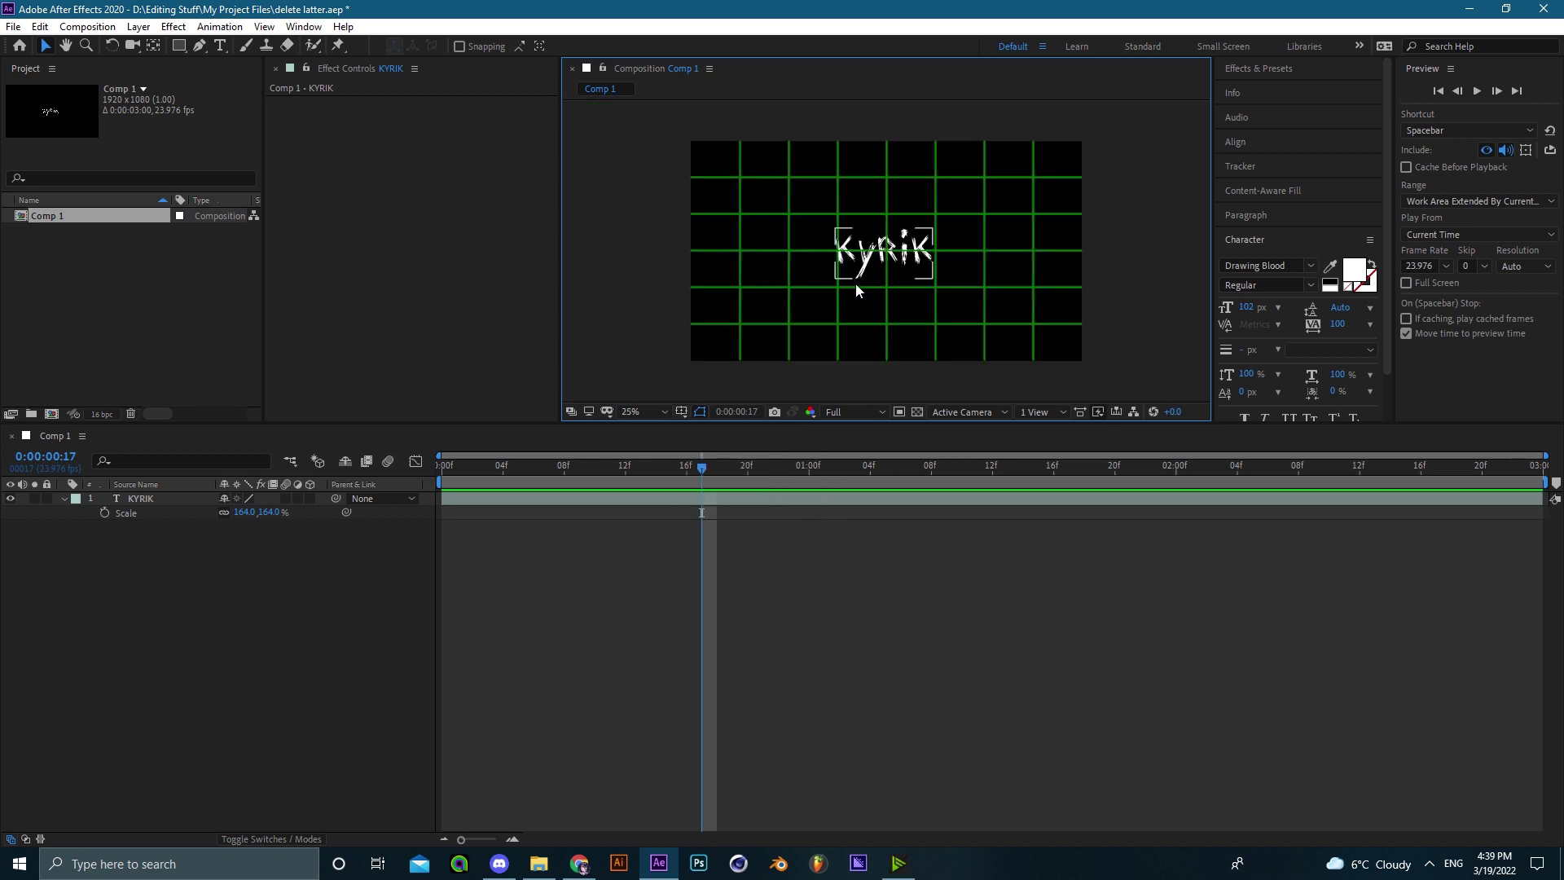
{"action": "key", "text": "h"}
{"action": "scroll", "coordinate": [915, 278], "scroll_direction": "up", "scroll_amount": 1}
{"action": "left_click_drag", "start_coordinate": [944, 281], "coordinate": [865, 267]}
{"action": "scroll", "coordinate": [865, 267], "scroll_direction": "down", "scroll_amount": 3}
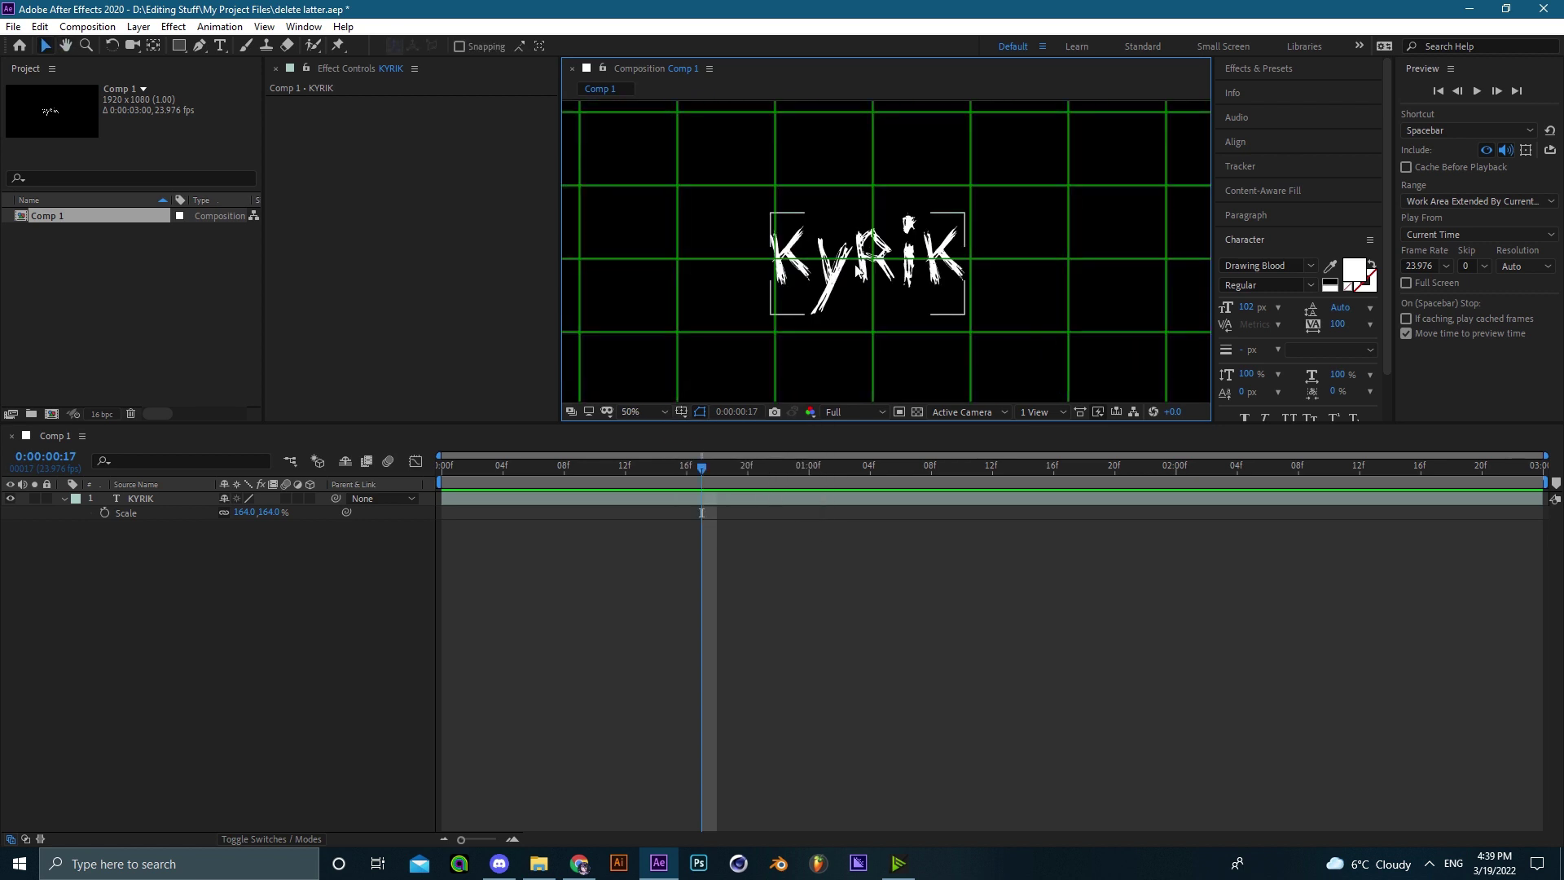
{"action": "scroll", "coordinate": [865, 267], "scroll_direction": "up", "scroll_amount": 3}
{"action": "scroll", "coordinate": [878, 281], "scroll_direction": "down", "scroll_amount": 1}
{"action": "left_click", "coordinate": [877, 281]}
{"action": "scroll", "coordinate": [892, 282], "scroll_direction": "up", "scroll_amount": 2}
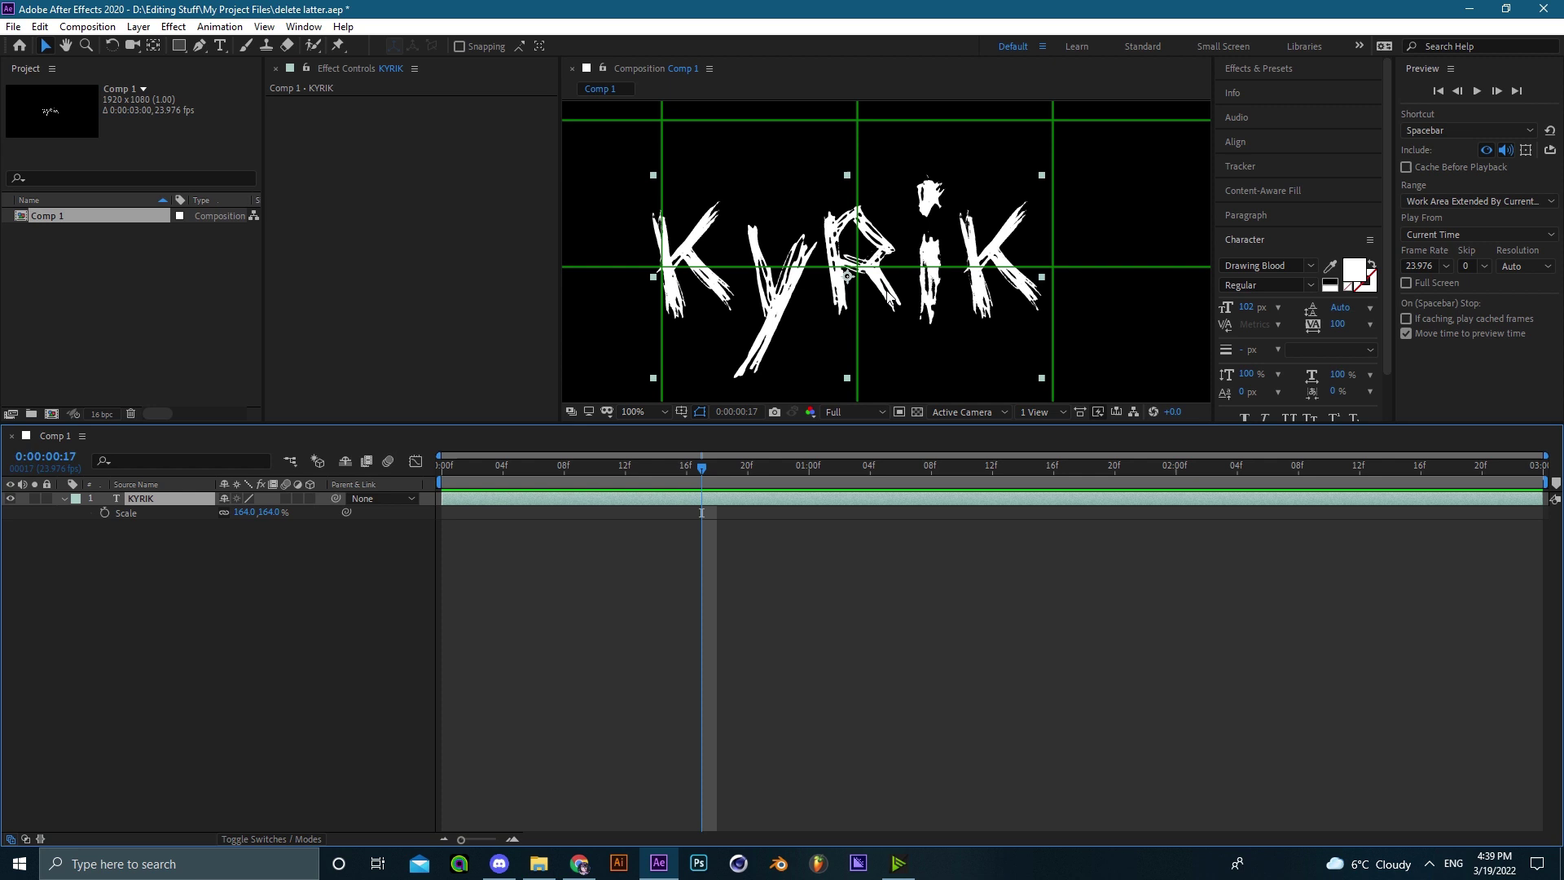
{"action": "scroll", "coordinate": [895, 247], "scroll_direction": "down", "scroll_amount": 2}
- Save the project and apply the AutoFill effect to the KYRIK text layer
{"action": "key", "text": "ctrl+s"}
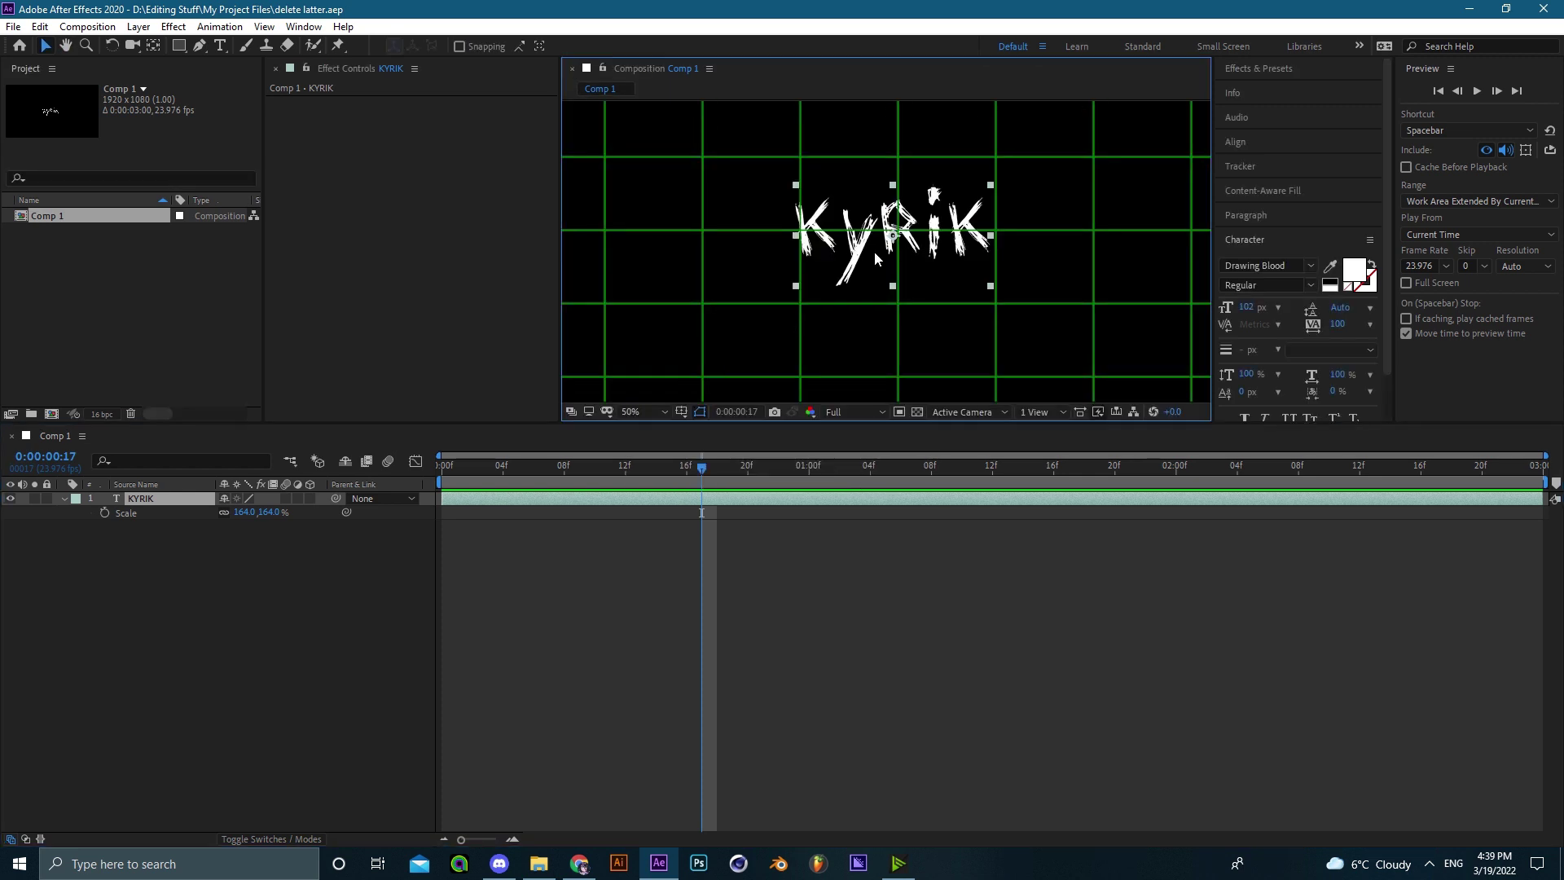
{"action": "left_click", "coordinate": [648, 411]}
{"action": "left_click", "coordinate": [644, 485]}
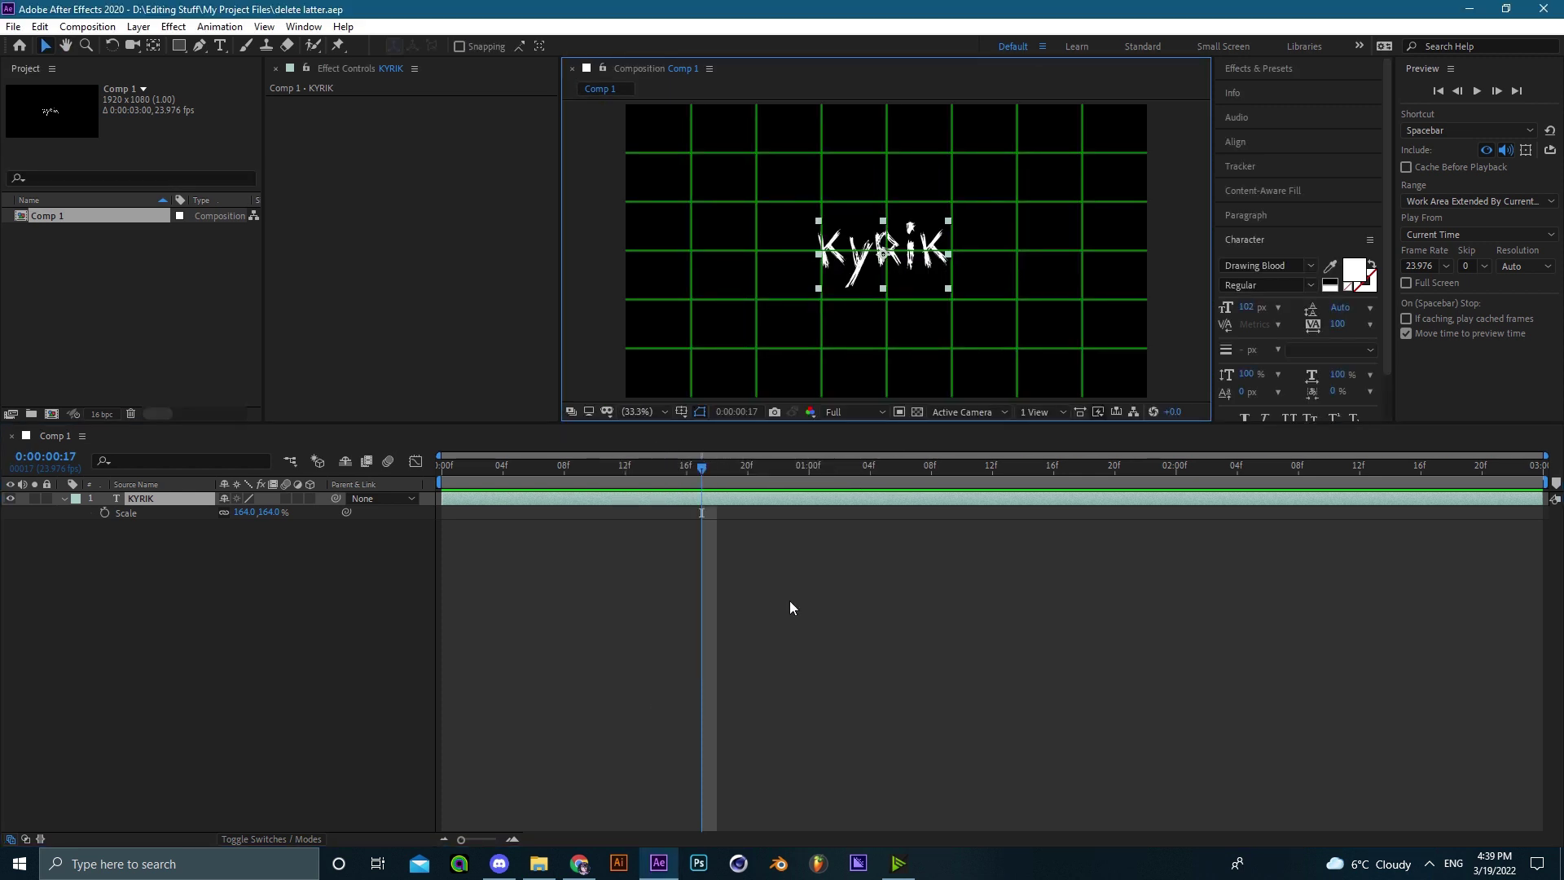
{"action": "key", "text": "ctrl+space"}
{"action": "type", "text": "au"}
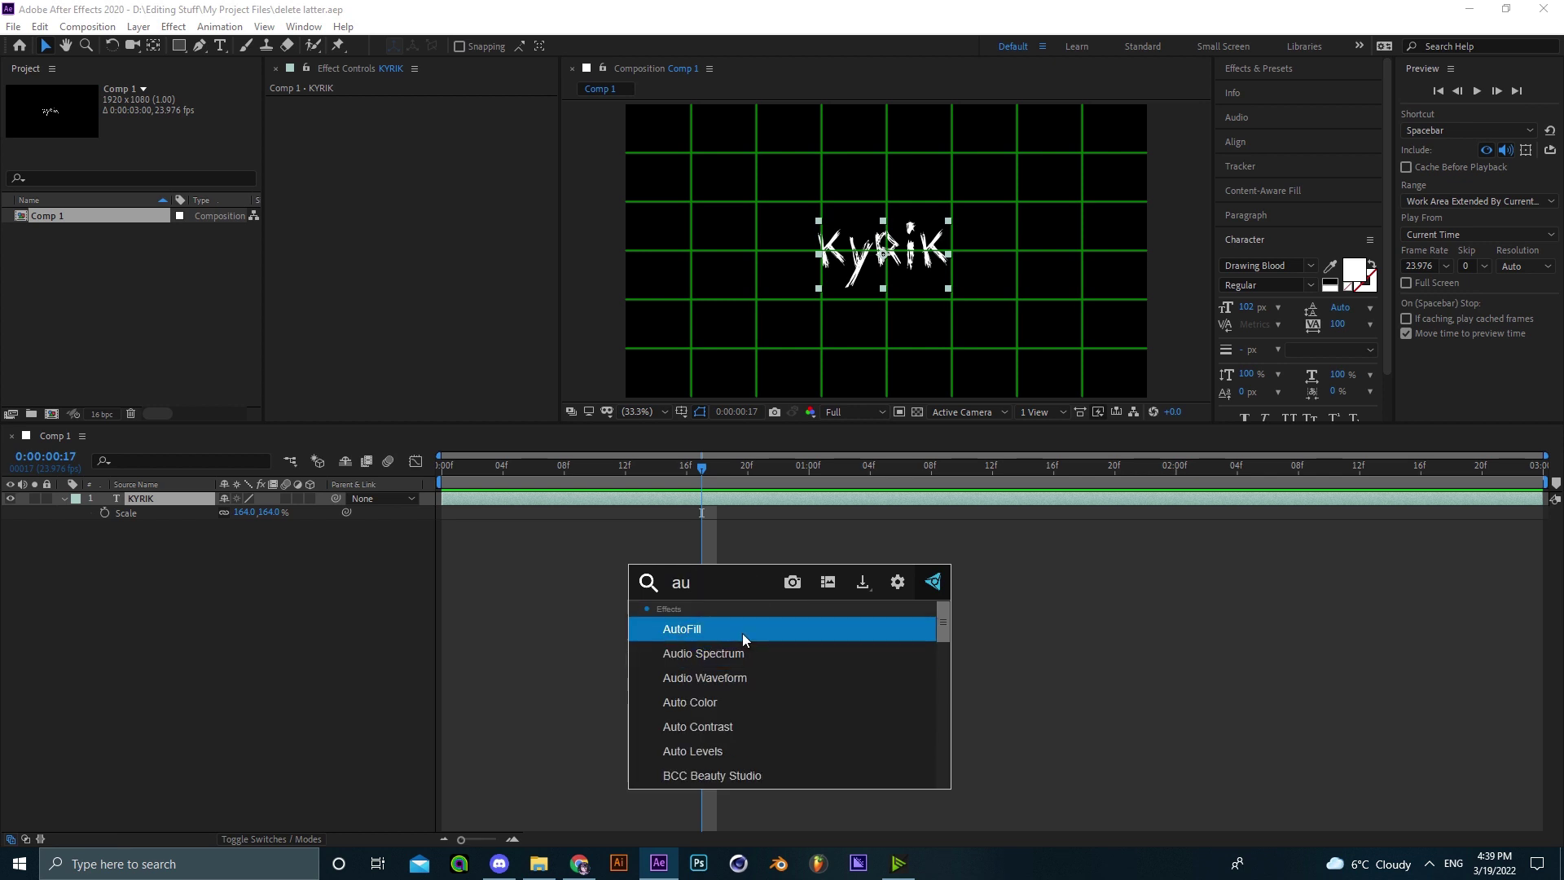
{"action": "left_click", "coordinate": [696, 634]}
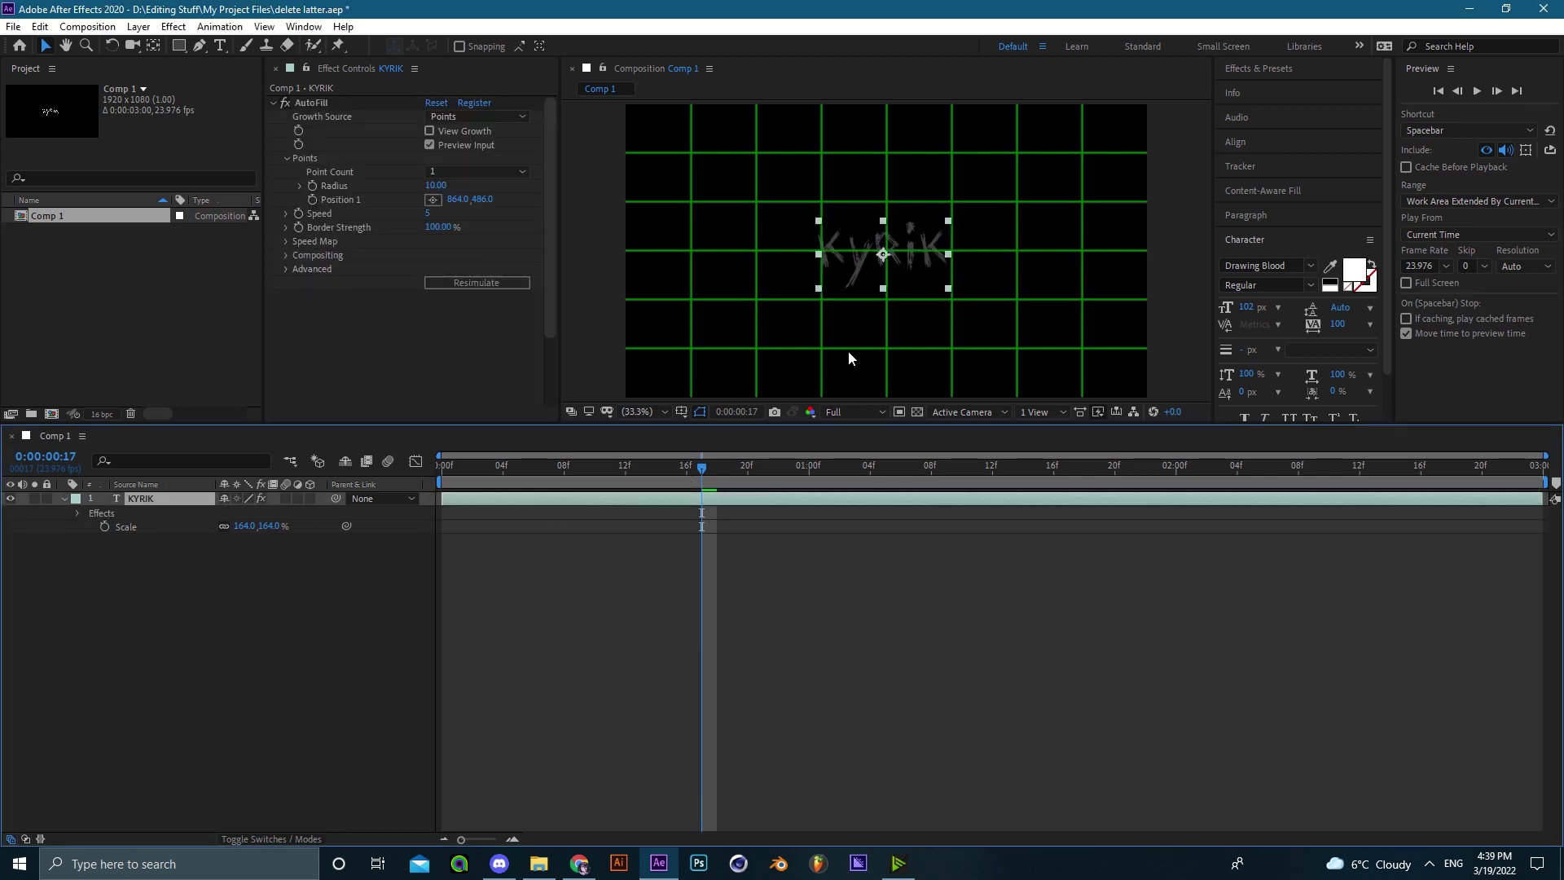
- Examine the letter shapes of the KYRIK text up close in the AutoFill input preview
{"action": "key", "text": "slash"}
{"action": "left_click_drag", "start_coordinate": [837, 304], "coordinate": [698, 382]}
{"action": "scroll", "coordinate": [885, 285], "scroll_direction": "up", "scroll_amount": 1}
{"action": "left_click", "coordinate": [644, 411]}
{"action": "left_click", "coordinate": [652, 439]}
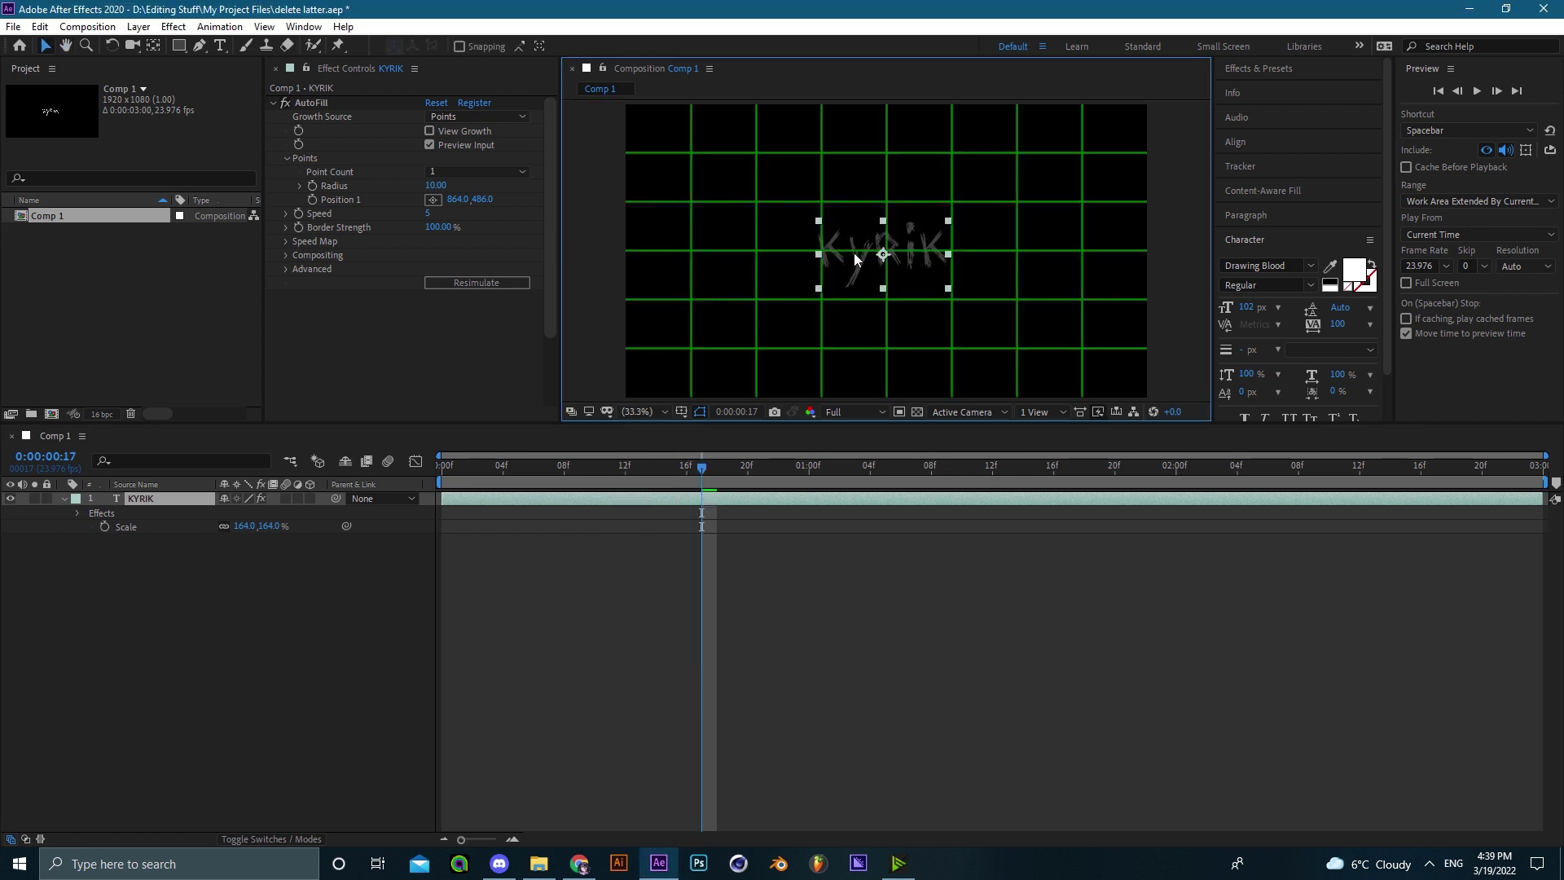
{"action": "scroll", "coordinate": [881, 257], "scroll_direction": "up", "scroll_amount": 3}
{"action": "scroll", "coordinate": [877, 273], "scroll_direction": "up", "scroll_amount": 1}
{"action": "left_click_drag", "start_coordinate": [816, 314], "coordinate": [928, 255]}
{"action": "scroll", "coordinate": [894, 233], "scroll_direction": "down", "scroll_amount": 1}
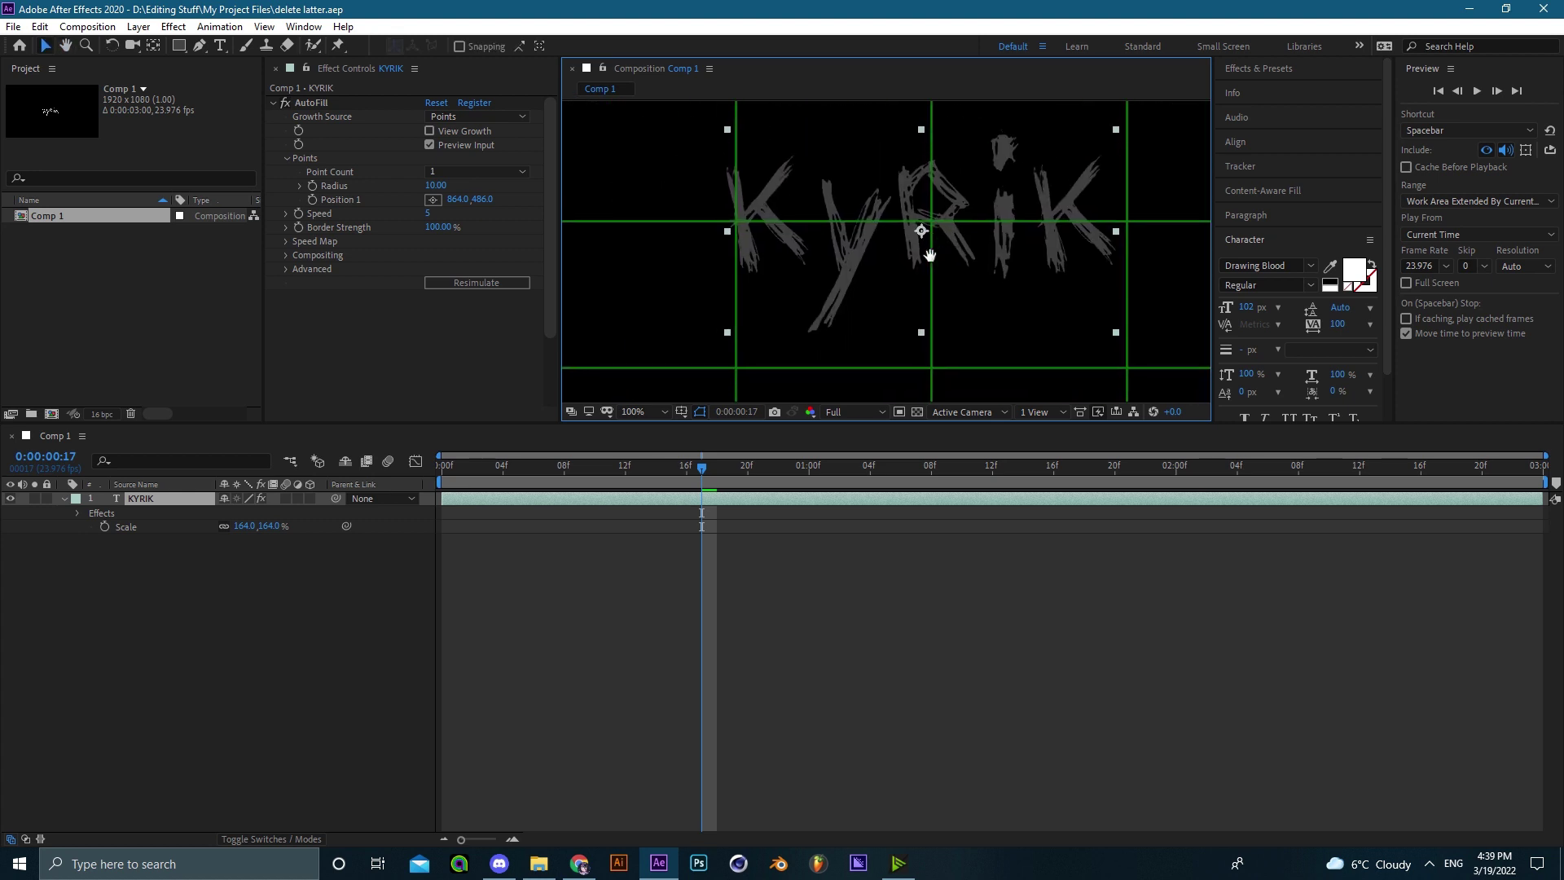
{"action": "scroll", "coordinate": [863, 259], "scroll_direction": "down", "scroll_amount": 1}
{"action": "scroll", "coordinate": [860, 261], "scroll_direction": "down", "scroll_amount": 1}
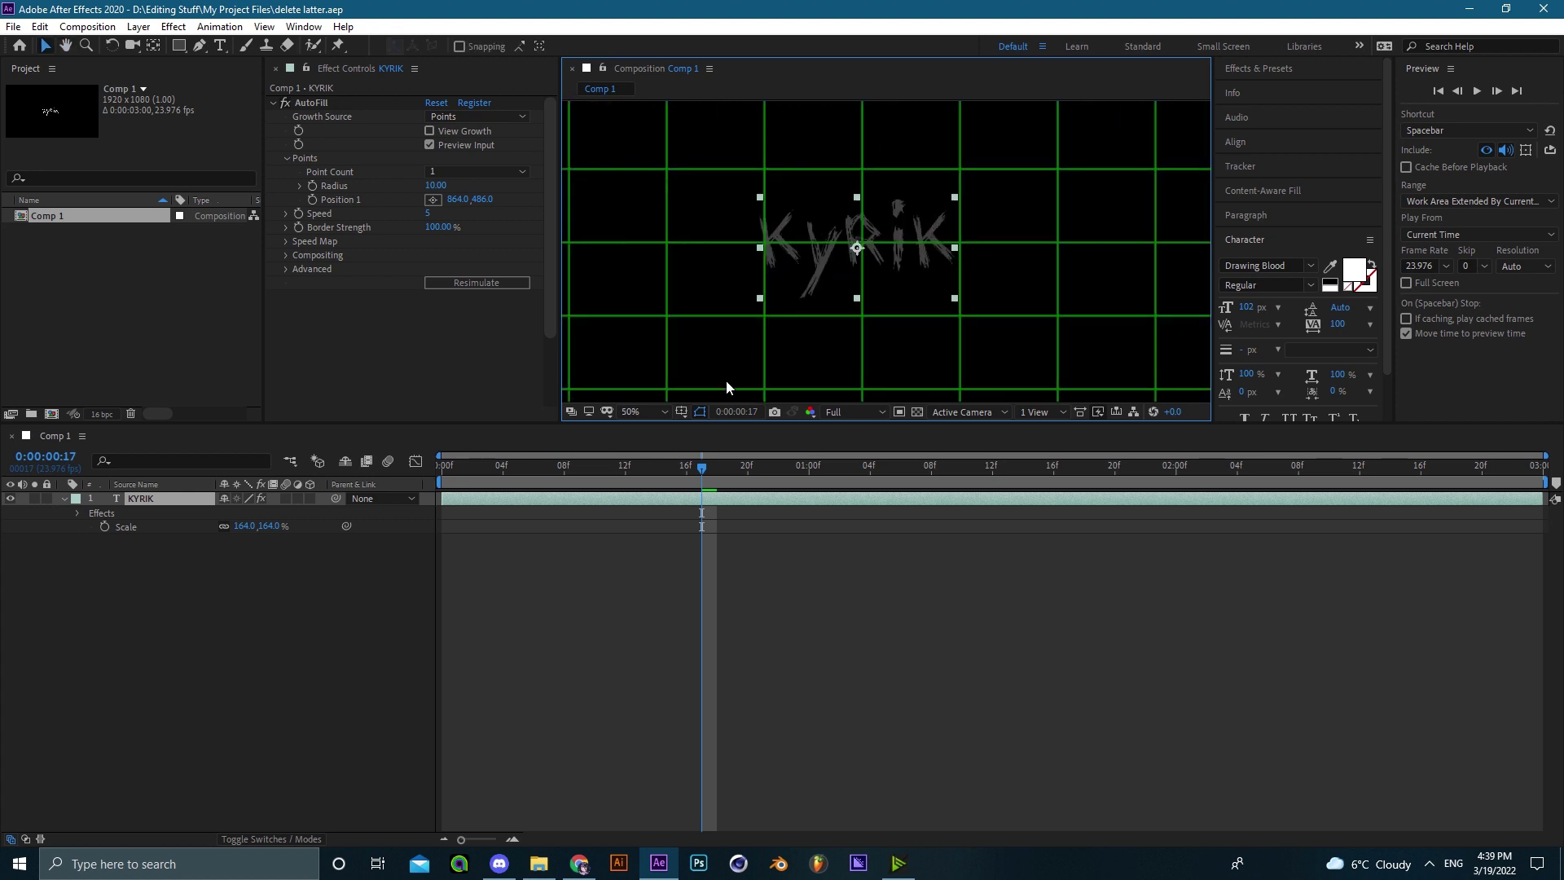
{"action": "scroll", "coordinate": [867, 270], "scroll_direction": "down", "scroll_amount": 4}
{"action": "scroll", "coordinate": [815, 236], "scroll_direction": "up", "scroll_amount": 1}
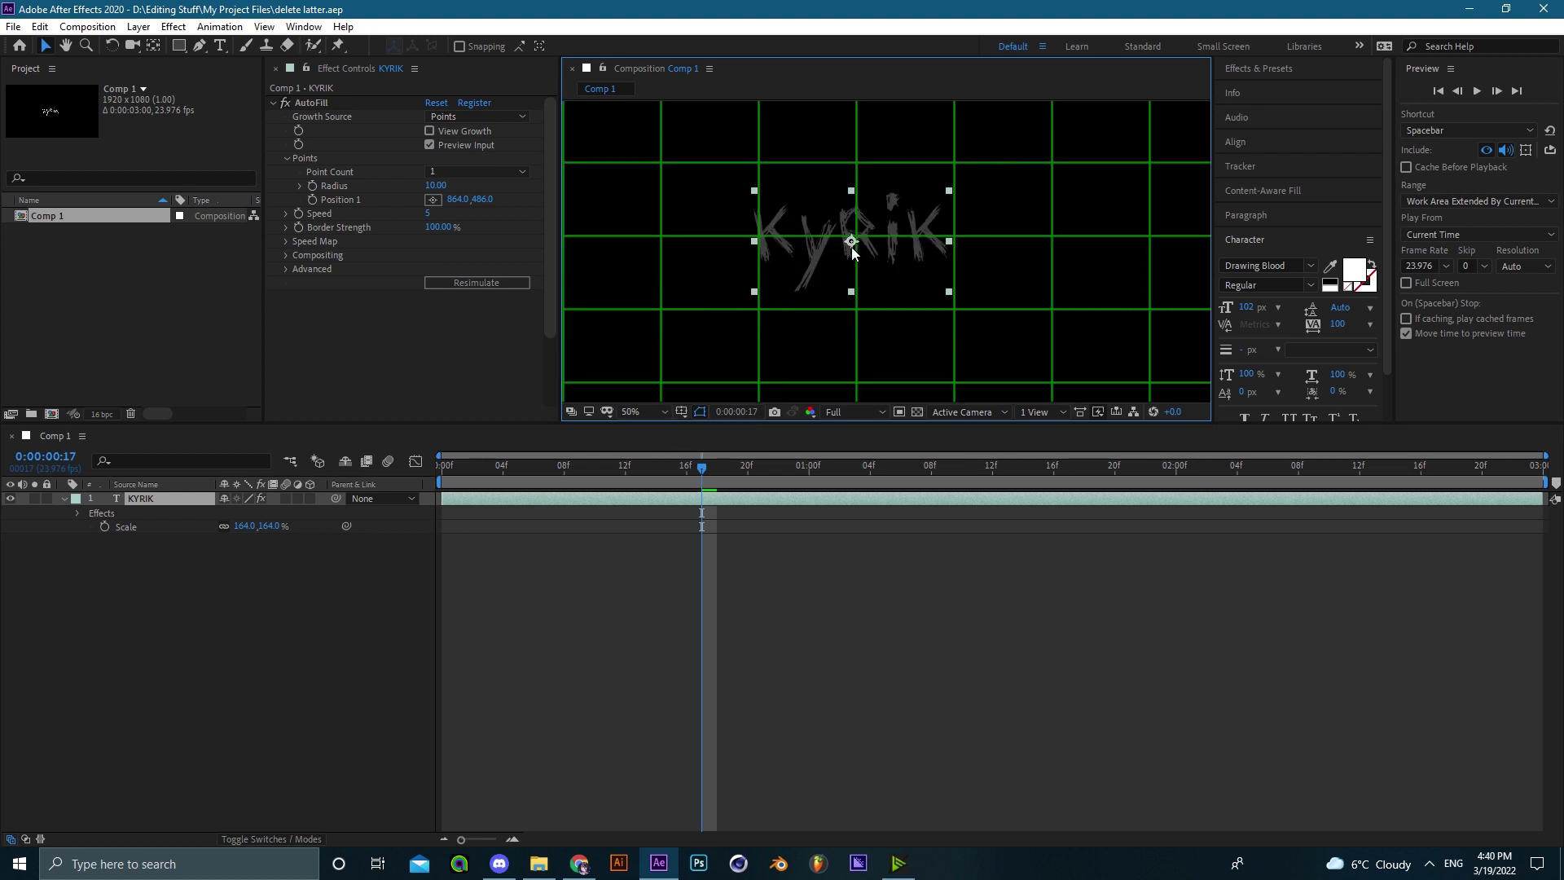
{"action": "scroll", "coordinate": [852, 256], "scroll_direction": "up", "scroll_amount": 5}
{"action": "left_click_drag", "start_coordinate": [847, 262], "coordinate": [943, 234]}
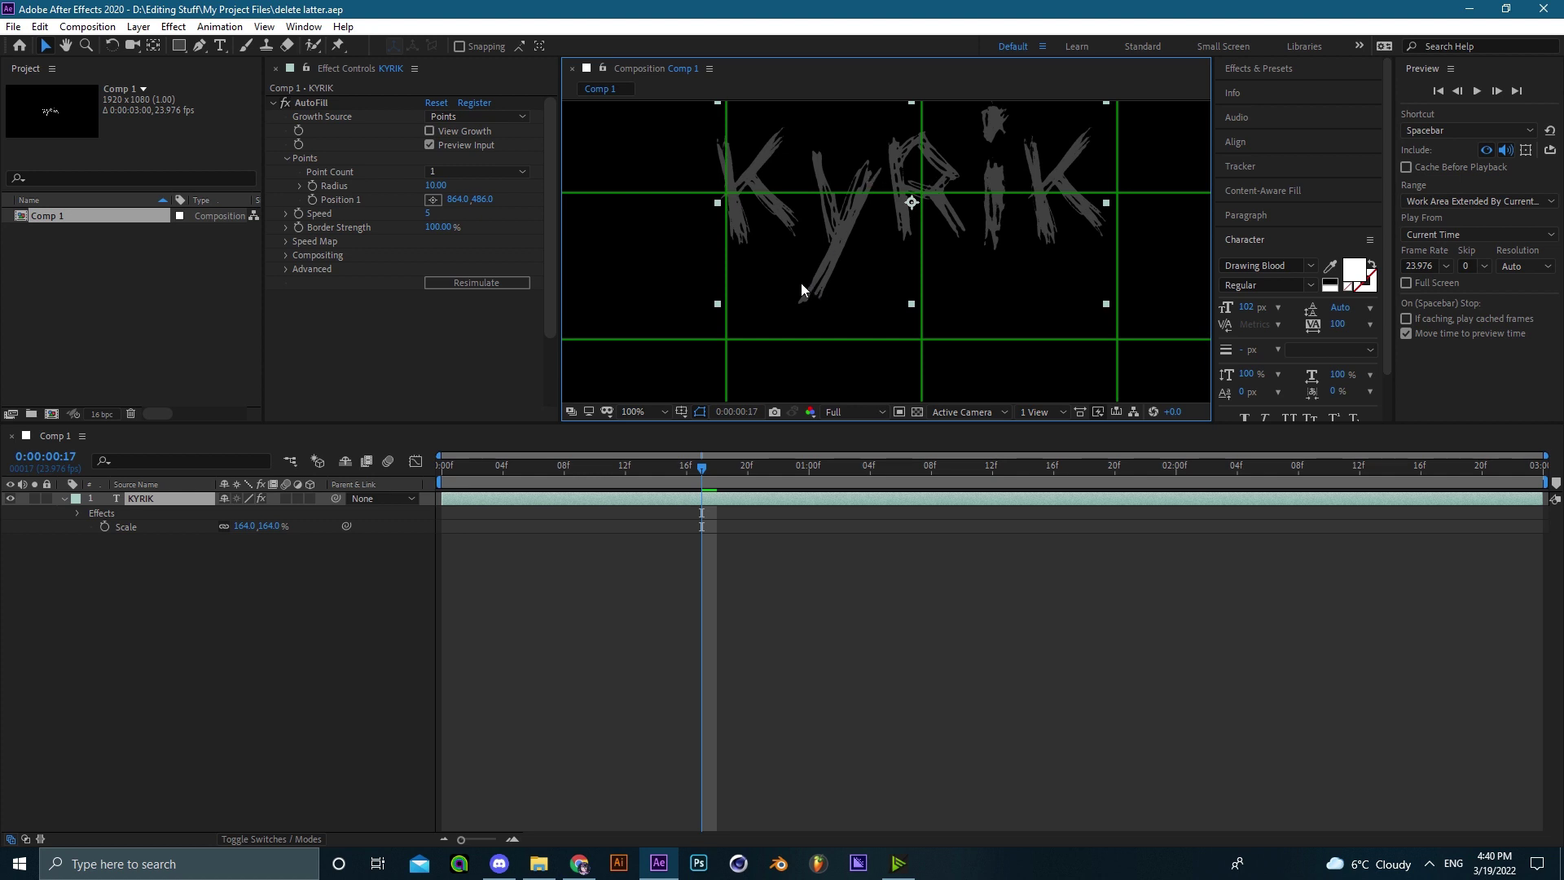
{"action": "scroll", "coordinate": [862, 244], "scroll_direction": "down", "scroll_amount": 2}
{"action": "scroll", "coordinate": [856, 257], "scroll_direction": "up", "scroll_amount": 2}
{"action": "left_click_drag", "start_coordinate": [864, 253], "coordinate": [824, 298]}
{"action": "scroll", "coordinate": [826, 268], "scroll_direction": "down", "scroll_amount": 3}
{"action": "scroll", "coordinate": [855, 264], "scroll_direction": "up", "scroll_amount": 3}
{"action": "scroll", "coordinate": [858, 267], "scroll_direction": "down", "scroll_amount": 1}
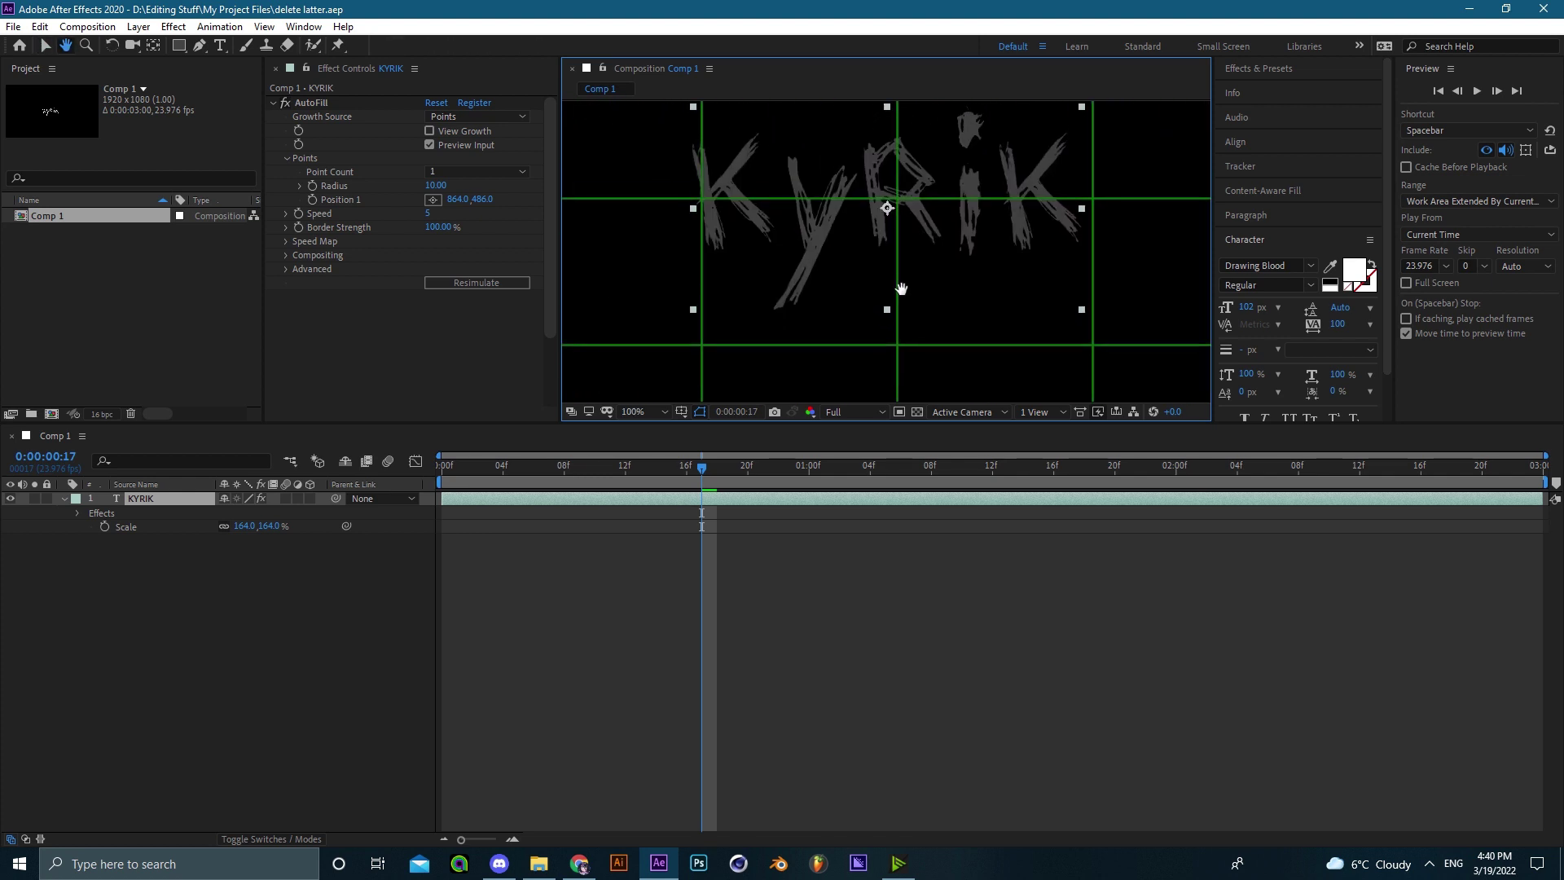
{"action": "scroll", "coordinate": [869, 281], "scroll_direction": "up", "scroll_amount": 2}
{"action": "scroll", "coordinate": [866, 296], "scroll_direction": "down", "scroll_amount": 2}
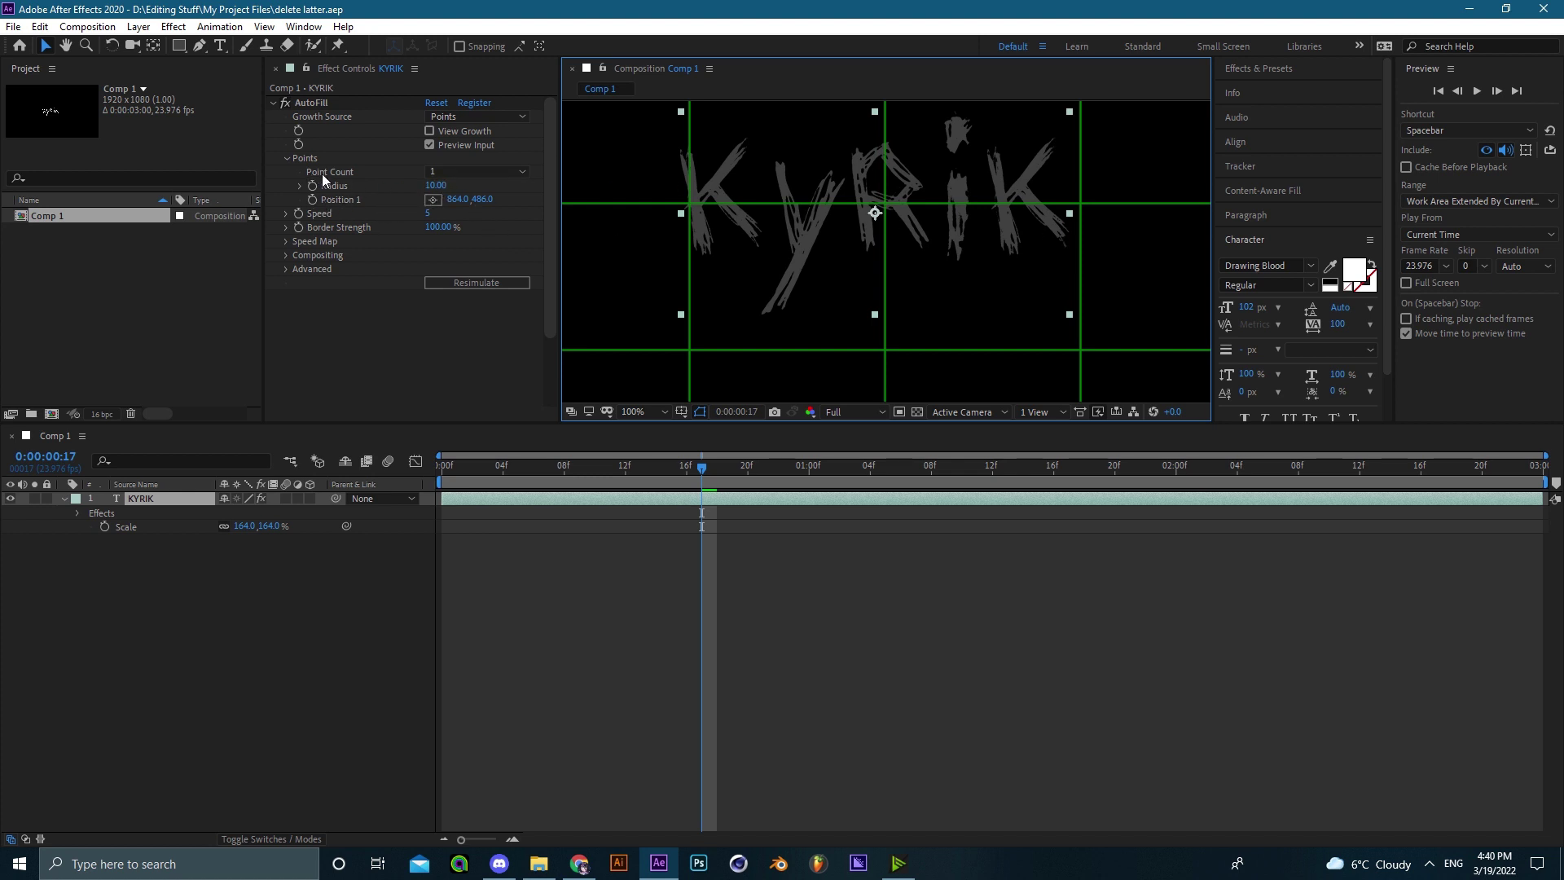
- Place AutoFill's Position 1 growth point at the tail of the Y, at 831, 663
{"action": "left_click", "coordinate": [498, 170]}
{"action": "left_click", "coordinate": [375, 162]}
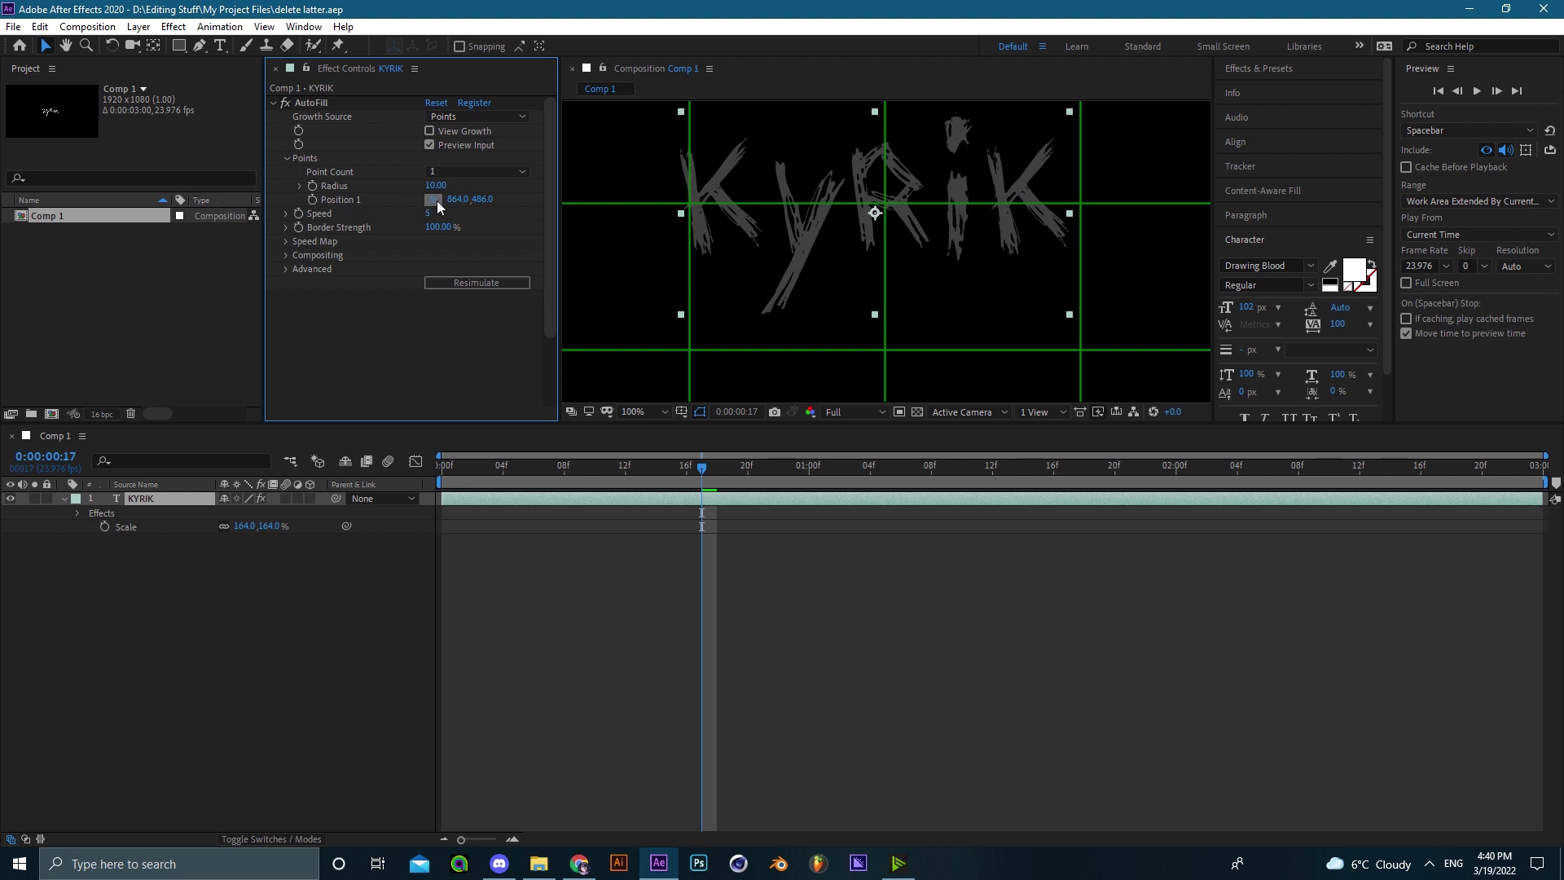
{"action": "left_click", "coordinate": [643, 265]}
{"action": "left_click_drag", "start_coordinate": [556, 210], "coordinate": [535, 215]}
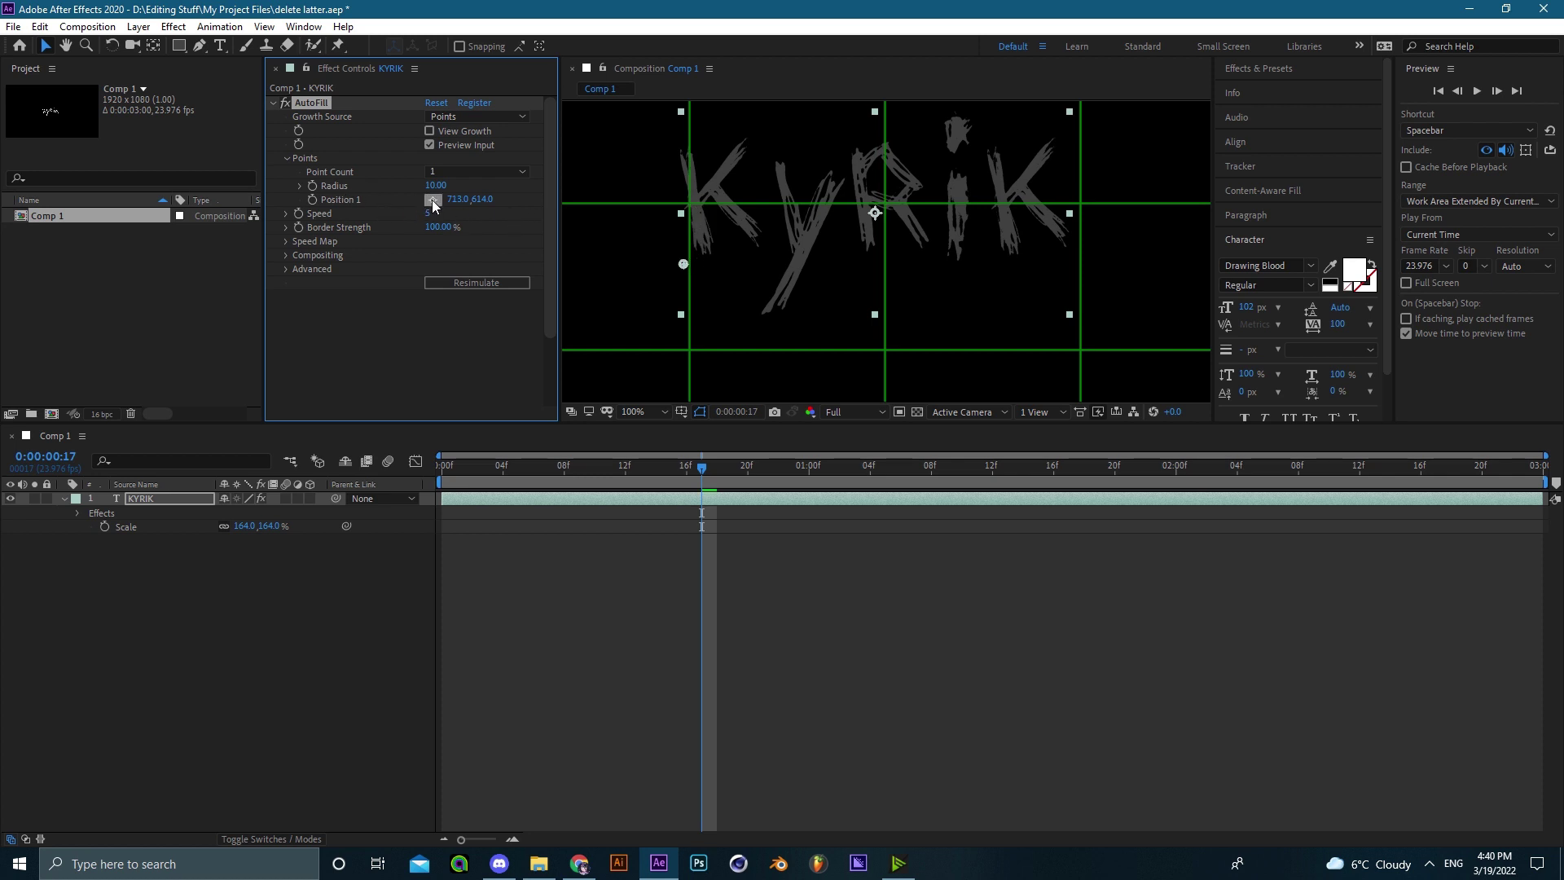
{"action": "left_click", "coordinate": [780, 303]}
- Go to 0:00:01:01 and inspect up close how the fill spreads through the Y
{"action": "mouse_move", "coordinate": [703, 473]}
{"action": "left_mouse_down"}
{"action": "mouse_move", "coordinate": [641, 472]}
{"action": "mouse_move", "coordinate": [885, 476]}
{"action": "mouse_move", "coordinate": [824, 476]}
{"action": "left_mouse_up"}
{"action": "scroll", "coordinate": [900, 263], "scroll_direction": "up", "scroll_amount": 4}
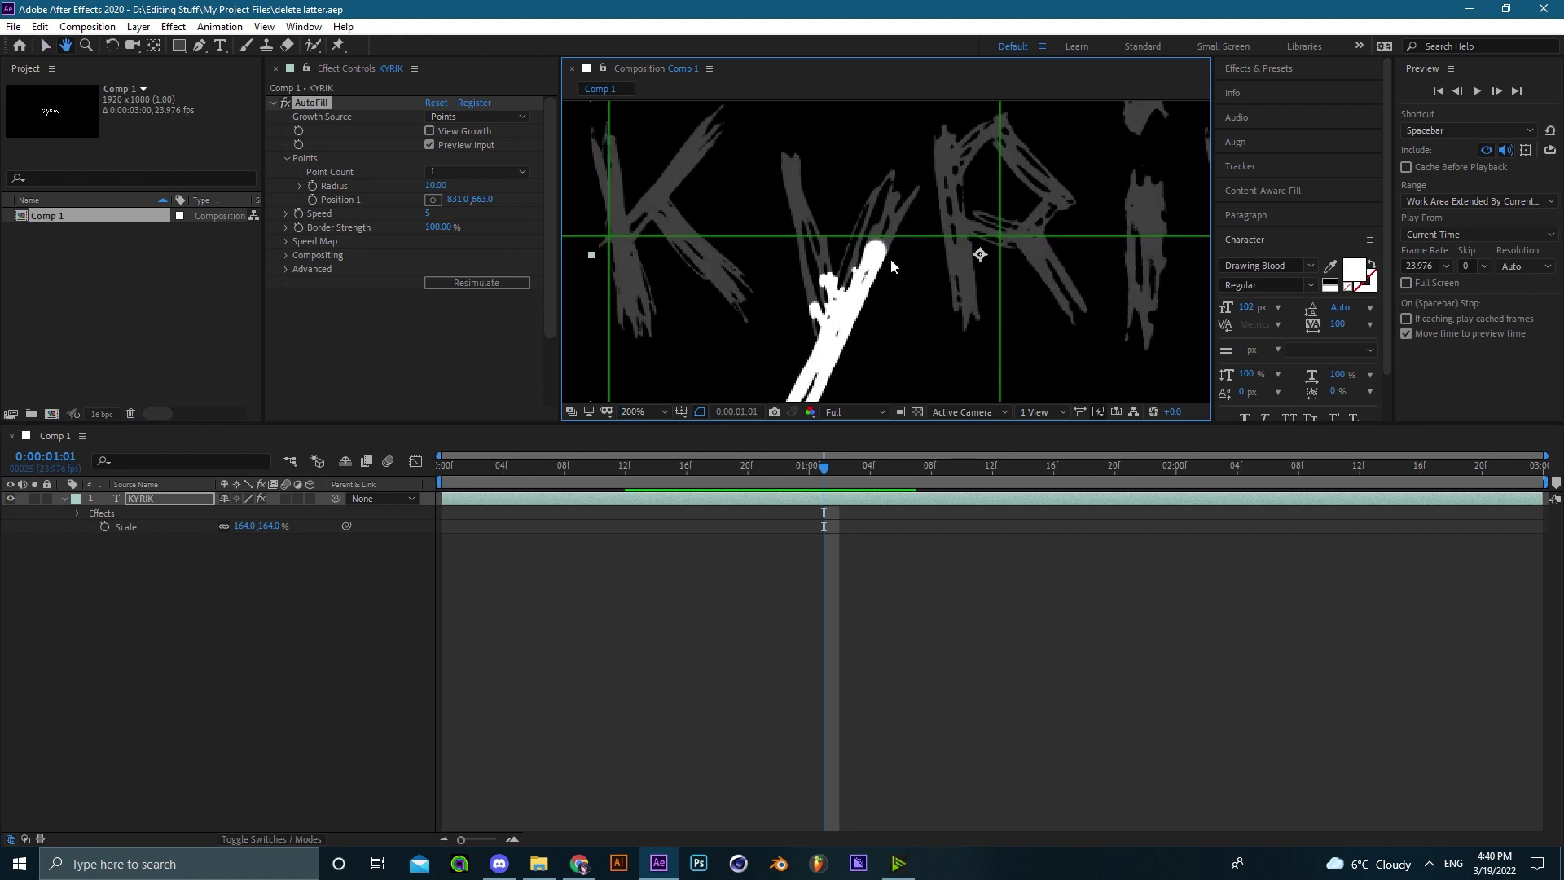
{"action": "scroll", "coordinate": [901, 262], "scroll_direction": "down", "scroll_amount": 1}
{"action": "scroll", "coordinate": [929, 281], "scroll_direction": "down", "scroll_amount": 1}
{"action": "scroll", "coordinate": [941, 252], "scroll_direction": "up", "scroll_amount": 2}
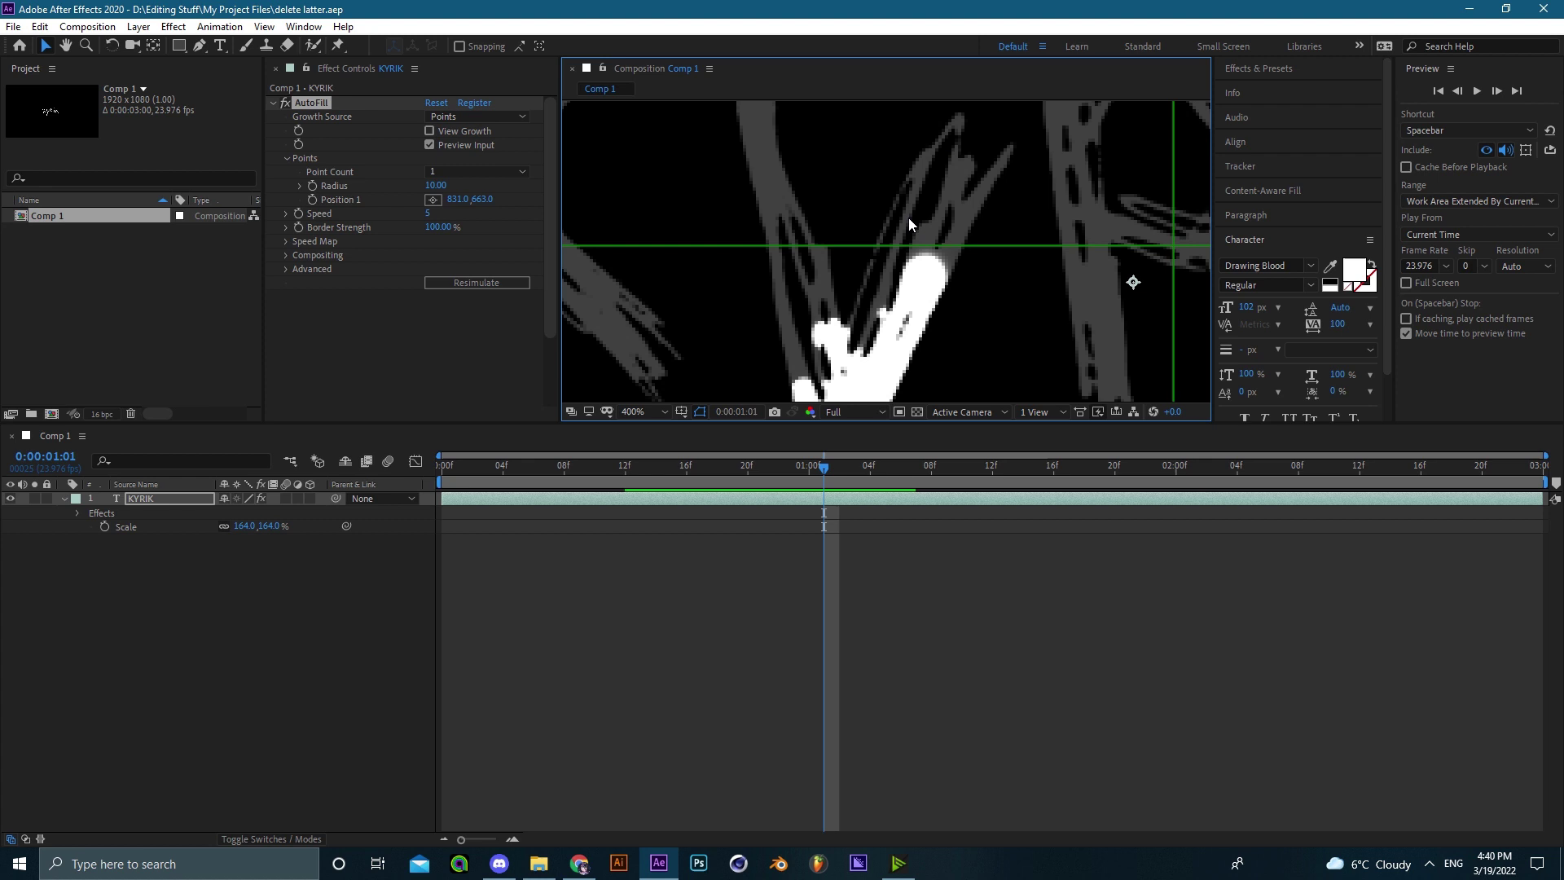
{"action": "scroll", "coordinate": [900, 205], "scroll_direction": "down", "scroll_amount": 4}
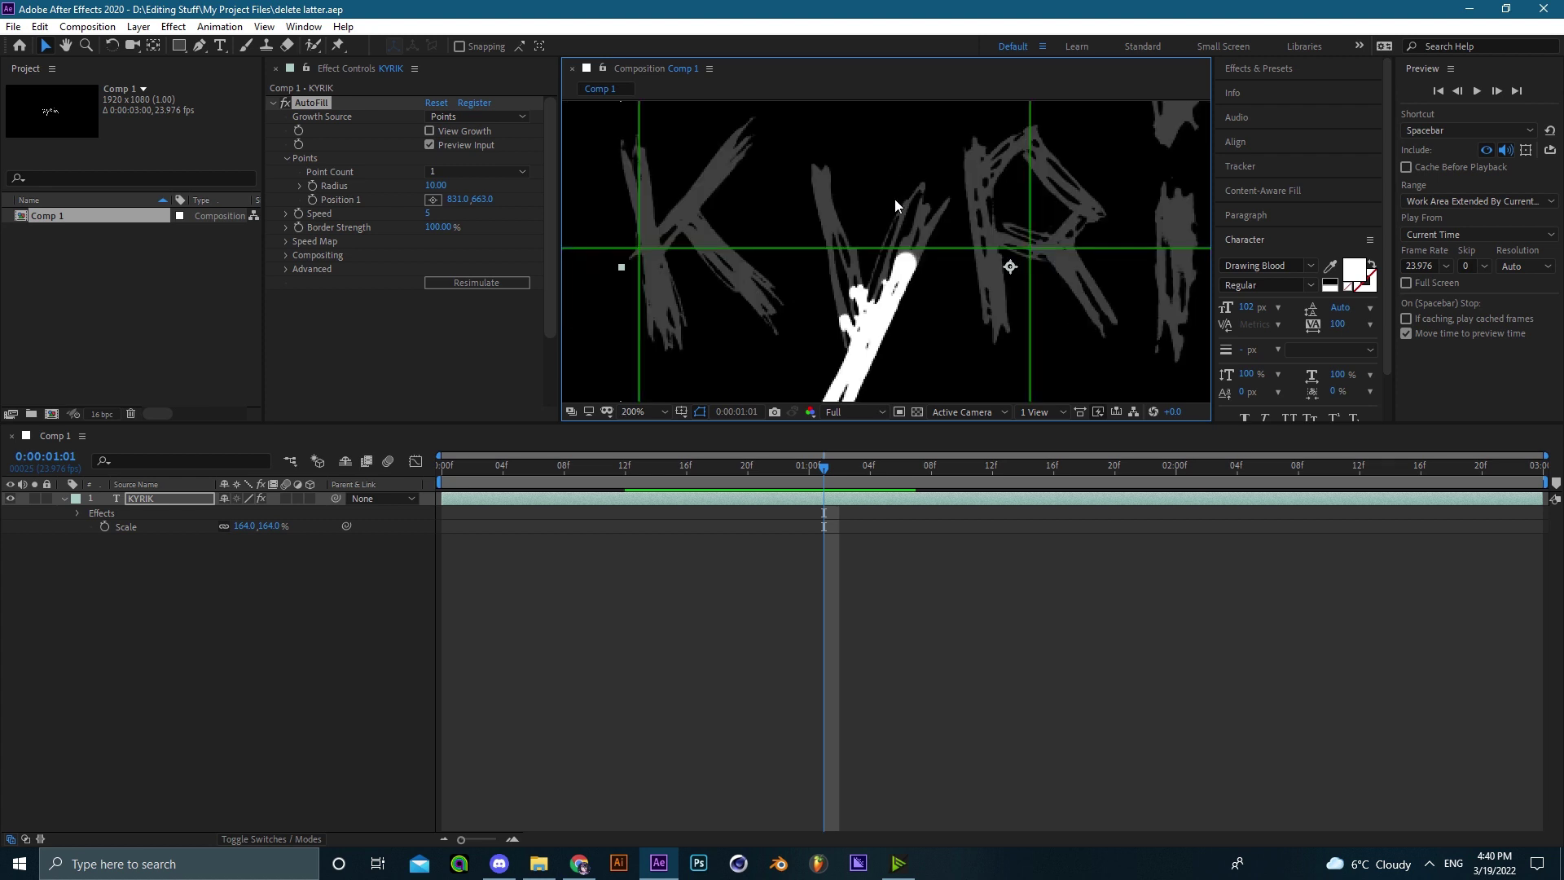
- Duplicate the KYRIK text layer and change the copy's font to Integral CF Regular
{"action": "key", "text": "ctrl+d"}
{"action": "double_click", "coordinate": [697, 498]}
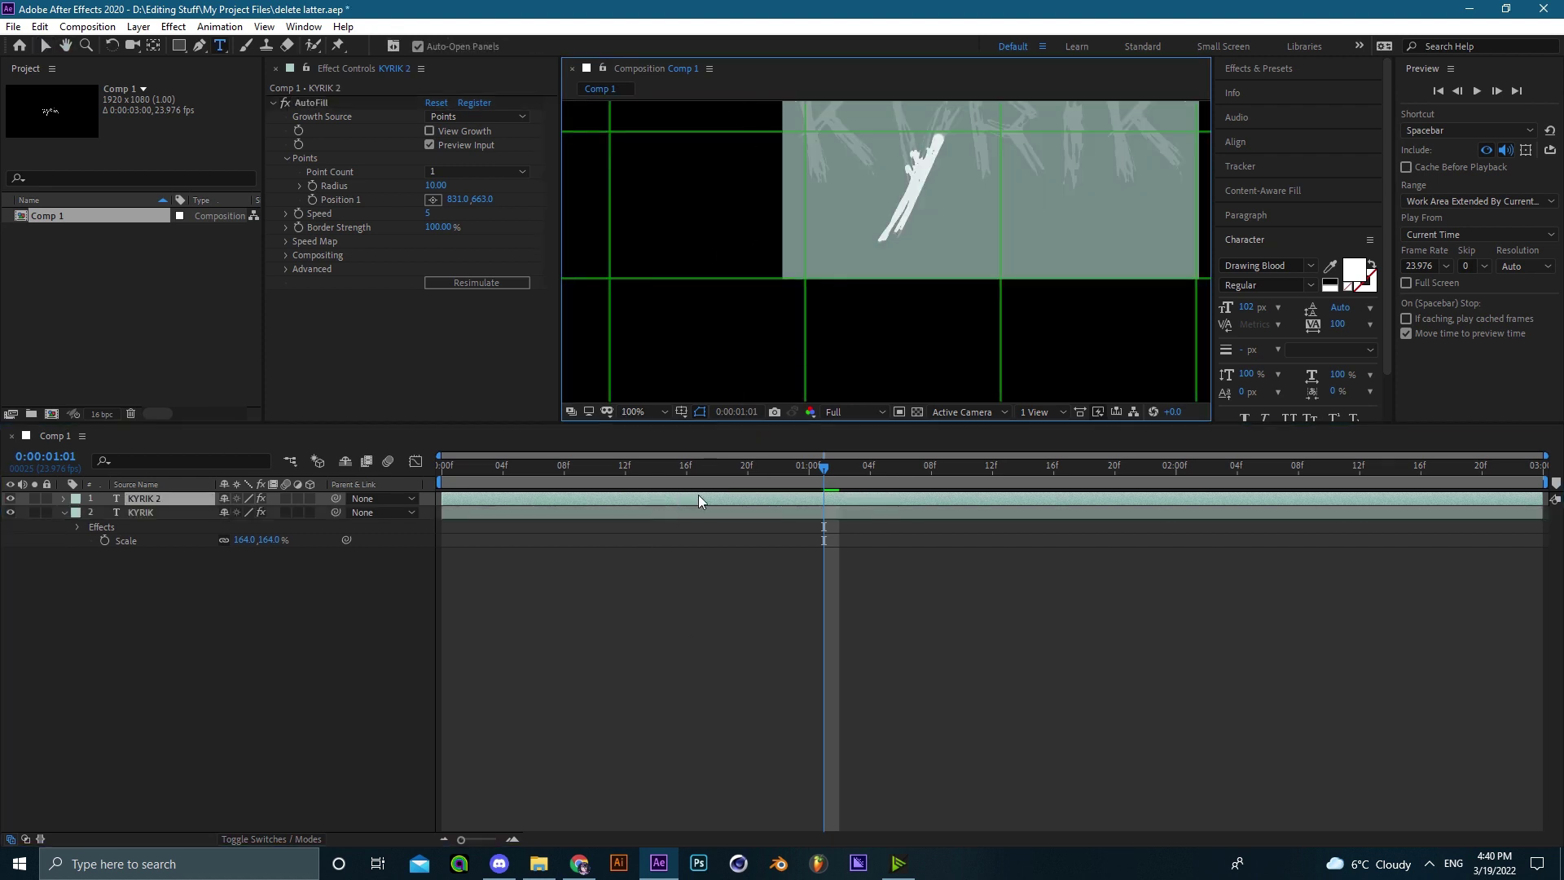
{"action": "left_click", "coordinate": [1280, 262]}
{"action": "type", "text": "inte"}
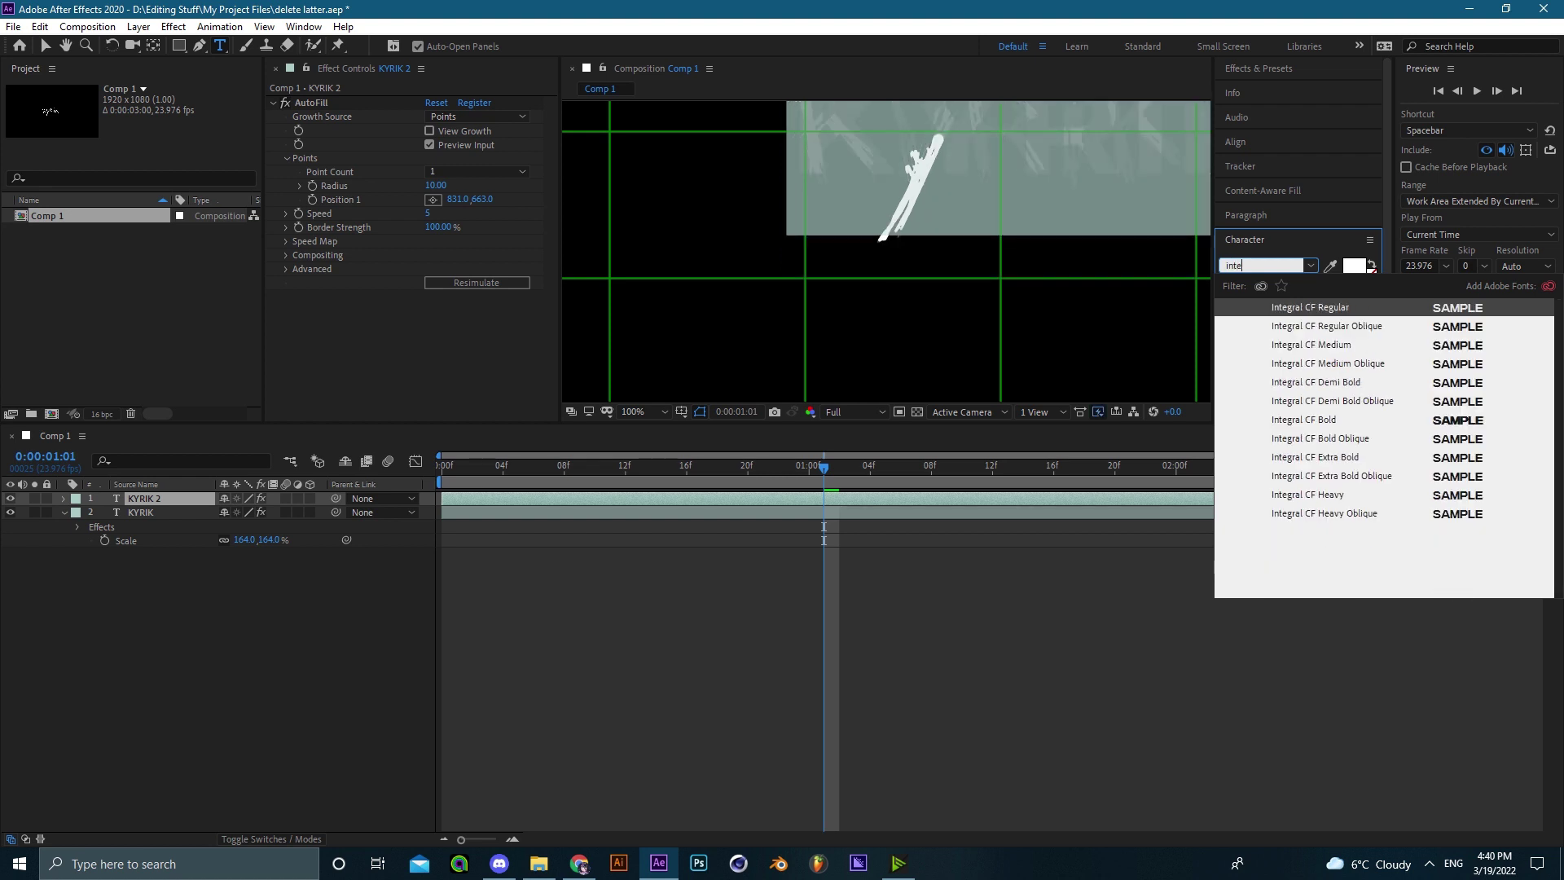
{"action": "key", "text": "Return"}
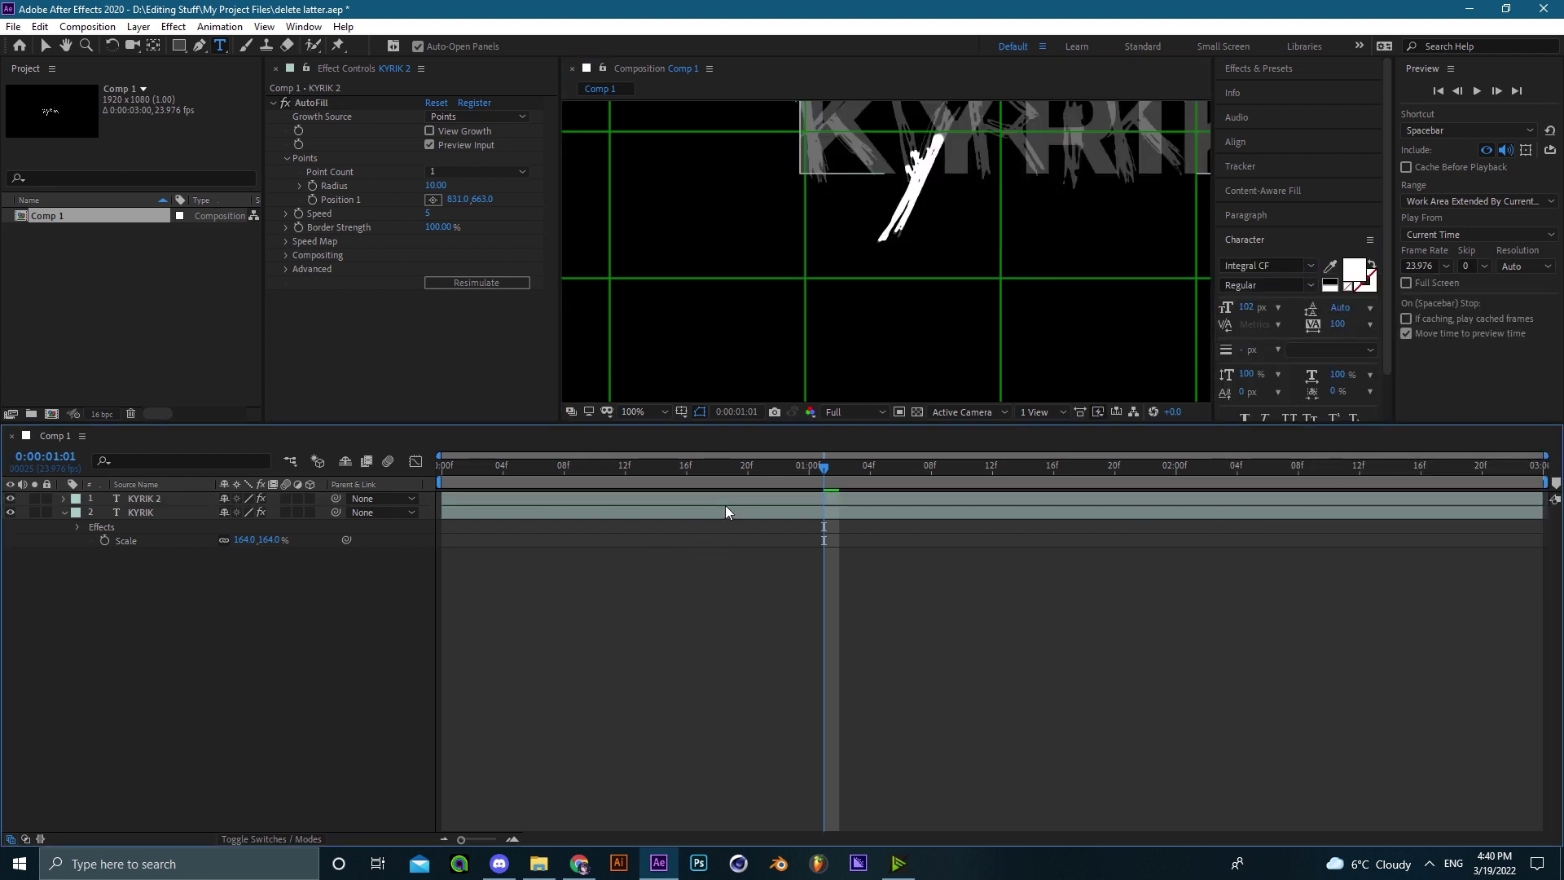
- Move the copied text to the lower left of the frame and set its AutoFill Position 1 at the Y's base, 438, 859
{"action": "key", "text": "v"}
{"action": "scroll", "coordinate": [914, 239], "scroll_direction": "down", "scroll_amount": 2}
{"action": "left_click_drag", "start_coordinate": [961, 185], "coordinate": [708, 291]}
{"action": "left_click_drag", "start_coordinate": [794, 243], "coordinate": [884, 202]}
{"action": "left_click_drag", "start_coordinate": [849, 255], "coordinate": [839, 289]}
{"action": "scroll", "coordinate": [908, 258], "scroll_direction": "up", "scroll_amount": 1}
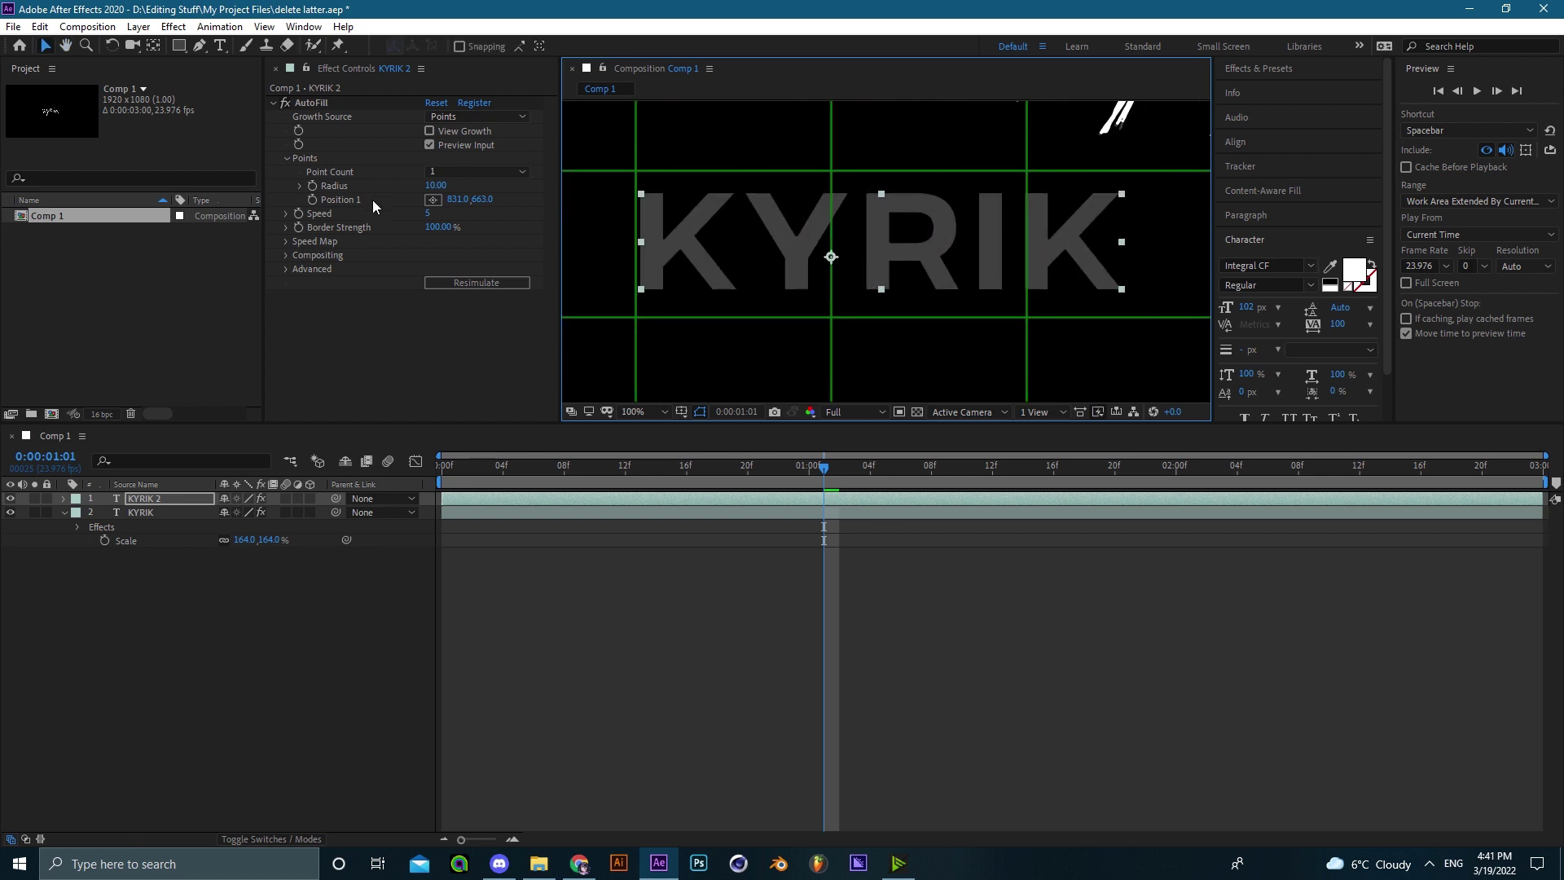
{"action": "left_click", "coordinate": [431, 200]}
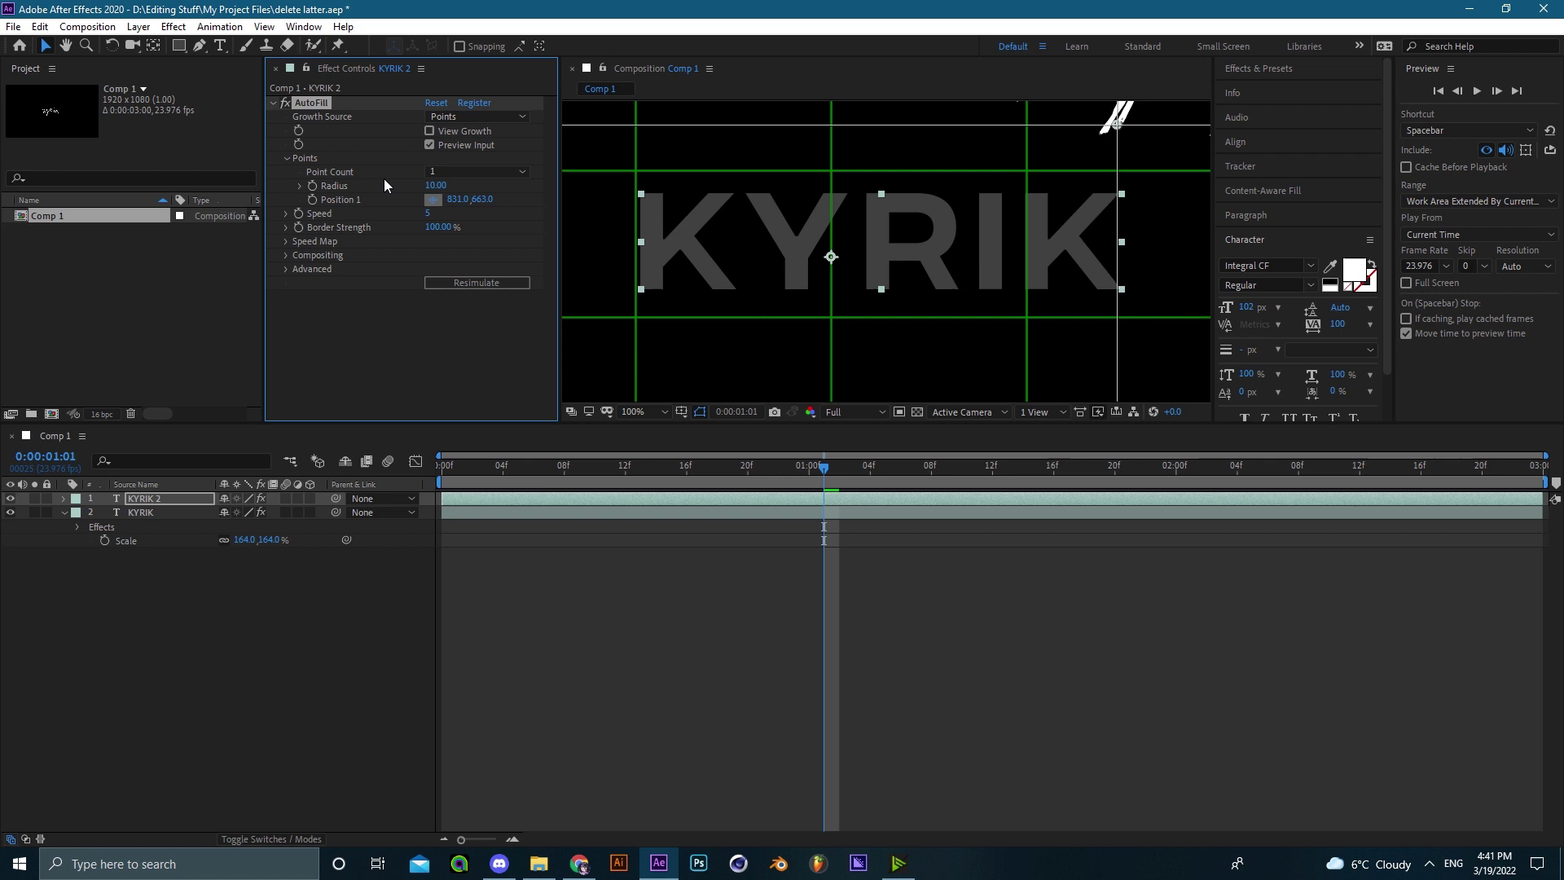
{"action": "left_click", "coordinate": [796, 284]}
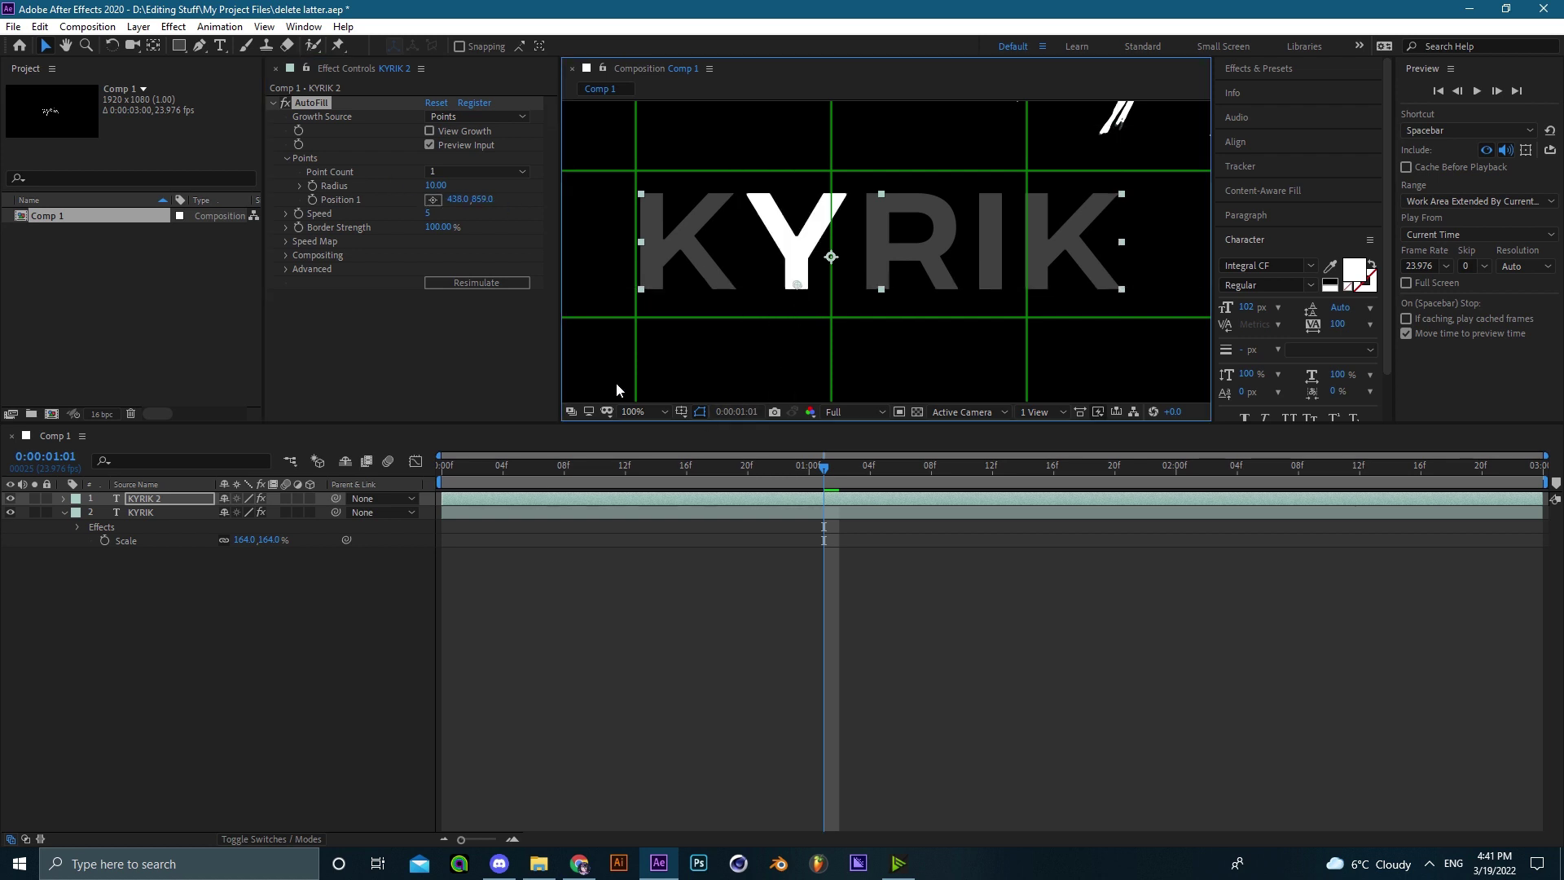
- Preview the copy's fill animation from the first frame and save the project
{"action": "left_click_drag", "start_coordinate": [674, 469], "coordinate": [438, 489]}
{"action": "key", "text": "space"}
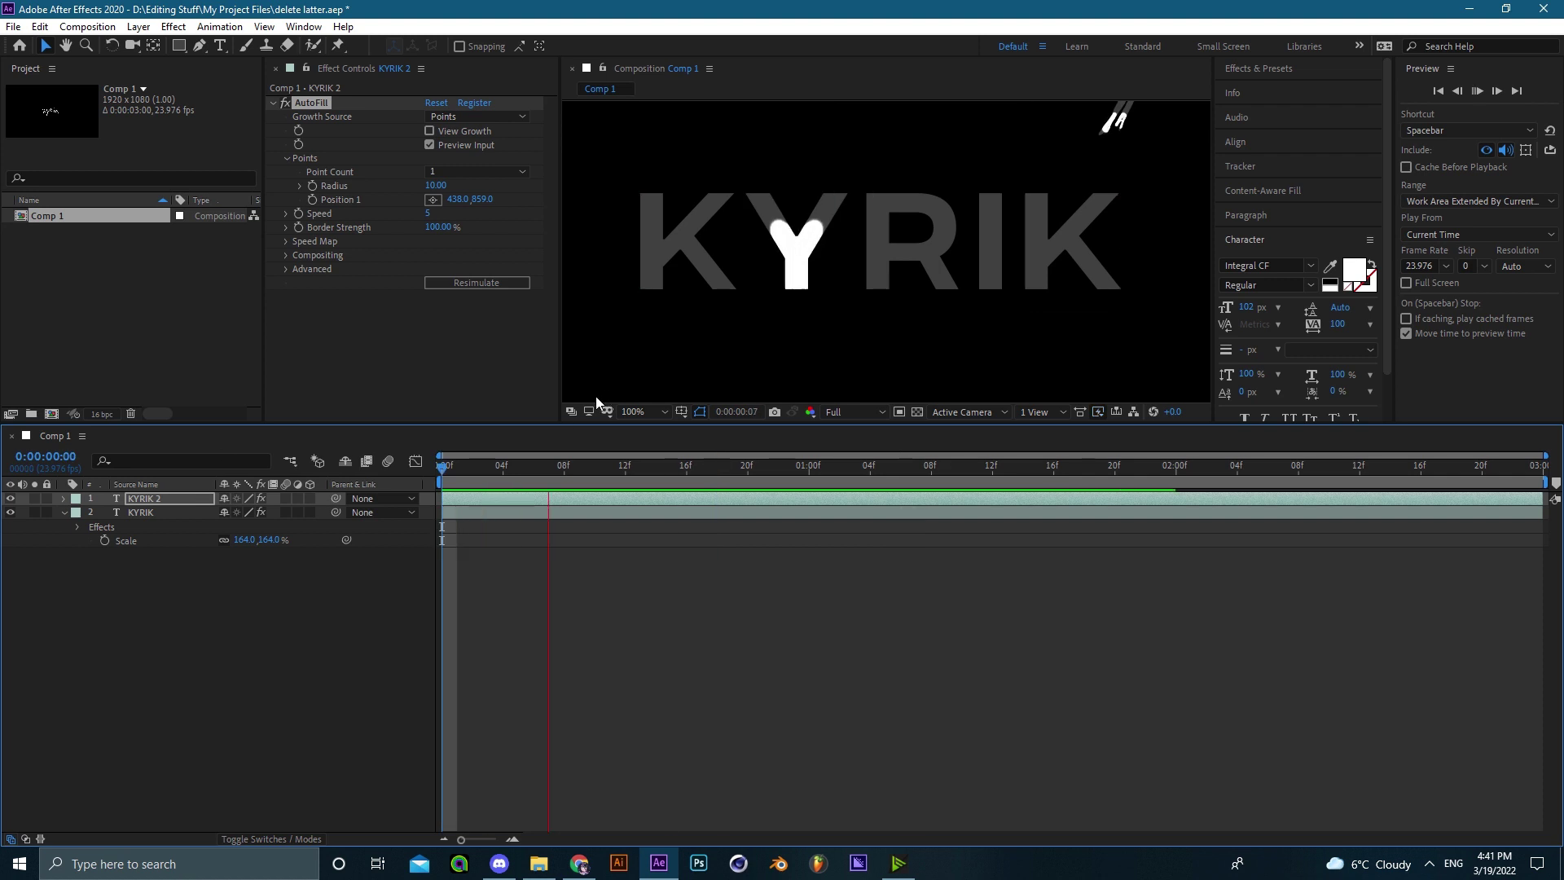
{"action": "key", "text": "ctrl+s"}
{"action": "mouse_move", "coordinate": [794, 269]}
{"action": "left_mouse_down"}
{"action": "mouse_move", "coordinate": [872, 252]}
{"action": "mouse_move", "coordinate": [523, 447]}
{"action": "mouse_move", "coordinate": [844, 248]}
{"action": "mouse_move", "coordinate": [785, 245]}
{"action": "mouse_move", "coordinate": [842, 246]}
{"action": "left_mouse_up"}
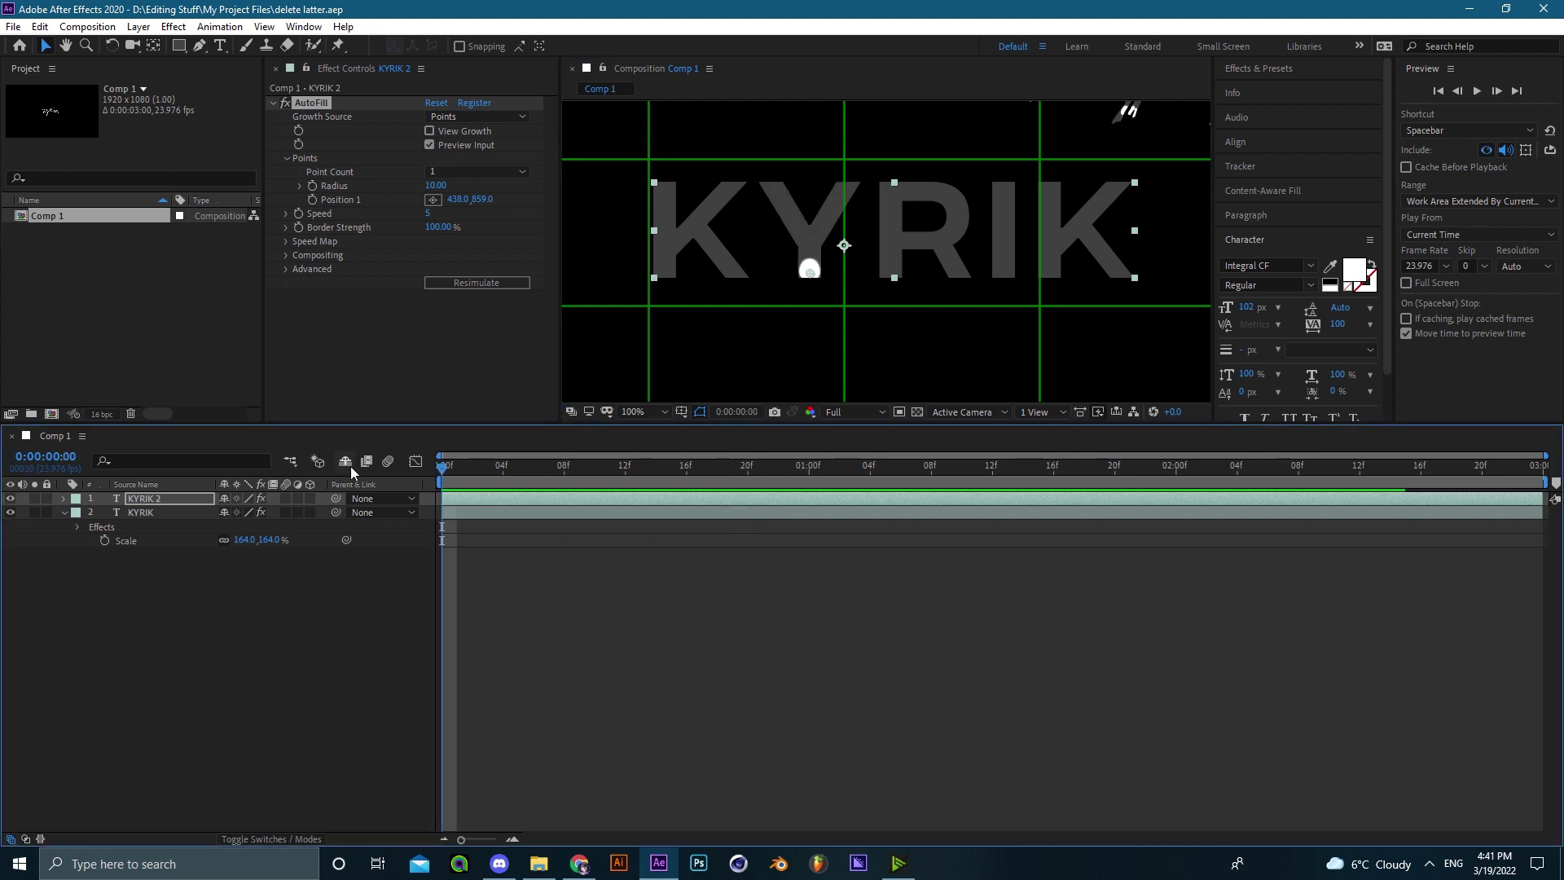
{"action": "key", "text": "space"}
{"action": "key", "text": "space"}
{"action": "left_click_drag", "start_coordinate": [647, 464], "coordinate": [375, 471]}
{"action": "key", "text": "space"}
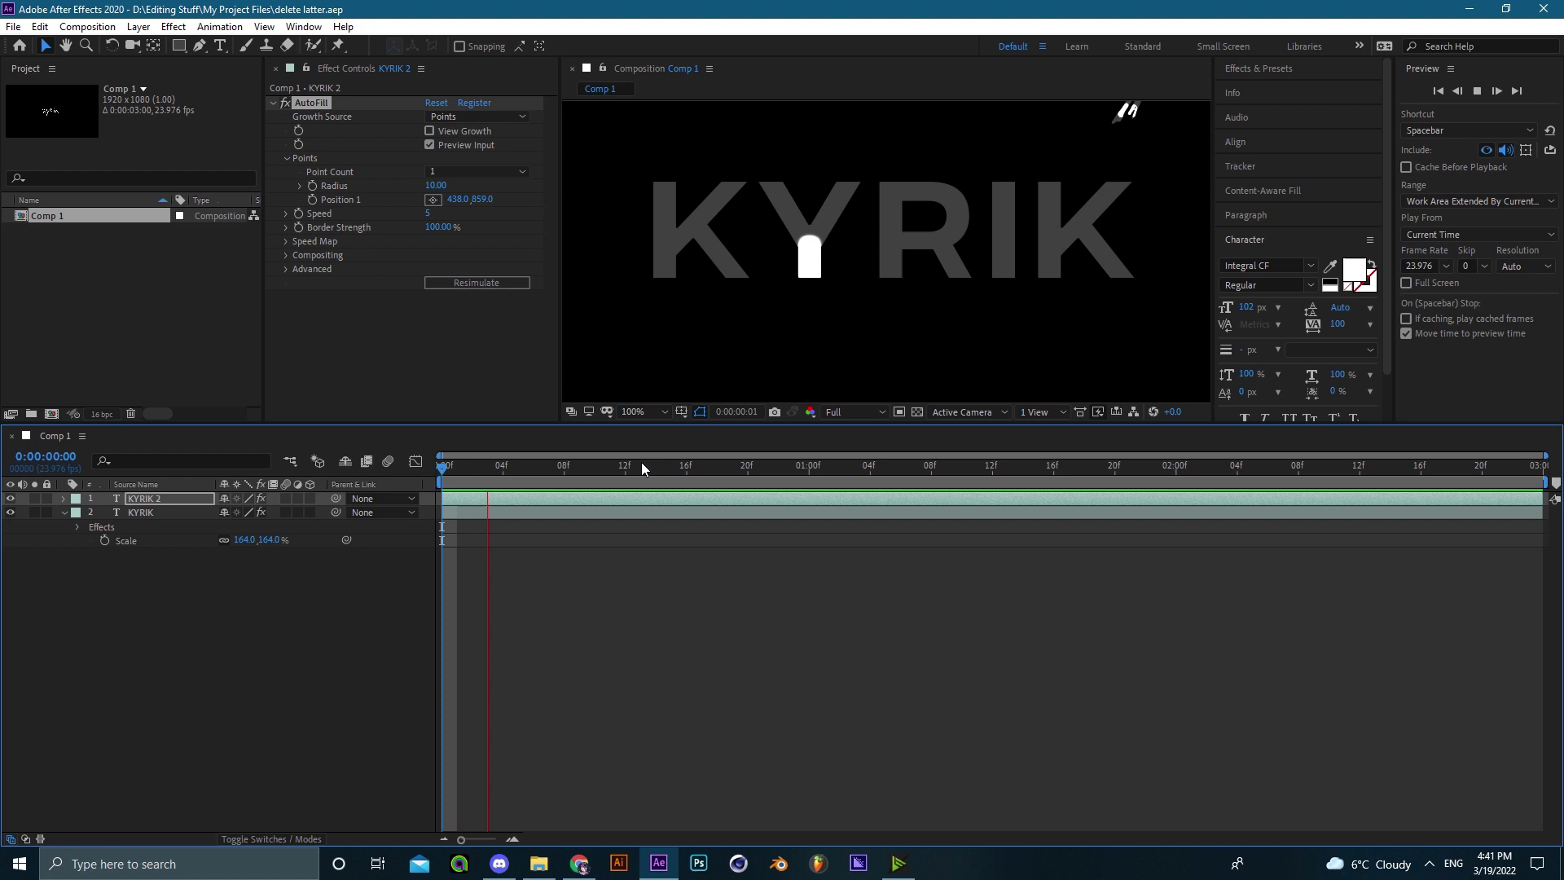
- Stop the preview, go to 0:00:00:15 and set the AutoFill Point Count on KYRIK 2 to 5
{"action": "key", "text": "space"}
{"action": "left_click_drag", "start_coordinate": [651, 458], "coordinate": [682, 443]}
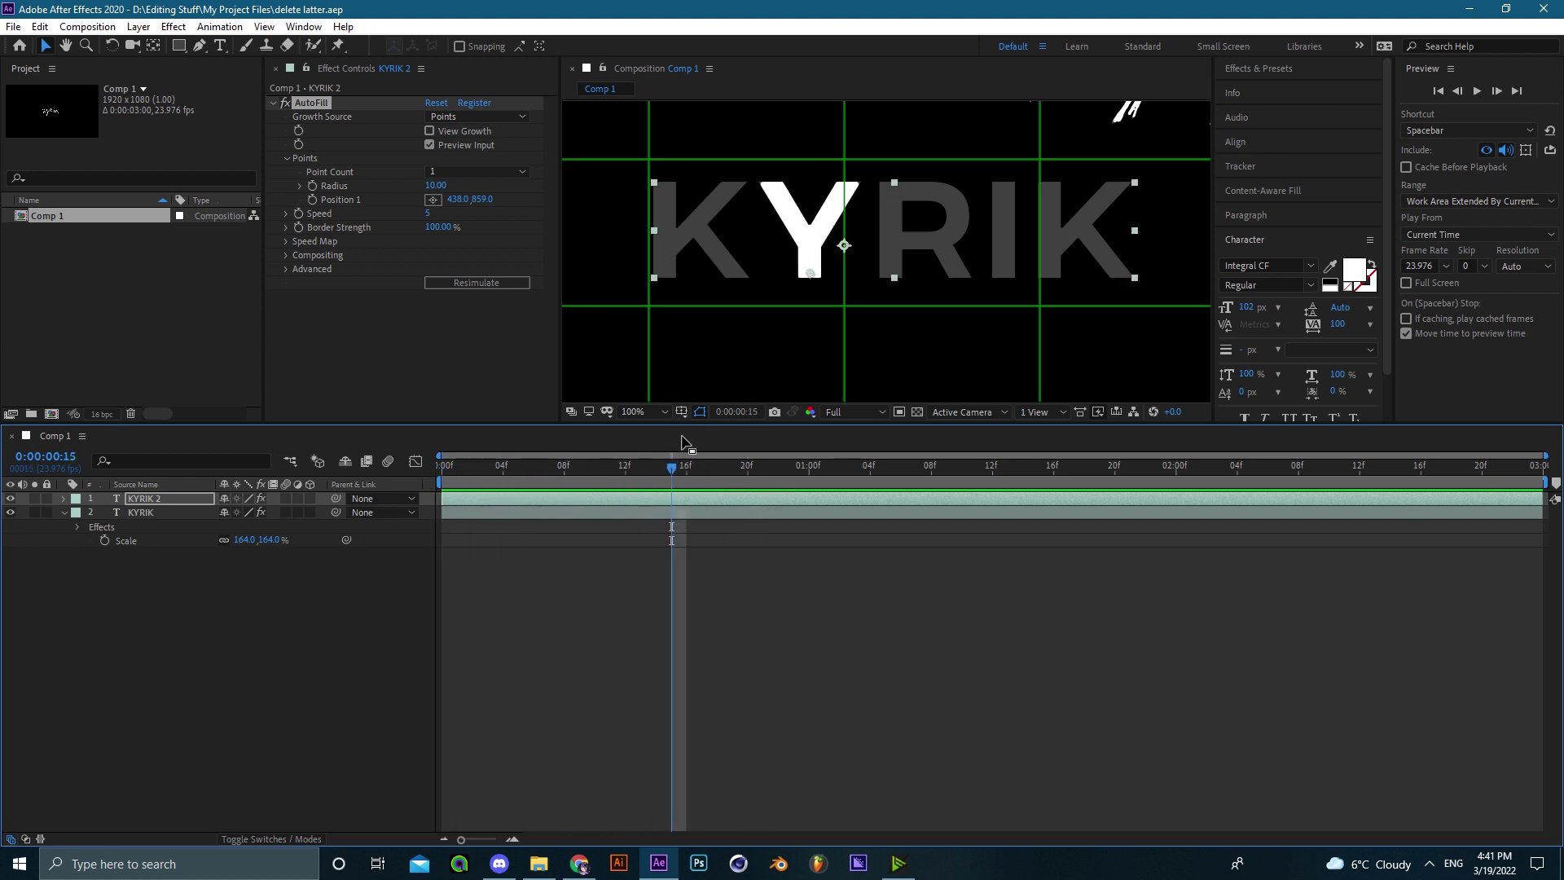
{"action": "left_click", "coordinate": [460, 172]}
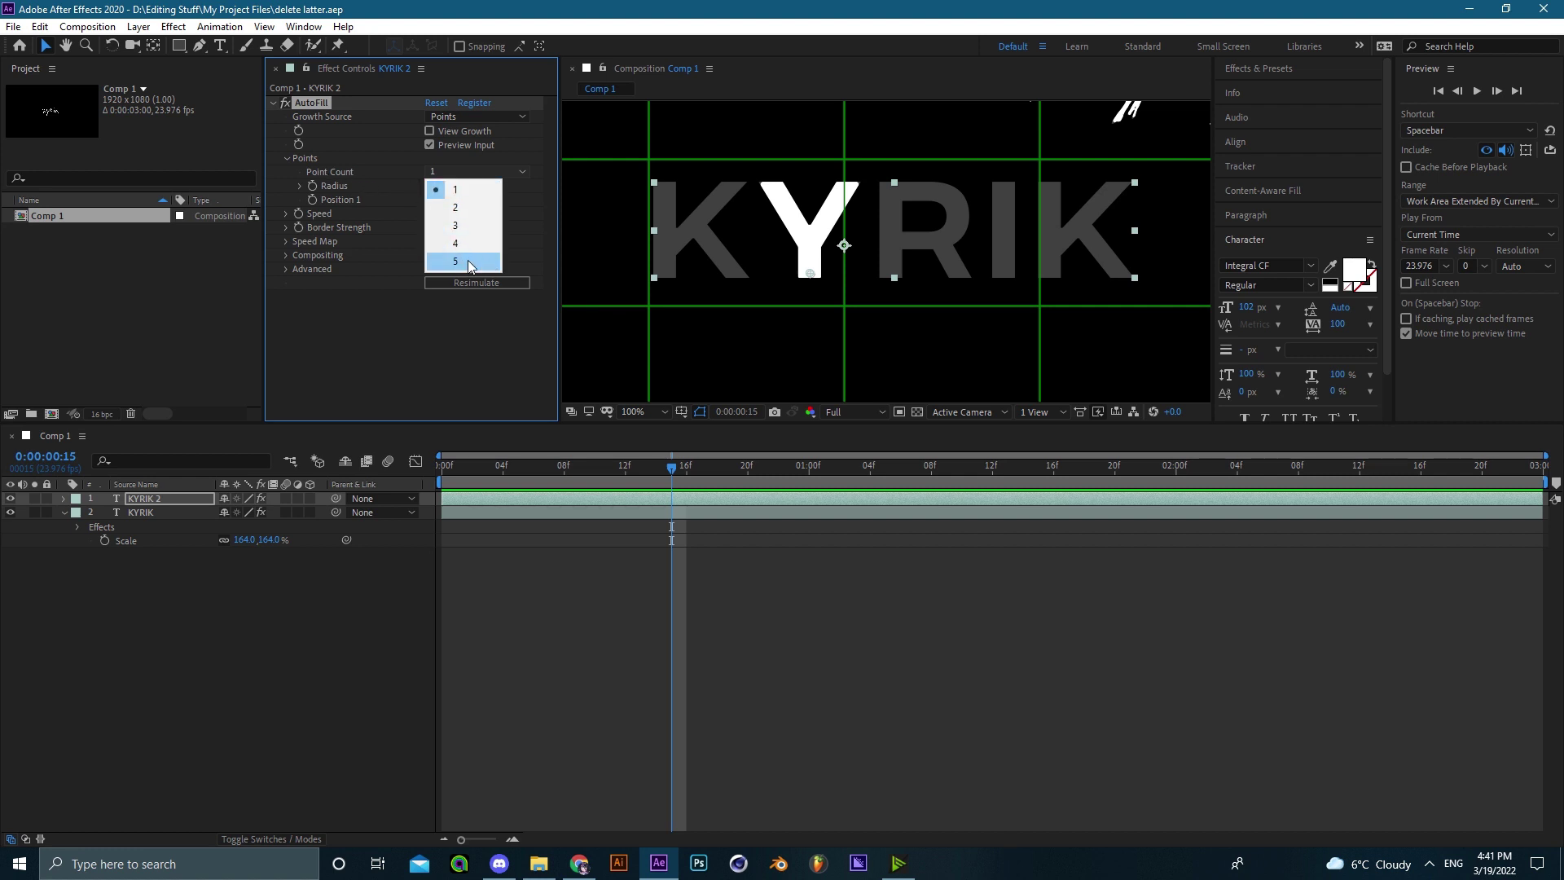
{"action": "left_click", "coordinate": [481, 261]}
- Place AutoFill Positions 2 to 5 at the bases of the first K, R, I and last K: 251,854; 530,855; 671,858; 731,856
{"action": "left_click", "coordinate": [433, 213]}
{"action": "left_click", "coordinate": [658, 270]}
{"action": "left_click", "coordinate": [433, 226]}
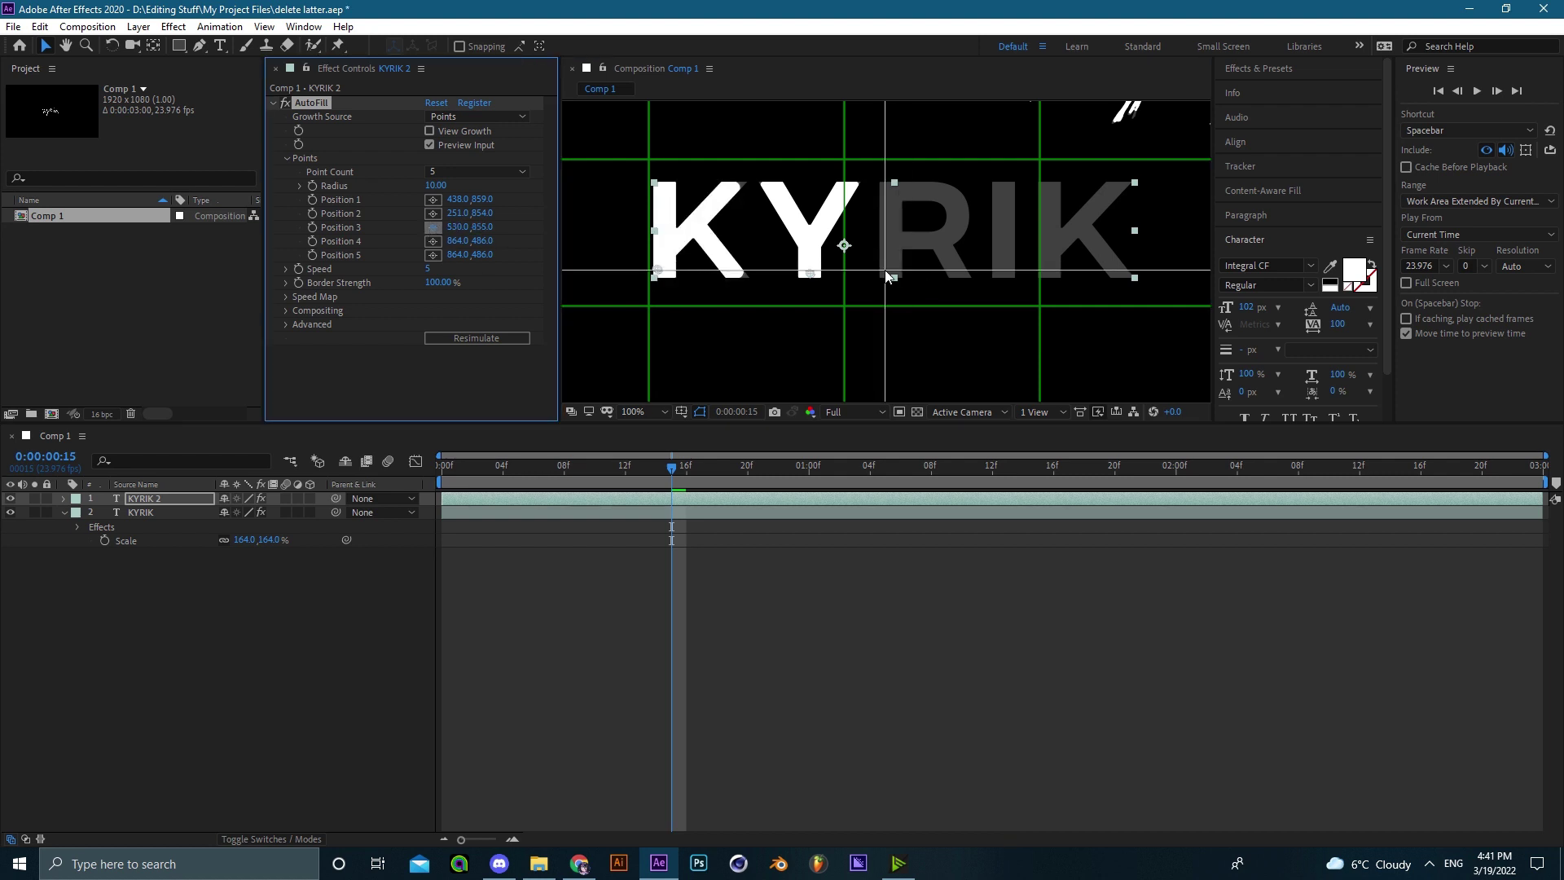
{"action": "left_click", "coordinate": [885, 269]}
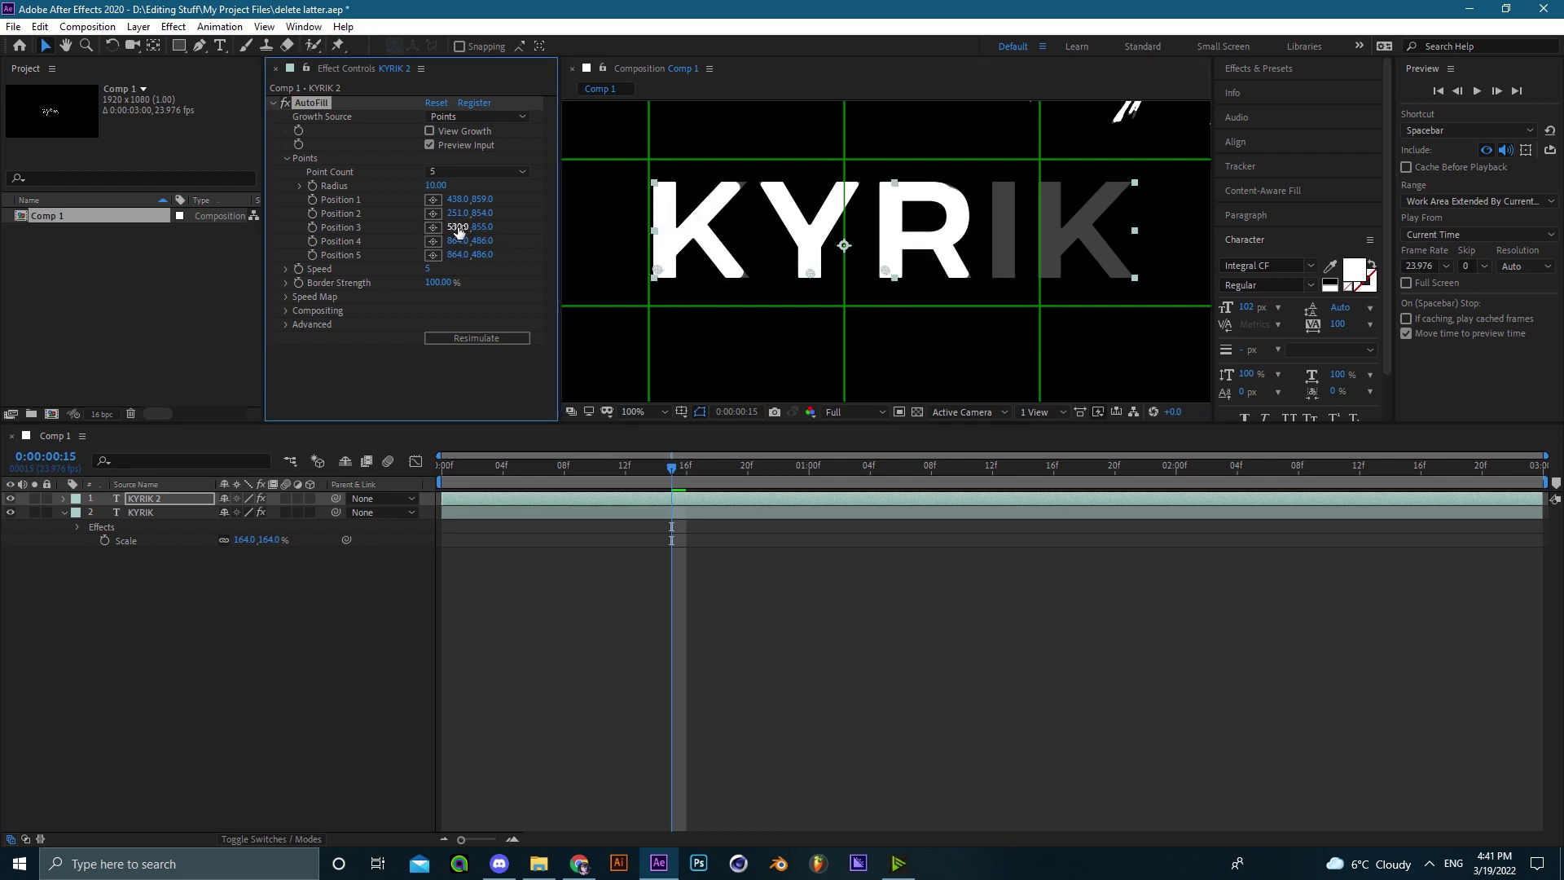
{"action": "left_click", "coordinate": [1000, 272]}
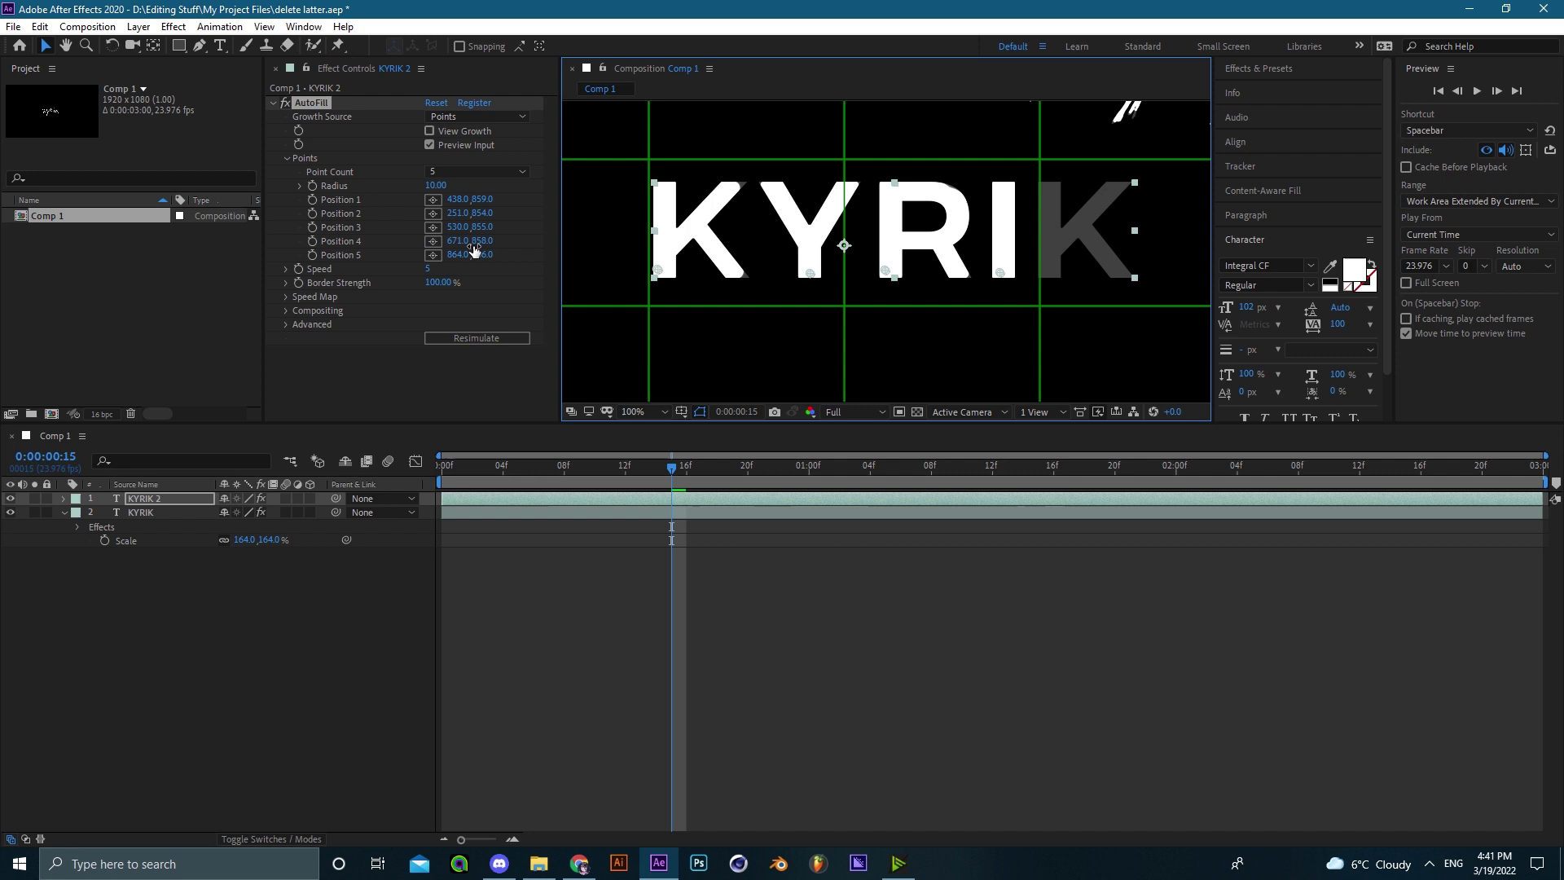
{"action": "left_click", "coordinate": [429, 255]}
{"action": "left_click", "coordinate": [1048, 271]}
- Preview the five-point fill animation from the first frame and save the project
{"action": "left_click_drag", "start_coordinate": [662, 467], "coordinate": [377, 482]}
{"action": "key", "text": "space"}
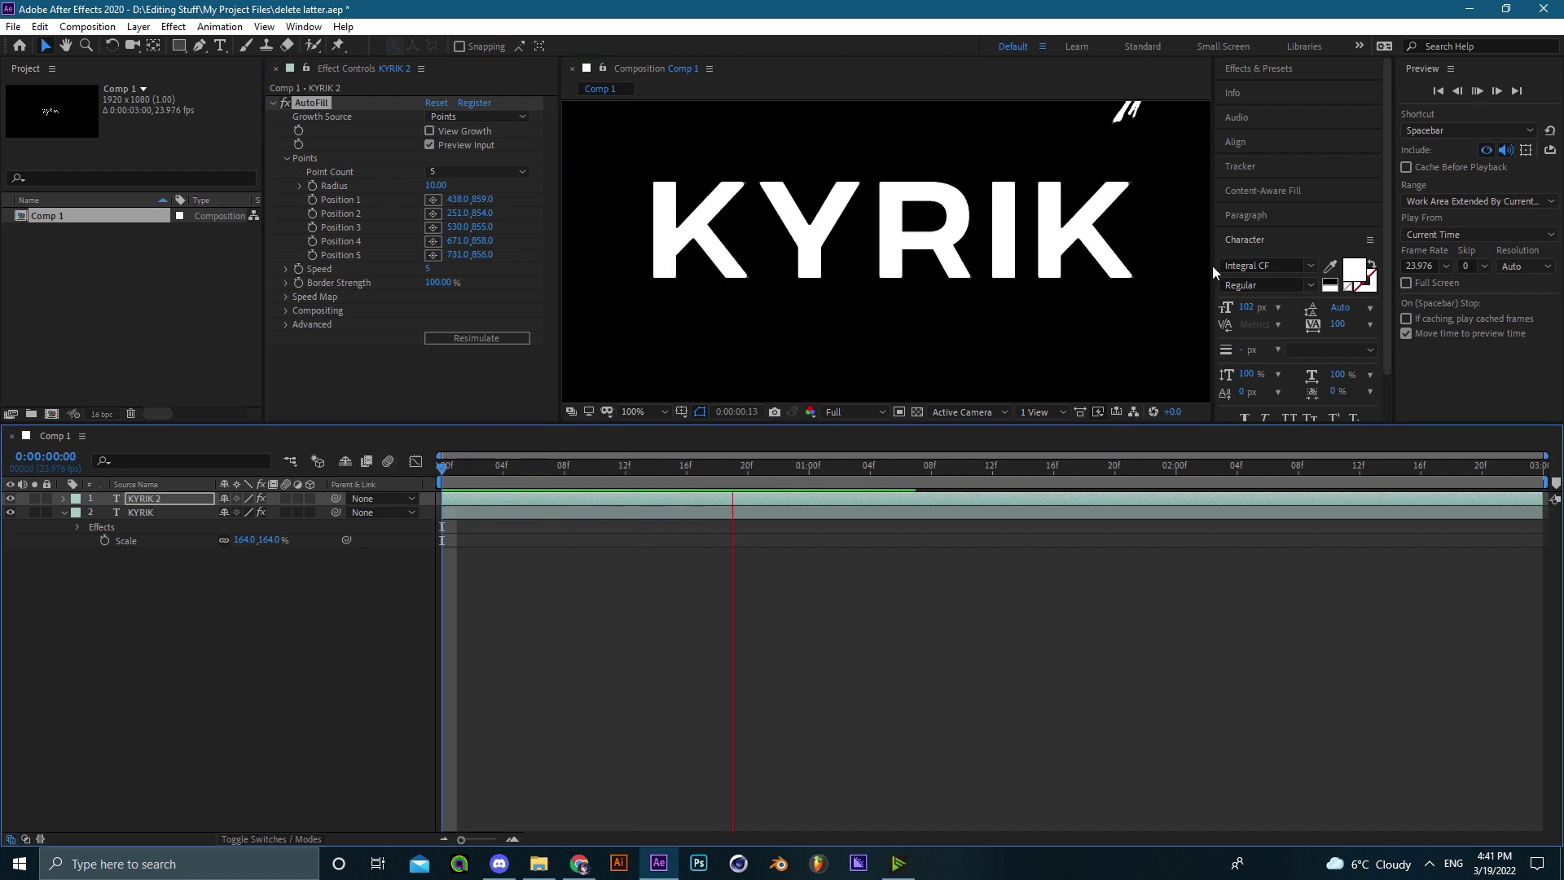
{"action": "key", "text": "space"}
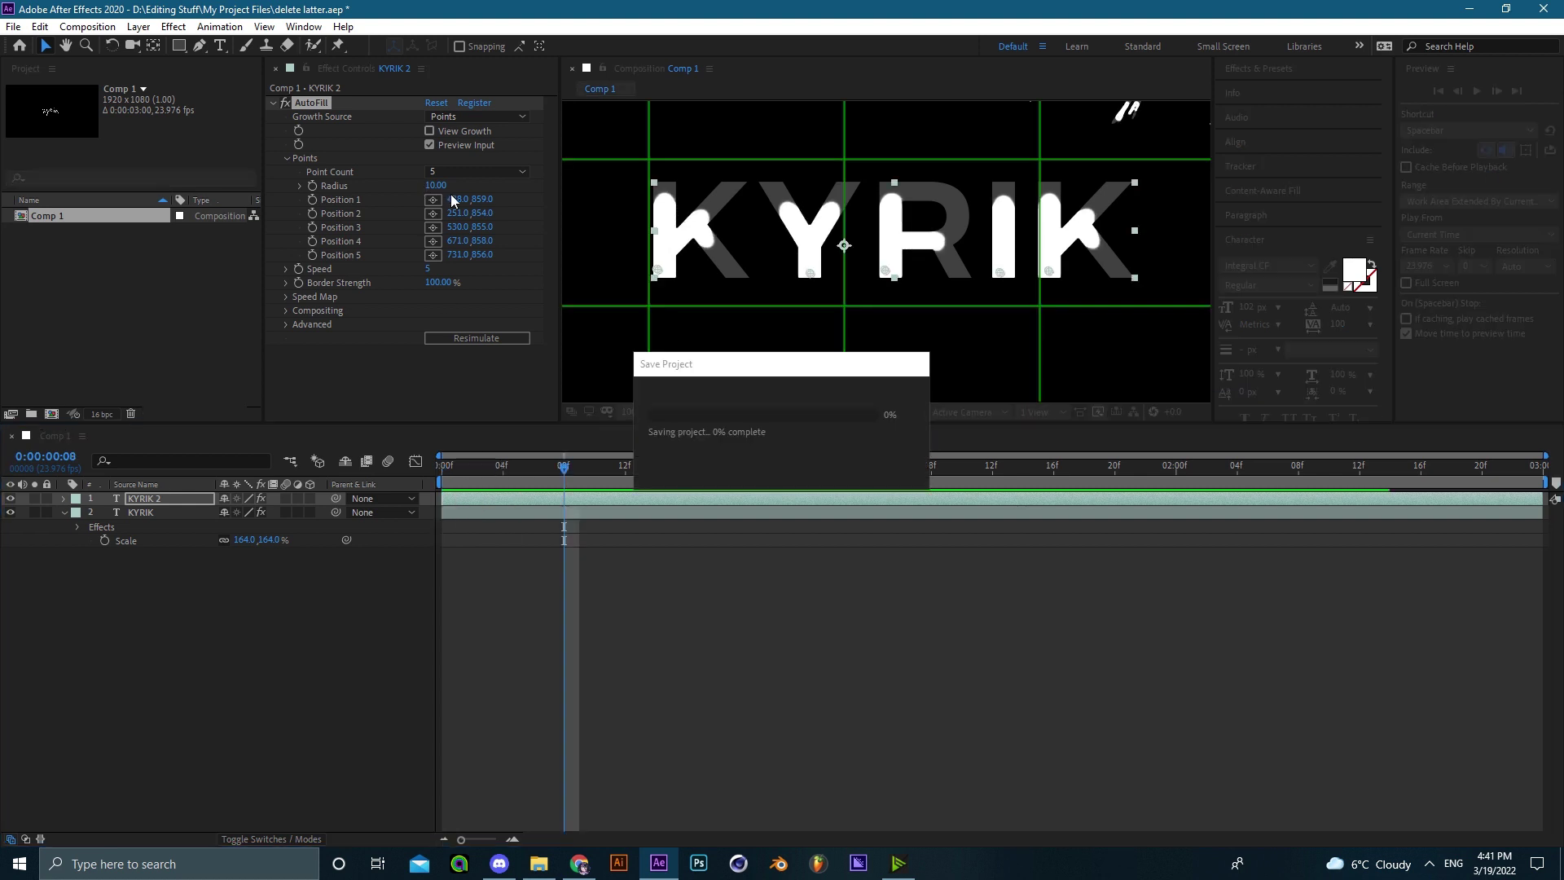
- Compare the copy at 0:00:00:04 with AutoFill's Preview Input on and off, leaving it off
{"action": "left_click", "coordinate": [504, 471]}
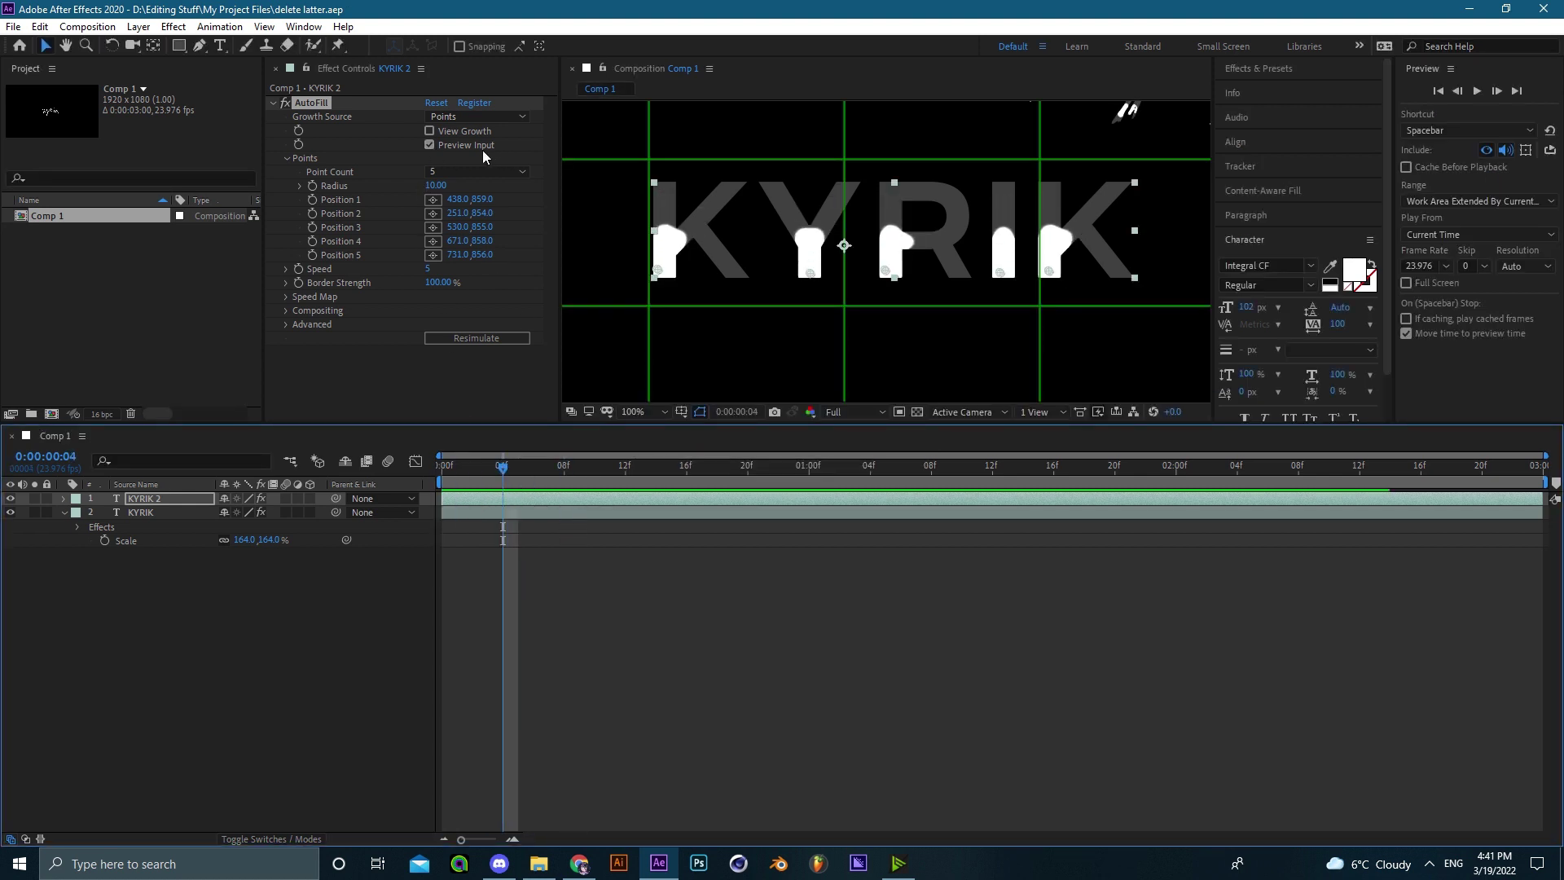
{"action": "left_click", "coordinate": [428, 145]}
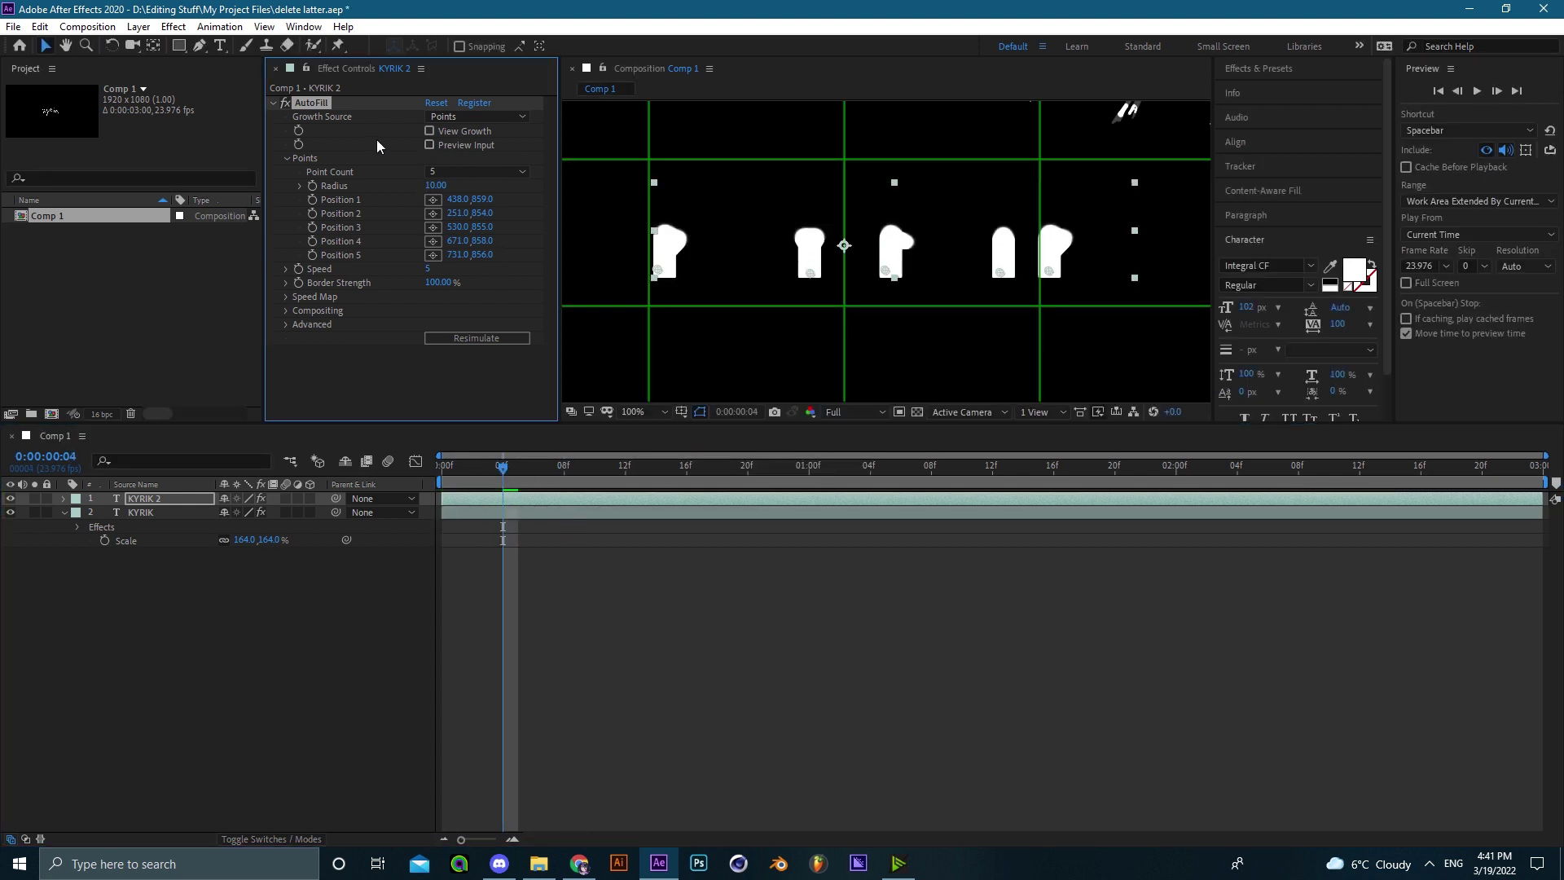
{"action": "left_click", "coordinate": [429, 144]}
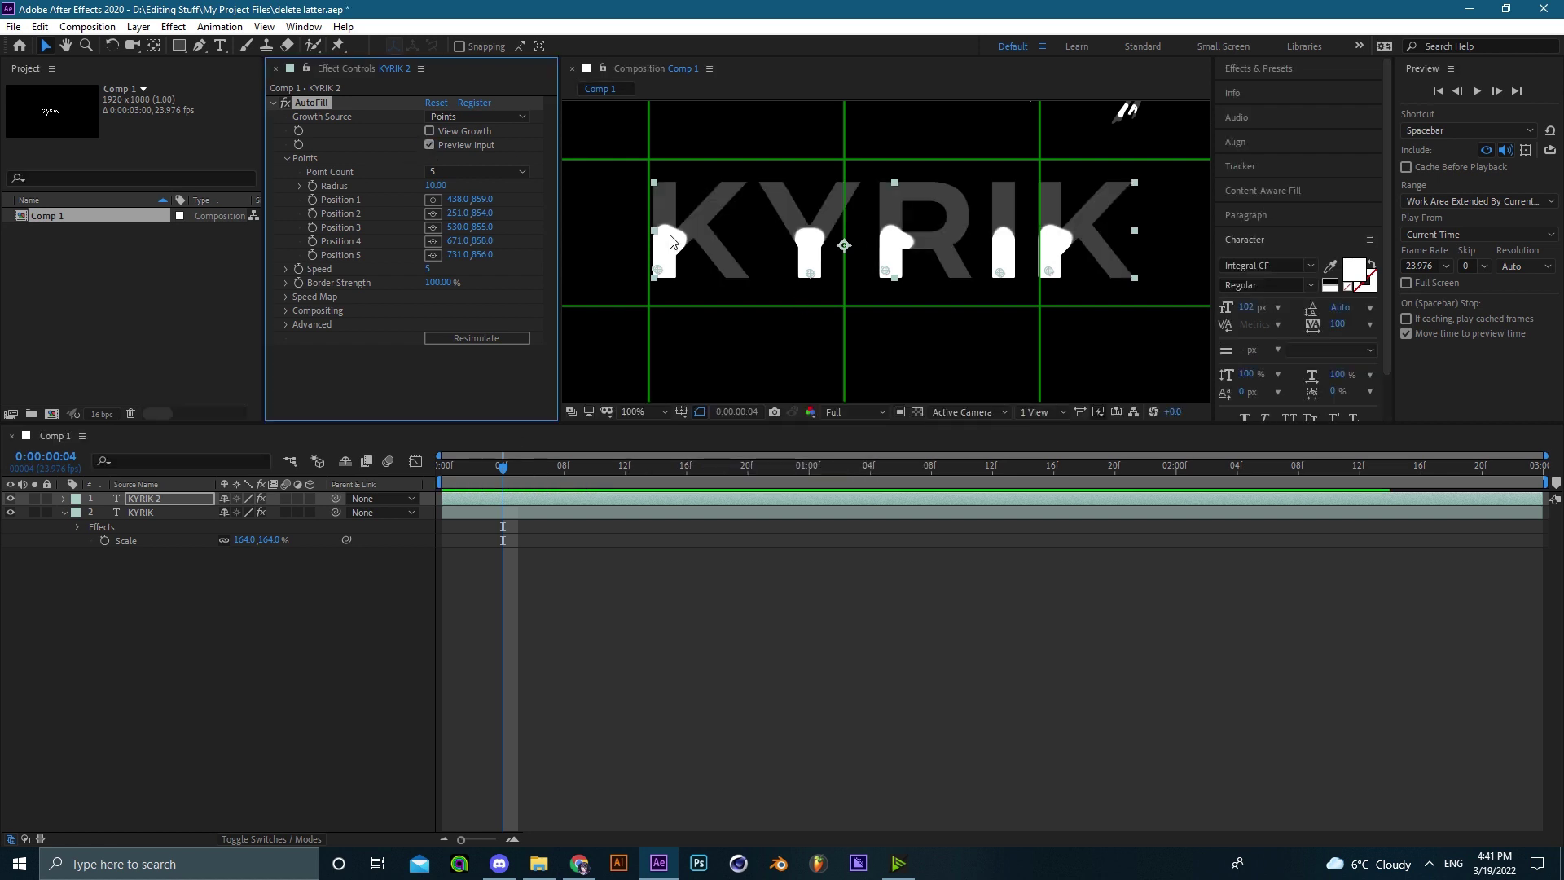
{"action": "left_click", "coordinate": [429, 144]}
- Preview both texts from the first frame without the copy's Preview Input, with the whole composition in view
{"action": "left_click", "coordinate": [551, 521]}
{"action": "key", "text": "Home"}
{"action": "key", "text": "space"}
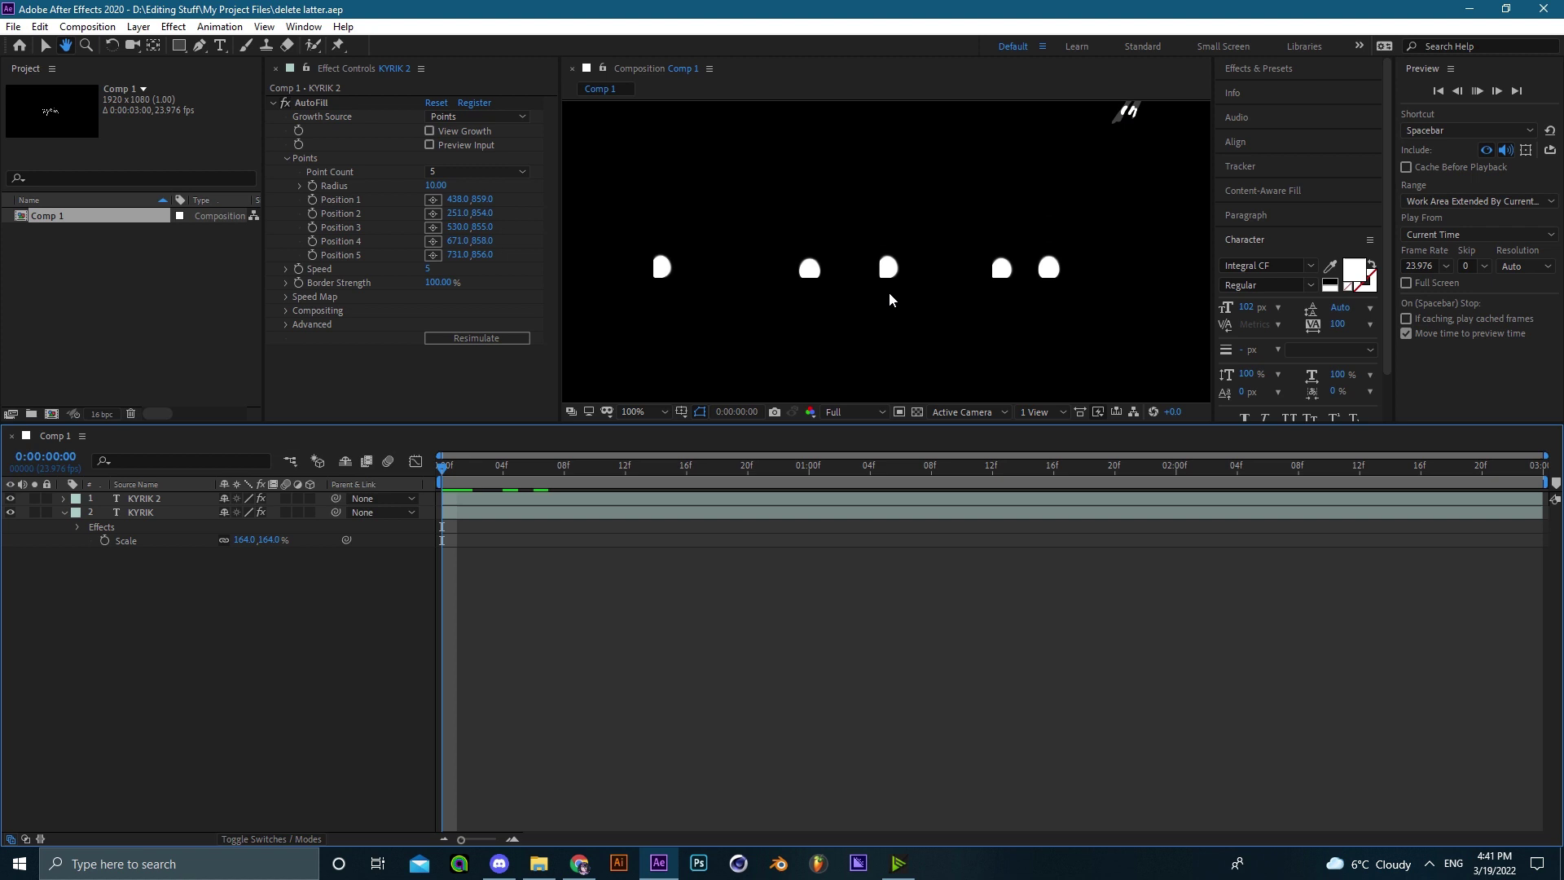
{"action": "scroll", "coordinate": [770, 260], "scroll_direction": "down", "scroll_amount": 4}
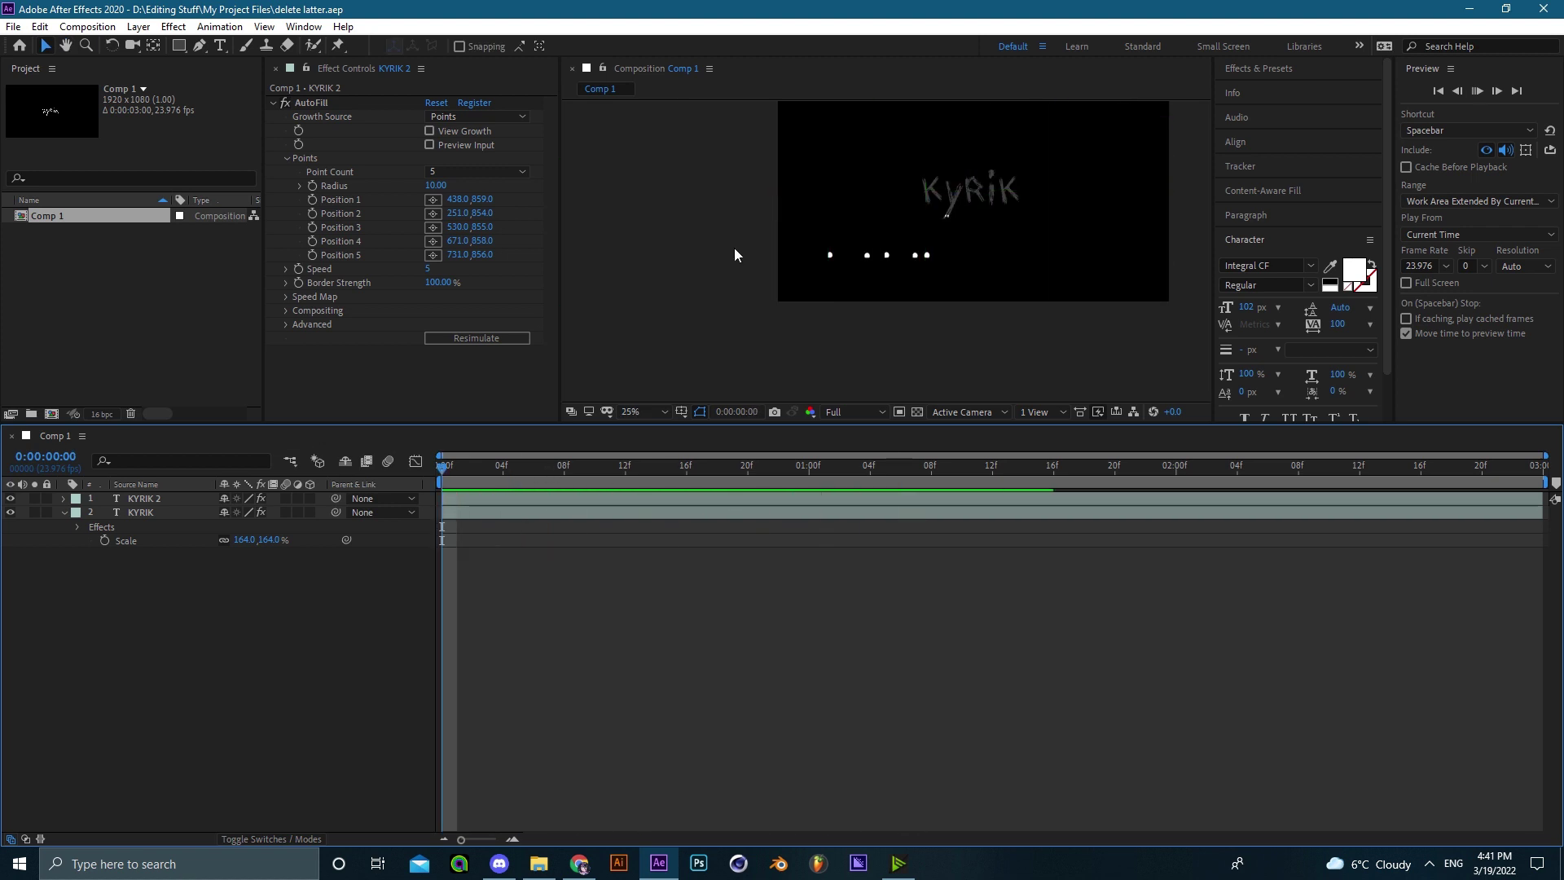
{"action": "left_click", "coordinate": [643, 411]}
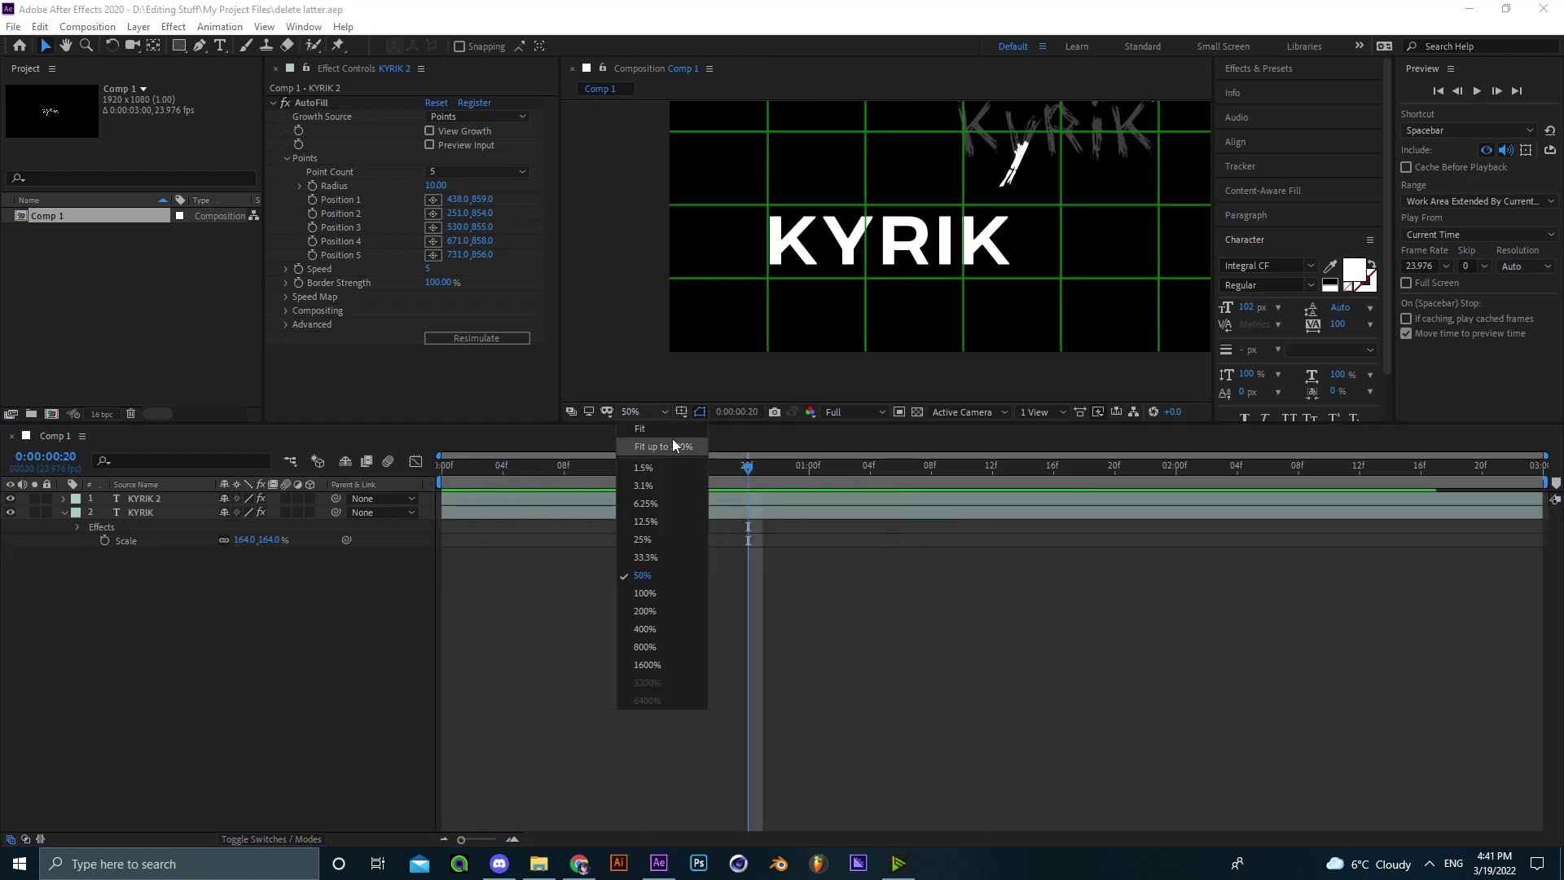
{"action": "left_click", "coordinate": [672, 437]}
- Return to 0:00:00:04 and turn on Preview Input for the KYRIK 2 layer's AutoFill
{"action": "left_click", "coordinate": [518, 155]}
{"action": "scroll", "coordinate": [797, 336], "scroll_direction": "up", "scroll_amount": 2}
{"action": "left_click_drag", "start_coordinate": [797, 335], "coordinate": [917, 211]}
{"action": "left_click_drag", "start_coordinate": [850, 247], "coordinate": [943, 200]}
{"action": "left_click_drag", "start_coordinate": [632, 467], "coordinate": [502, 469]}
{"action": "left_click_drag", "start_coordinate": [751, 300], "coordinate": [859, 220]}
{"action": "key", "text": "v"}
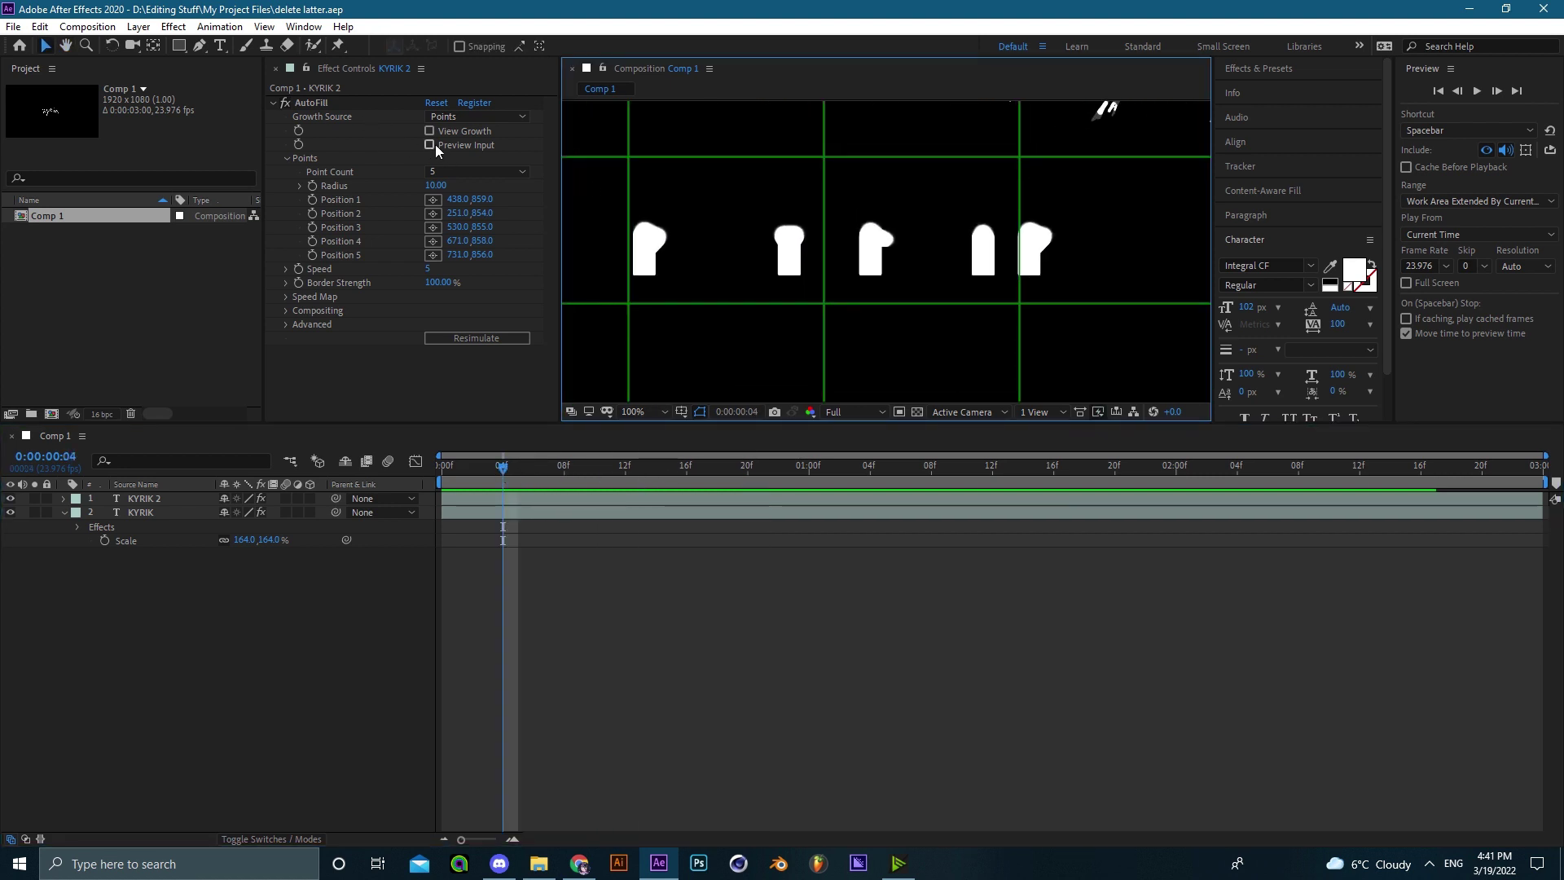
{"action": "left_click", "coordinate": [456, 158]}
{"action": "left_click", "coordinate": [429, 144]}
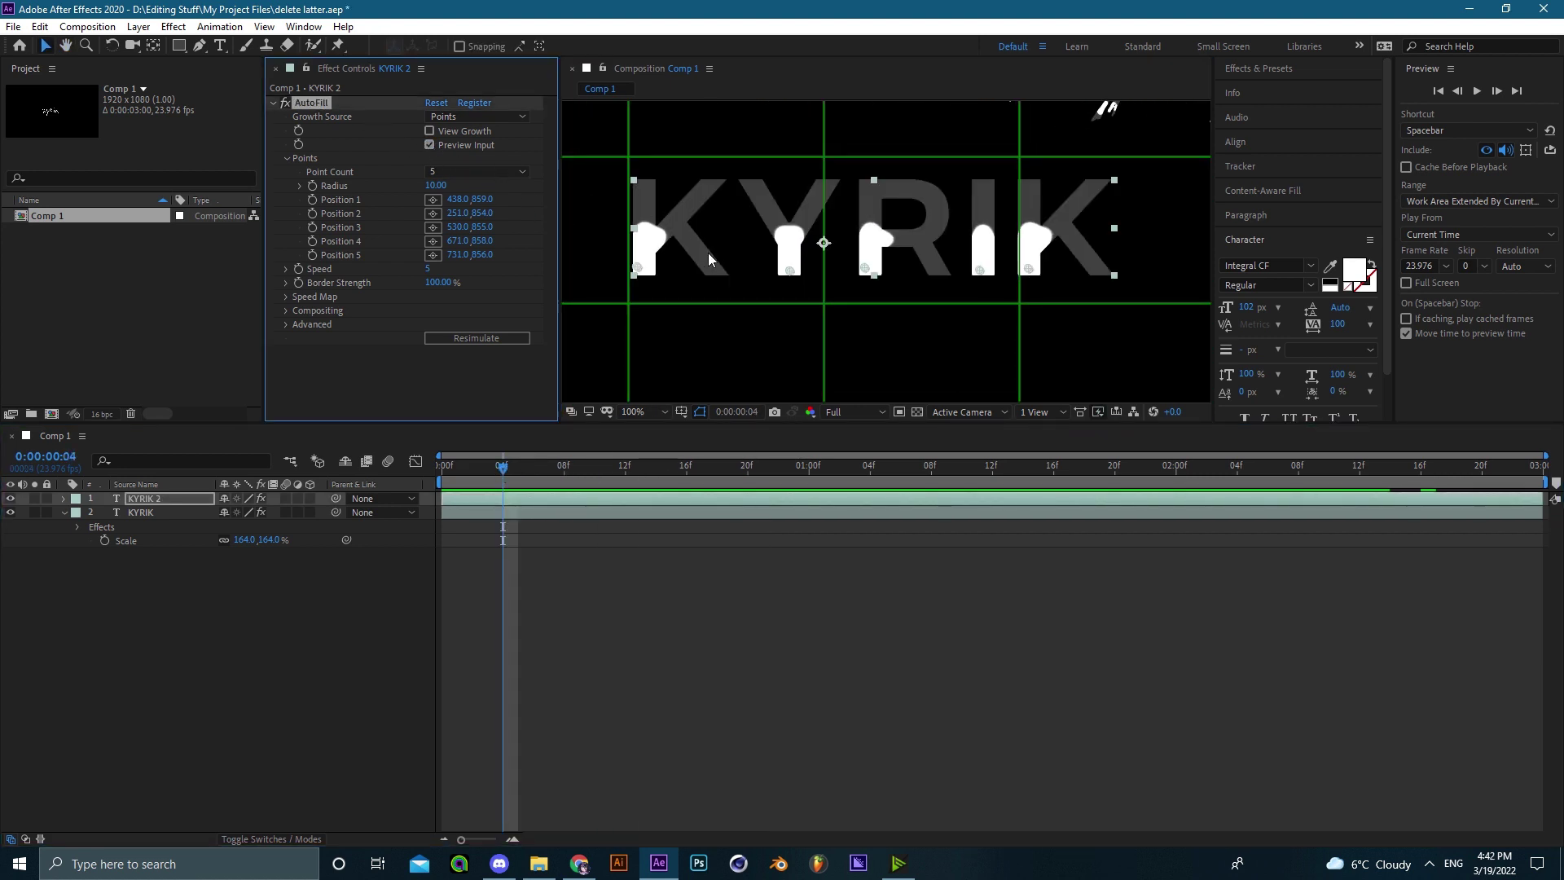
- Move AutoFill Position 4 to the upper end of the letter I, at 674, 756
{"action": "left_click_drag", "start_coordinate": [692, 239], "coordinate": [757, 261]}
{"action": "mouse_move", "coordinate": [456, 240]}
{"action": "left_mouse_down"}
{"action": "mouse_move", "coordinate": [570, 261]}
{"action": "mouse_move", "coordinate": [482, 241]}
{"action": "left_mouse_up"}
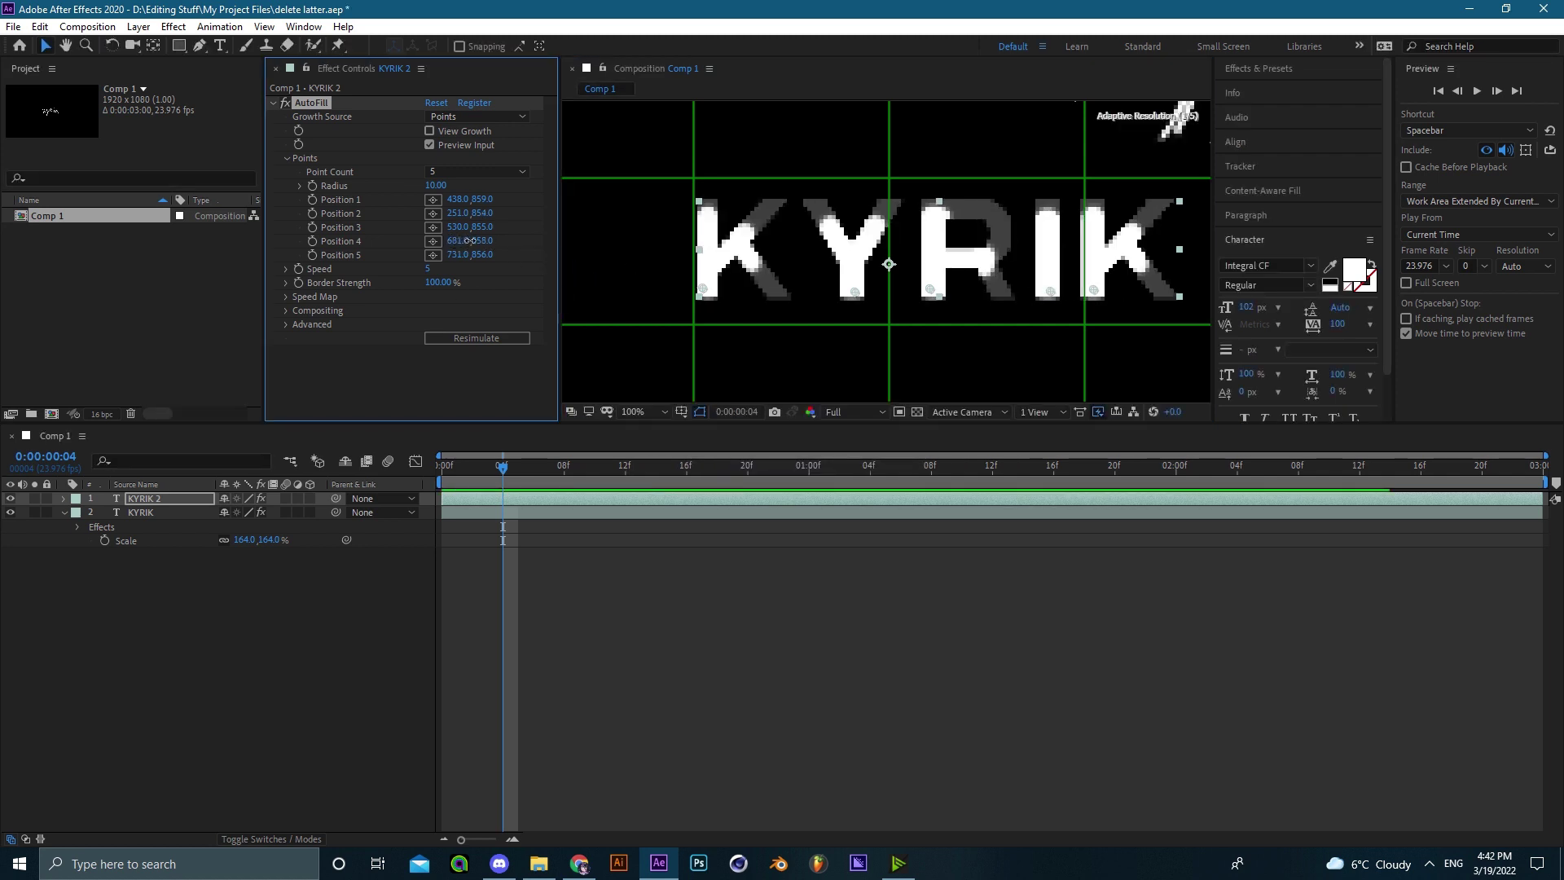
{"action": "left_click", "coordinate": [432, 240]}
{"action": "left_click", "coordinate": [1047, 208]}
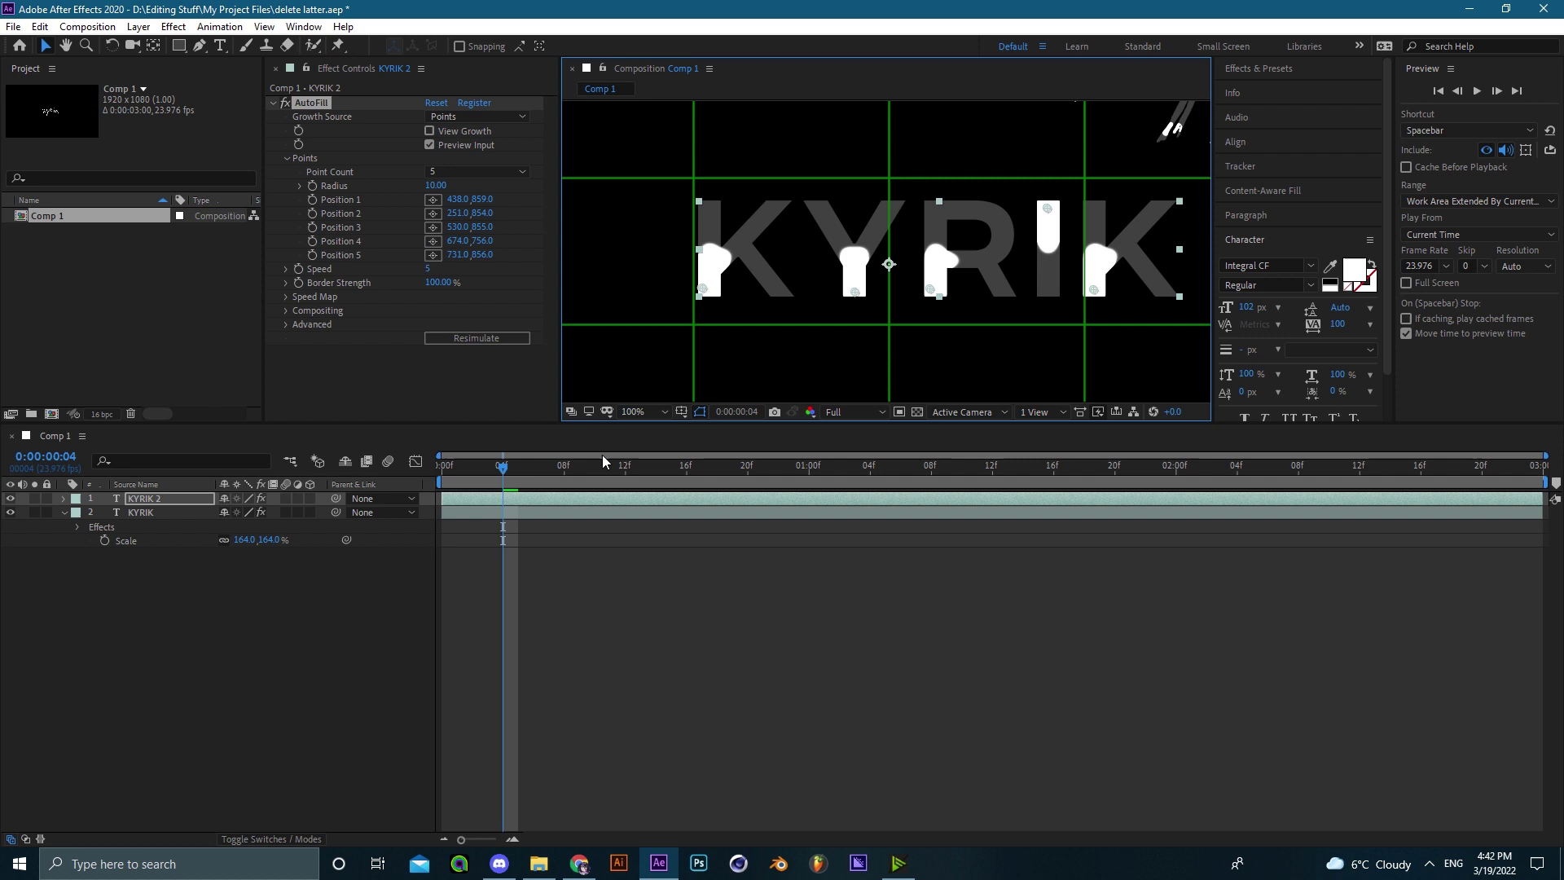
- Preview the fill with the I growing downward and save the project
{"action": "key", "text": "space"}
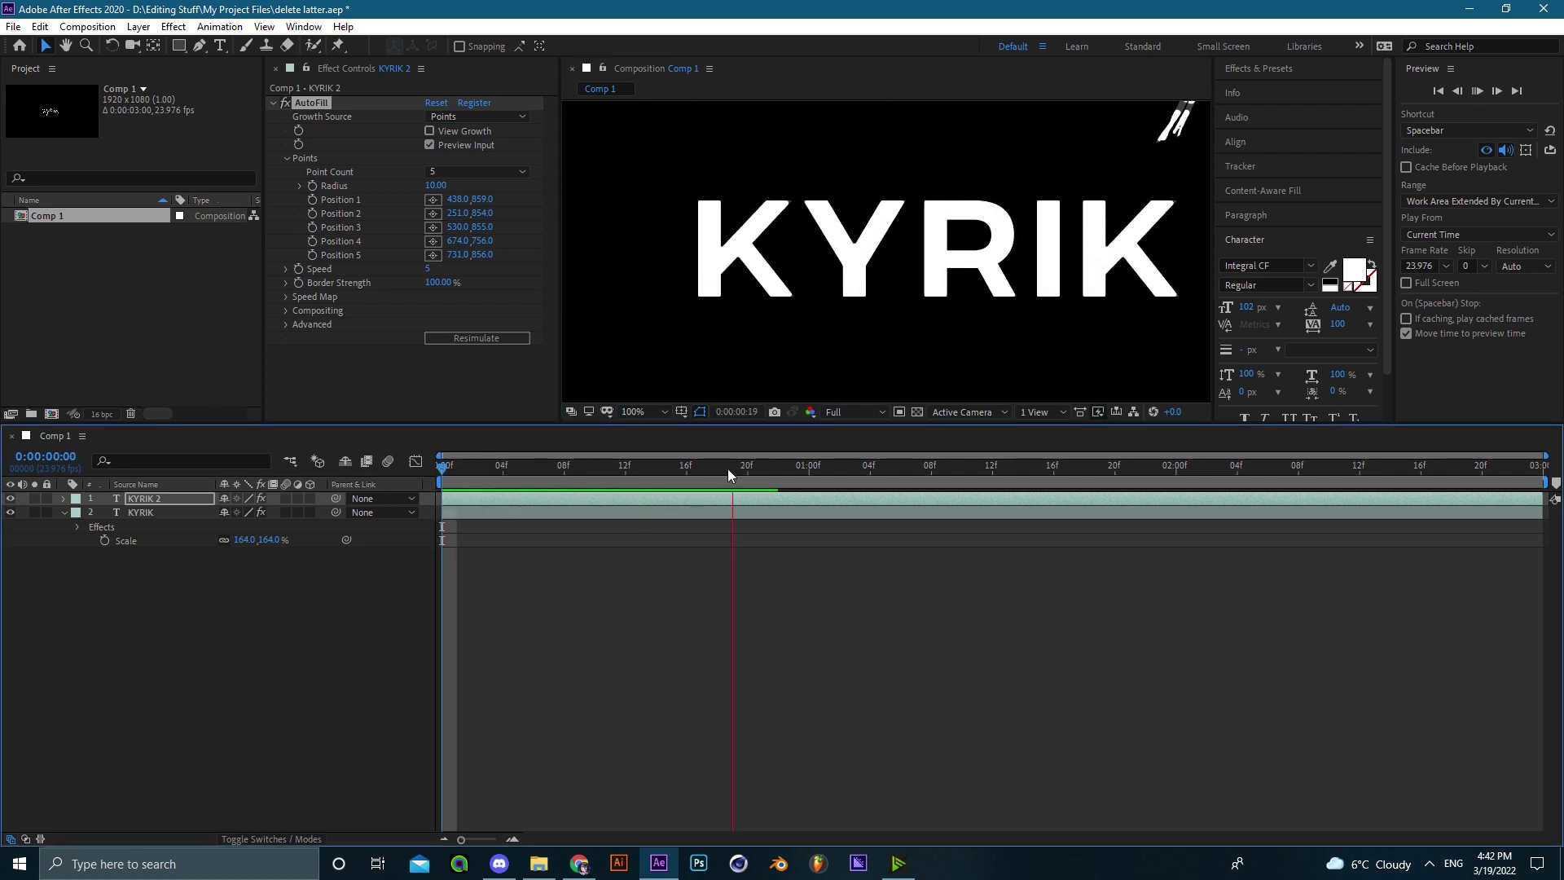
{"action": "key", "text": "space"}
{"action": "key", "text": "ctrl+s"}
- Turn on AutoFill's View Growth, examine the growth points between 0:00:00:08 and 0:00:00:10, and turn View Growth off again
{"action": "mouse_move", "coordinate": [580, 464]}
{"action": "left_mouse_down"}
{"action": "mouse_move", "coordinate": [658, 462]}
{"action": "mouse_move", "coordinate": [564, 465]}
{"action": "left_mouse_up"}
{"action": "left_click", "coordinate": [430, 132]}
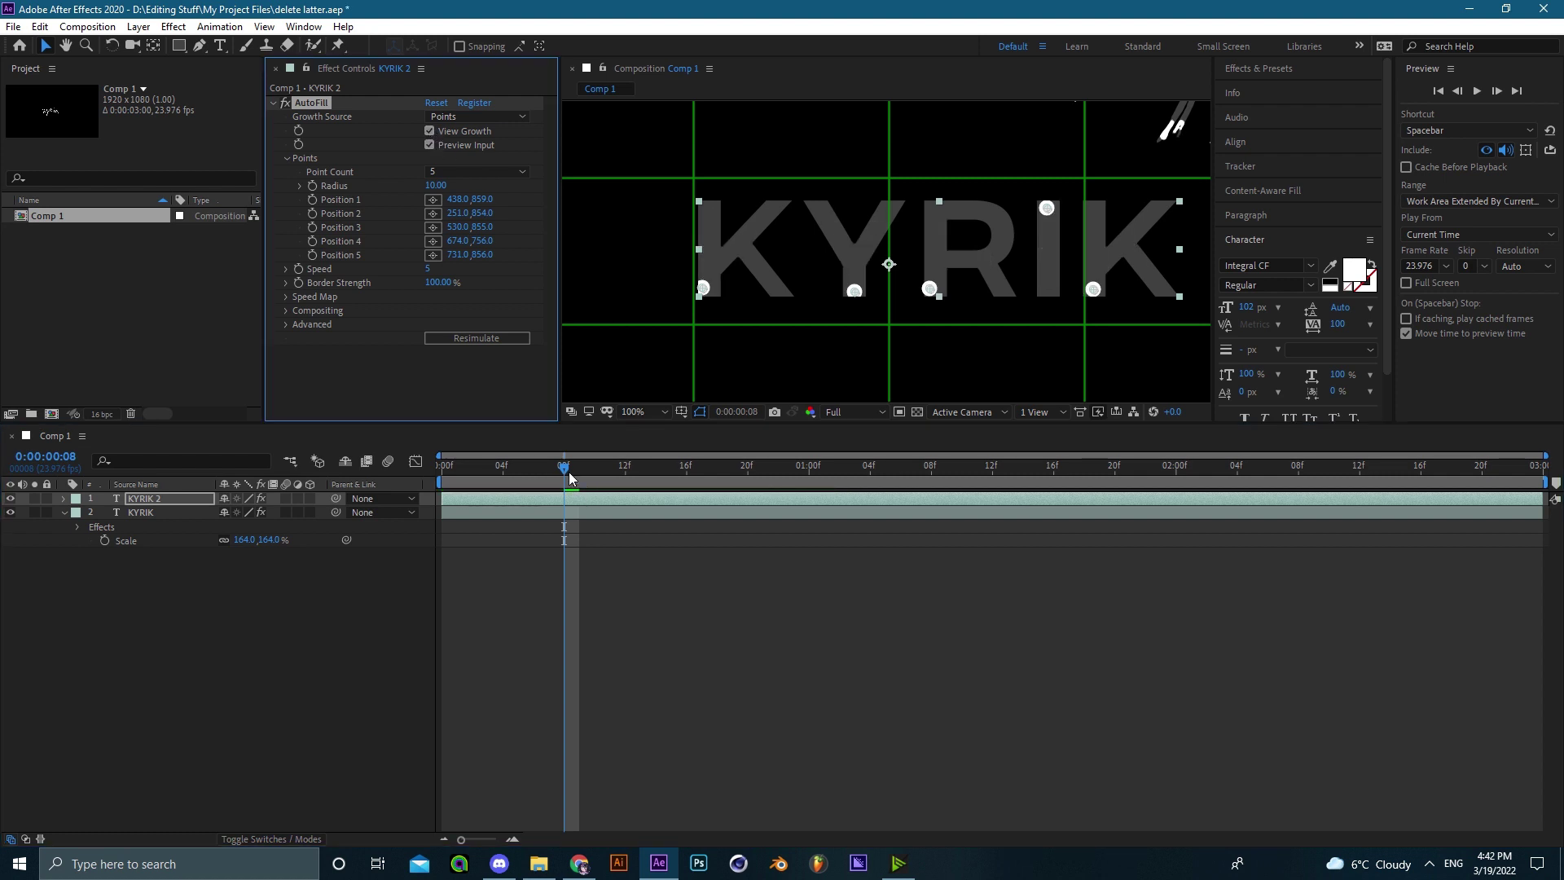
{"action": "left_click_drag", "start_coordinate": [565, 471], "coordinate": [584, 437]}
{"action": "left_click_drag", "start_coordinate": [458, 215], "coordinate": [372, 221]}
{"action": "left_click_drag", "start_coordinate": [477, 214], "coordinate": [438, 219]}
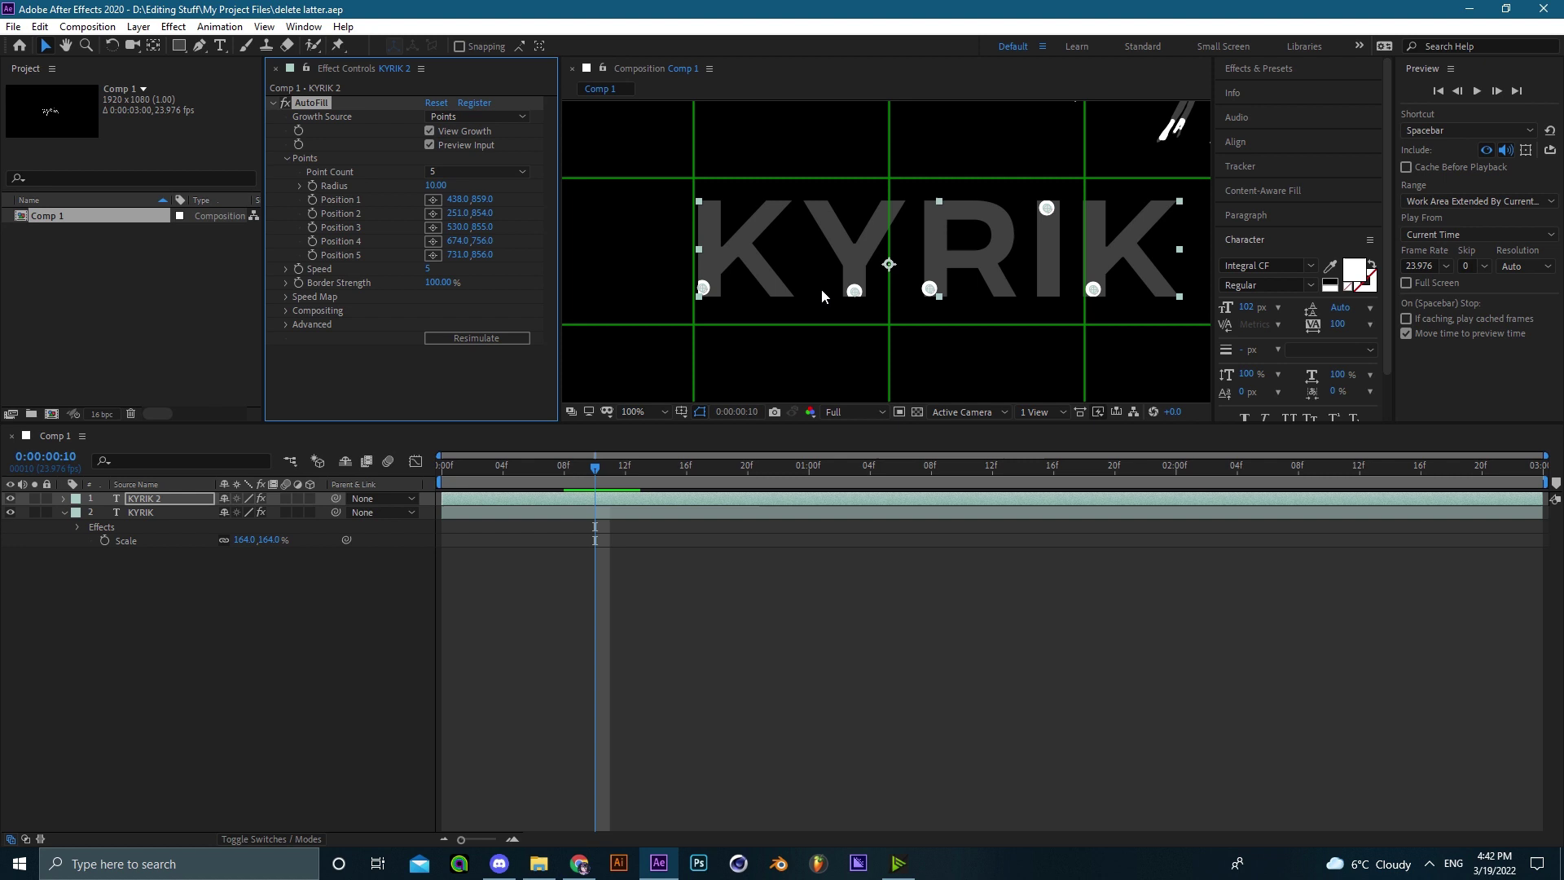
{"action": "scroll", "coordinate": [860, 271], "scroll_direction": "up", "scroll_amount": 4}
{"action": "scroll", "coordinate": [814, 313], "scroll_direction": "down", "scroll_amount": 4}
{"action": "left_click_drag", "start_coordinate": [824, 335], "coordinate": [749, 325]}
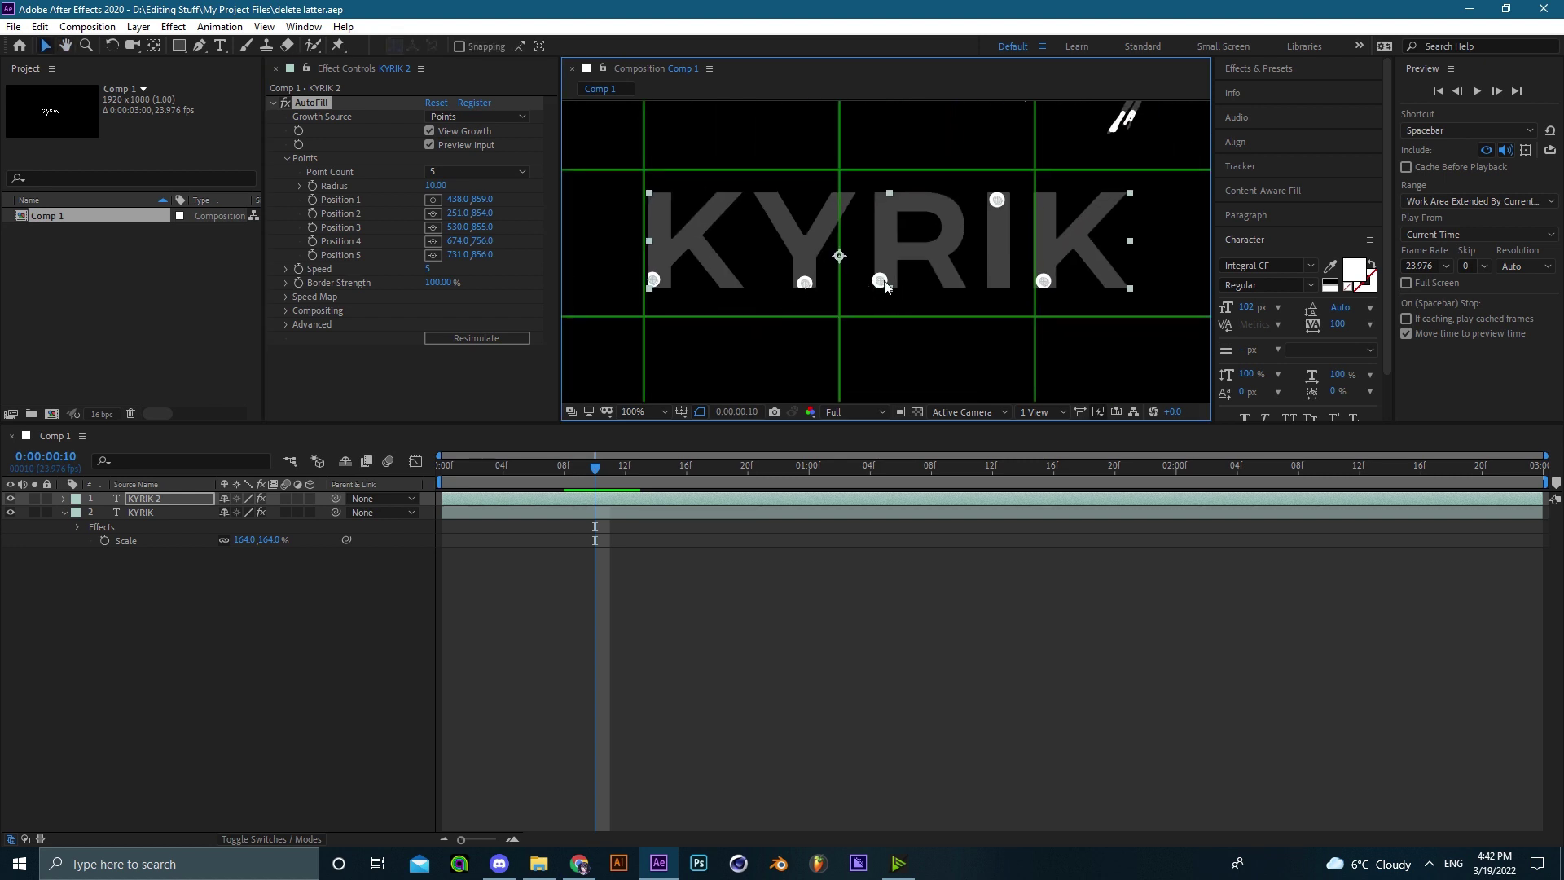
{"action": "left_click", "coordinate": [429, 131]}
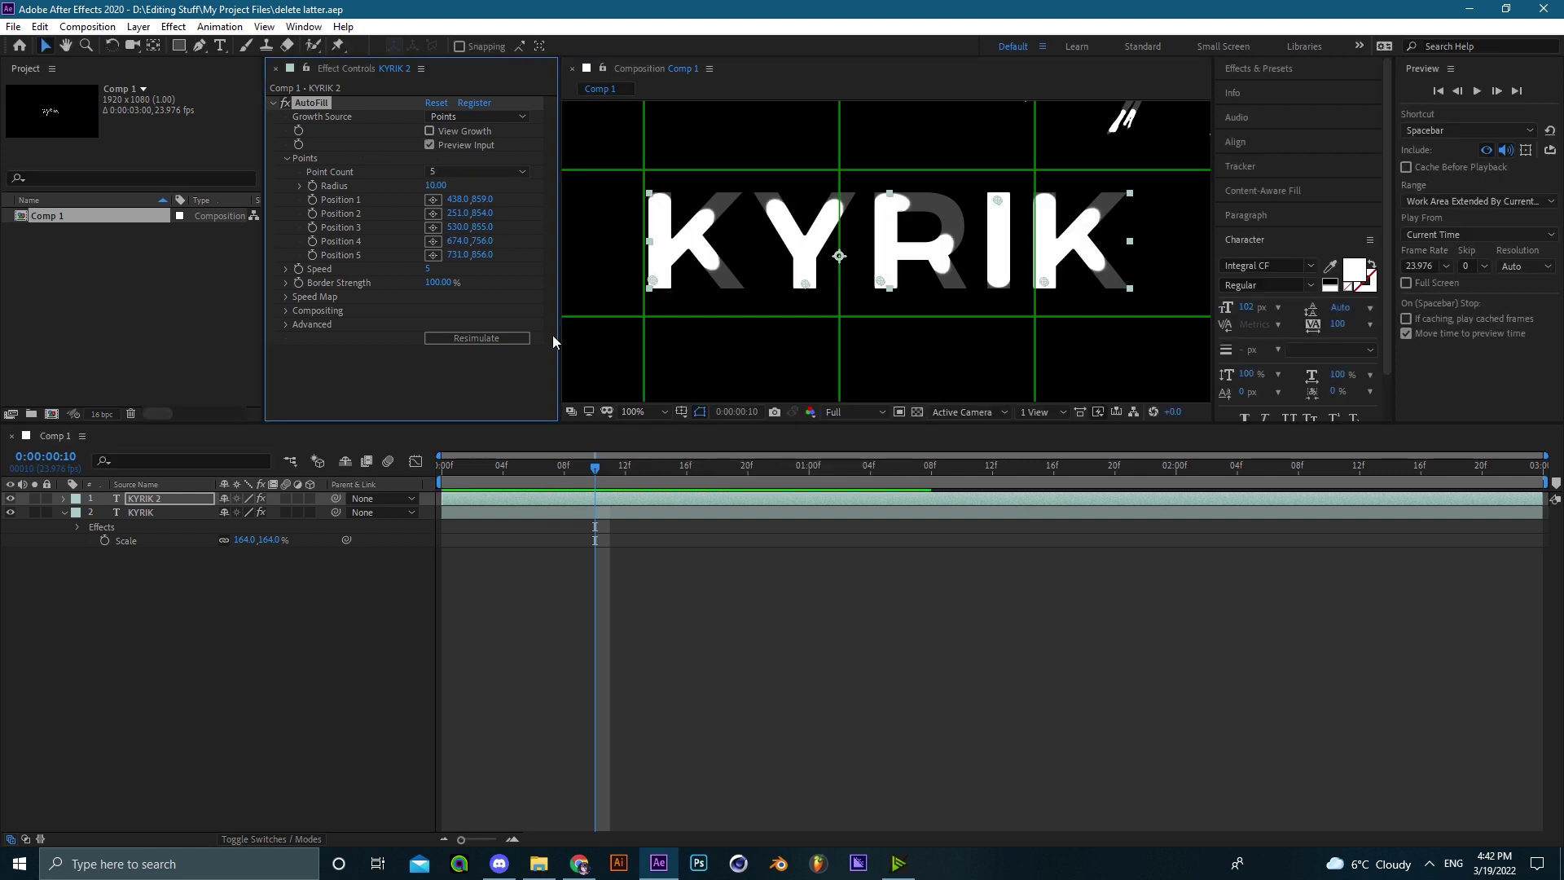
- Set the AutoFill Speed on KYRIK 2 to 20
{"action": "scroll", "coordinate": [799, 290], "scroll_direction": "down", "scroll_amount": 1}
{"action": "left_click_drag", "start_coordinate": [799, 290], "coordinate": [749, 282]}
{"action": "scroll", "coordinate": [877, 271], "scroll_direction": "up", "scroll_amount": 1}
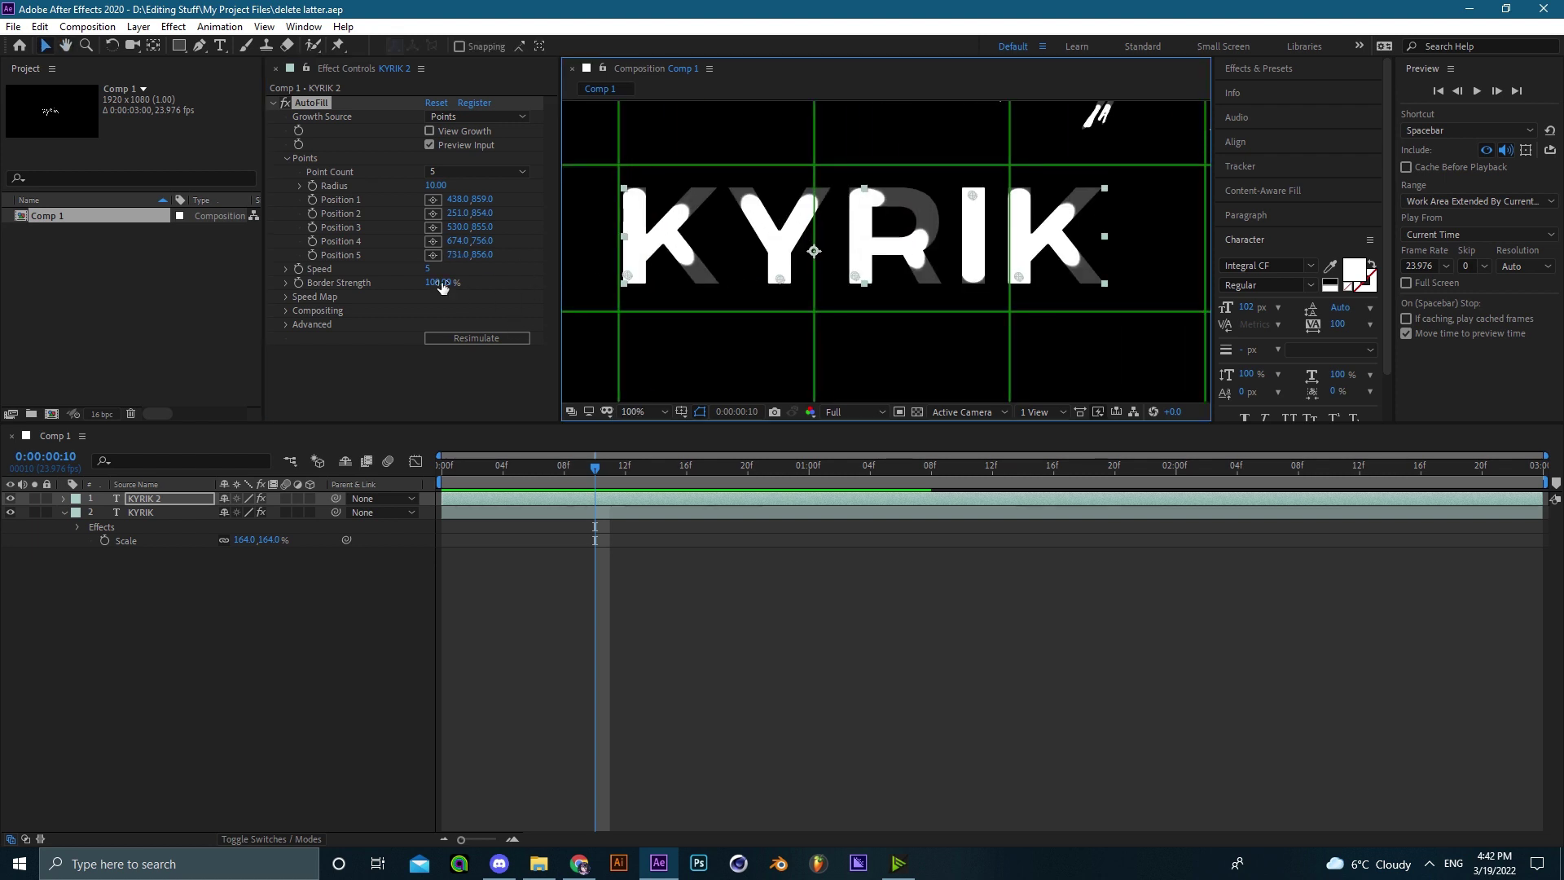
{"action": "left_click_drag", "start_coordinate": [430, 276], "coordinate": [444, 280]}
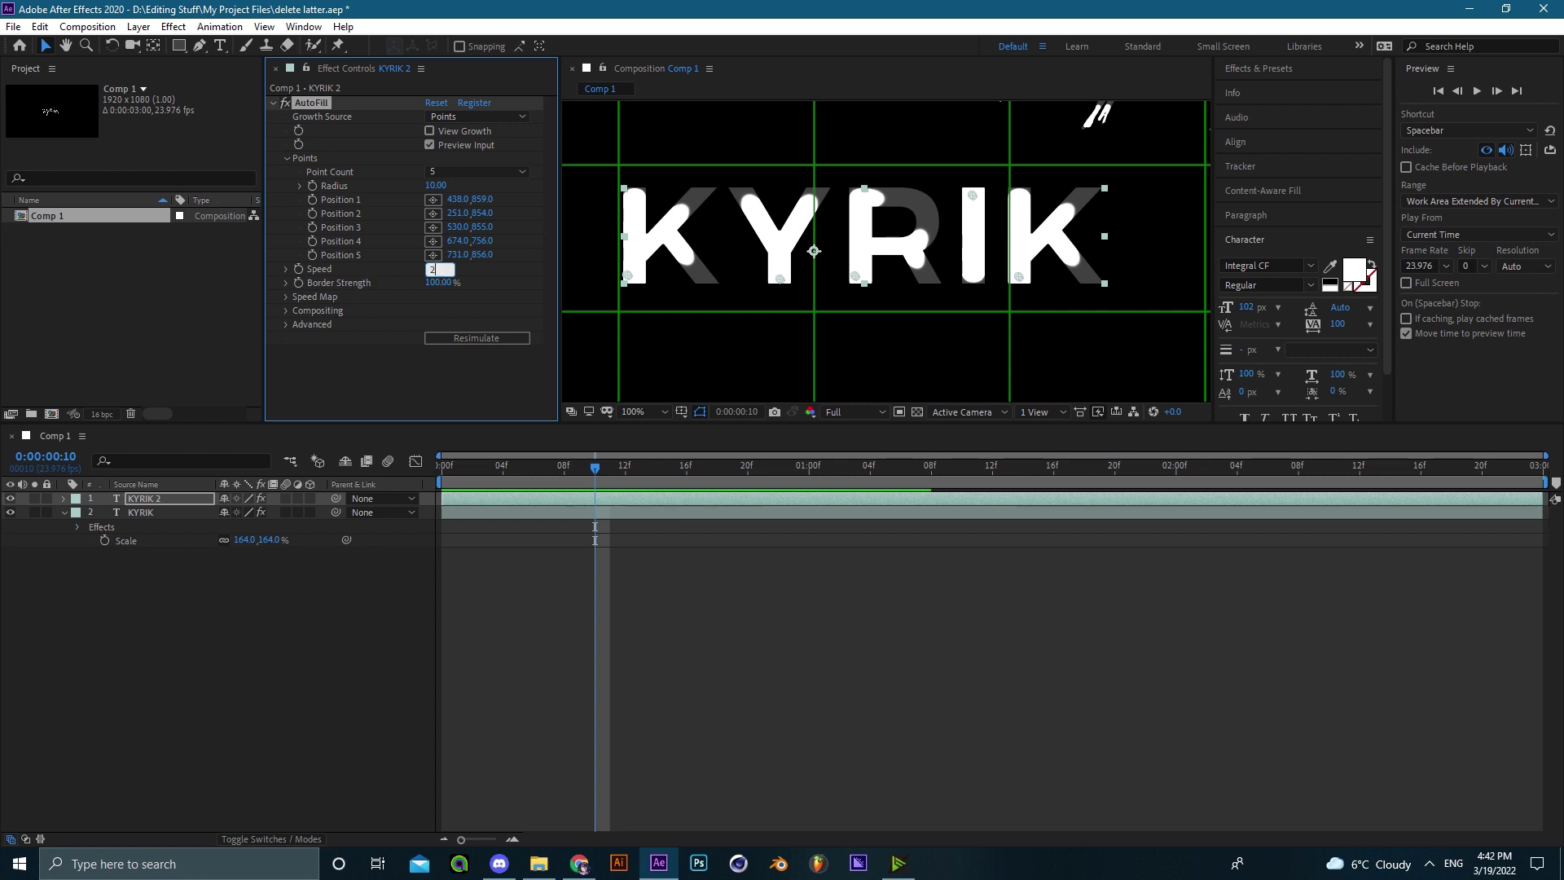
{"action": "type", "text": "20"}
{"action": "key", "text": "Return"}
- Preview the fill at Speed 20 from the first frame and go to 0:00:00:19
{"action": "left_click", "coordinate": [563, 570]}
{"action": "left_click_drag", "start_coordinate": [564, 468], "coordinate": [423, 497]}
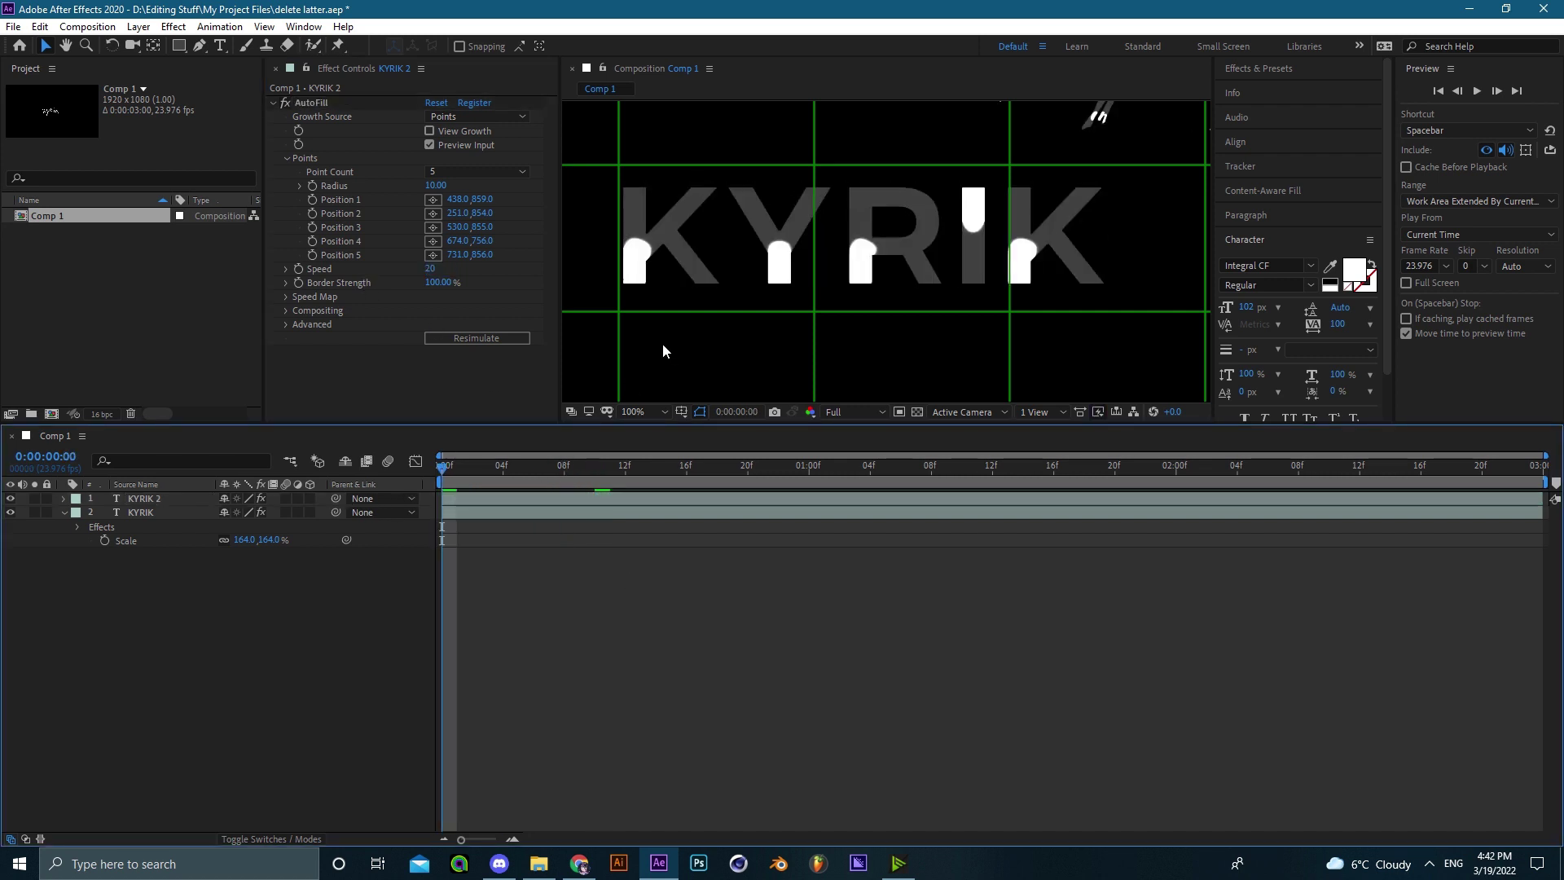
{"action": "key", "text": "space"}
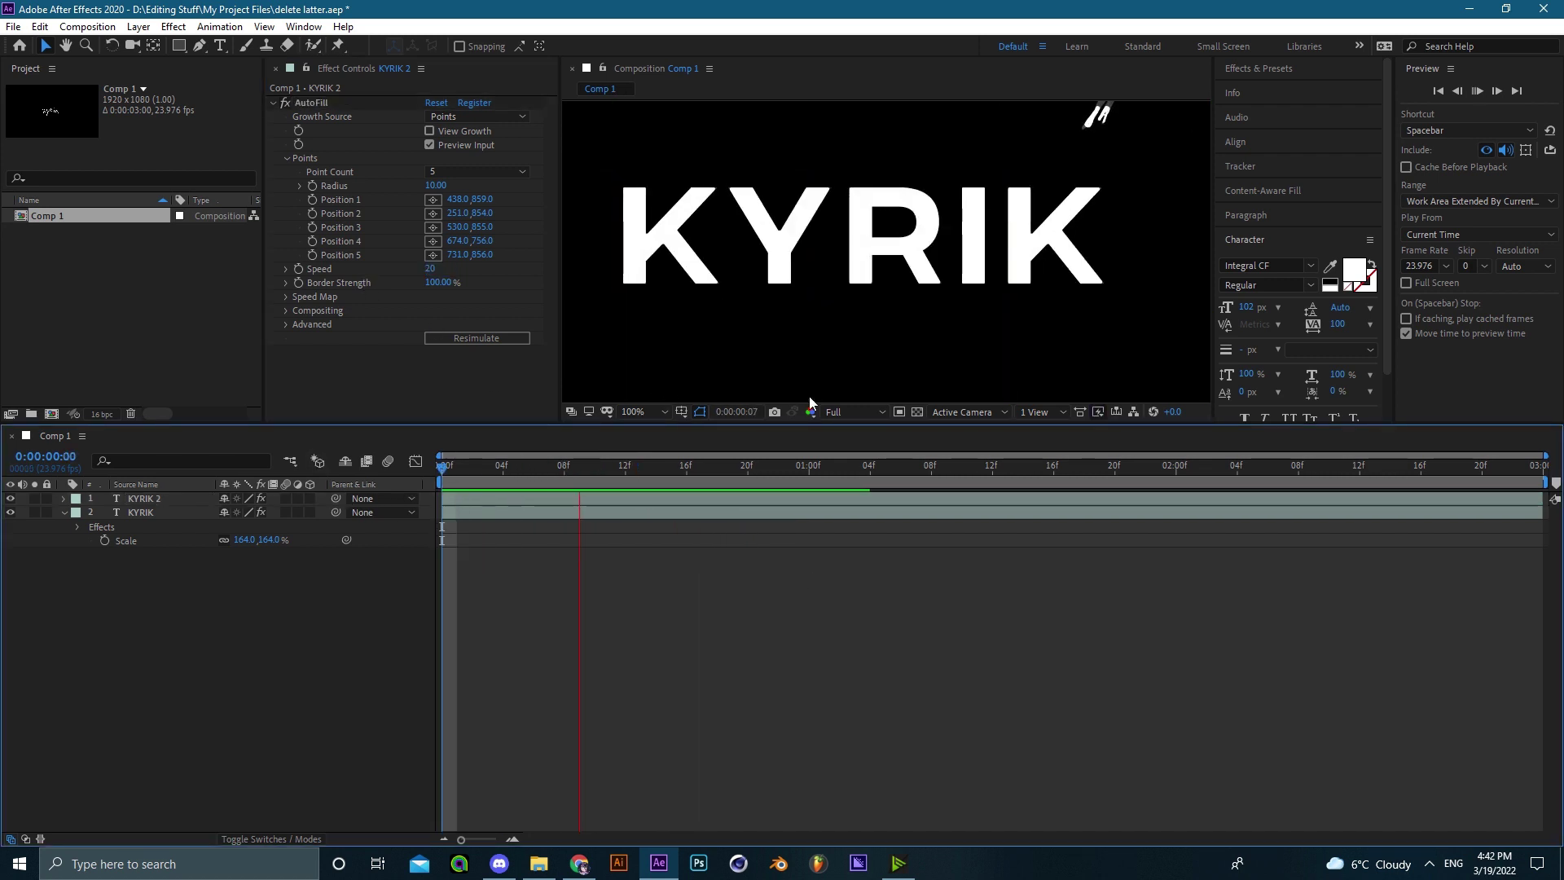
{"action": "left_click_drag", "start_coordinate": [552, 472], "coordinate": [740, 491]}
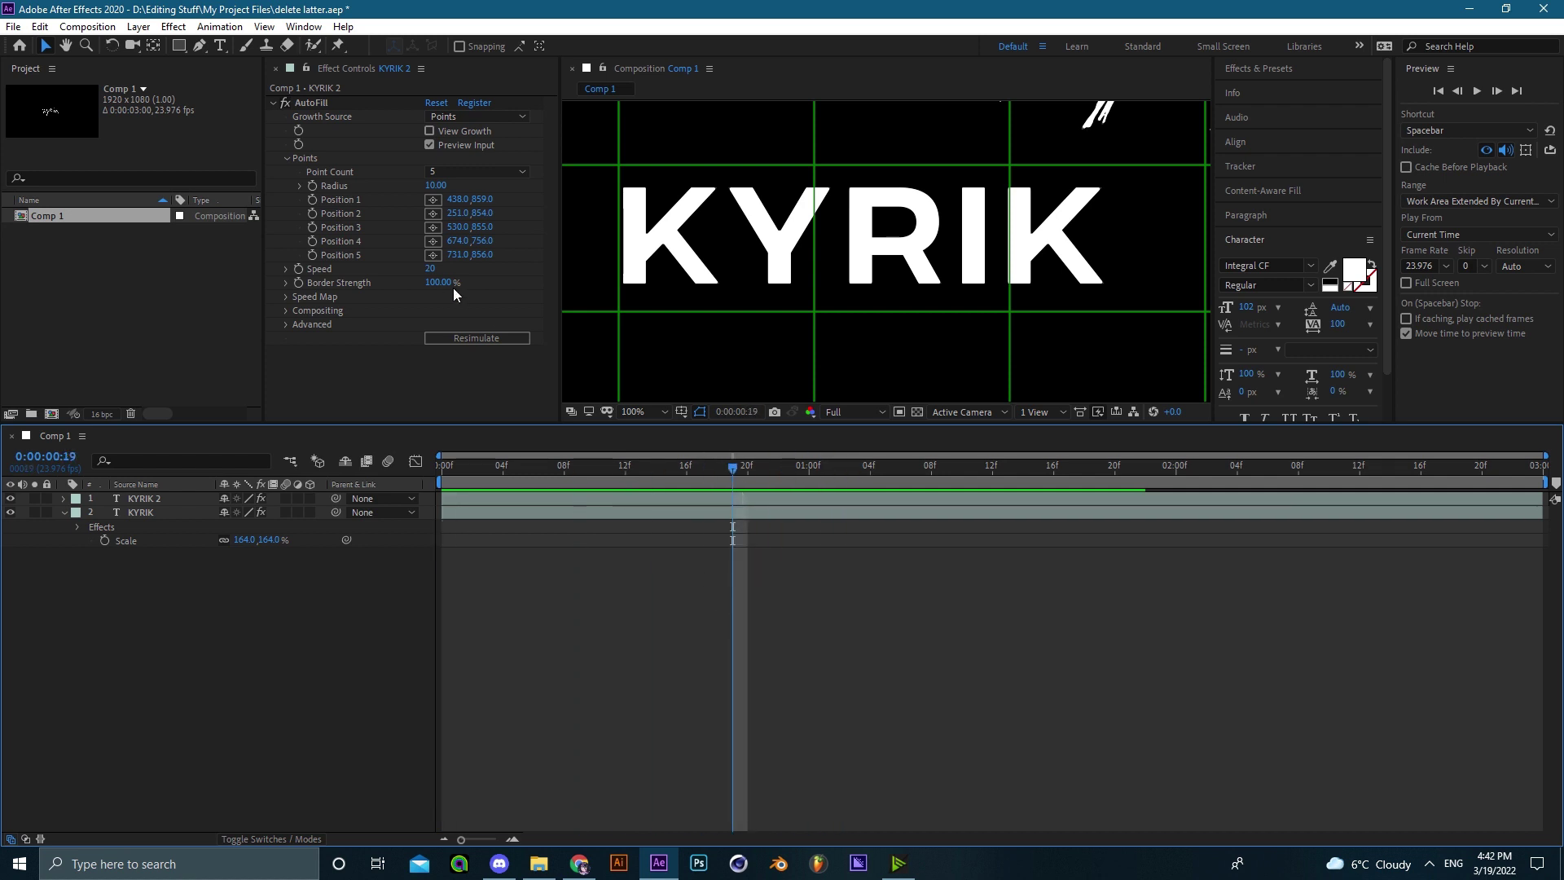
- Set the AutoFill Speed on KYRIK 2 to 2
{"action": "left_click", "coordinate": [431, 269]}
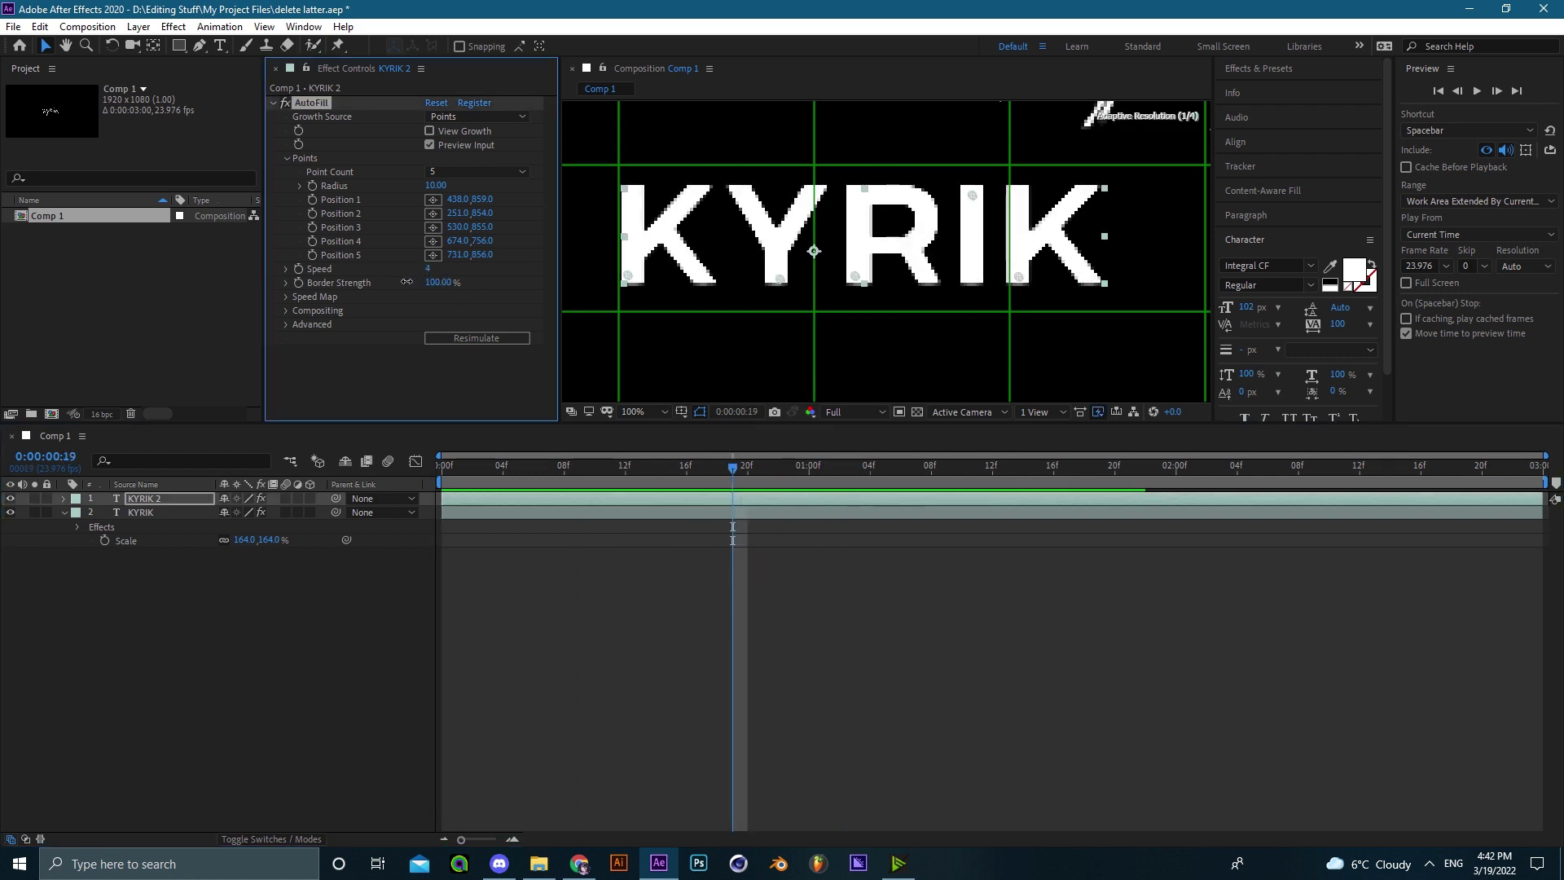
{"action": "left_click", "coordinate": [503, 270]}
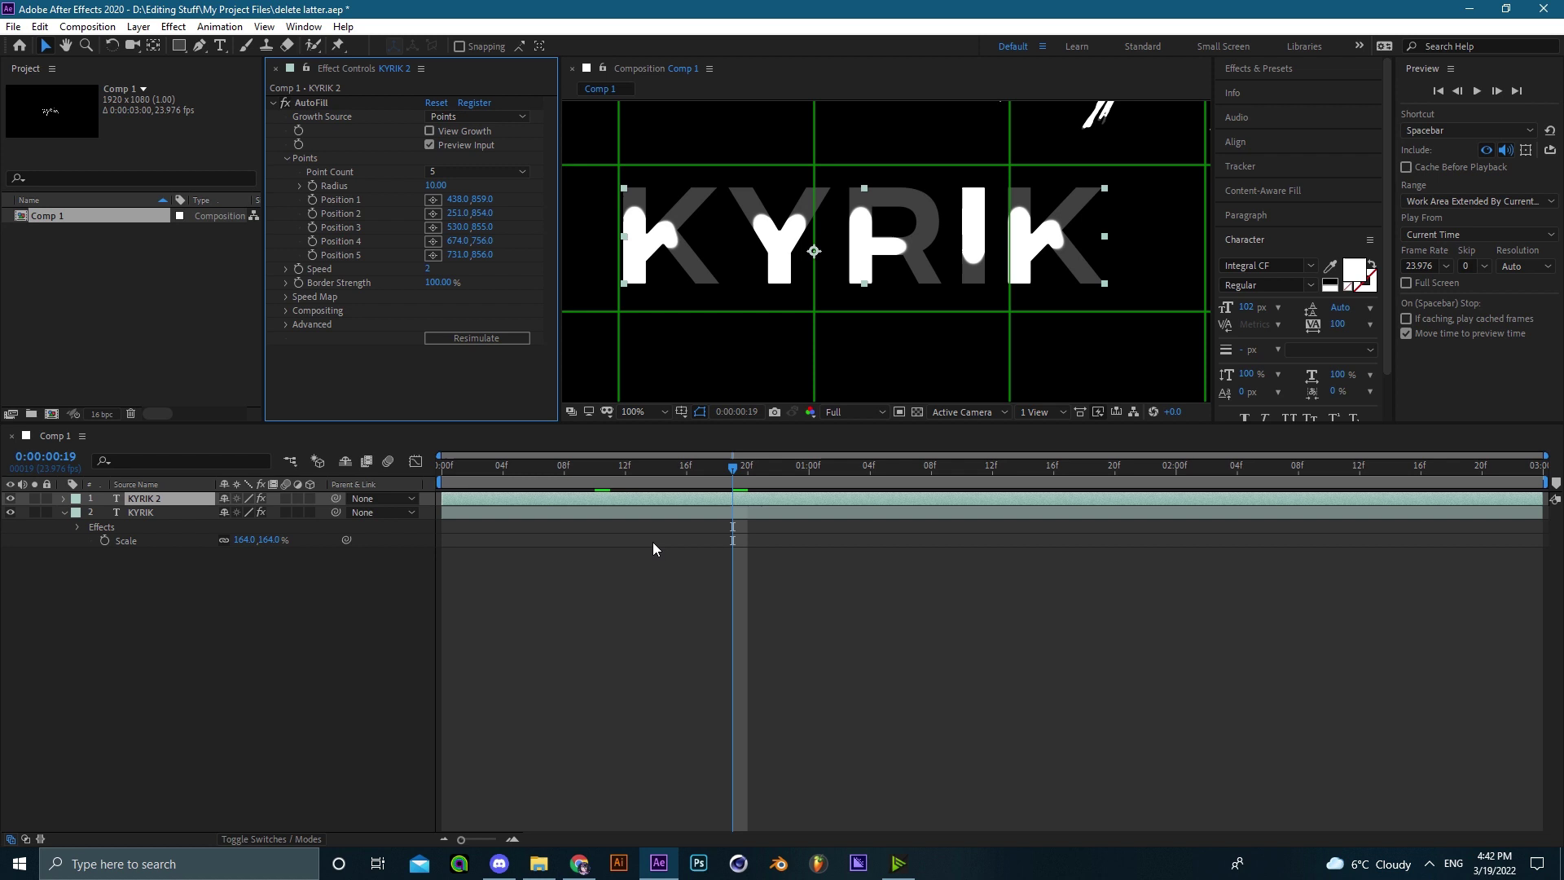
{"action": "left_click", "coordinate": [619, 570]}
- Preview the slower fill twice from the first frame and return to the start of the timeline
{"action": "left_click_drag", "start_coordinate": [587, 467], "coordinate": [438, 389]}
{"action": "key", "text": "space"}
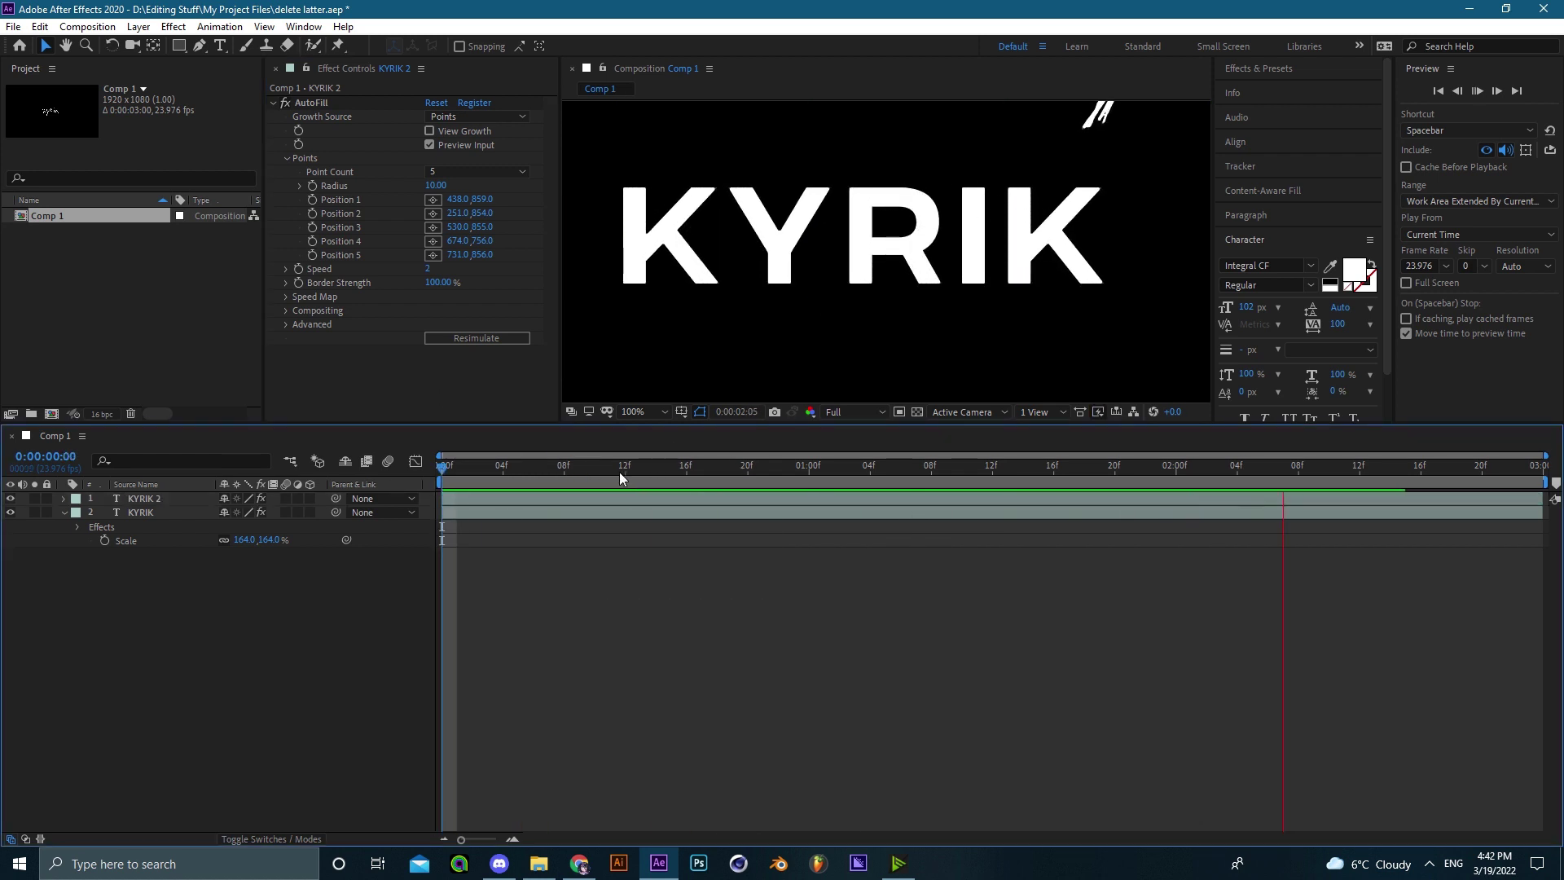
{"action": "left_click_drag", "start_coordinate": [627, 471], "coordinate": [422, 479]}
{"action": "key", "text": "space"}
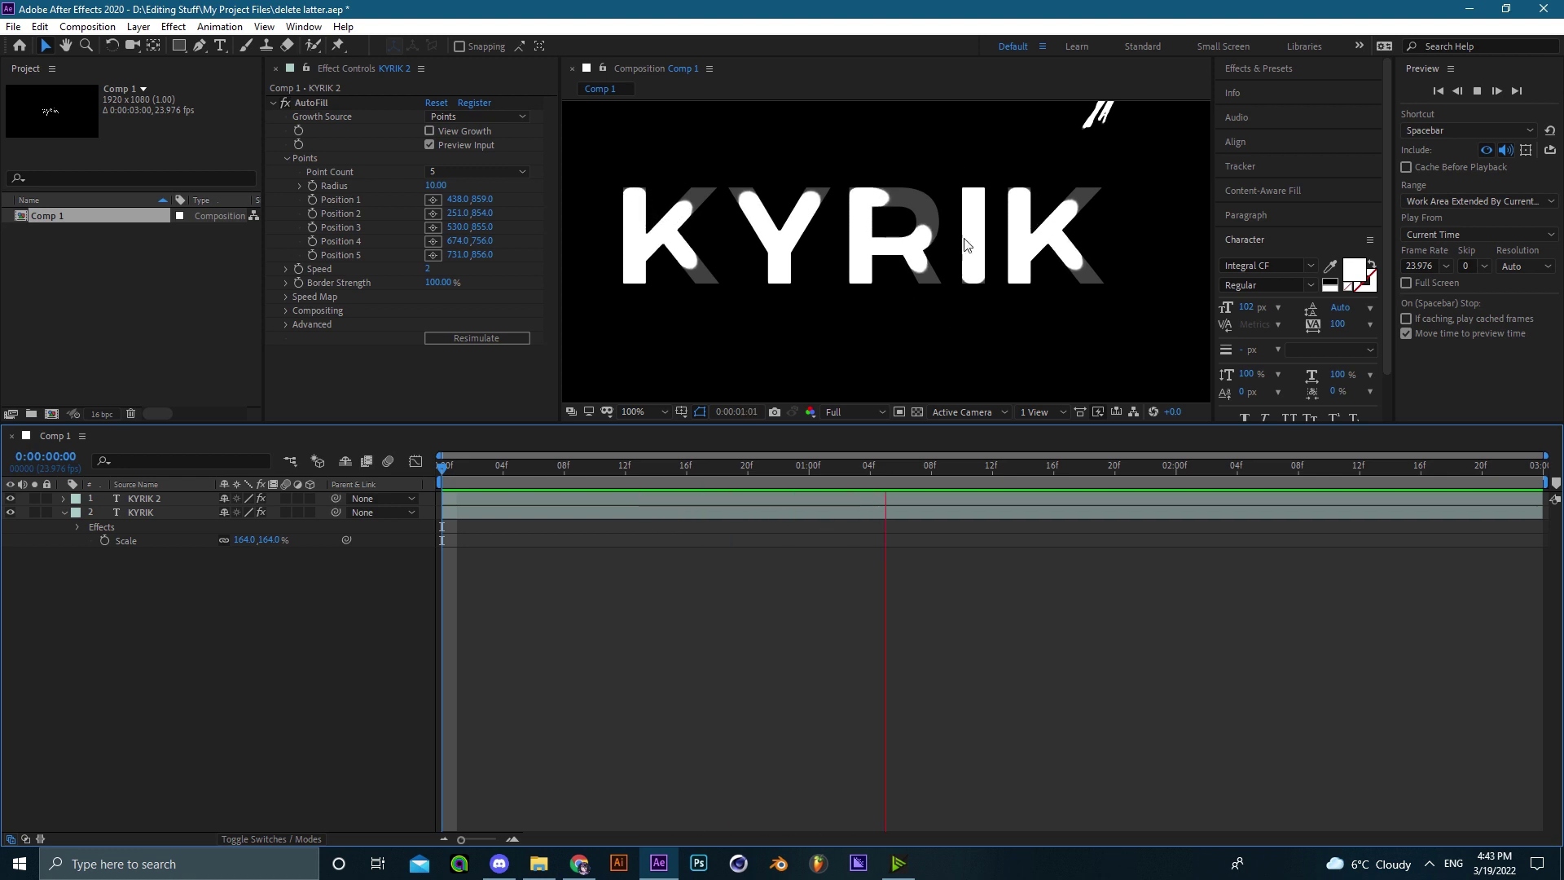
{"action": "left_click_drag", "start_coordinate": [558, 465], "coordinate": [427, 436]}
- Delete the AutoFill effect from KYRIK 2 and that whole layer, and select the remaining KYRIK layer
{"action": "left_click", "coordinate": [639, 415]}
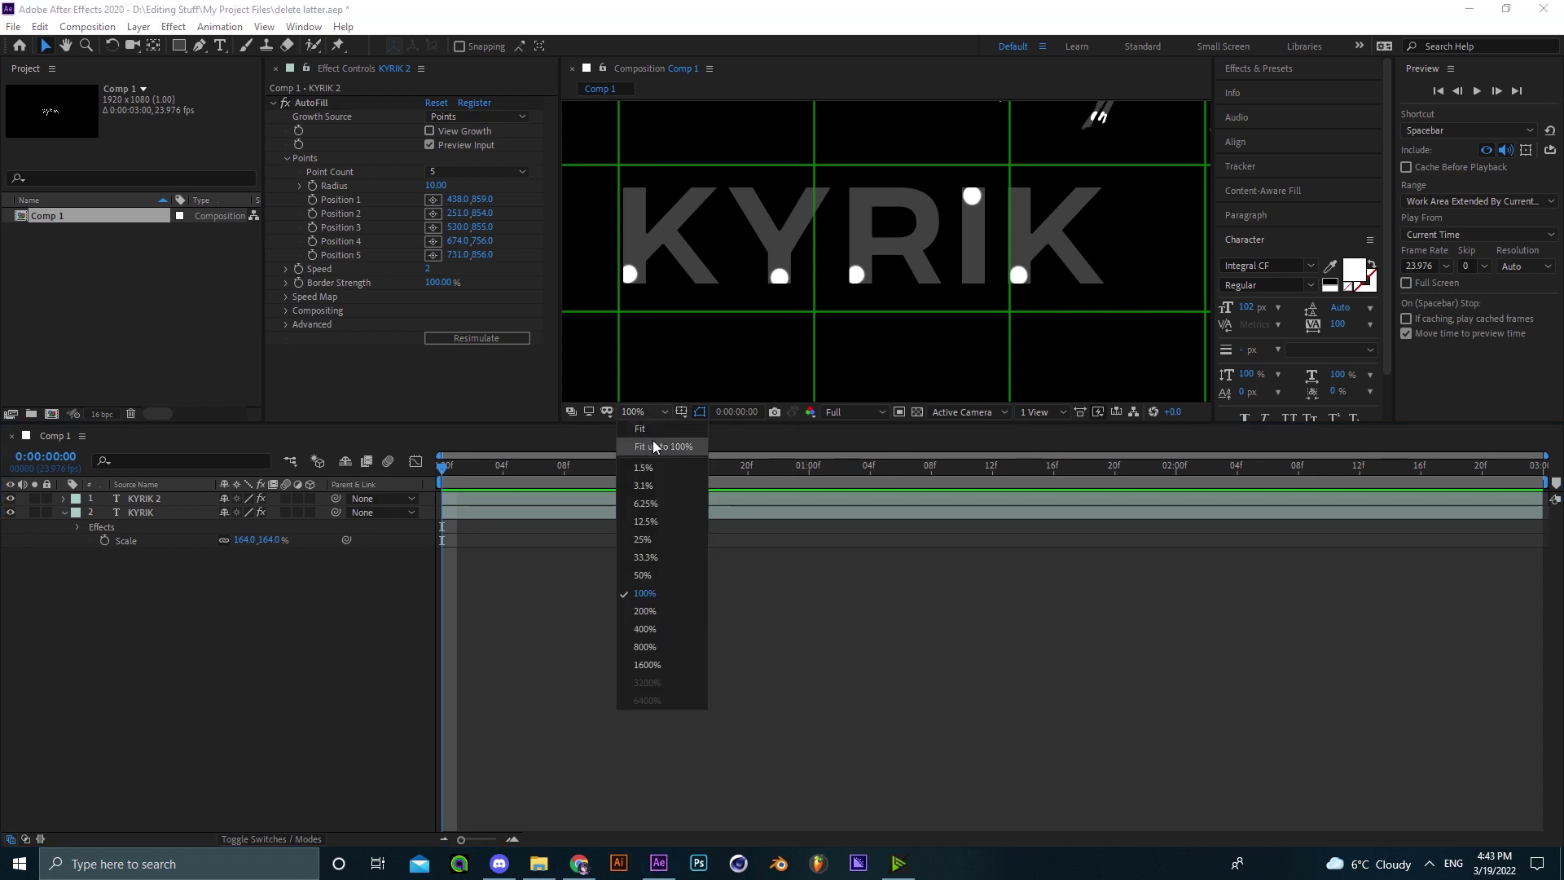
{"action": "left_click", "coordinate": [655, 452]}
{"action": "left_click", "coordinate": [794, 309]}
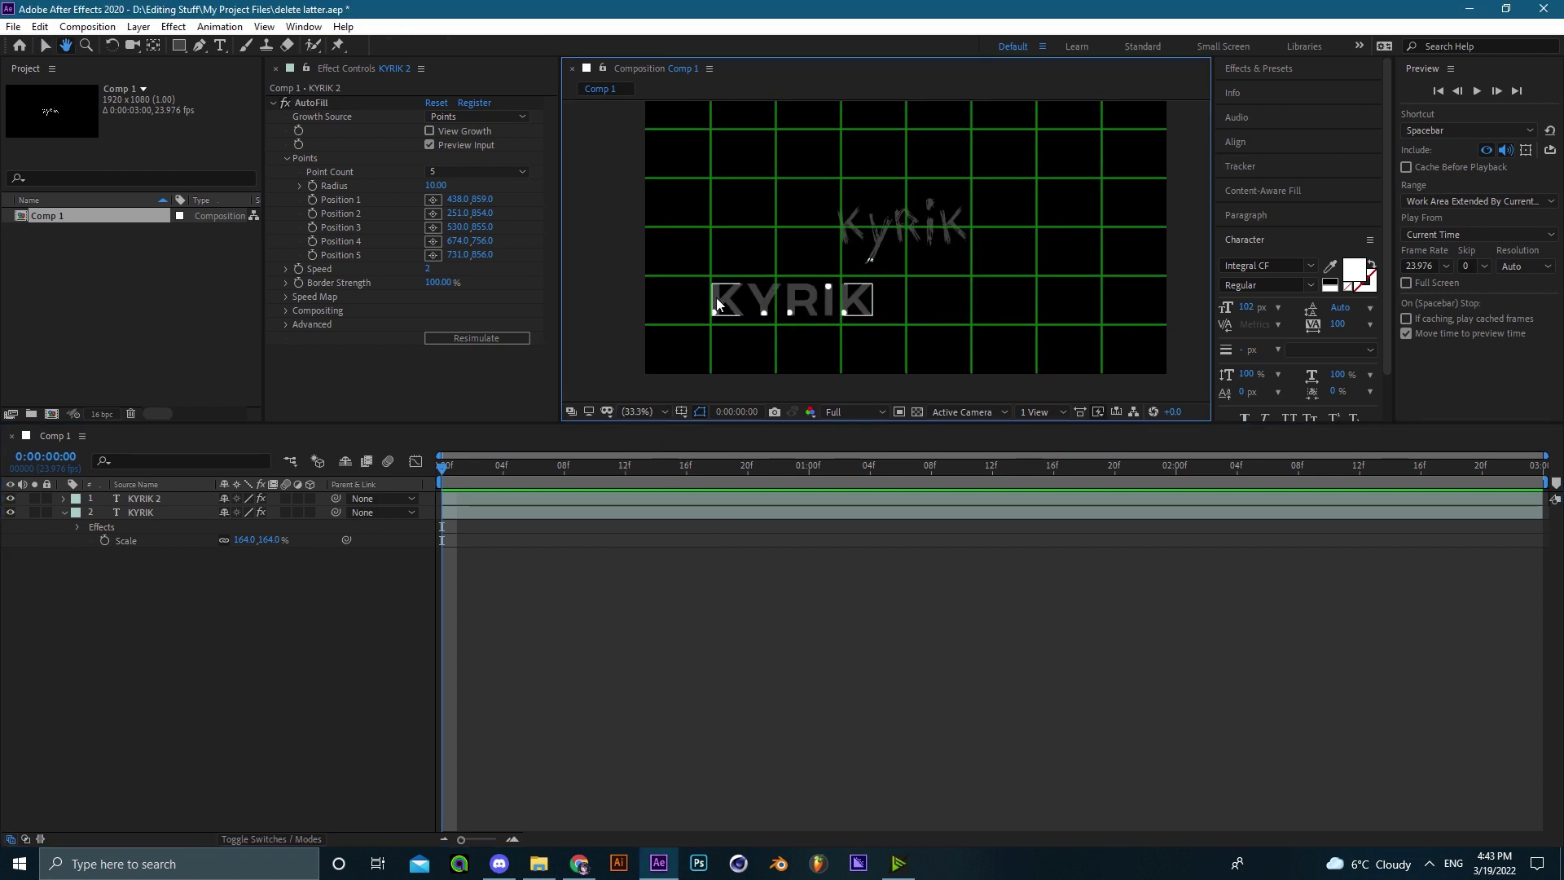
{"action": "left_click", "coordinate": [311, 103]}
{"action": "key", "text": "Delete"}
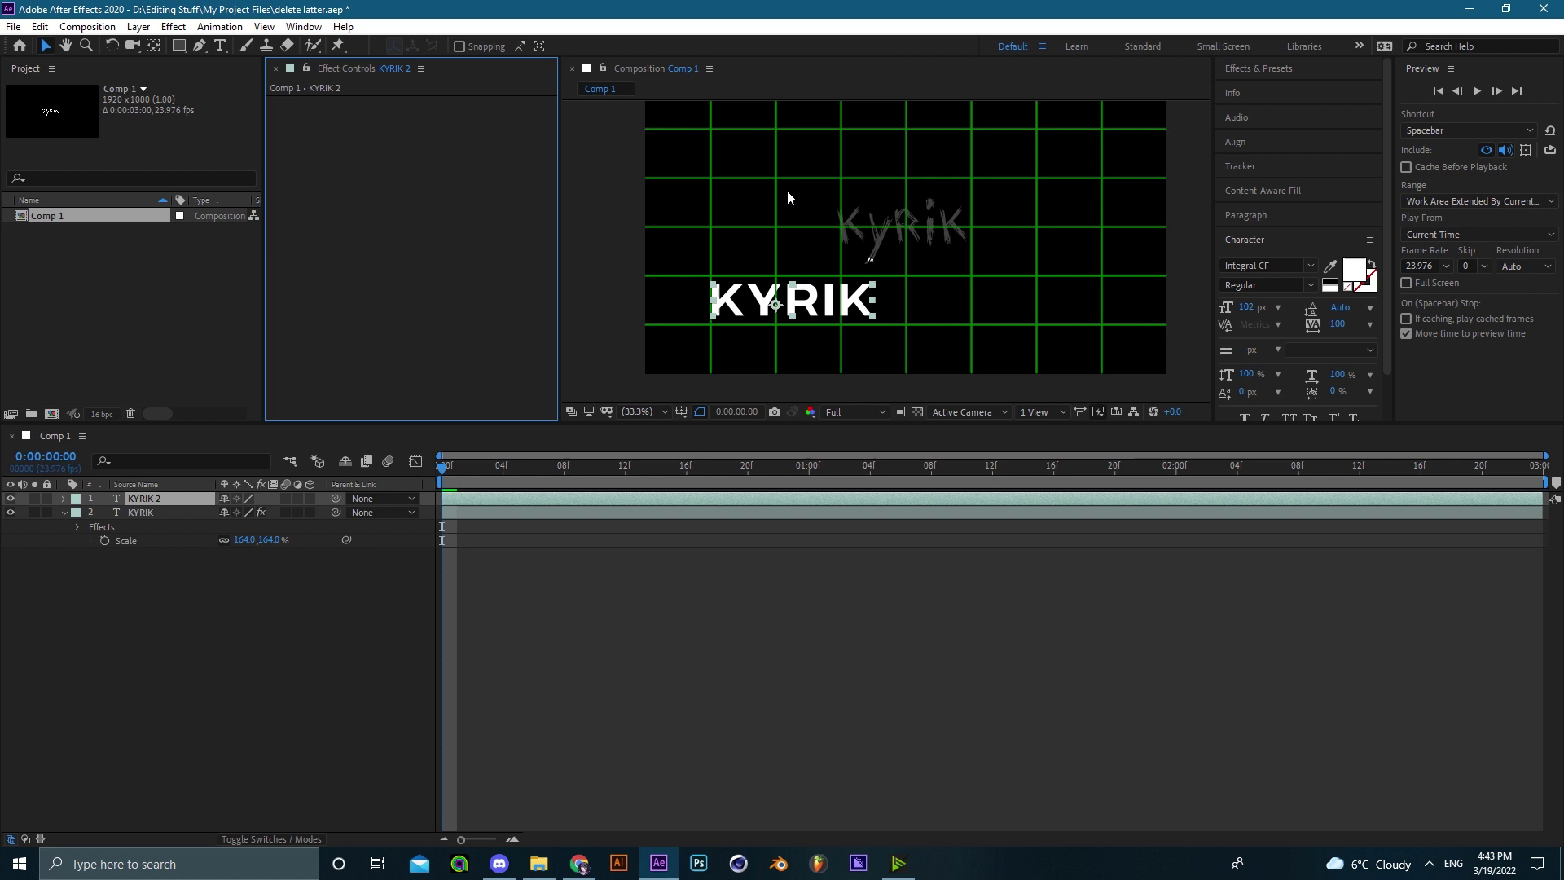
{"action": "key", "text": "Delete"}
{"action": "left_click", "coordinate": [469, 498]}
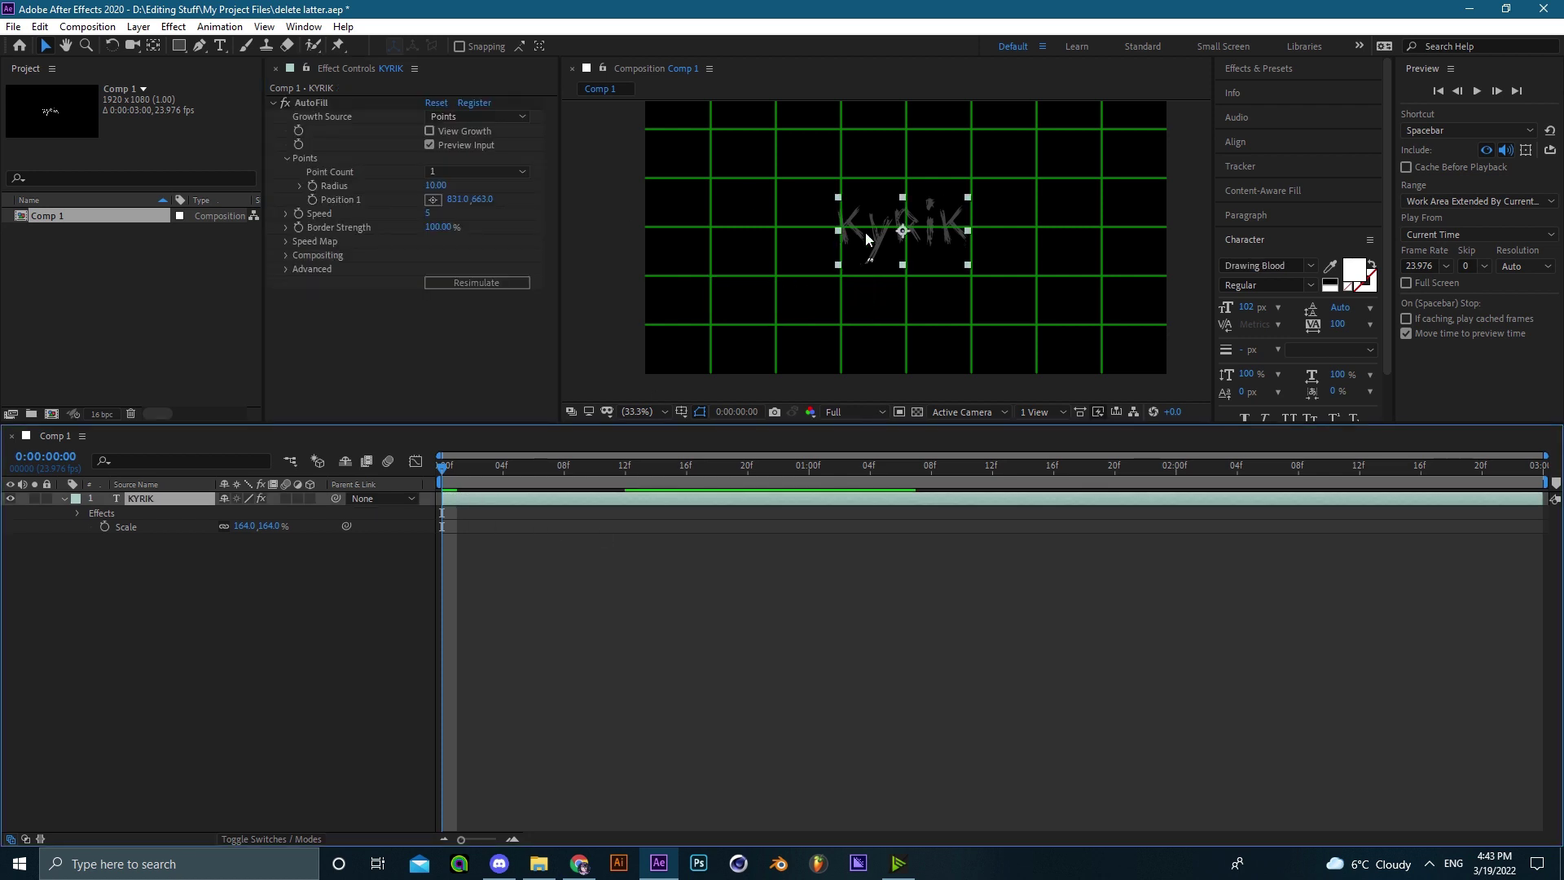
- Preview the single-point fill from the first frame and examine the growth at the tail of the y at 0:00:00:08
{"action": "scroll", "coordinate": [899, 270], "scroll_direction": "up", "scroll_amount": 4}
{"action": "scroll", "coordinate": [899, 270], "scroll_direction": "down", "scroll_amount": 2}
{"action": "key", "text": "space"}
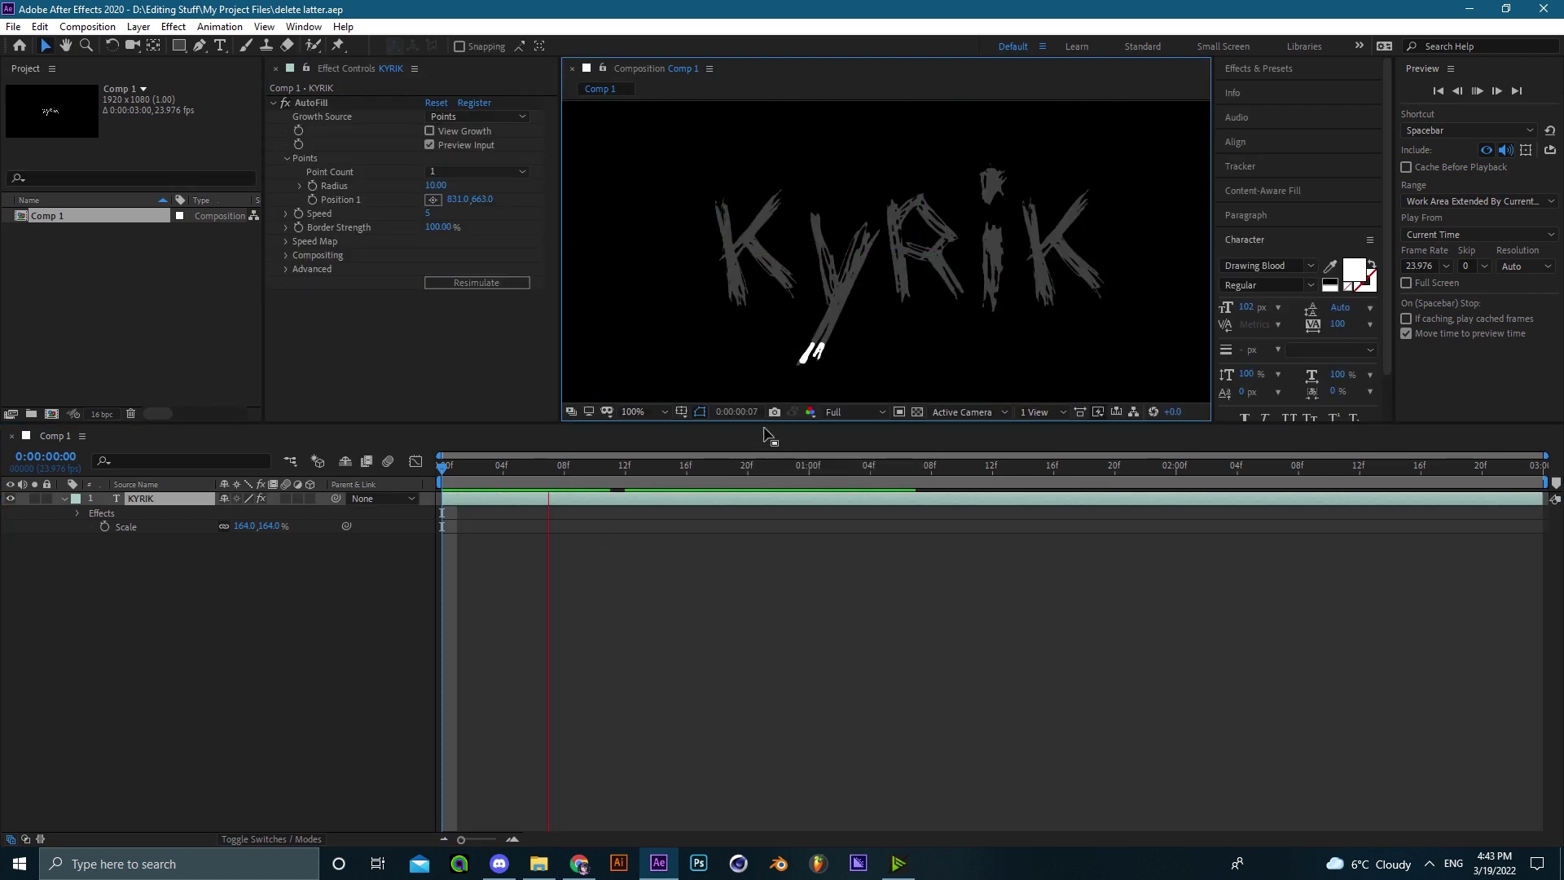
{"action": "key", "text": "space"}
{"action": "left_click_drag", "start_coordinate": [643, 467], "coordinate": [564, 469]}
{"action": "scroll", "coordinate": [947, 295], "scroll_direction": "up", "scroll_amount": 4}
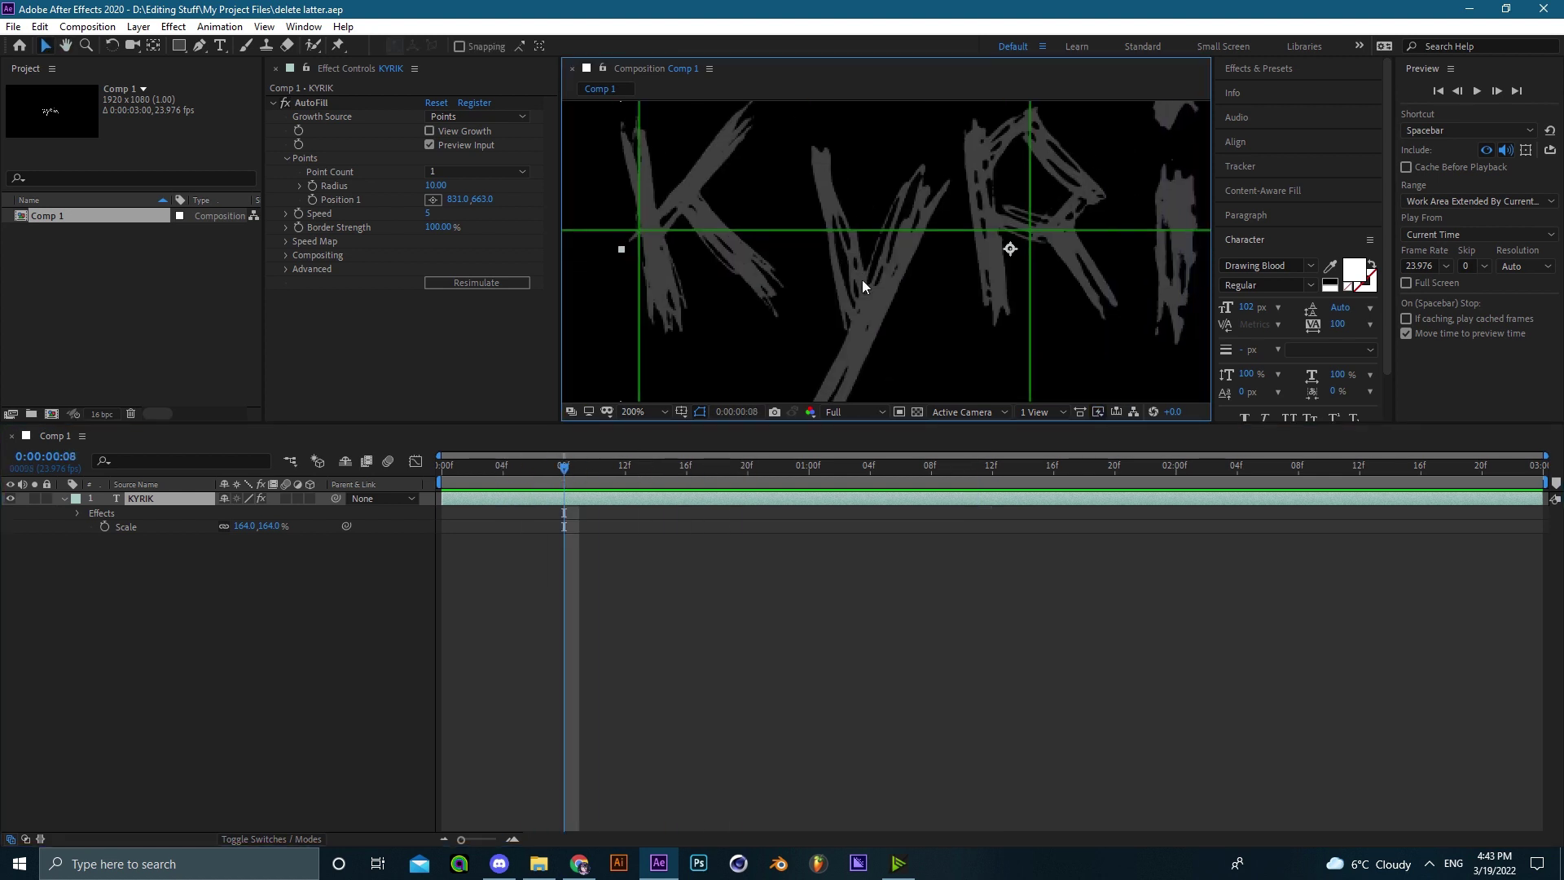
{"action": "scroll", "coordinate": [831, 301], "scroll_direction": "down", "scroll_amount": 4}
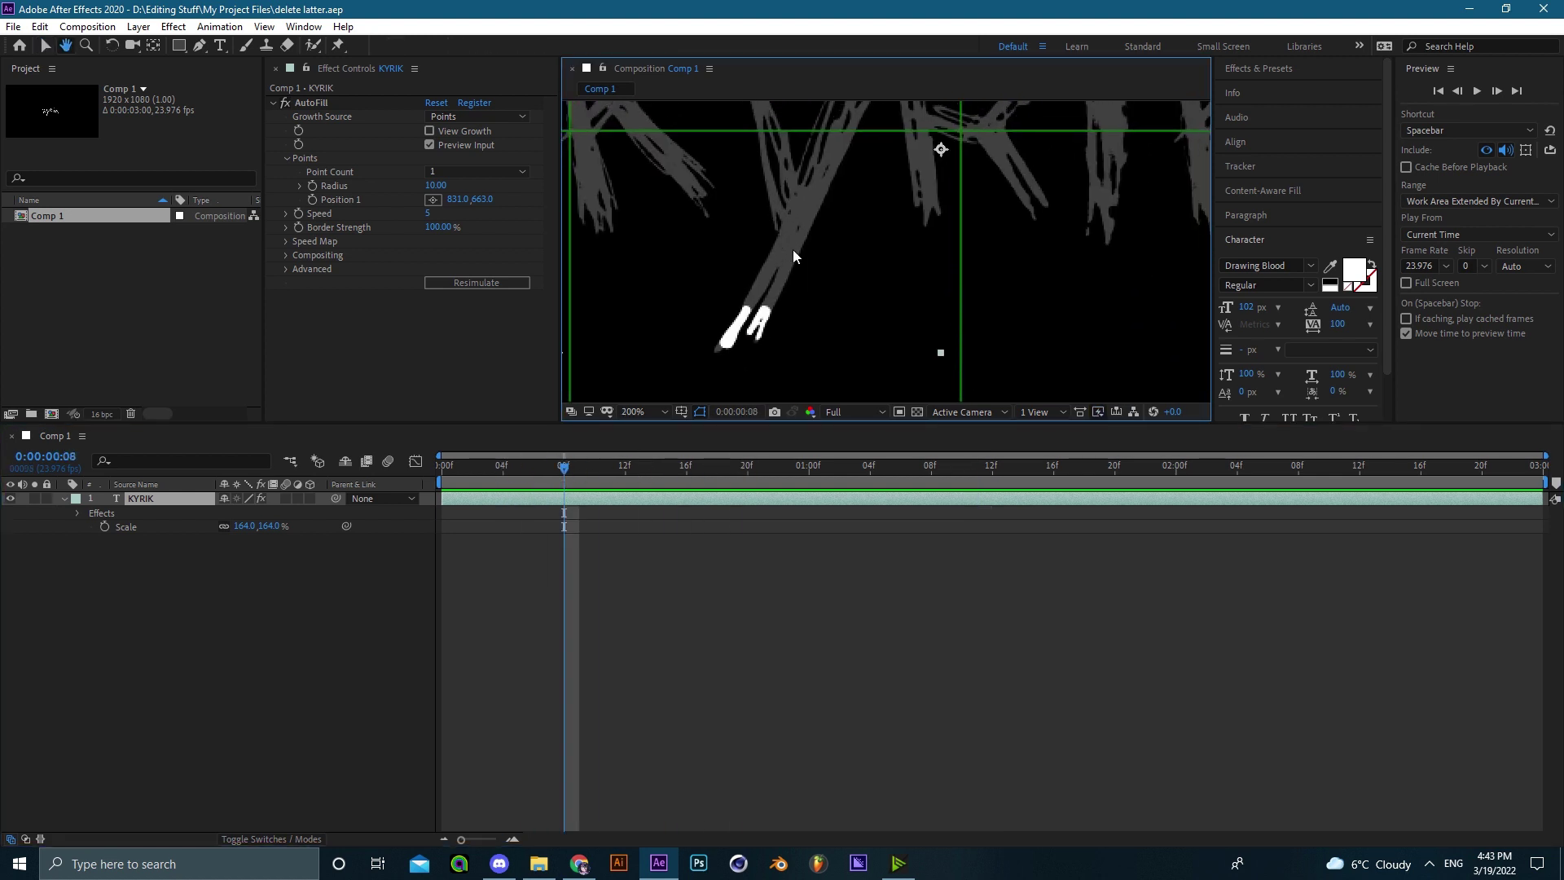
{"action": "key", "text": "h"}
{"action": "left_click_drag", "start_coordinate": [782, 313], "coordinate": [826, 263]}
{"action": "key", "text": "v"}
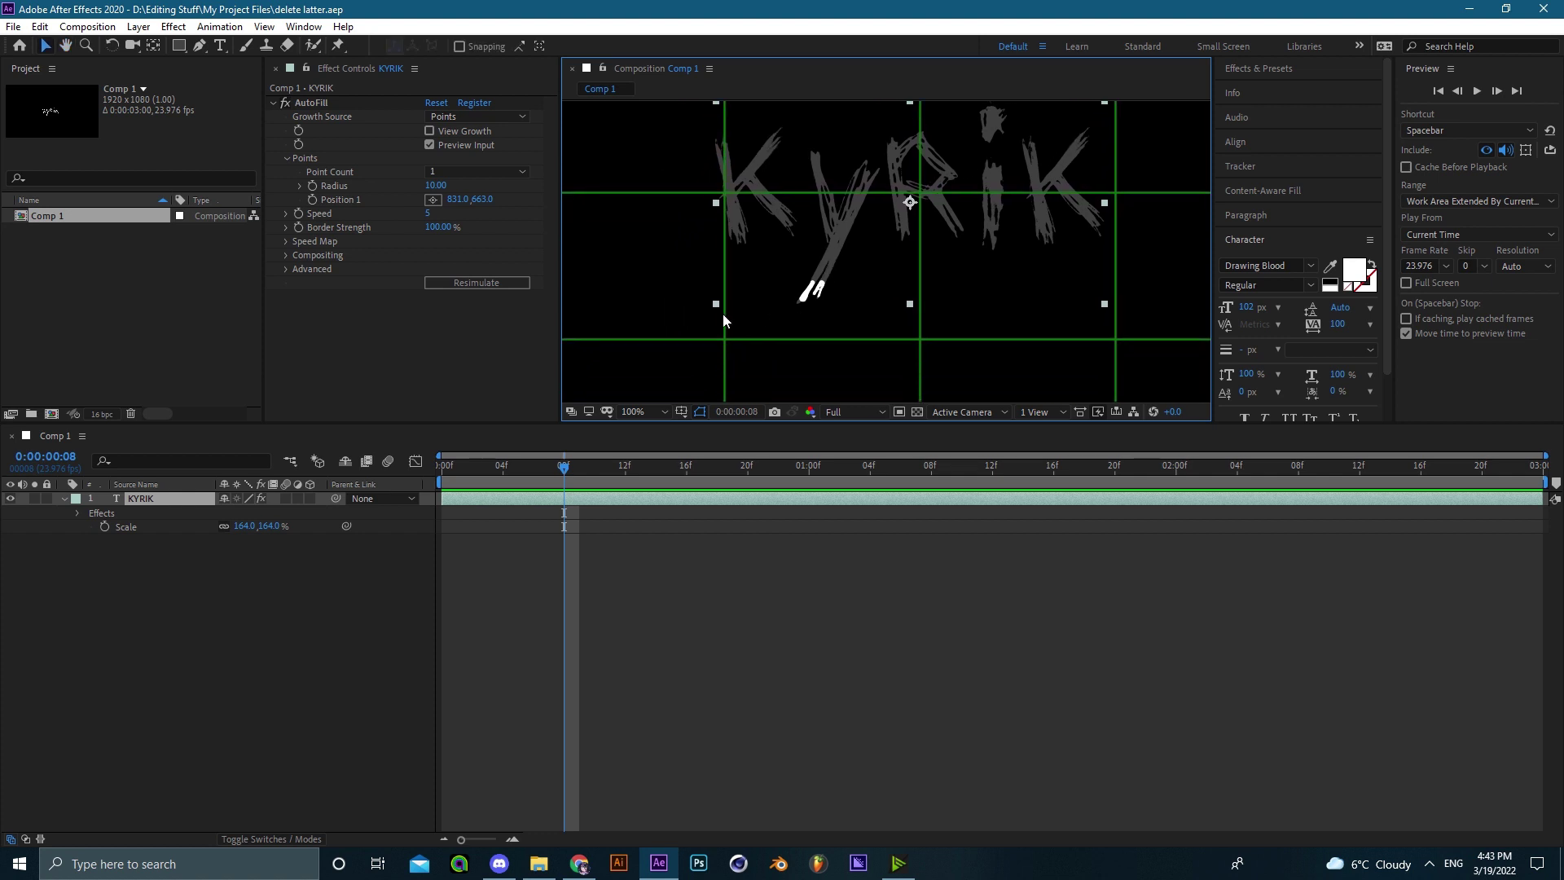
- Set the AutoFill Point Count to 5, enable View Growth and place Position 1 on the first K at 715, 493
{"action": "left_click", "coordinate": [469, 172]}
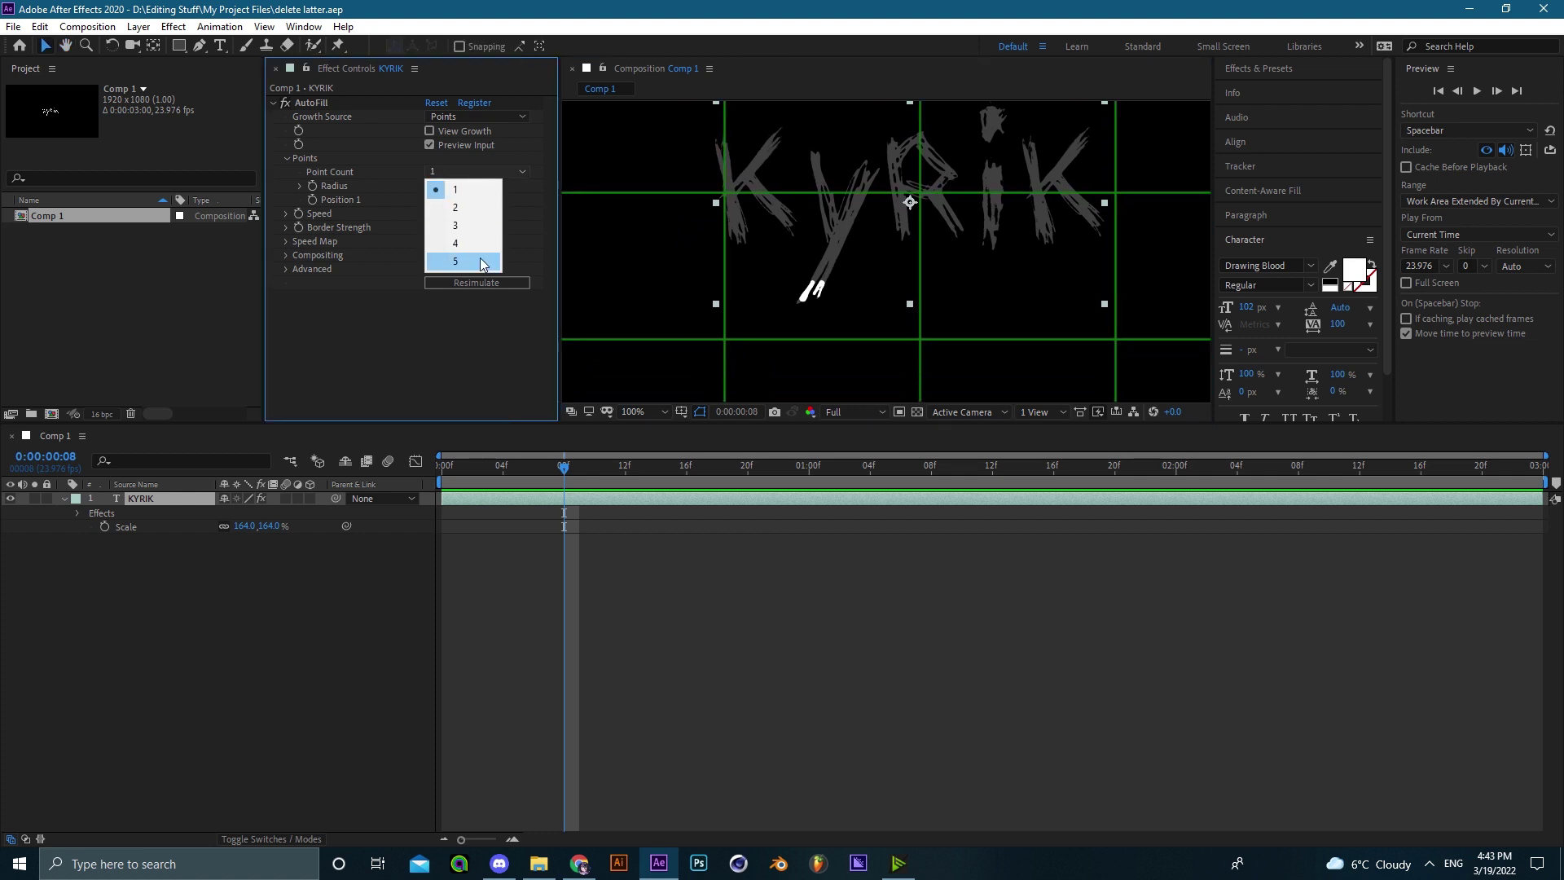
{"action": "left_click", "coordinate": [461, 245]}
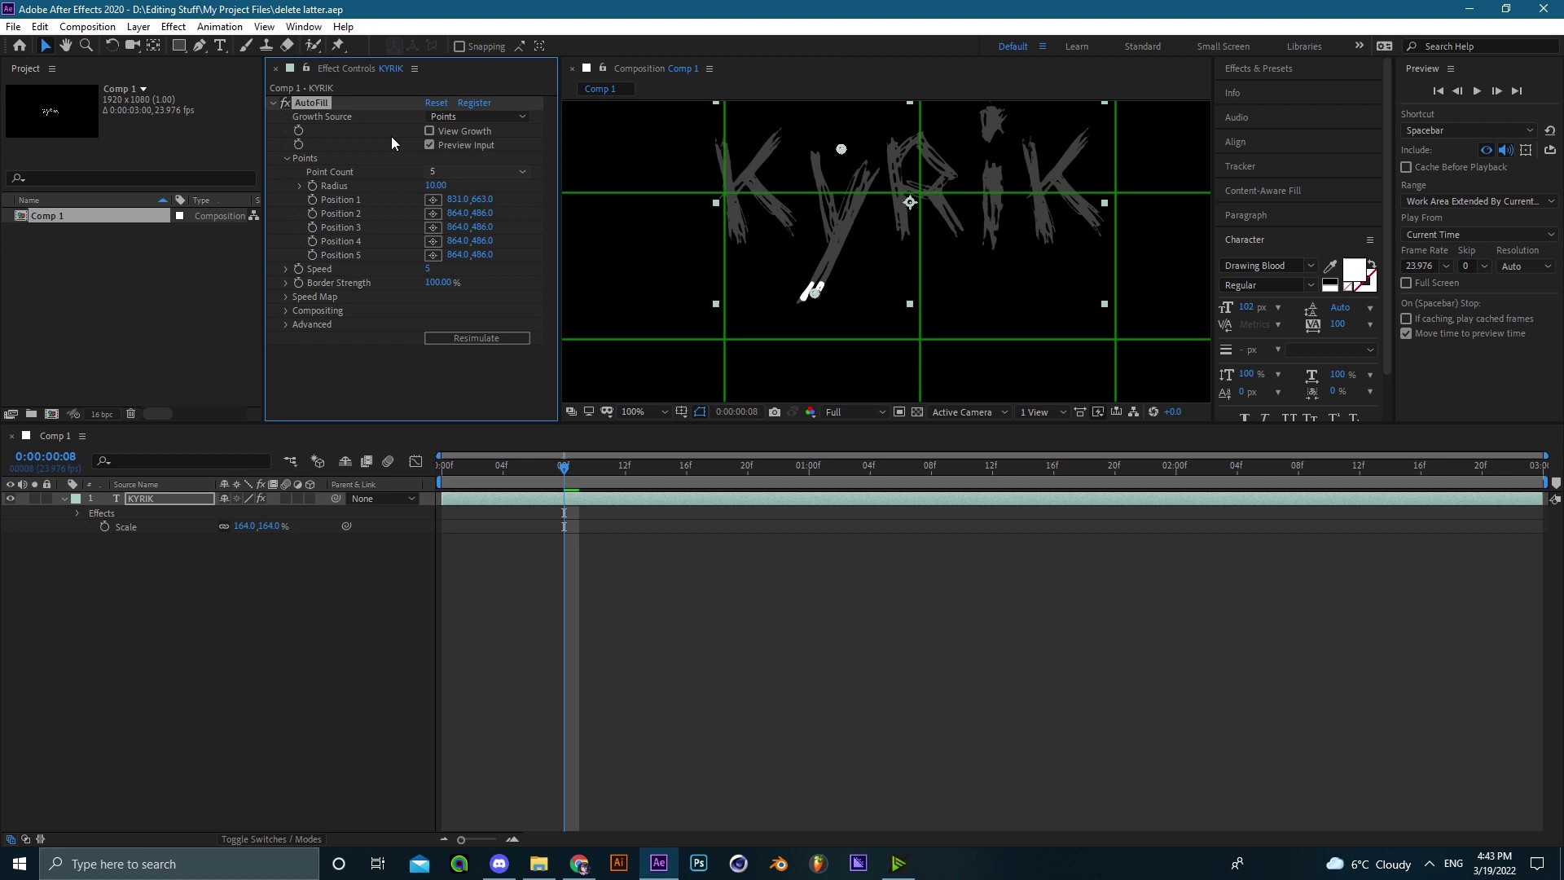
{"action": "left_click", "coordinate": [429, 130]}
{"action": "left_click", "coordinate": [433, 200]}
{"action": "left_click", "coordinate": [682, 153]}
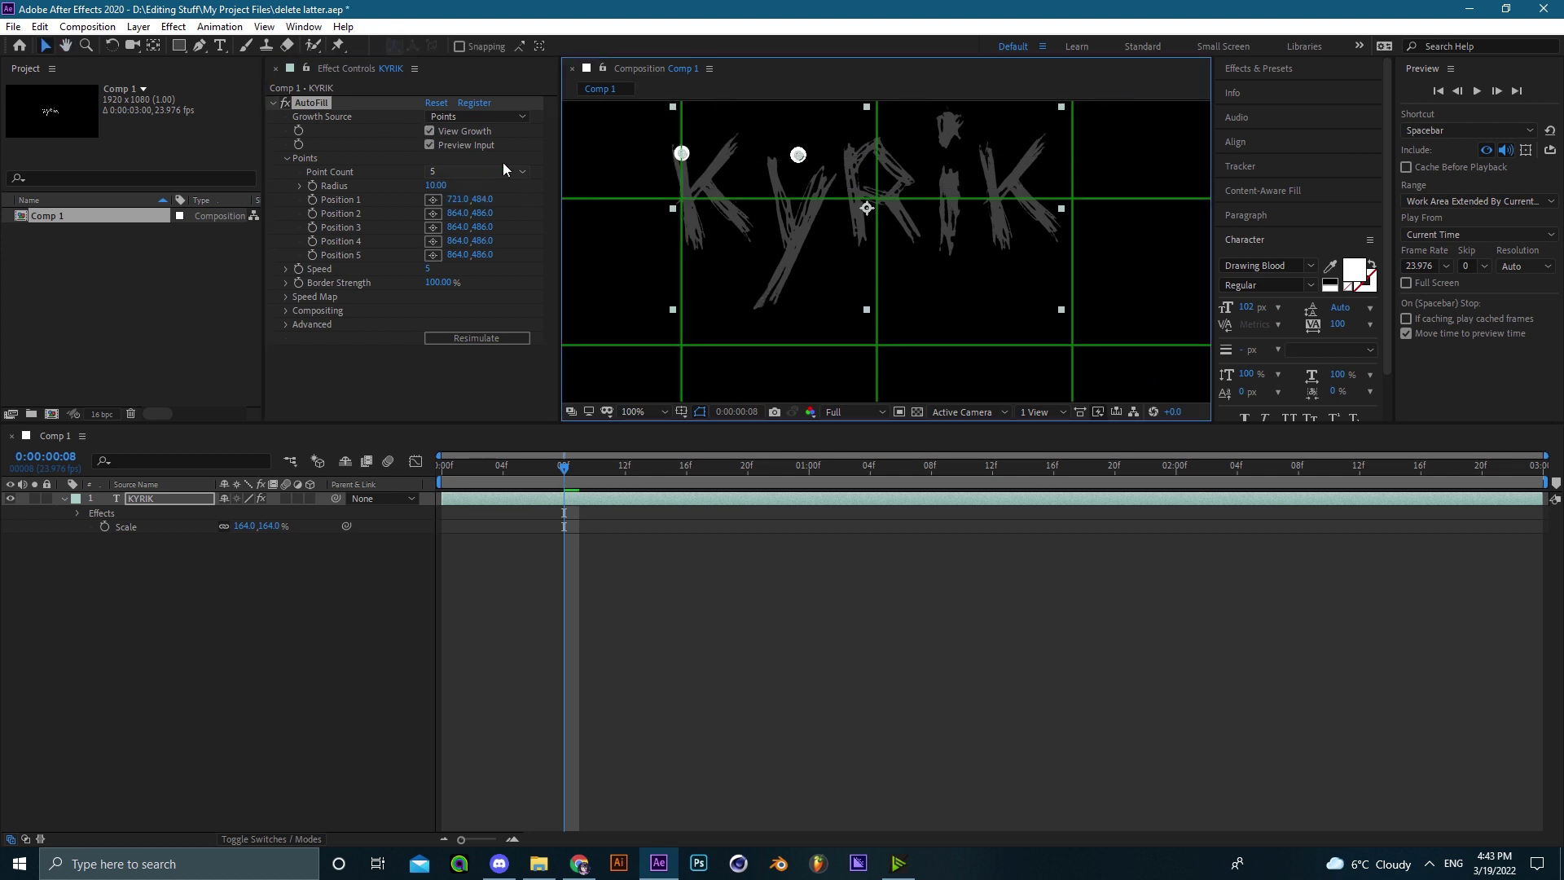
{"action": "left_click_drag", "start_coordinate": [487, 199], "coordinate": [480, 199]}
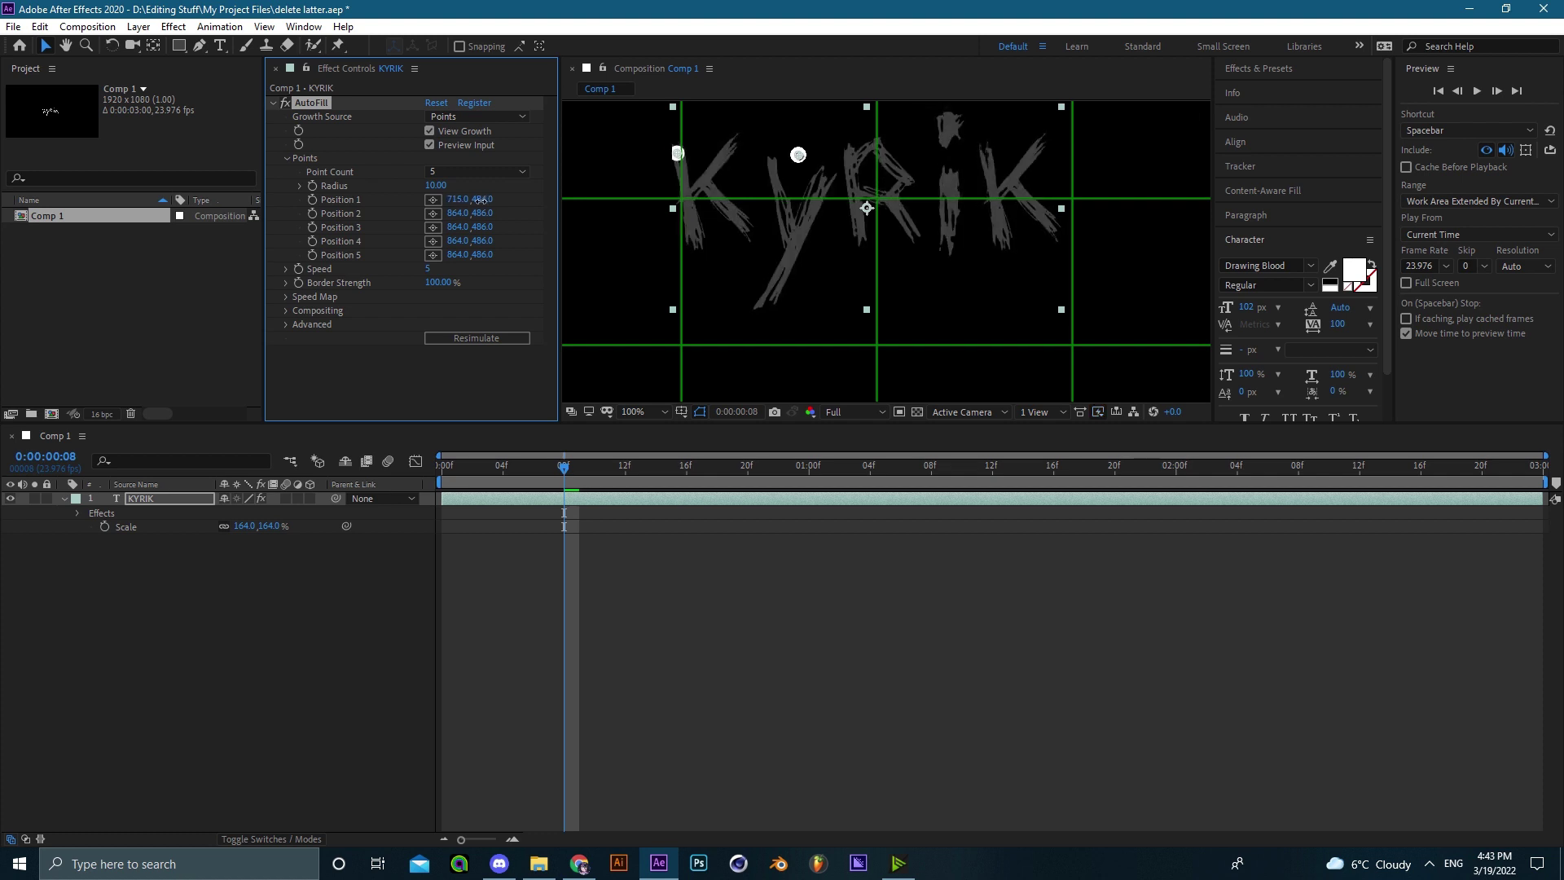
- Place Position 2 on the y (820, 667), 3 on the R (940, 584), 4 on the i (1046, 589) and 5 on the last K (1113, 535)
{"action": "left_click", "coordinate": [433, 213]}
{"action": "left_click", "coordinate": [763, 302]}
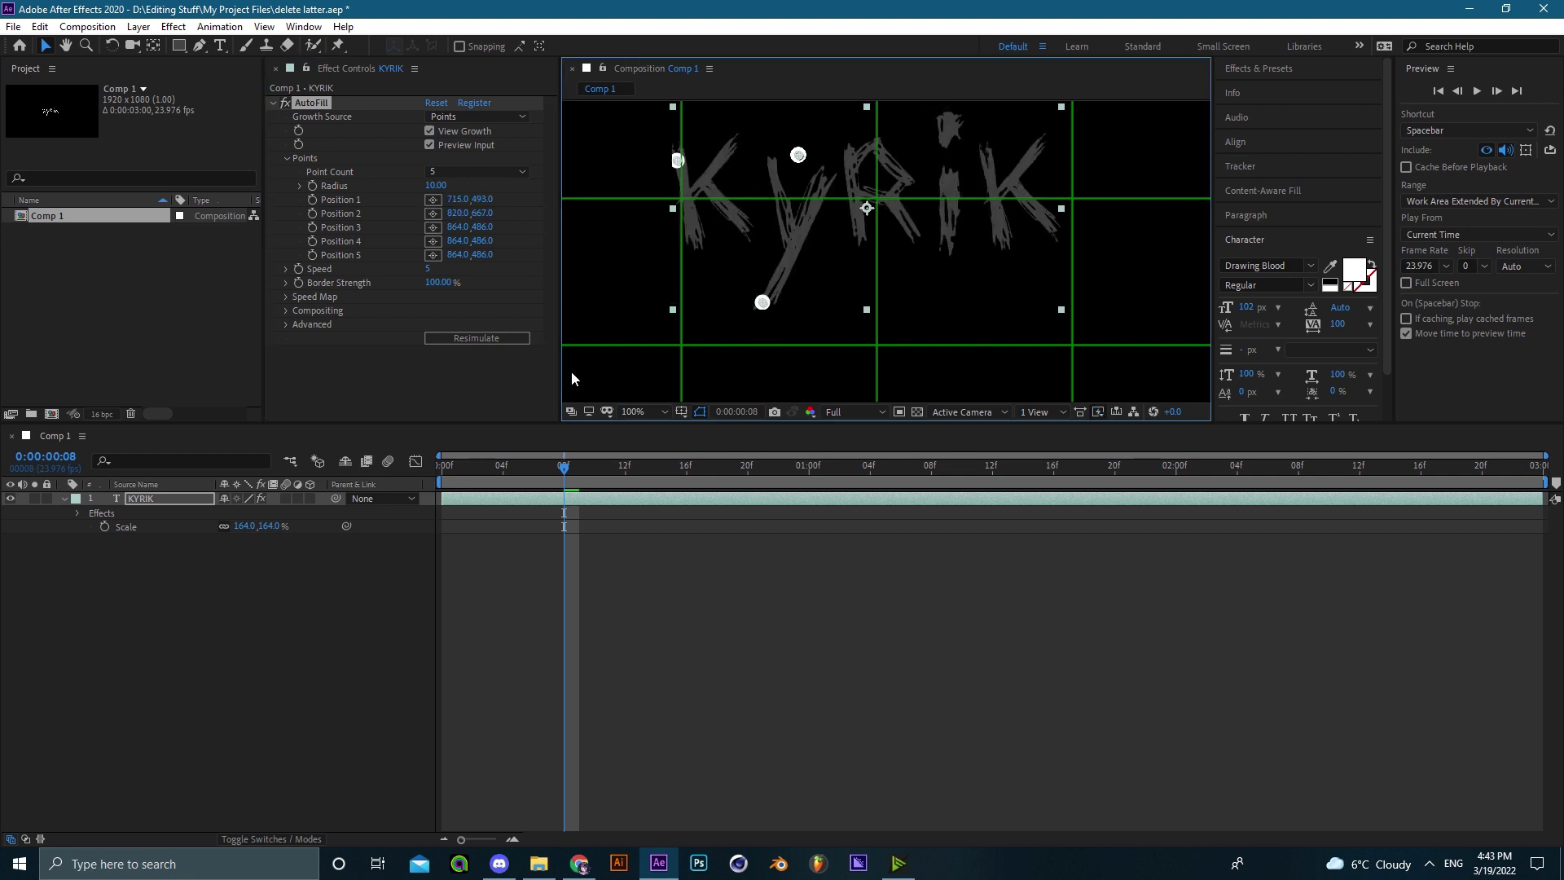
{"action": "left_click", "coordinate": [433, 227]}
{"action": "left_click", "coordinate": [860, 235]}
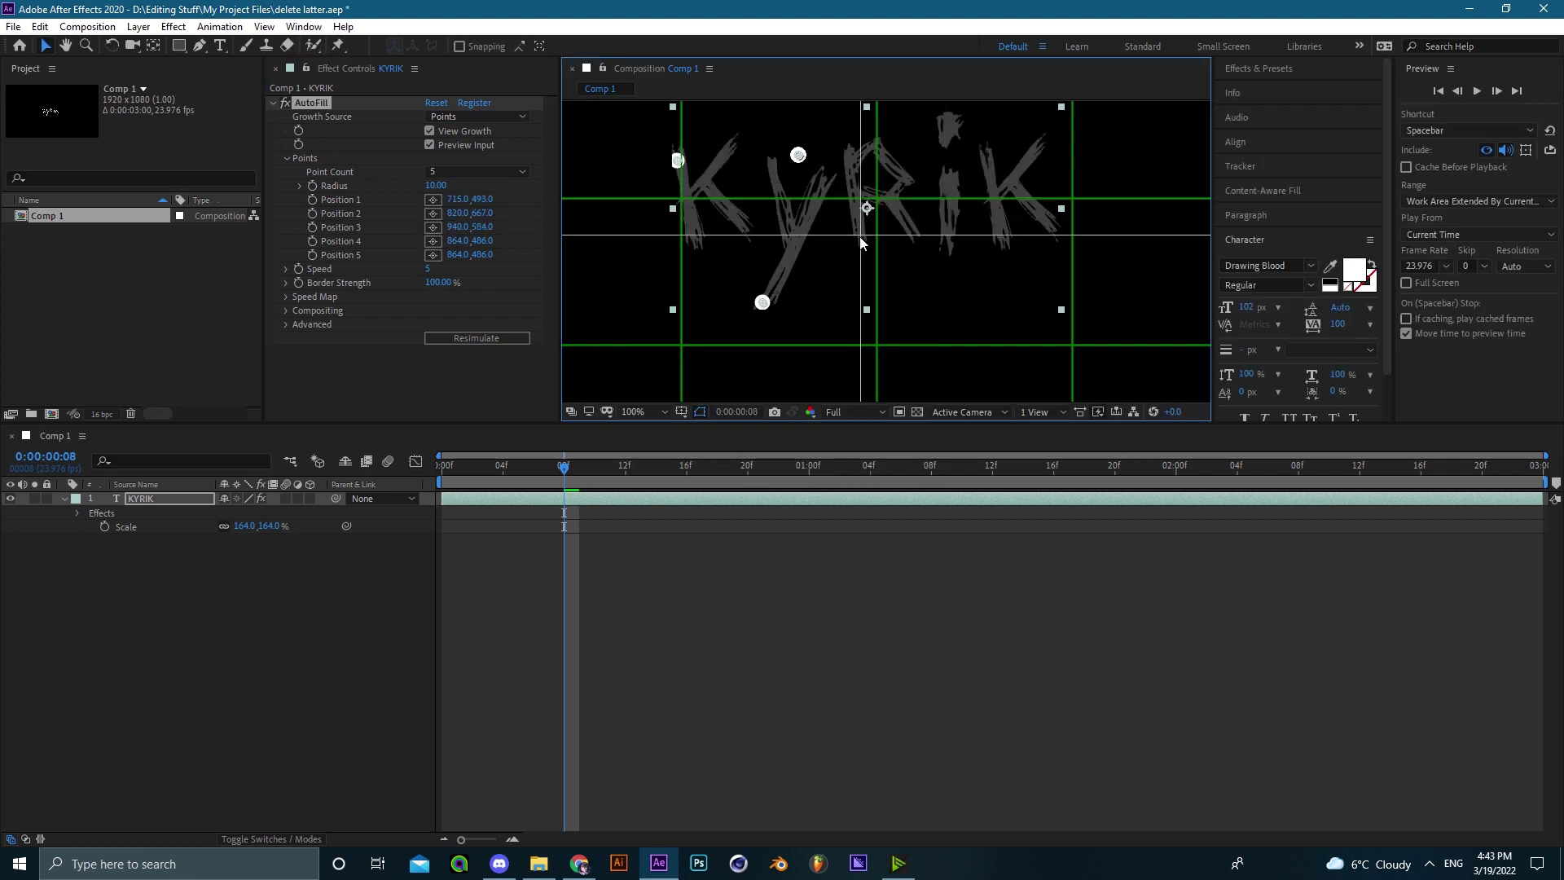
{"action": "left_click", "coordinate": [433, 241]}
{"action": "left_click", "coordinate": [946, 239]}
{"action": "left_click", "coordinate": [432, 255]}
{"action": "left_click", "coordinate": [1001, 194]}
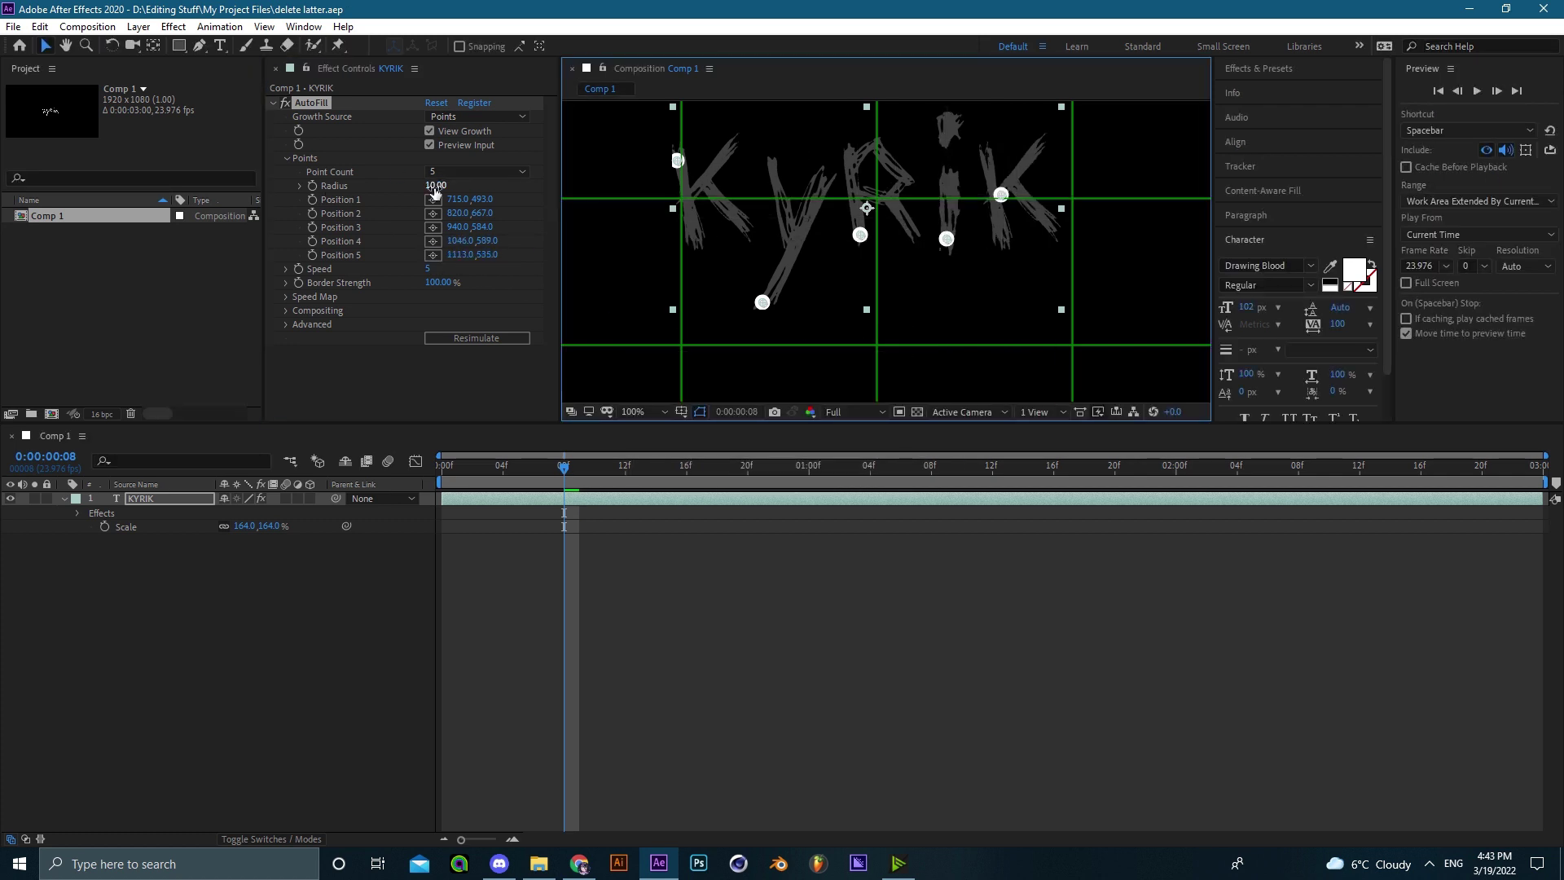
- Turn off View Growth and Preview Input and preview the five-point fill from the first frame
{"action": "left_click", "coordinate": [430, 131]}
{"action": "left_click", "coordinate": [430, 144]}
{"action": "key", "text": "space"}
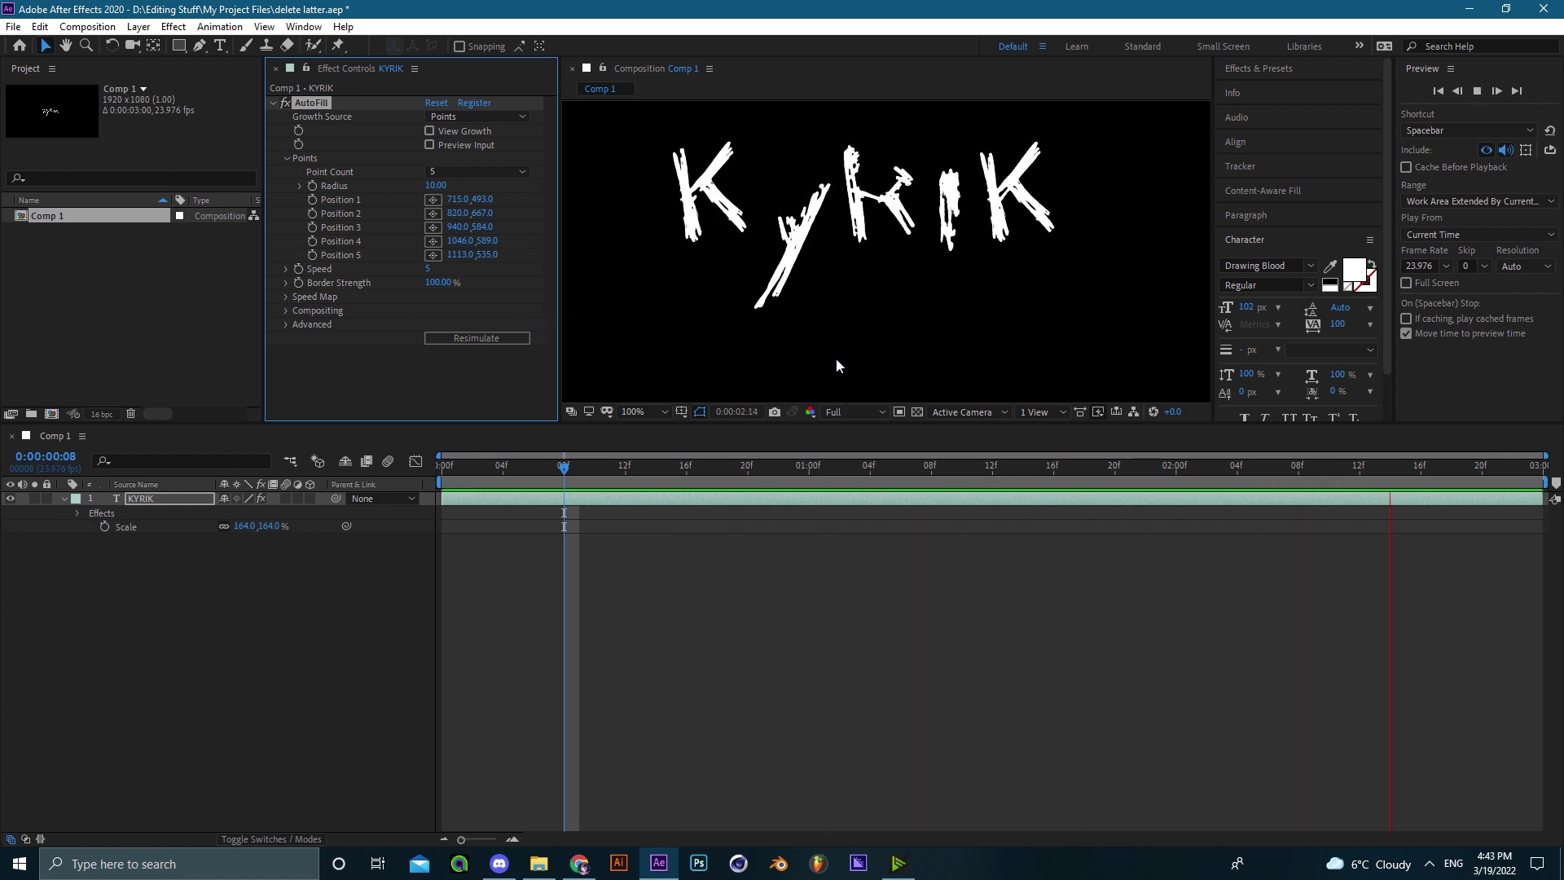
{"action": "left_click_drag", "start_coordinate": [563, 468], "coordinate": [356, 492]}
{"action": "key", "text": "space"}
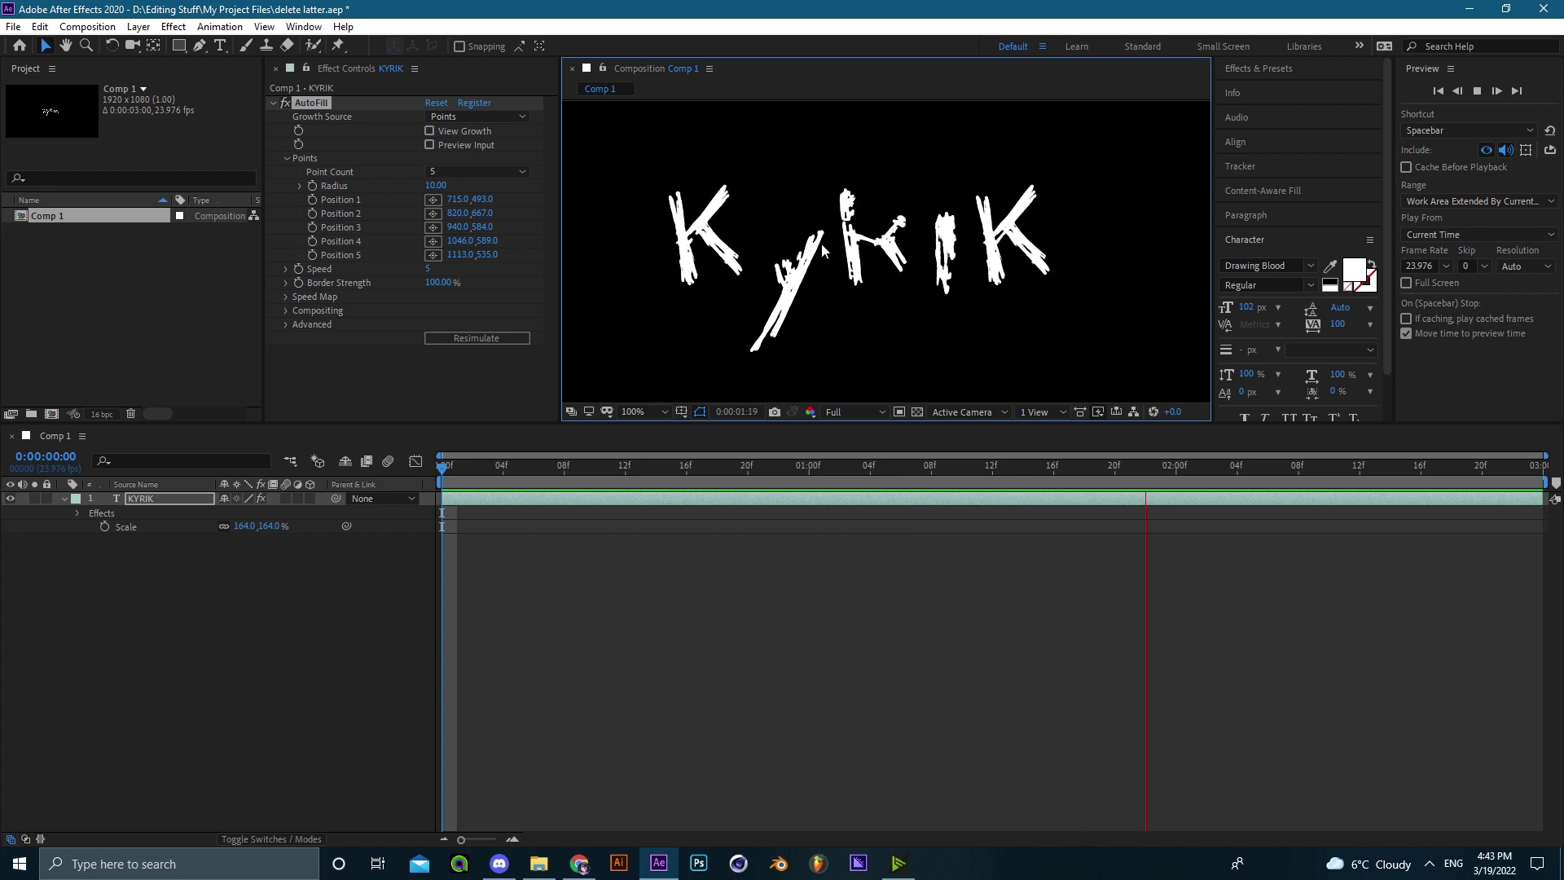
{"action": "key", "text": "space"}
- Preview the fill again from 0:00:00:10 and examine the partly filled letters at 0:00:01:09
{"action": "left_click_drag", "start_coordinate": [736, 477], "coordinate": [651, 450]}
{"action": "key", "text": "space"}
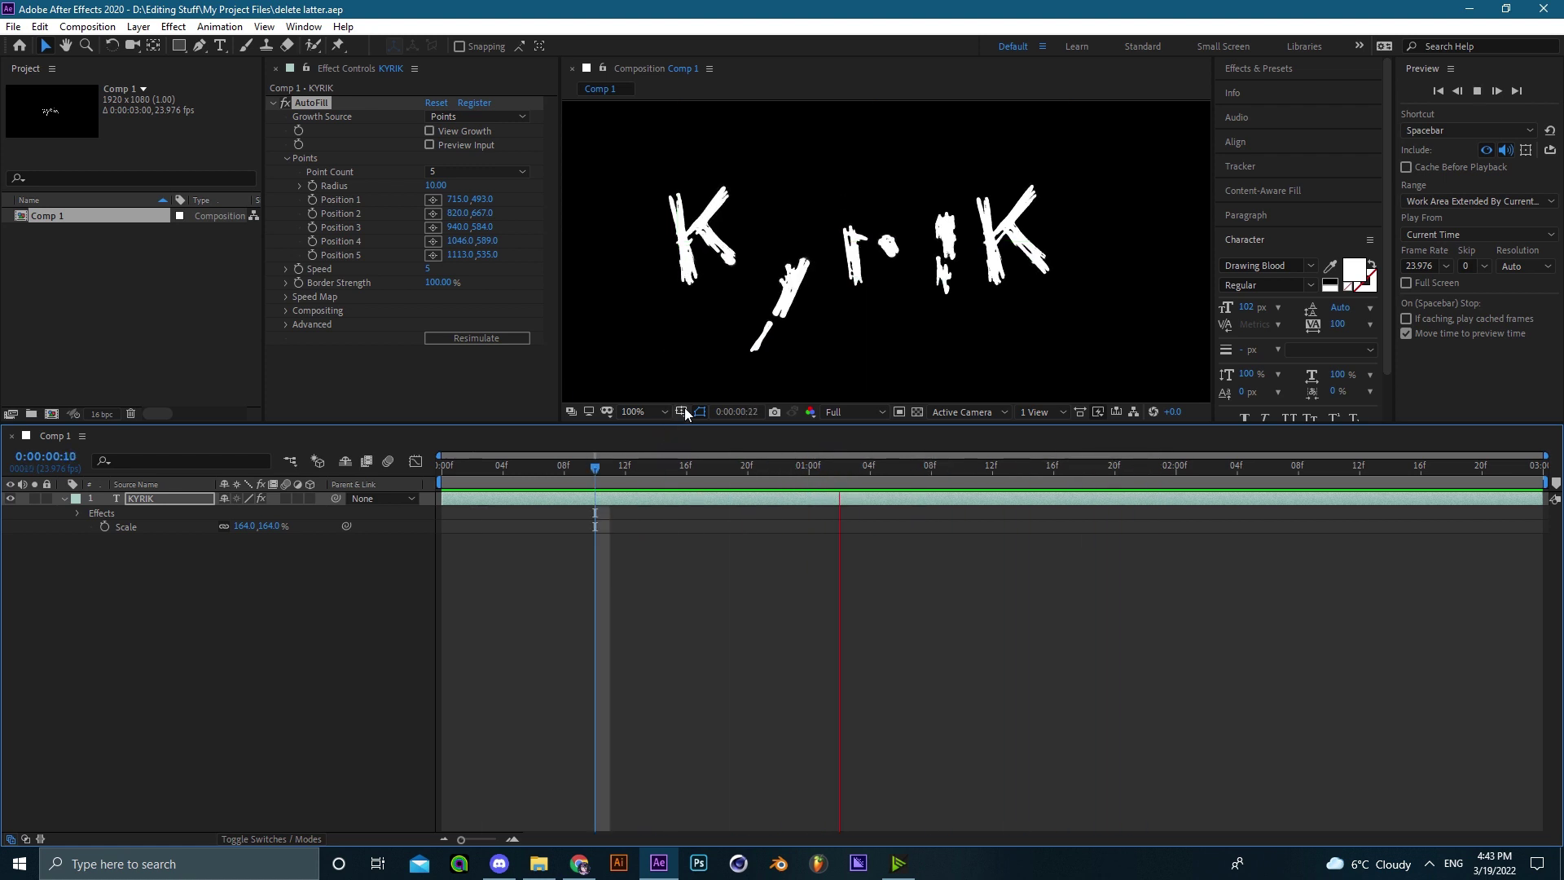
{"action": "key", "text": "space"}
{"action": "left_click_drag", "start_coordinate": [430, 286], "coordinate": [463, 292]}
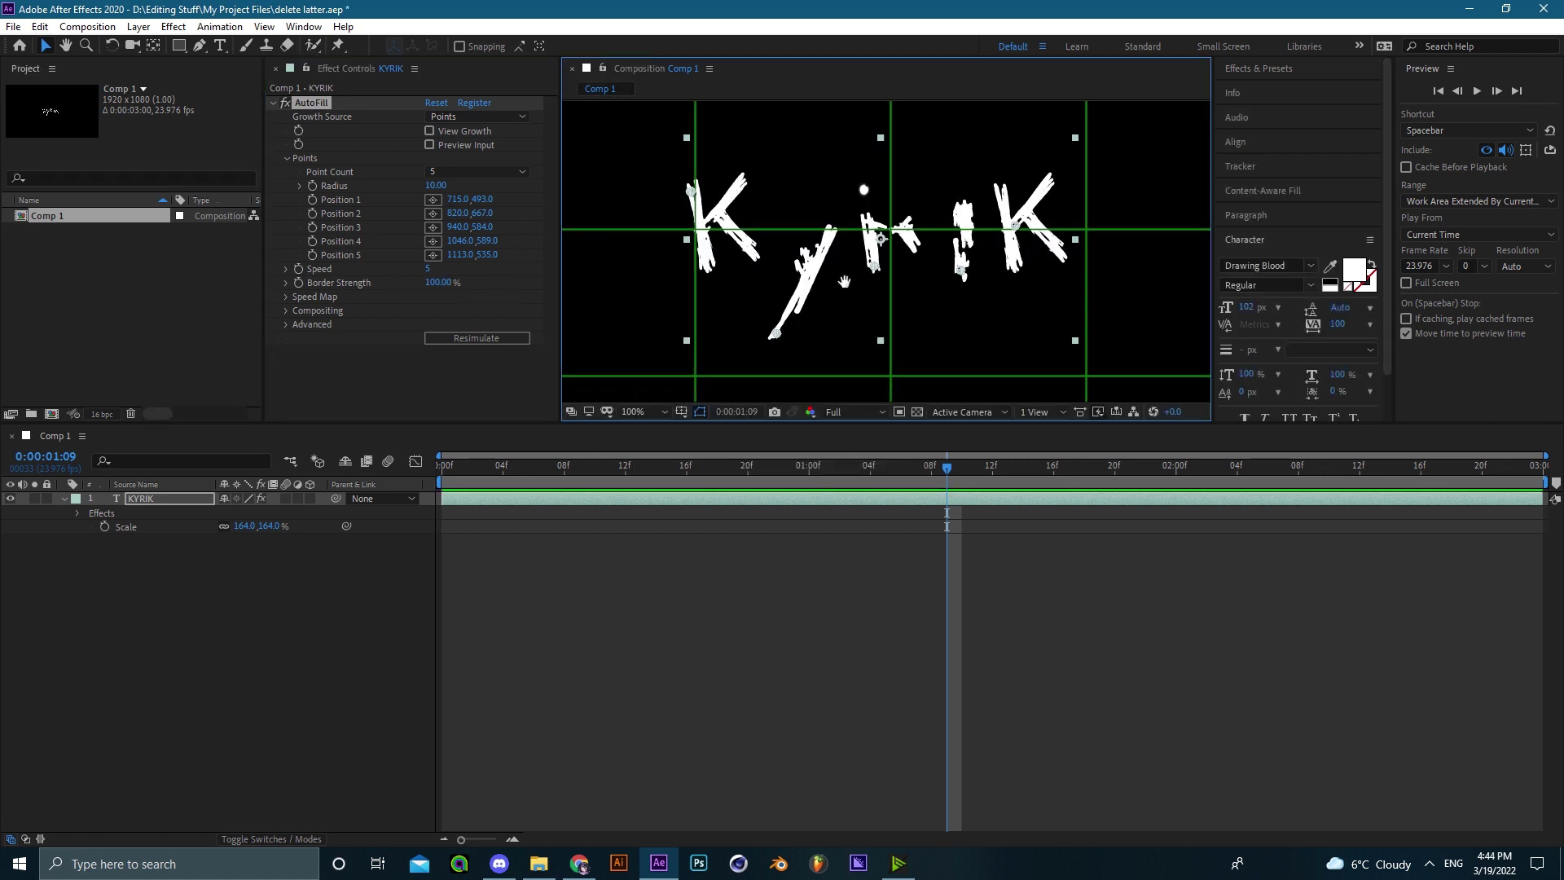
{"action": "scroll", "coordinate": [823, 277], "scroll_direction": "up", "scroll_amount": 2}
{"action": "scroll", "coordinate": [808, 287], "scroll_direction": "down", "scroll_amount": 2}
- Replace the composition's grid overlay with the Title/Action Safe guides and save the project
{"action": "left_click", "coordinate": [665, 412]}
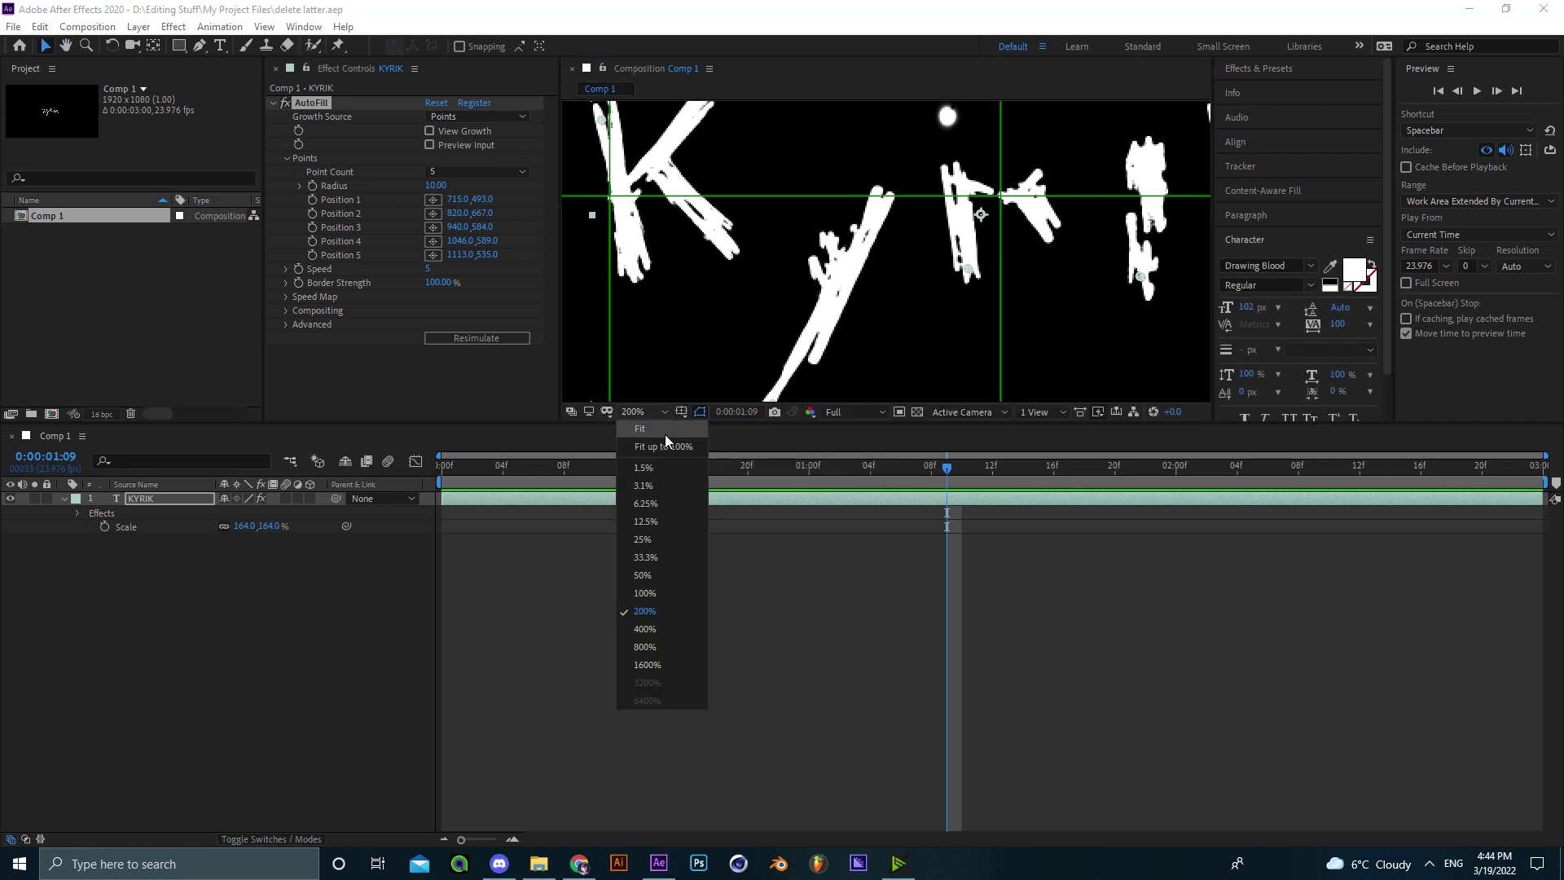
{"action": "left_click", "coordinate": [652, 440]}
{"action": "left_click", "coordinate": [680, 412]}
{"action": "left_click", "coordinate": [697, 448]}
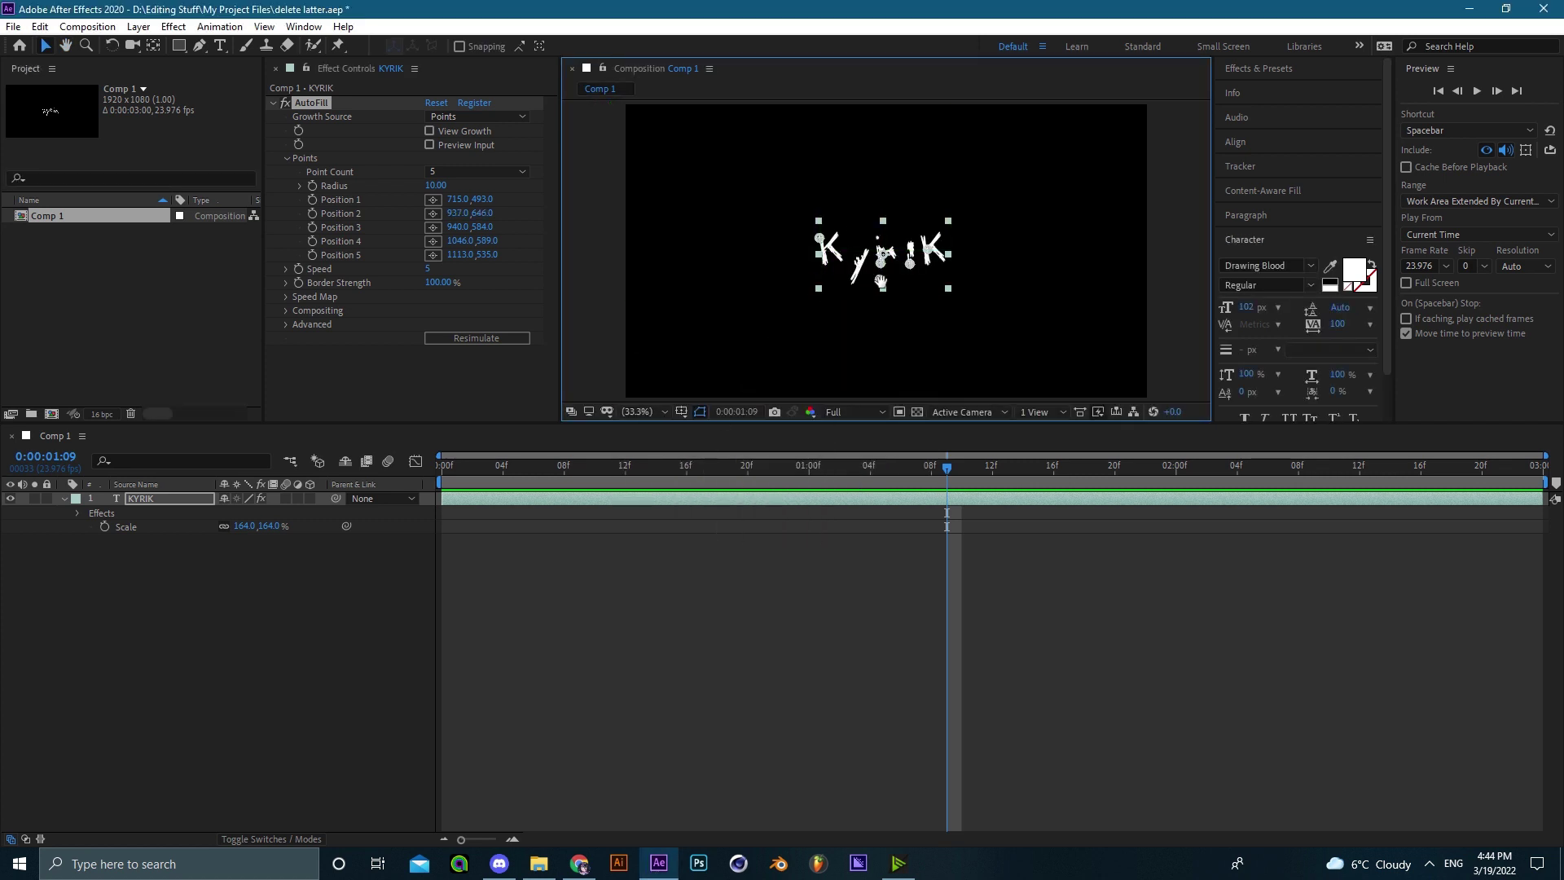
{"action": "scroll", "coordinate": [880, 290], "scroll_direction": "up", "scroll_amount": 3}
{"action": "key", "text": "ctrl+s"}
{"action": "left_click", "coordinate": [681, 411]}
{"action": "left_click", "coordinate": [705, 430]}
- Turn Preview Input back on and examine the unfilled strokes of the y and R up close
{"action": "left_click_drag", "start_coordinate": [797, 284], "coordinate": [867, 248]}
{"action": "scroll", "coordinate": [872, 272], "scroll_direction": "up", "scroll_amount": 1}
{"action": "left_click", "coordinate": [430, 145]}
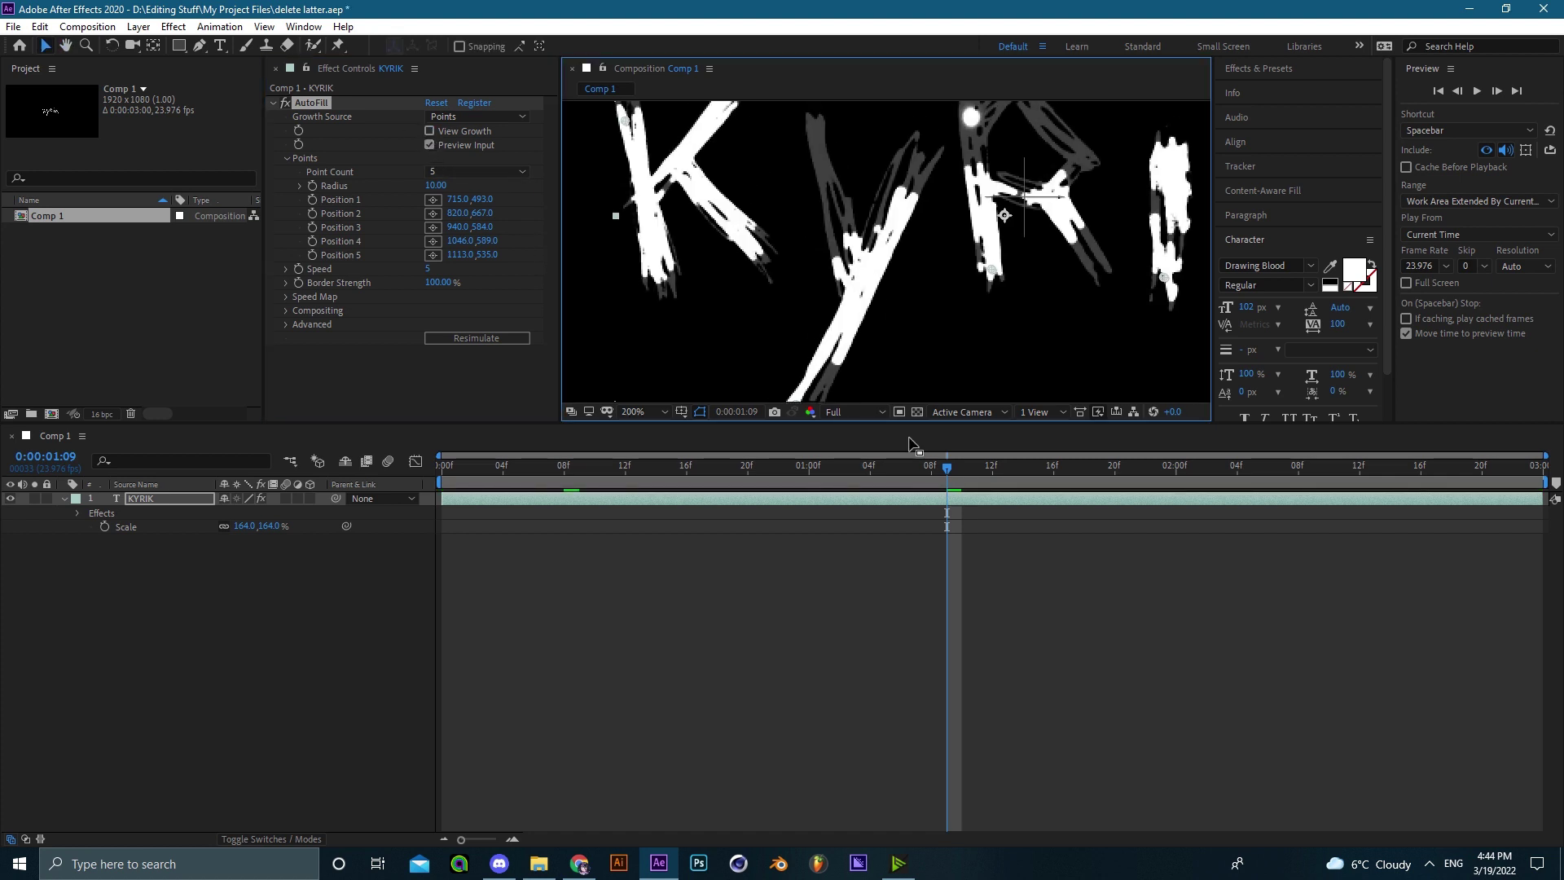
{"action": "scroll", "coordinate": [874, 298], "scroll_direction": "up", "scroll_amount": 2}
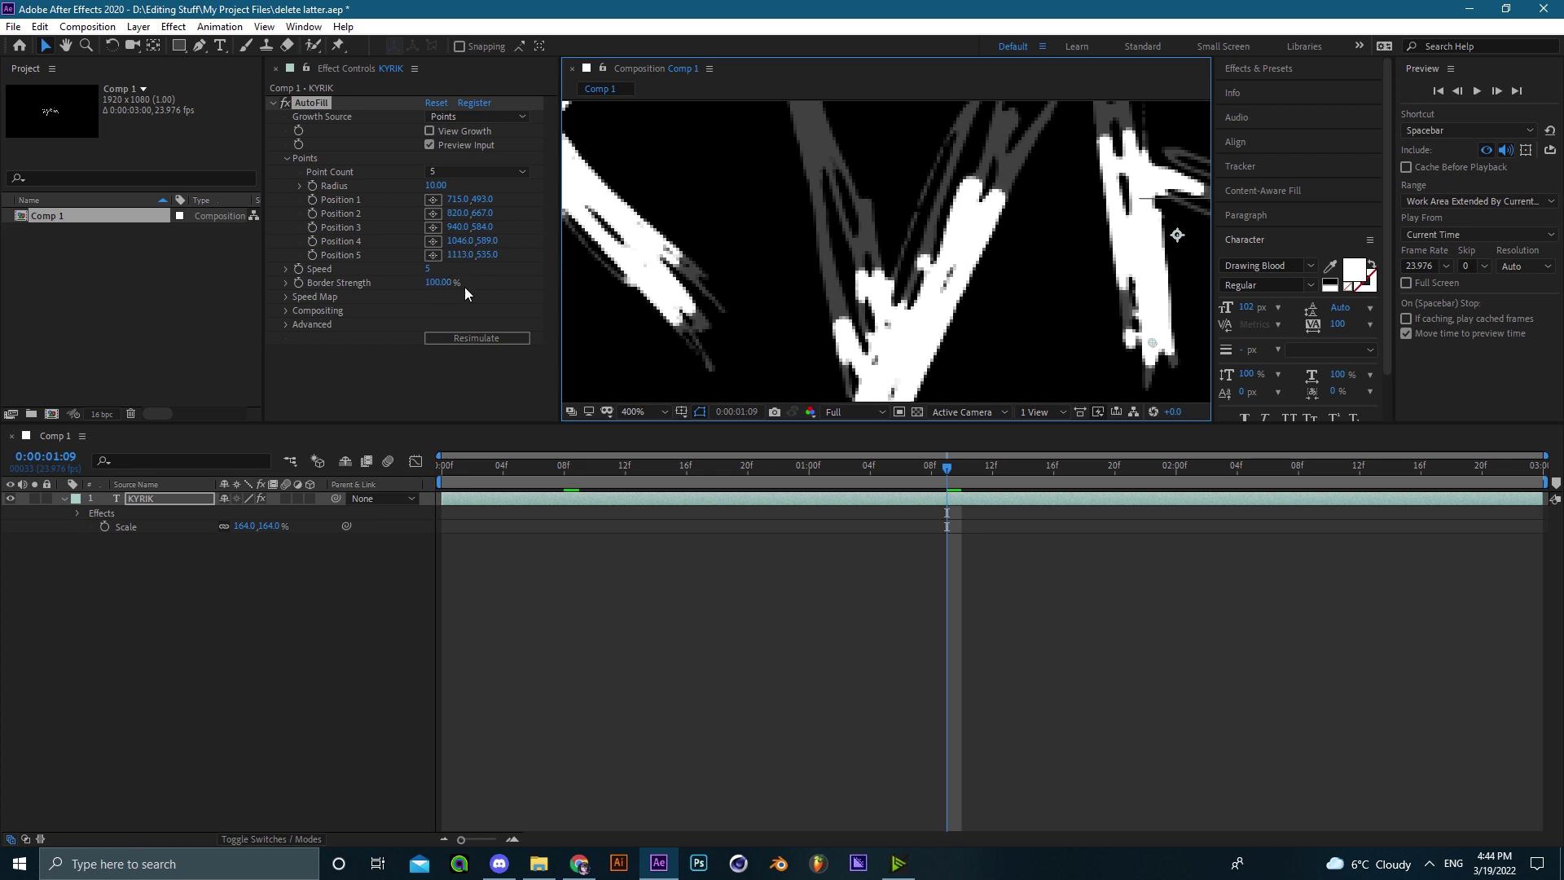
{"action": "scroll", "coordinate": [864, 297], "scroll_direction": "down", "scroll_amount": 1}
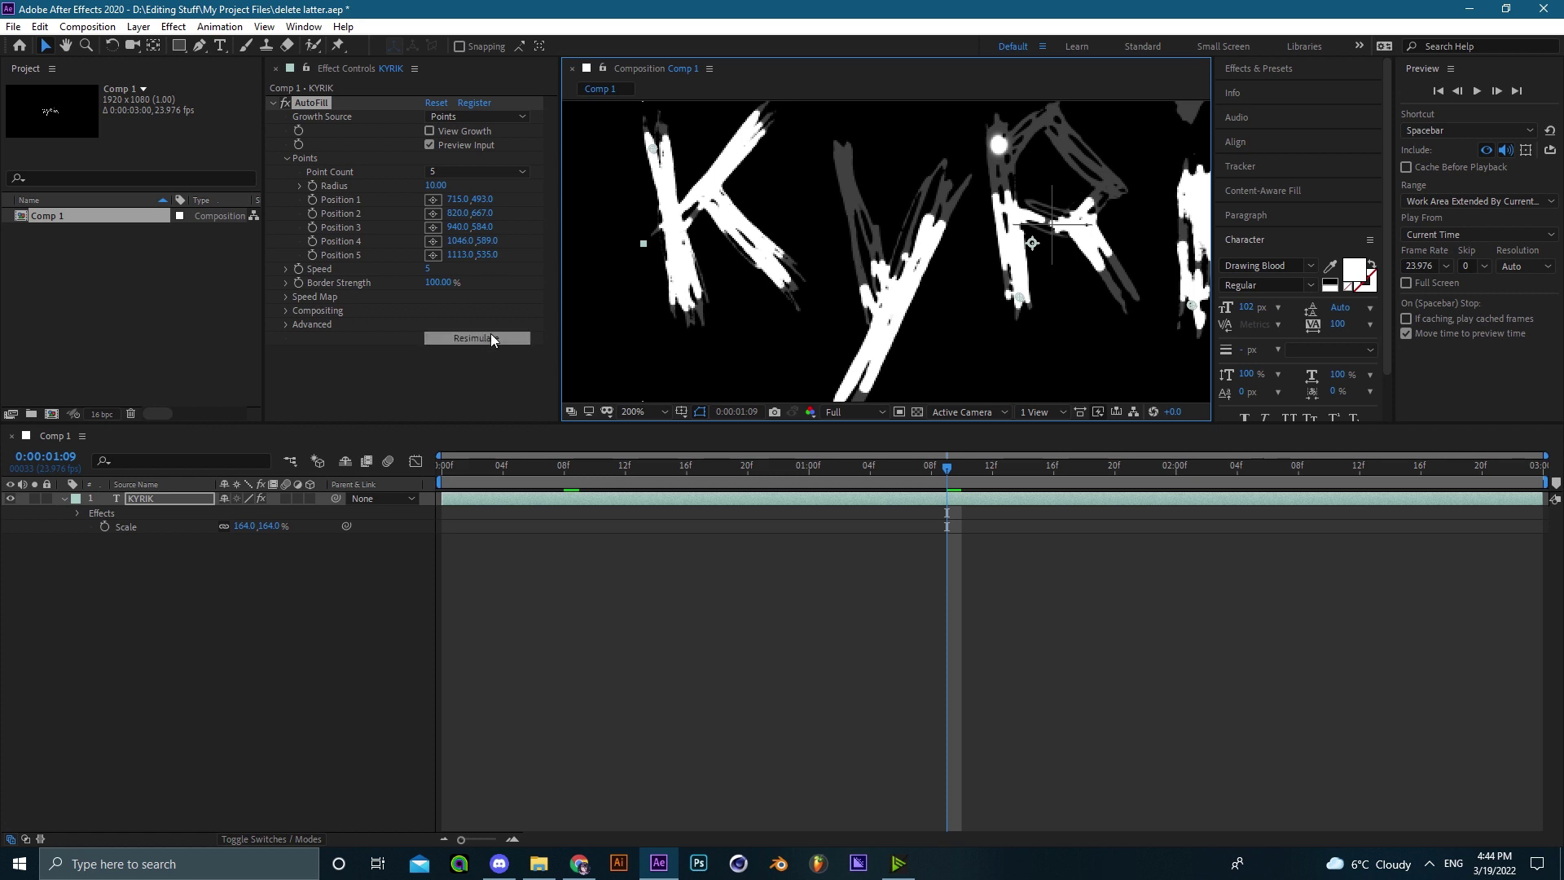
- Set the AutoFill Border Strength to 0%, preview the fill from the first frame and go to 0:00:01:03
{"action": "left_click_drag", "start_coordinate": [438, 286], "coordinate": [357, 295]}
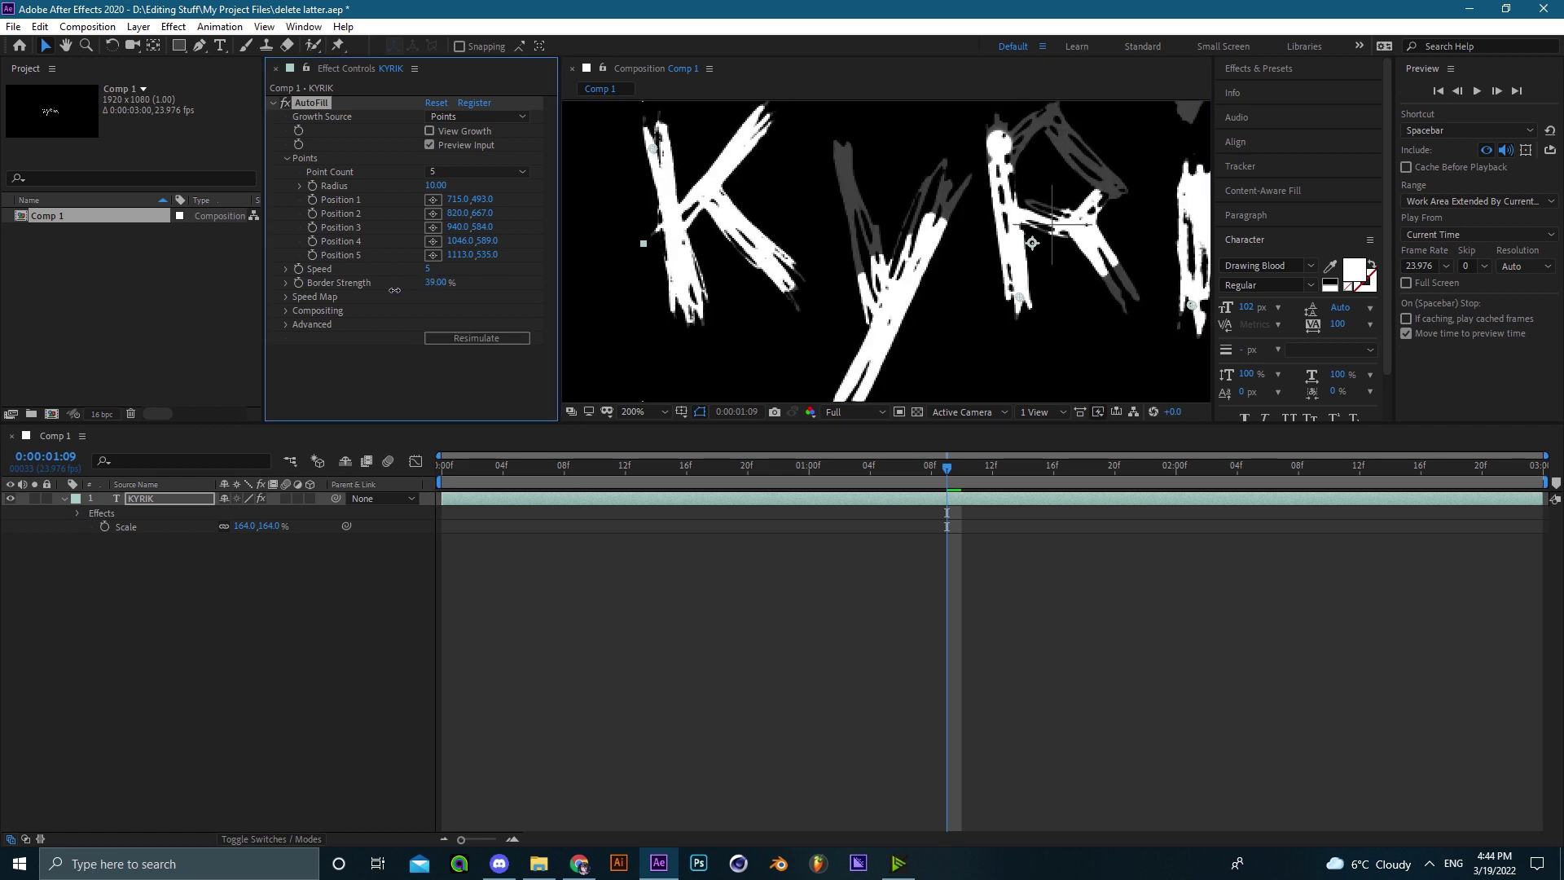
{"action": "left_click_drag", "start_coordinate": [926, 474], "coordinate": [440, 471]}
{"action": "key", "text": "space"}
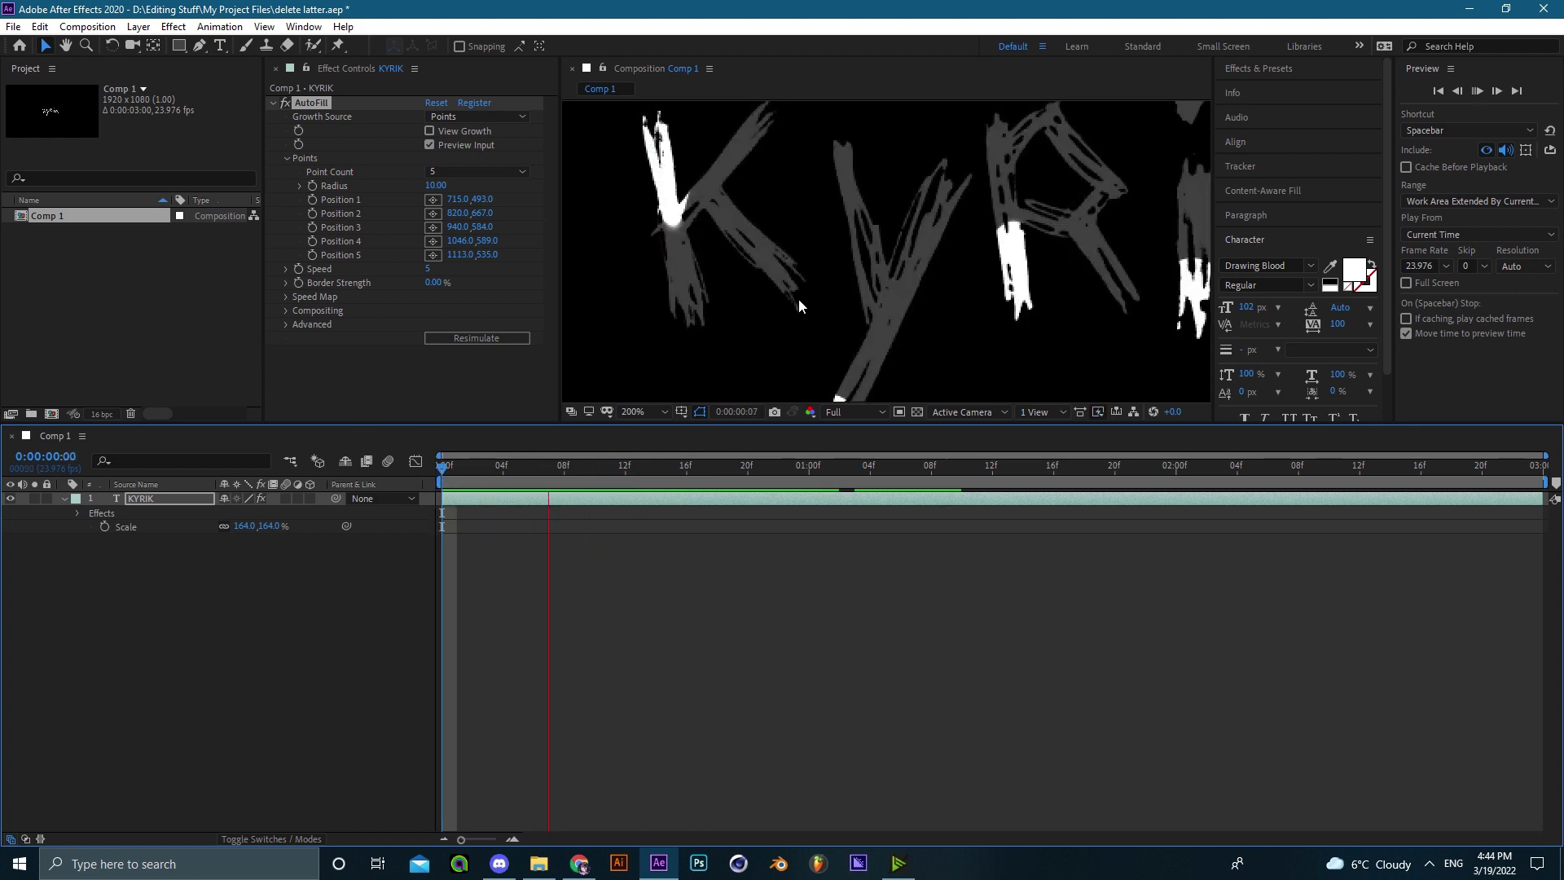
{"action": "scroll", "coordinate": [798, 300], "scroll_direction": "down", "scroll_amount": 1}
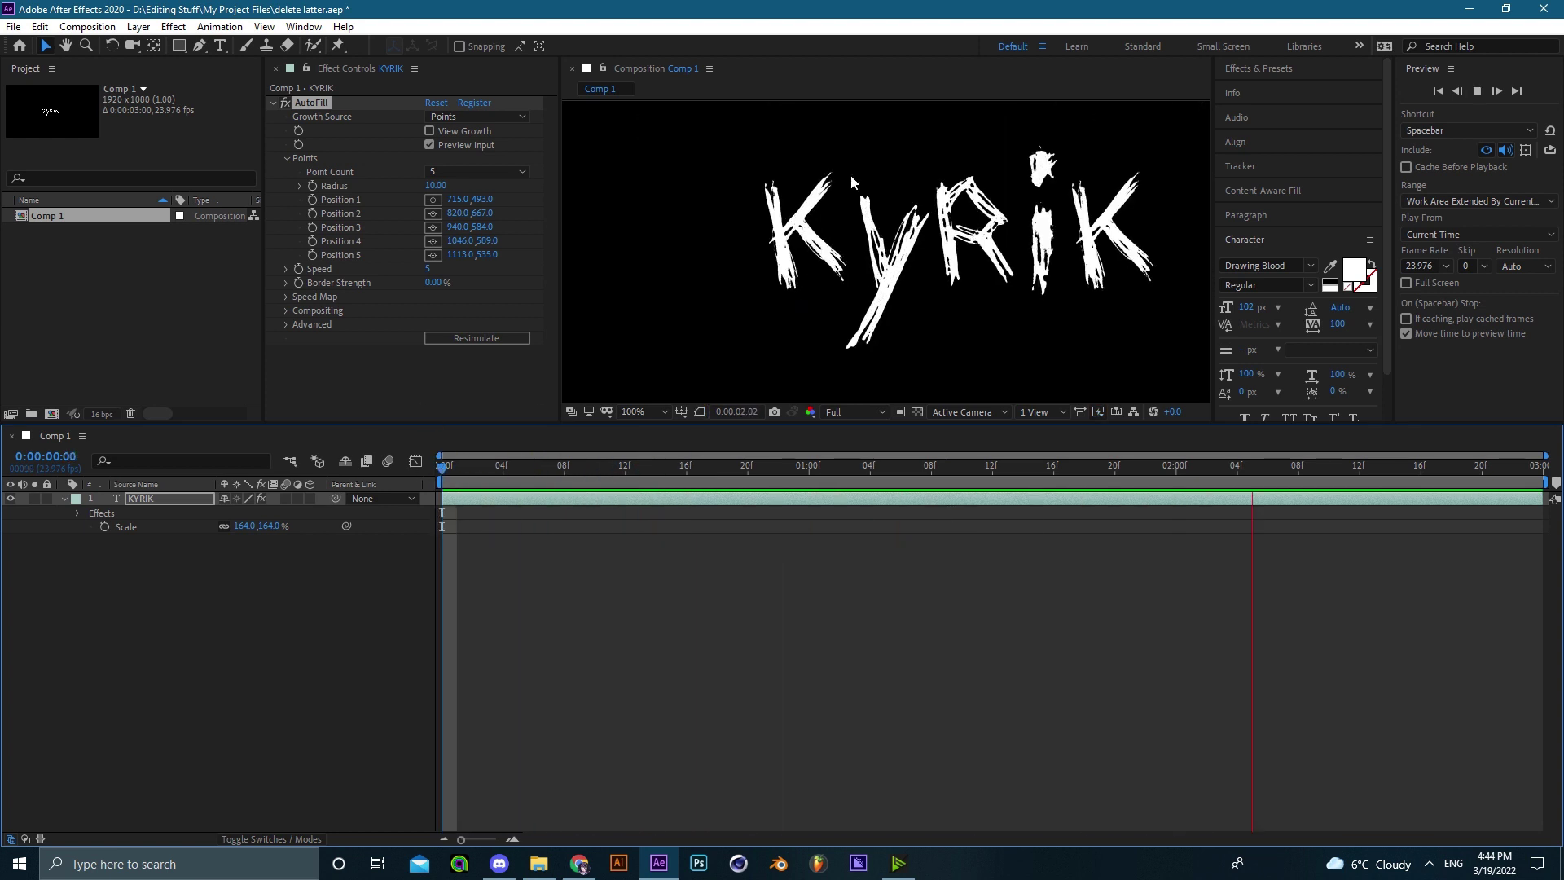
{"action": "left_click_drag", "start_coordinate": [570, 471], "coordinate": [854, 456]}
- Set the Border Strength to 100%, preview the fill and examine the y up close at 0:00:02:05
{"action": "left_click_drag", "start_coordinate": [433, 282], "coordinate": [556, 281]}
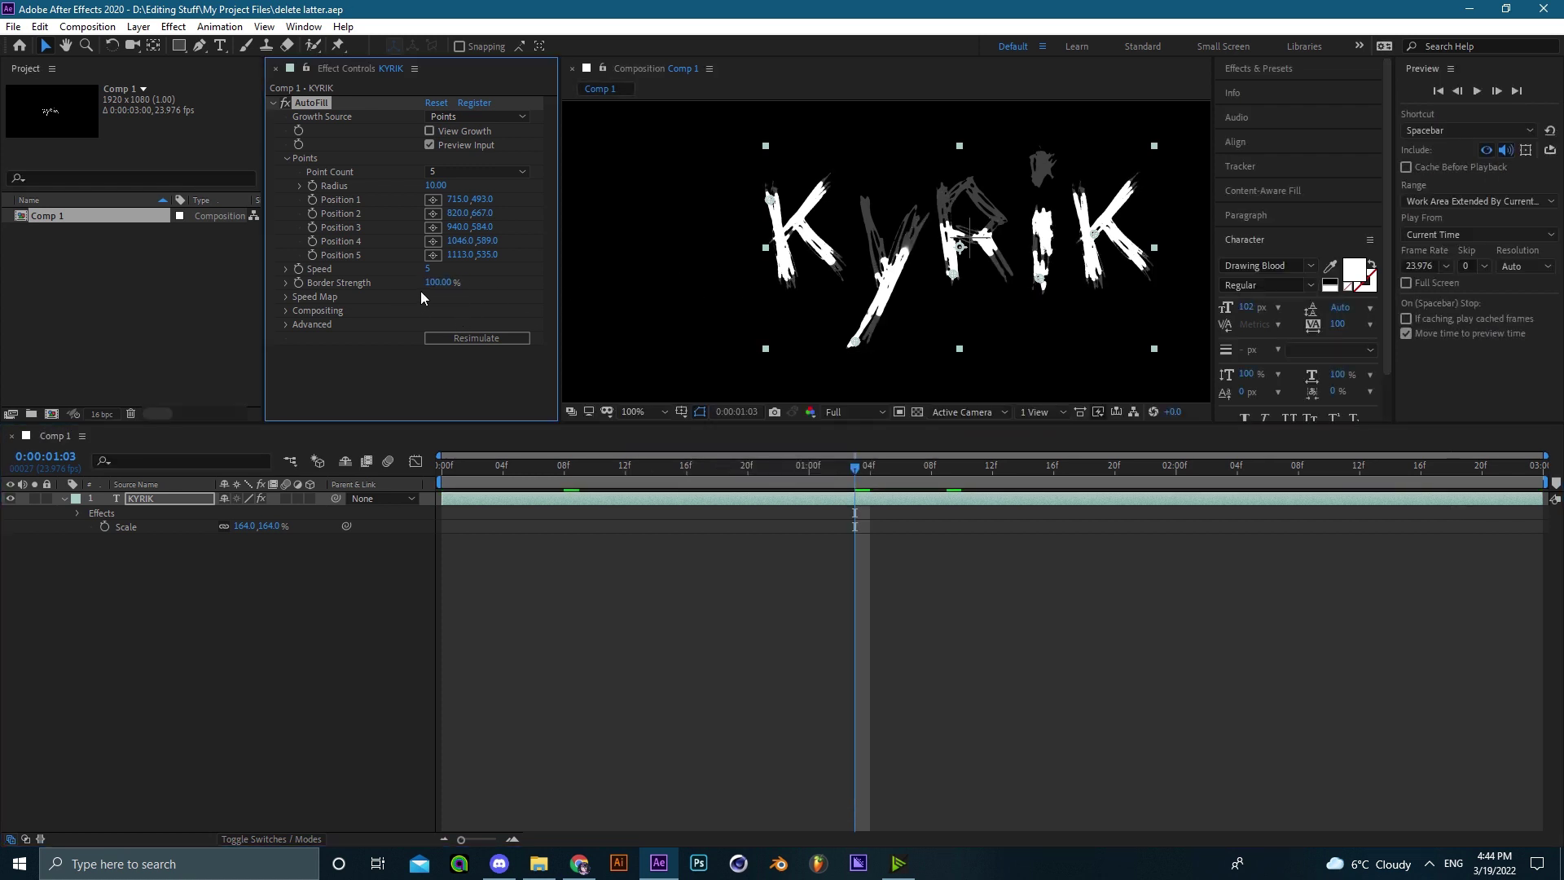
{"action": "key", "text": "space"}
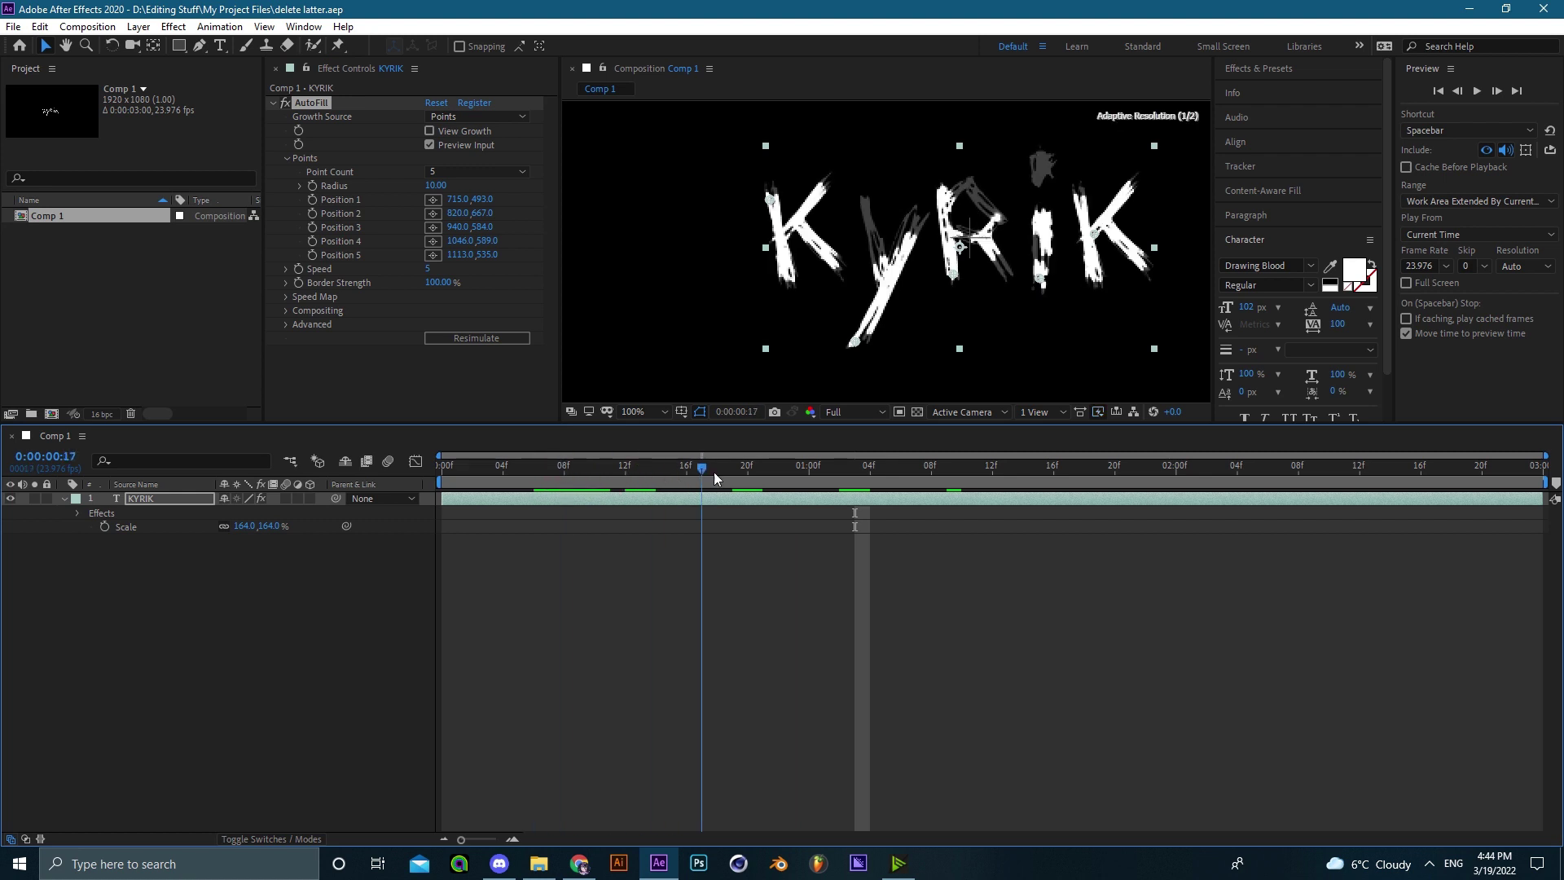
{"action": "key", "text": "space"}
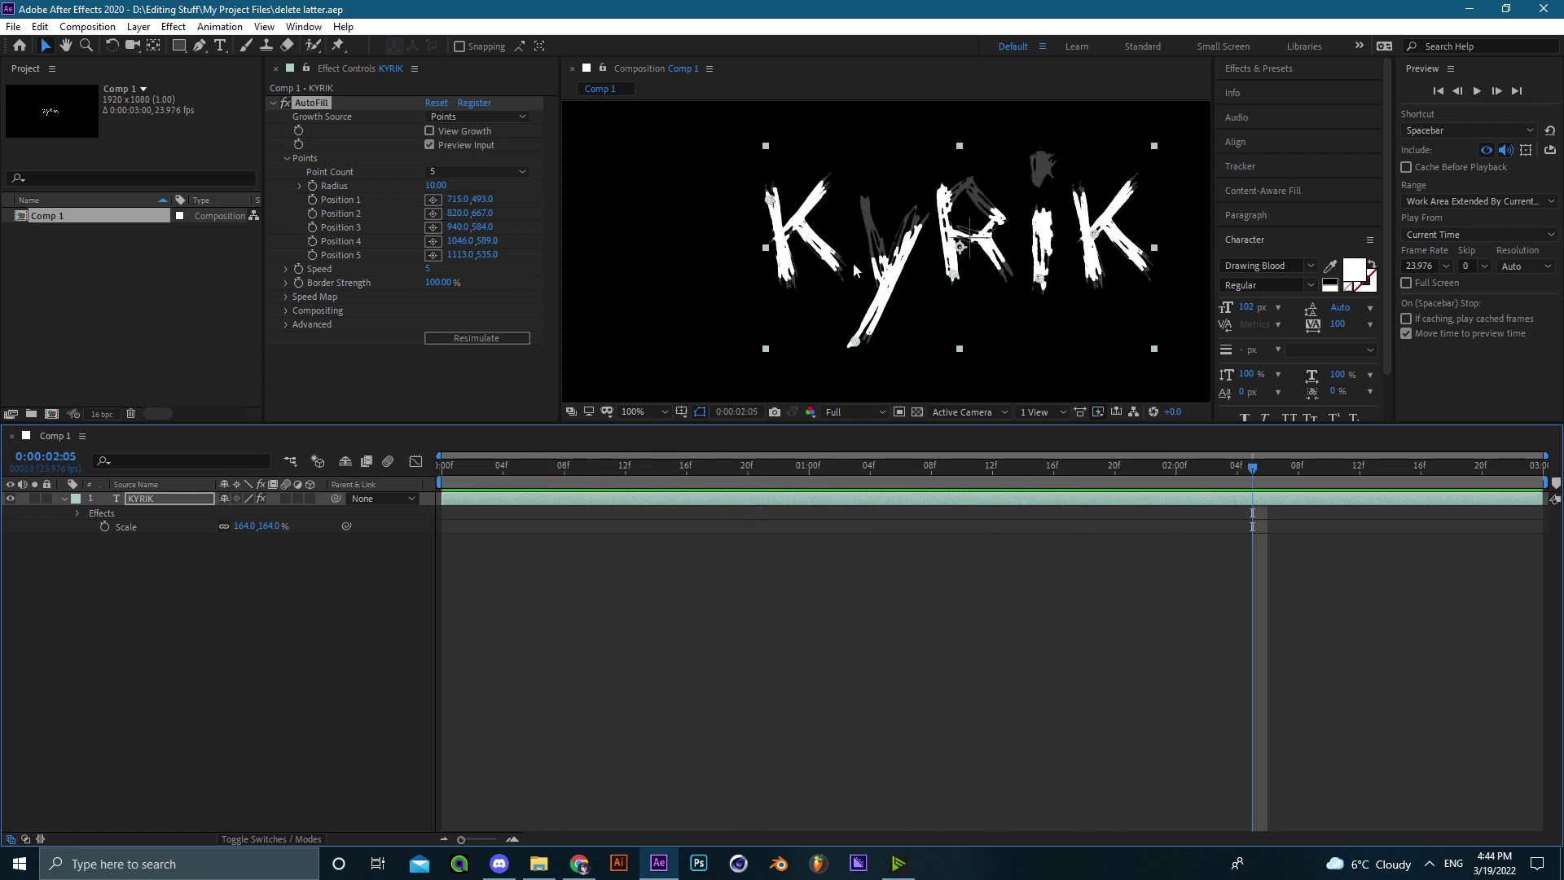
{"action": "scroll", "coordinate": [865, 275], "scroll_direction": "up", "scroll_amount": 4}
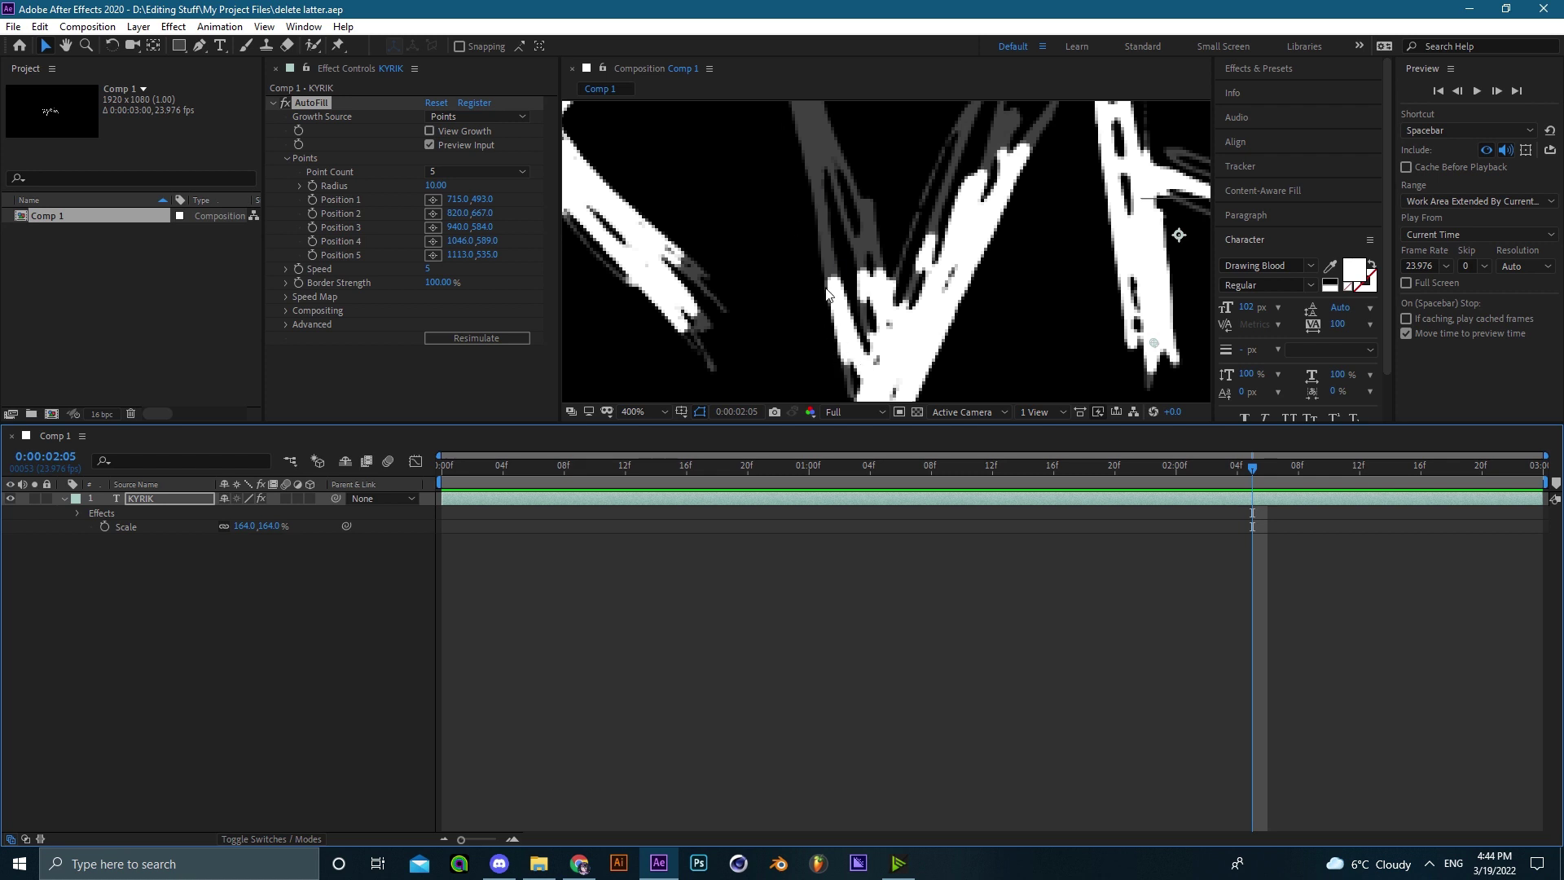
{"action": "scroll", "coordinate": [792, 183], "scroll_direction": "down", "scroll_amount": 2}
{"action": "scroll", "coordinate": [766, 326], "scroll_direction": "up", "scroll_amount": 1}
- Try another Border Strength change, undo it and preview the fill from the first frame
{"action": "left_click", "coordinate": [630, 412]}
{"action": "left_click", "coordinate": [643, 442]}
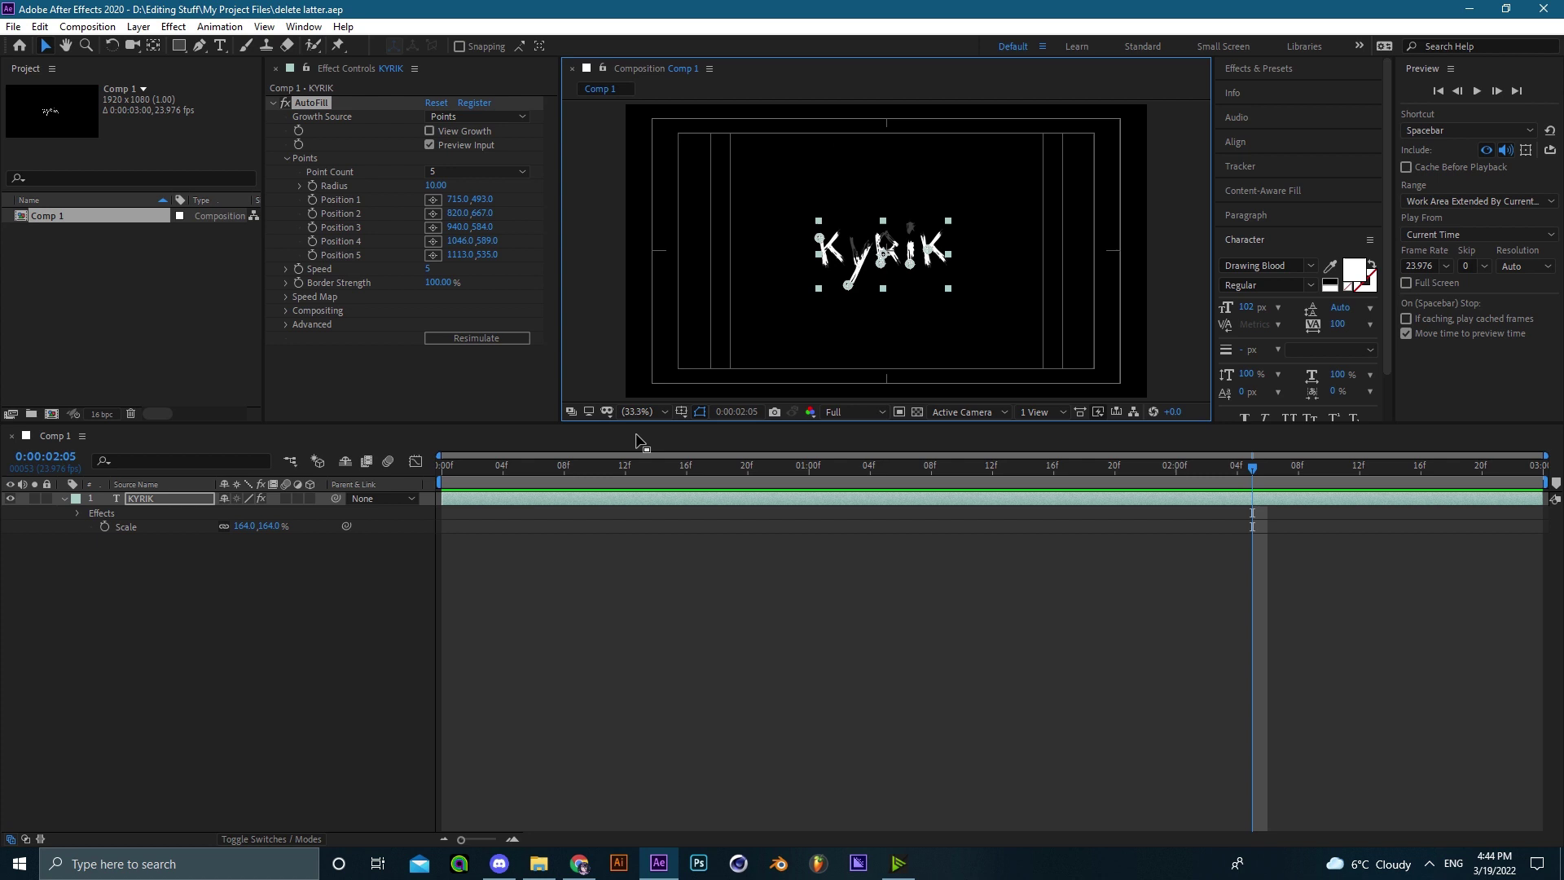
{"action": "left_click_drag", "start_coordinate": [439, 283], "coordinate": [437, 293]}
{"action": "key", "text": "ctrl+z"}
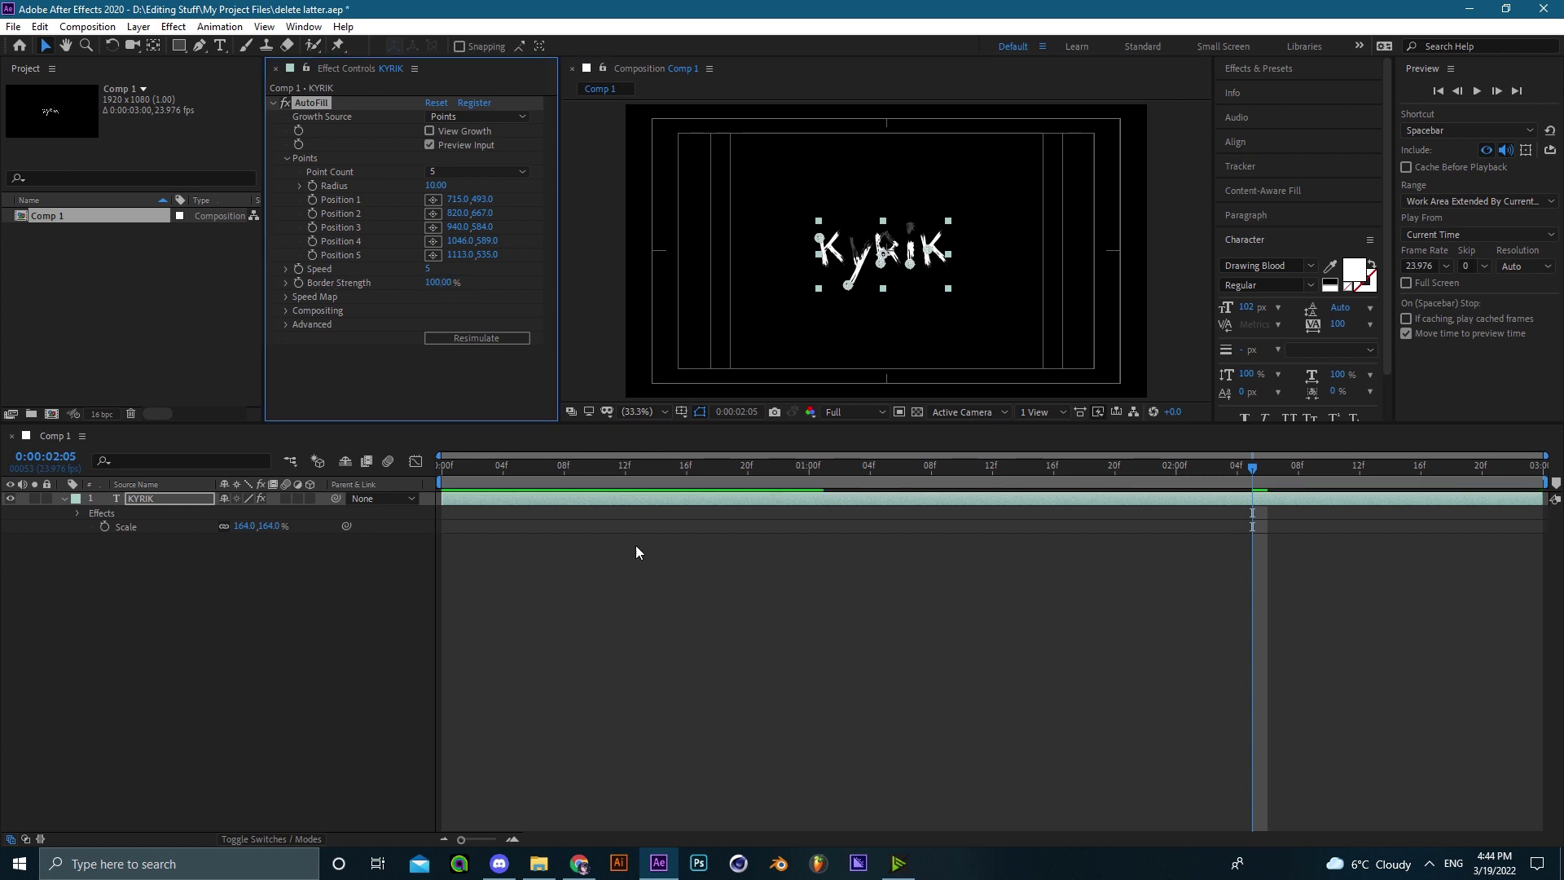
{"action": "left_click_drag", "start_coordinate": [613, 468], "coordinate": [442, 467]}
{"action": "key", "text": "space"}
- Set the AutoFill Speed to 10 and preview the faster fill from 0:00:00:20 with the text enlarged
{"action": "left_click", "coordinate": [661, 411]}
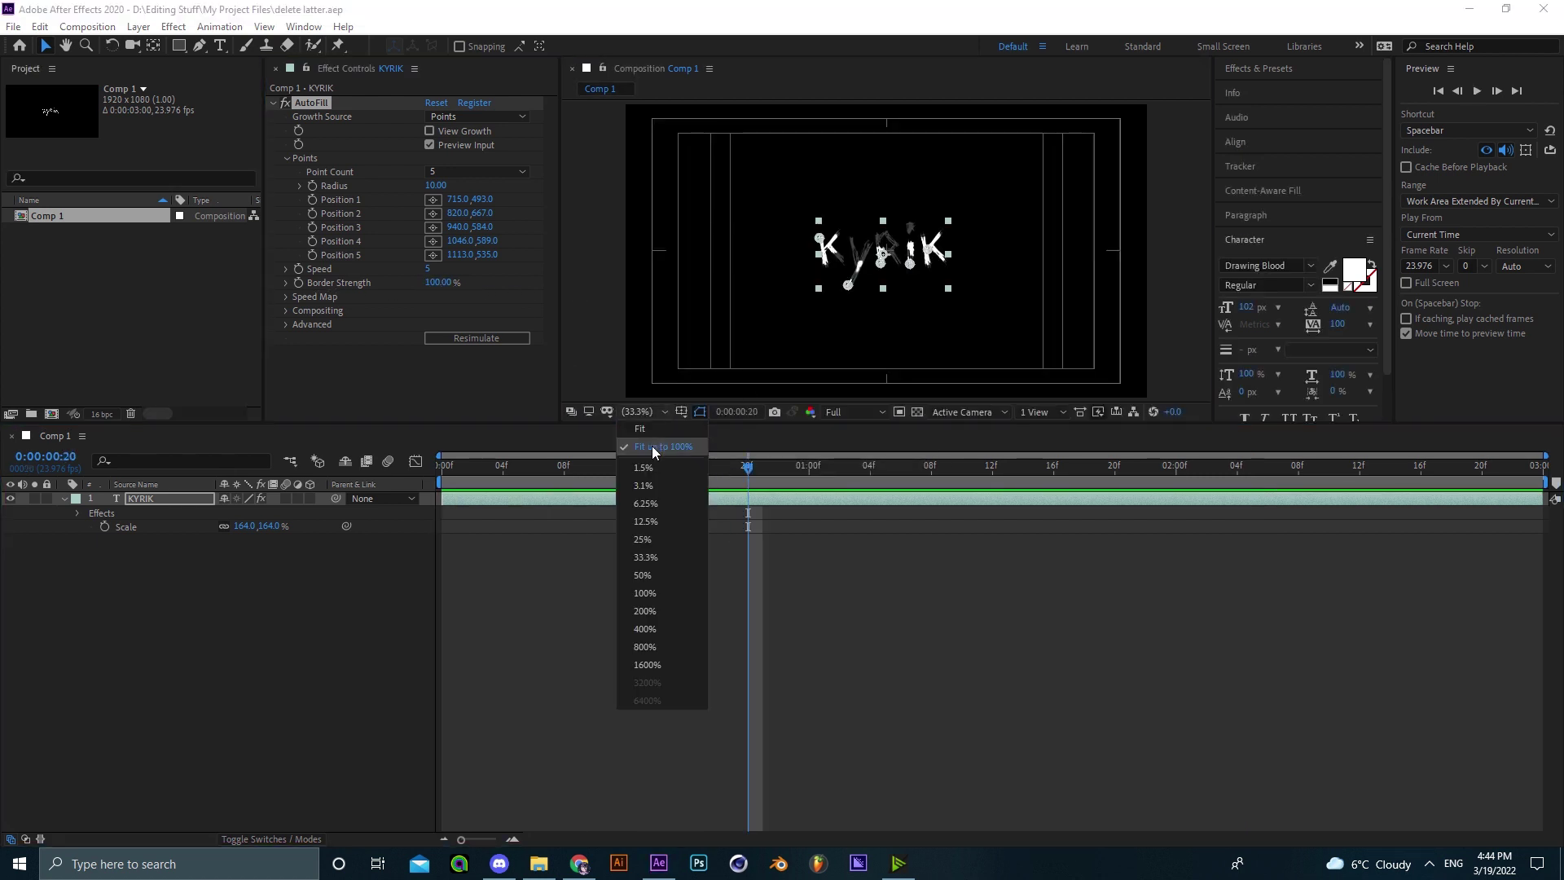
{"action": "left_click", "coordinate": [659, 619]}
{"action": "left_click", "coordinate": [432, 269]}
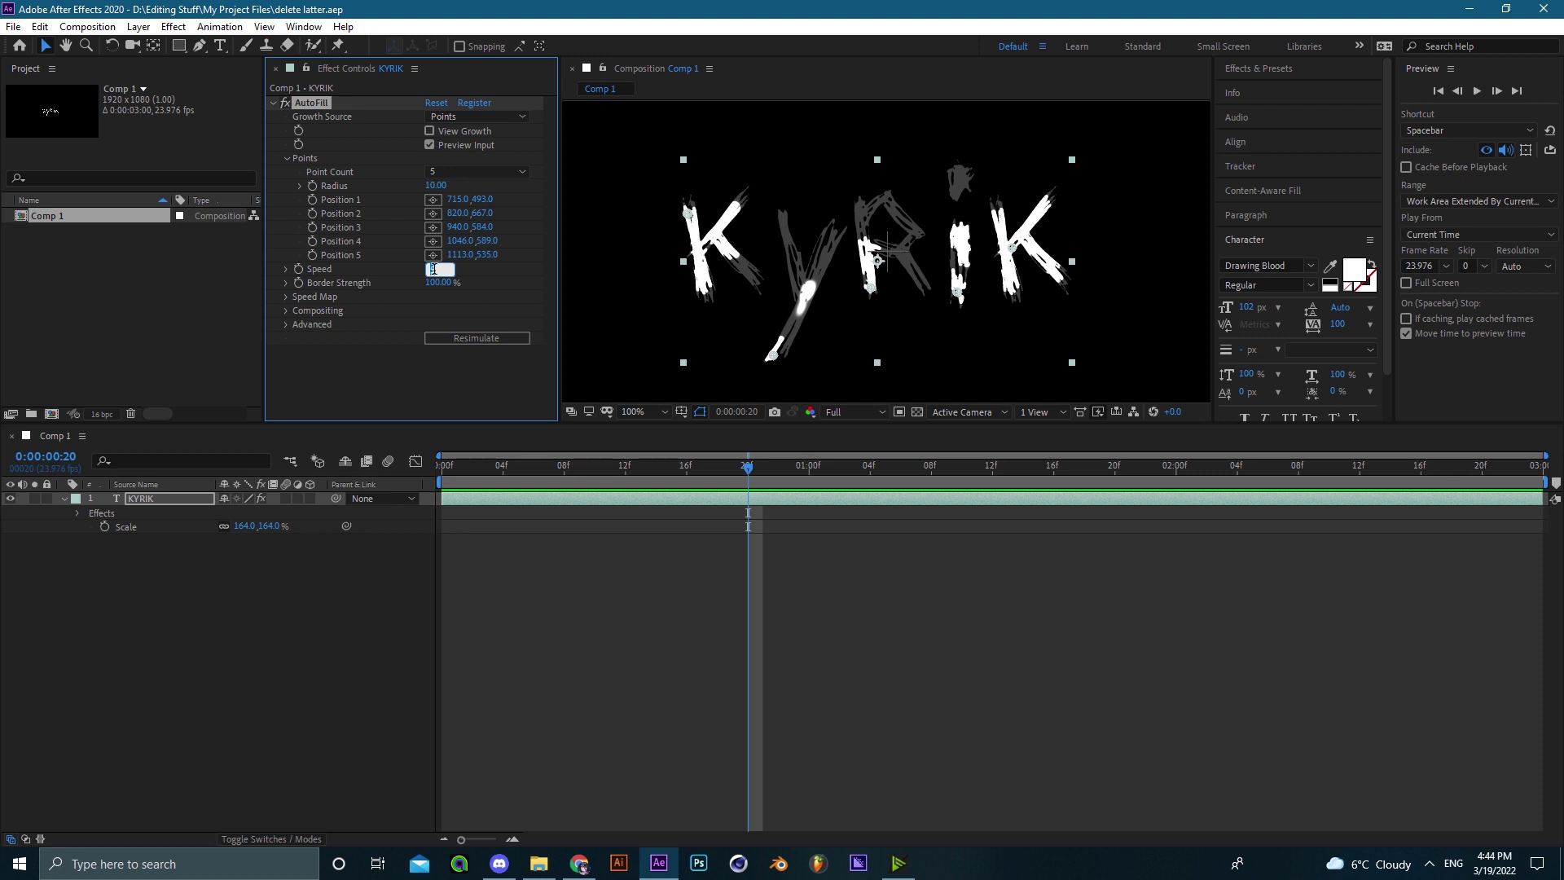
{"action": "key", "text": "Return"}
{"action": "key", "text": "space"}
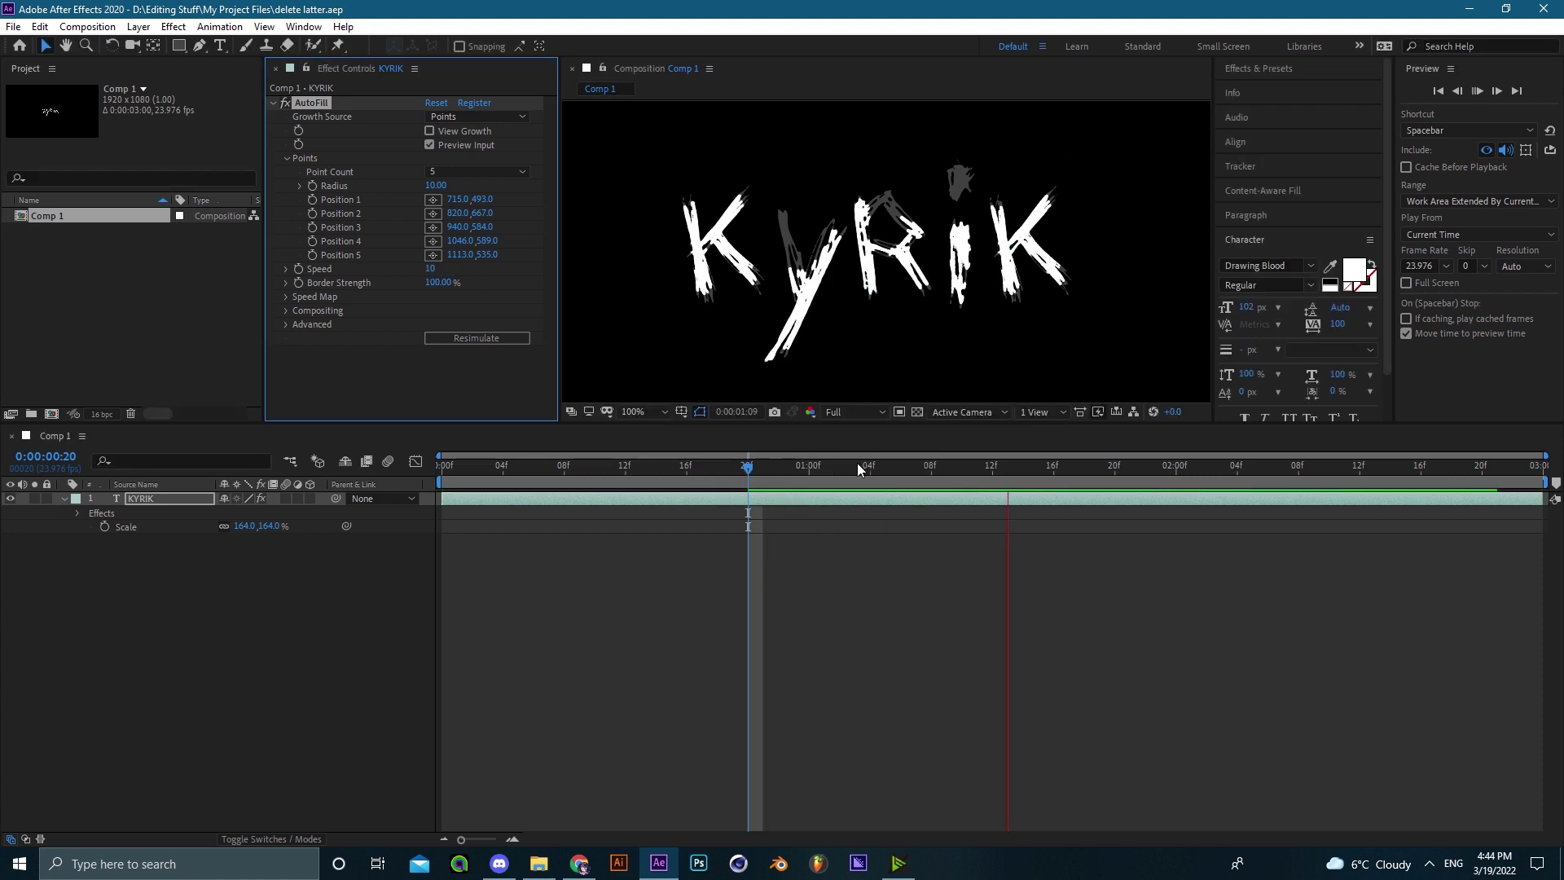
{"action": "key", "text": "space"}
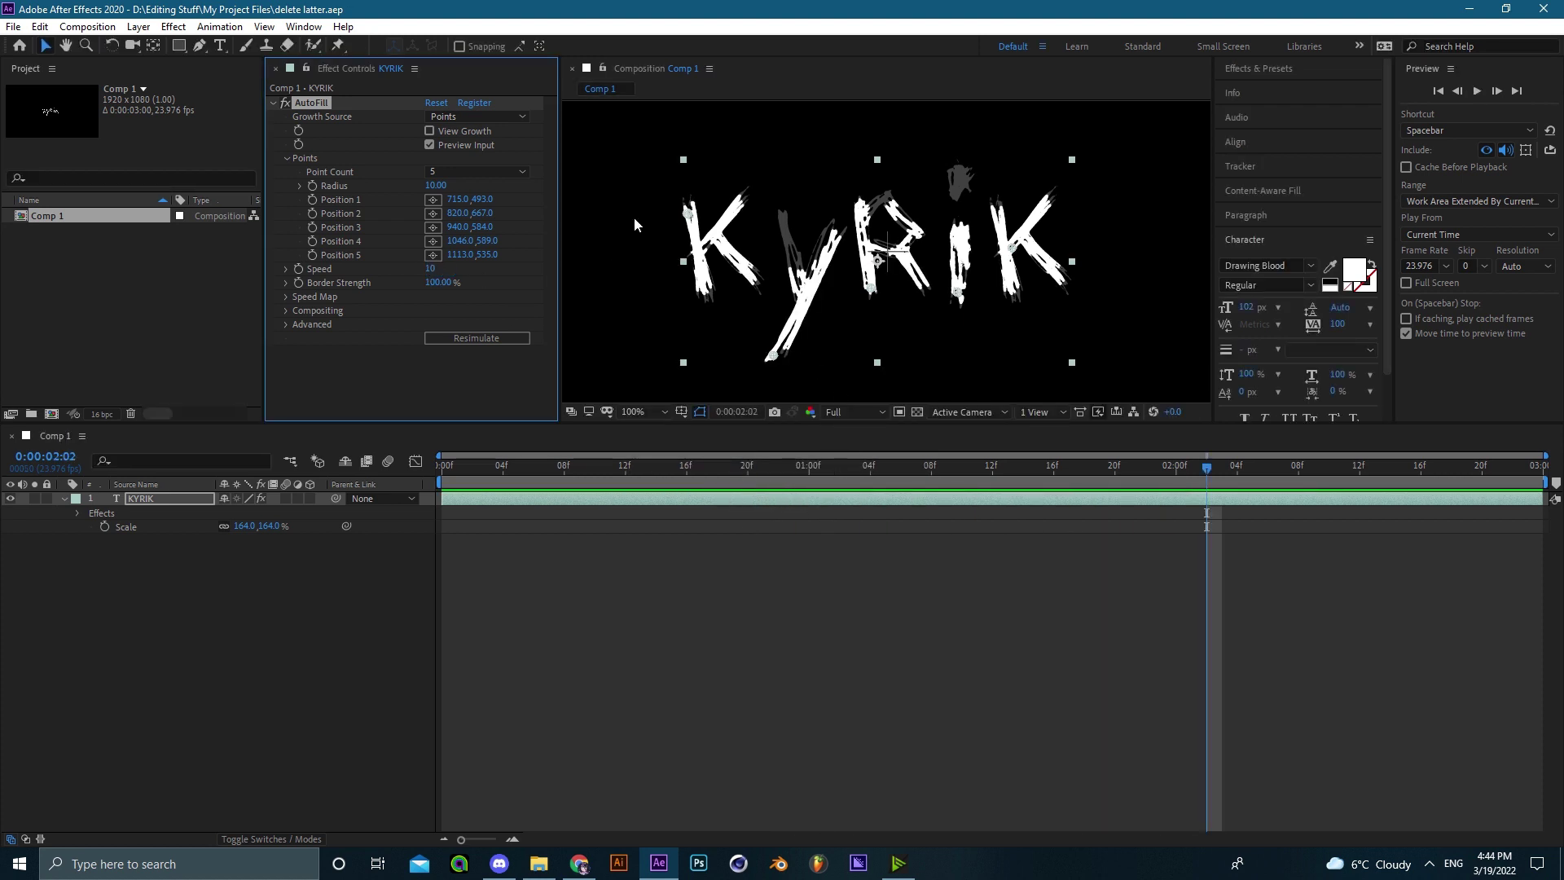
- Set the AutoFill Border Expand to 0.27, save the project and preview the fill from the first frame
{"action": "left_click", "coordinate": [286, 310]}
{"action": "scroll", "coordinate": [288, 338], "scroll_direction": "down", "scroll_amount": 1}
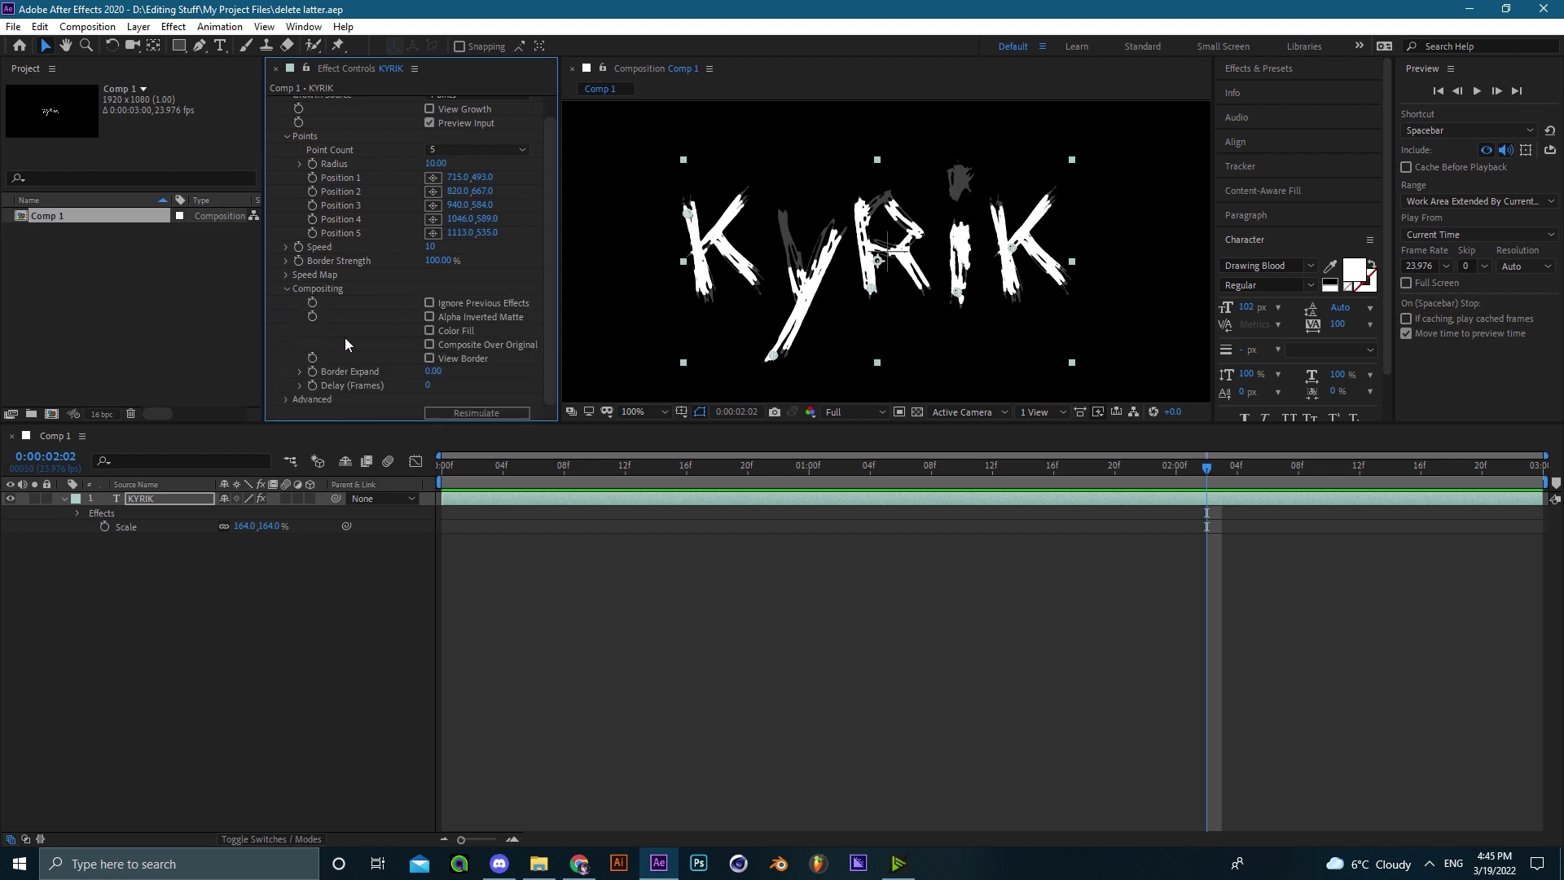
{"action": "left_click_drag", "start_coordinate": [511, 372], "coordinate": [450, 373]}
{"action": "key", "text": "ctrl+z"}
{"action": "key", "text": "ctrl+s"}
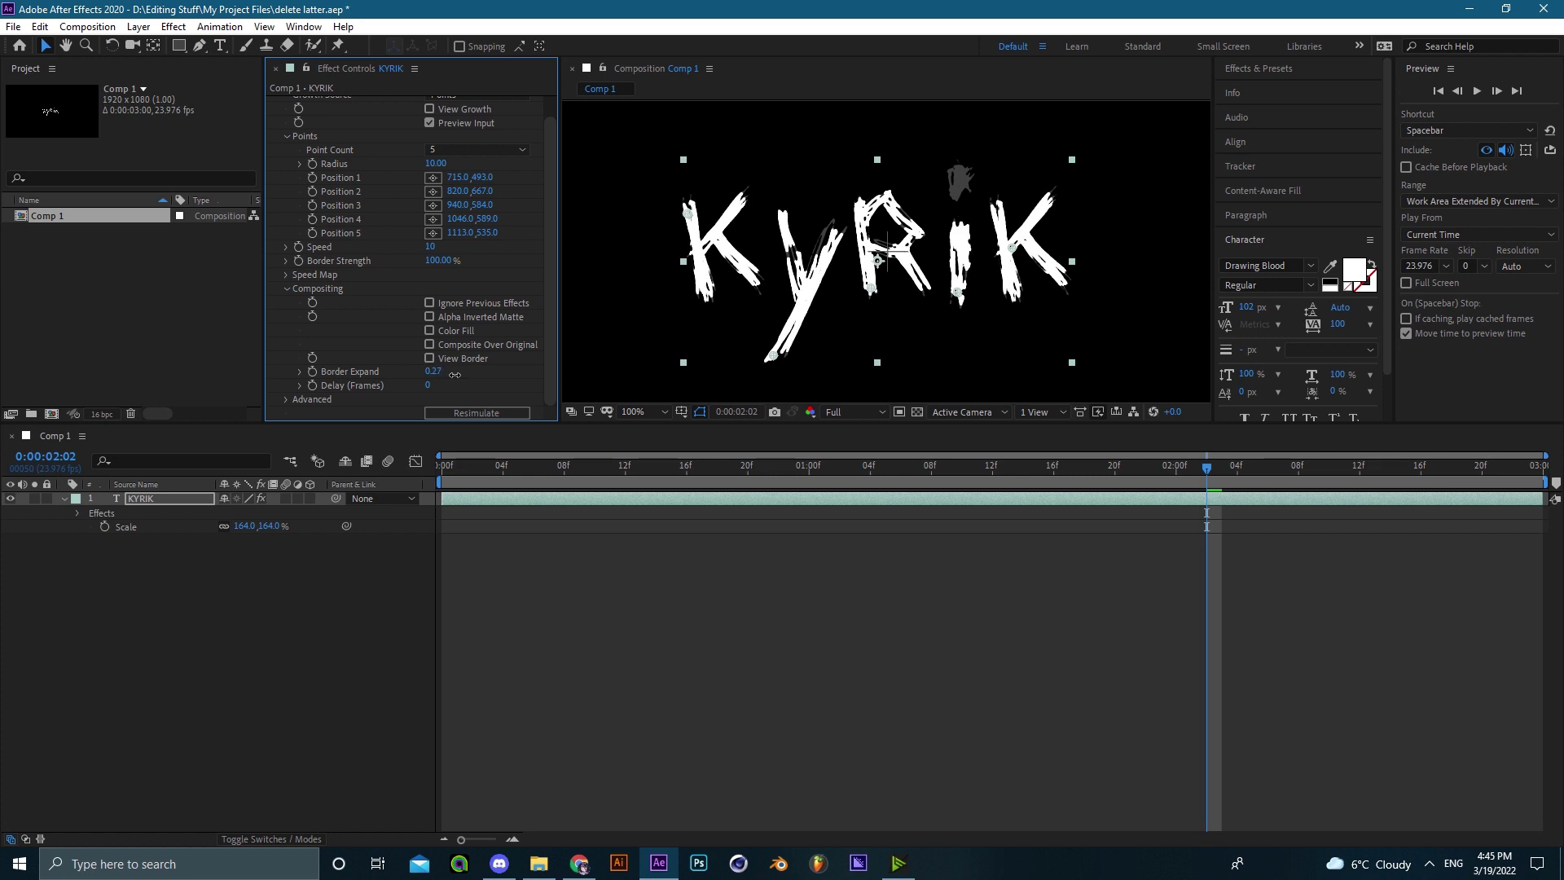
{"action": "key", "text": "ctrl+s"}
{"action": "key", "text": "Home"}
{"action": "key", "text": "space"}
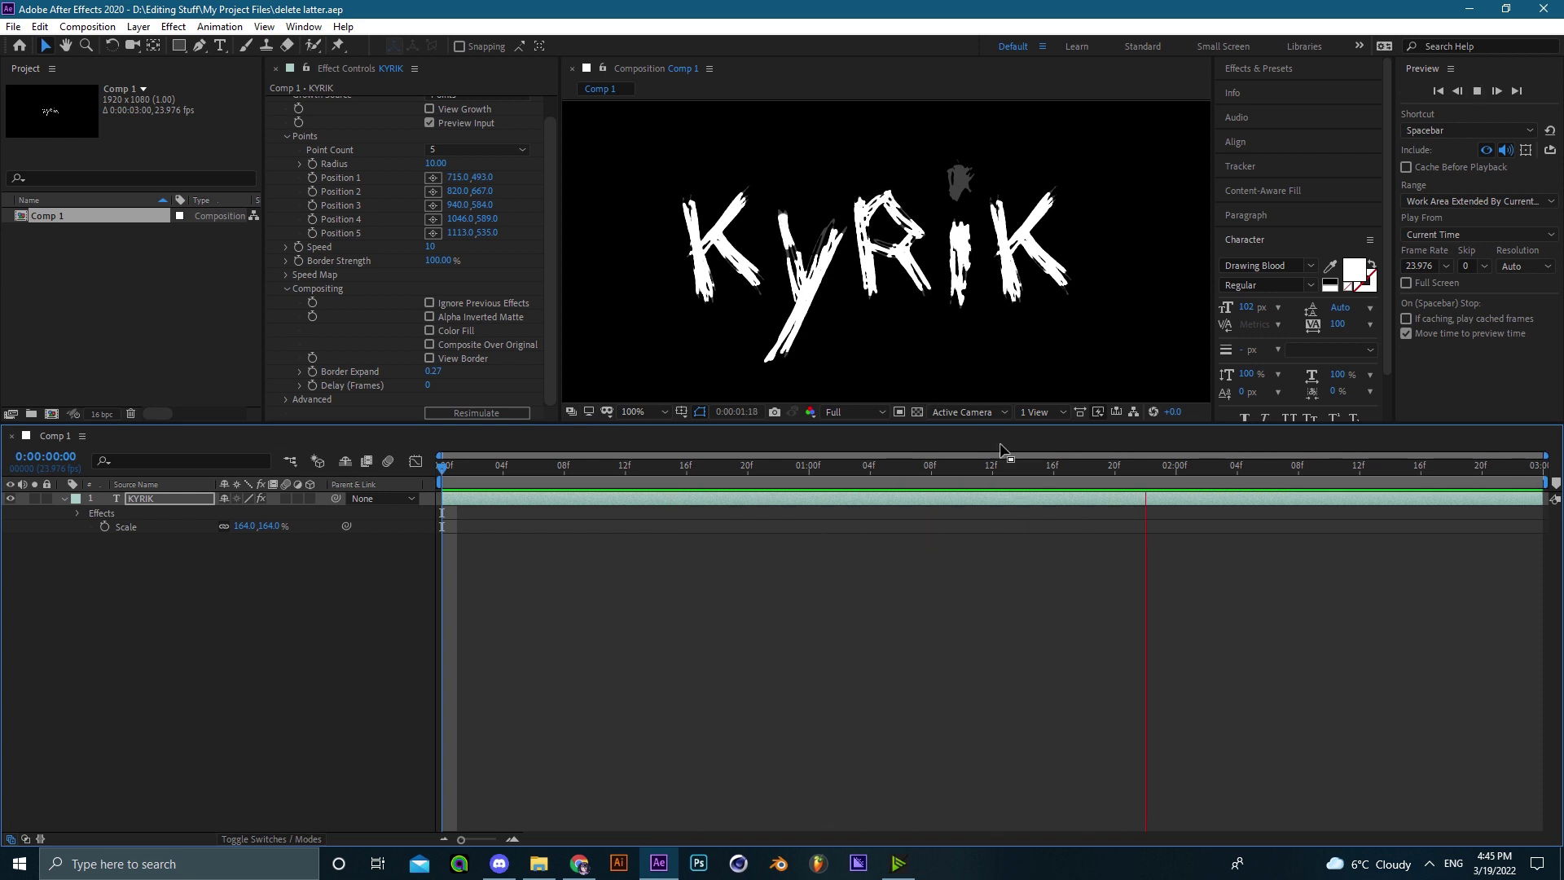
{"action": "left_click_drag", "start_coordinate": [1009, 477], "coordinate": [1025, 373]}
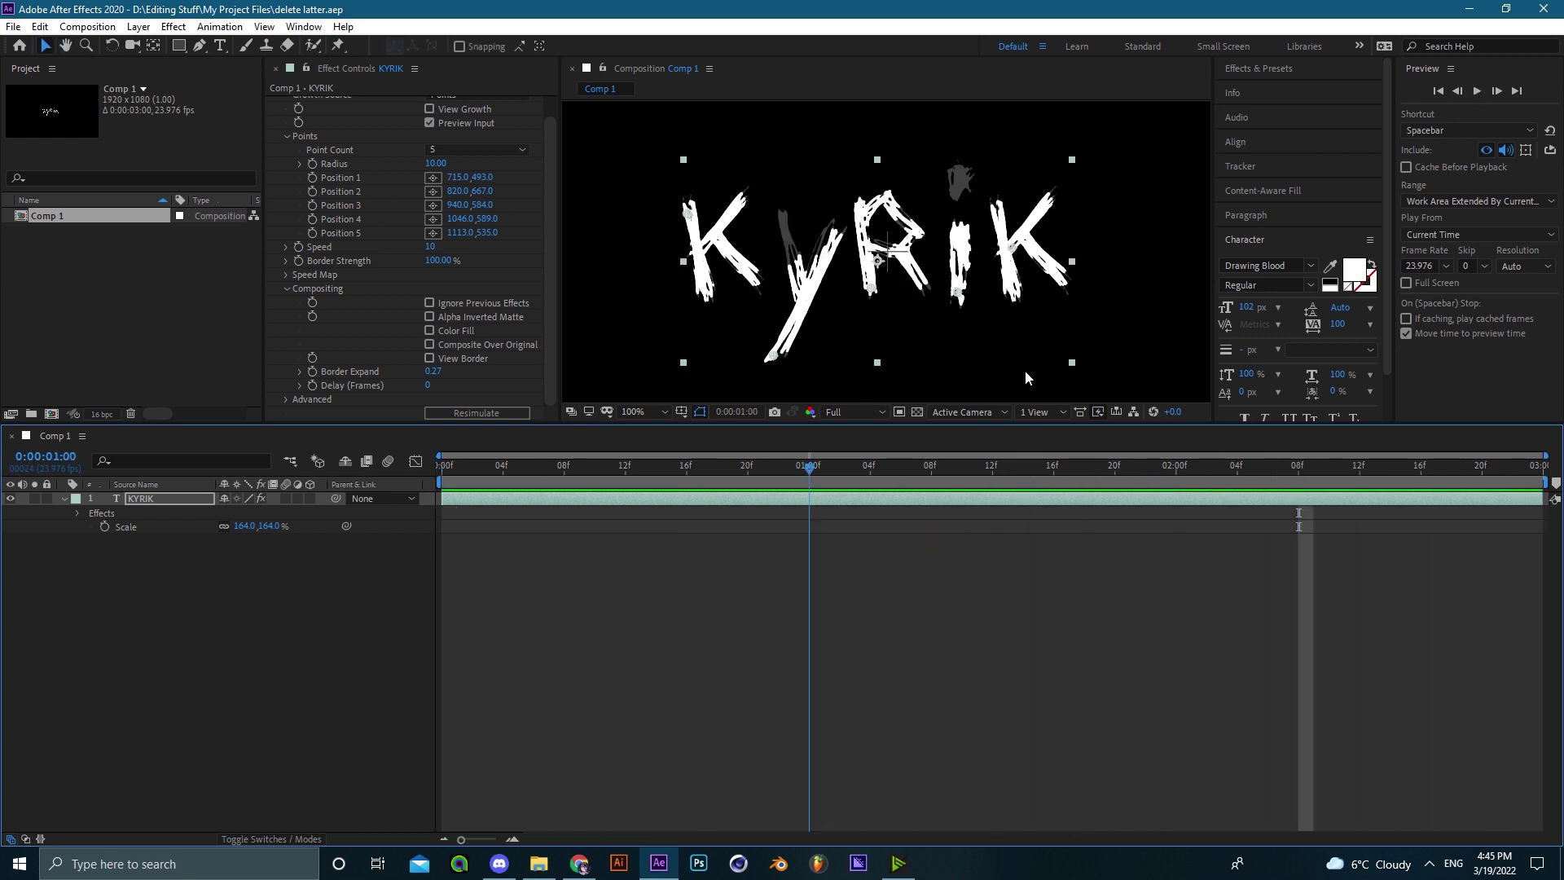
- Move AutoFill growth Position 4 to 1046, 487 and turn on View Growth
{"action": "mouse_move", "coordinate": [486, 220]}
{"action": "left_mouse_down"}
{"action": "mouse_move", "coordinate": [374, 220]}
{"action": "mouse_move", "coordinate": [439, 200]}
{"action": "mouse_move", "coordinate": [423, 202]}
{"action": "left_mouse_up"}
{"action": "scroll", "coordinate": [373, 224], "scroll_direction": "up", "scroll_amount": 1}
{"action": "left_click", "coordinate": [429, 131]}
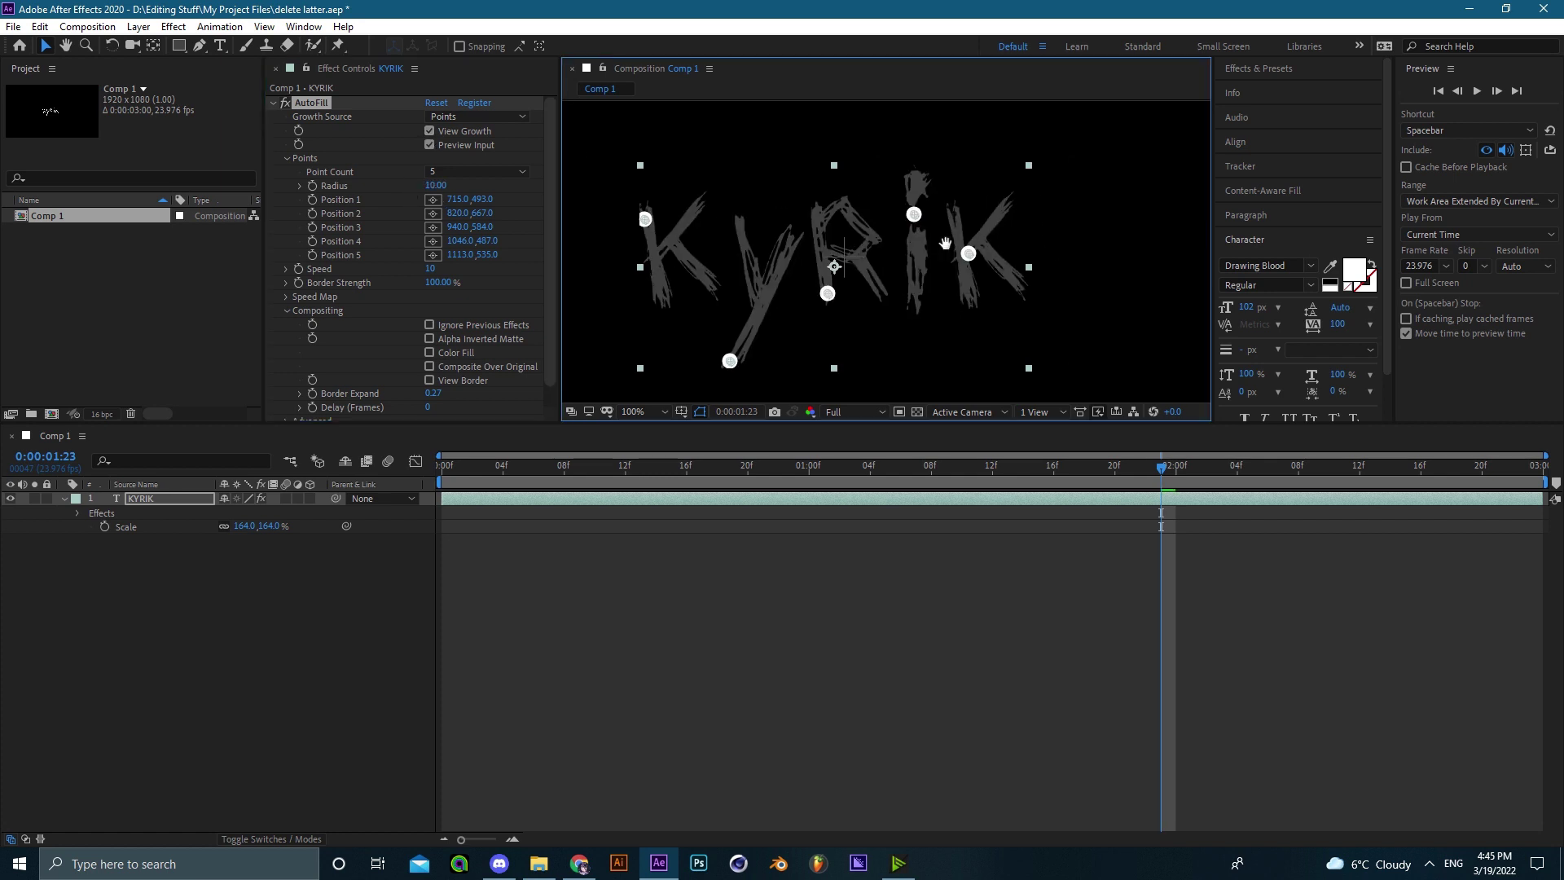
- Try an AutoFill point Radius of 3 with the growth points around the i enlarged
{"action": "scroll", "coordinate": [943, 198], "scroll_direction": "up", "scroll_amount": 4}
{"action": "left_click_drag", "start_coordinate": [1024, 129], "coordinate": [851, 264]}
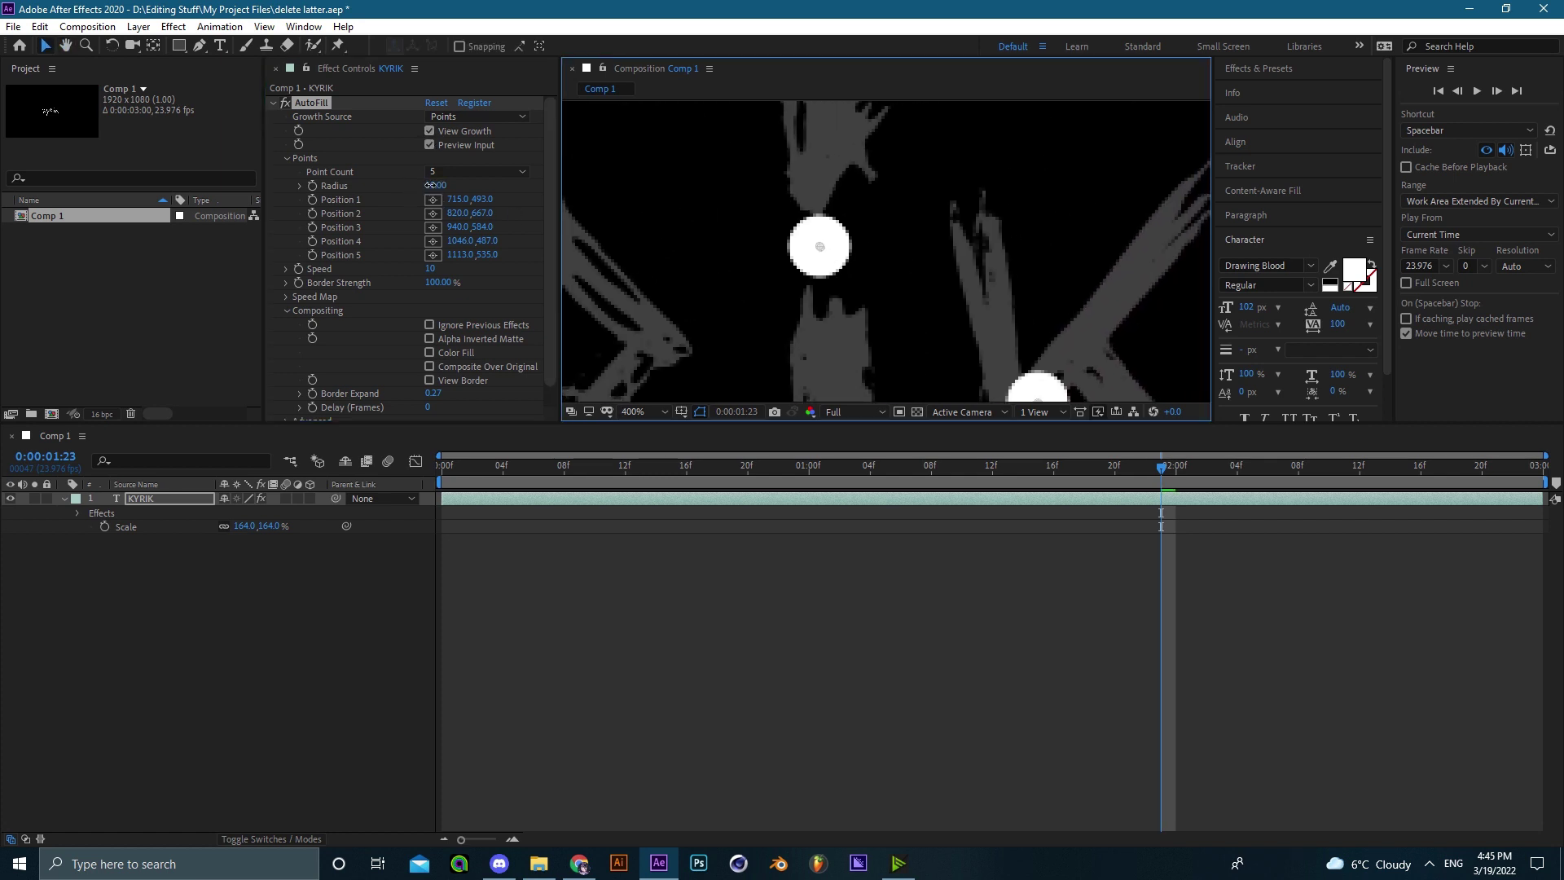
{"action": "left_click_drag", "start_coordinate": [431, 188], "coordinate": [420, 192]}
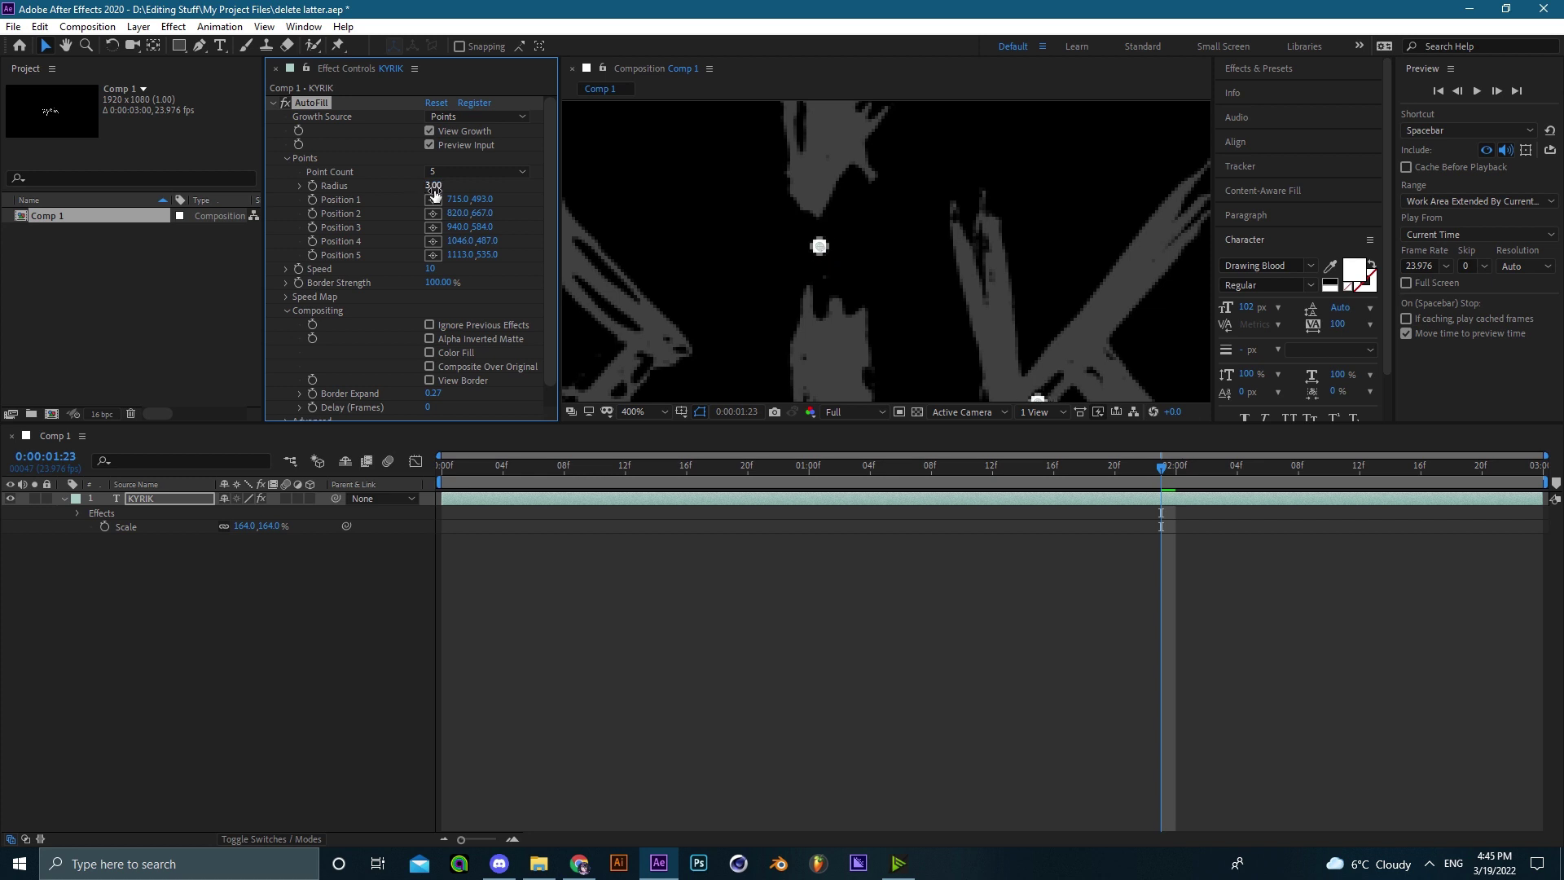
{"action": "scroll", "coordinate": [852, 269], "scroll_direction": "down", "scroll_amount": 2}
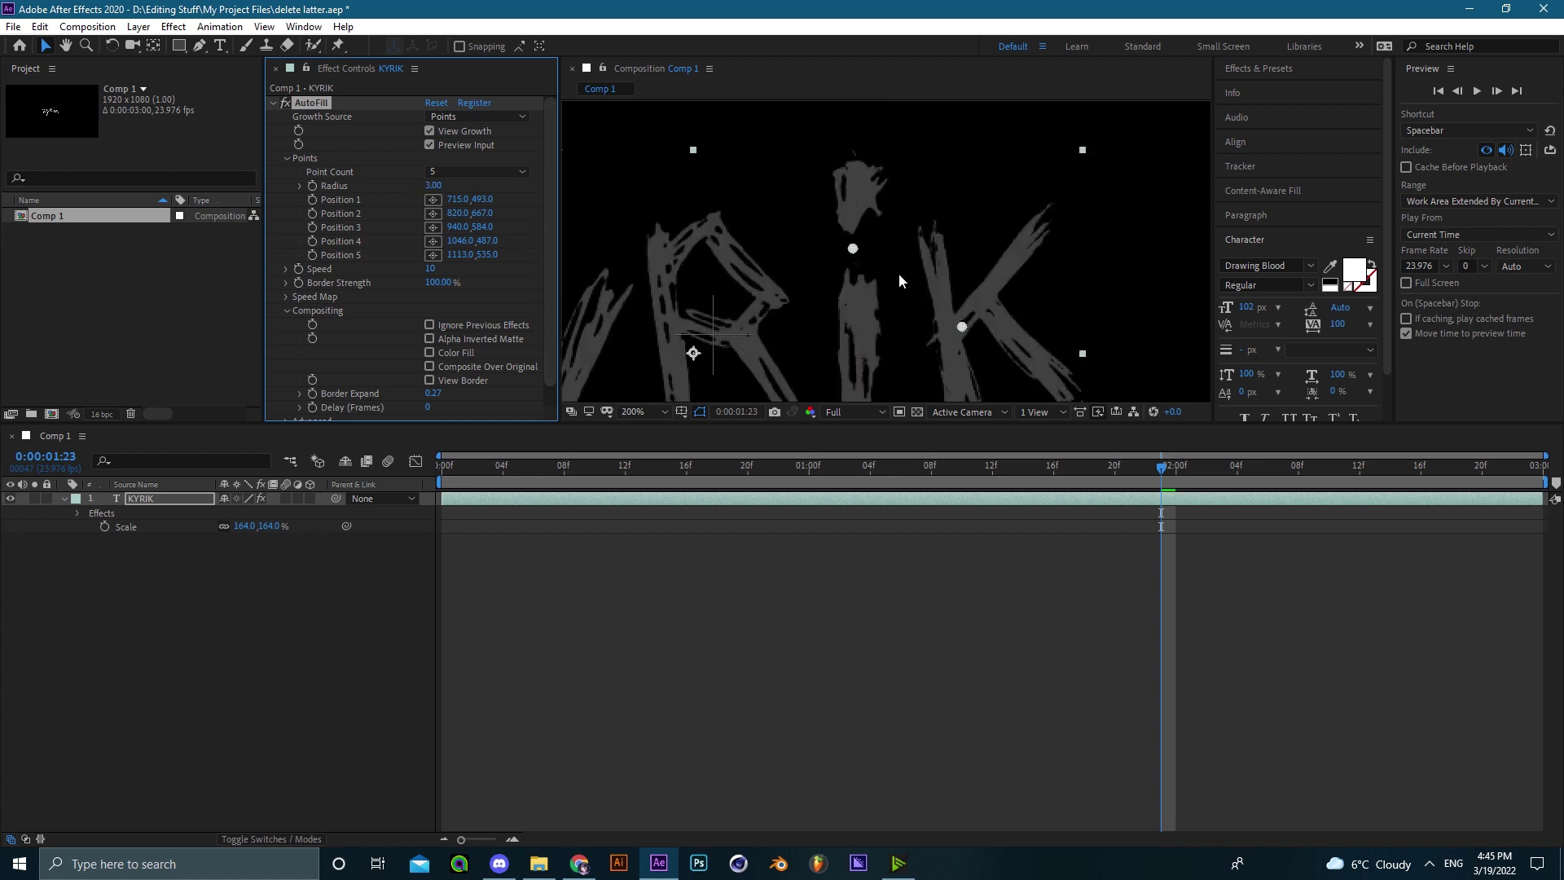
- Set the AutoFill point Radius to 21 and check the growth points across the whole word
{"action": "left_click_drag", "start_coordinate": [432, 185], "coordinate": [459, 196]}
{"action": "scroll", "coordinate": [761, 248], "scroll_direction": "down", "scroll_amount": 2}
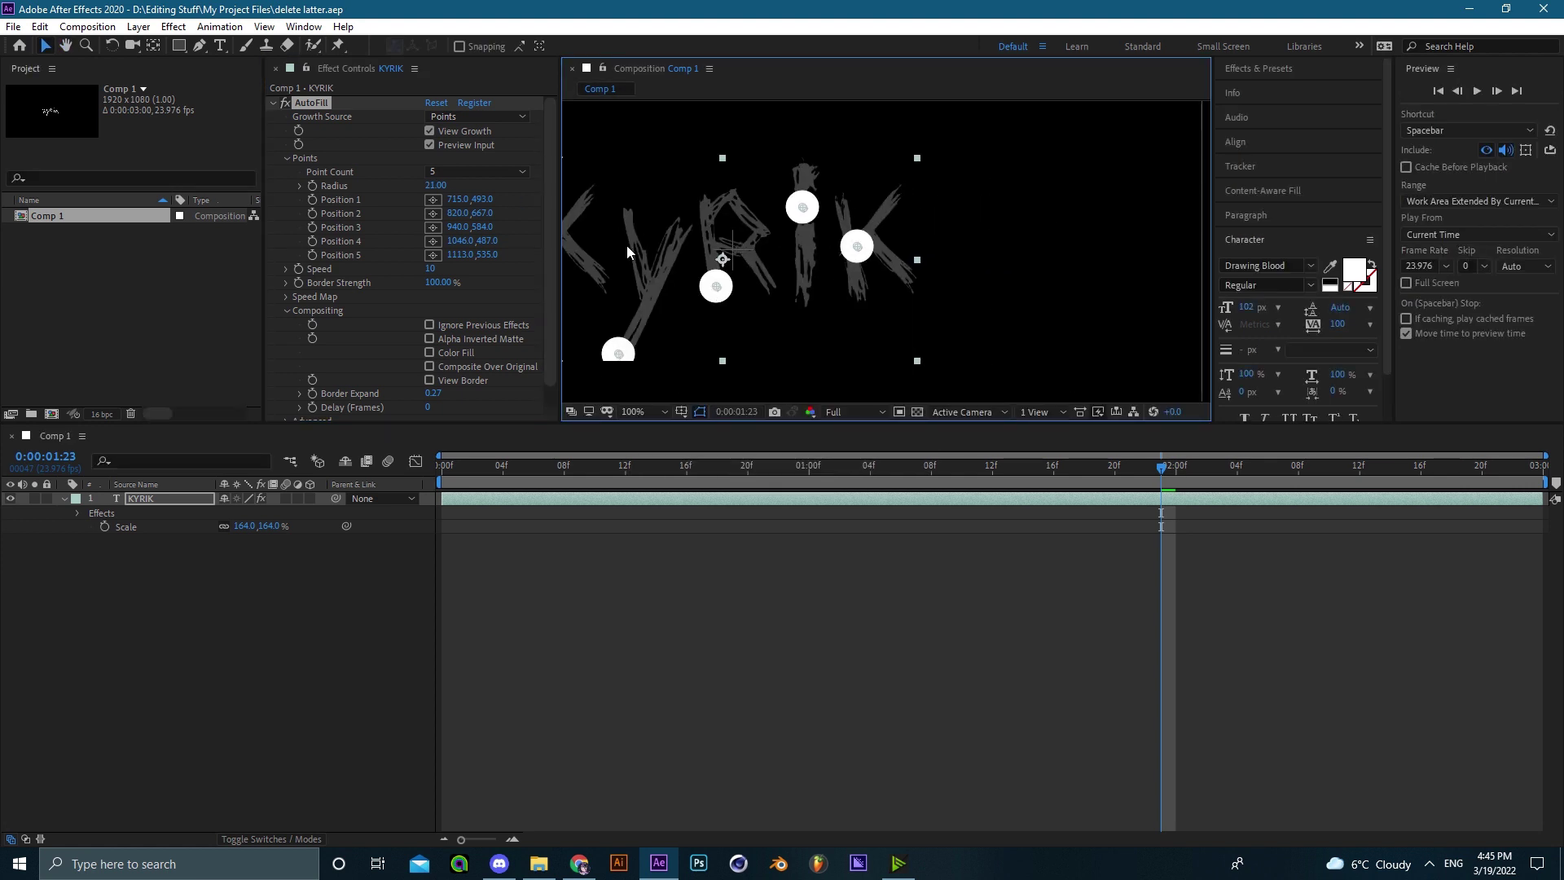
{"action": "left_click", "coordinate": [643, 411]}
{"action": "left_click", "coordinate": [656, 446]}
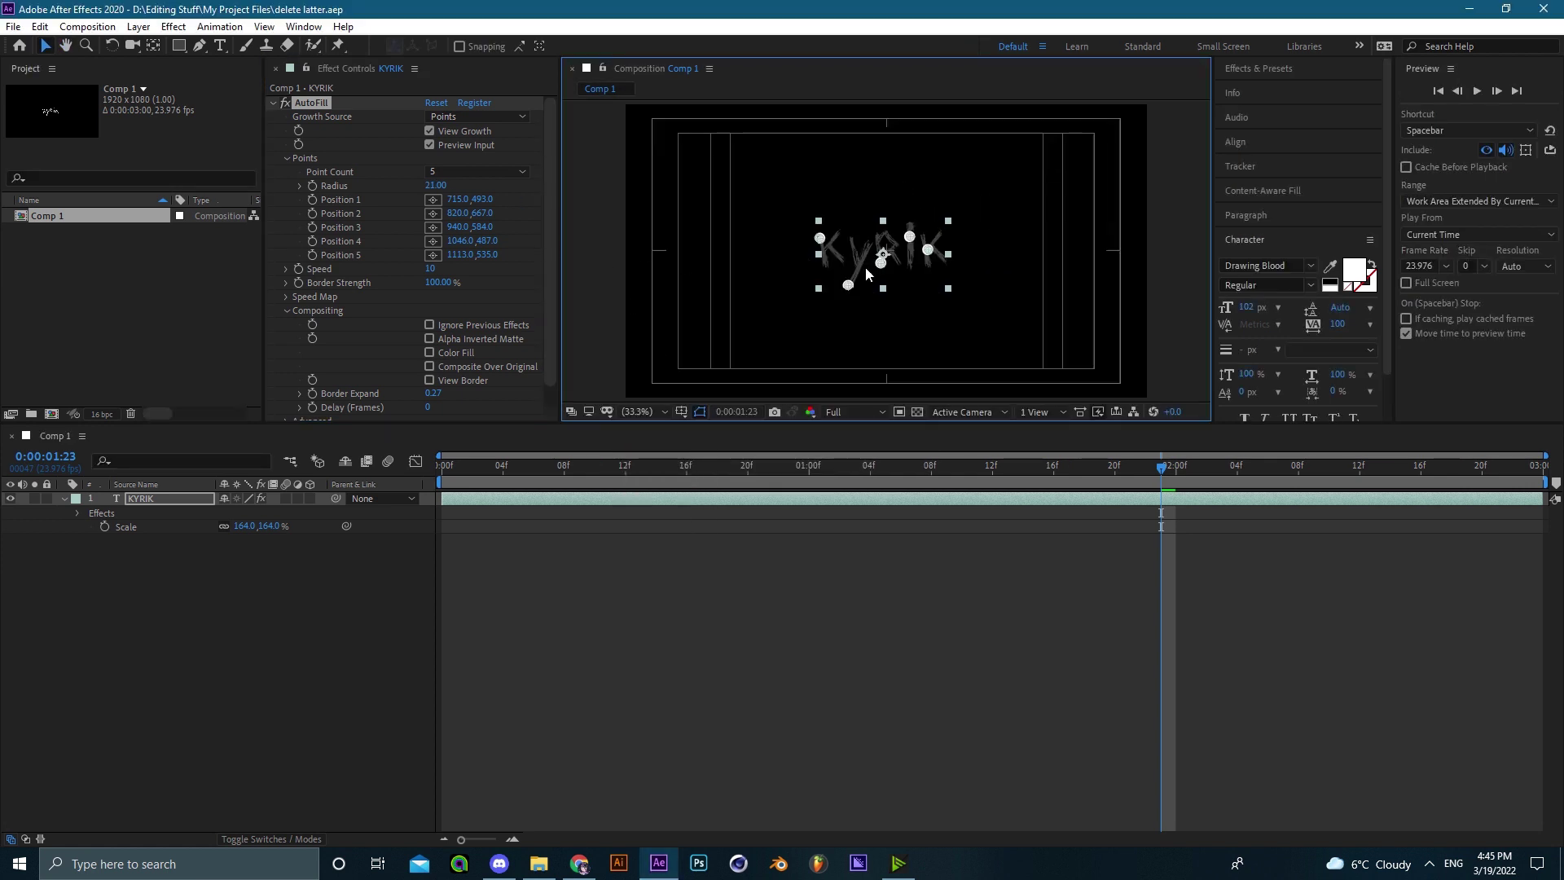
{"action": "scroll", "coordinate": [853, 269], "scroll_direction": "up", "scroll_amount": 3}
{"action": "scroll", "coordinate": [902, 262], "scroll_direction": "up", "scroll_amount": 1}
{"action": "scroll", "coordinate": [868, 285], "scroll_direction": "down", "scroll_amount": 1}
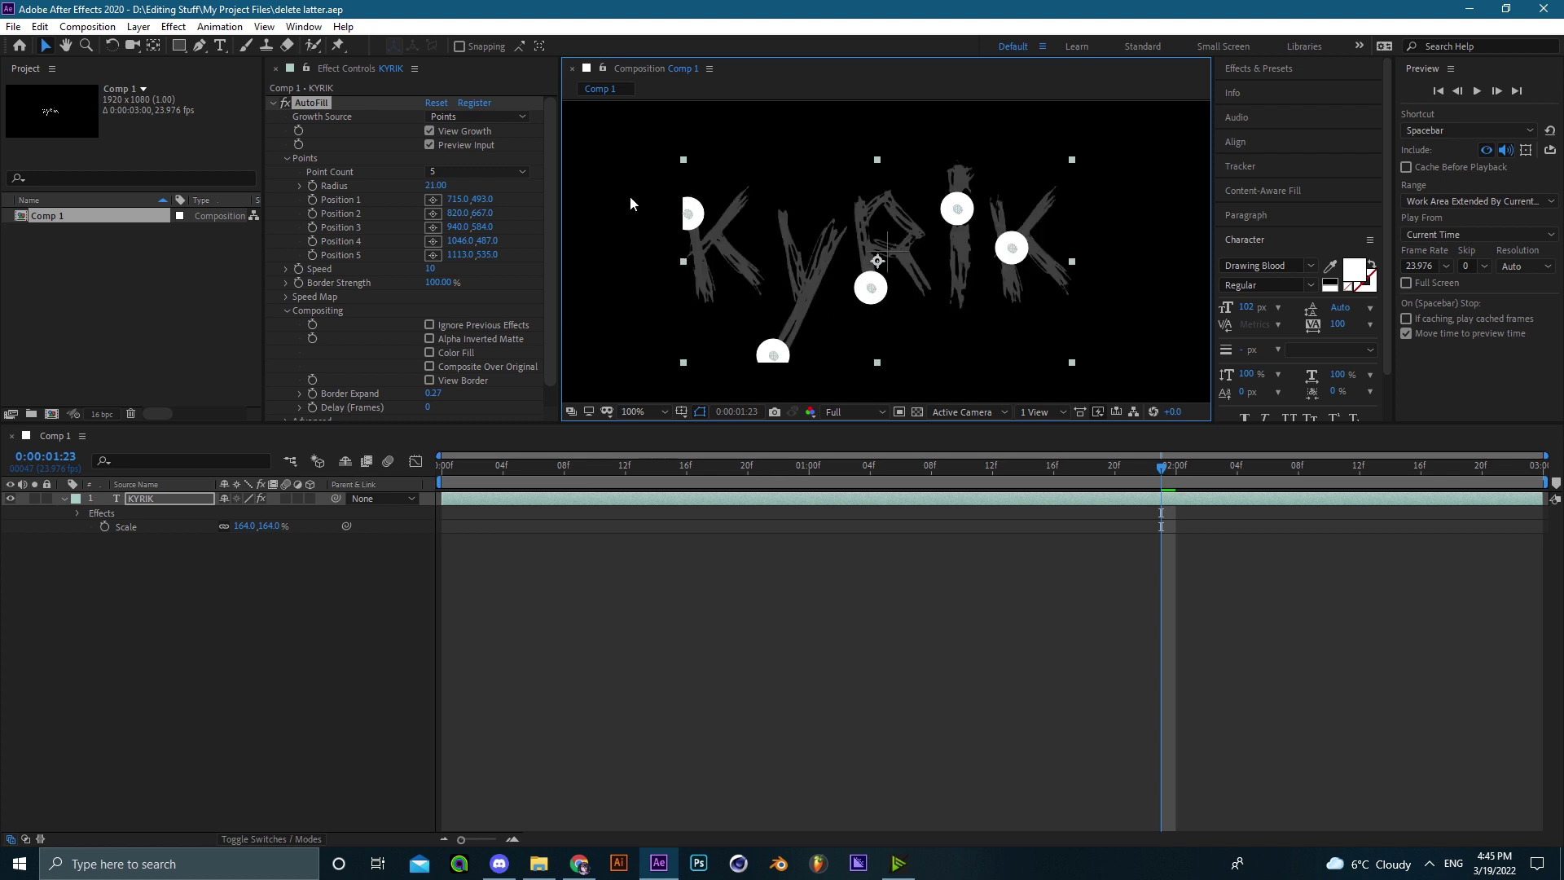
{"action": "scroll", "coordinate": [400, 119], "scroll_direction": "down", "scroll_amount": 1}
{"action": "scroll", "coordinate": [428, 138], "scroll_direction": "up", "scroll_amount": 1}
- Turn off View Growth and Preview Input, and preview the fill from the first frame
{"action": "left_click", "coordinate": [429, 131]}
{"action": "left_click", "coordinate": [429, 145]}
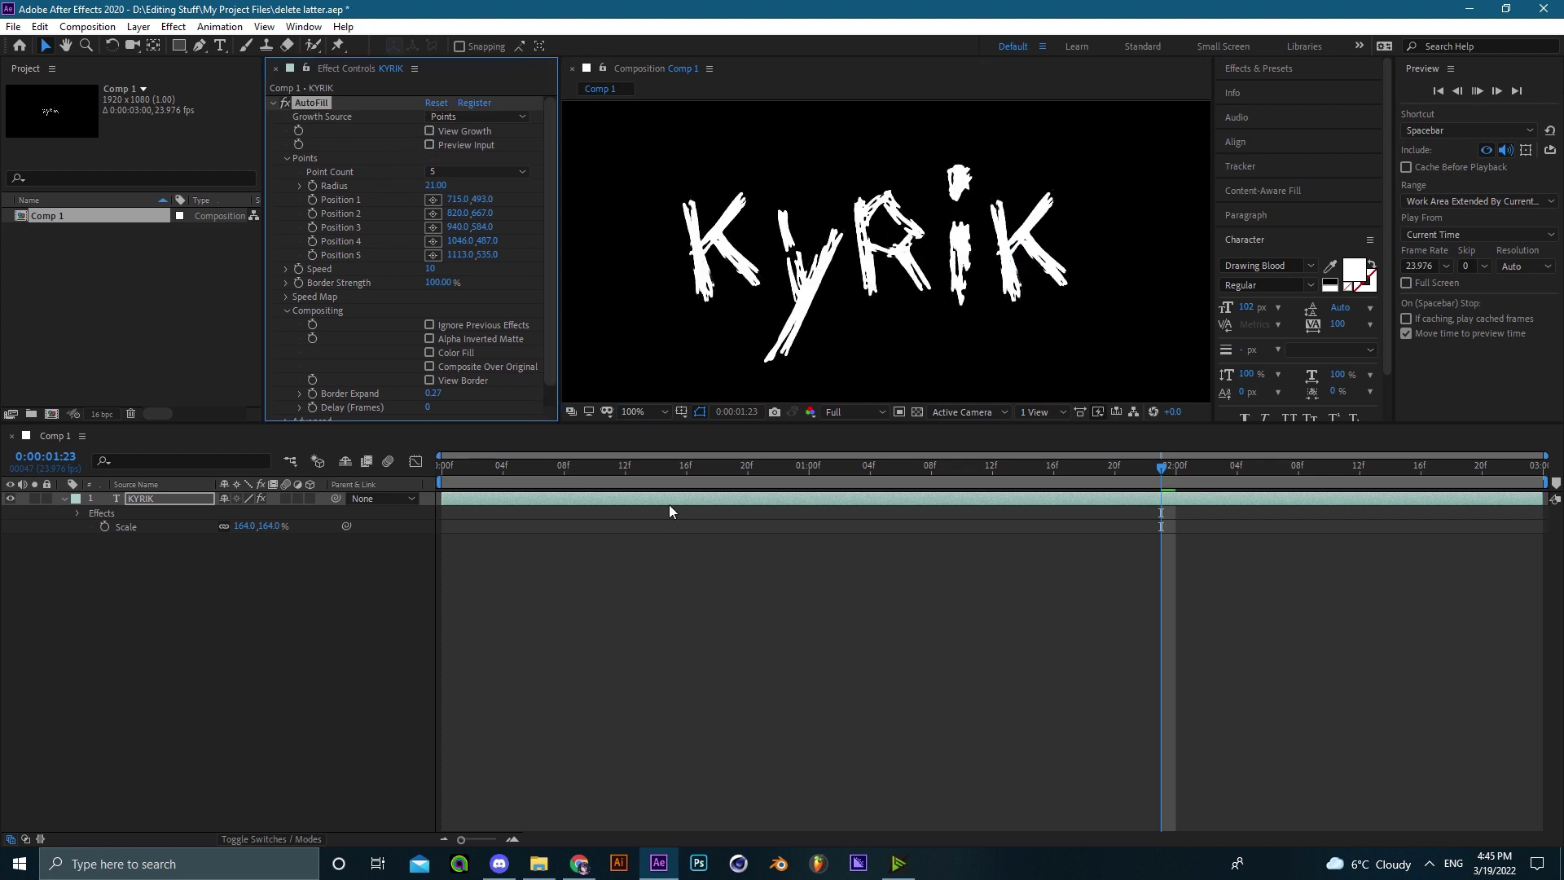
{"action": "key", "text": "Home"}
{"action": "key", "text": "space"}
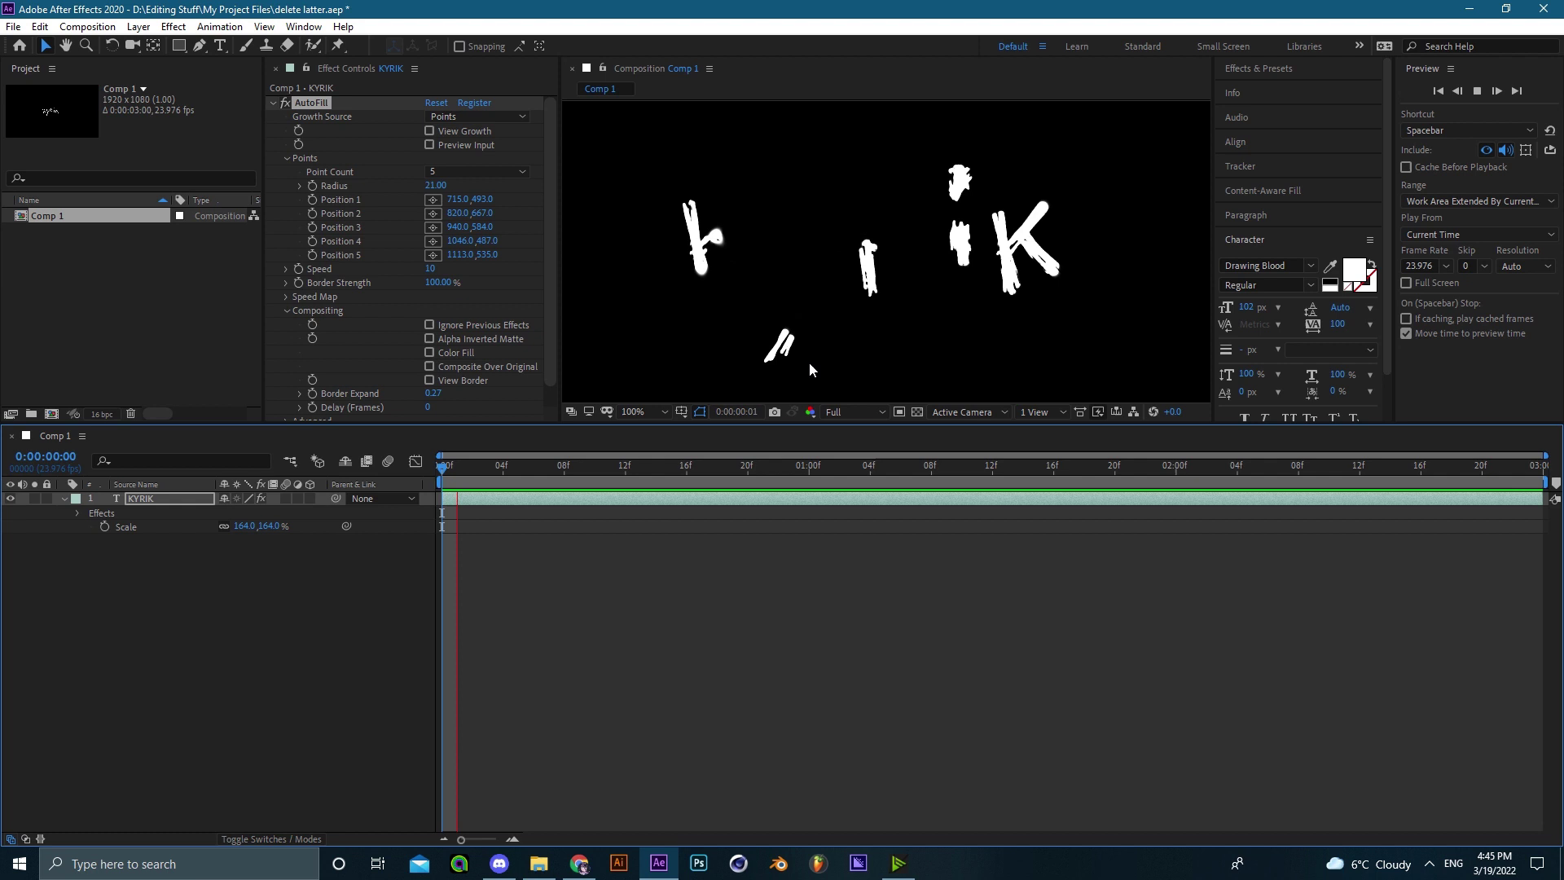
- Go to 0:00:02:02 and examine the filled text at several magnifications
{"action": "left_click_drag", "start_coordinate": [456, 465], "coordinate": [1206, 436]}
{"action": "left_click", "coordinate": [639, 411]}
{"action": "left_click", "coordinate": [640, 562]}
{"action": "scroll", "coordinate": [852, 290], "scroll_direction": "down", "scroll_amount": 1}
{"action": "left_click_drag", "start_coordinate": [742, 333], "coordinate": [768, 345]}
{"action": "left_click", "coordinate": [640, 411]}
{"action": "left_click", "coordinate": [644, 521]}
{"action": "key", "text": "v"}
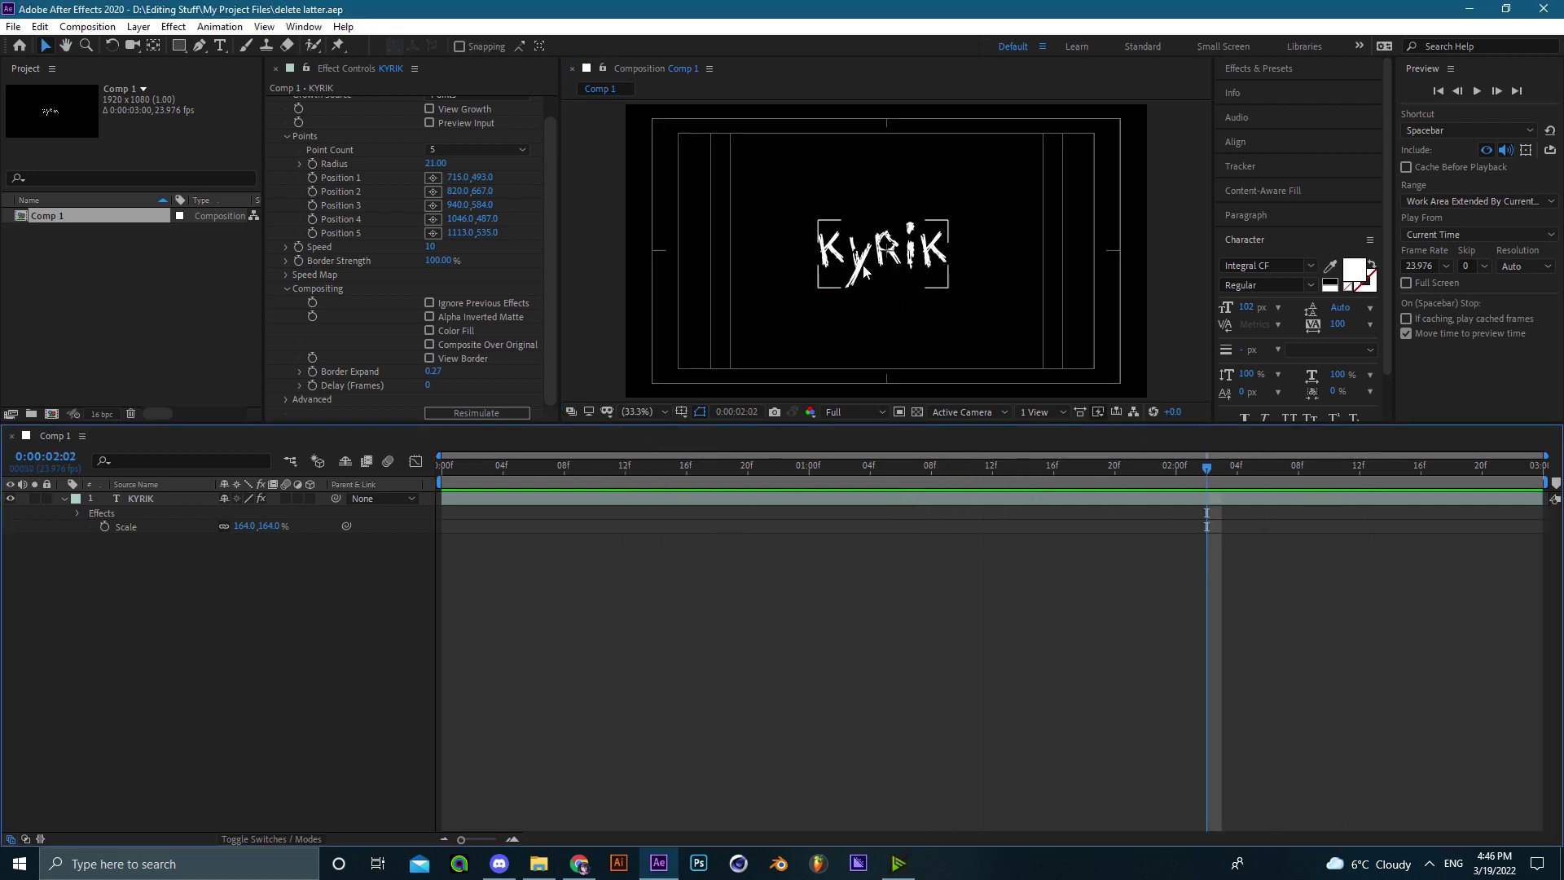
{"action": "key", "text": "slash"}
- Duplicate the text layer, preview the stacked fills from the first frame and save the project
{"action": "left_click", "coordinate": [625, 496]}
{"action": "key", "text": "ctrl+d"}
{"action": "key", "text": "space"}
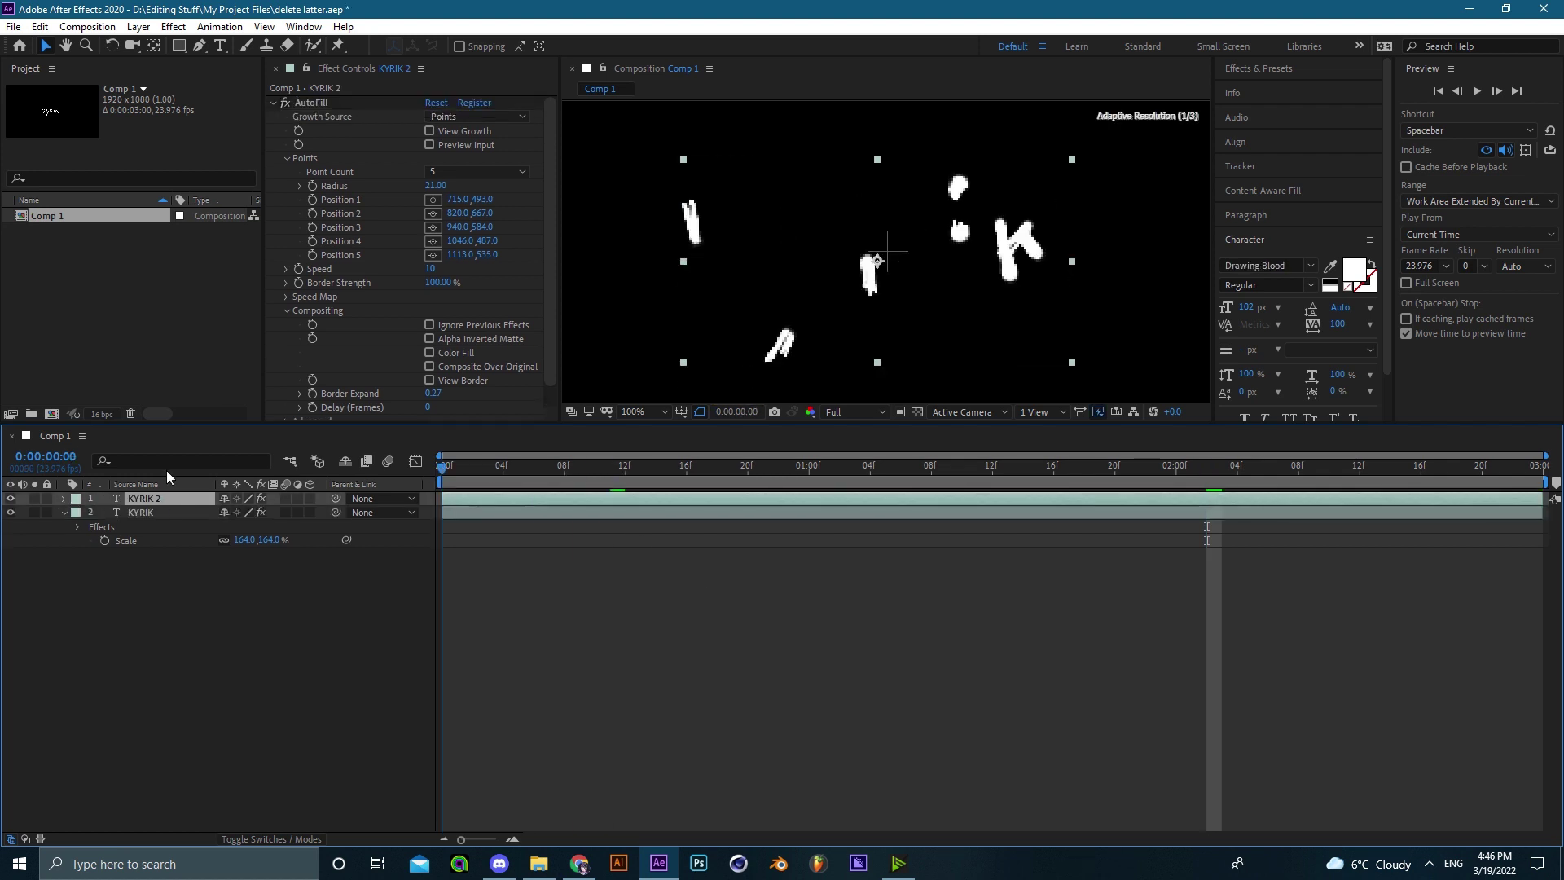
{"action": "key", "text": "space"}
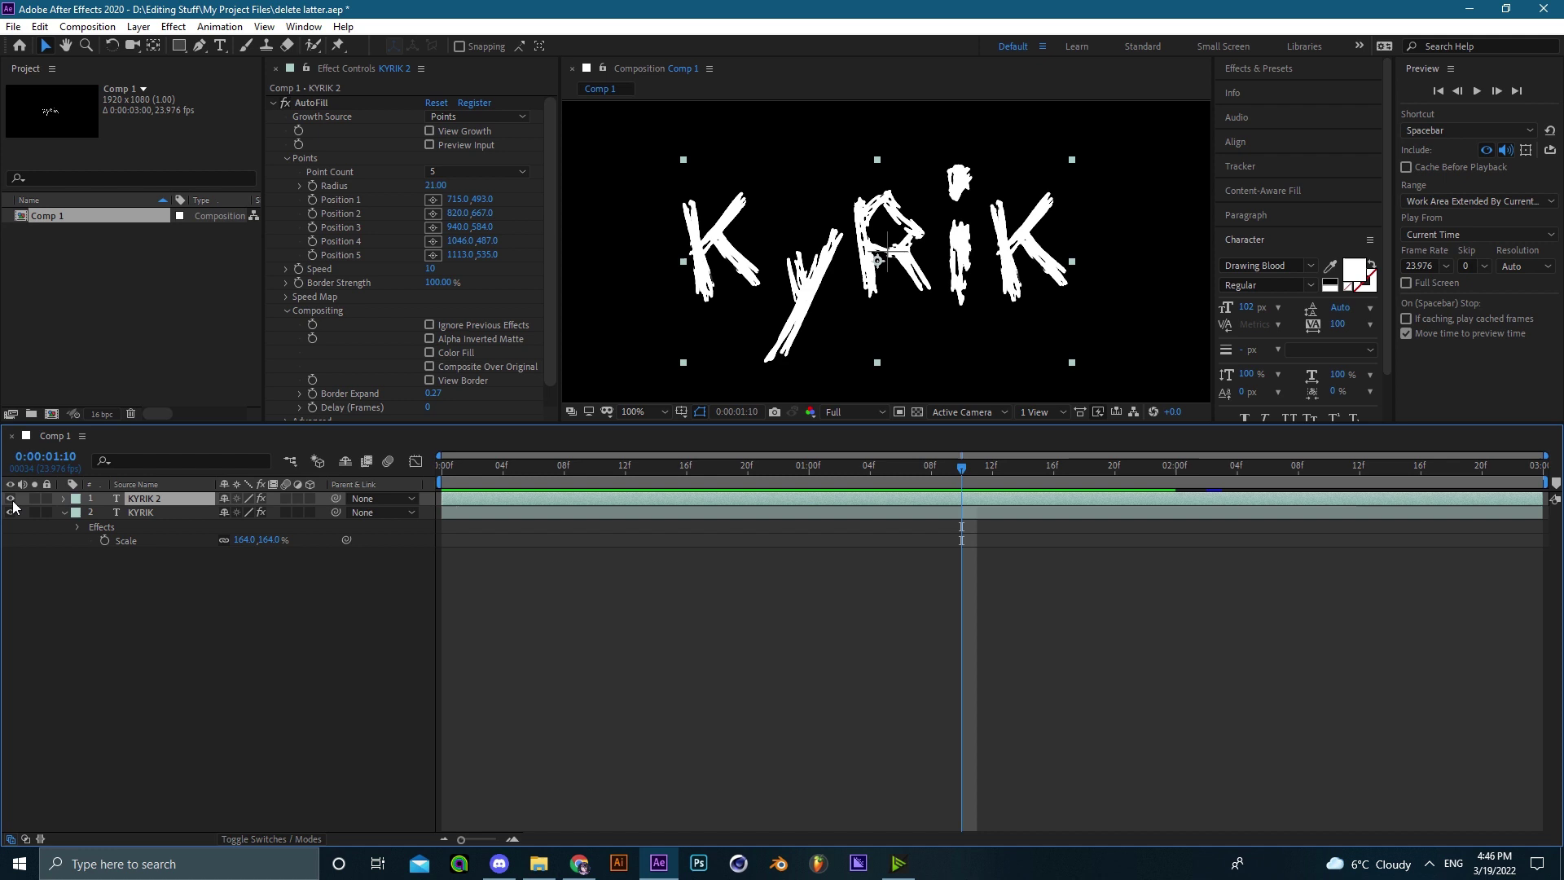
{"action": "left_click", "coordinate": [451, 525]}
{"action": "key", "text": "ctrl+s"}
- Set the duplicate text layer's fill color to red FF0000 at 0:00:00:03 and preview it before saving
{"action": "left_click", "coordinate": [490, 478]}
{"action": "left_click", "coordinate": [493, 499]}
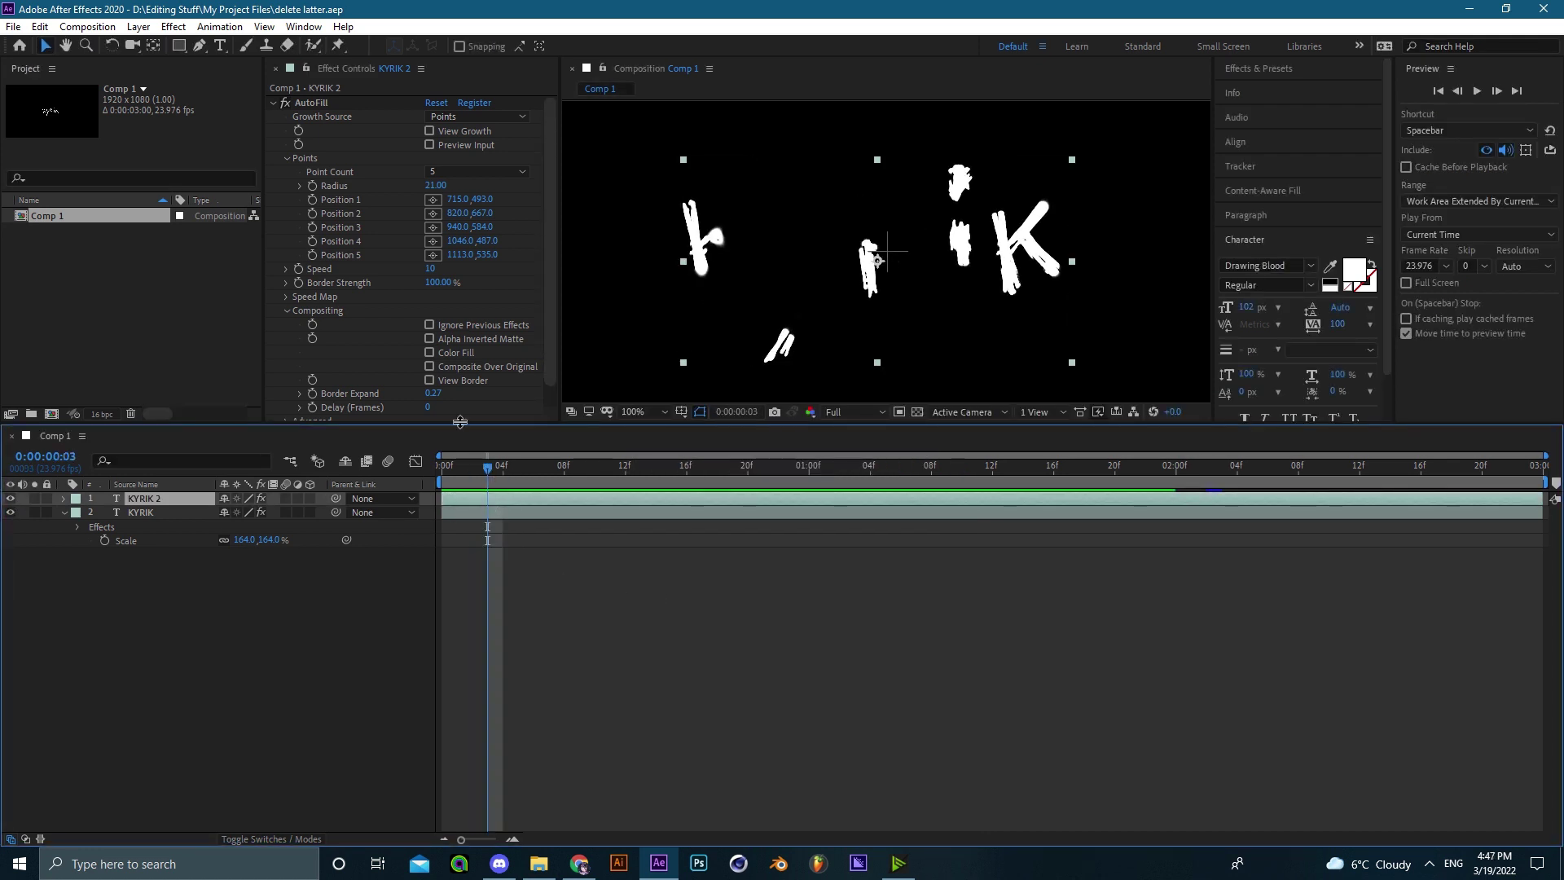
{"action": "left_click", "coordinate": [1353, 268]}
{"action": "left_click", "coordinate": [657, 499]}
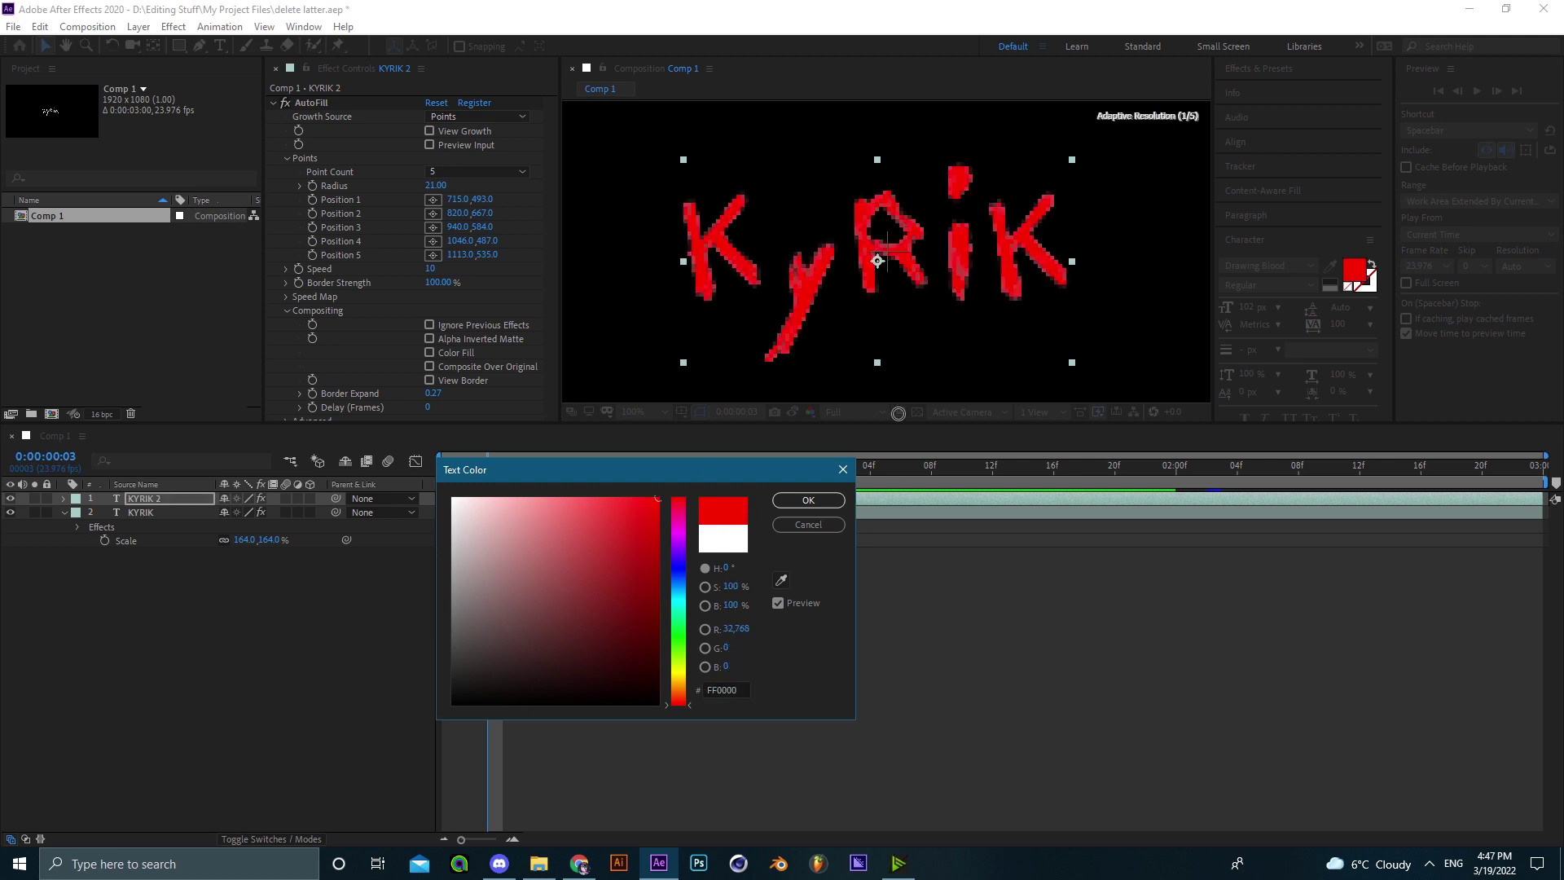
{"action": "left_click", "coordinate": [795, 505]}
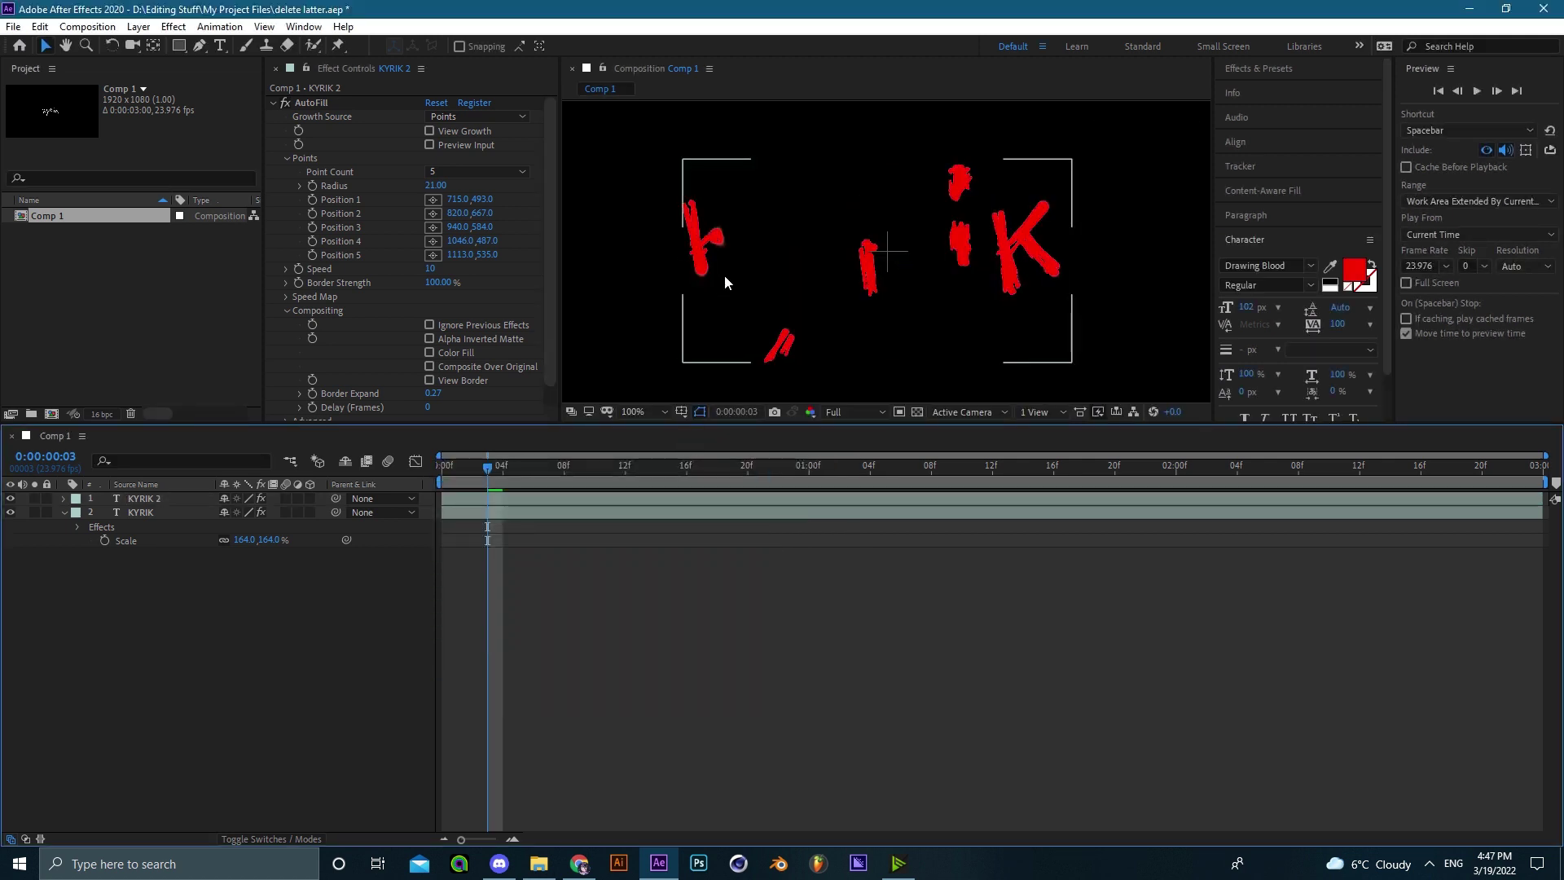
{"action": "key", "text": "space"}
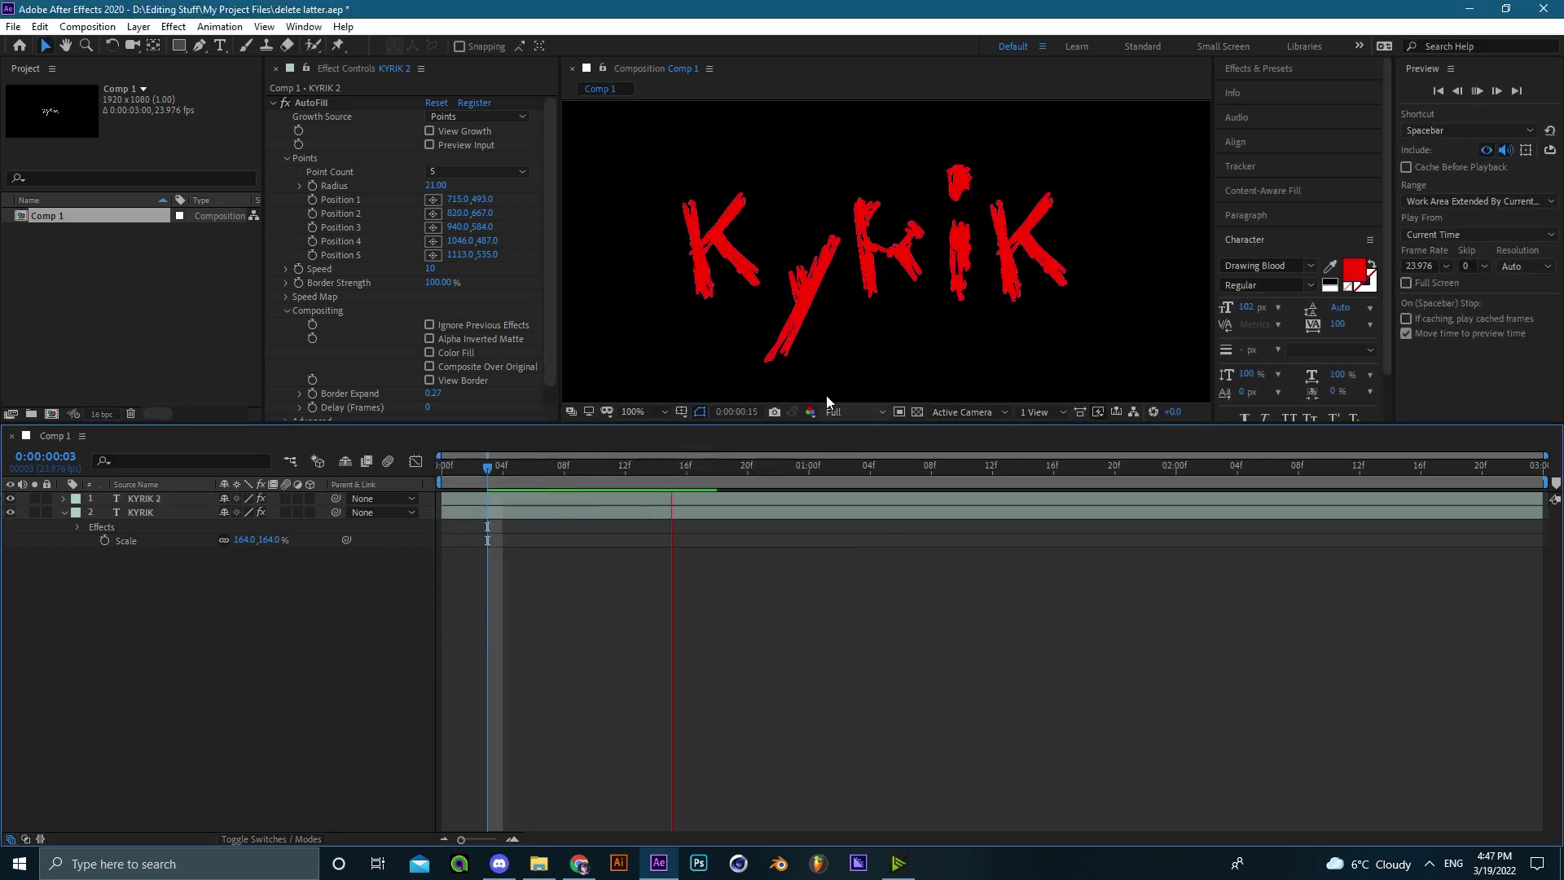
{"action": "key", "text": "space"}
{"action": "key", "text": "ctrl+s"}
- Try reordering the red copy and giving its AutoFill a Delay of 2 frames
{"action": "scroll", "coordinate": [963, 279], "scroll_direction": "up", "scroll_amount": 1}
{"action": "left_click_drag", "start_coordinate": [146, 499], "coordinate": [149, 543]}
{"action": "key", "text": "ctrl+bracketright"}
{"action": "left_click_drag", "start_coordinate": [491, 502], "coordinate": [493, 469]}
{"action": "scroll", "coordinate": [430, 342], "scroll_direction": "down", "scroll_amount": 1}
{"action": "left_click", "coordinate": [428, 386]}
{"action": "type", "text": "2"}
{"action": "left_click", "coordinate": [628, 607]}
{"action": "left_click", "coordinate": [429, 383]}
{"action": "left_click", "coordinate": [506, 410]}
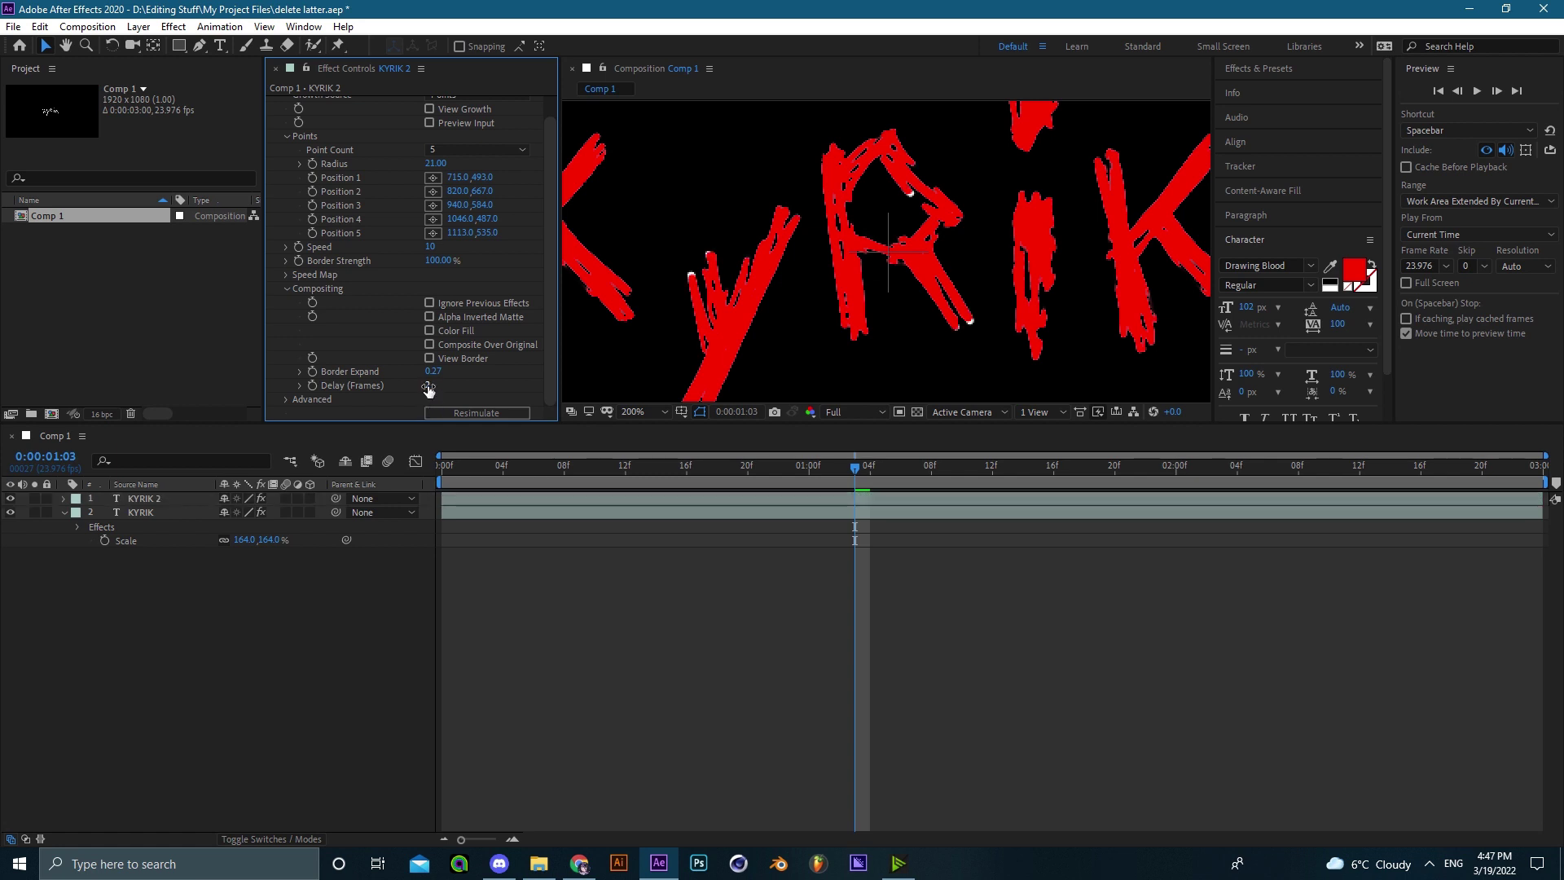
- Set the AutoFill Delay of the original white text layer to 8 frames
{"action": "left_click", "coordinate": [468, 513]}
{"action": "scroll", "coordinate": [472, 403], "scroll_direction": "down", "scroll_amount": 1}
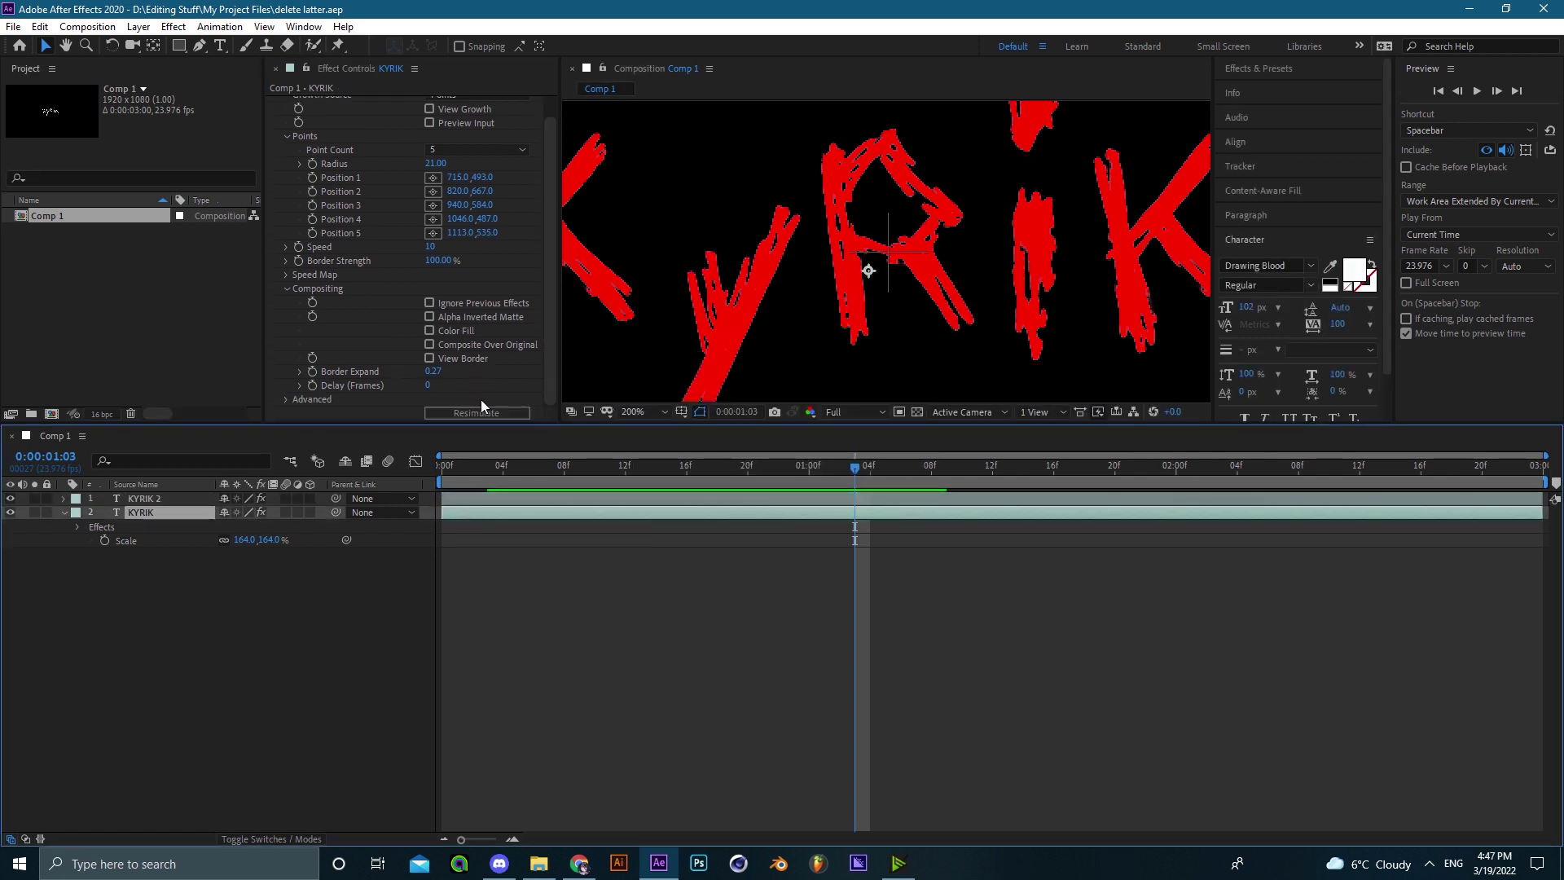
{"action": "left_click", "coordinate": [428, 386]}
{"action": "type", "text": "8"}
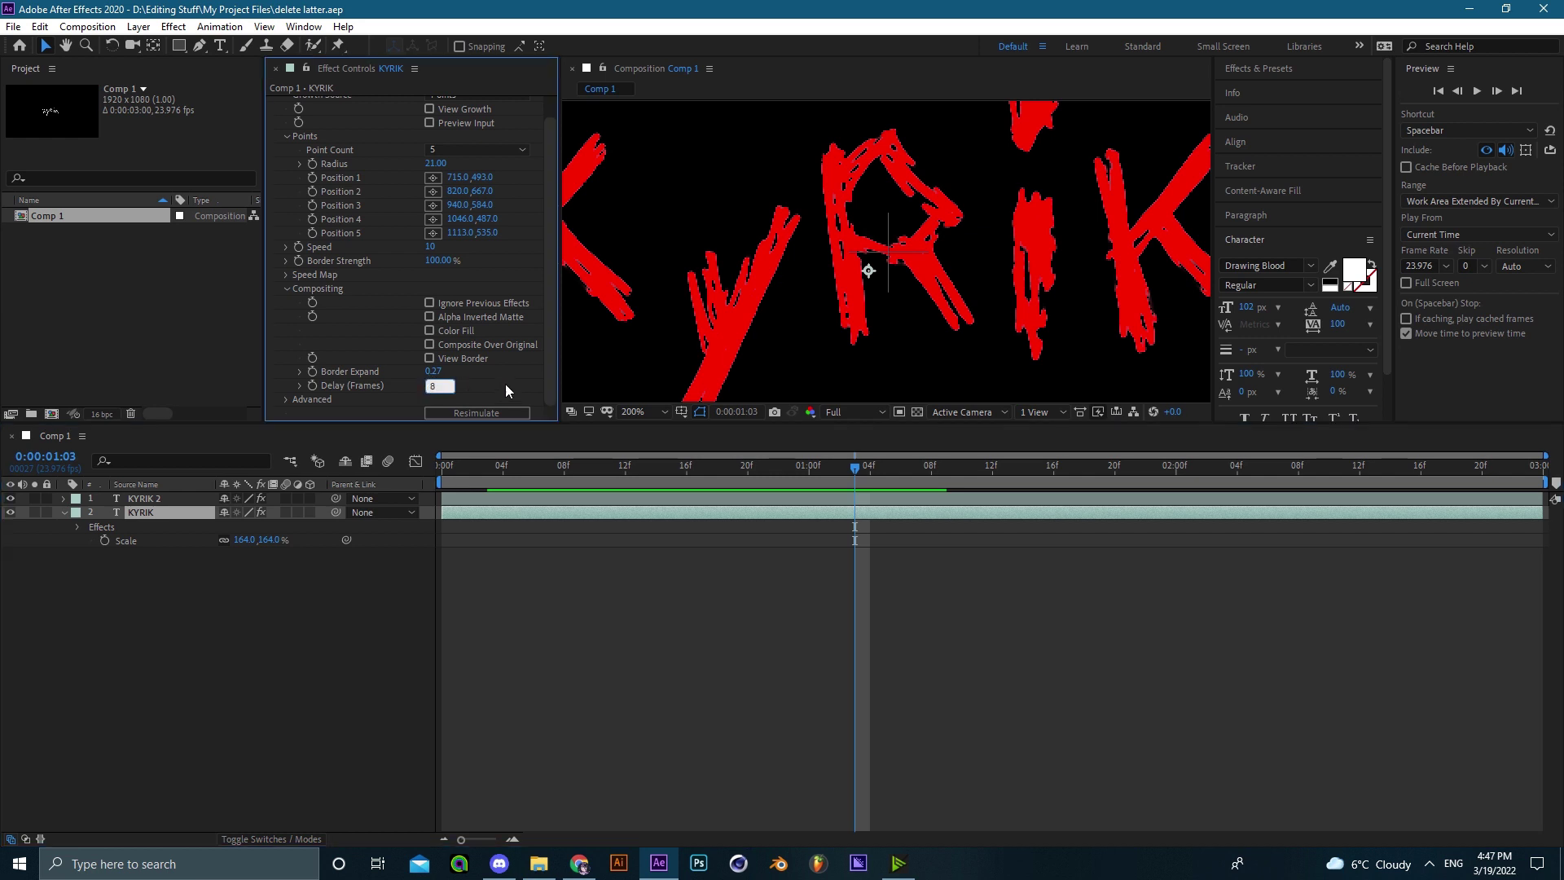
{"action": "left_click", "coordinate": [725, 693]}
- Place the red copy beneath the white text layer, save, and check the fill at 0:00:00:08
{"action": "left_click_drag", "start_coordinate": [143, 499], "coordinate": [130, 552]}
{"action": "left_click", "coordinate": [177, 581]}
{"action": "key", "text": "ctrl+s"}
{"action": "left_click_drag", "start_coordinate": [571, 471], "coordinate": [171, 475]}
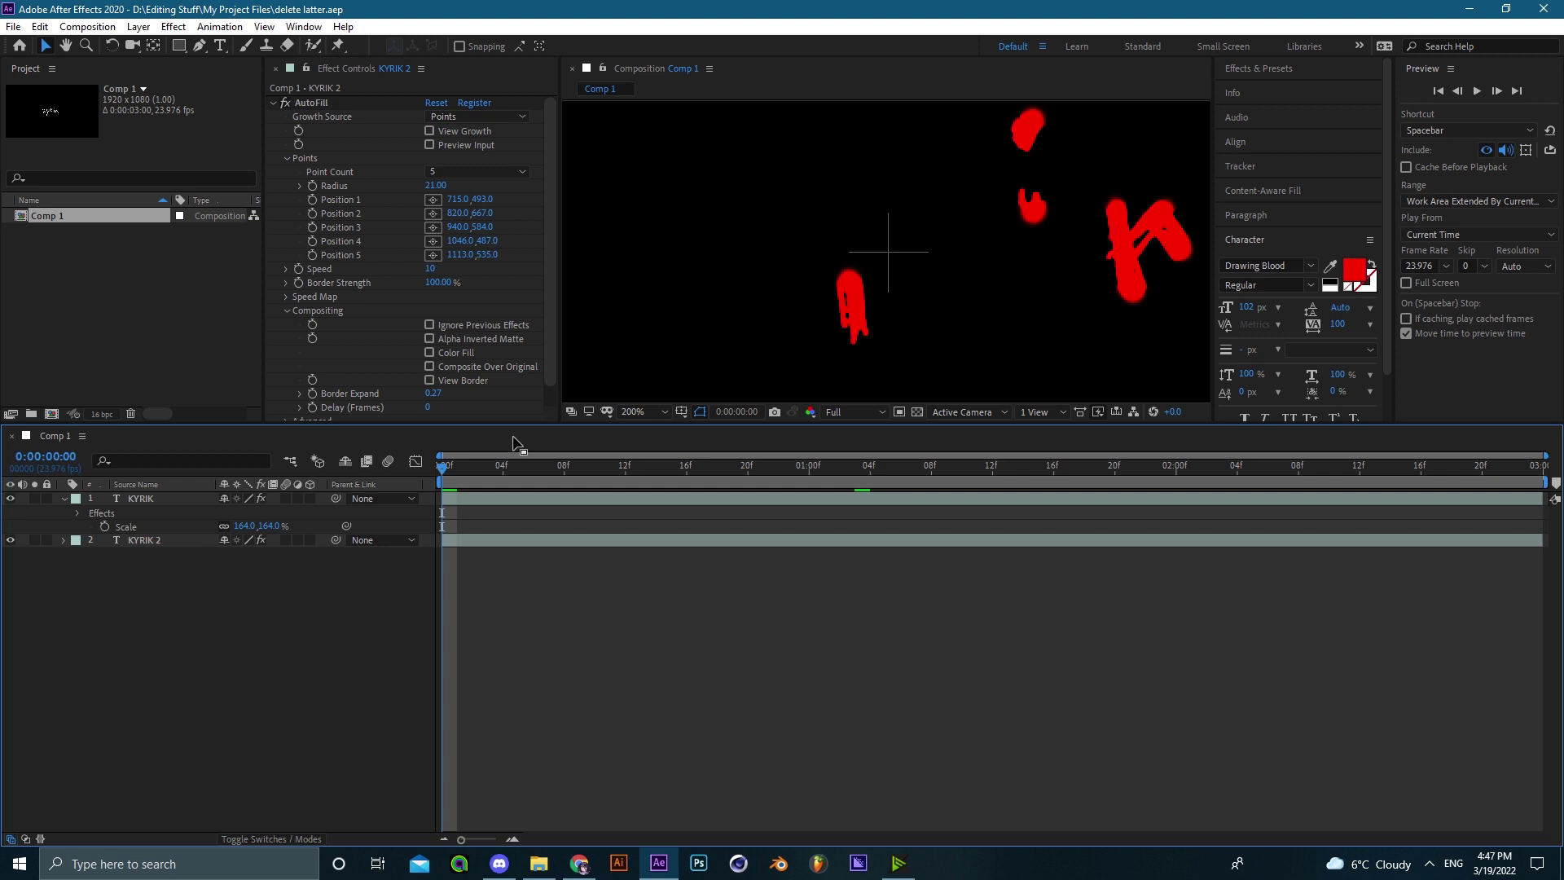
{"action": "left_click_drag", "start_coordinate": [464, 468], "coordinate": [563, 476]}
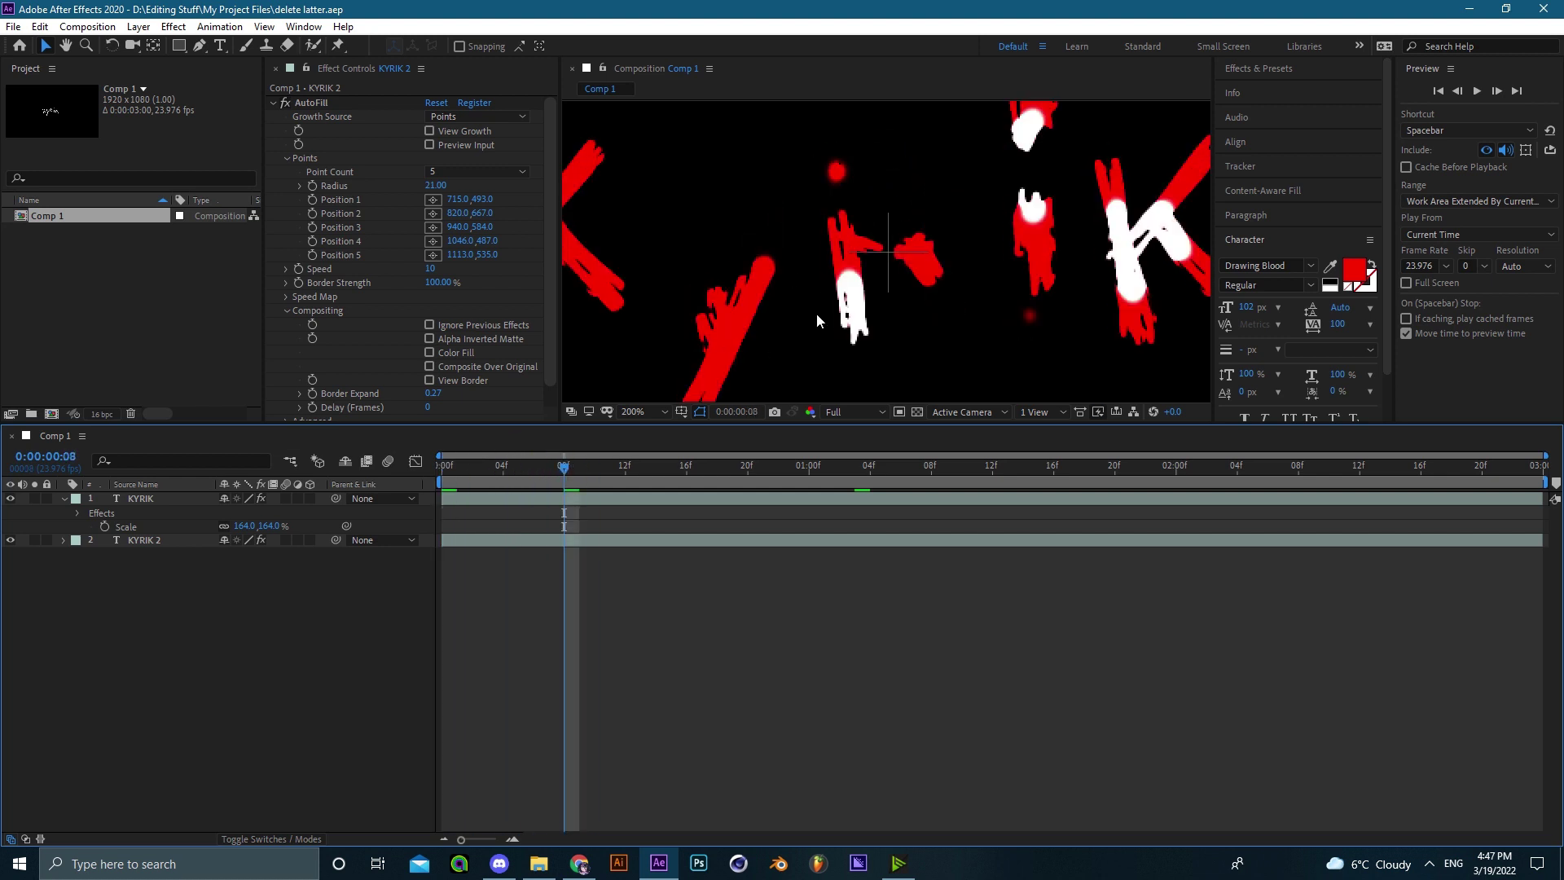
{"action": "scroll", "coordinate": [833, 210], "scroll_direction": "down", "scroll_amount": 2}
{"action": "scroll", "coordinate": [857, 235], "scroll_direction": "up", "scroll_amount": 2}
{"action": "scroll", "coordinate": [856, 234], "scroll_direction": "down", "scroll_amount": 4}
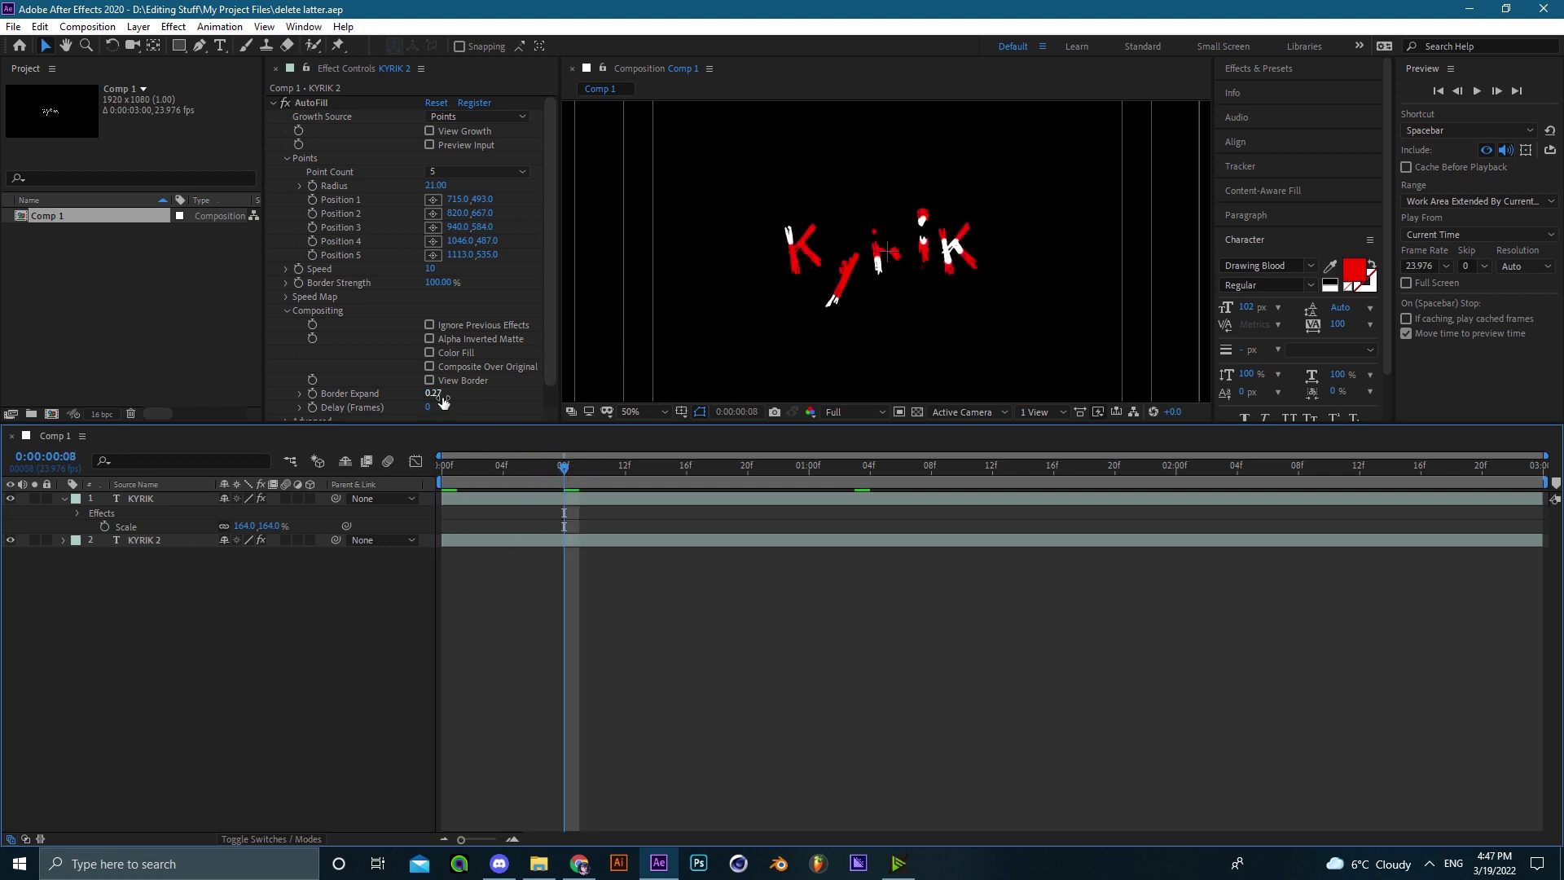
- Set the white text layer's AutoFill Delay to 4 frames
{"action": "left_click", "coordinate": [505, 497]}
{"action": "left_click", "coordinate": [430, 407]}
{"action": "type", "text": "4"}
{"action": "key", "text": "Return"}
{"action": "left_click", "coordinate": [686, 601]}
{"action": "scroll", "coordinate": [853, 306], "scroll_direction": "up", "scroll_amount": 2}
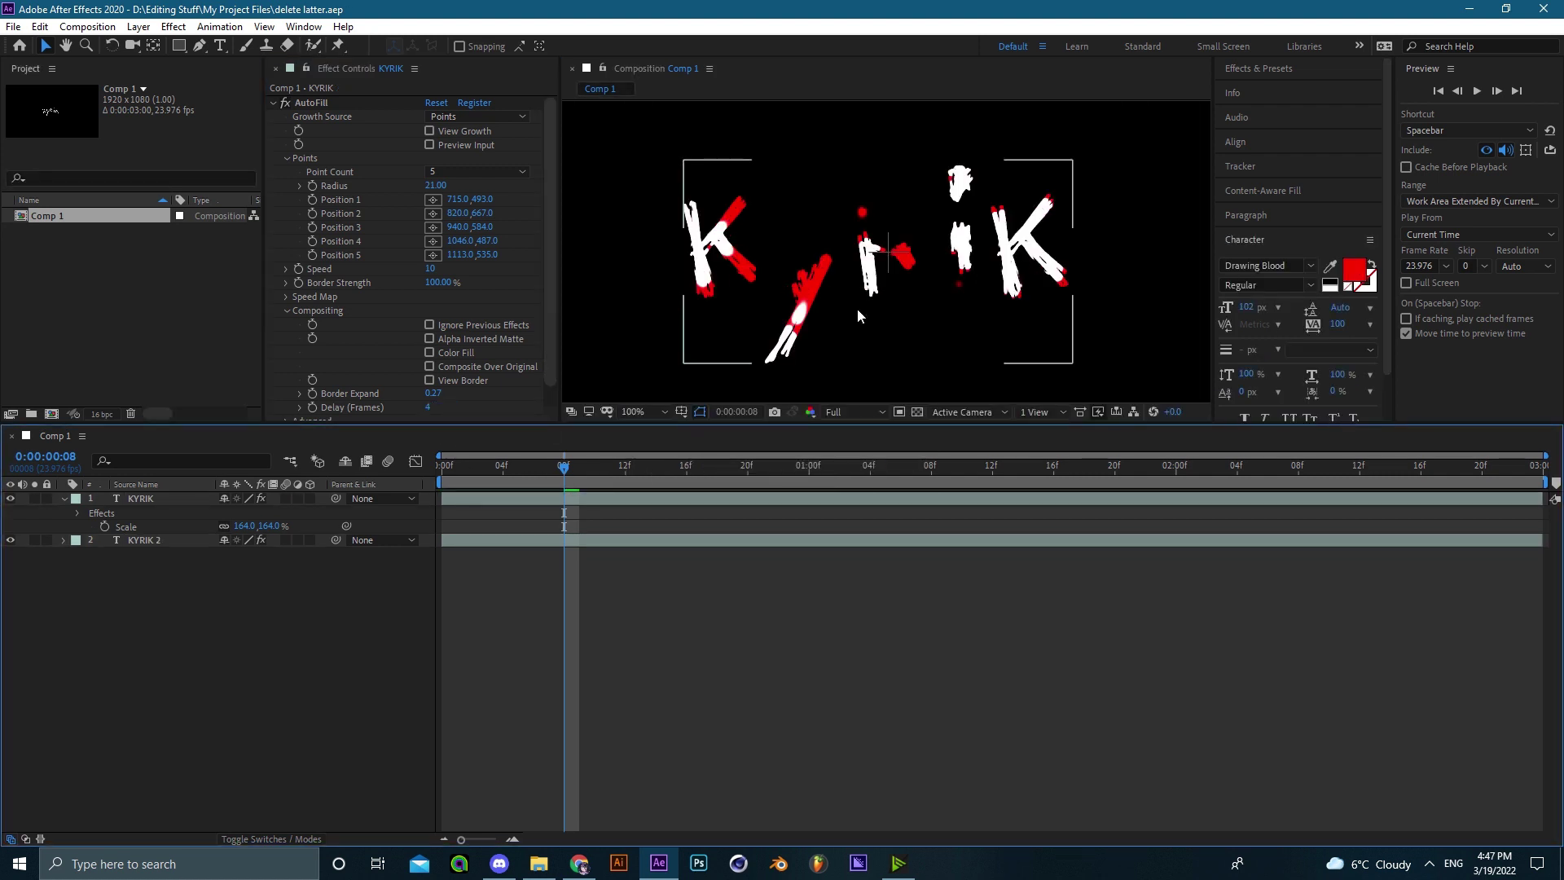
- Preview the white fill trailing the red one from the first frame
{"action": "left_click", "coordinate": [662, 414]}
{"action": "left_click", "coordinate": [647, 448]}
{"action": "scroll", "coordinate": [871, 275], "scroll_direction": "up", "scroll_amount": 2}
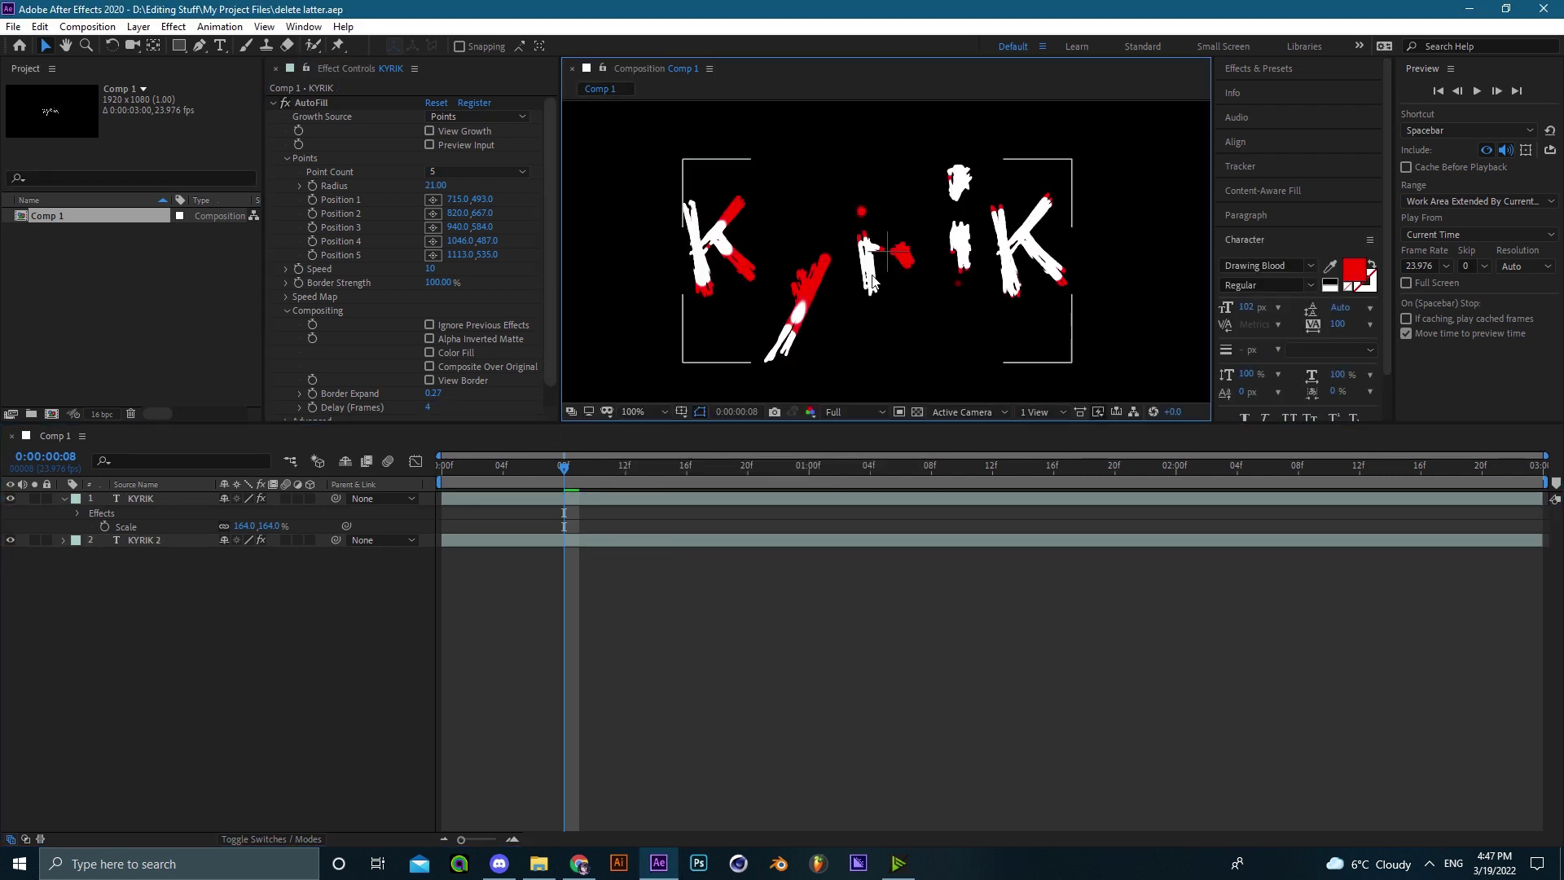
{"action": "key", "text": "space"}
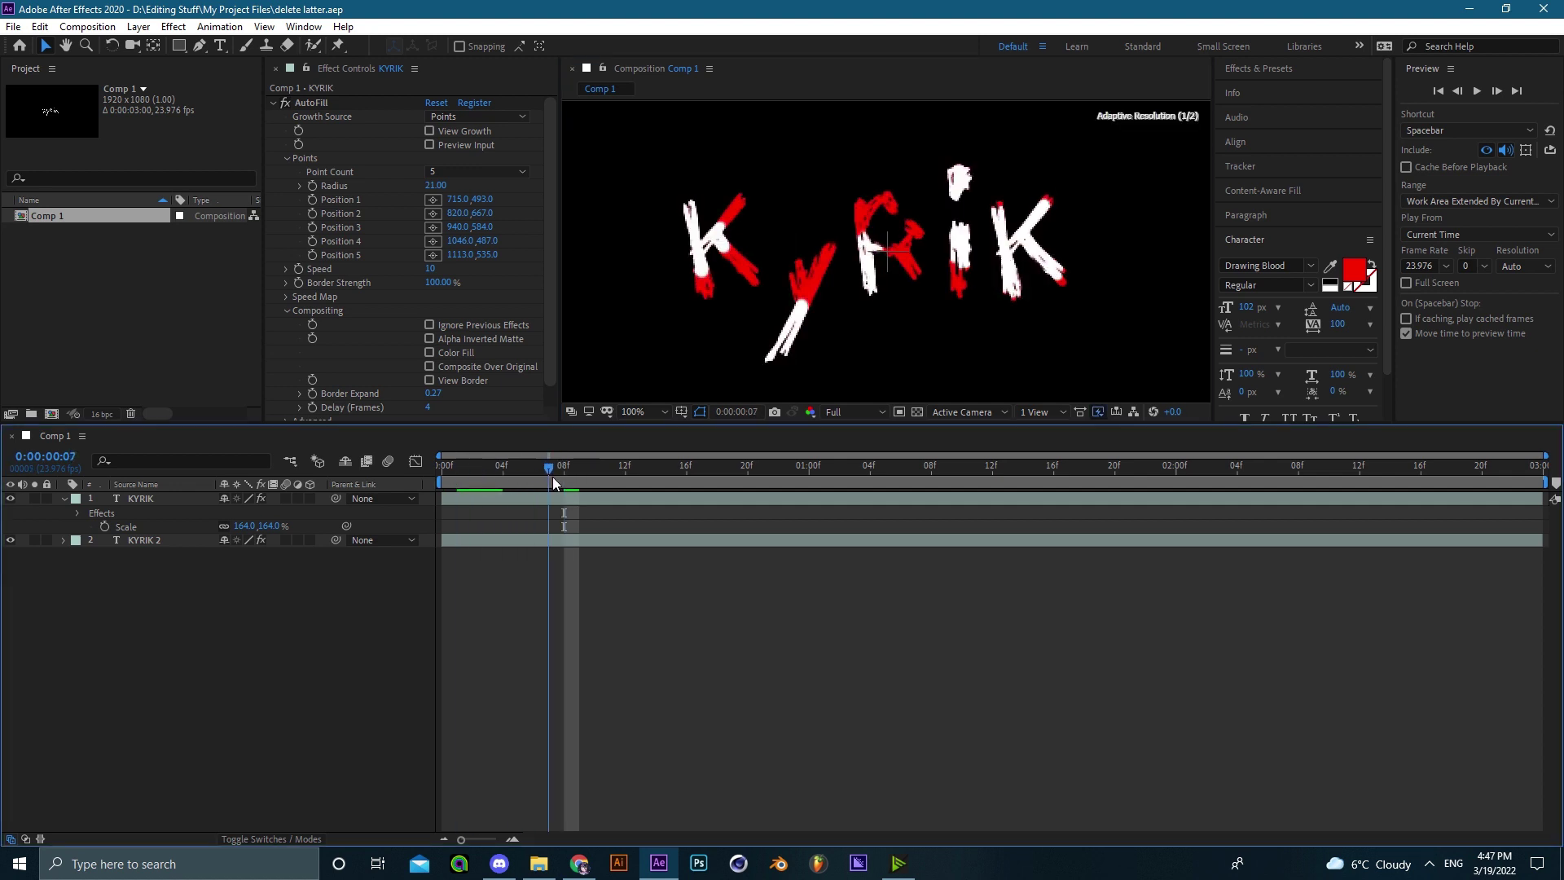
{"action": "key", "text": "space"}
{"action": "key", "text": "space"}
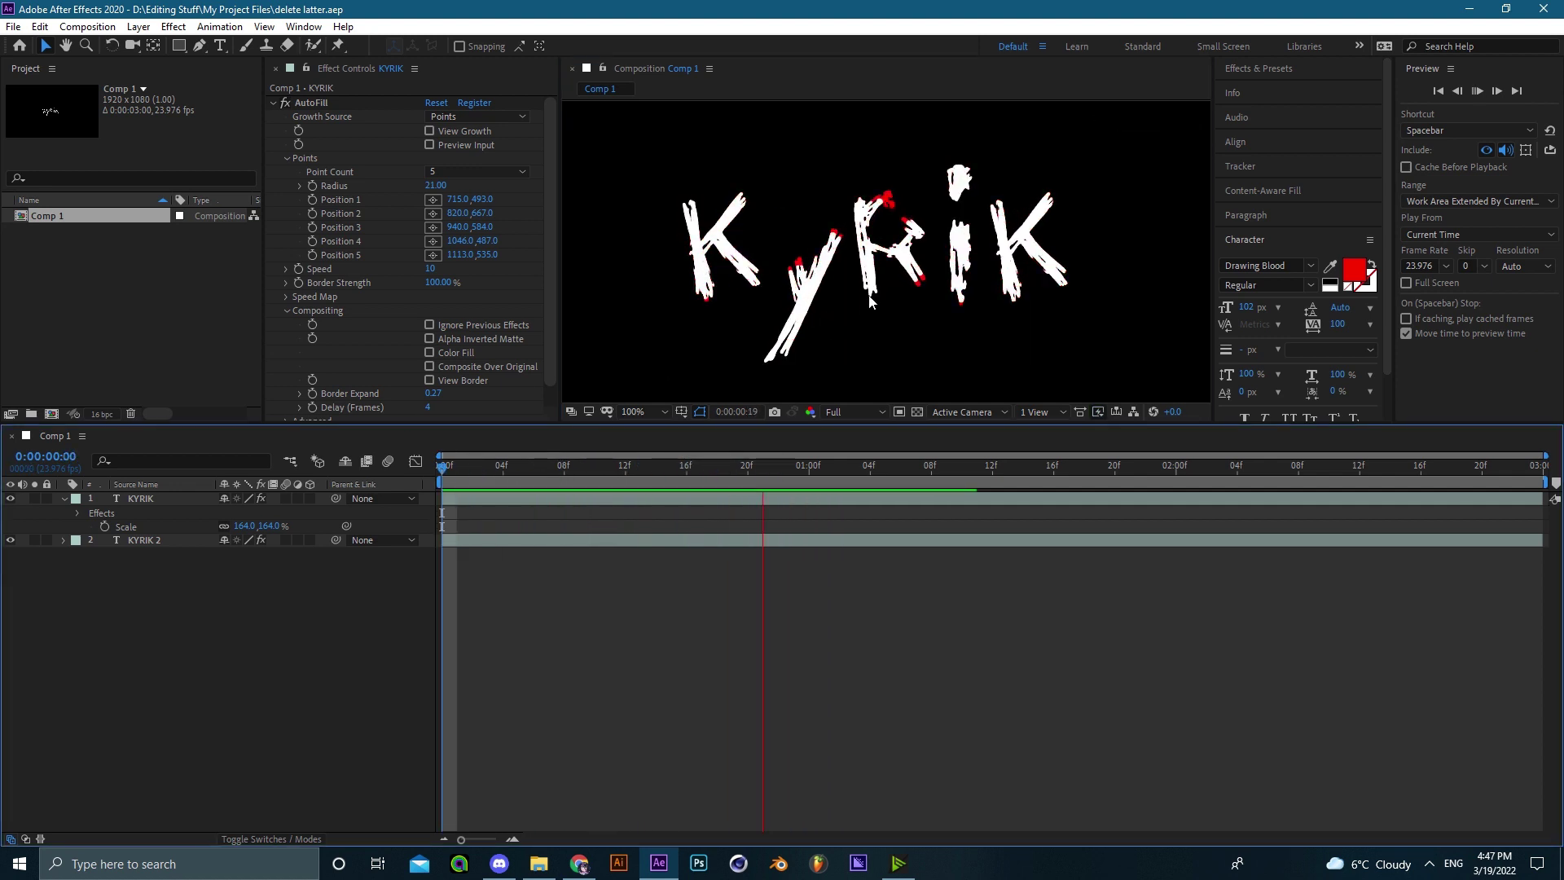
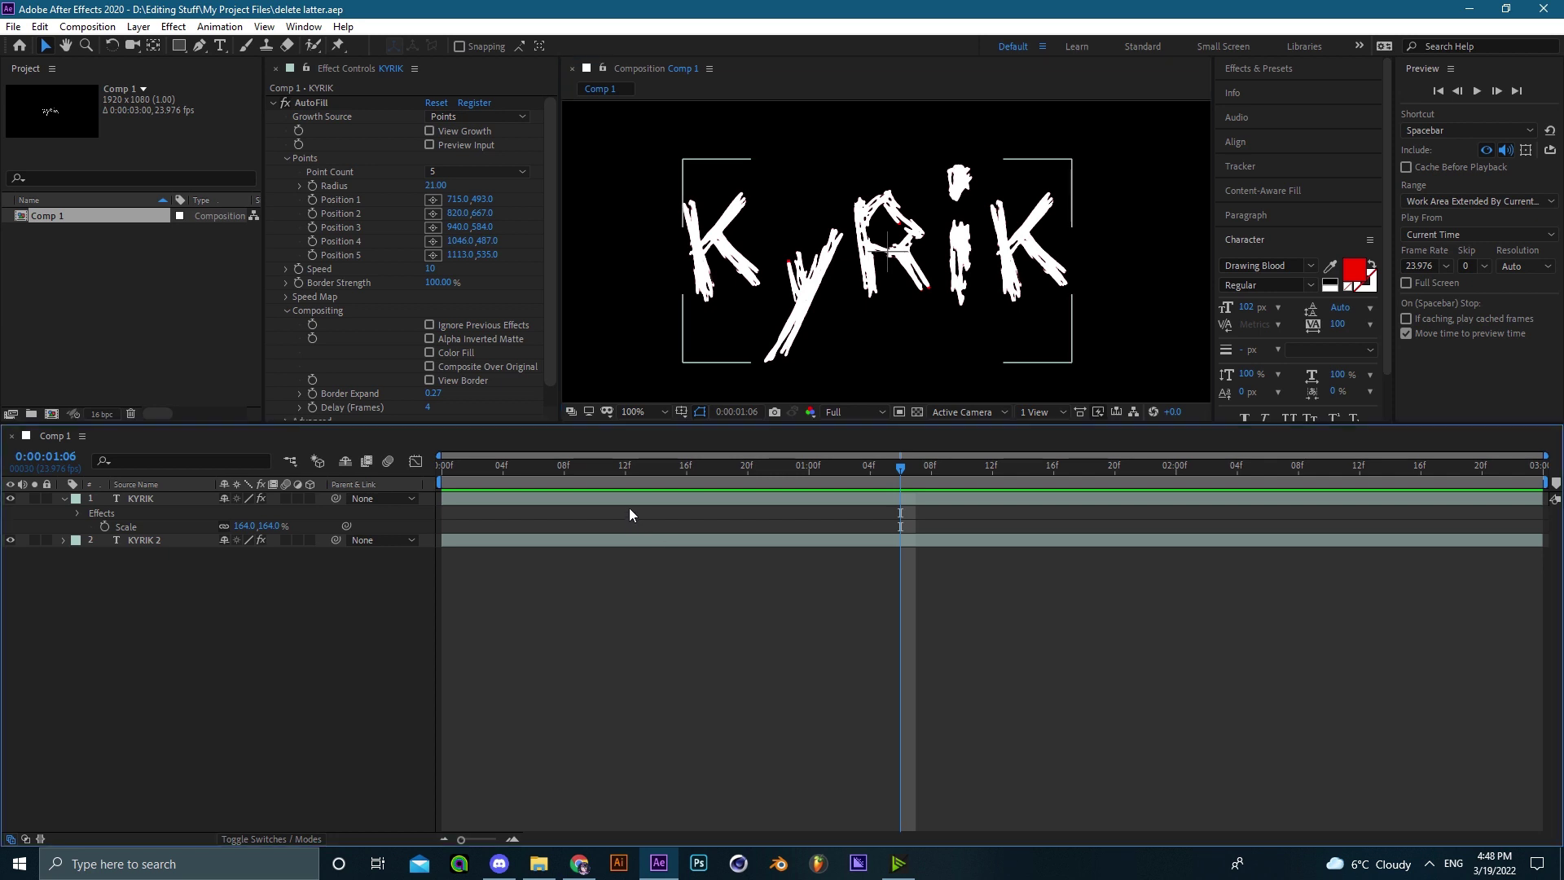
- Apply the Deep Glow effect to the white text layer
{"action": "key", "text": "ctrl+space"}
{"action": "type", "text": "deep"}
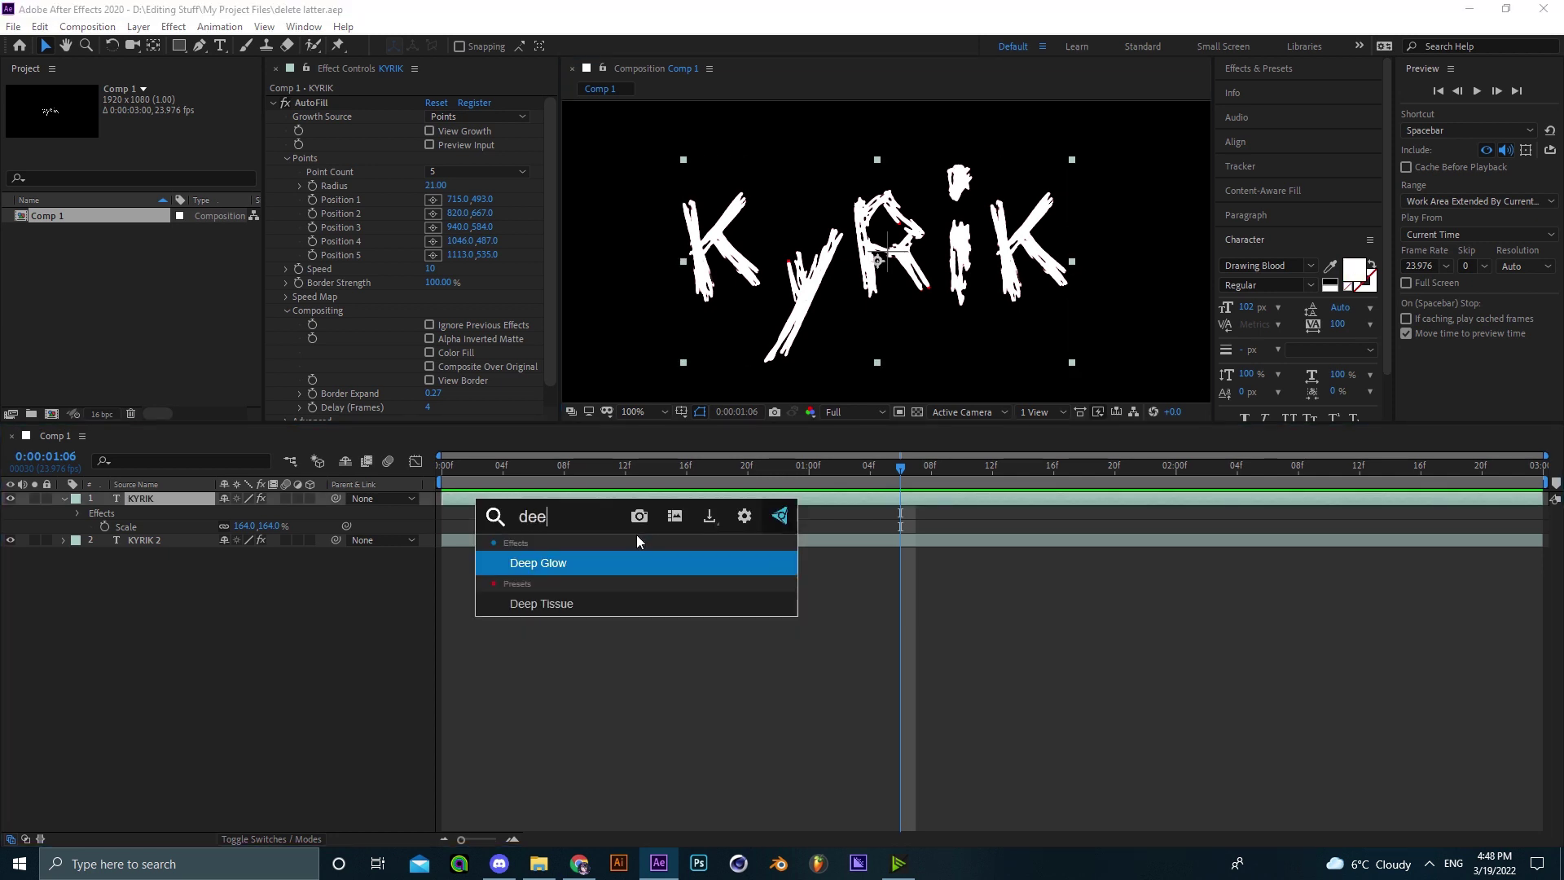
{"action": "key", "text": "Return"}
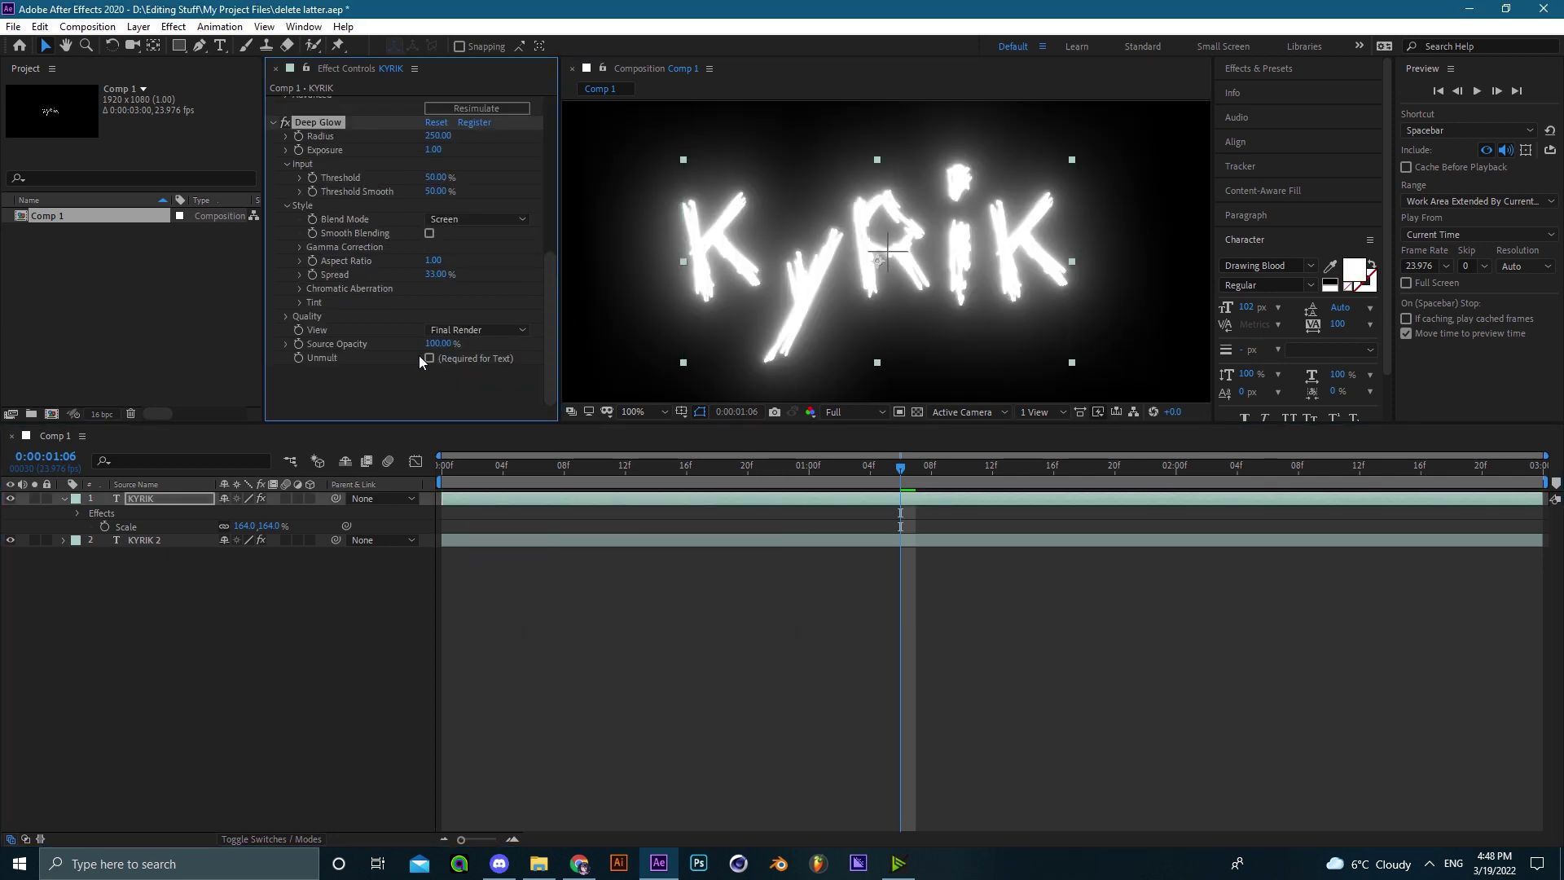
- Enable Smooth Blending in Deep Glow, set its Radius to 2000 and save the project
{"action": "left_click", "coordinate": [428, 233]}
{"action": "left_click_drag", "start_coordinate": [436, 135], "coordinate": [907, 159]}
{"action": "scroll", "coordinate": [952, 270], "scroll_direction": "down", "scroll_amount": 1}
{"action": "key", "text": "ctrl+s"}
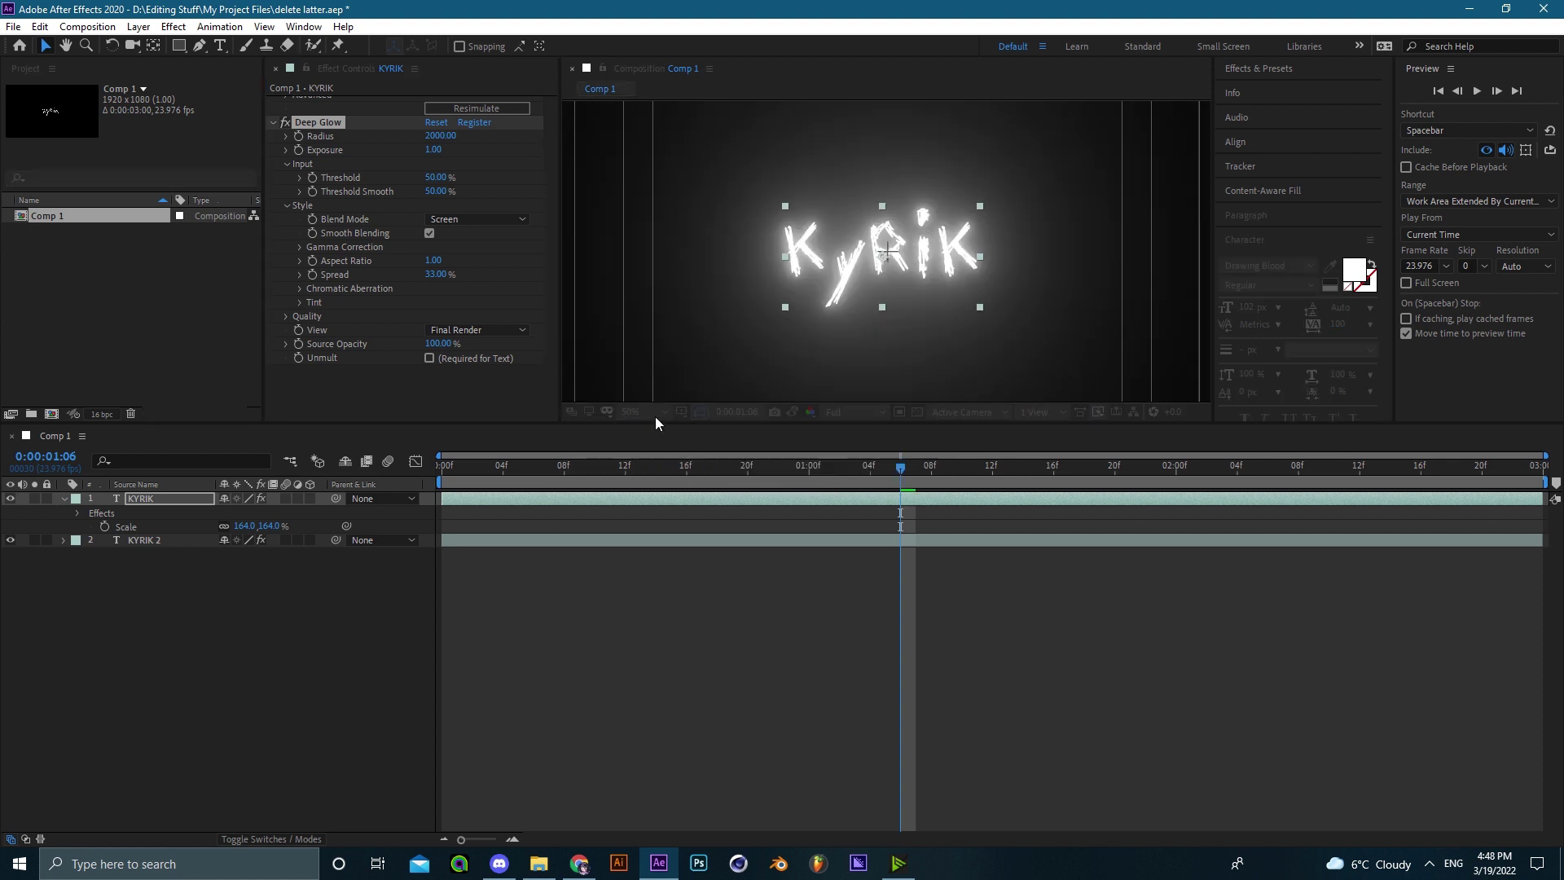
- Go to 0:00:00:15 and enable Unmult in Deep Glow with the whole composition in view
{"action": "left_click", "coordinate": [652, 412]}
{"action": "left_click", "coordinate": [651, 447]}
{"action": "left_click_drag", "start_coordinate": [594, 471], "coordinate": [671, 474]}
{"action": "left_click", "coordinate": [430, 359]}
{"action": "left_click", "coordinate": [429, 358]}
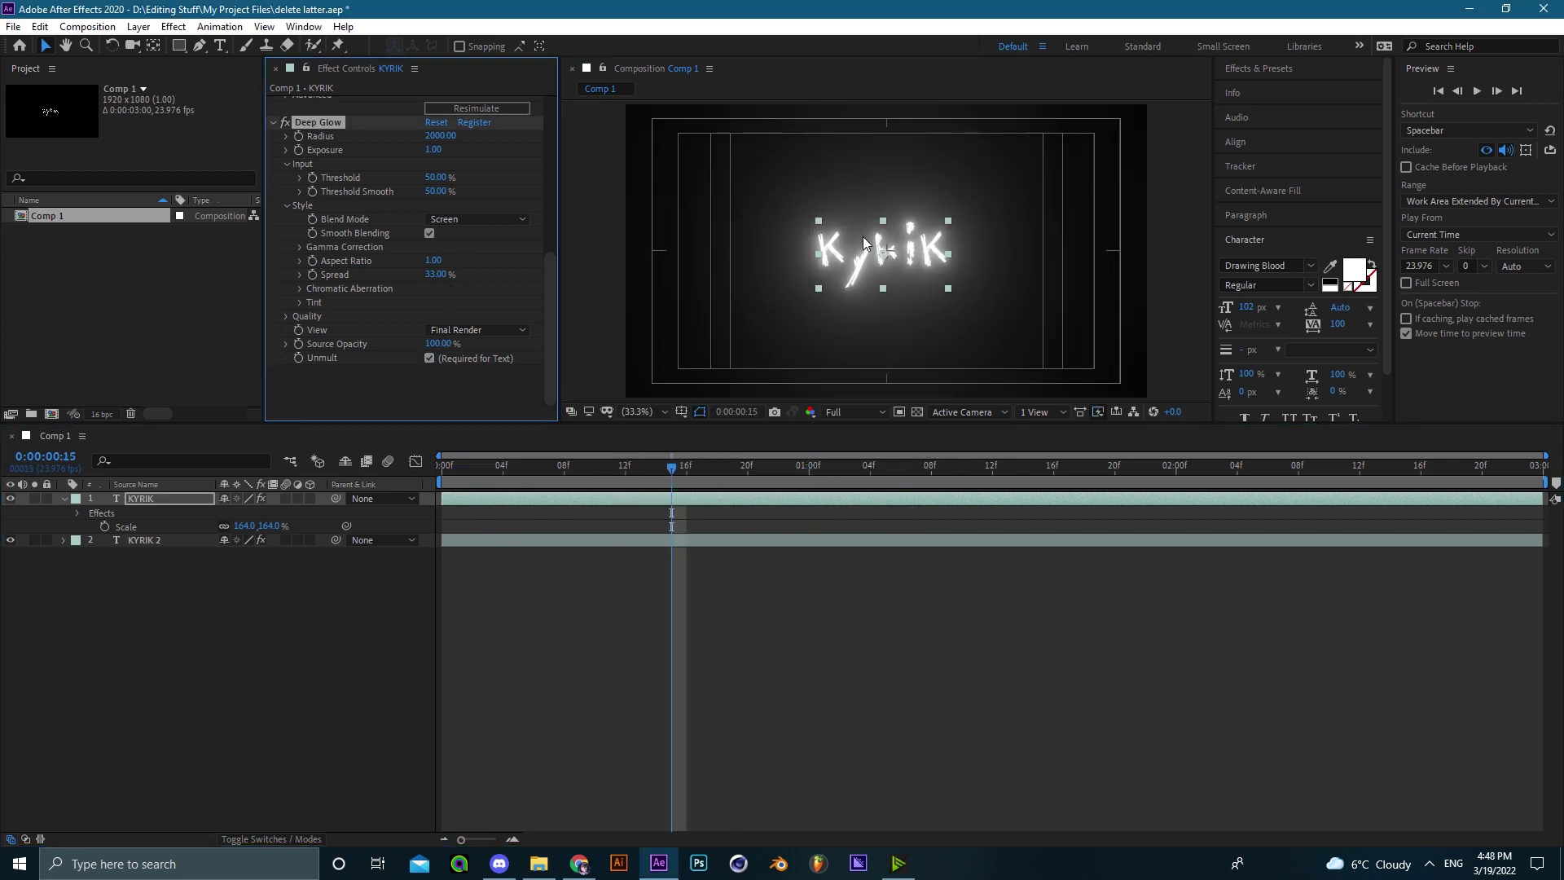
- Check the white and red glowing text at 0:00:00:10, full size and at 50%, with the layers deselected
{"action": "key", "text": "slash"}
{"action": "left_click_drag", "start_coordinate": [651, 476], "coordinate": [594, 471]}
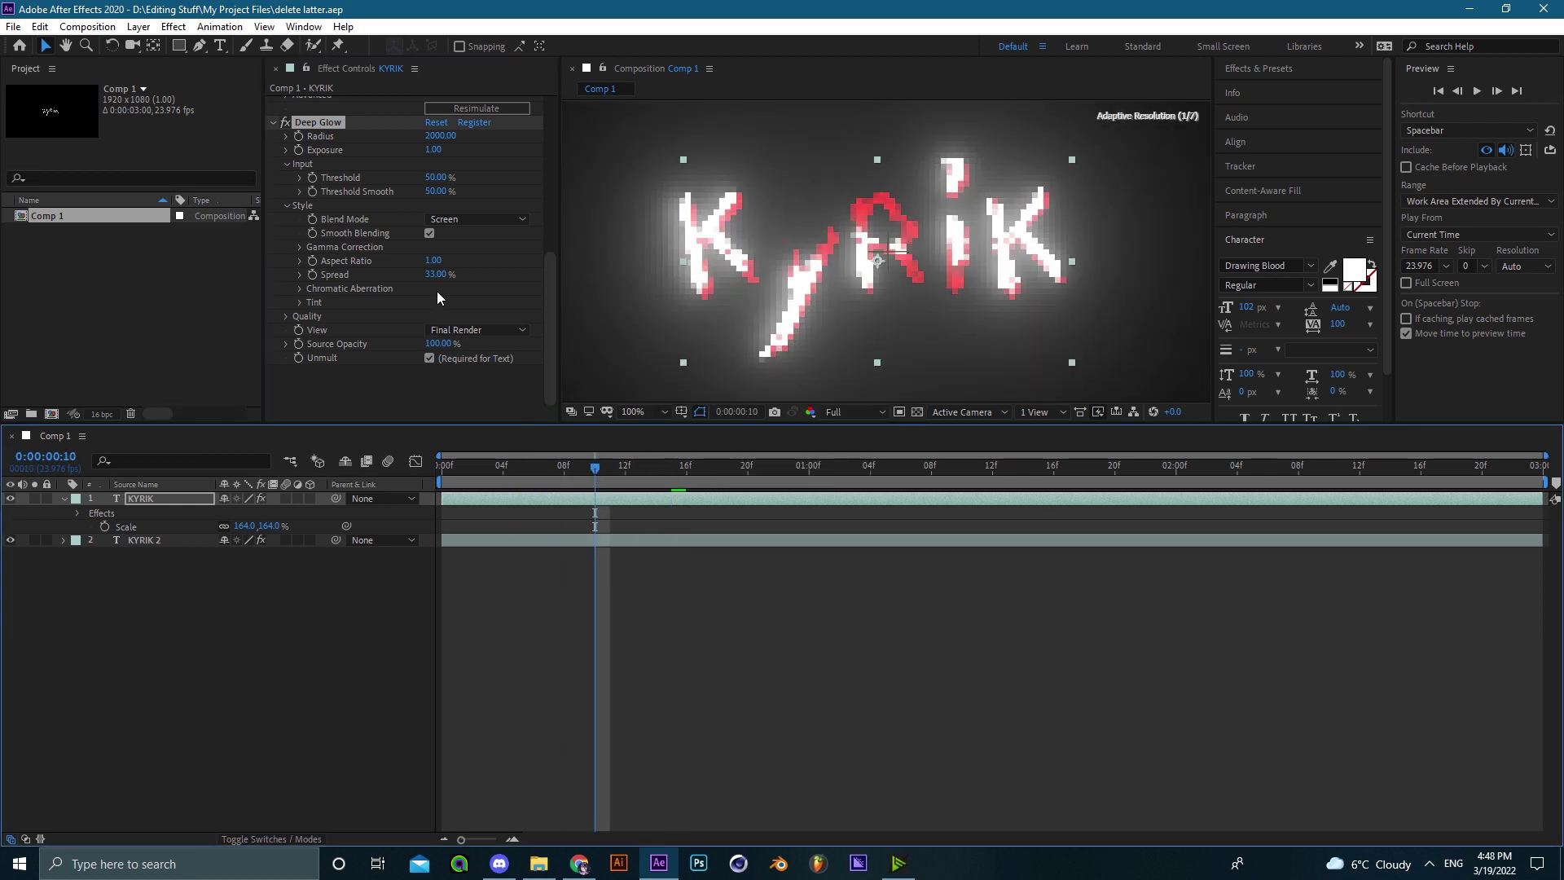
{"action": "left_click", "coordinate": [580, 540]}
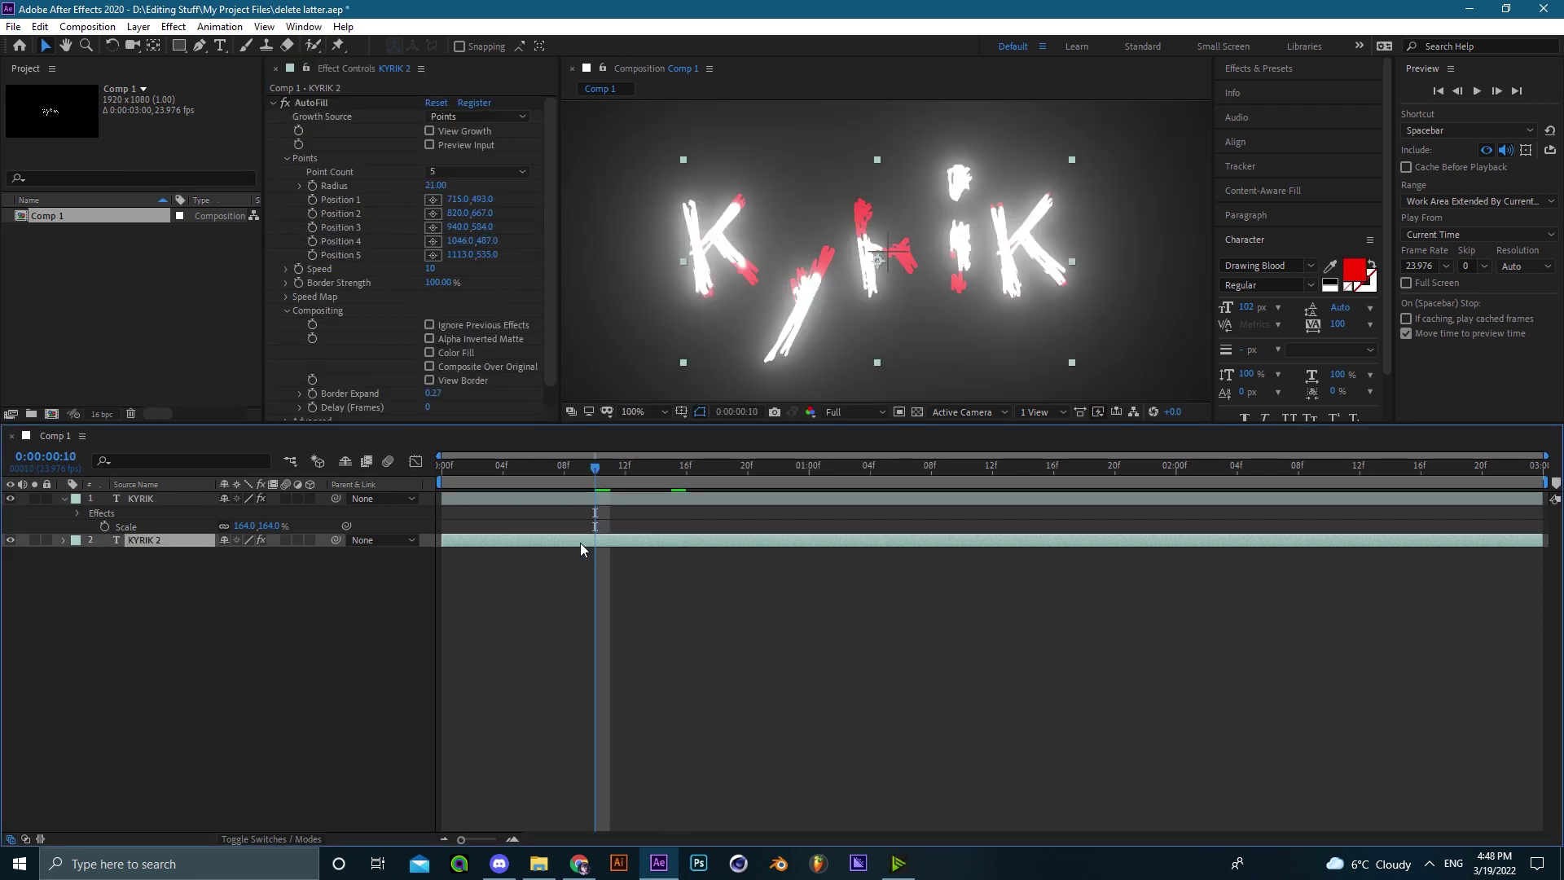
{"action": "scroll", "coordinate": [881, 262], "scroll_direction": "down", "scroll_amount": 2}
{"action": "left_click", "coordinate": [734, 583]}
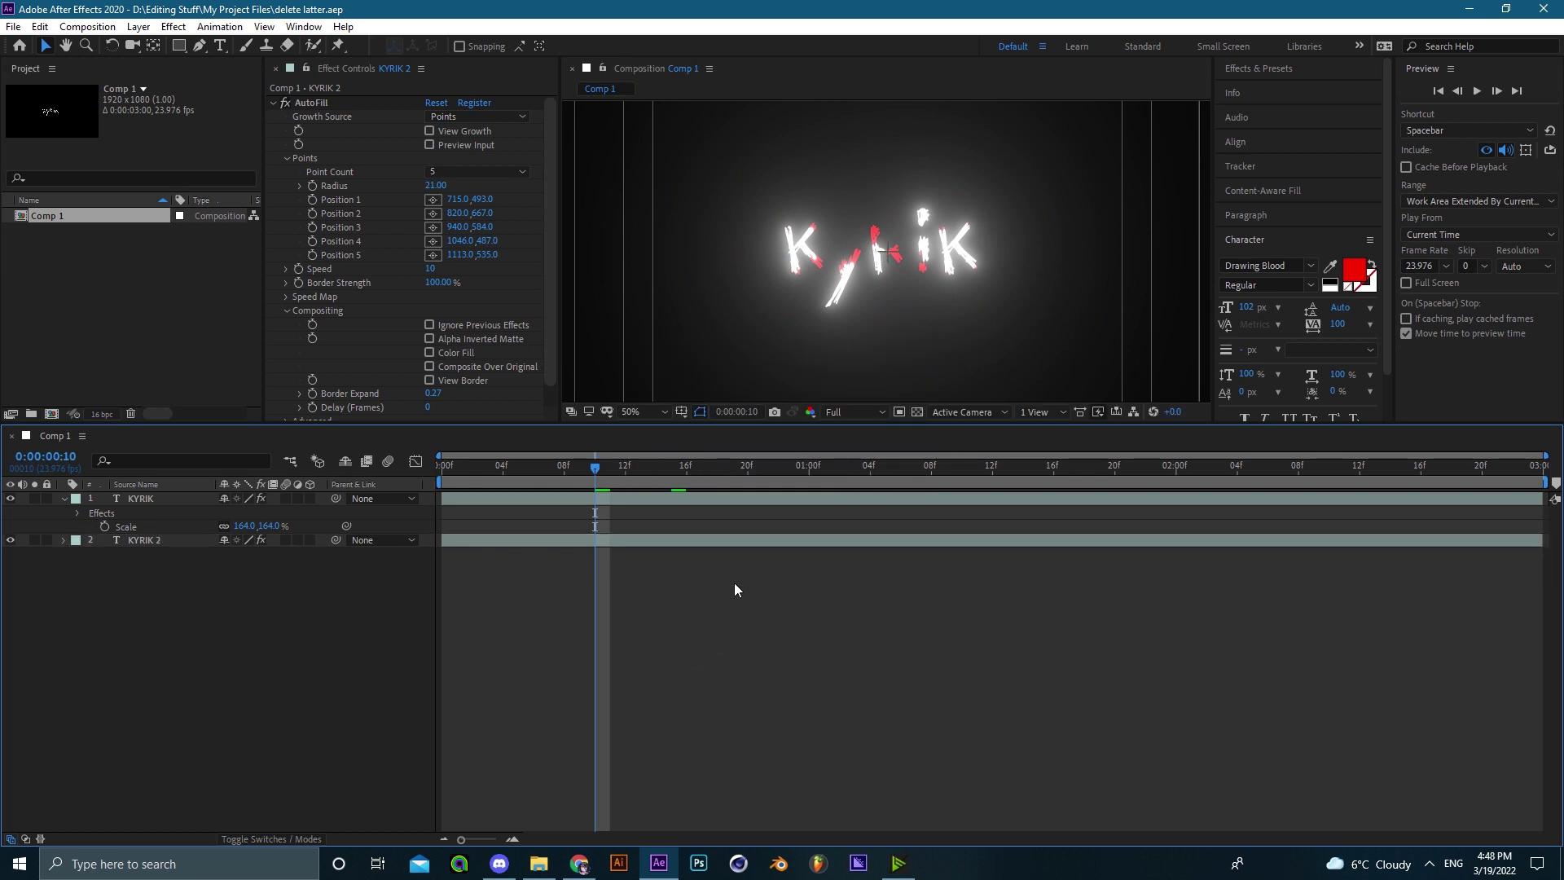
- Preview the glow animation from the first frame, switching the preview resolution to Half and back to Full
{"action": "left_click_drag", "start_coordinate": [538, 469], "coordinate": [437, 447]}
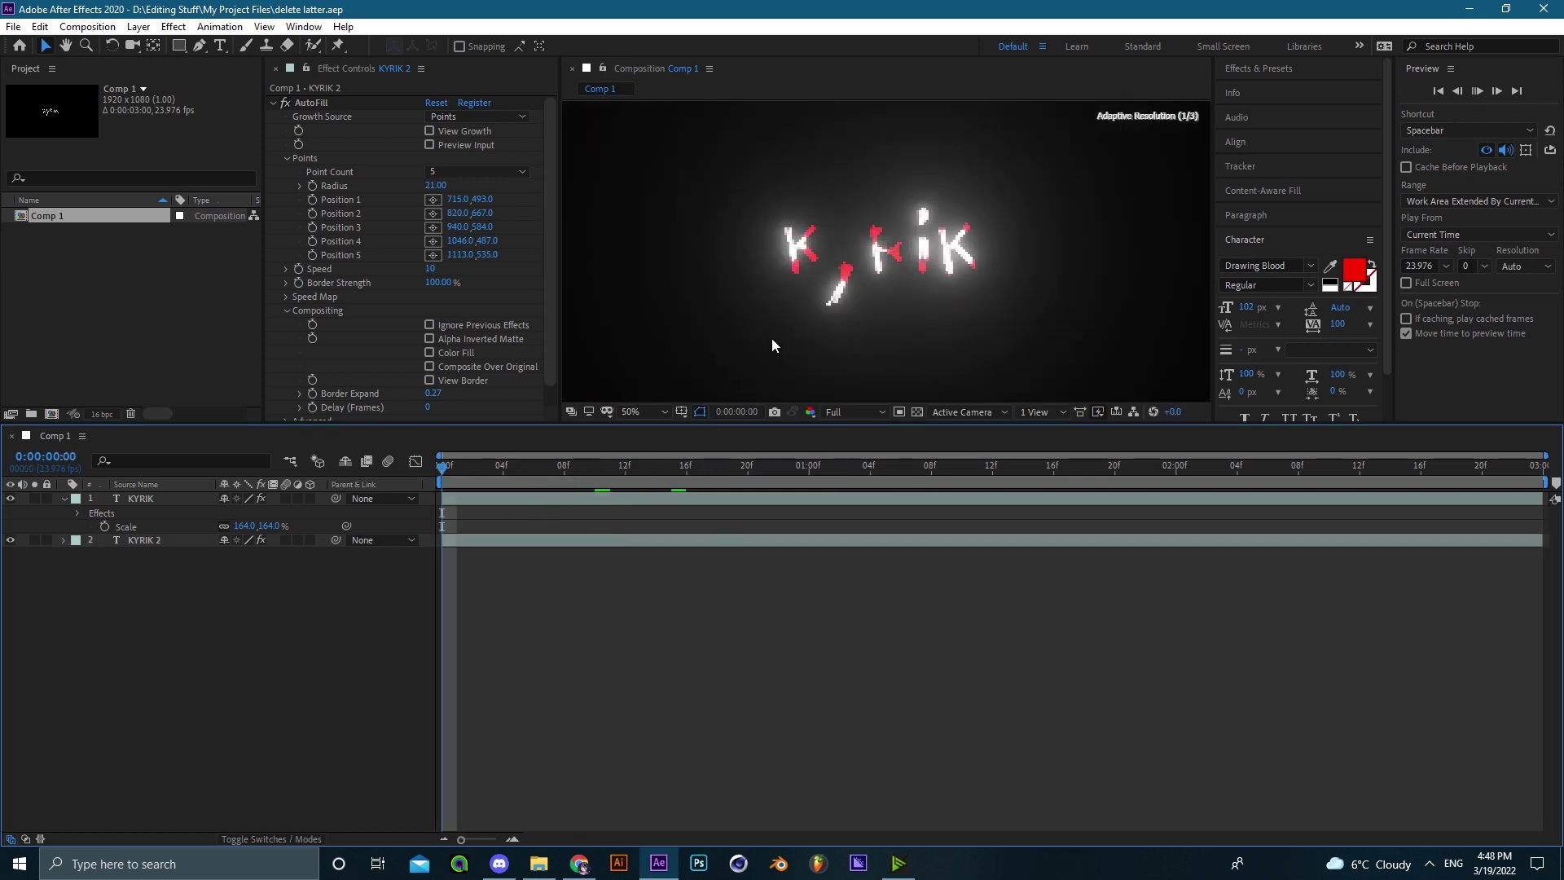
{"action": "key", "text": "space"}
{"action": "left_click", "coordinate": [853, 413]}
{"action": "left_click", "coordinate": [846, 468]}
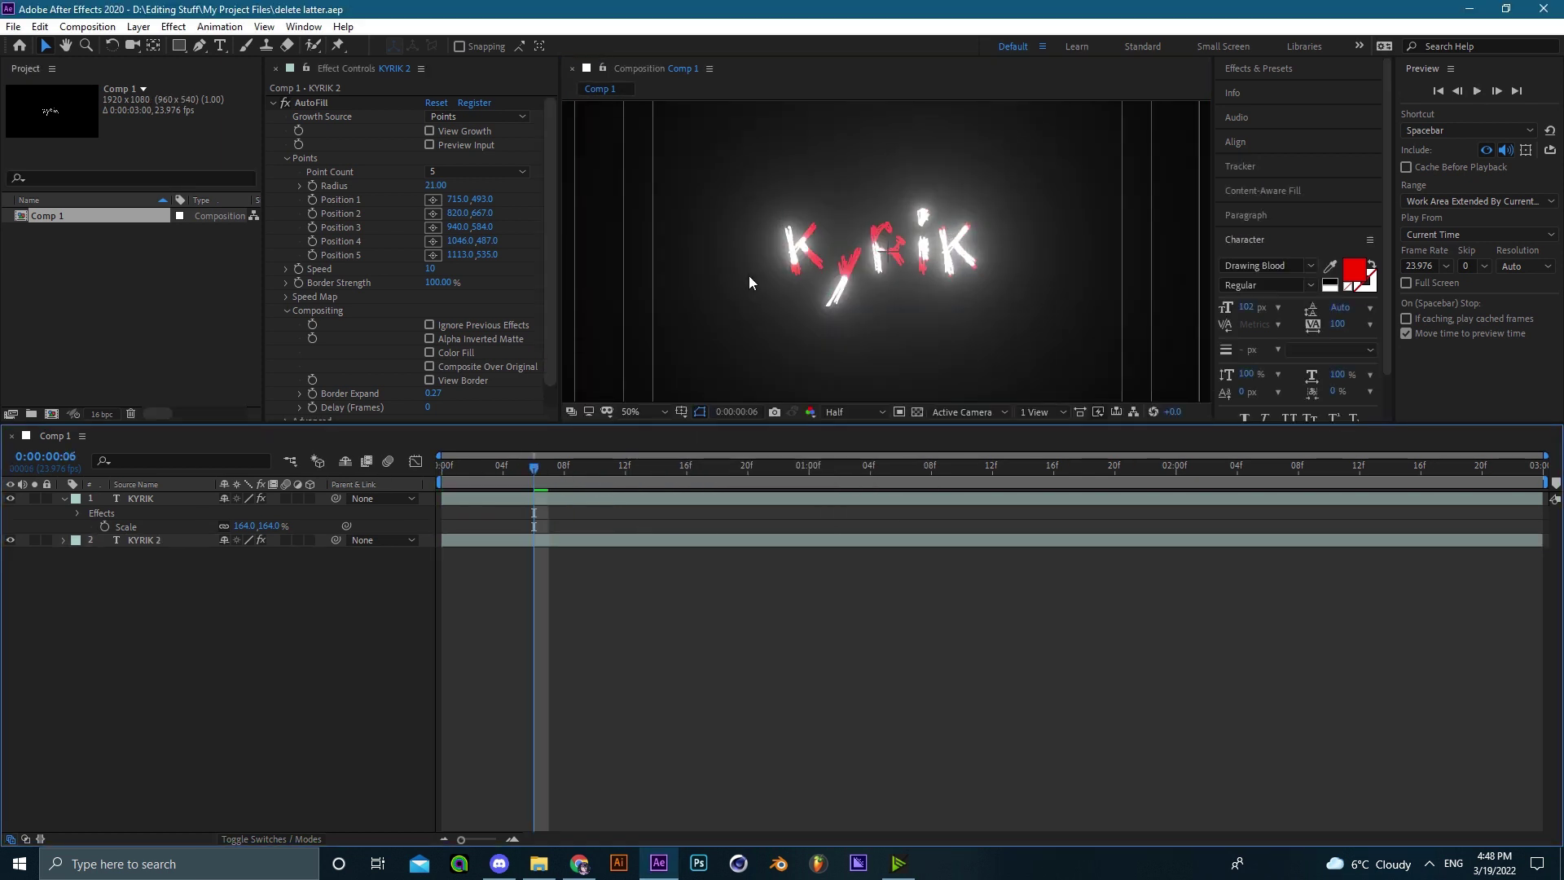
{"action": "left_click", "coordinate": [846, 414]}
{"action": "left_click", "coordinate": [846, 450]}
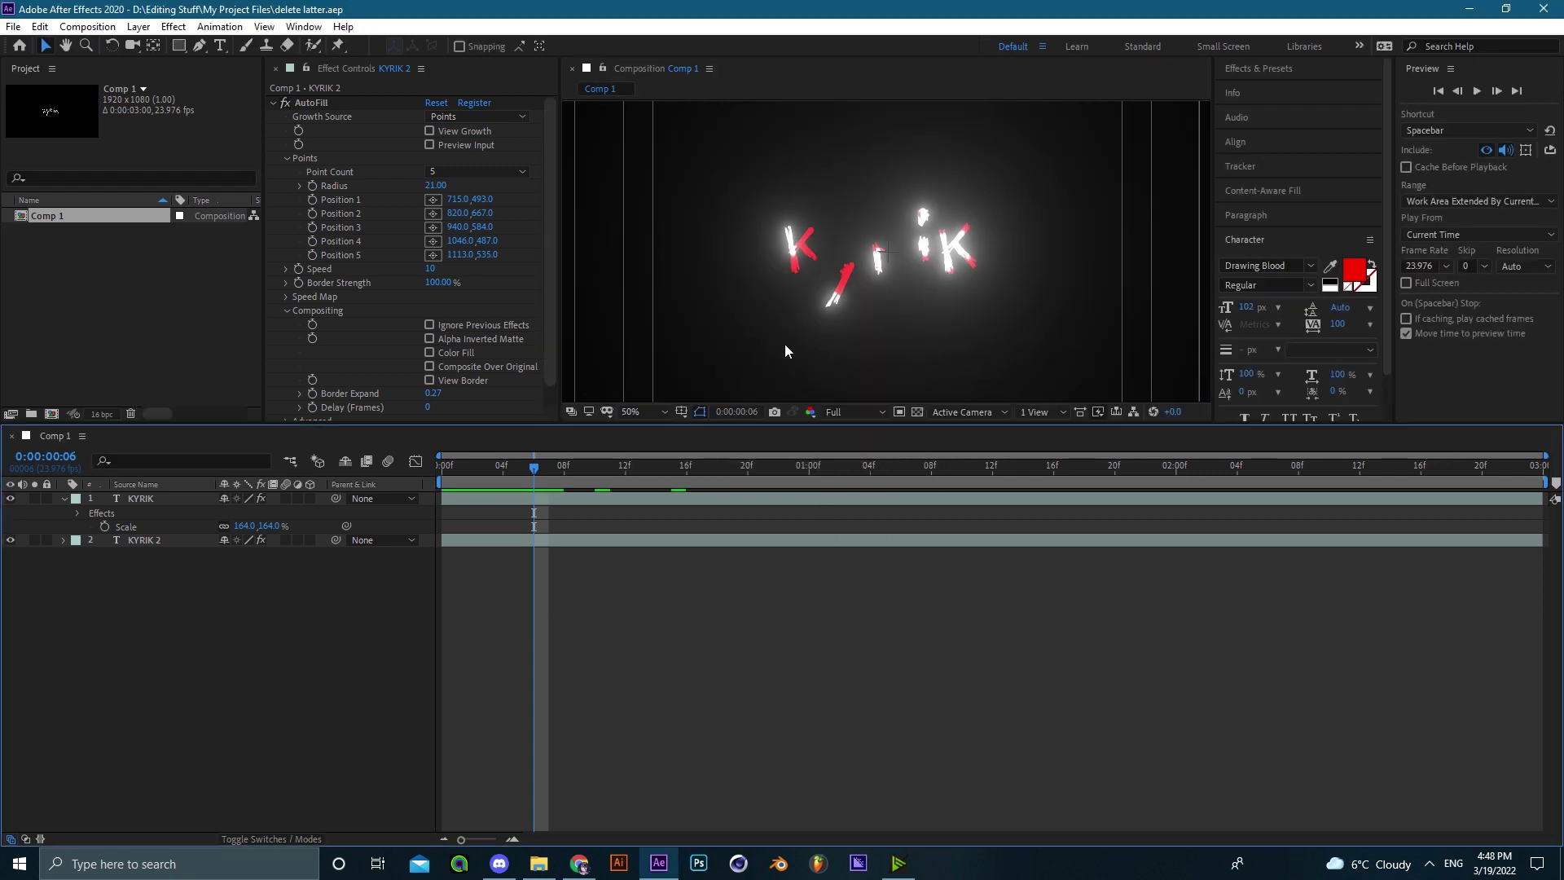
- Examine the glow's falloff in the dark areas around the letters at 0:00:00:06
{"action": "left_click_drag", "start_coordinate": [776, 344], "coordinate": [919, 209]}
{"action": "scroll", "coordinate": [895, 291], "scroll_direction": "up", "scroll_amount": 1}
{"action": "scroll", "coordinate": [961, 290], "scroll_direction": "down", "scroll_amount": 1}
{"action": "scroll", "coordinate": [961, 290], "scroll_direction": "up", "scroll_amount": 1}
{"action": "left_click", "coordinate": [642, 495]}
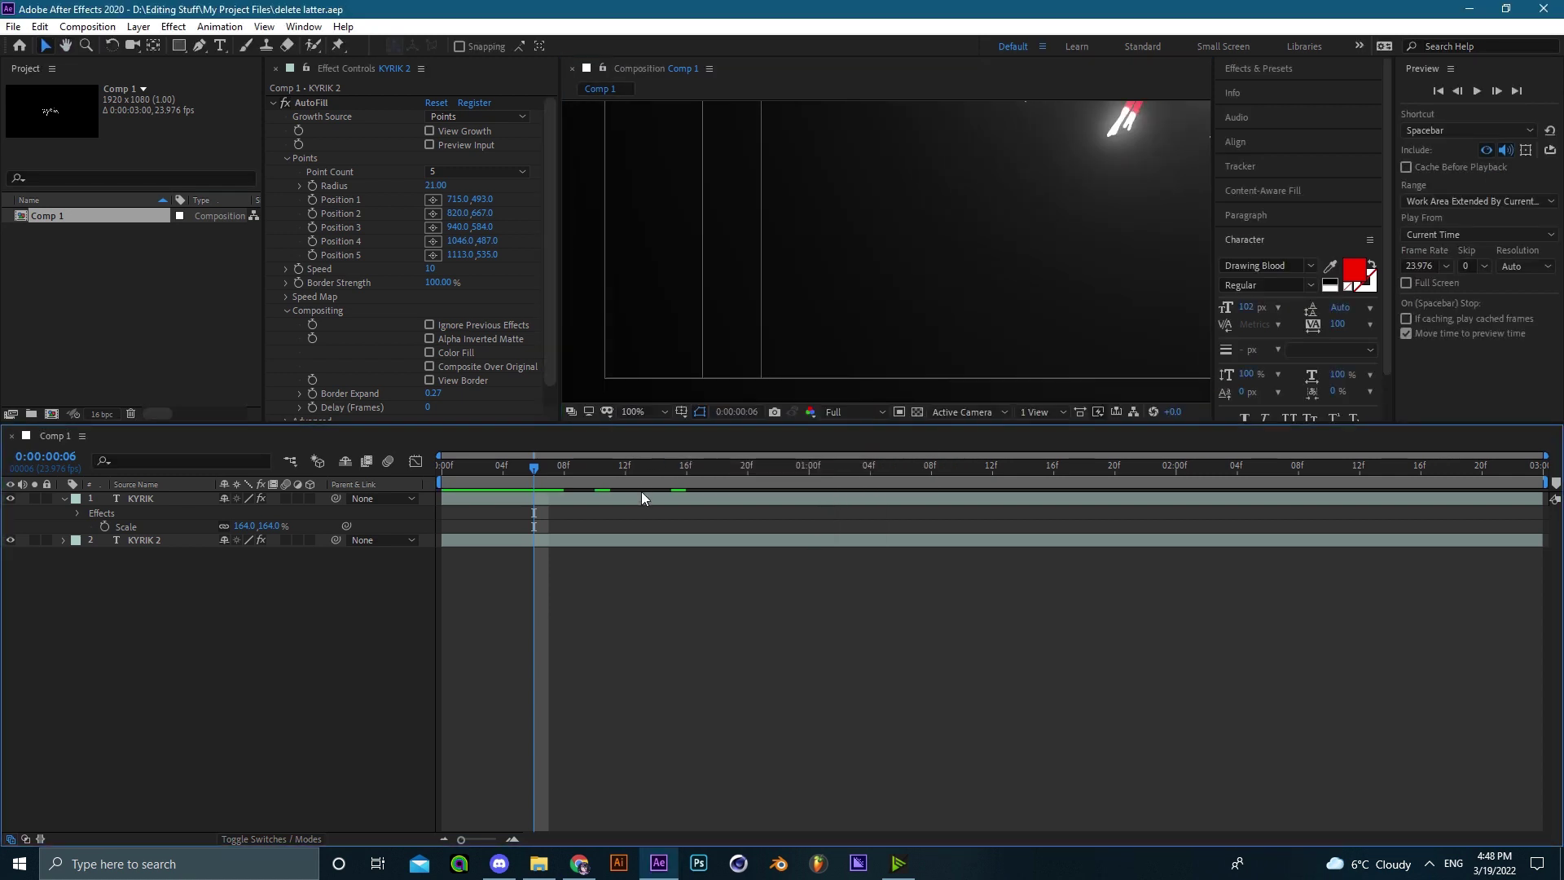
{"action": "left_click_drag", "start_coordinate": [977, 305], "coordinate": [857, 337]}
{"action": "left_click", "coordinate": [856, 337]}
{"action": "scroll", "coordinate": [860, 326], "scroll_direction": "down", "scroll_amount": 1}
{"action": "left_click_drag", "start_coordinate": [974, 228], "coordinate": [843, 349]}
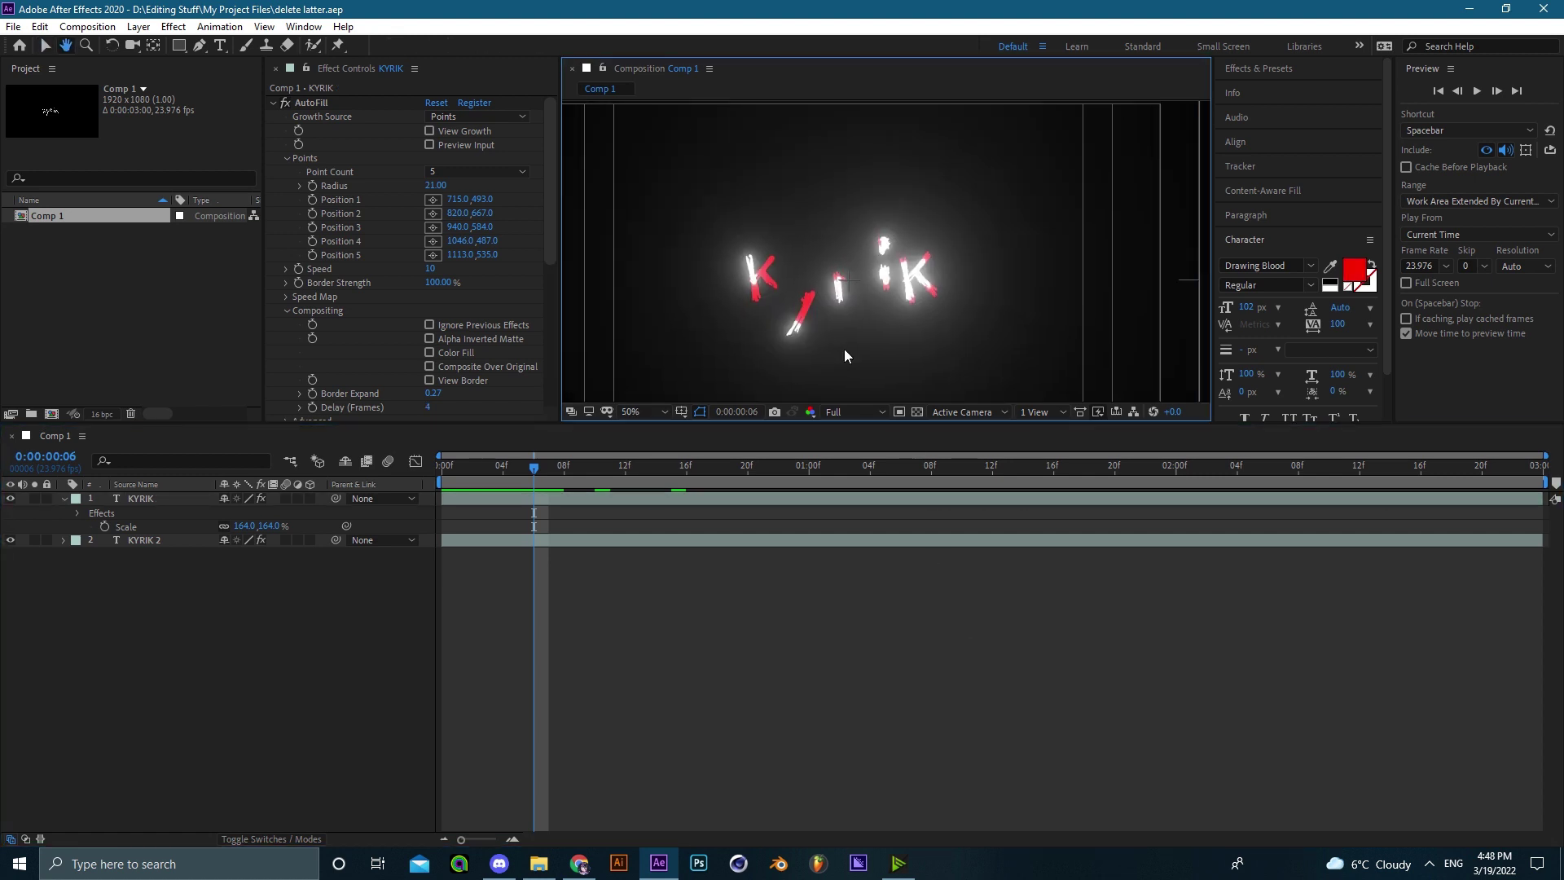
- Reduce the Deep Glow Radius on the white text layer to 1620
{"action": "left_click", "coordinate": [732, 501]}
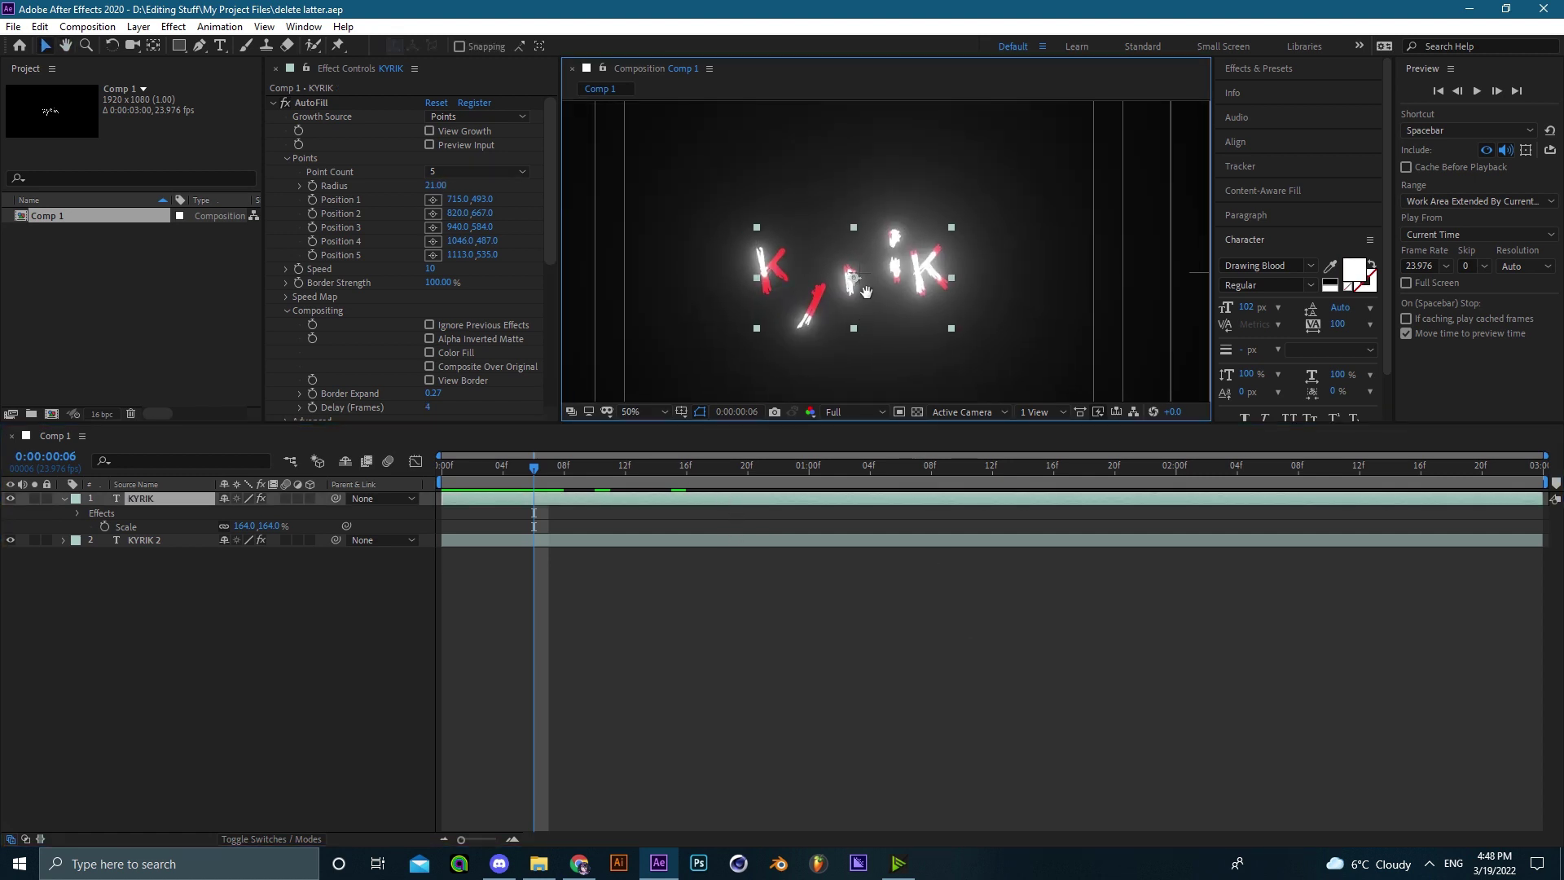
{"action": "scroll", "coordinate": [395, 246], "scroll_direction": "down", "scroll_amount": 5}
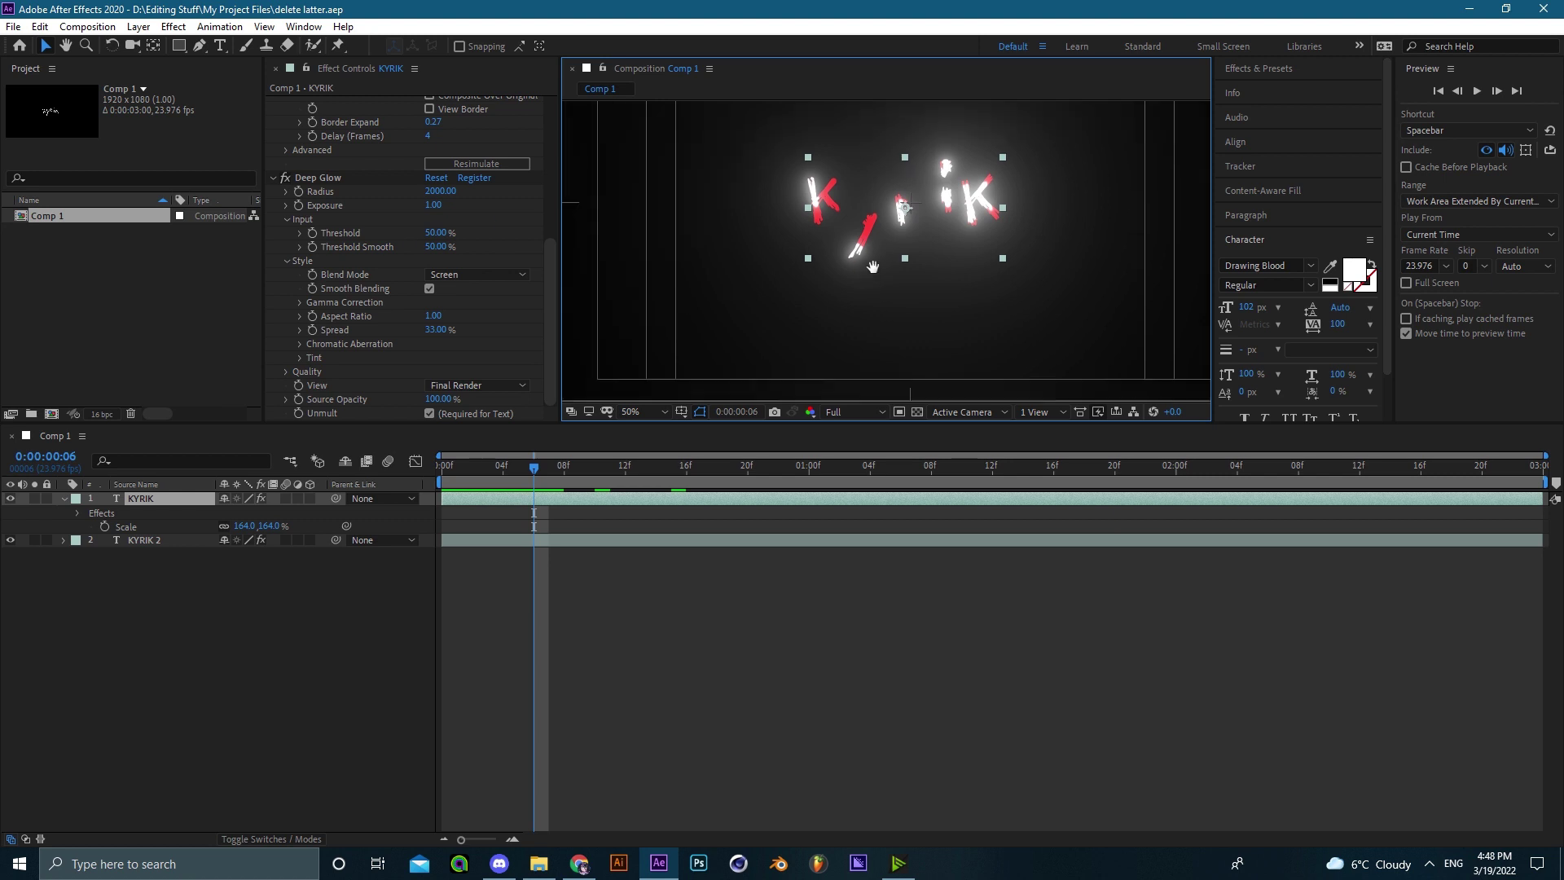
{"action": "scroll", "coordinate": [774, 269], "scroll_direction": "up", "scroll_amount": 1}
{"action": "mouse_move", "coordinate": [436, 190]}
{"action": "left_mouse_down"}
{"action": "mouse_move", "coordinate": [393, 195]}
{"action": "mouse_move", "coordinate": [426, 195]}
{"action": "mouse_move", "coordinate": [407, 196]}
{"action": "left_mouse_up"}
{"action": "scroll", "coordinate": [879, 253], "scroll_direction": "up", "scroll_amount": 1}
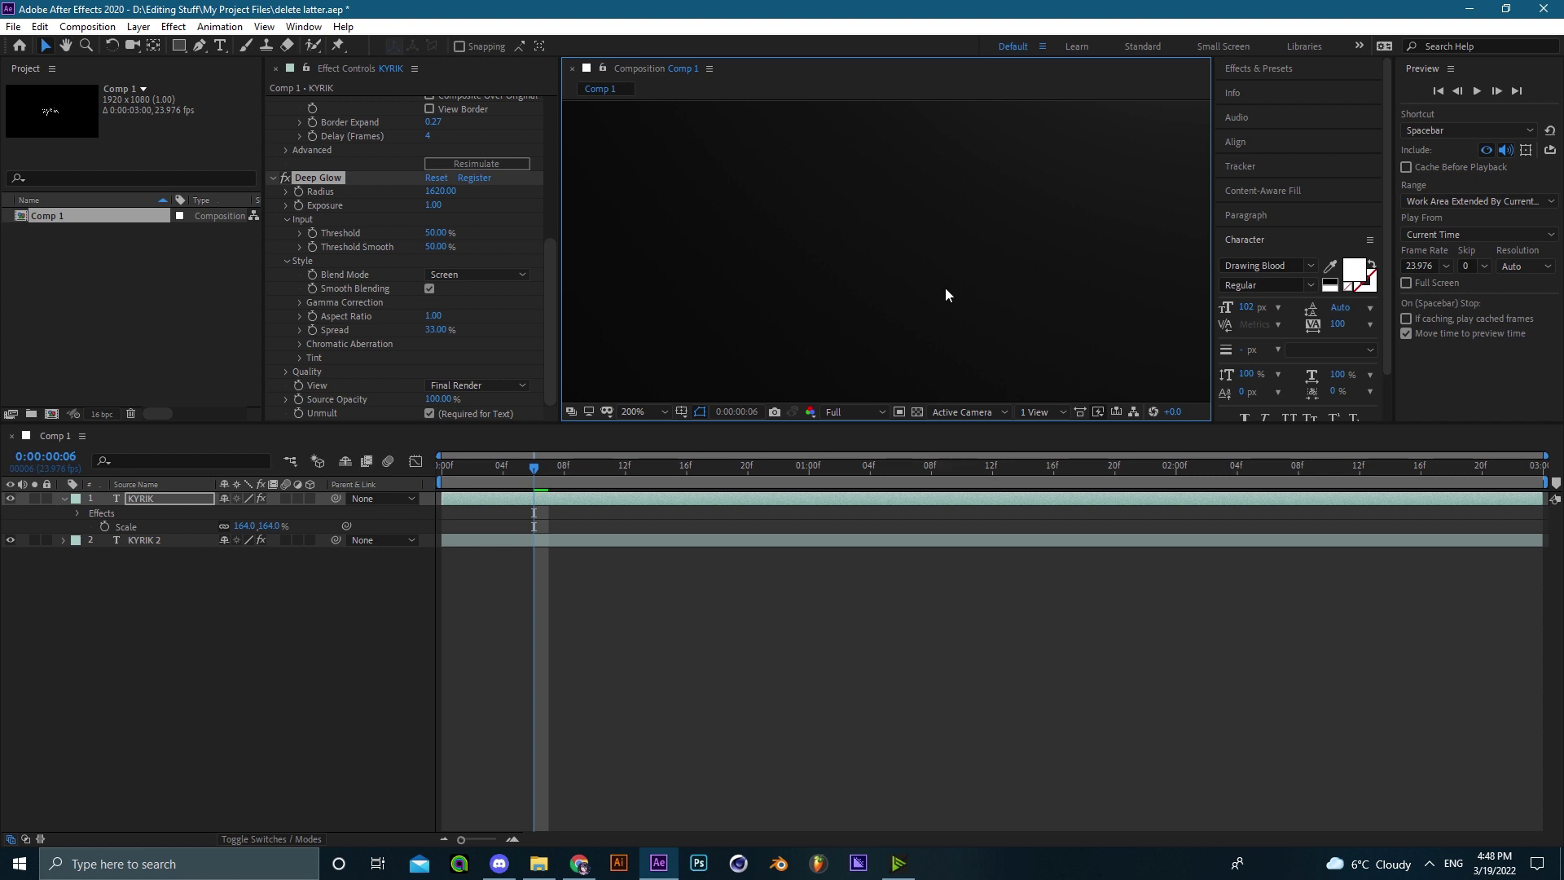
{"action": "scroll", "coordinate": [813, 234], "scroll_direction": "down", "scroll_amount": 2}
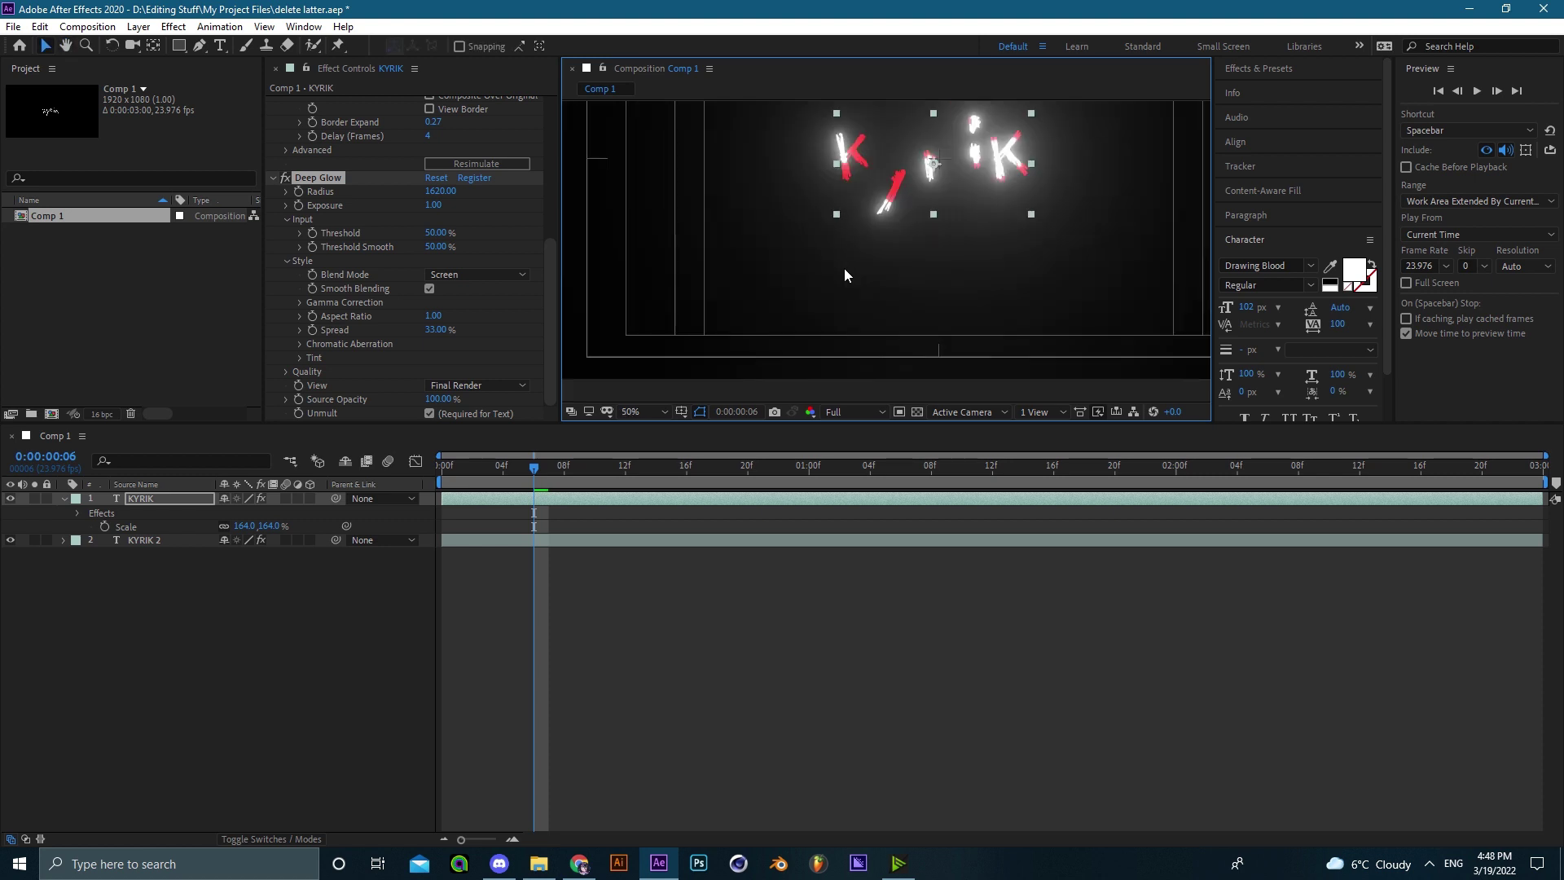
- Inspect the glow's gradient close up and apply the Noise effect to the white text layer
{"action": "left_click_drag", "start_coordinate": [842, 297], "coordinate": [897, 261]}
{"action": "scroll", "coordinate": [850, 282], "scroll_direction": "up", "scroll_amount": 1}
{"action": "scroll", "coordinate": [798, 298], "scroll_direction": "up", "scroll_amount": 1}
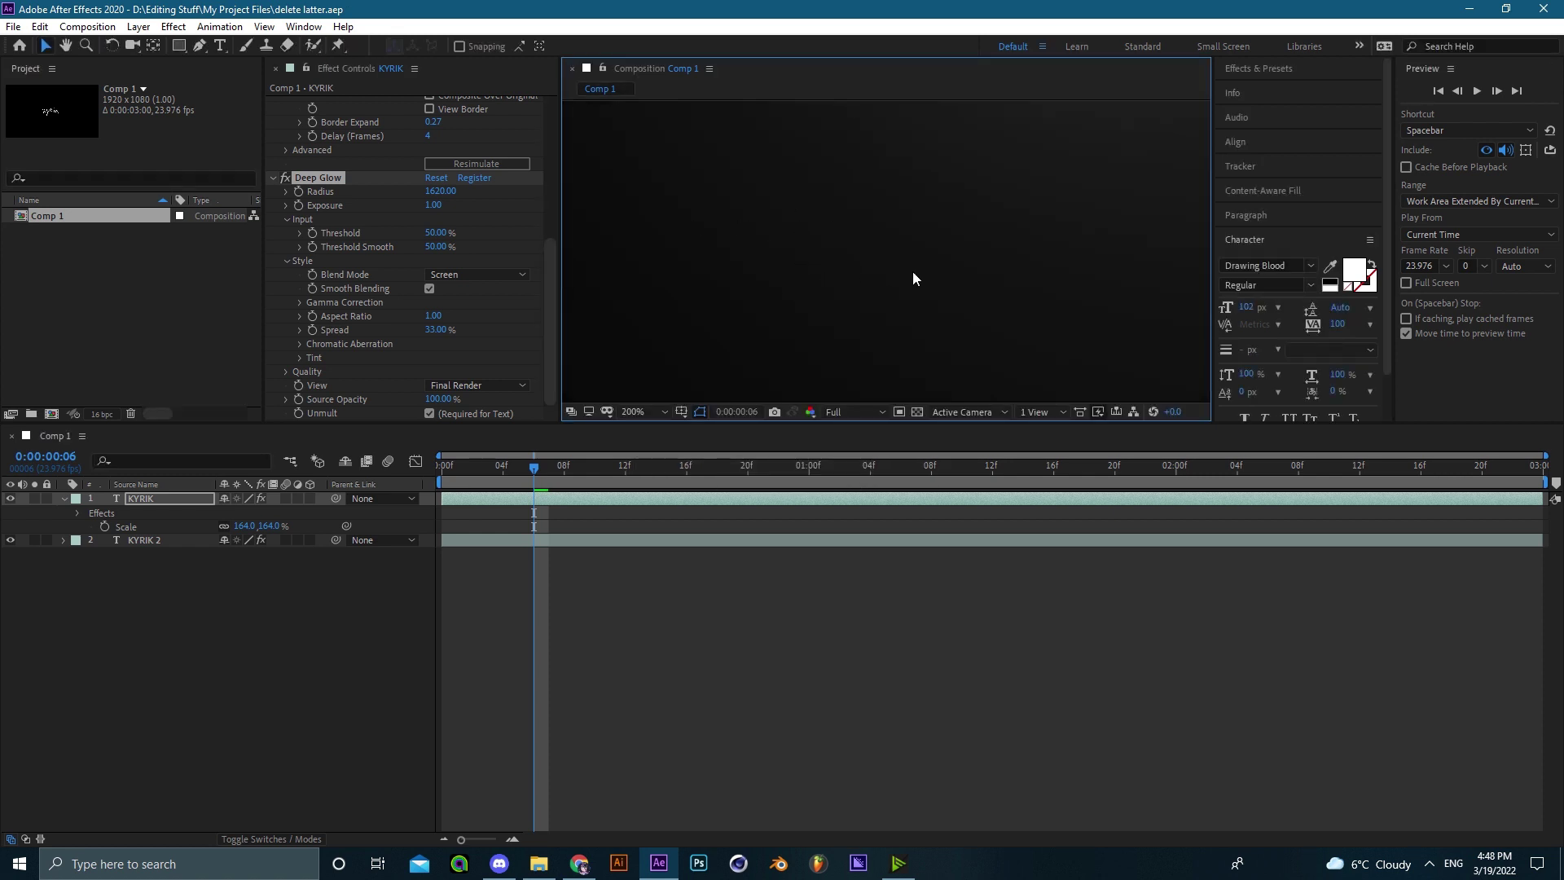
{"action": "scroll", "coordinate": [830, 214], "scroll_direction": "down", "scroll_amount": 1}
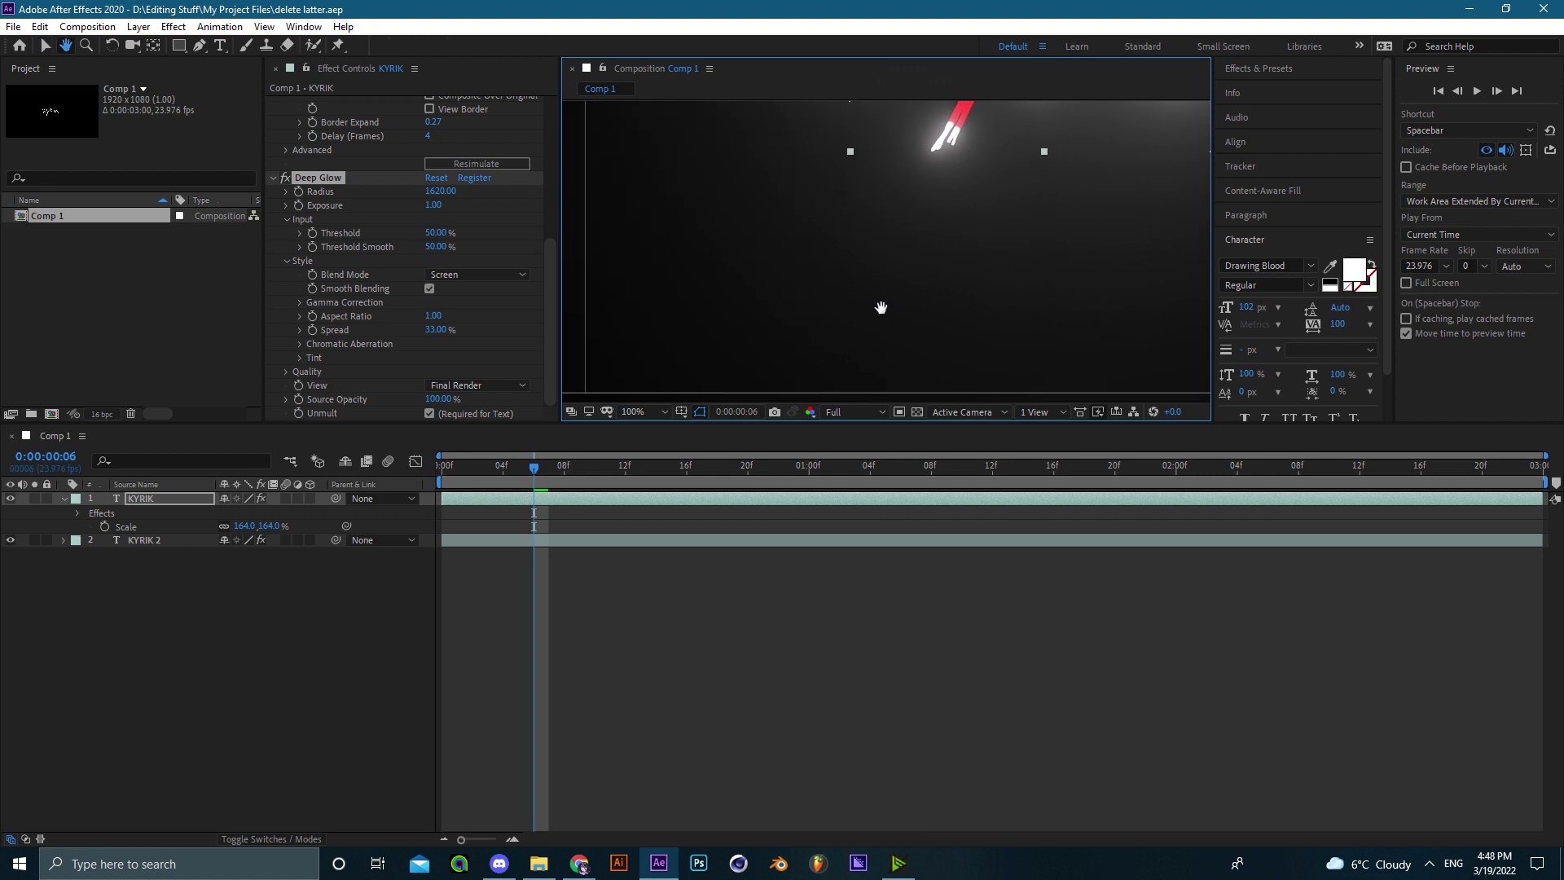
{"action": "key", "text": "ctrl+space"}
{"action": "type", "text": "noise"}
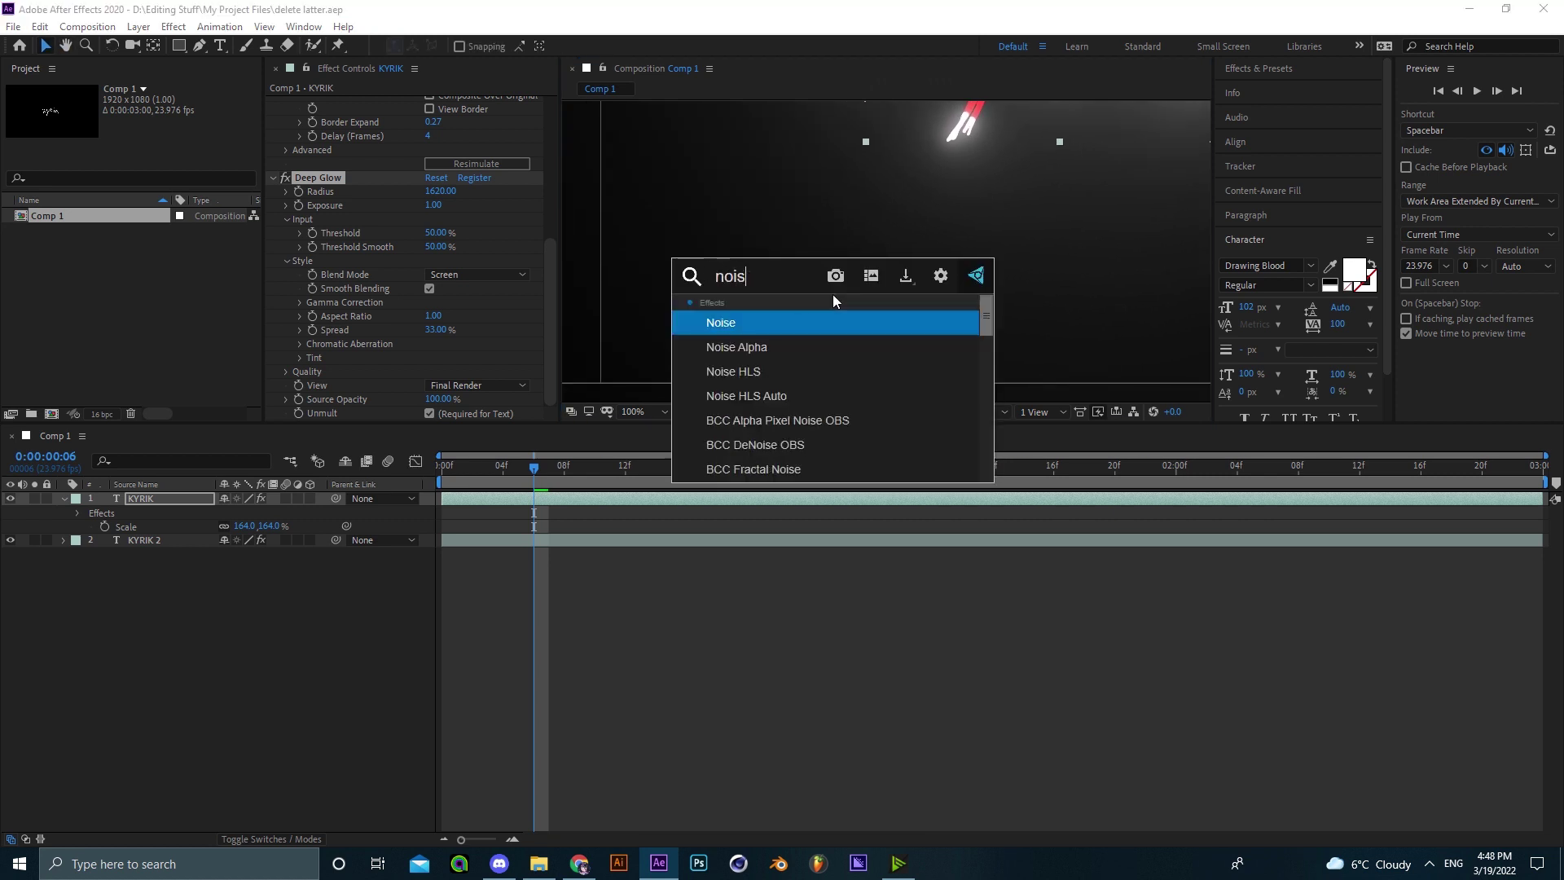
{"action": "key", "text": "Return"}
{"action": "key", "text": "ctrl+z"}
{"action": "key", "text": "u"}
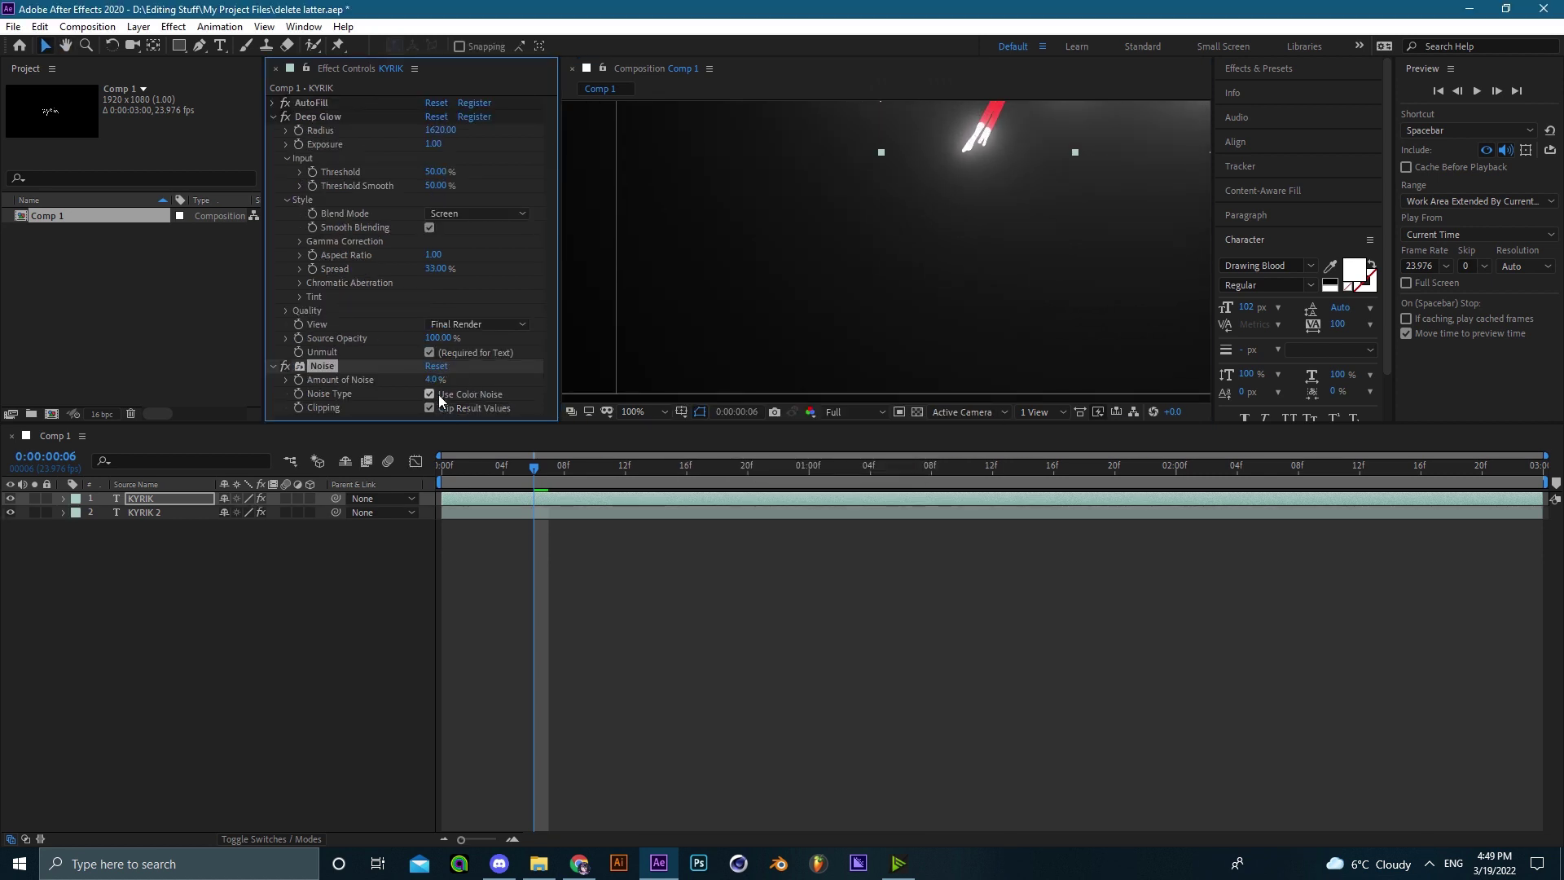
- Try Noise amounts of 38% and 100% on the white text's glow
{"action": "left_click_drag", "start_coordinate": [433, 380], "coordinate": [461, 379]}
{"action": "key", "text": "space"}
{"action": "left_click_drag", "start_coordinate": [860, 319], "coordinate": [936, 253]}
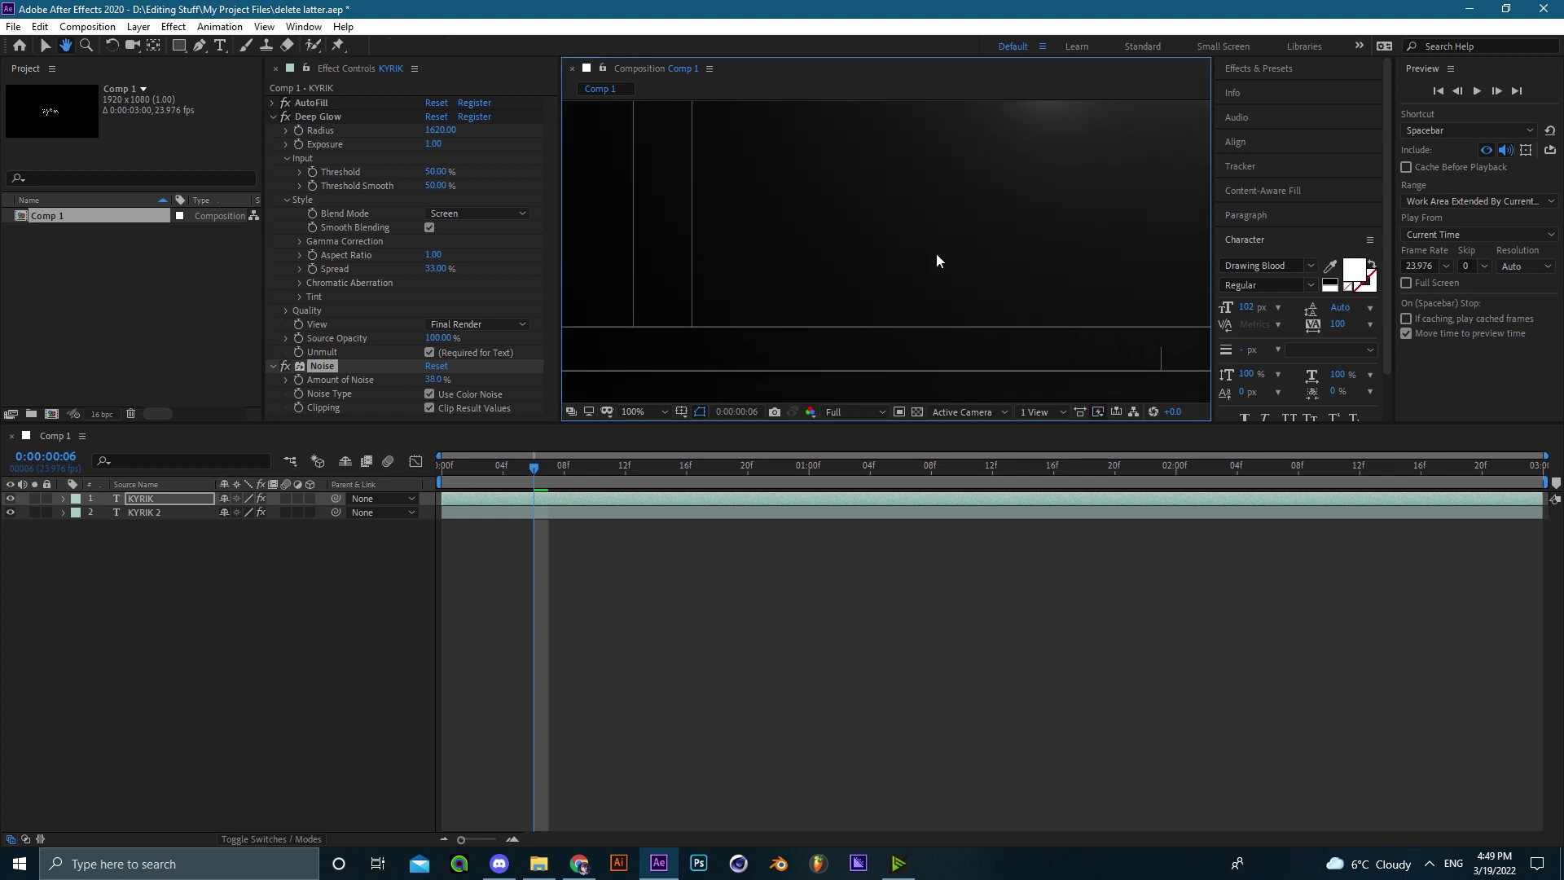
{"action": "scroll", "coordinate": [935, 252], "scroll_direction": "up", "scroll_amount": 2}
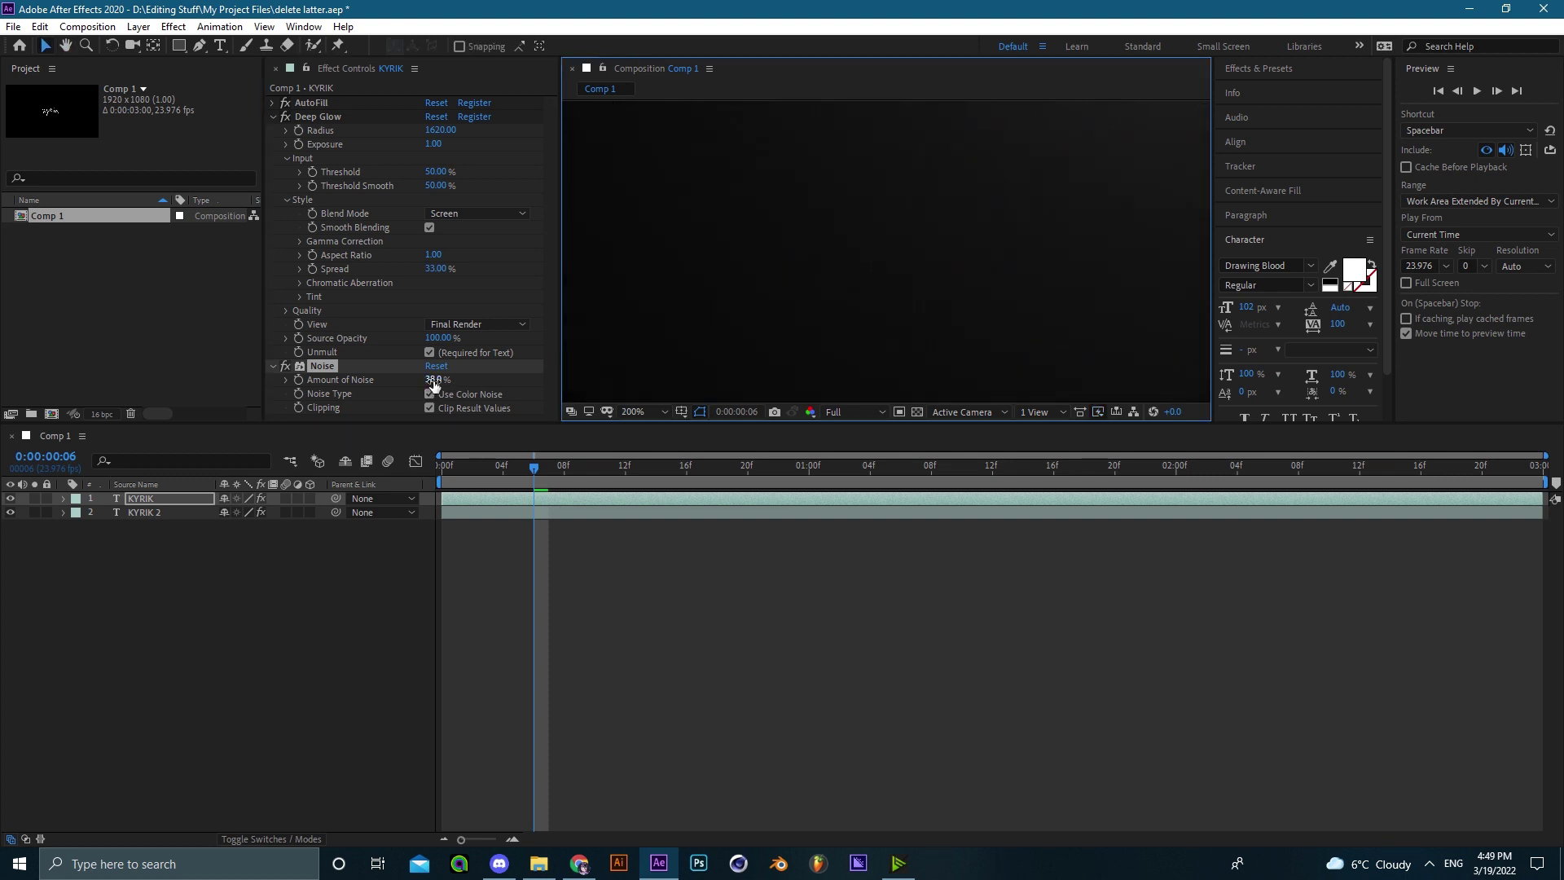
{"action": "left_click_drag", "start_coordinate": [435, 383], "coordinate": [531, 380]}
{"action": "scroll", "coordinate": [891, 257], "scroll_direction": "down", "scroll_amount": 4}
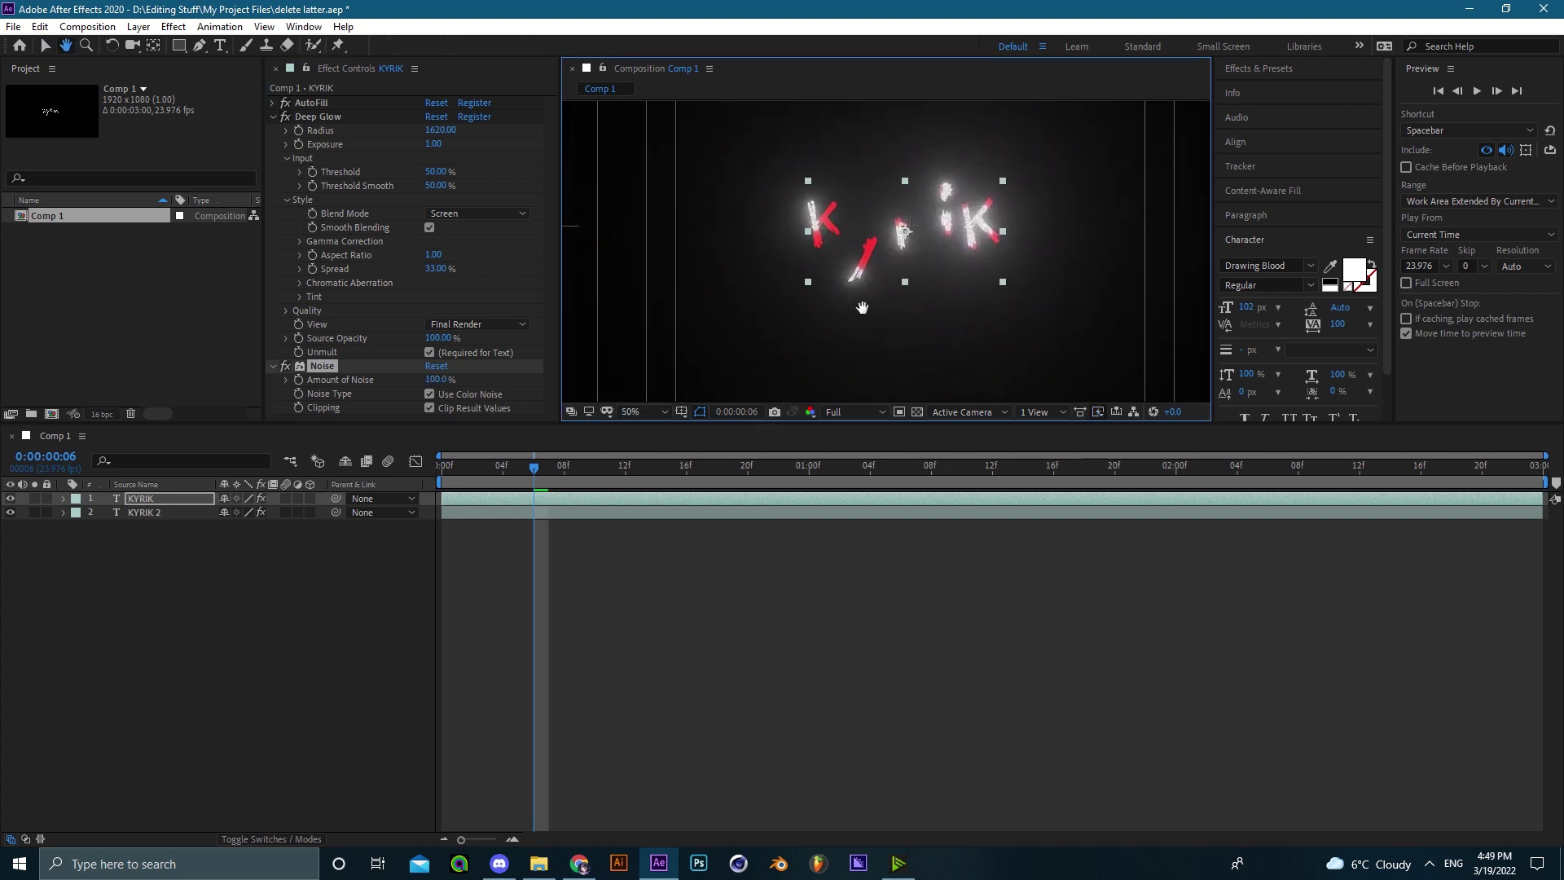
{"action": "left_click_drag", "start_coordinate": [862, 307], "coordinate": [880, 275]}
- Lower the Amount of Noise to 36% and check the glow with the layer deselected
{"action": "left_click_drag", "start_coordinate": [439, 381], "coordinate": [388, 381]}
{"action": "left_click", "coordinate": [799, 559]}
{"action": "key", "text": "space"}
{"action": "left_click_drag", "start_coordinate": [871, 282], "coordinate": [883, 273]}
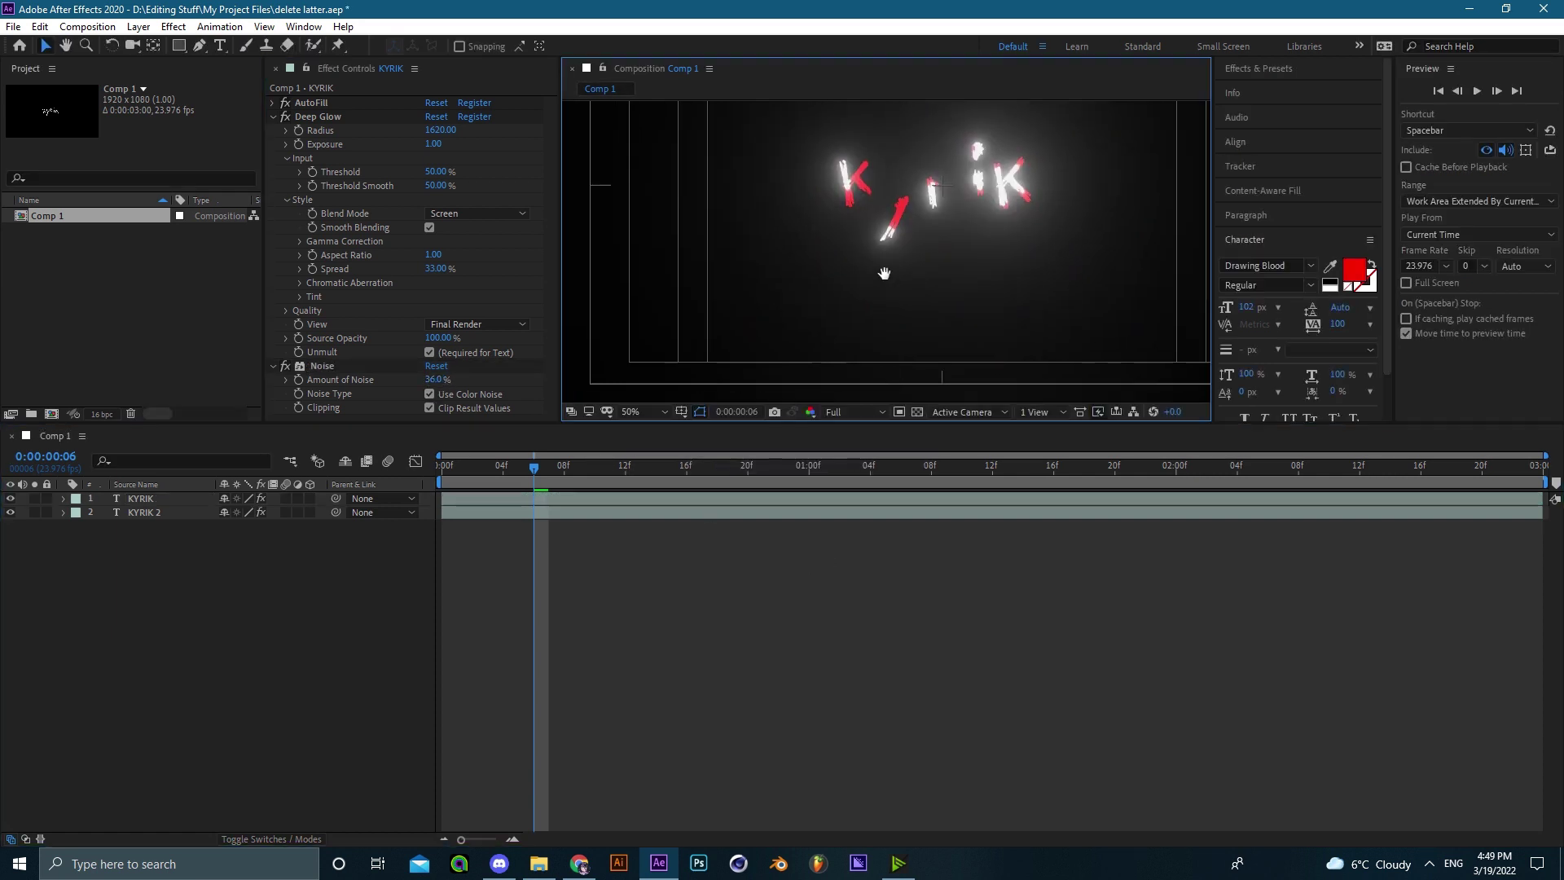
{"action": "scroll", "coordinate": [884, 273], "scroll_direction": "up", "scroll_amount": 2}
- Set the Amount of Noise to 4% on the white text layer
{"action": "left_click", "coordinate": [436, 381]}
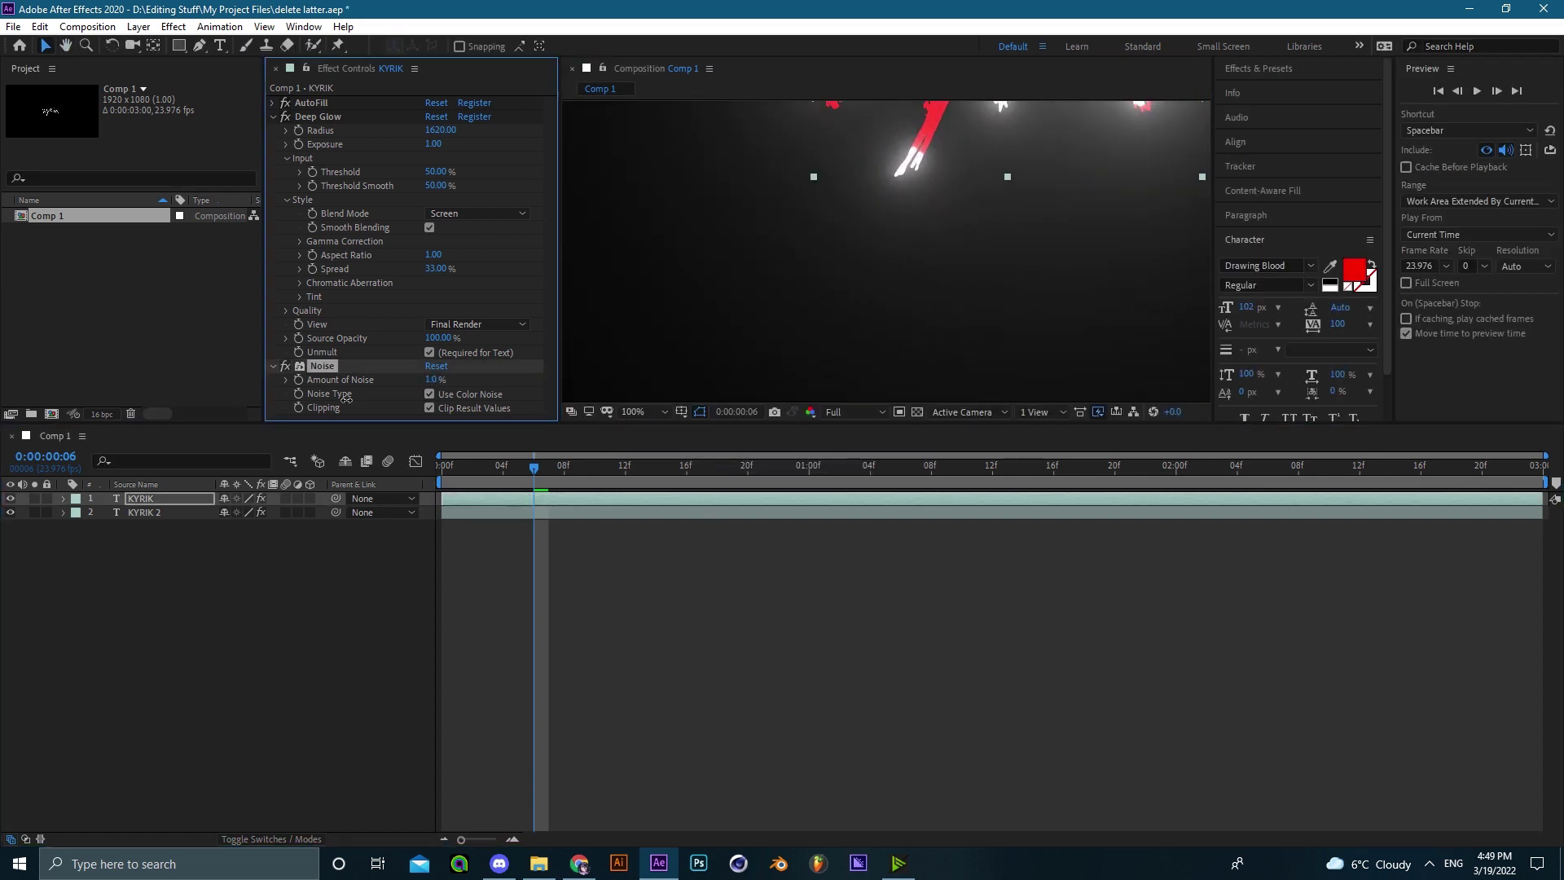
{"action": "type", "text": "74"}
{"action": "left_click", "coordinate": [478, 378]}
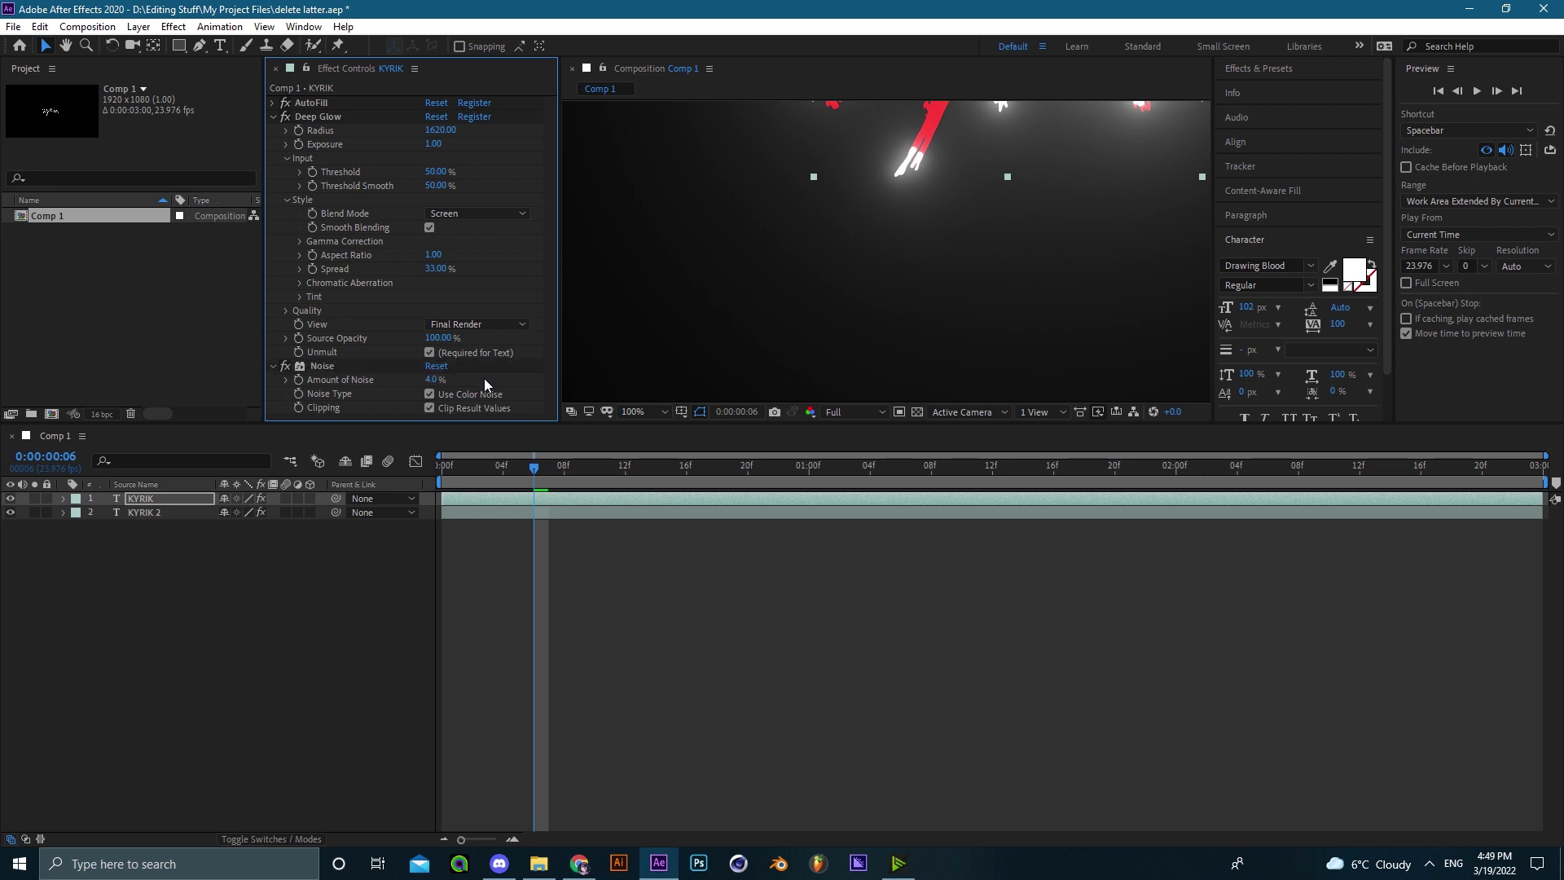
{"action": "scroll", "coordinate": [883, 250], "scroll_direction": "down", "scroll_amount": 1}
{"action": "key", "text": "space"}
{"action": "left_click_drag", "start_coordinate": [912, 261], "coordinate": [896, 291]}
- At 0:00:02:23, set the Amount of Noise to 60% and turn off Use Color Noise
{"action": "left_click_drag", "start_coordinate": [786, 466], "coordinate": [1535, 465]}
{"action": "left_click", "coordinate": [637, 414]}
{"action": "left_click", "coordinate": [636, 429]}
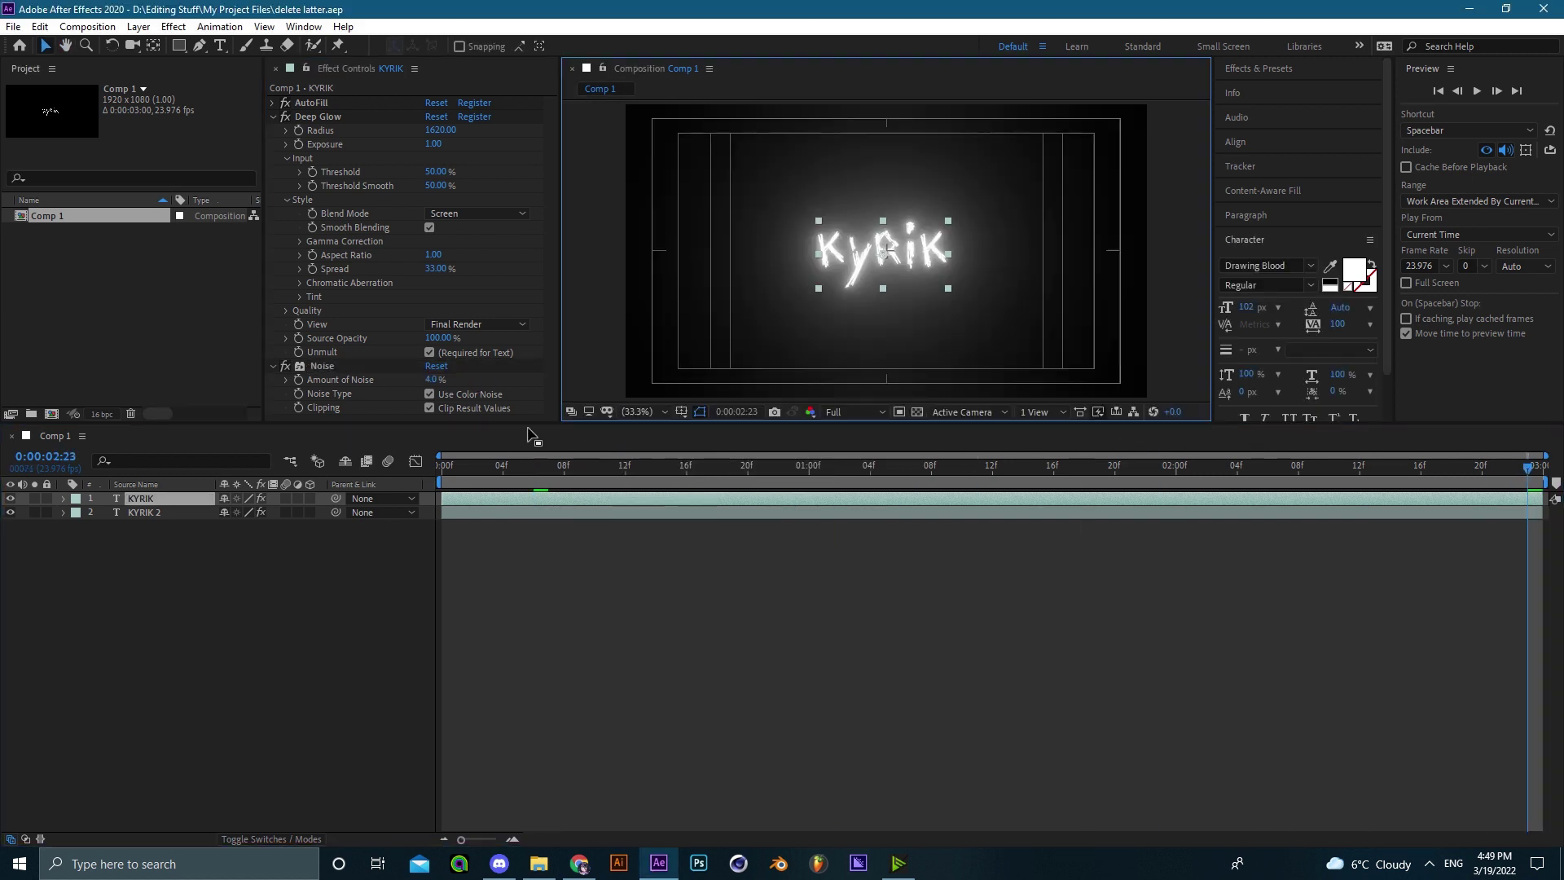
{"action": "left_click", "coordinate": [431, 380]}
{"action": "left_click_drag", "start_coordinate": [448, 383], "coordinate": [466, 389]}
{"action": "left_click", "coordinate": [428, 392]}
{"action": "scroll", "coordinate": [709, 386], "scroll_direction": "up", "scroll_amount": 1}
{"action": "left_click_drag", "start_coordinate": [710, 386], "coordinate": [765, 373]}
- Save the project and preview the noisy glow from 0:00:01:08
{"action": "key", "text": "space"}
{"action": "key", "text": "space"}
{"action": "left_click_drag", "start_coordinate": [800, 470], "coordinate": [932, 358]}
{"action": "key", "text": "ctrl+s"}
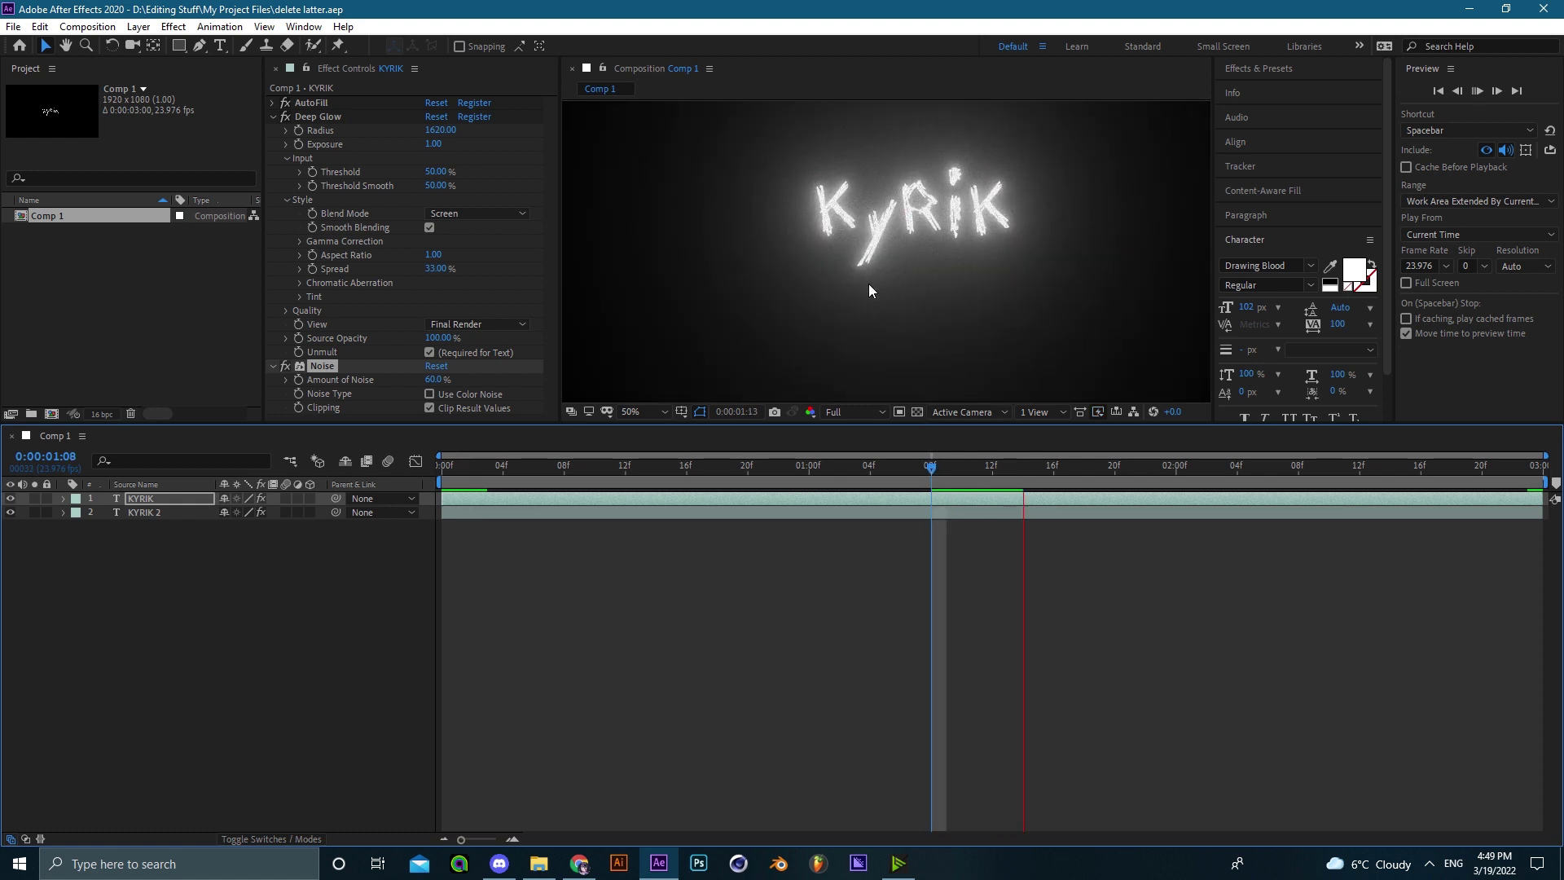
{"action": "key", "text": "space"}
- Examine the noise grain on the letters and glow close up at 0:00:01:14
{"action": "scroll", "coordinate": [974, 161], "scroll_direction": "up", "scroll_amount": 1}
{"action": "left_click_drag", "start_coordinate": [975, 161], "coordinate": [867, 257]}
{"action": "scroll", "coordinate": [888, 259], "scroll_direction": "down", "scroll_amount": 1}
{"action": "scroll", "coordinate": [875, 270], "scroll_direction": "up", "scroll_amount": 2}
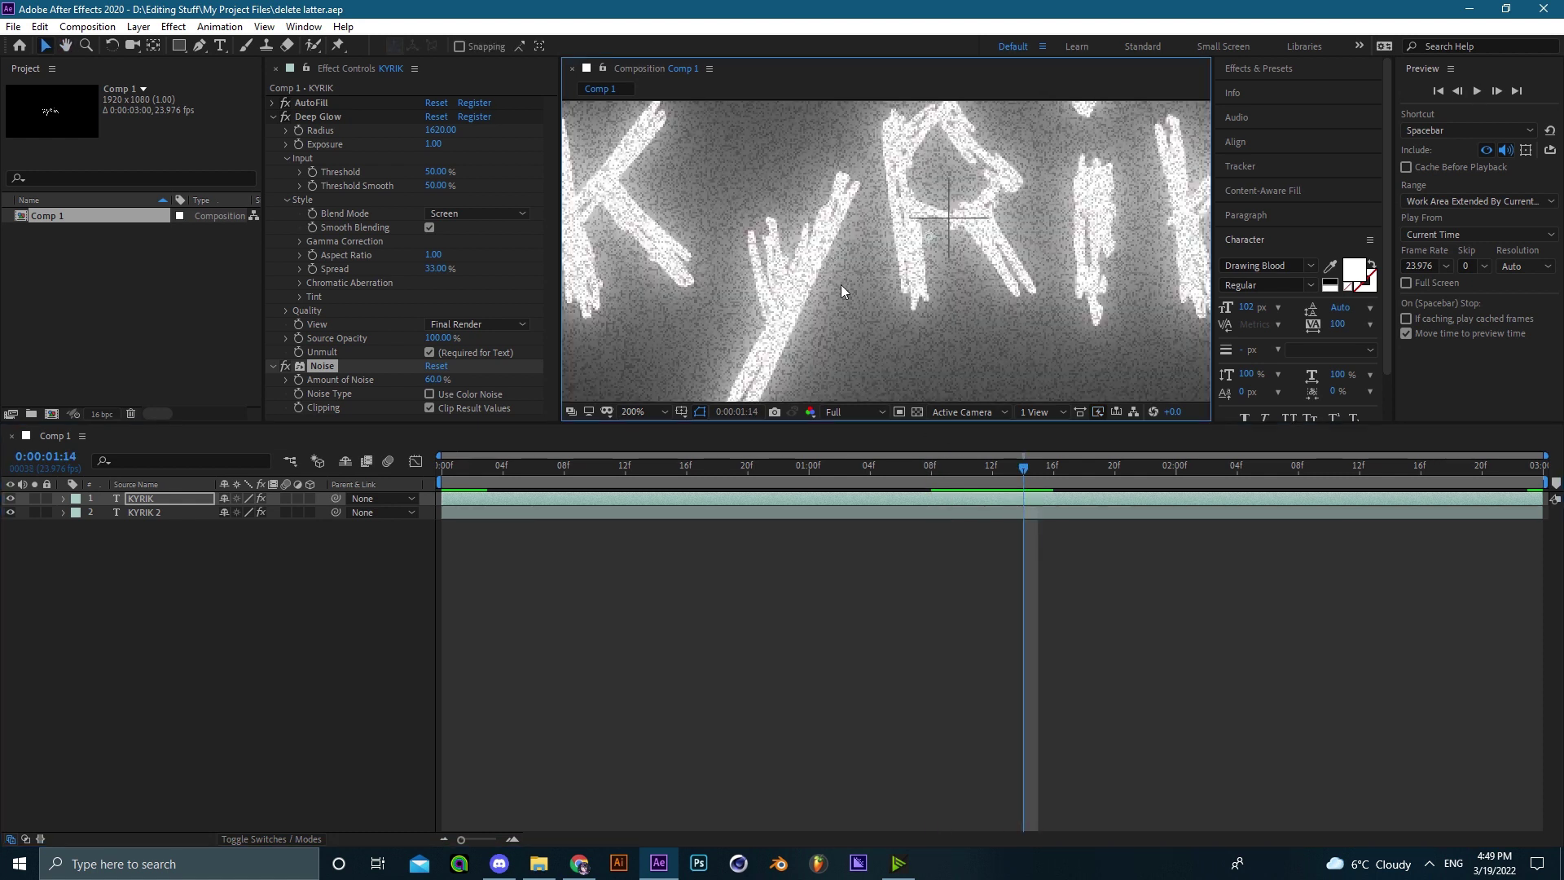
{"action": "scroll", "coordinate": [845, 290], "scroll_direction": "down", "scroll_amount": 3}
- Check the noisy glow at 0:00:00:22, 0:00:00:11 and 0:00:00:06, looking closely at the partly filled letters
{"action": "left_click", "coordinate": [778, 465]}
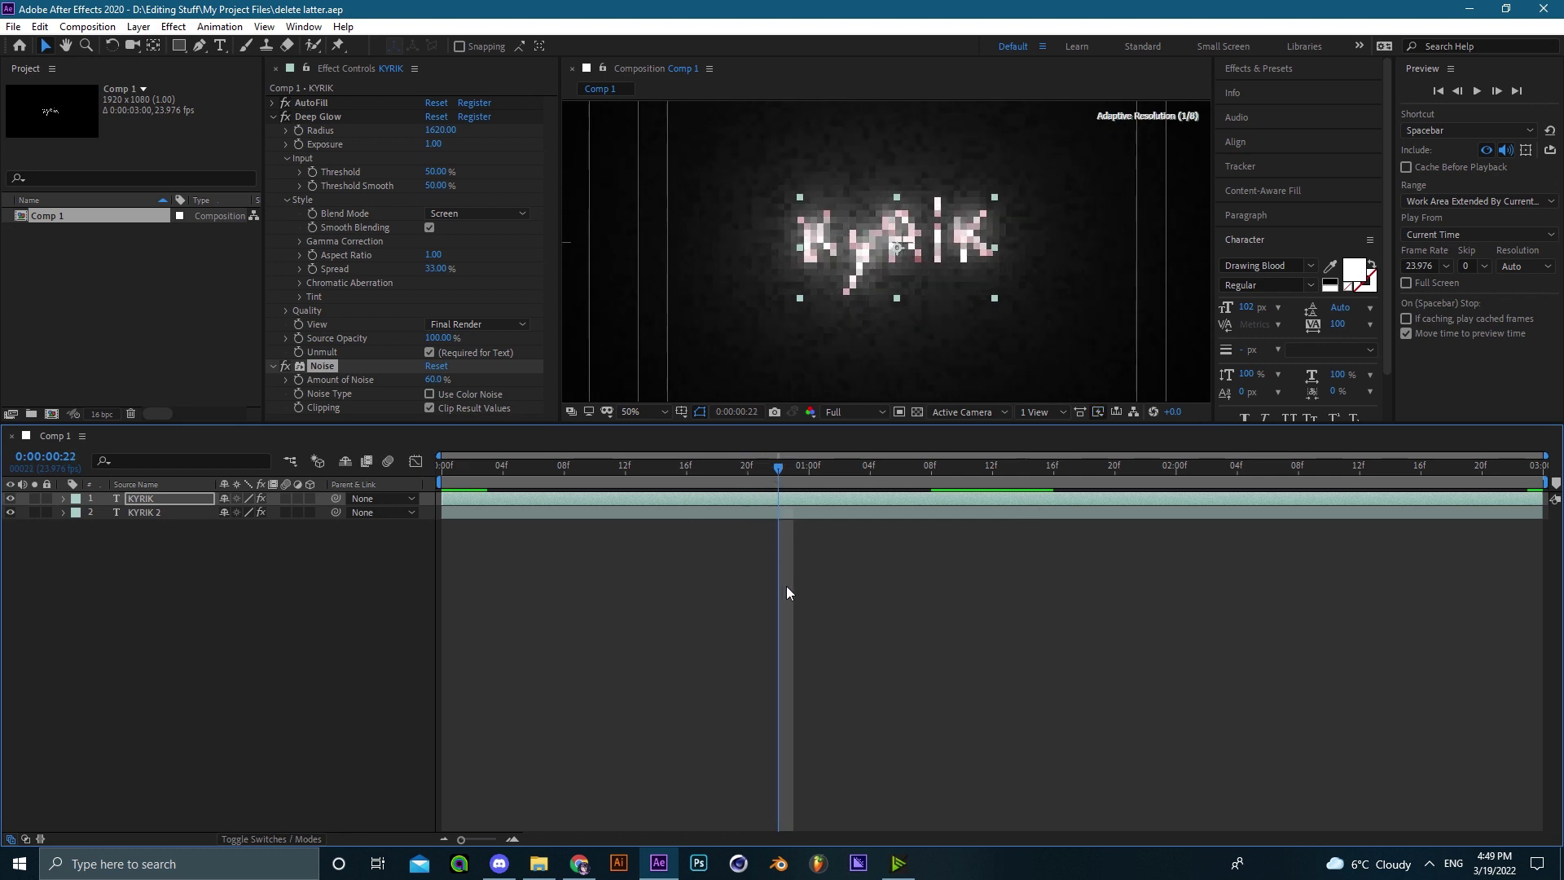
{"action": "left_click", "coordinate": [785, 584]}
{"action": "left_click_drag", "start_coordinate": [754, 472], "coordinate": [610, 476]}
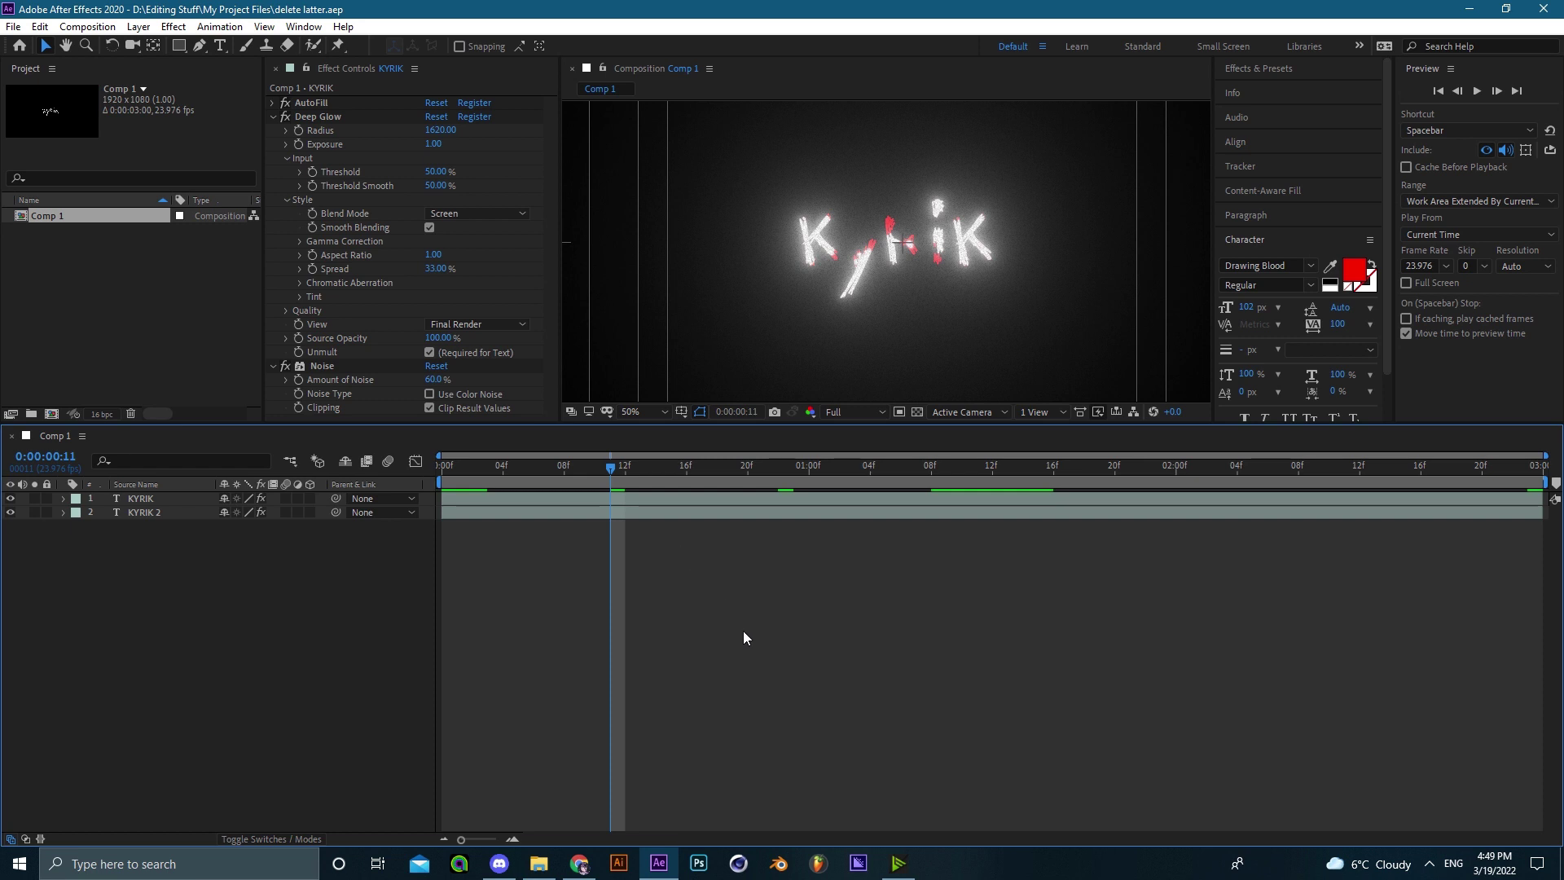
{"action": "left_click_drag", "start_coordinate": [616, 478], "coordinate": [535, 476]}
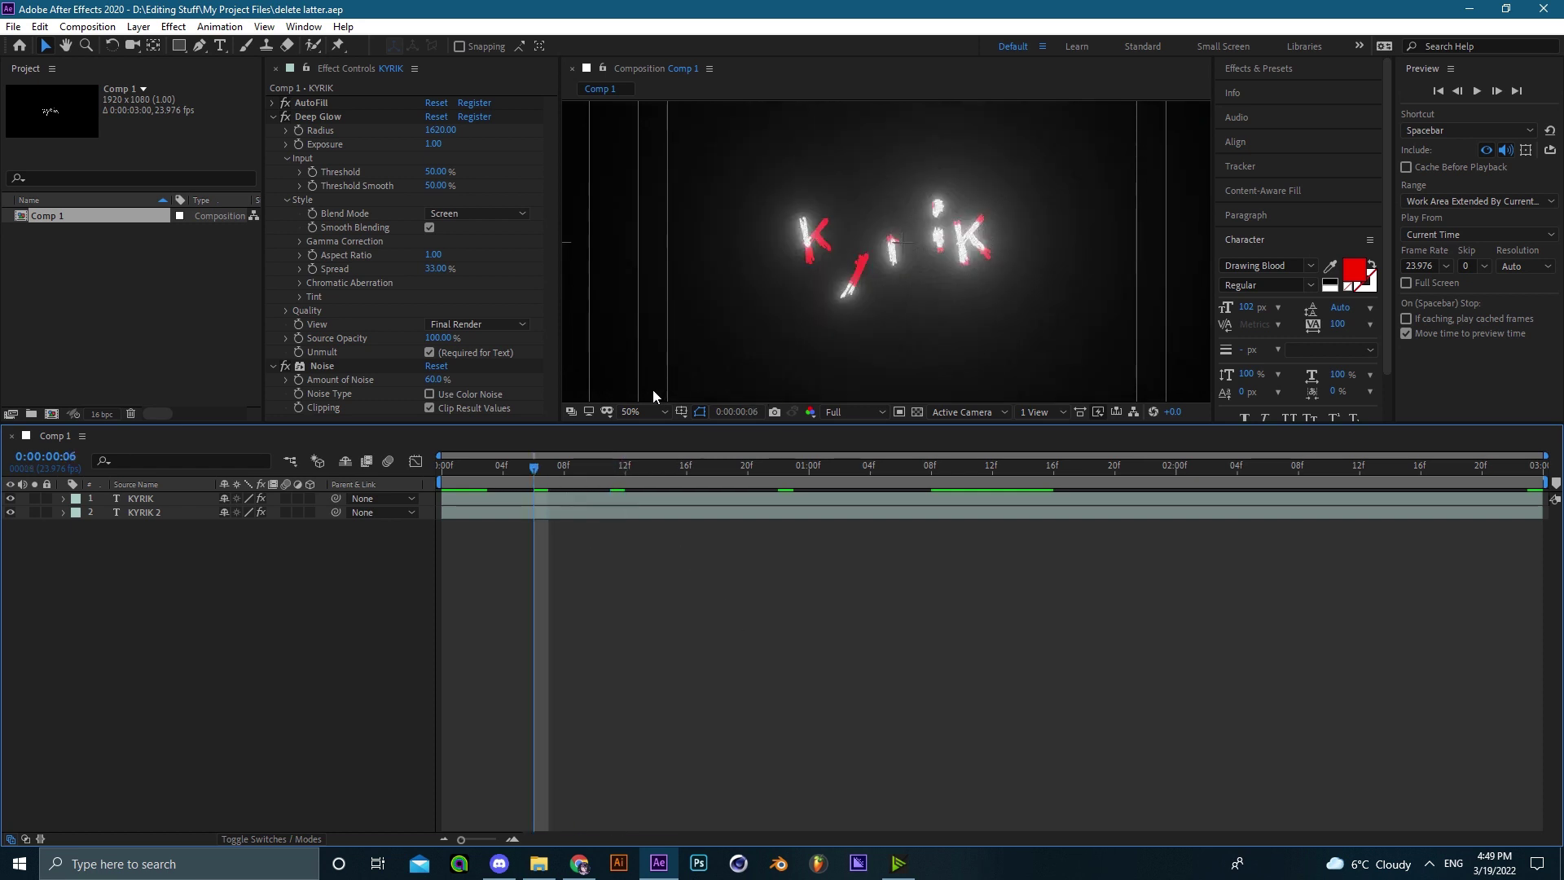
{"action": "left_click", "coordinate": [643, 411]}
{"action": "left_click", "coordinate": [648, 451]}
{"action": "scroll", "coordinate": [815, 277], "scroll_direction": "up", "scroll_amount": 3}
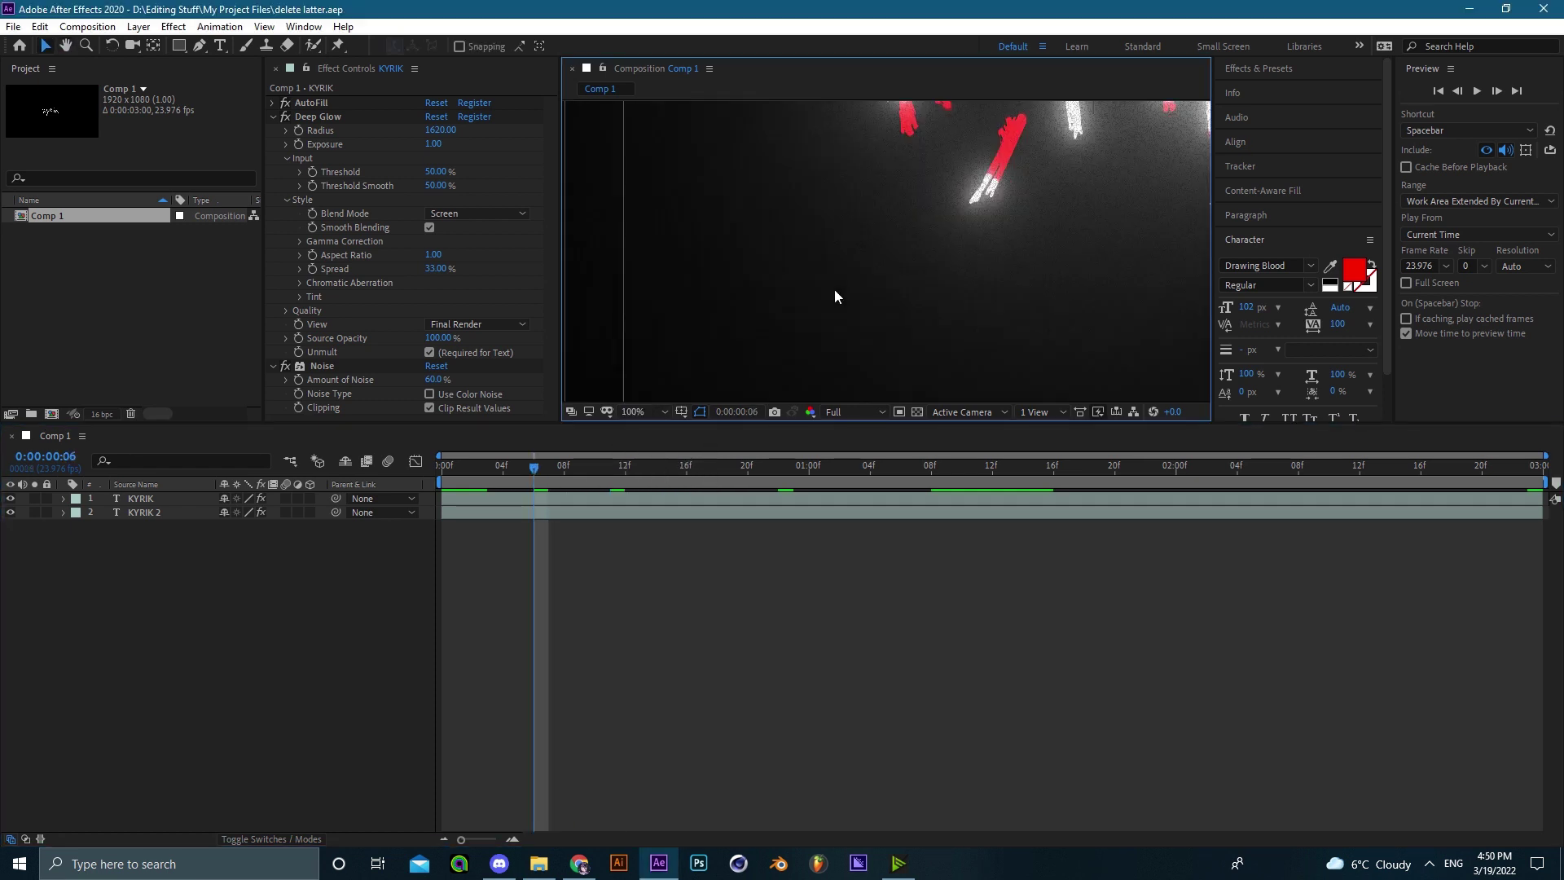
{"action": "left_click_drag", "start_coordinate": [845, 296], "coordinate": [770, 372]}
{"action": "scroll", "coordinate": [813, 354], "scroll_direction": "up", "scroll_amount": 2}
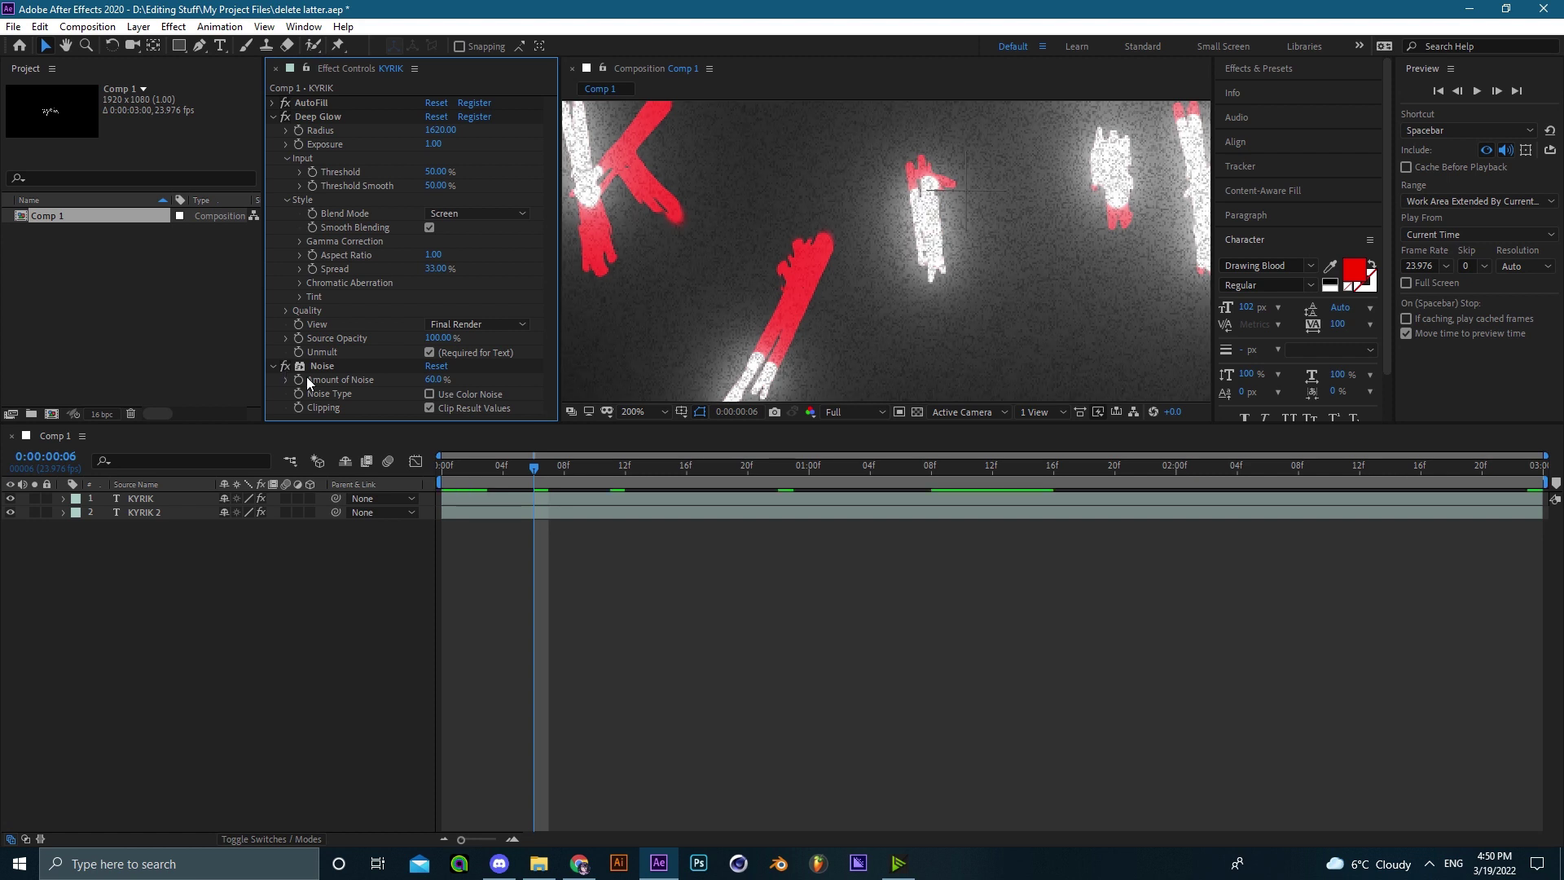
- Fit the whole composition in view and preview the animation from 0:00:00:06
{"action": "left_click", "coordinate": [641, 411]}
{"action": "left_click", "coordinate": [647, 448]}
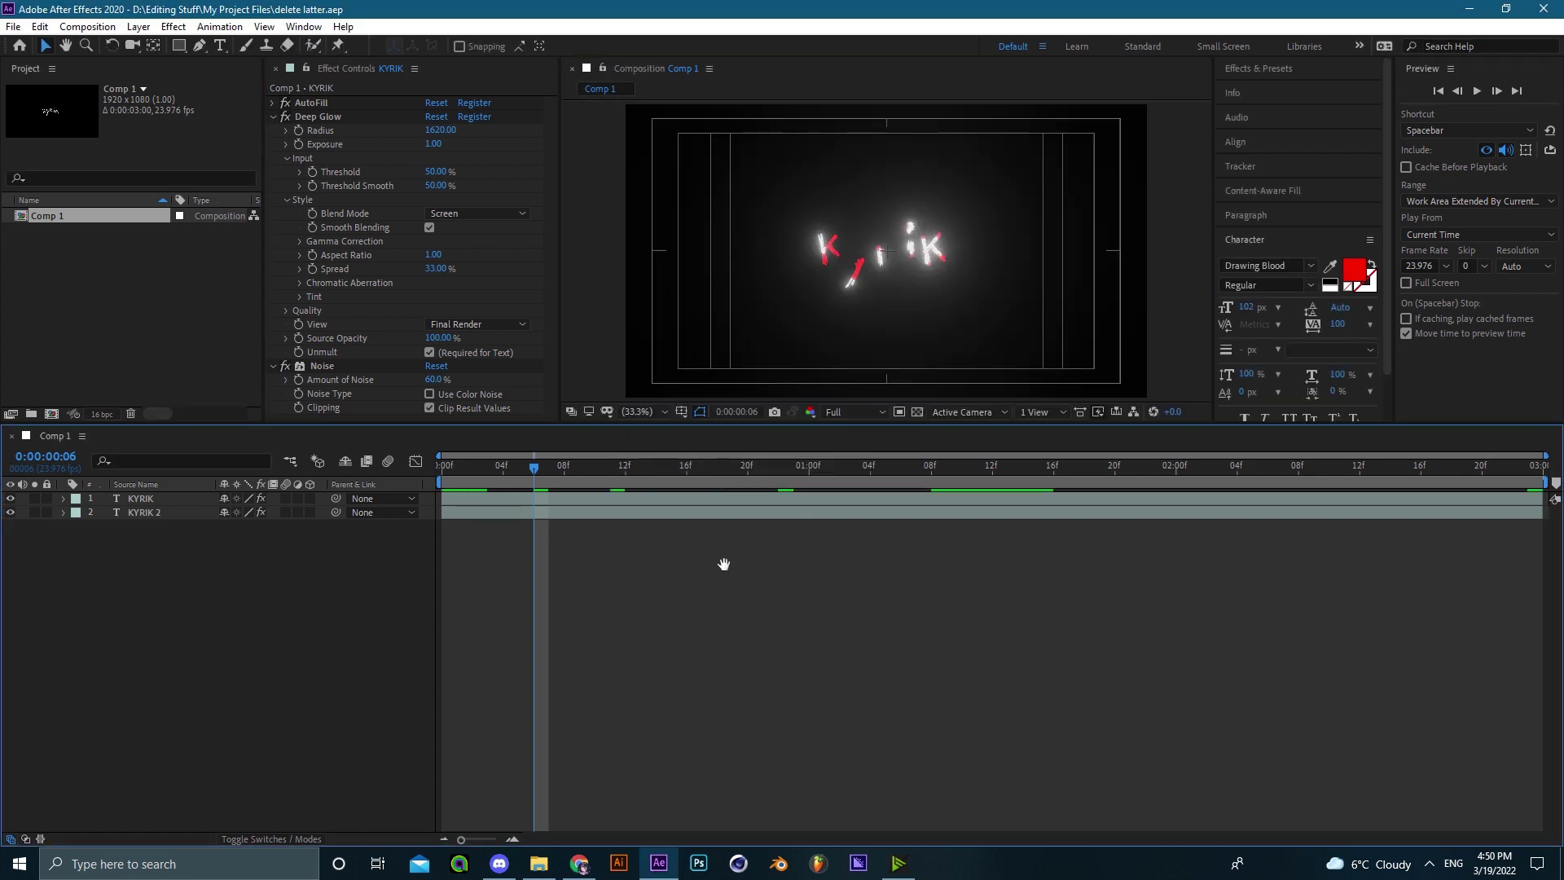
{"action": "key", "text": "space"}
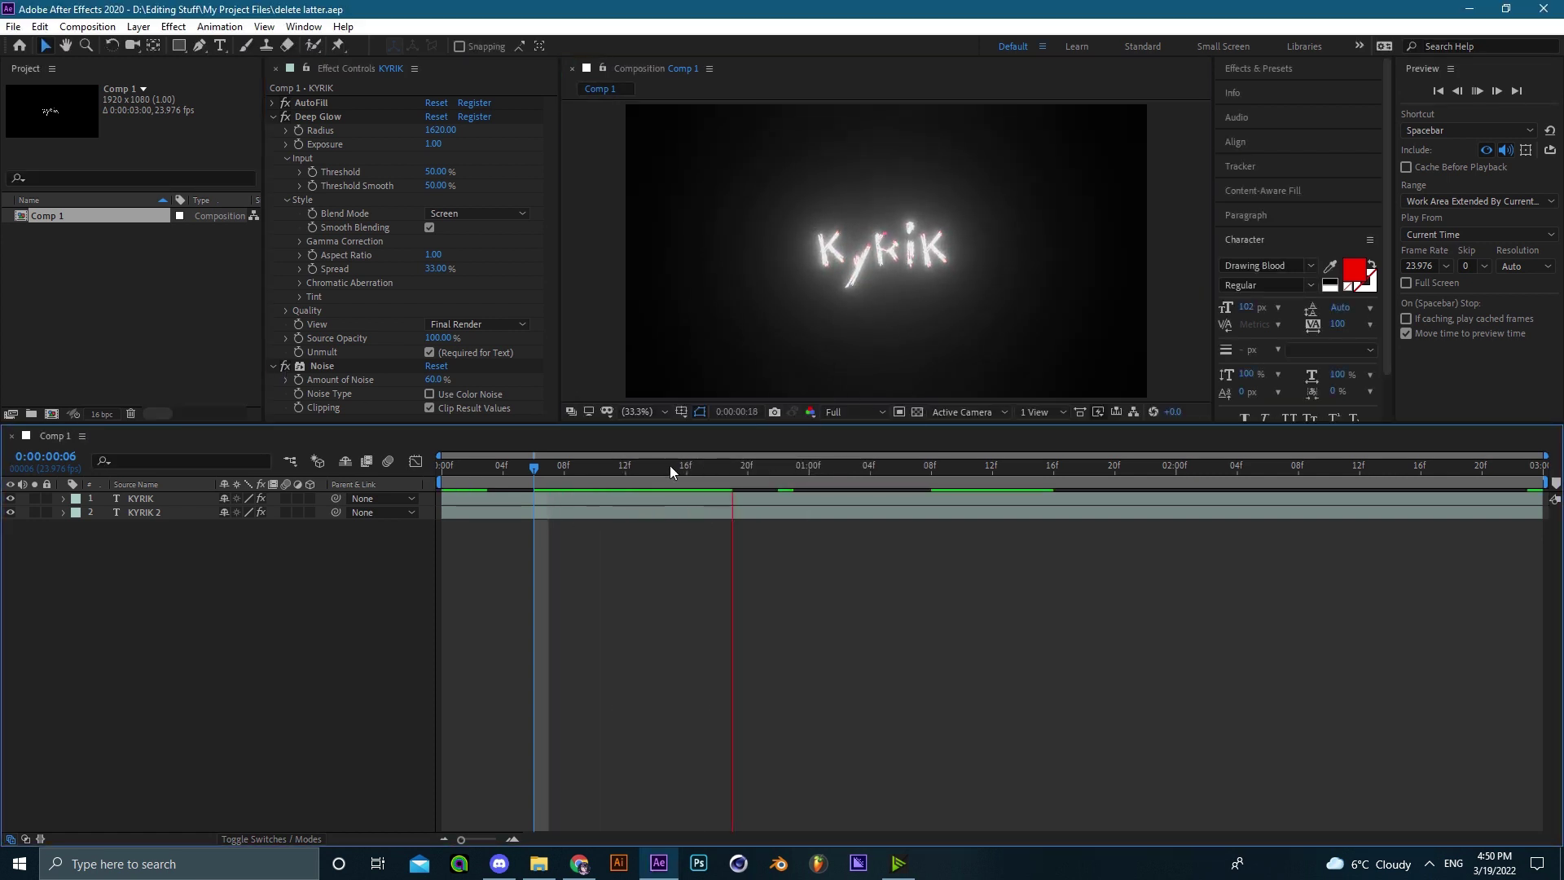
{"action": "key", "text": "space"}
- Compare the glow at 0:00:00:19 with the Noise effect off and on again, inspecting the composition's dark outer area
{"action": "left_click", "coordinate": [282, 367]}
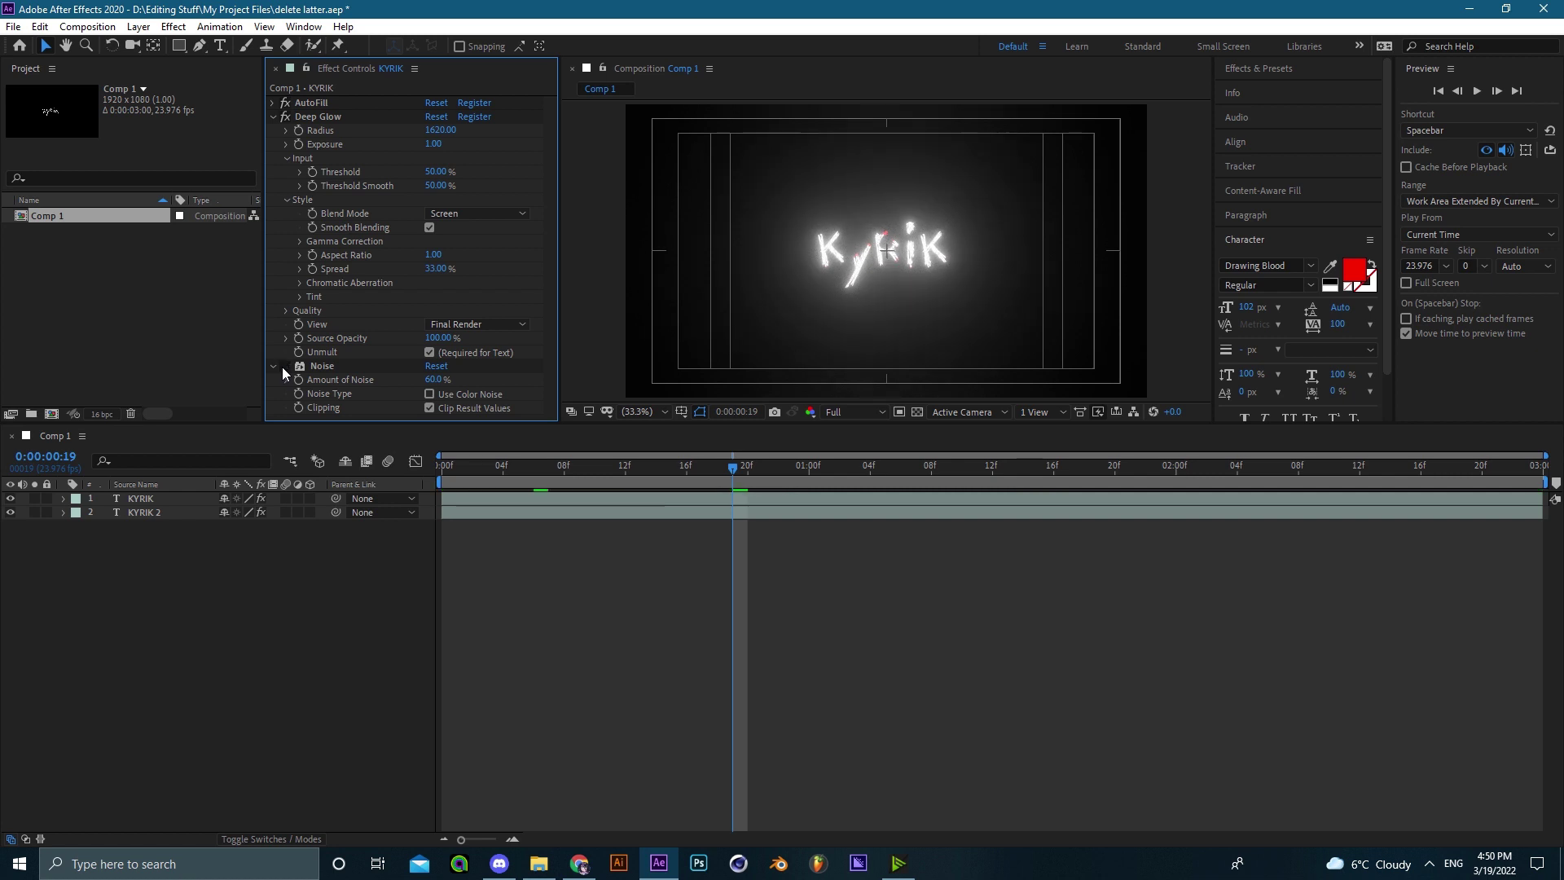
{"action": "left_click", "coordinate": [282, 367]}
{"action": "scroll", "coordinate": [933, 299], "scroll_direction": "up", "scroll_amount": 2}
{"action": "left_click_drag", "start_coordinate": [1172, 326], "coordinate": [1009, 279]}
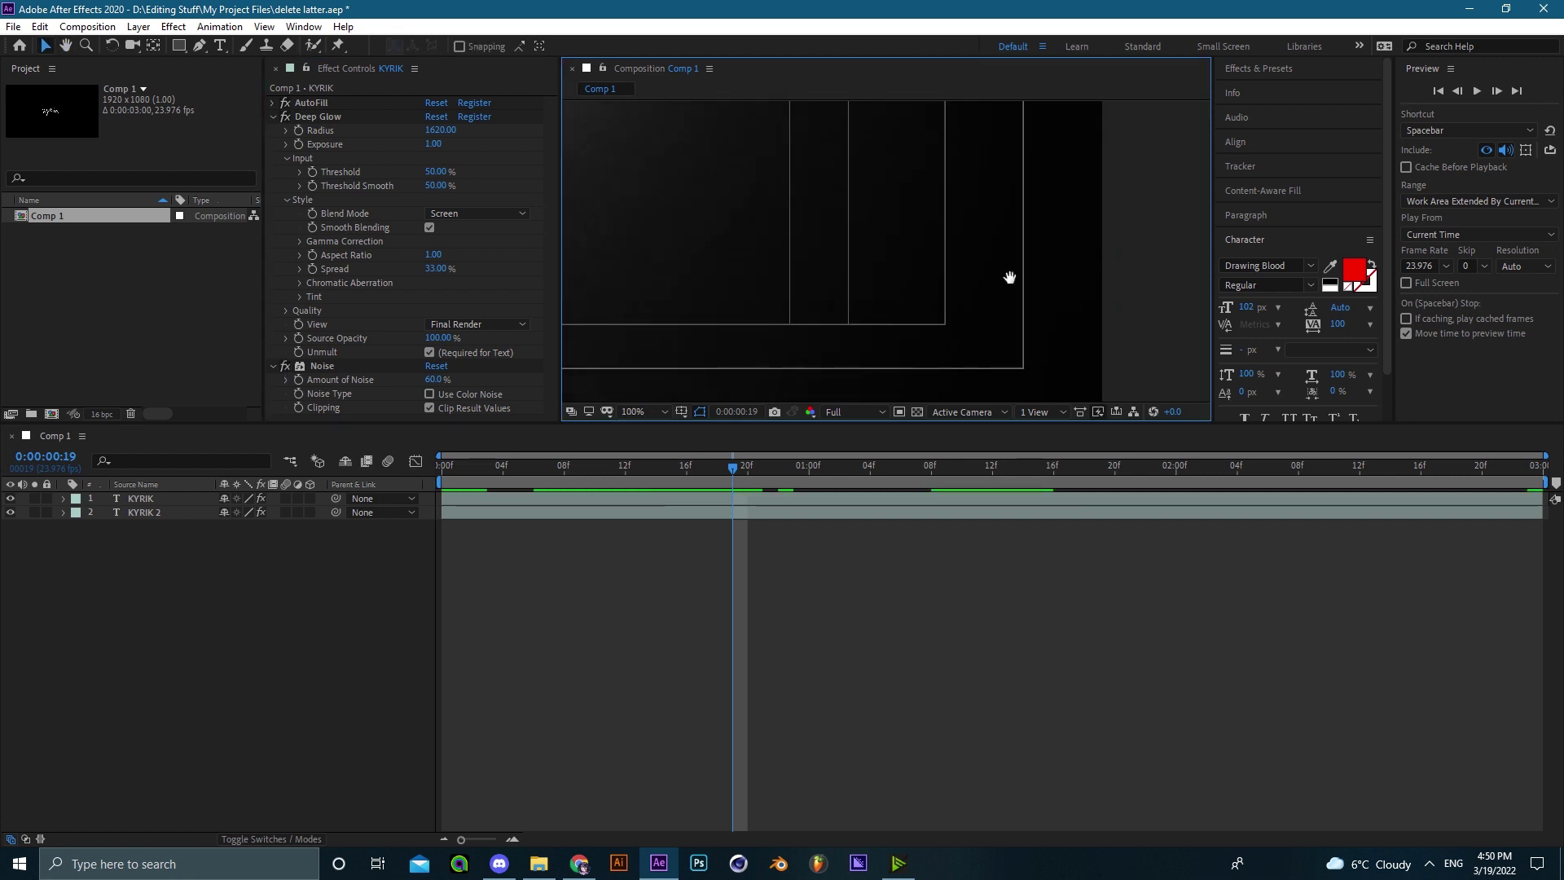
{"action": "scroll", "coordinate": [948, 272], "scroll_direction": "down", "scroll_amount": 3}
{"action": "left_click_drag", "start_coordinate": [904, 278], "coordinate": [922, 275]}
{"action": "scroll", "coordinate": [927, 281], "scroll_direction": "up", "scroll_amount": 2}
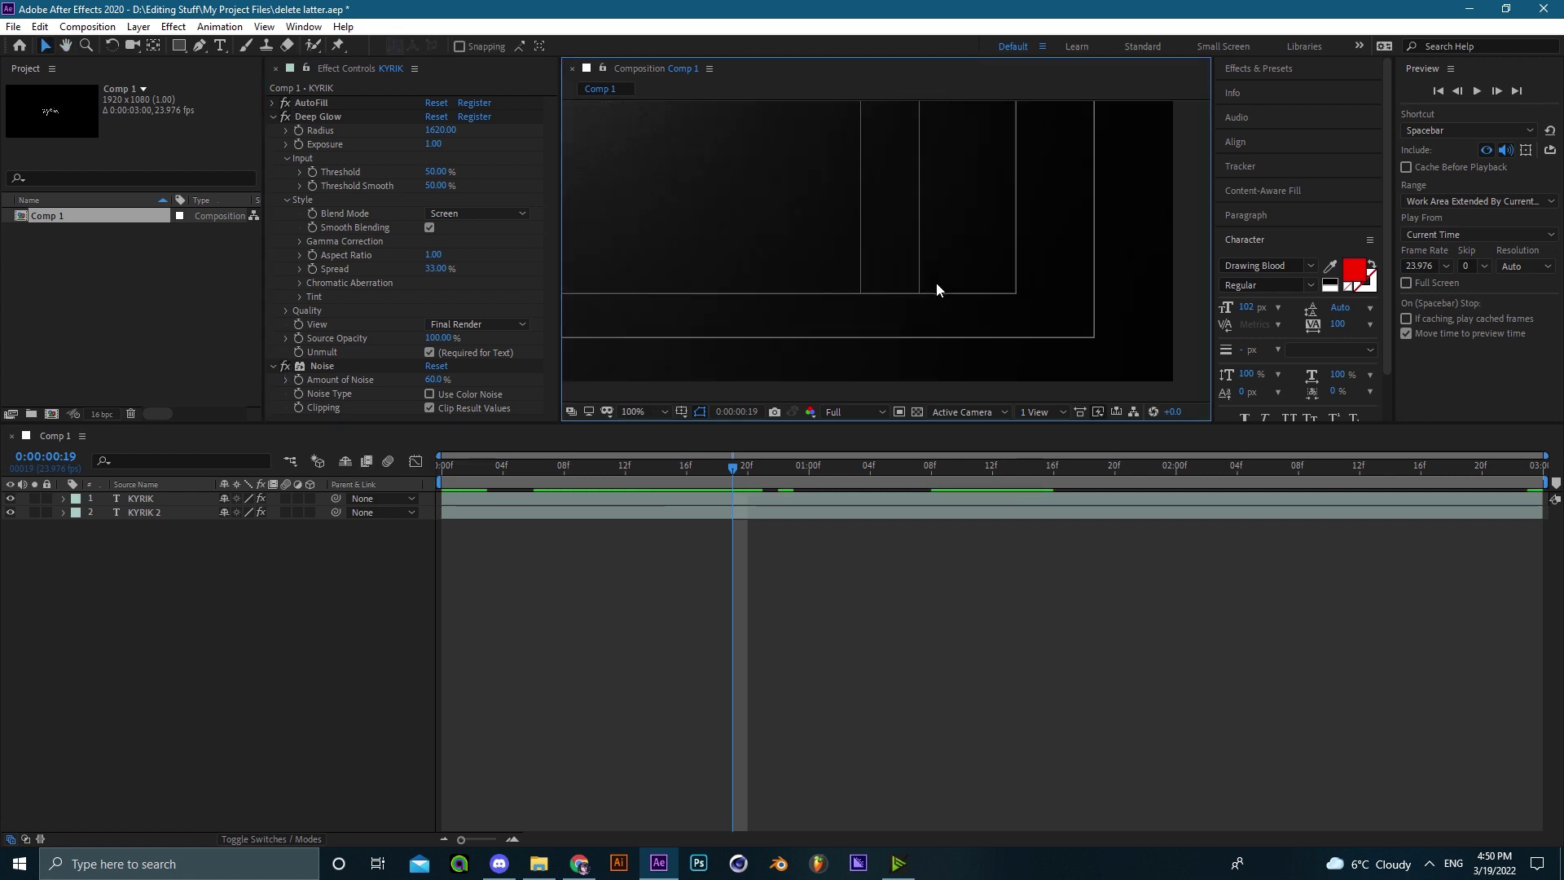
- Turn off the Title/Action Safe overlay in the composition view
{"action": "key", "text": "v"}
{"action": "left_click", "coordinate": [682, 411]}
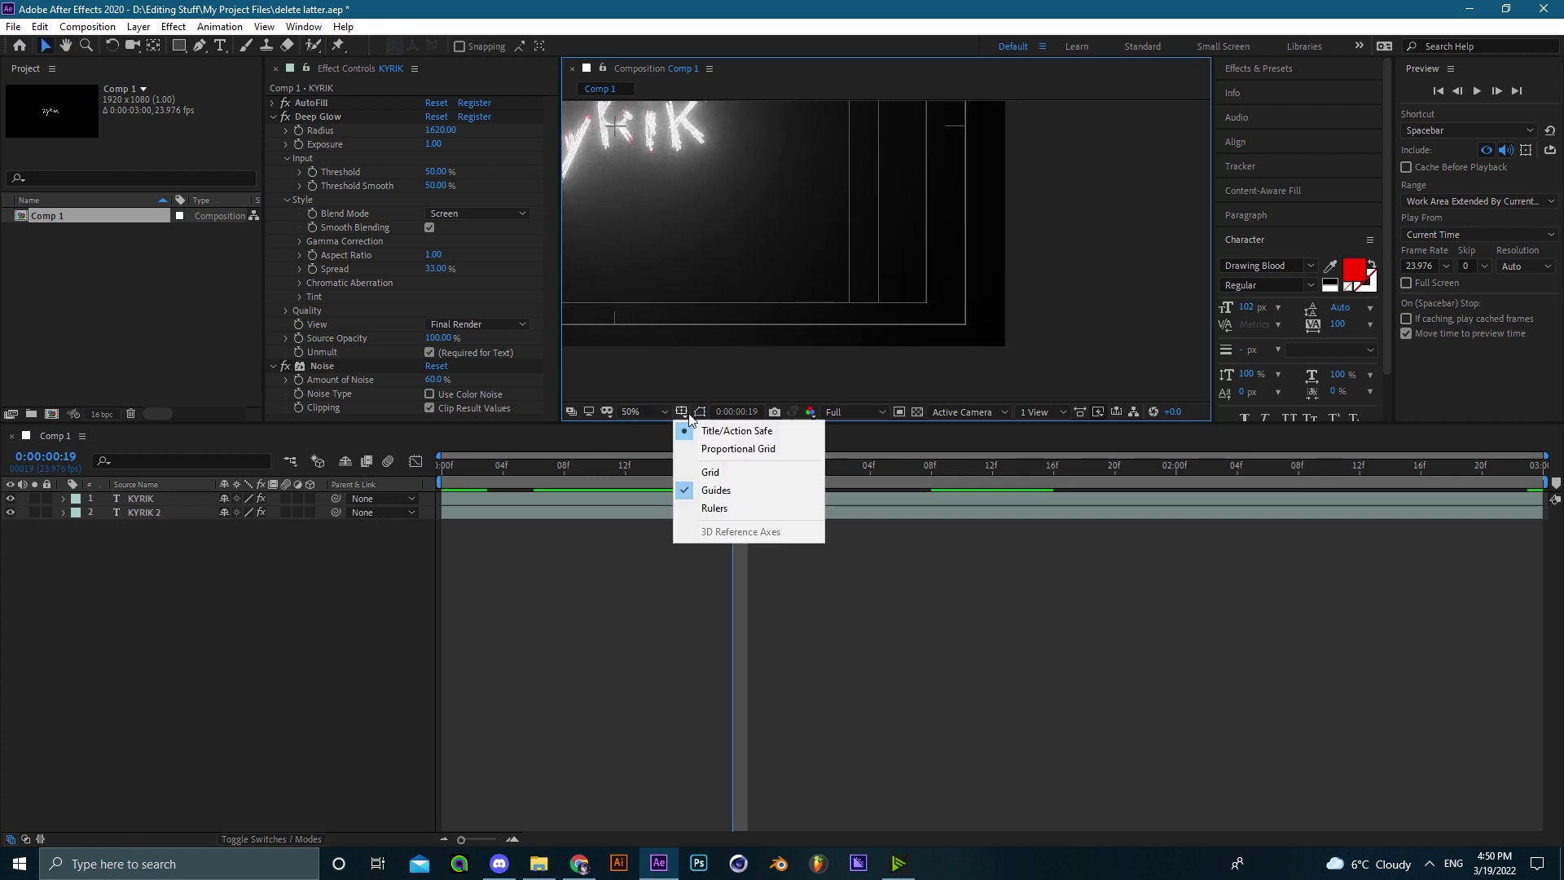
{"action": "left_click", "coordinate": [717, 426]}
- Examine the banding in the dark outer glow close up at 0:00:00:19, switching the Noise effect off and back on
{"action": "left_click", "coordinate": [284, 366]}
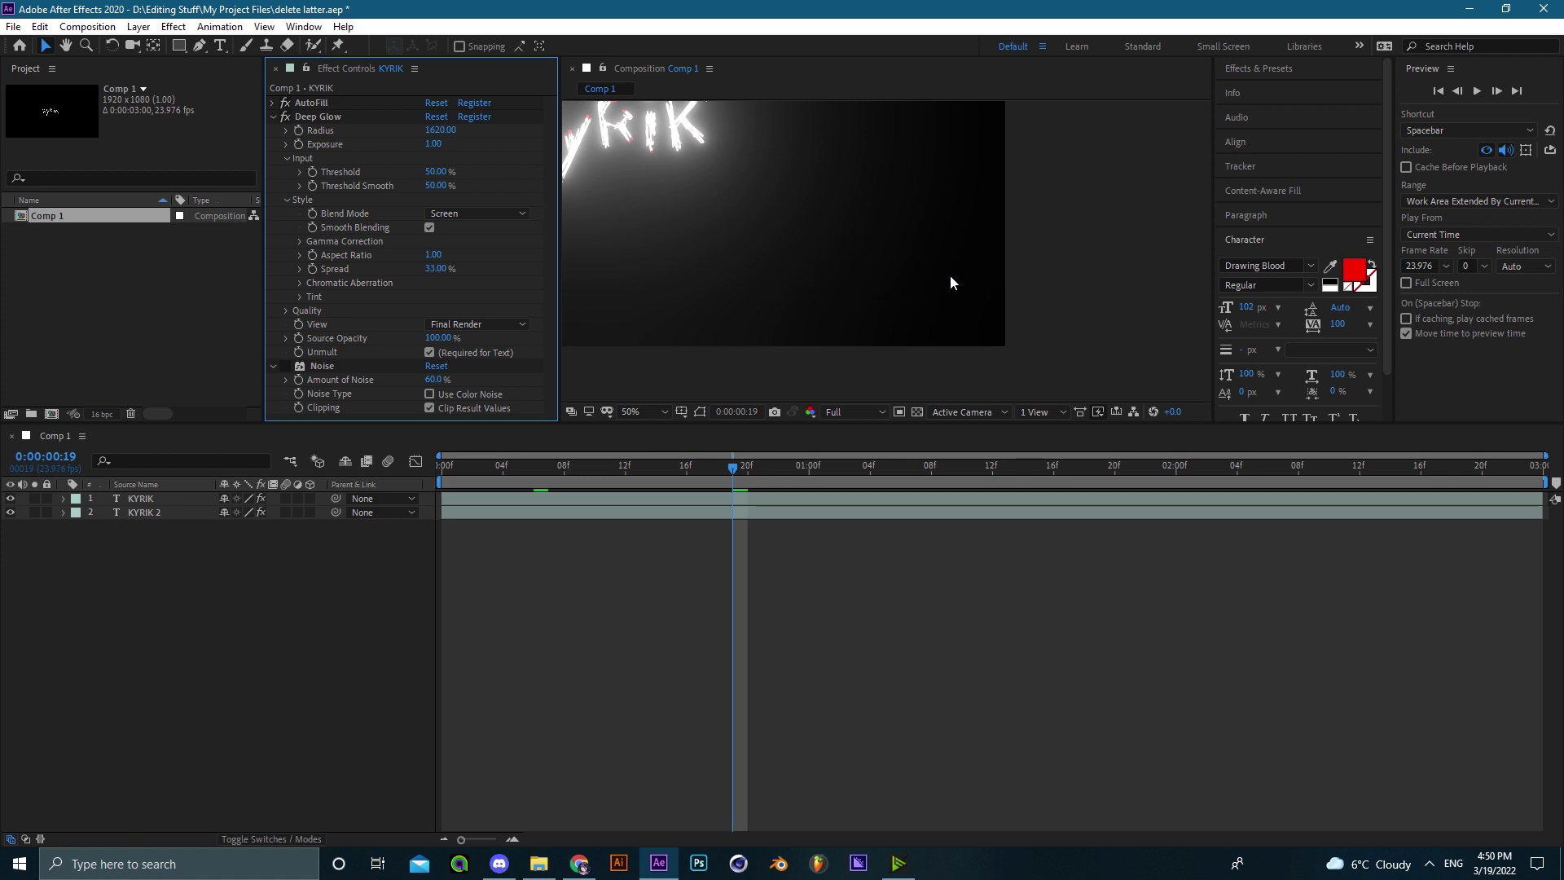
{"action": "scroll", "coordinate": [923, 265], "scroll_direction": "down", "scroll_amount": 3}
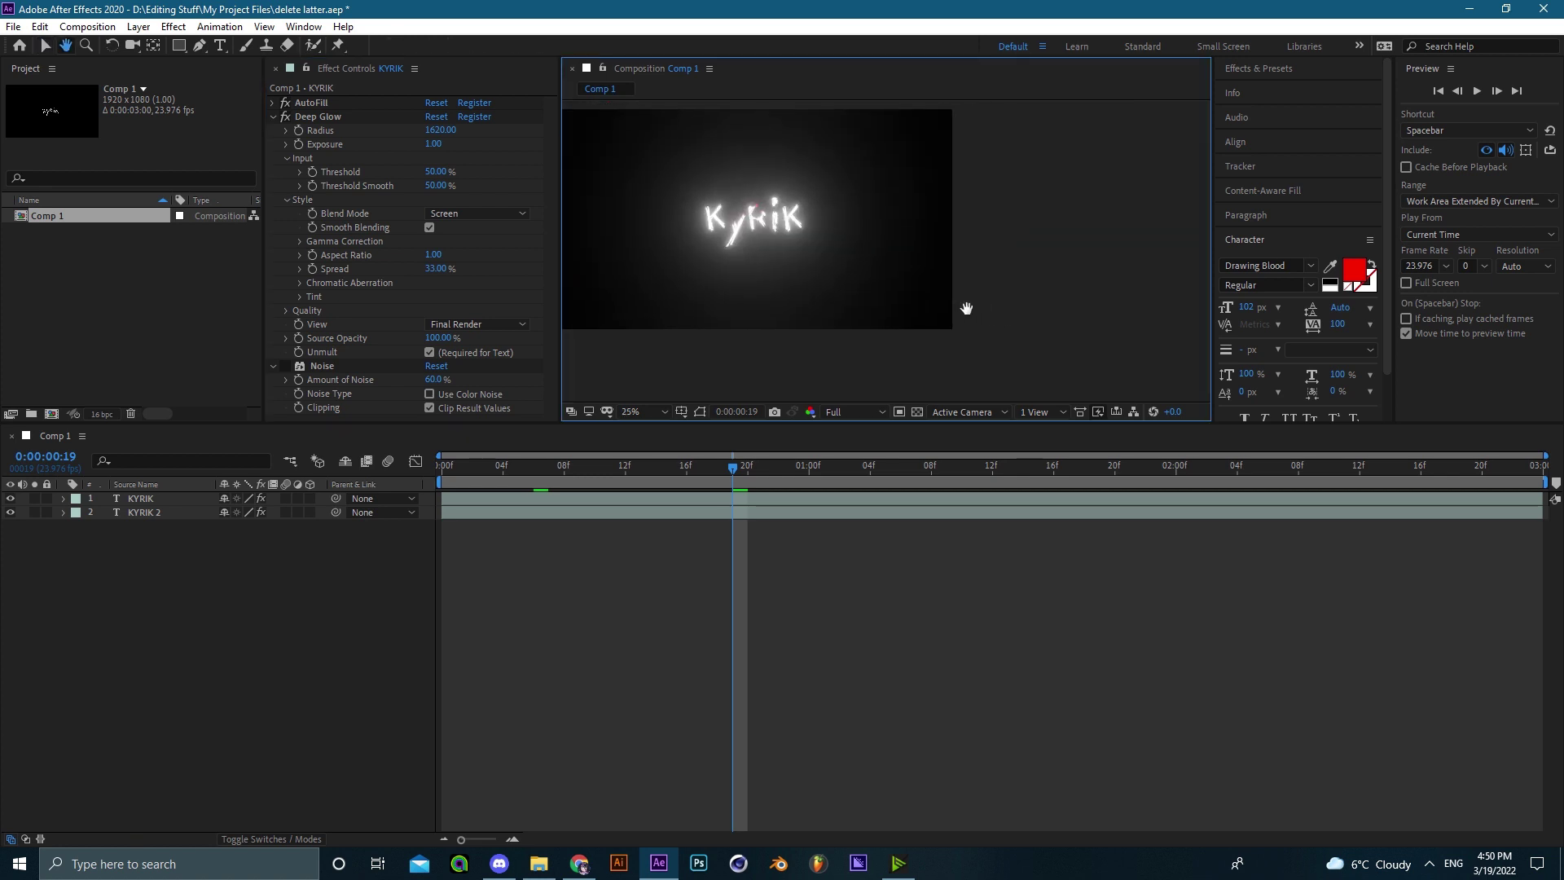
{"action": "scroll", "coordinate": [921, 266], "scroll_direction": "up", "scroll_amount": 6}
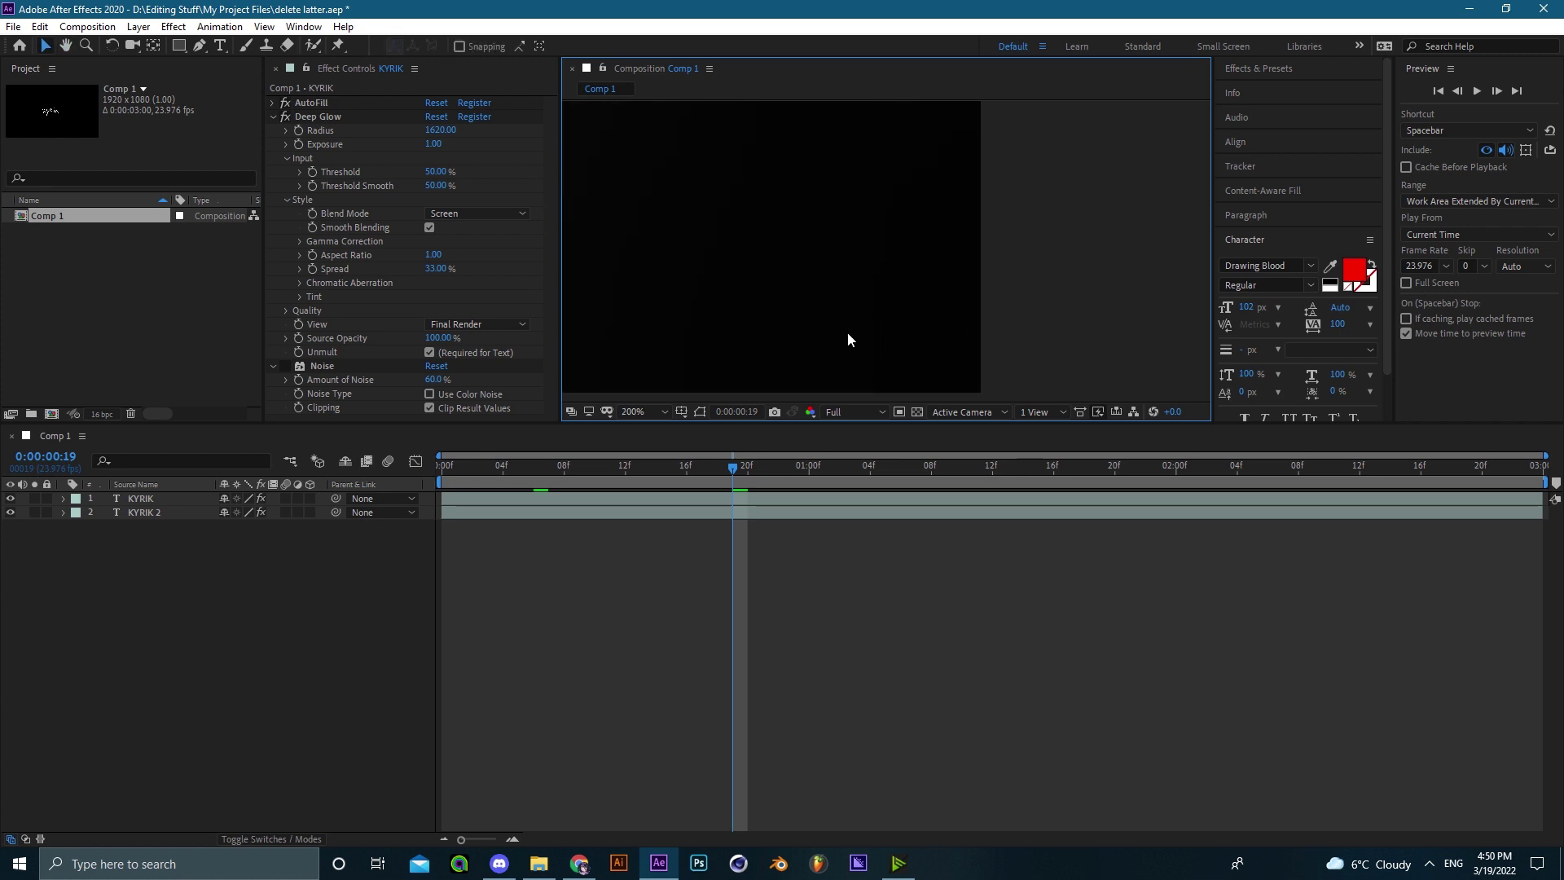
{"action": "scroll", "coordinate": [912, 285], "scroll_direction": "up", "scroll_amount": 1}
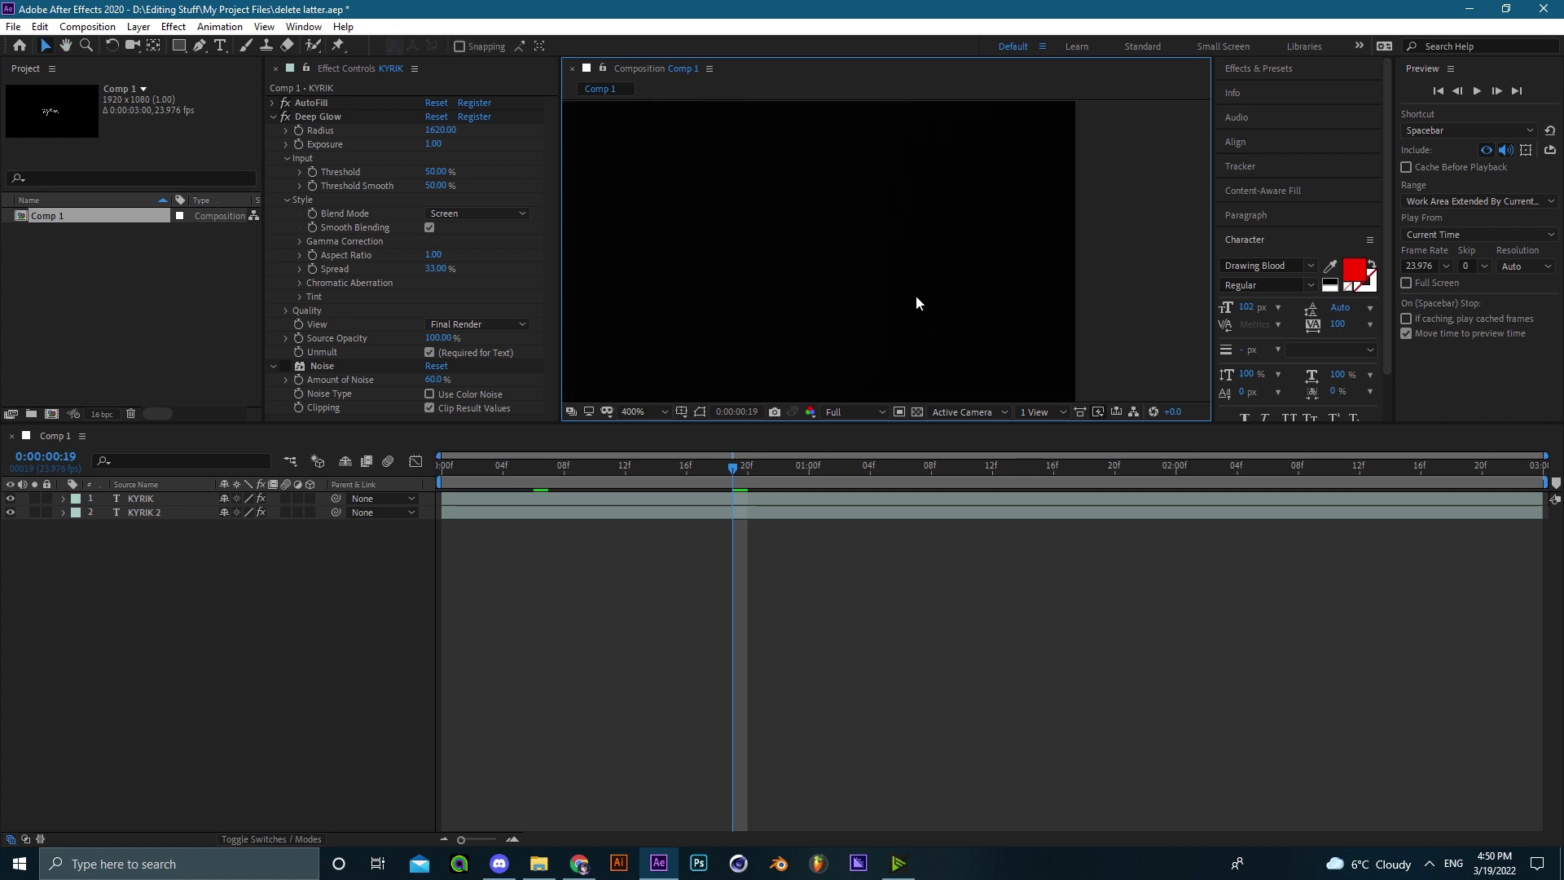
{"action": "scroll", "coordinate": [916, 303], "scroll_direction": "down", "scroll_amount": 1}
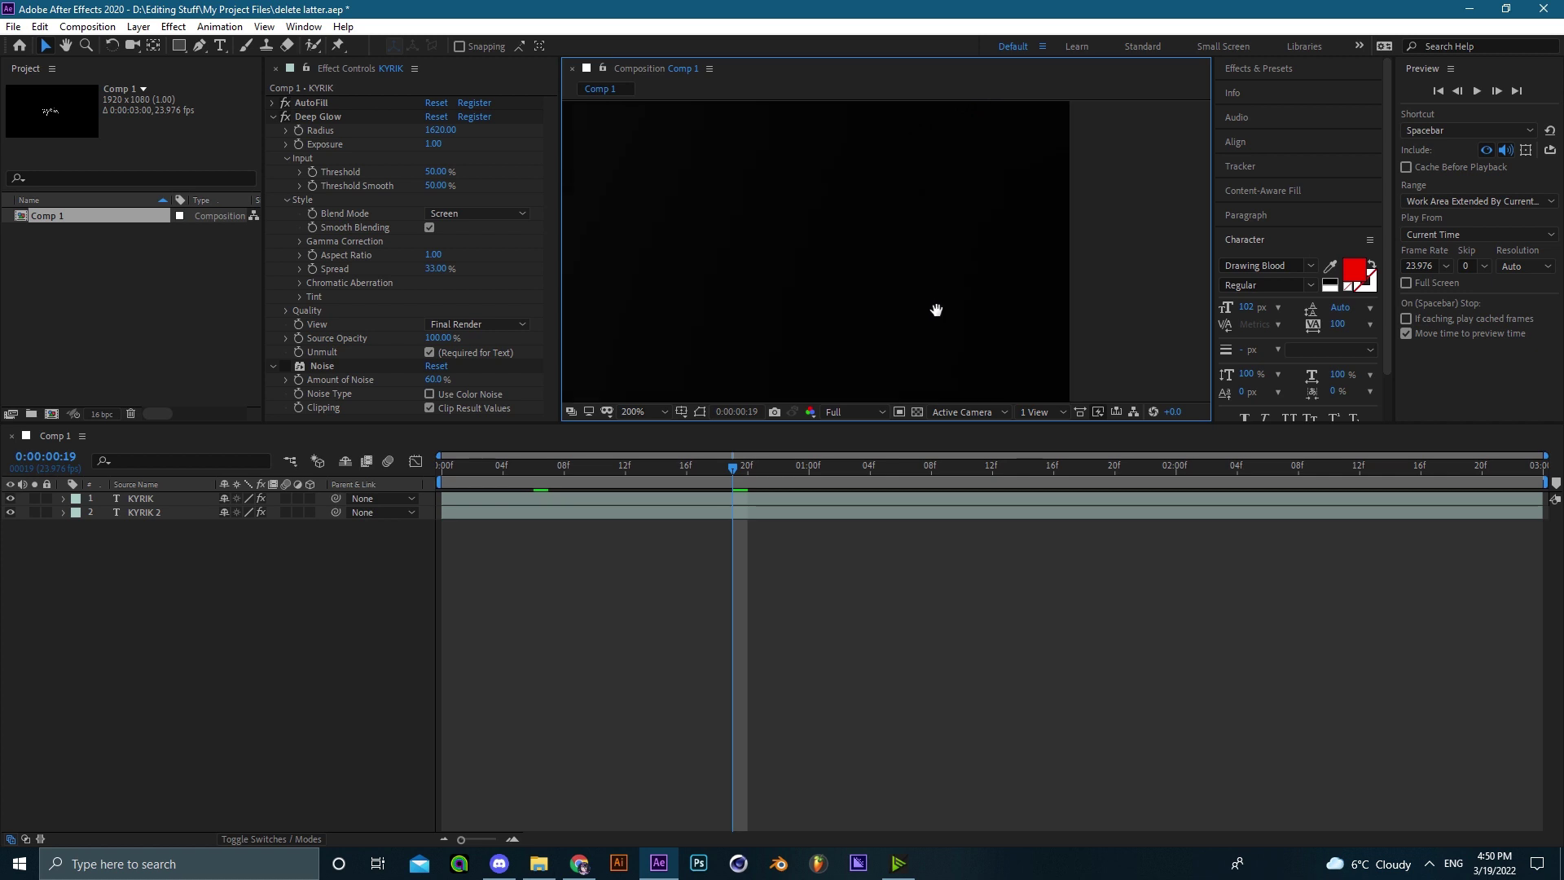
{"action": "left_click", "coordinate": [285, 366]}
{"action": "scroll", "coordinate": [935, 306], "scroll_direction": "down", "scroll_amount": 1}
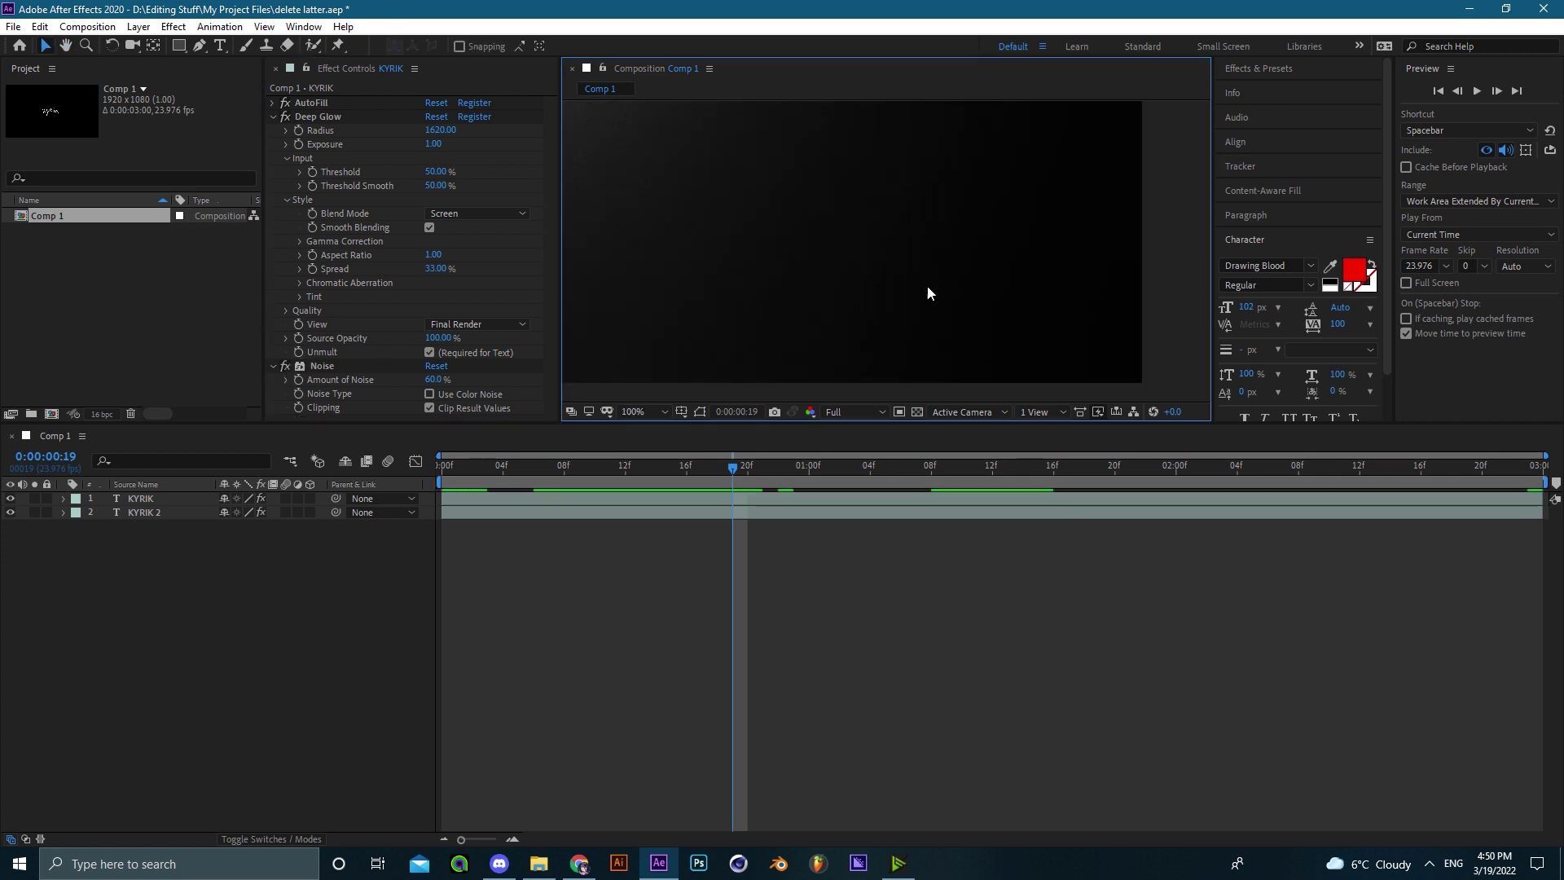
{"action": "scroll", "coordinate": [977, 306], "scroll_direction": "down", "scroll_amount": 1}
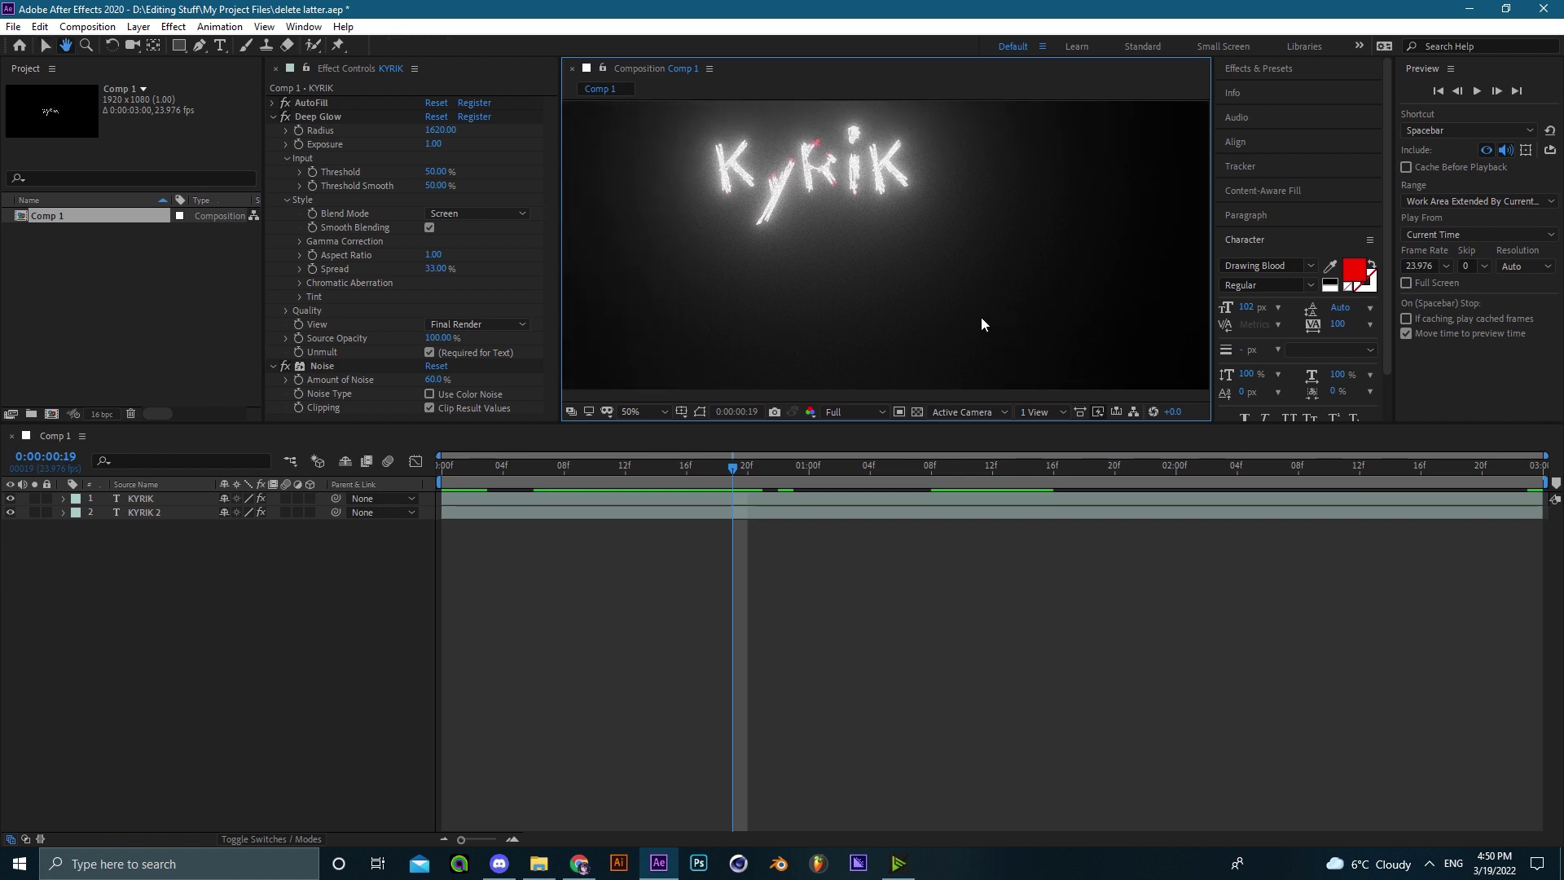
- Preview the animation from the first frame with the whole composition in view, and go to 0:00:01:01
{"action": "left_click_drag", "start_coordinate": [734, 469], "coordinate": [442, 459]}
{"action": "key", "text": "space"}
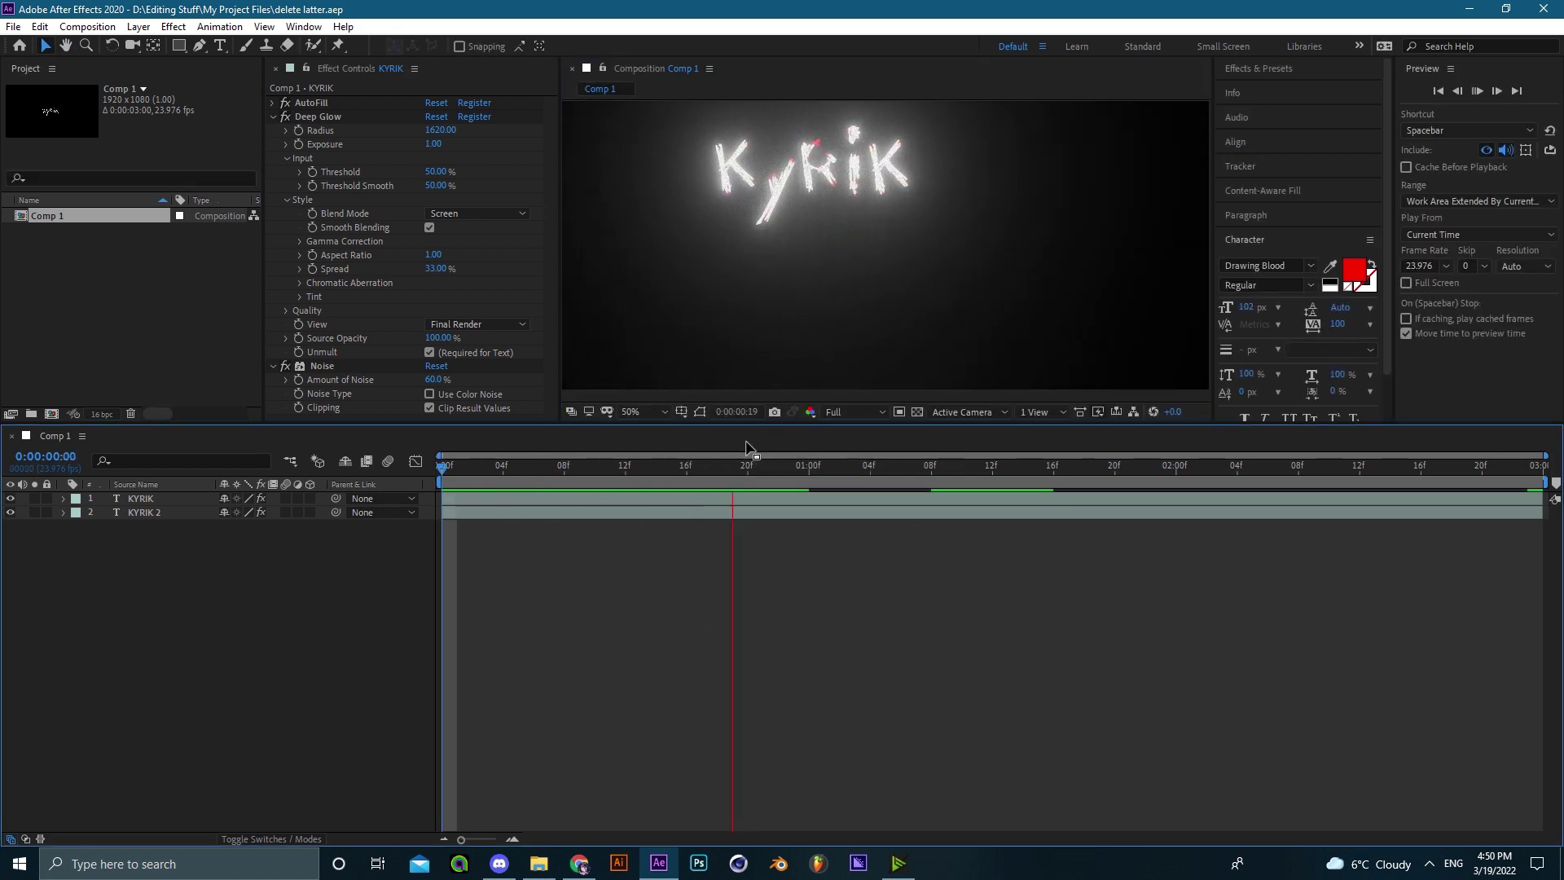
{"action": "scroll", "coordinate": [855, 333], "scroll_direction": "down", "scroll_amount": 1}
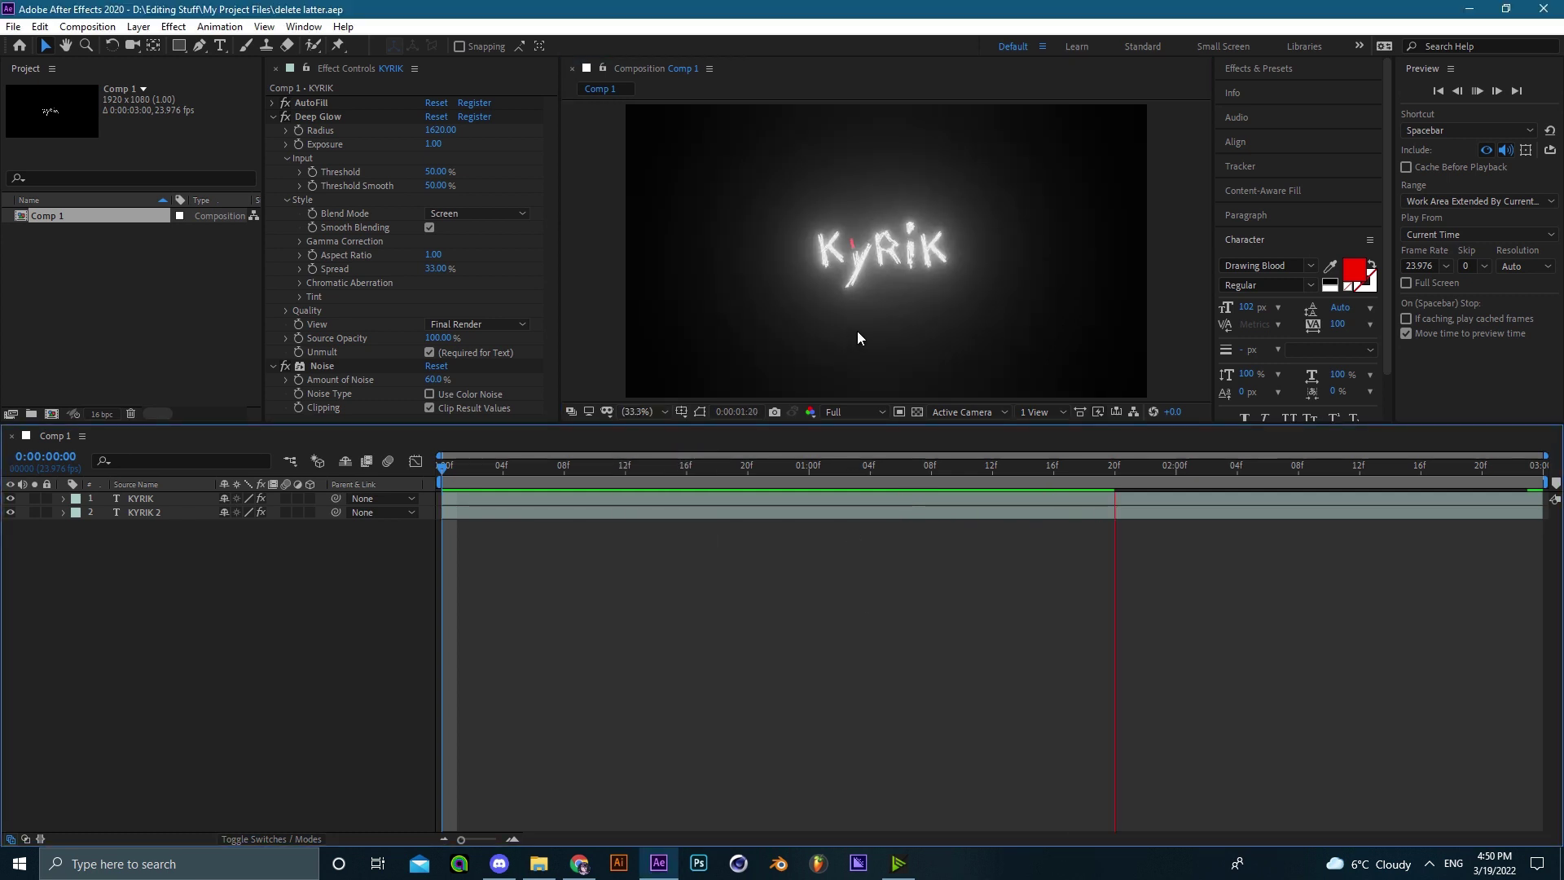
{"action": "left_click_drag", "start_coordinate": [940, 468], "coordinate": [824, 457]}
- Pre-compose both text layers as Pre-comp 1, moving all attributes into the new composition
{"action": "left_click", "coordinate": [624, 500]}
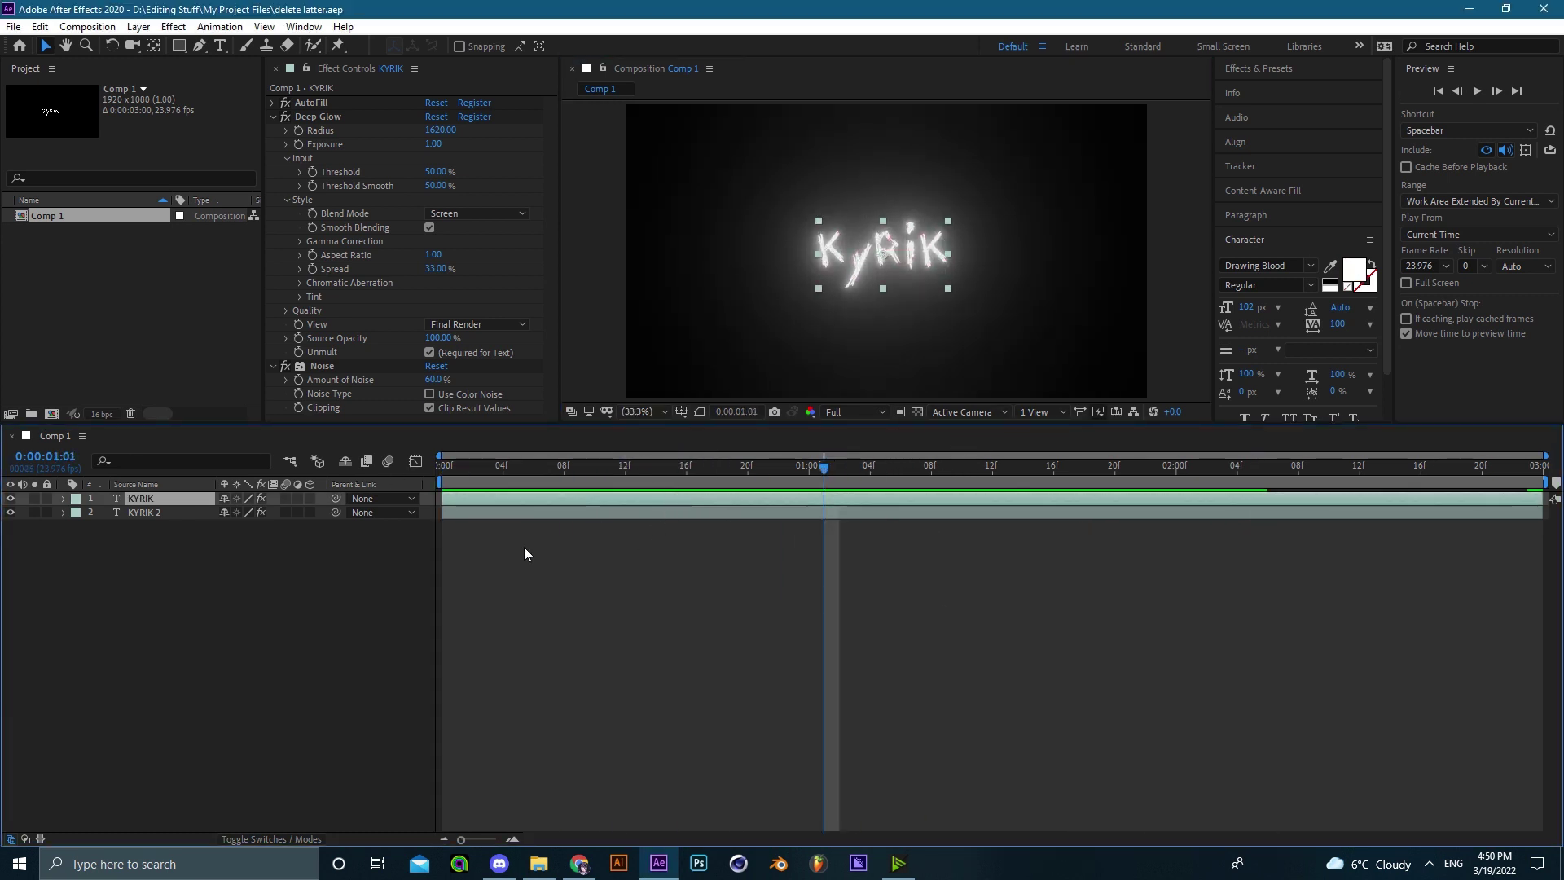
{"action": "left_click", "coordinate": [174, 510], "text": "shift"}
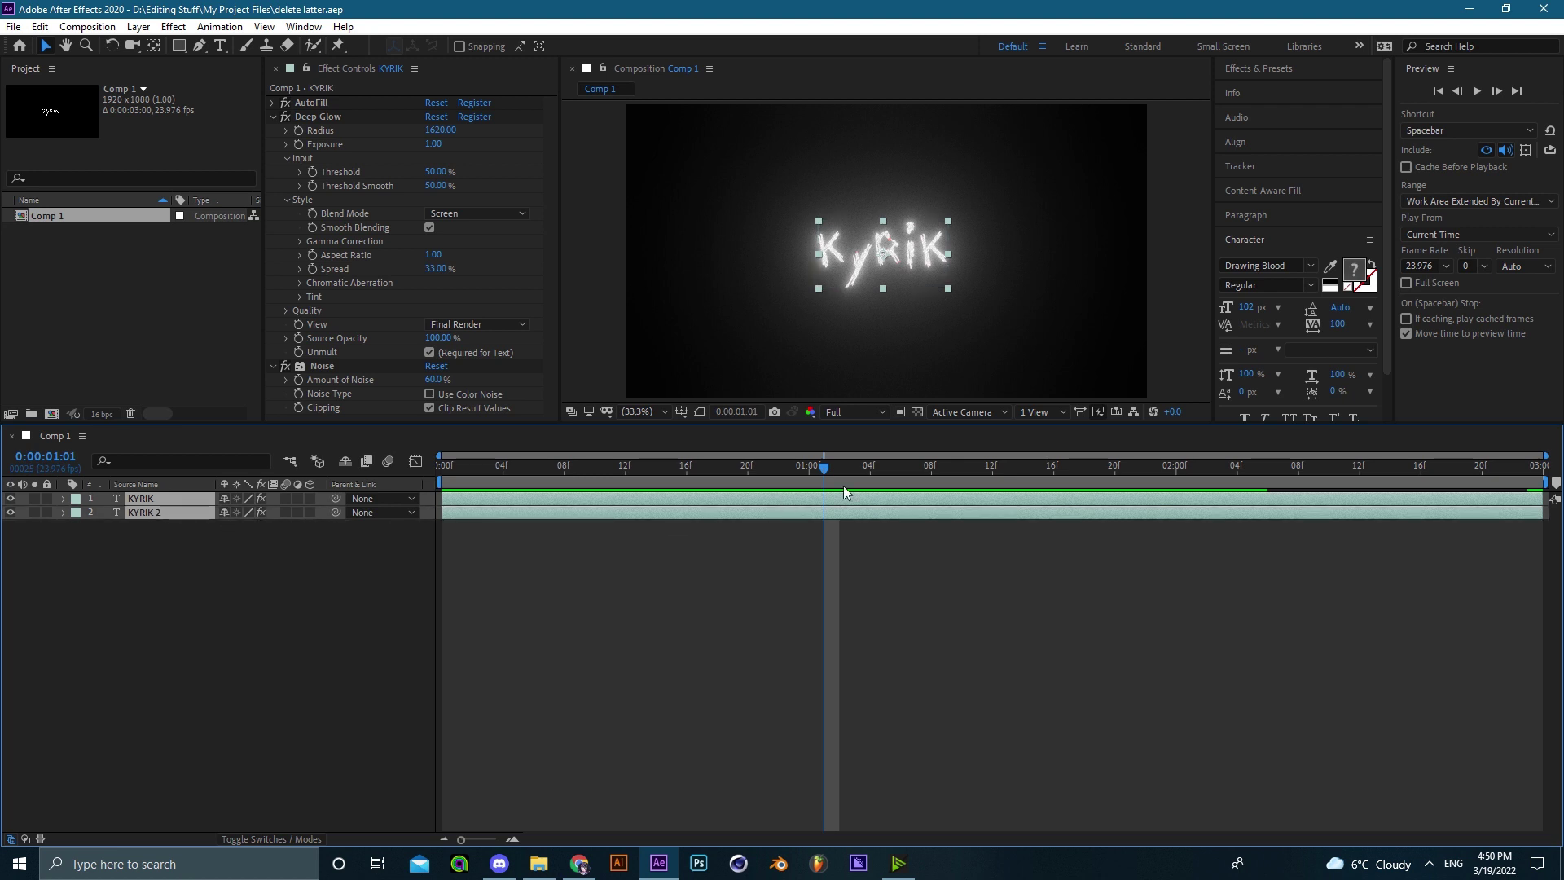
{"action": "key", "text": "ctrl+shift+s"}
{"action": "left_click", "coordinate": [1143, 609]}
{"action": "left_click", "coordinate": [1003, 648]}
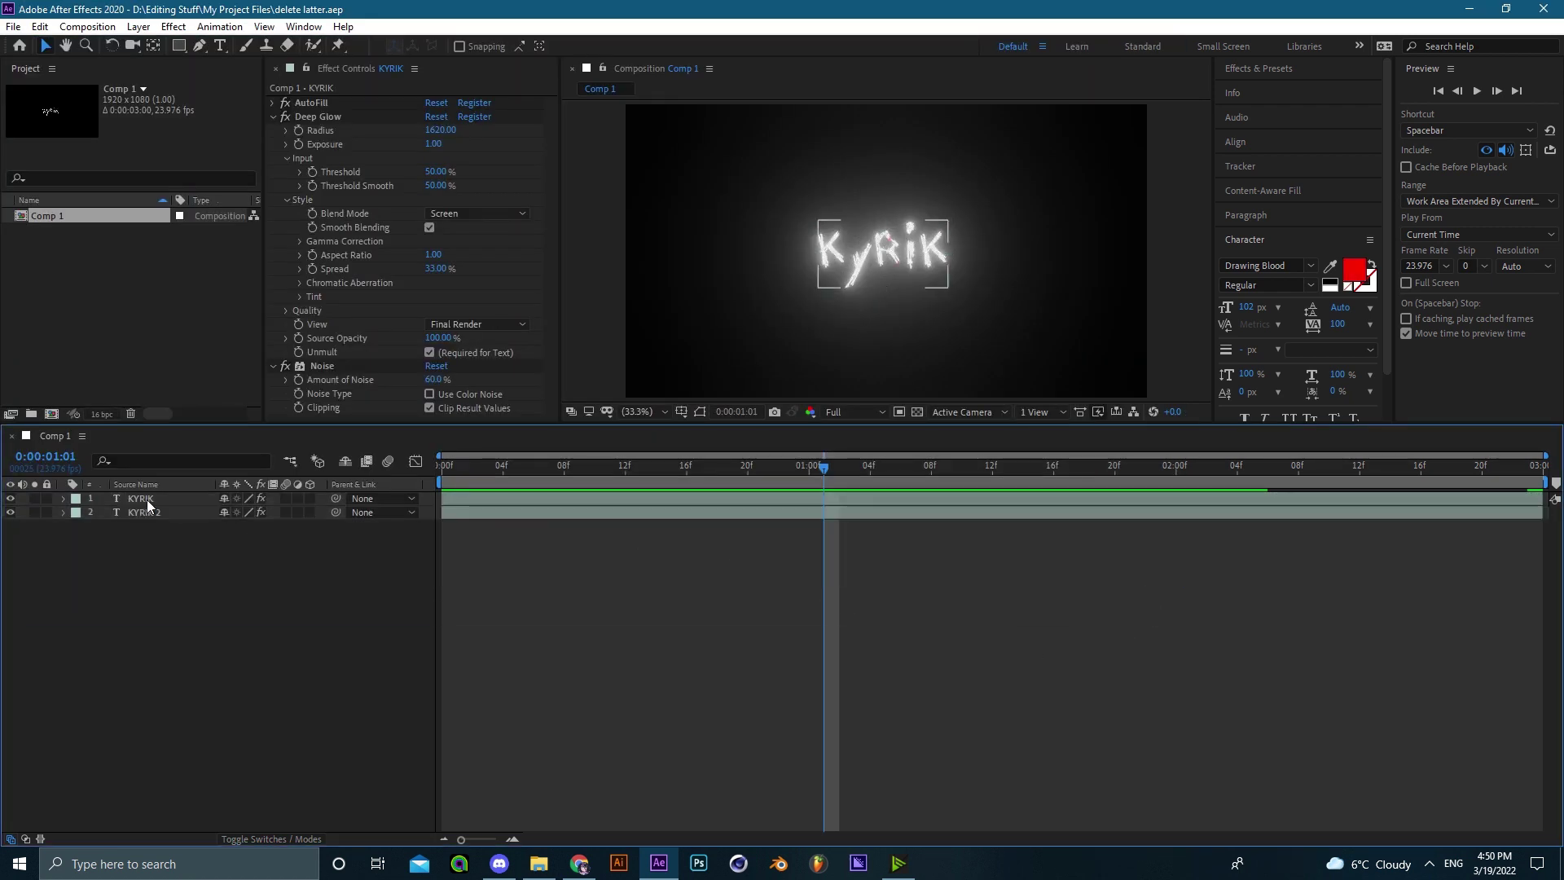
{"action": "left_click", "coordinate": [146, 499]}
{"action": "left_click", "coordinate": [153, 513]}
{"action": "left_click", "coordinate": [159, 498], "text": "shift"}
{"action": "key", "text": "ctrl+shift+c"}
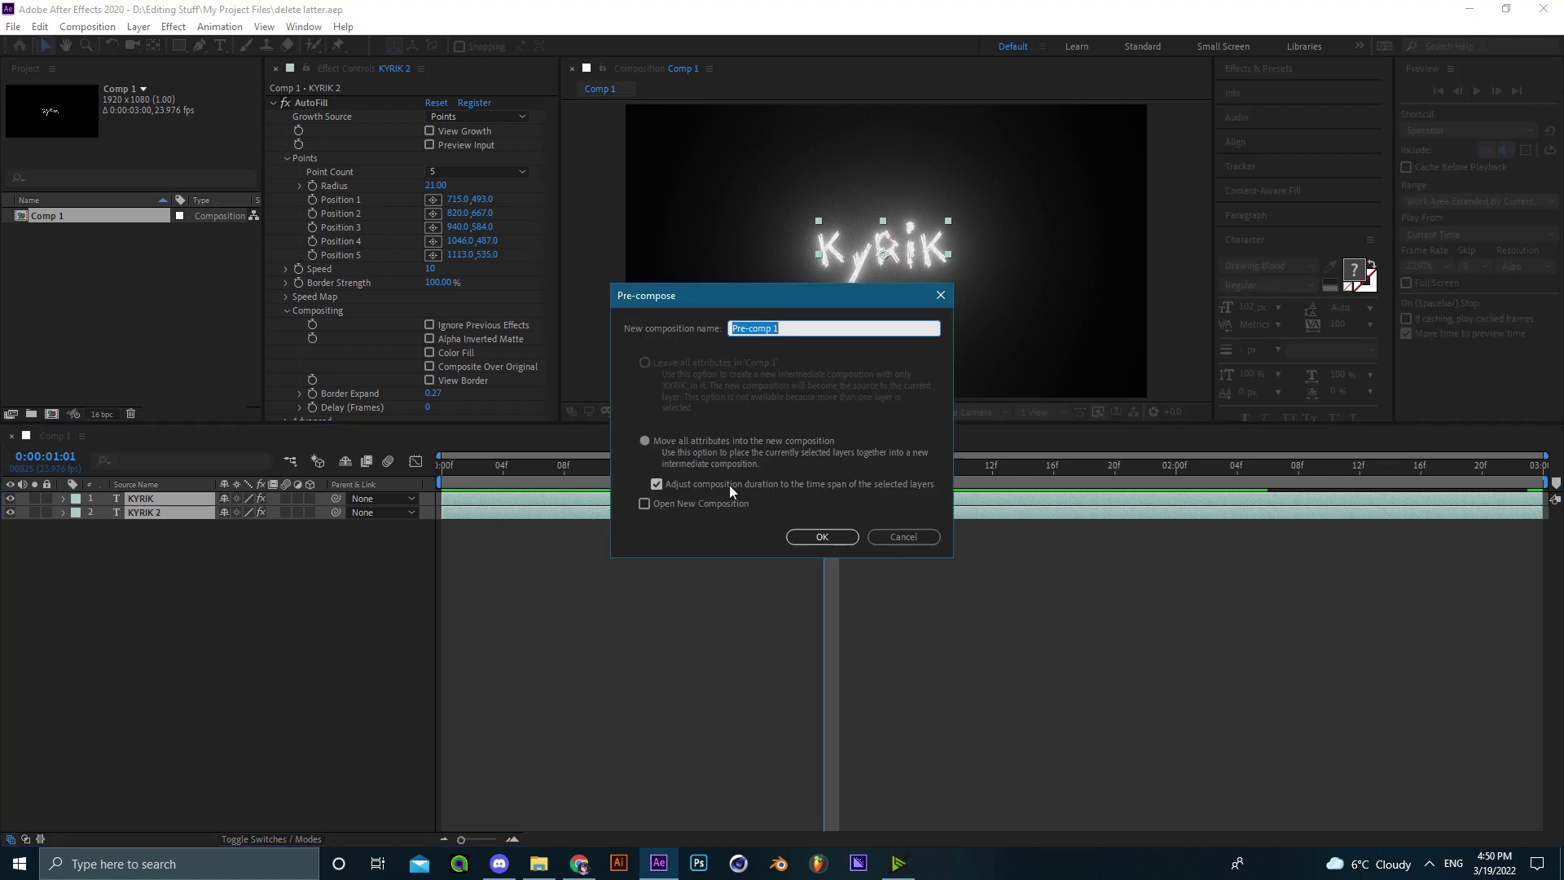
{"action": "left_click", "coordinate": [815, 535]}
- Toggle the Pre-comp 1 layer's visibility off and on, and save the project
{"action": "left_click", "coordinate": [135, 498]}
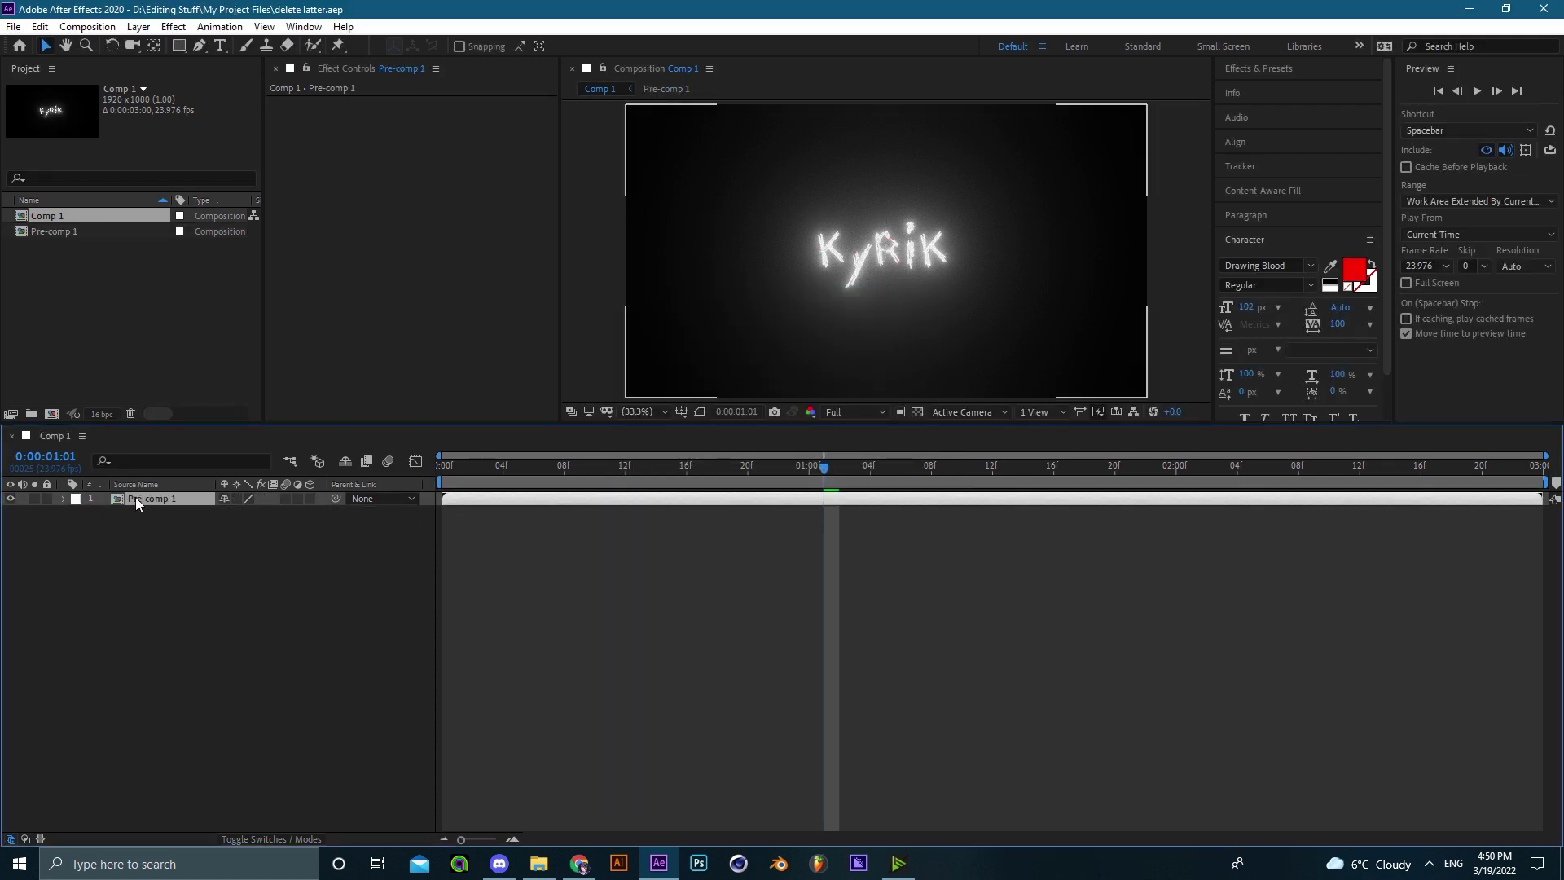
{"action": "left_click", "coordinate": [10, 498]}
{"action": "left_click", "coordinate": [10, 498]}
{"action": "left_click", "coordinate": [94, 541]}
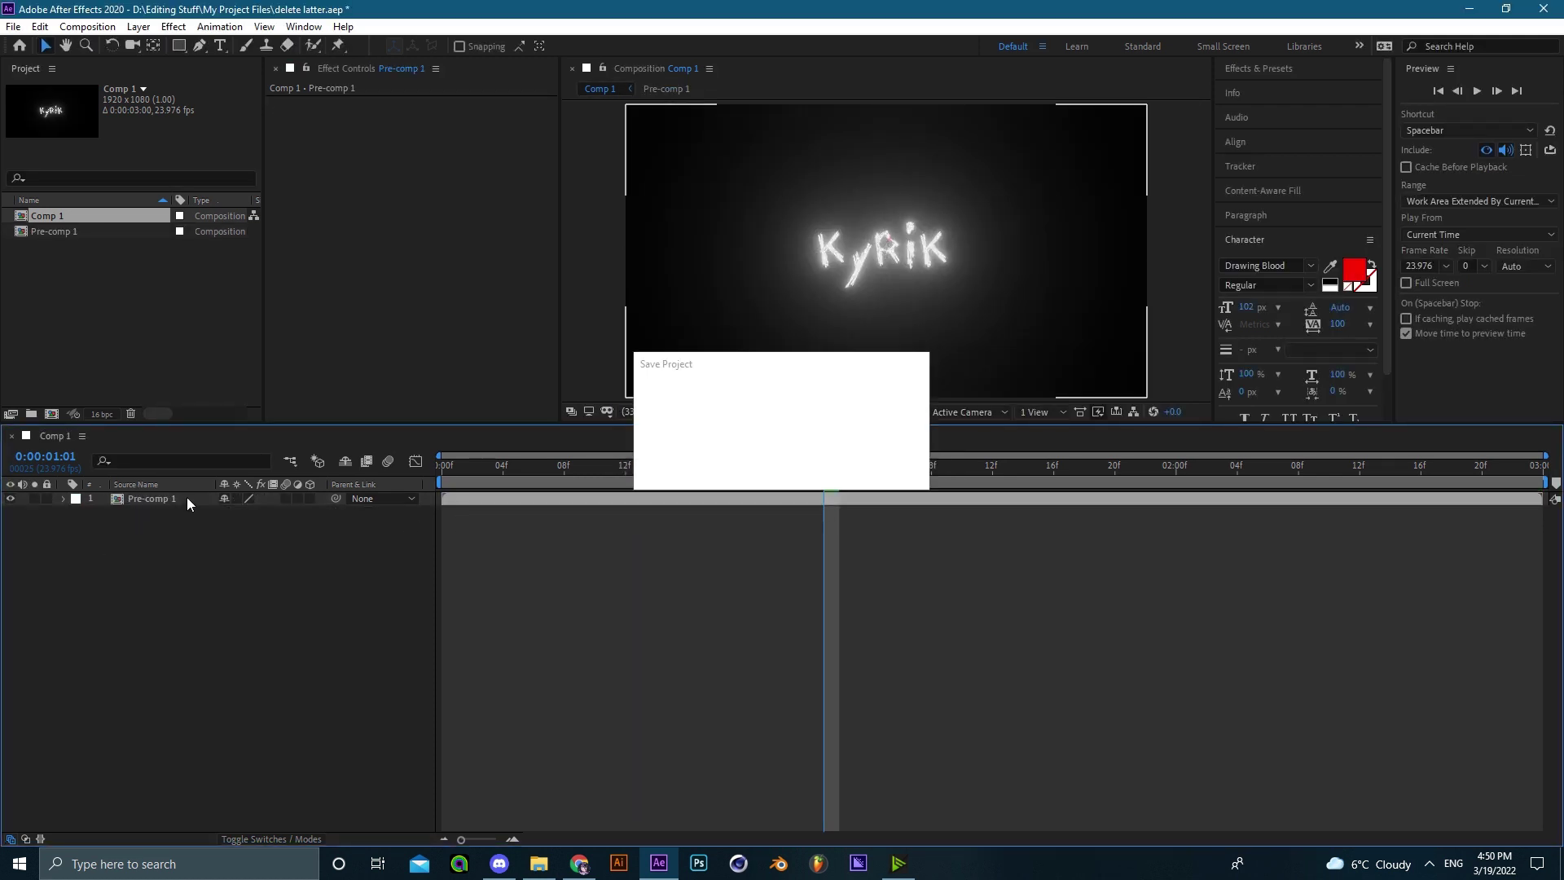
- Apply the Turbulent Displace effect to the Pre-comp 1 layer, viewing the letters at 0:00:00:22
{"action": "left_click_drag", "start_coordinate": [872, 476], "coordinate": [778, 481]}
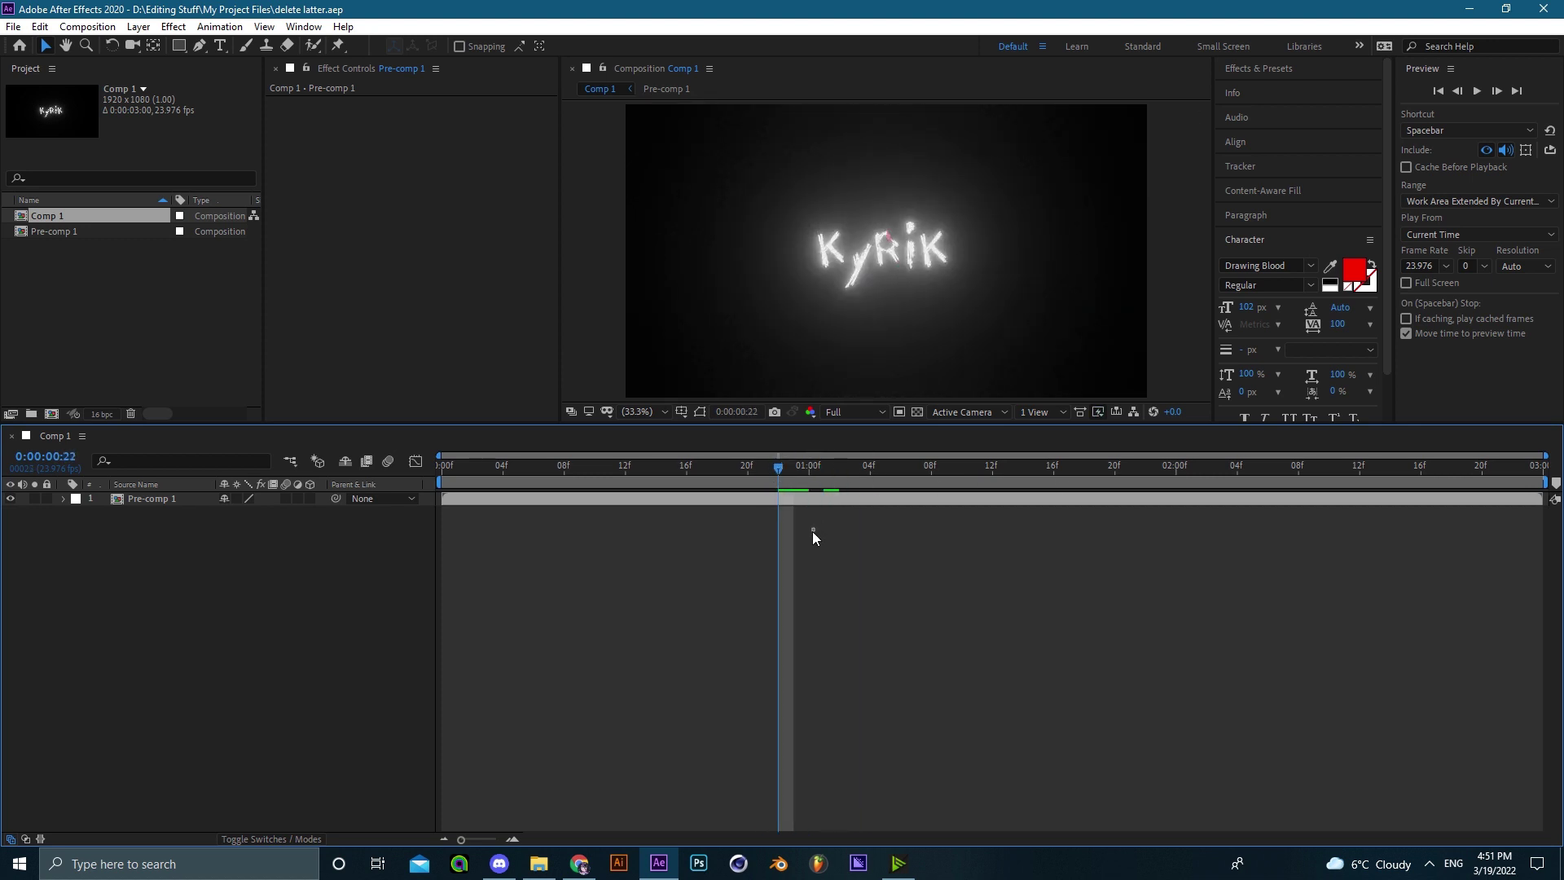
{"action": "scroll", "coordinate": [898, 306], "scroll_direction": "up", "scroll_amount": 3}
{"action": "left_click", "coordinate": [709, 499]}
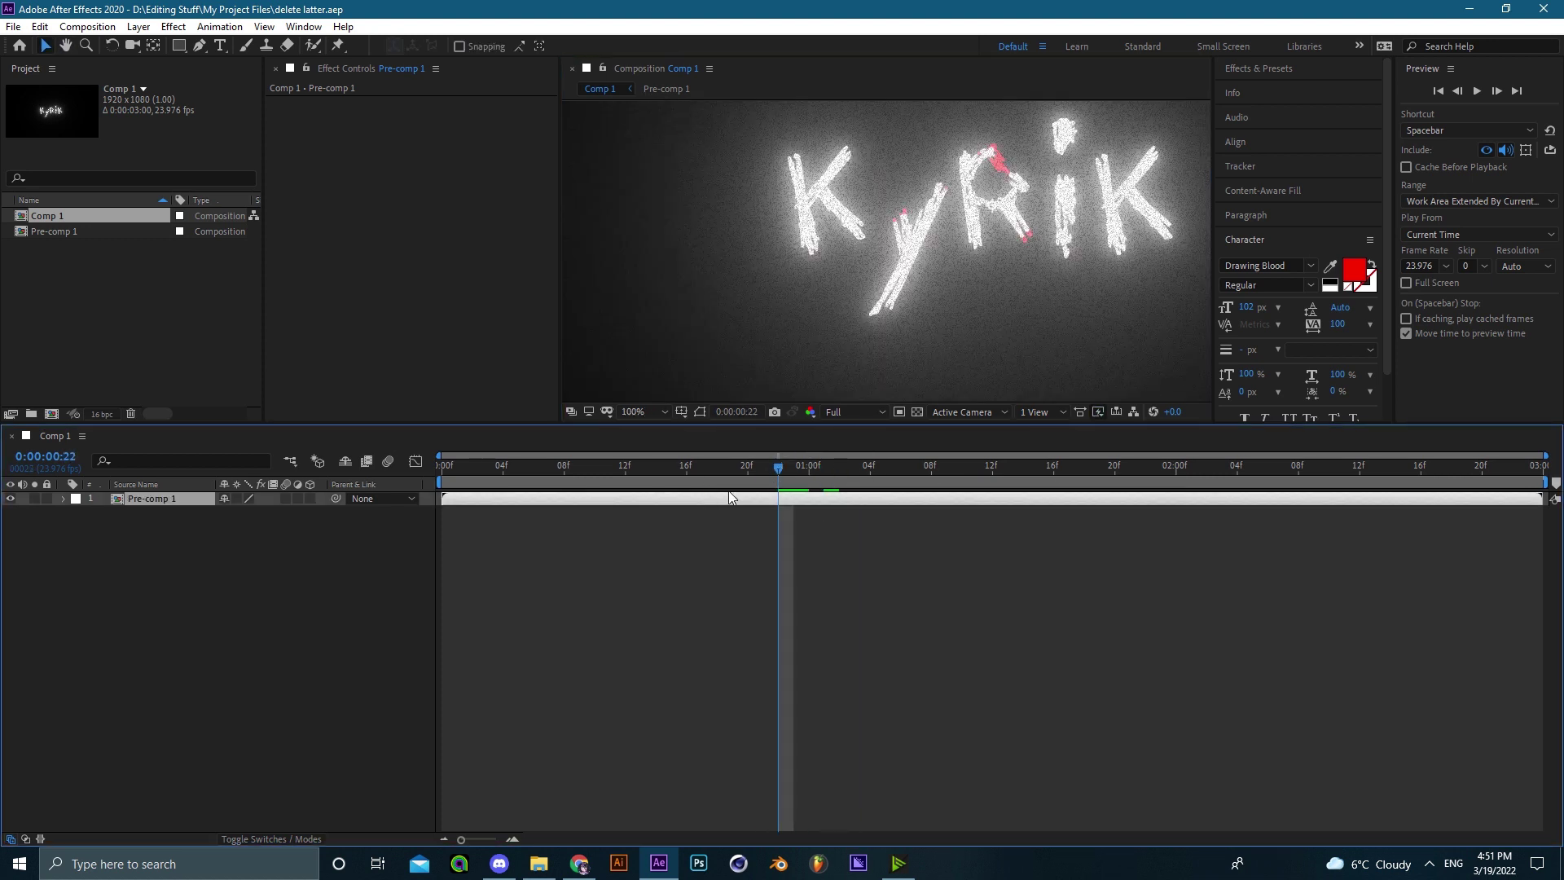
{"action": "key", "text": "ctrl+space"}
{"action": "type", "text": "turbulent"}
{"action": "key", "text": "Return"}
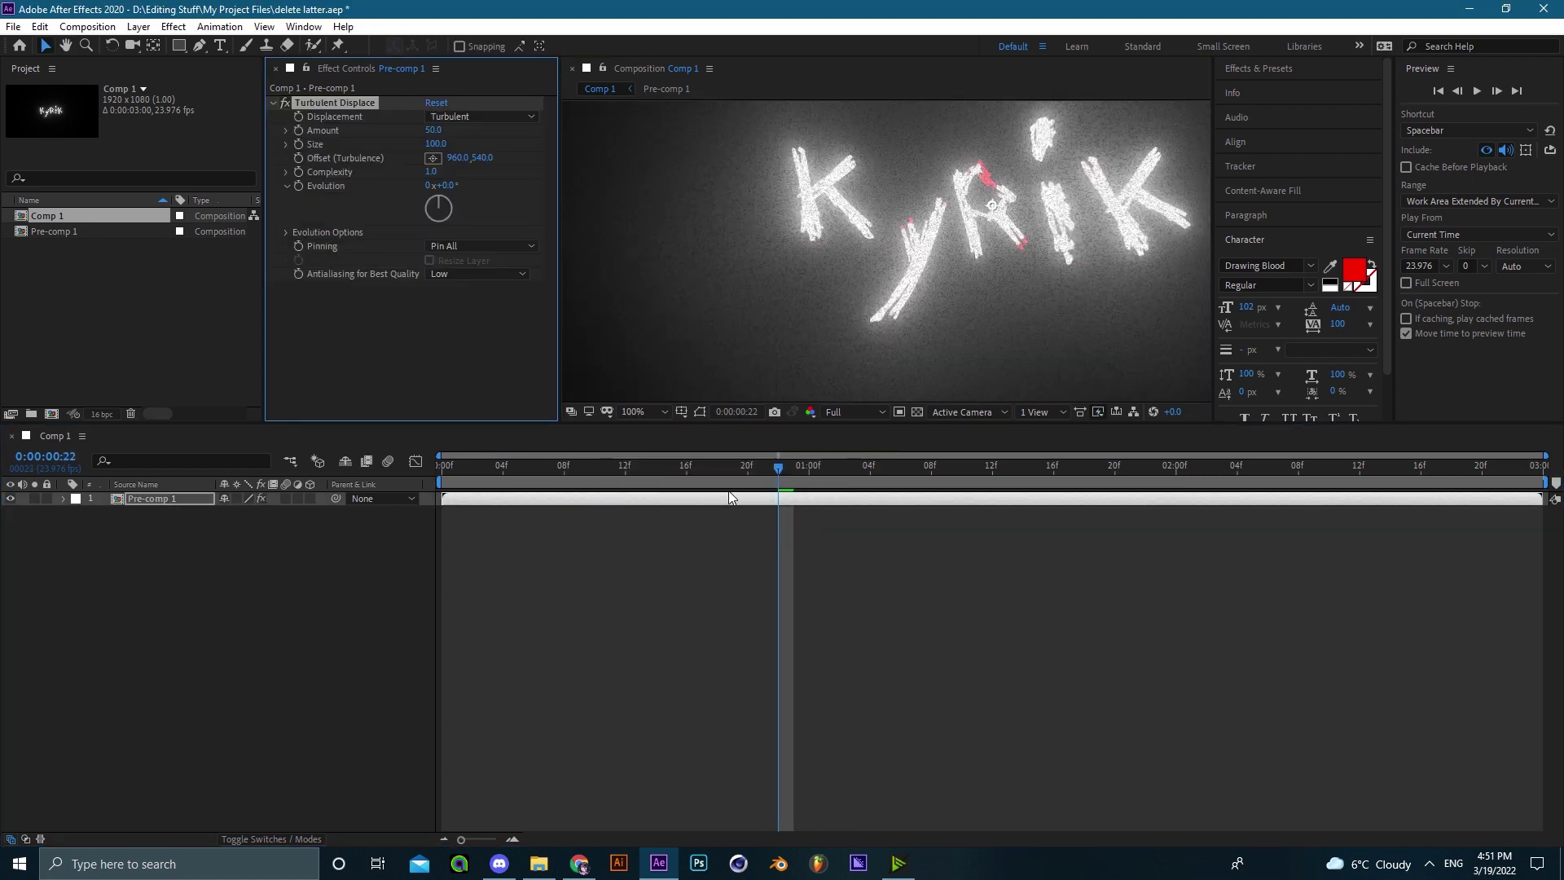
- Preview the displaced text from 0:00:00:22, viewing the whole composition and the letters closer up
{"action": "key", "text": "space"}
{"action": "scroll", "coordinate": [847, 274], "scroll_direction": "down", "scroll_amount": 3}
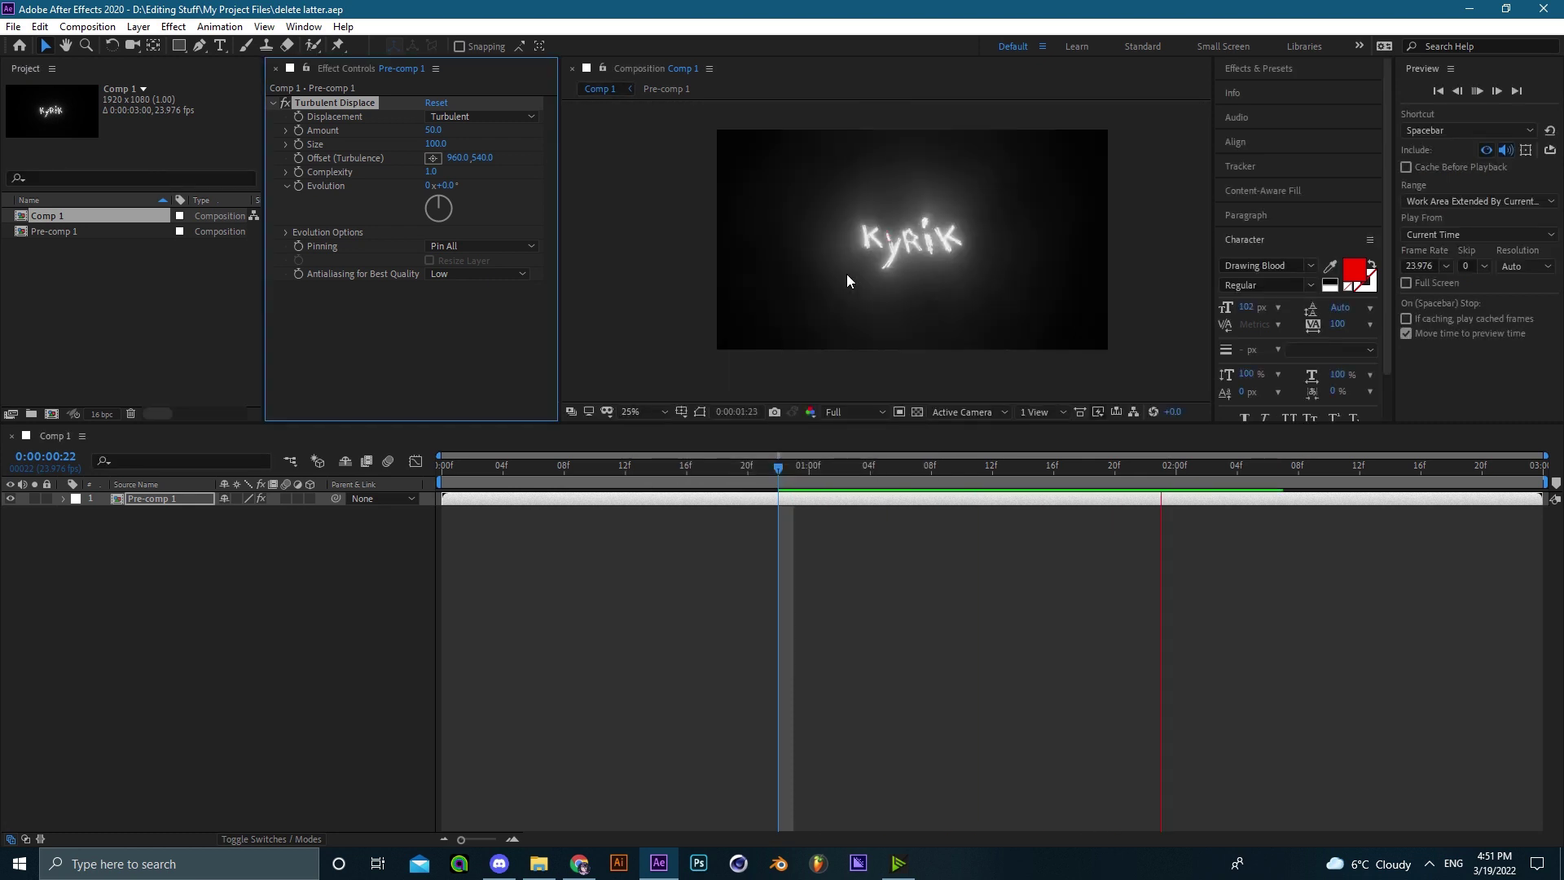
{"action": "scroll", "coordinate": [846, 275], "scroll_direction": "up", "scroll_amount": 2}
{"action": "key", "text": "space"}
- Keyframe the Turbulent Displace Evolution at 0:00:00:00, reveal the layer's keyframes in the timeline, and save the project
{"action": "left_click_drag", "start_coordinate": [440, 199], "coordinate": [467, 225]}
{"action": "key", "text": "ctrl+z"}
{"action": "left_click", "coordinate": [298, 185]}
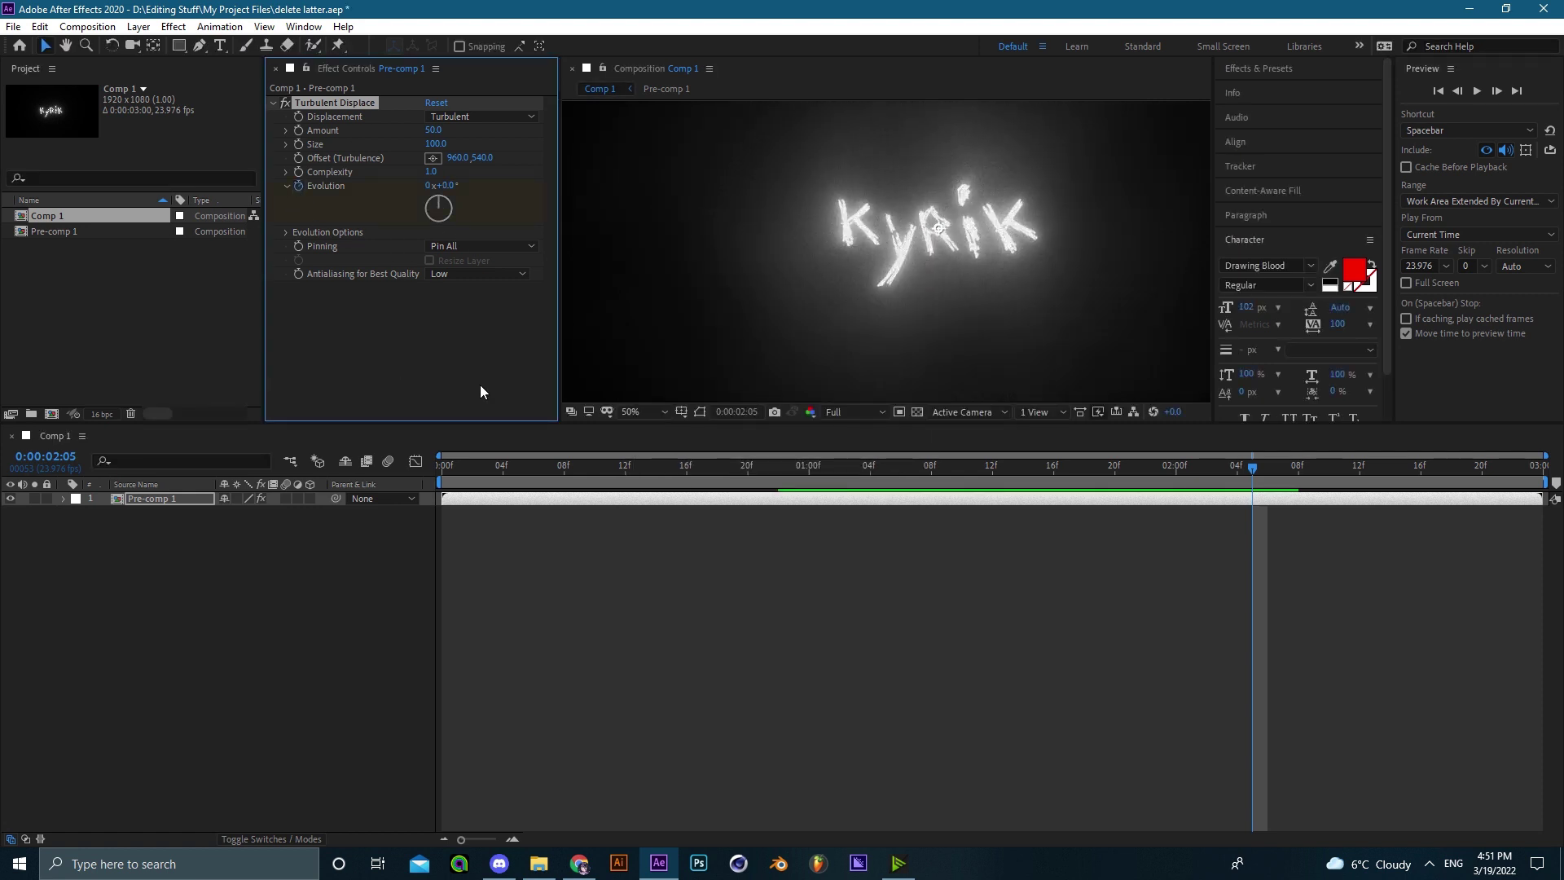
{"action": "key", "text": "u"}
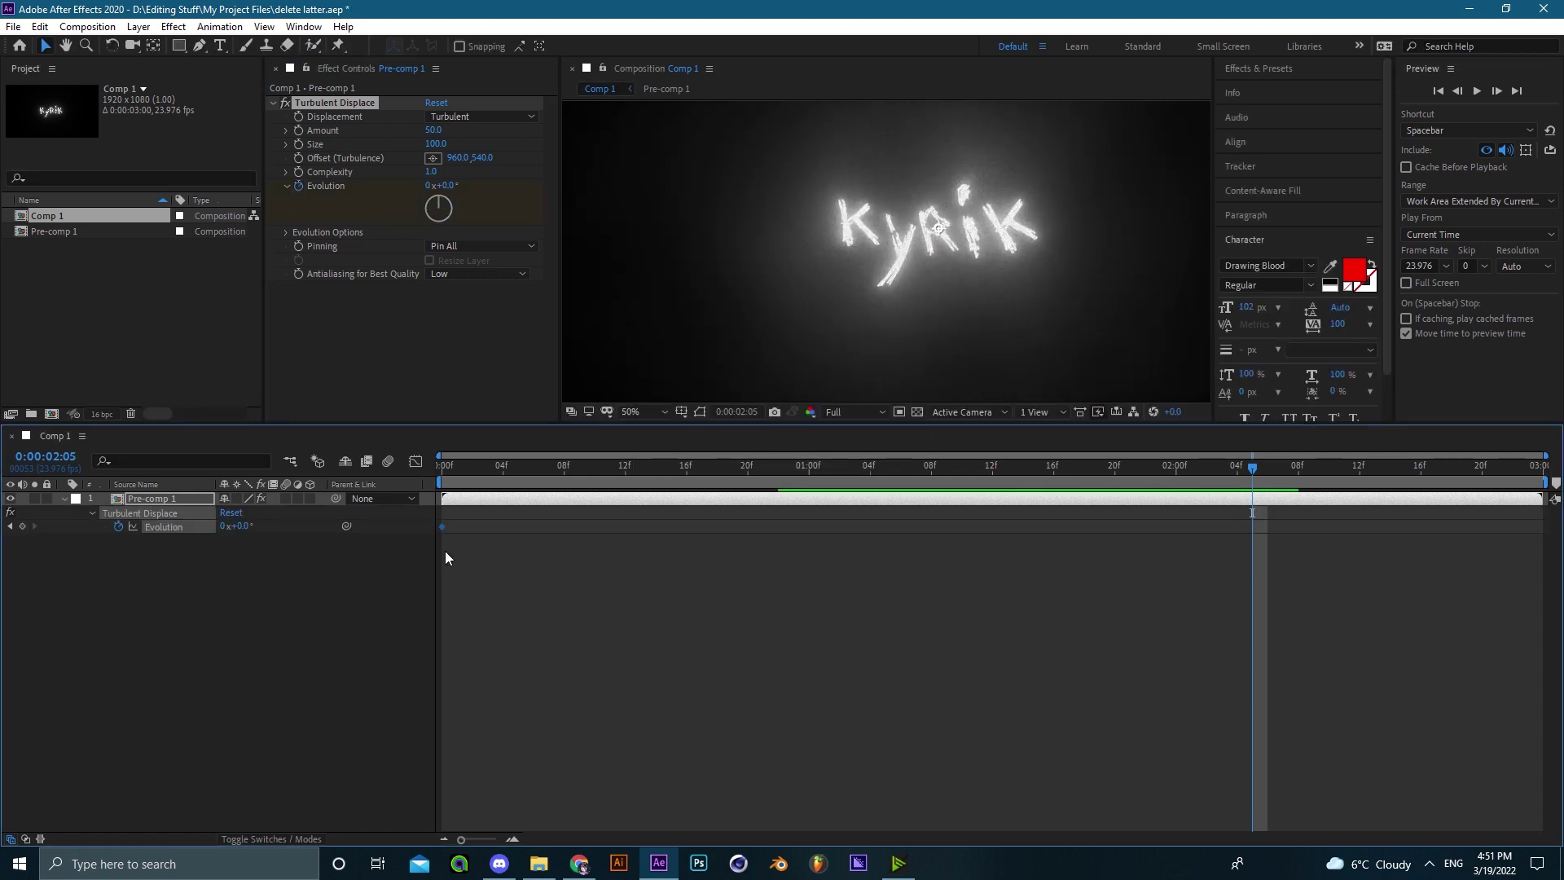
{"action": "left_click", "coordinate": [445, 551]}
{"action": "key", "text": "ctrl+s"}
- Set Evolution to 0x+319.0° at 0:00:01:09 and move that keyframe to the end of the composition
{"action": "left_click_drag", "start_coordinate": [441, 473], "coordinate": [946, 481]}
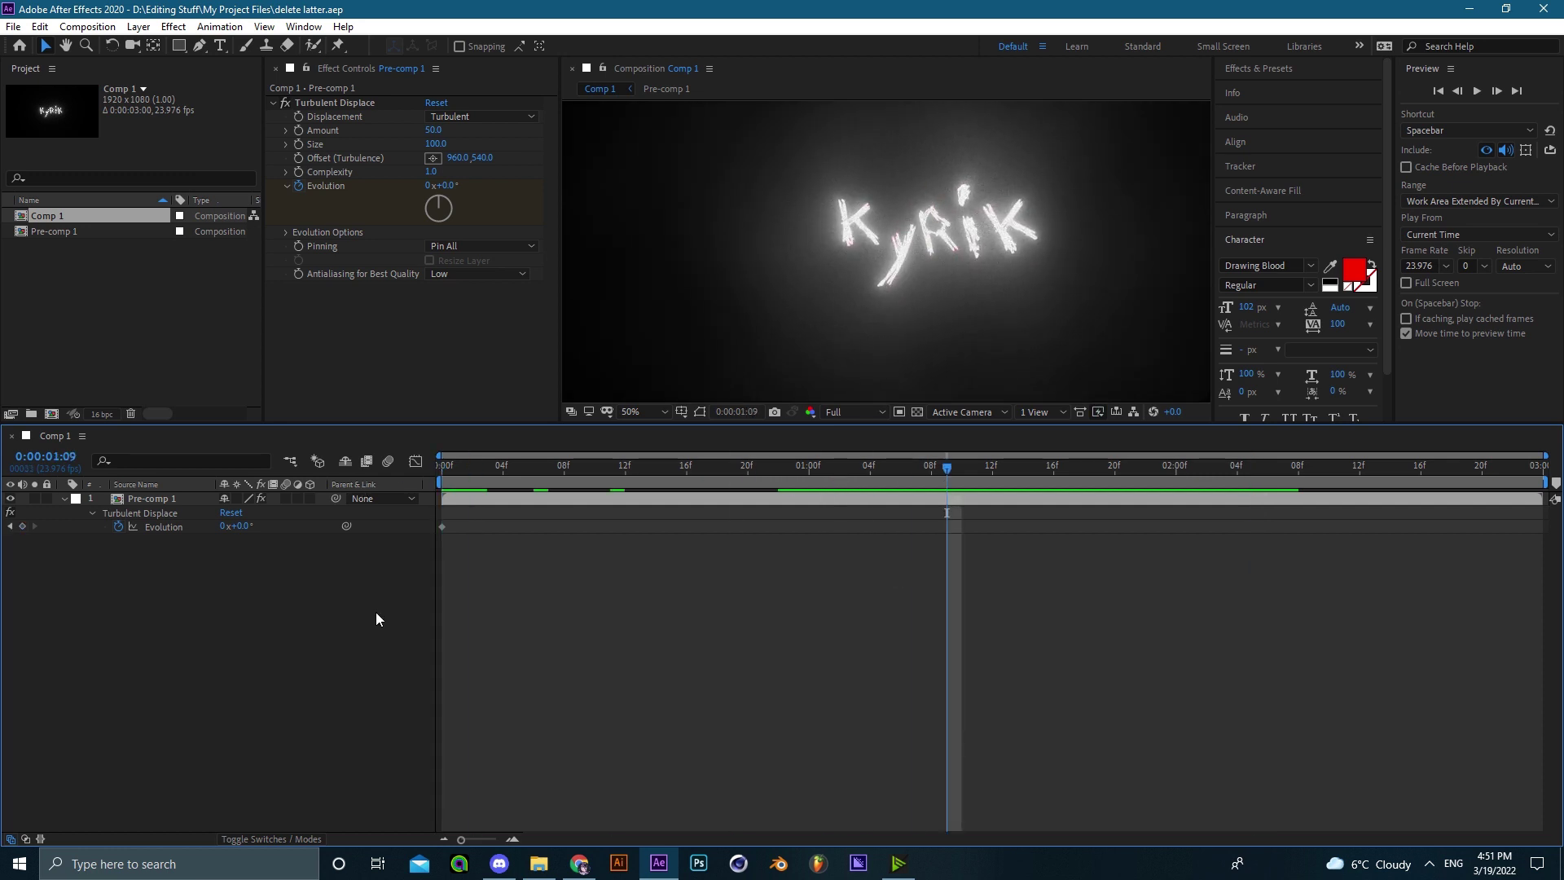
{"action": "left_click_drag", "start_coordinate": [241, 527], "coordinate": [421, 531]}
{"action": "left_click_drag", "start_coordinate": [241, 528], "coordinate": [321, 528]}
{"action": "left_click", "coordinate": [723, 536]}
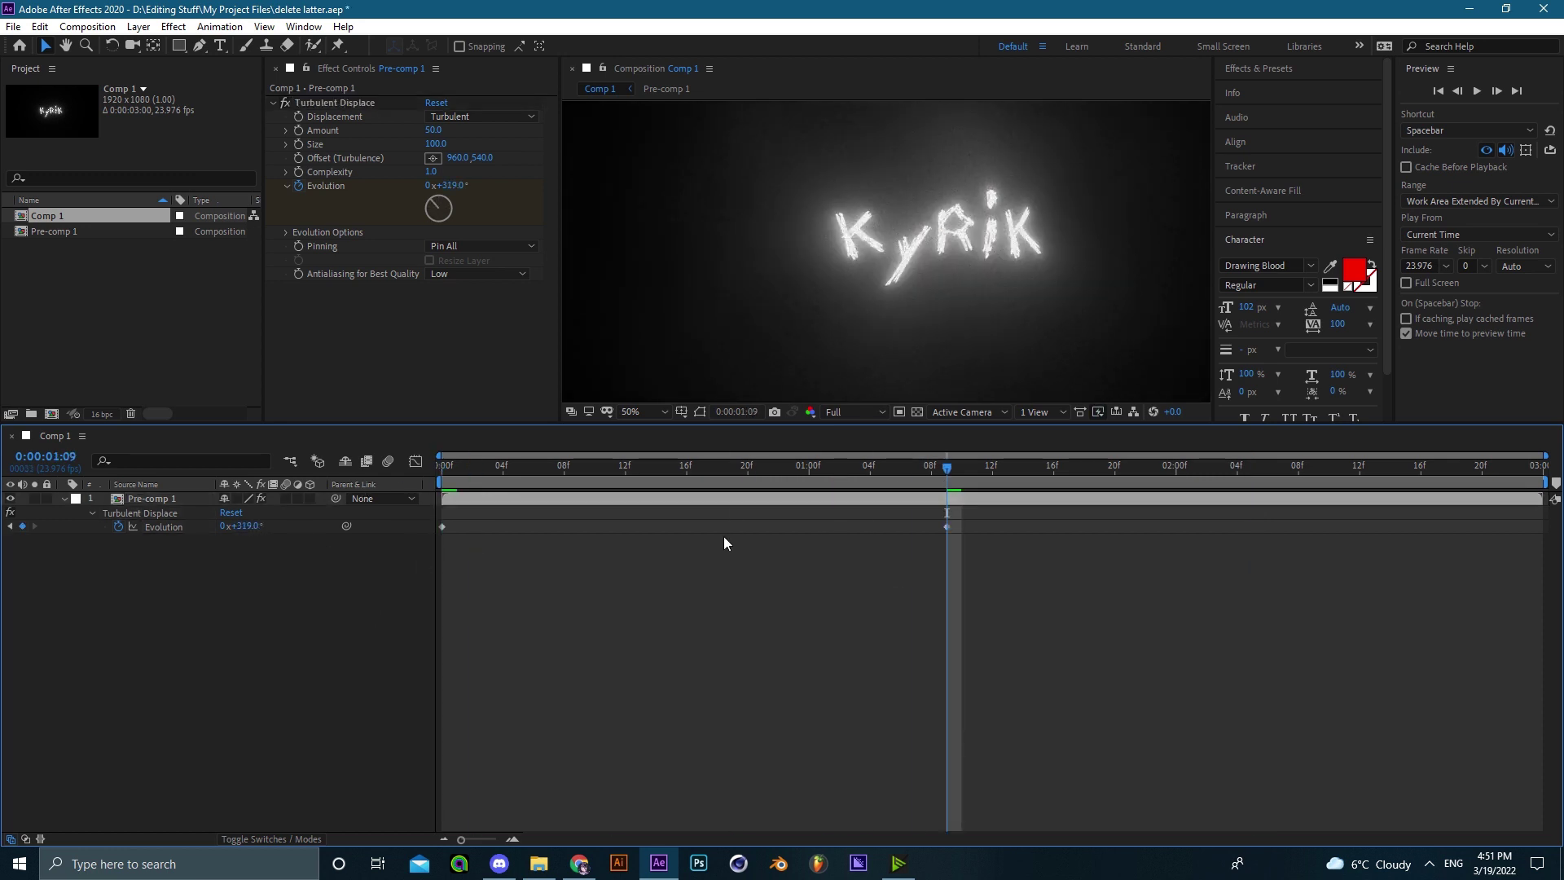
{"action": "left_click_drag", "start_coordinate": [947, 526], "coordinate": [1542, 526]}
- Preview the evolving displacement from the first frame, and go to 0:00:02:12
{"action": "key", "text": "Home"}
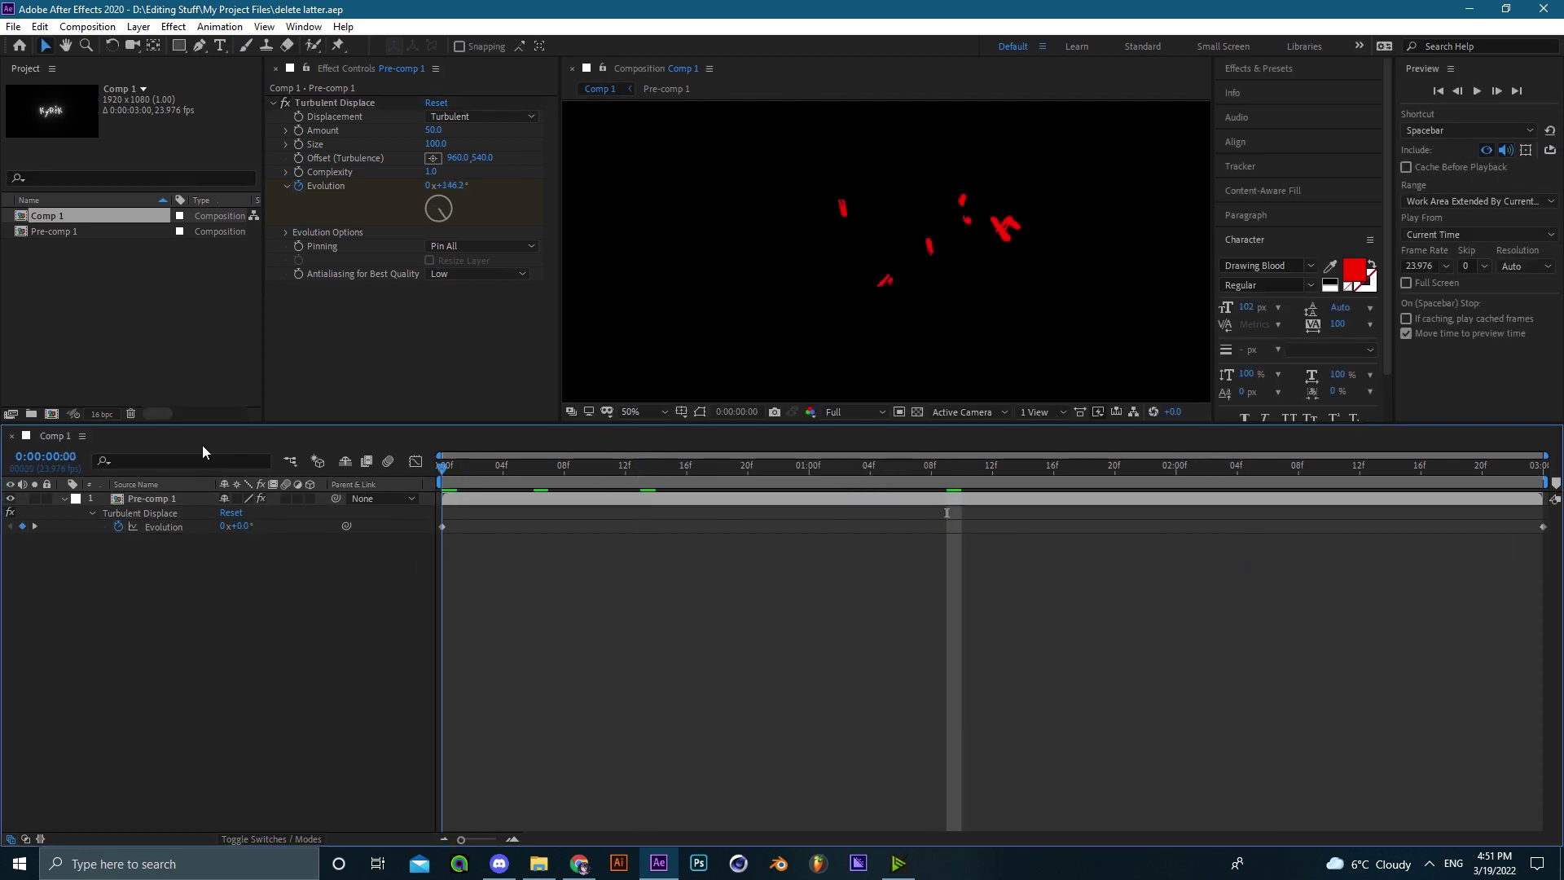
{"action": "key", "text": "space"}
{"action": "left_click", "coordinate": [1360, 468]}
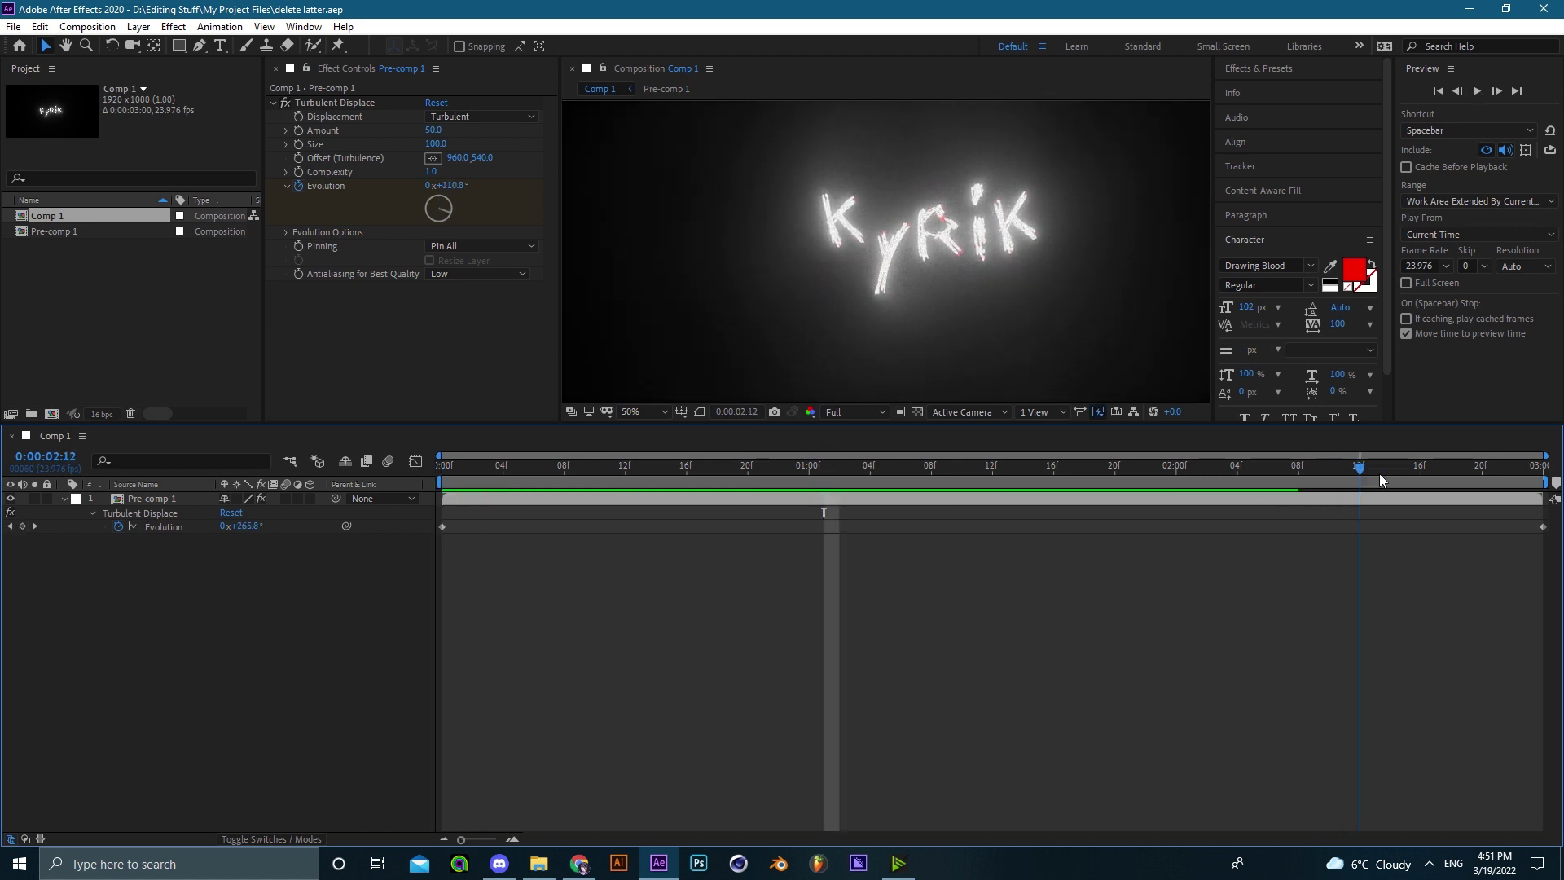
- Place the last Evolution keyframe at 0:00:02:23, set it to 1x+319.0°, and save the project
{"action": "left_click_drag", "start_coordinate": [1380, 480], "coordinate": [1527, 526]}
{"action": "left_click", "coordinate": [518, 617]}
{"action": "key", "text": "ctrl+s"}
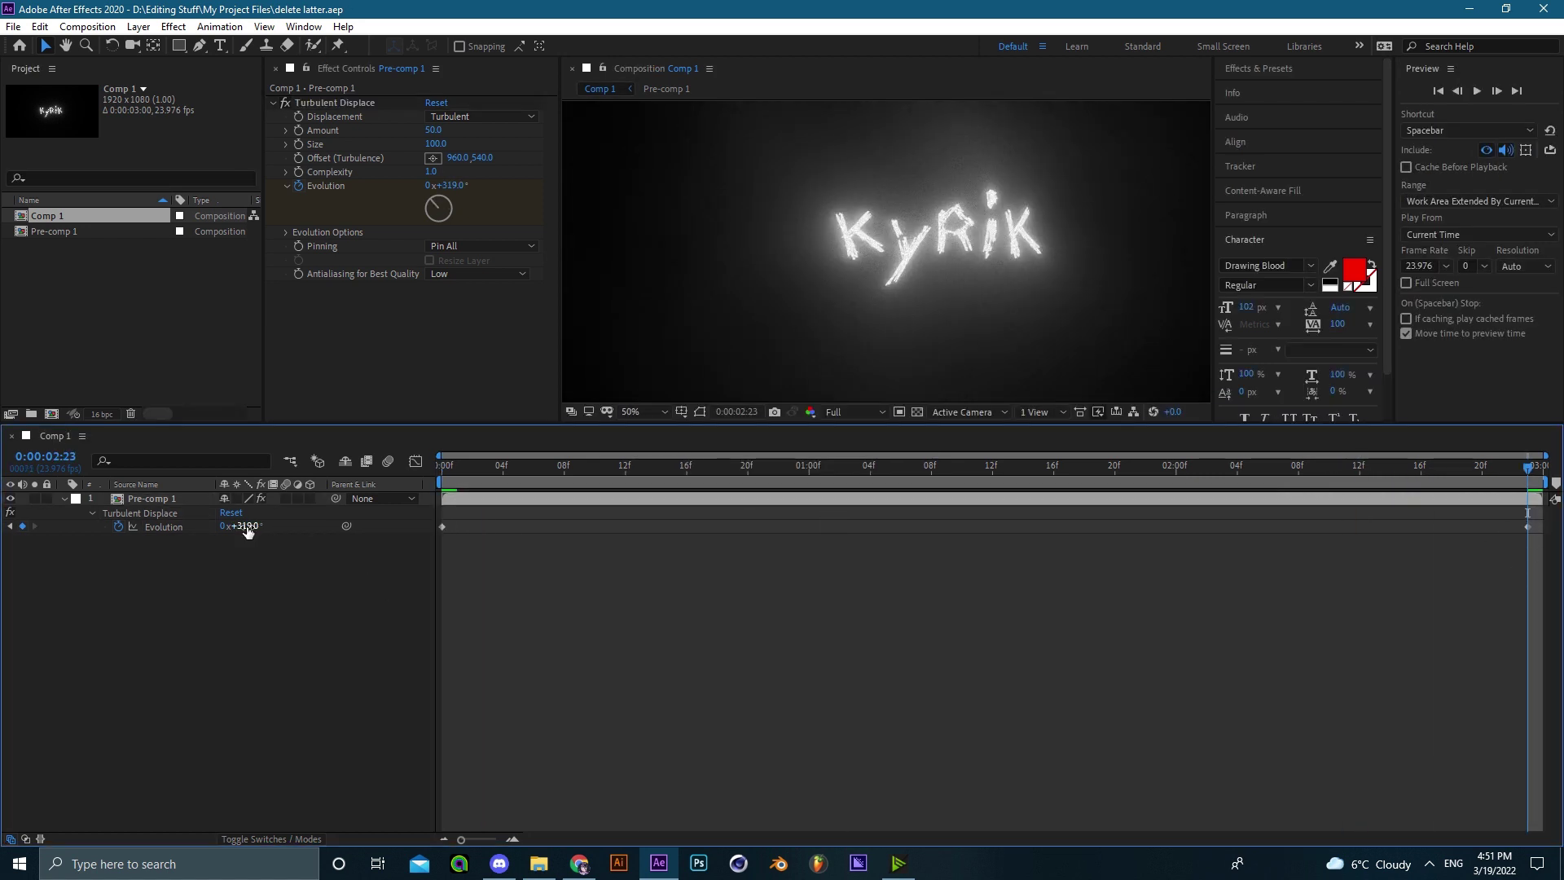
{"action": "left_click", "coordinate": [222, 526]}
{"action": "type", "text": "1"}
{"action": "left_click", "coordinate": [383, 604]}
{"action": "key", "text": "ctrl+s"}
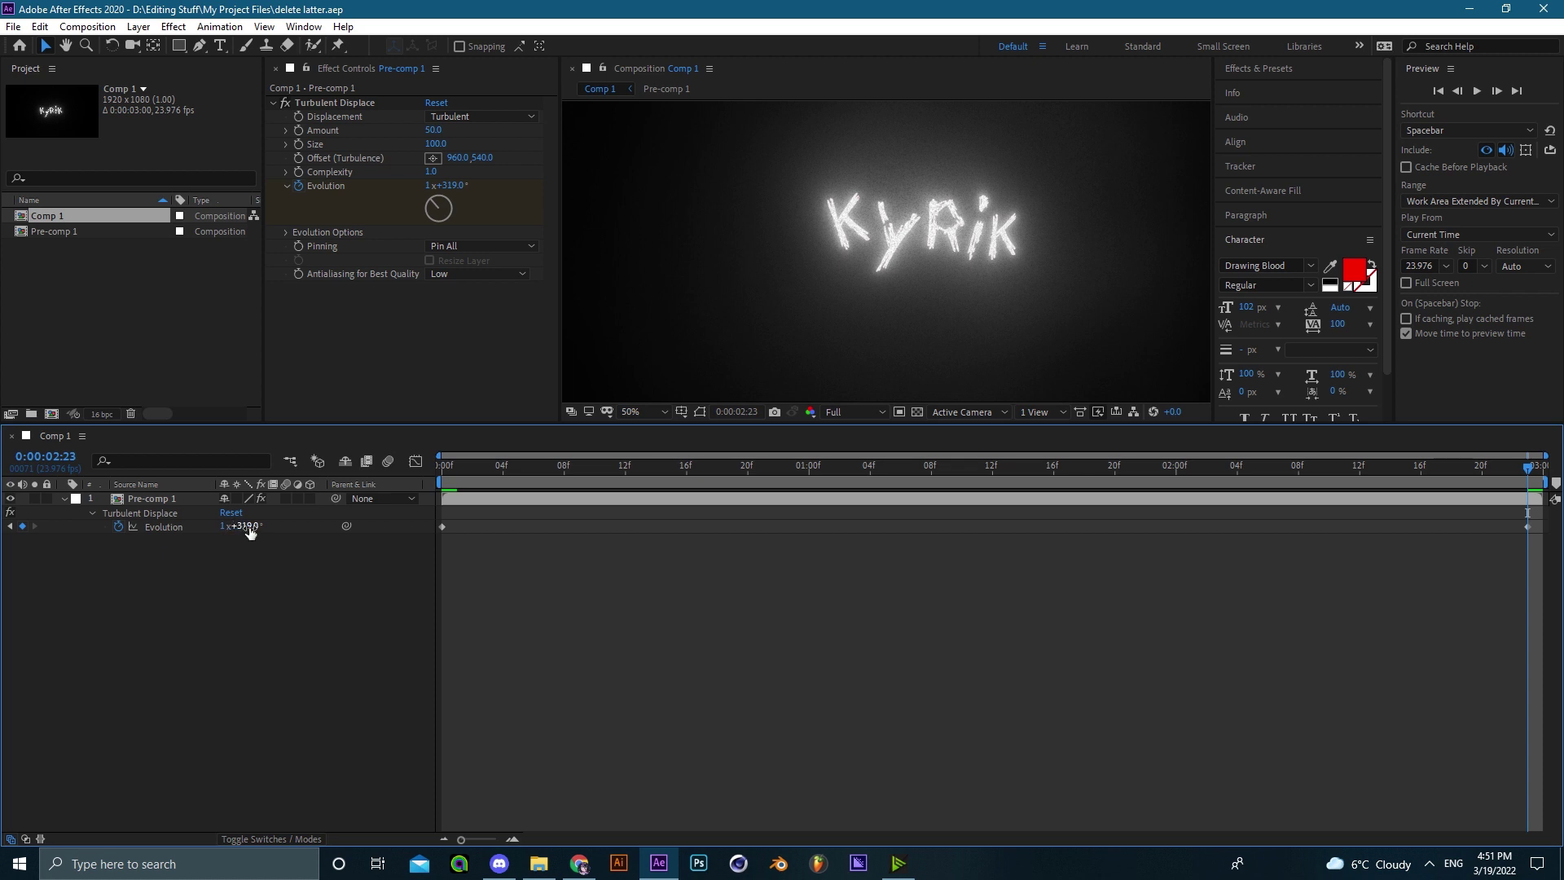
- Move the last Evolution keyframe to the very end of the composition and save the project
{"action": "left_click_drag", "start_coordinate": [1528, 527], "coordinate": [1543, 527]}
{"action": "left_click", "coordinate": [1504, 585]}
{"action": "key", "text": "ctrl+s"}
- Preview the faster displacement from the first frame at several magnifications, and fit the composition in view
{"action": "left_click_drag", "start_coordinate": [489, 468], "coordinate": [285, 446]}
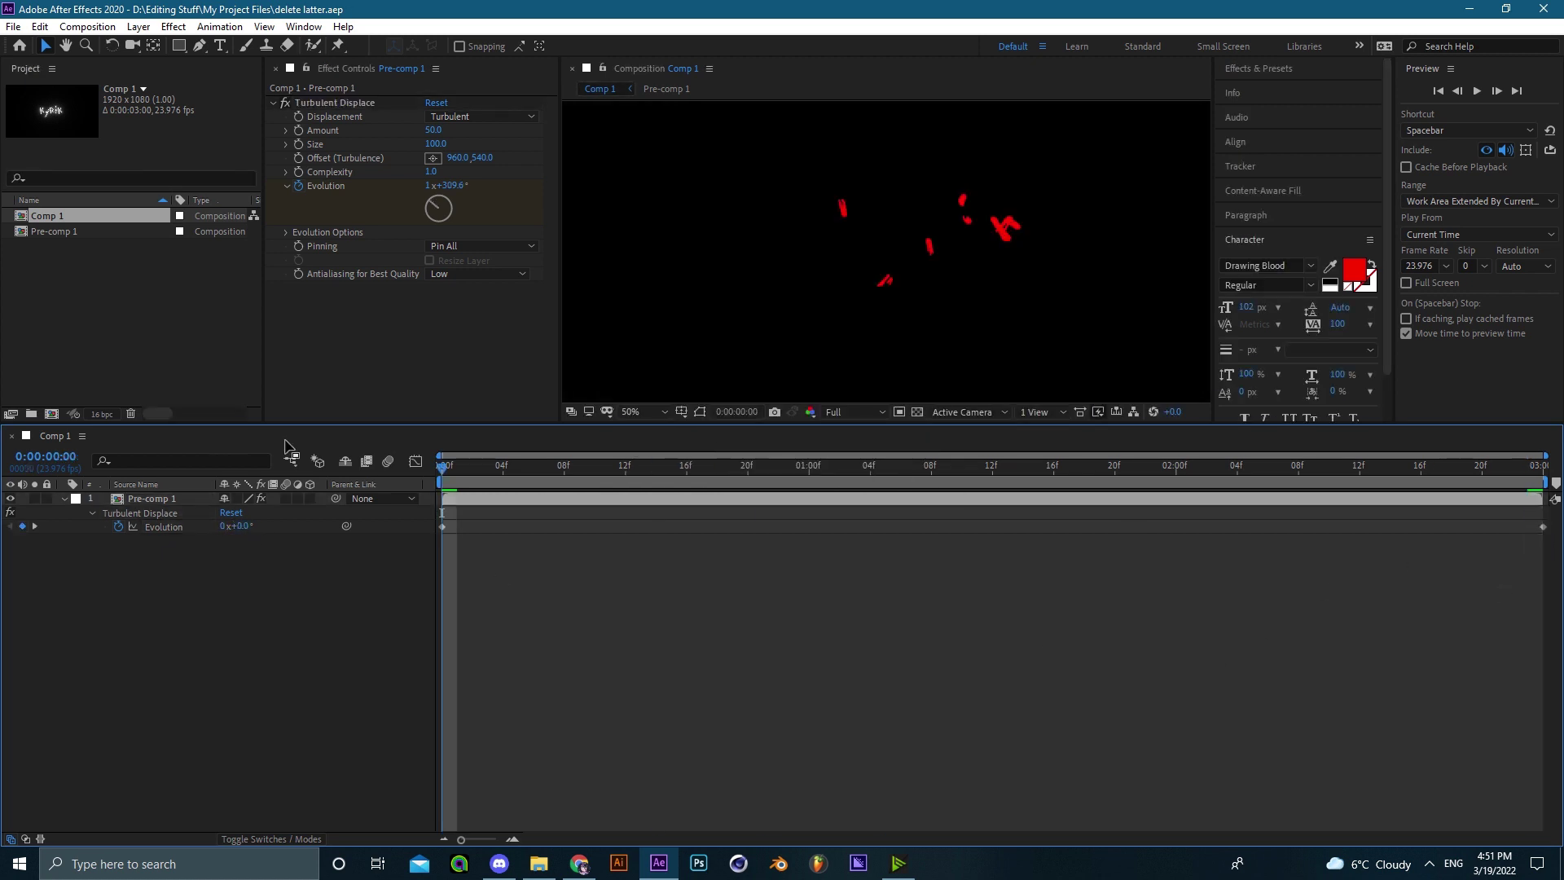
{"action": "scroll", "coordinate": [887, 275], "scroll_direction": "down", "scroll_amount": 2}
{"action": "key", "text": "space"}
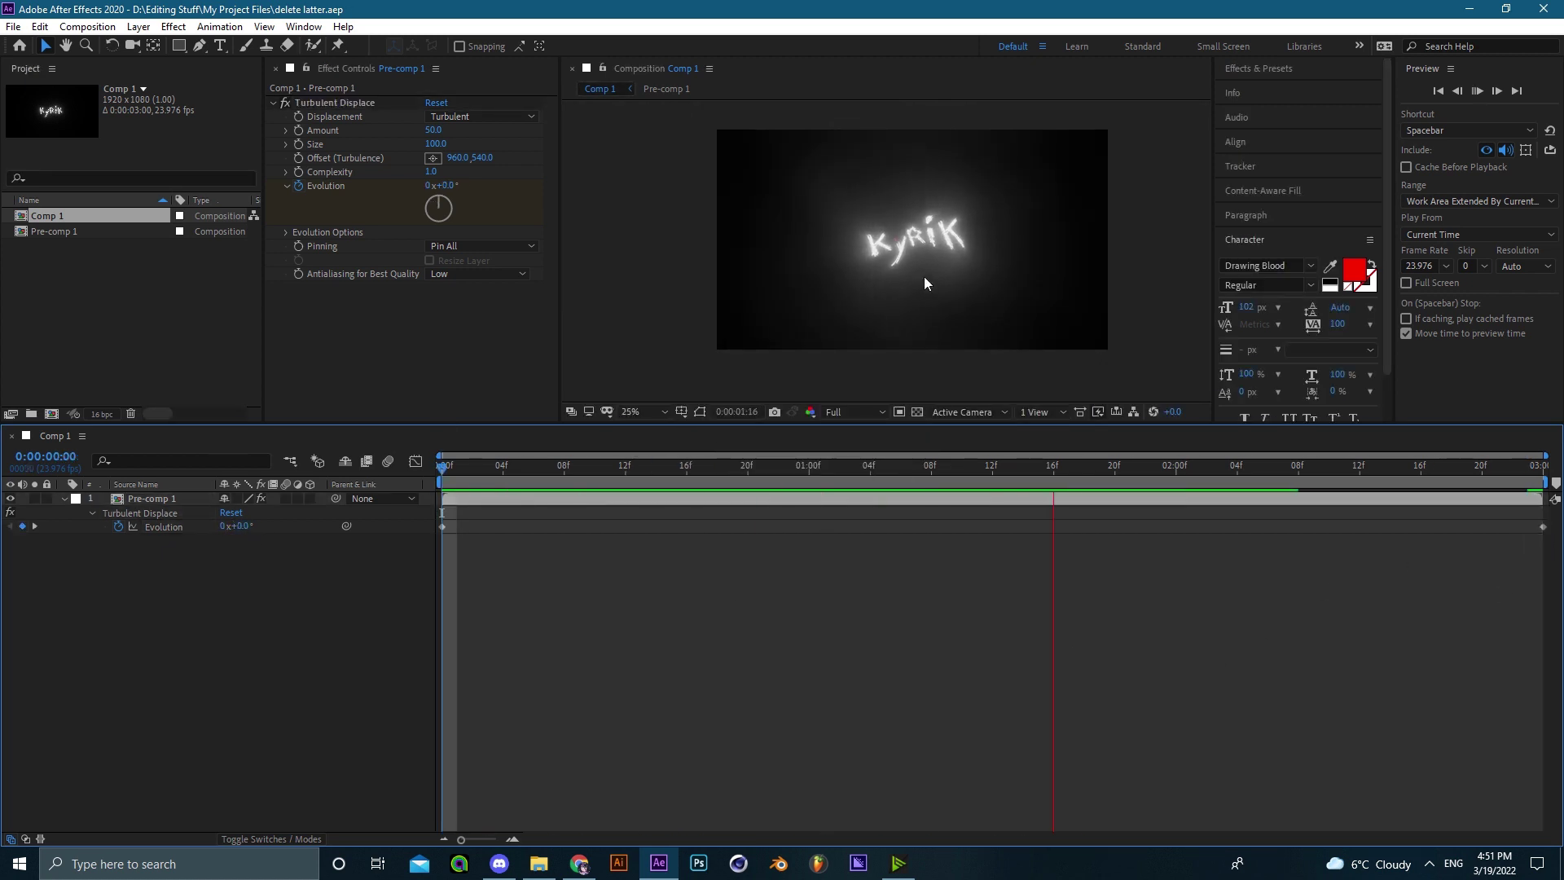
{"action": "scroll", "coordinate": [923, 283], "scroll_direction": "up", "scroll_amount": 2}
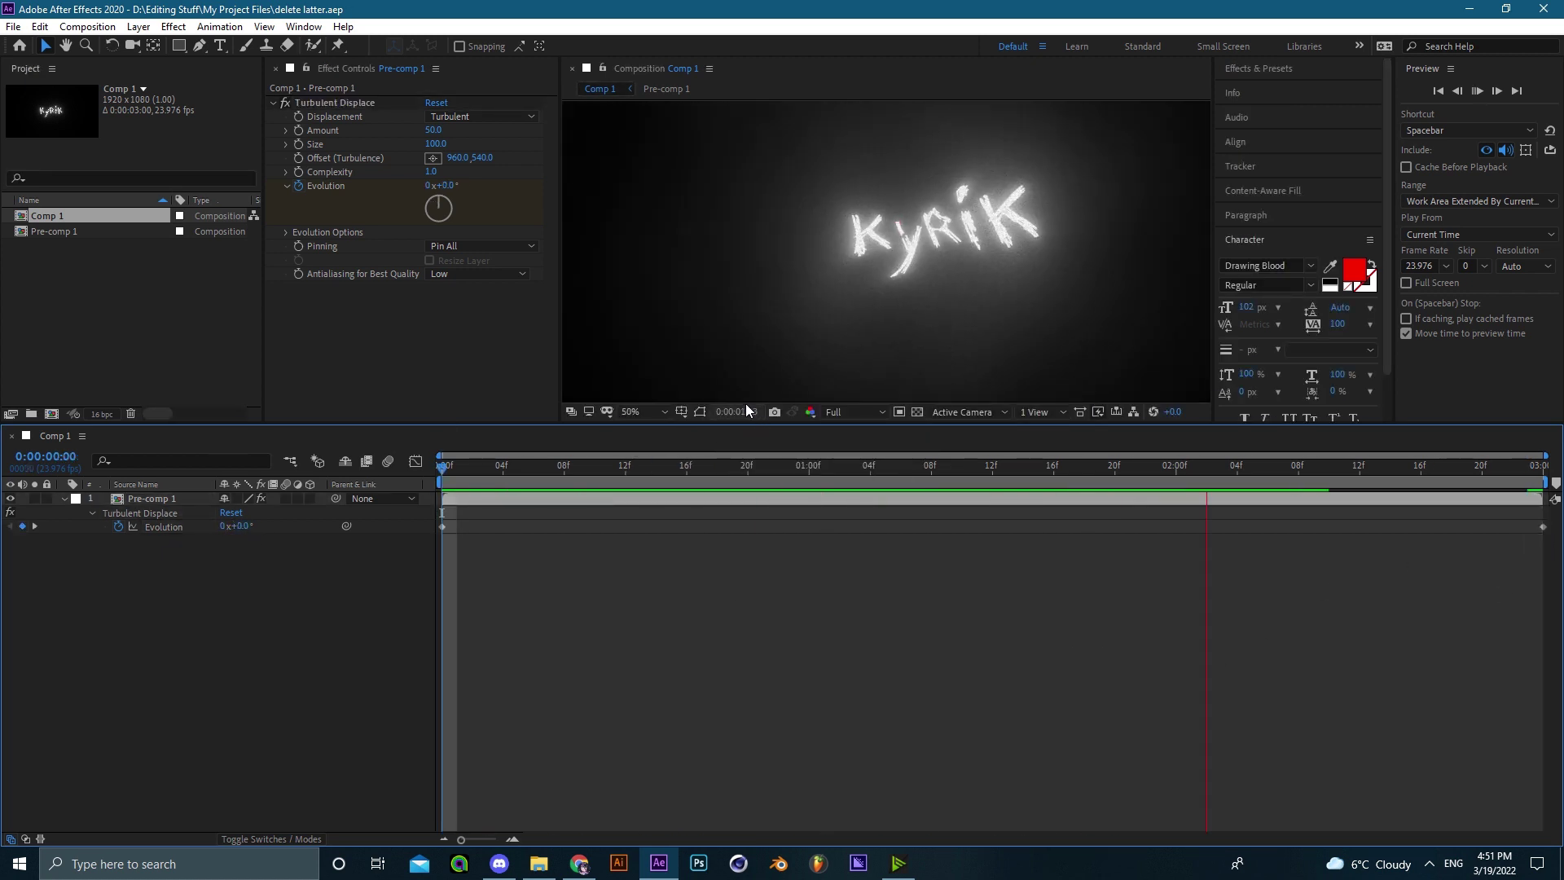
{"action": "left_click", "coordinate": [639, 411]}
{"action": "left_click", "coordinate": [645, 430]}
- Apply Posterize Time to the Pre-comp 1 layer at 0:00:00:22 and set its Frame Rate to 12
{"action": "left_click_drag", "start_coordinate": [731, 468], "coordinate": [779, 469]}
{"action": "left_click", "coordinate": [798, 500]}
{"action": "key", "text": "ctrl+space"}
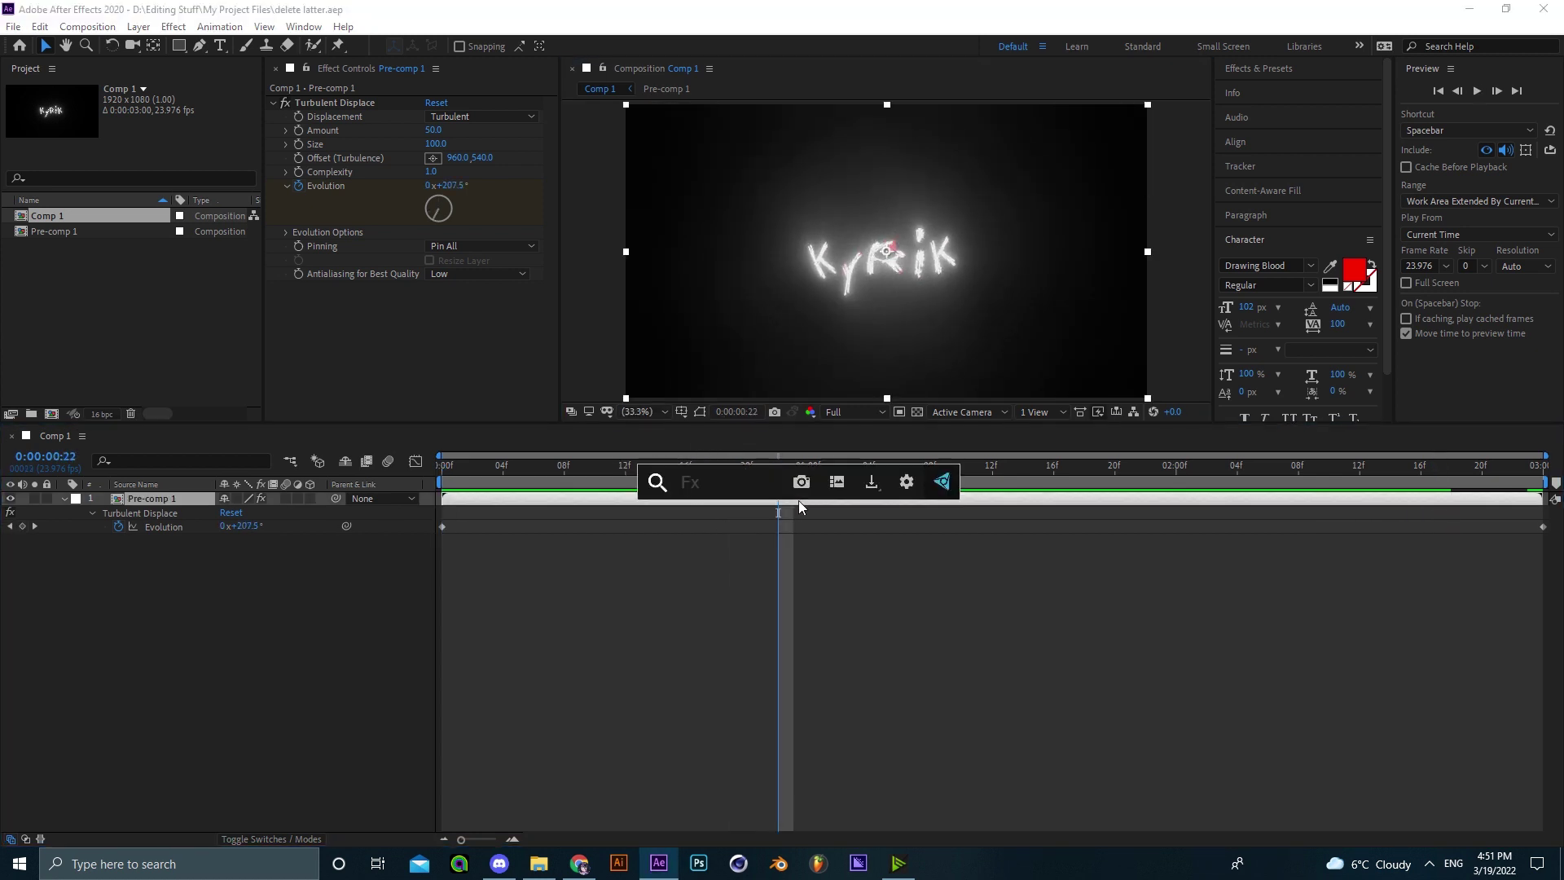
{"action": "type", "text": "post"}
{"action": "key", "text": "Down"}
{"action": "key", "text": "Return"}
{"action": "left_click", "coordinate": [440, 302]}
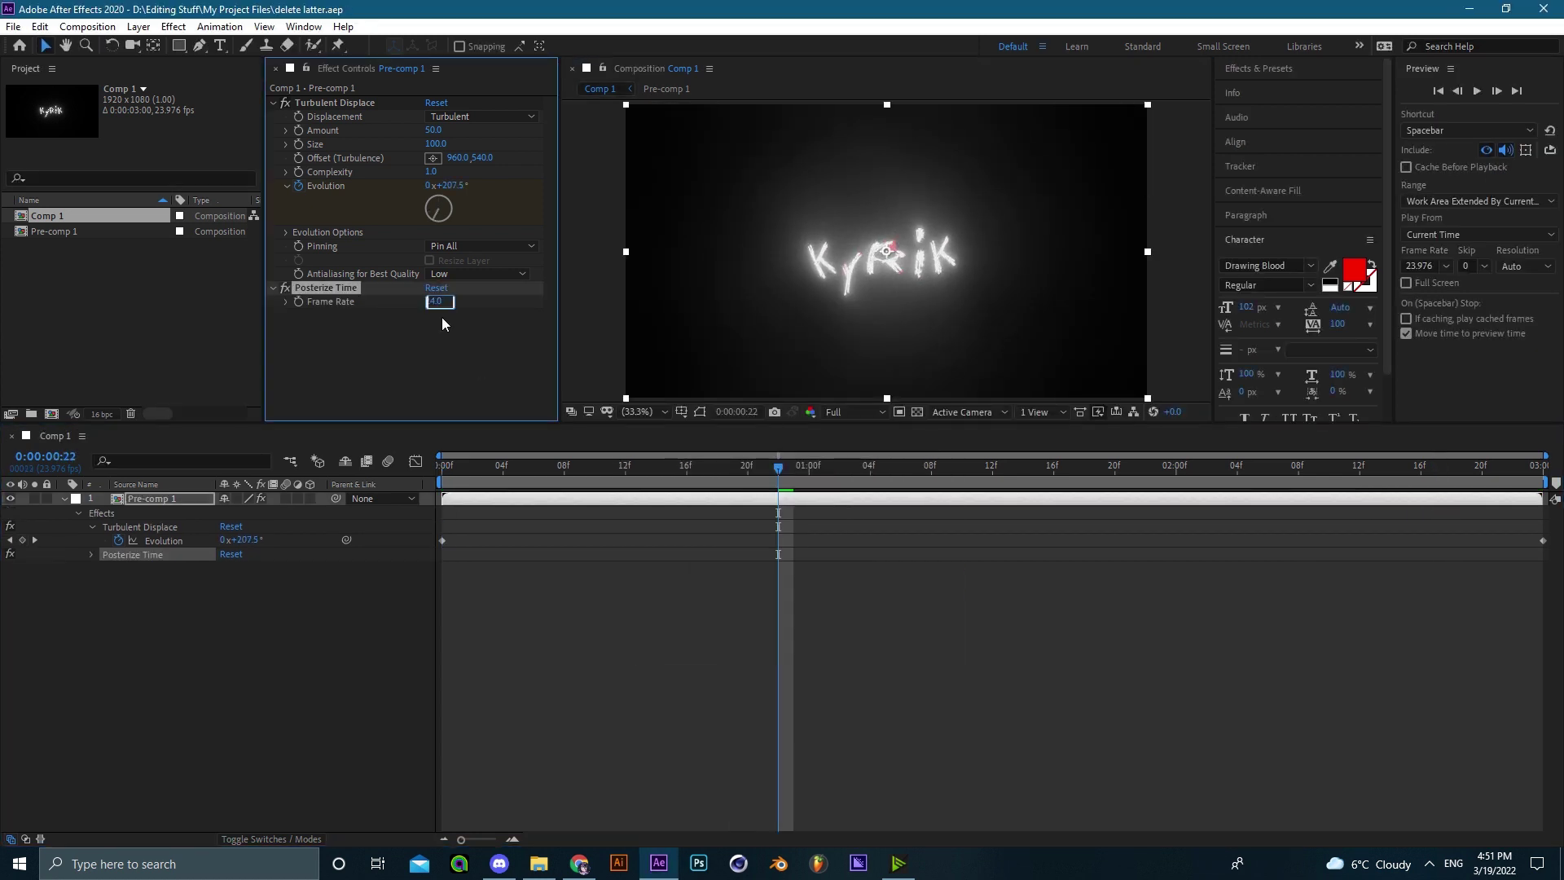
{"action": "type", "text": "12"}
{"action": "key", "text": "Return"}
- Preview the posterized motion from 0:00:00:22 and scrub through to 0:00:02:23
{"action": "key", "text": "space"}
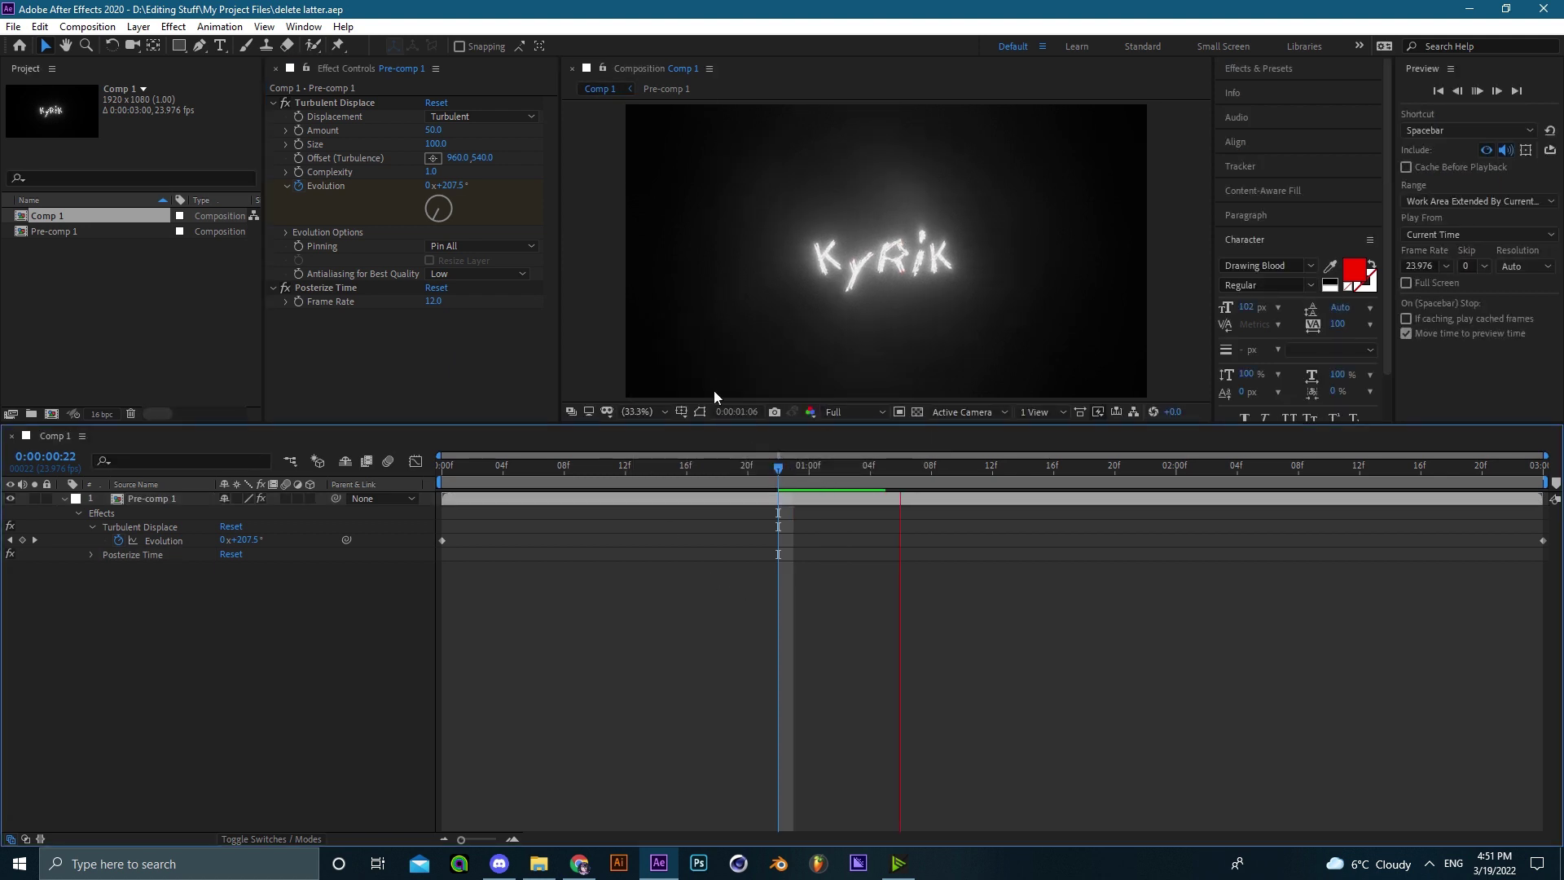
{"action": "key", "text": "space"}
{"action": "left_click_drag", "start_coordinate": [755, 475], "coordinate": [1529, 512]}
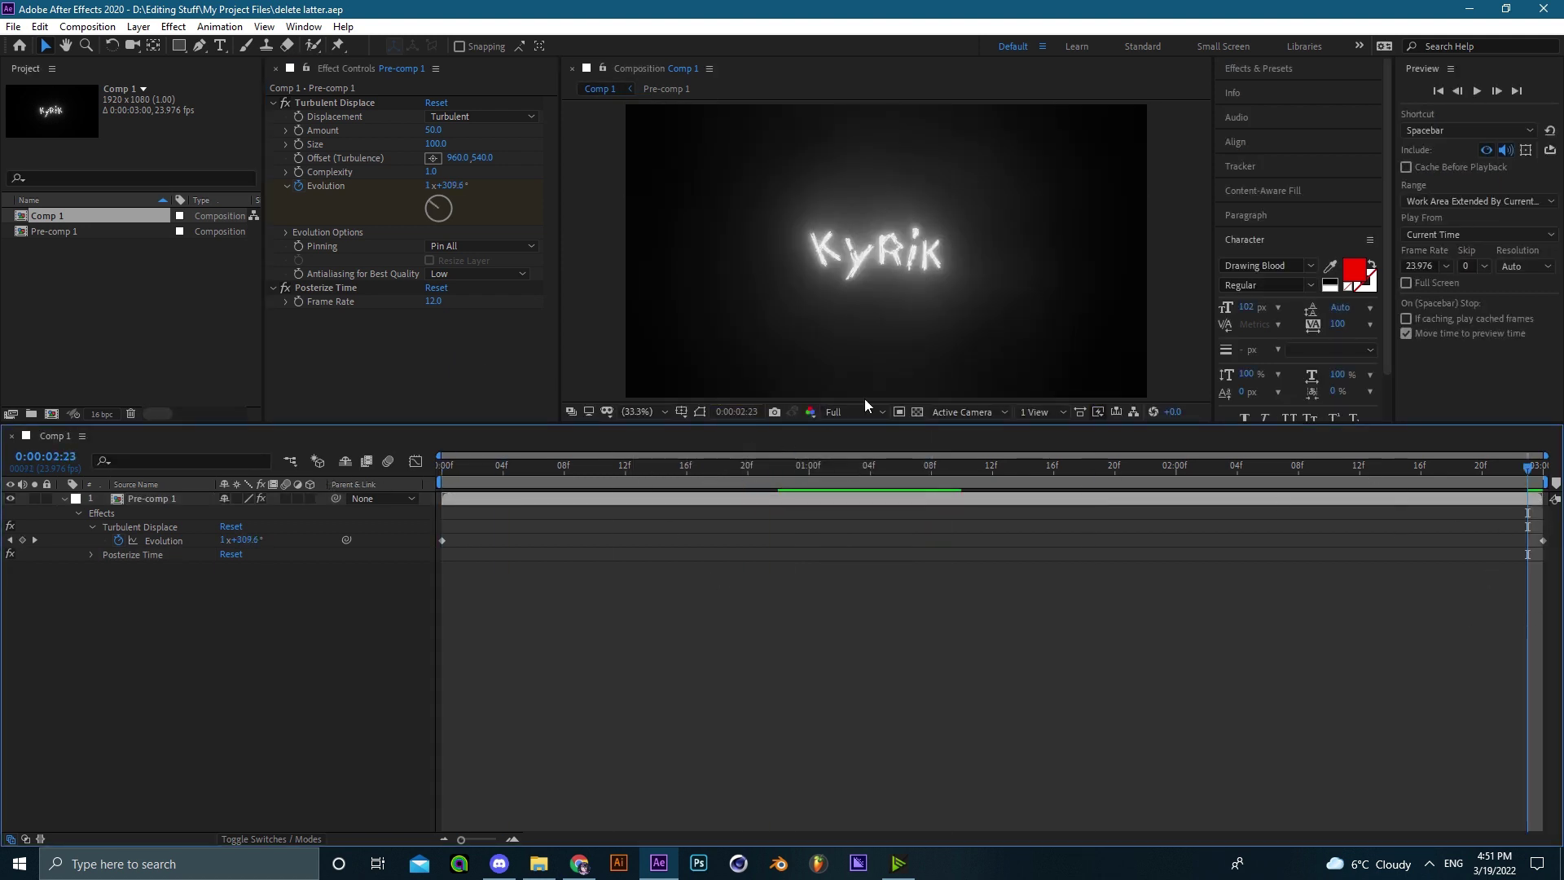
- Set the Turbulent Displace Amount on the Pre-comp 1 layer to 20 and save the project
{"action": "left_click", "coordinate": [433, 131]}
{"action": "type", "text": "20"}
{"action": "key", "text": "Return"}
{"action": "key", "text": "ctrl+s"}
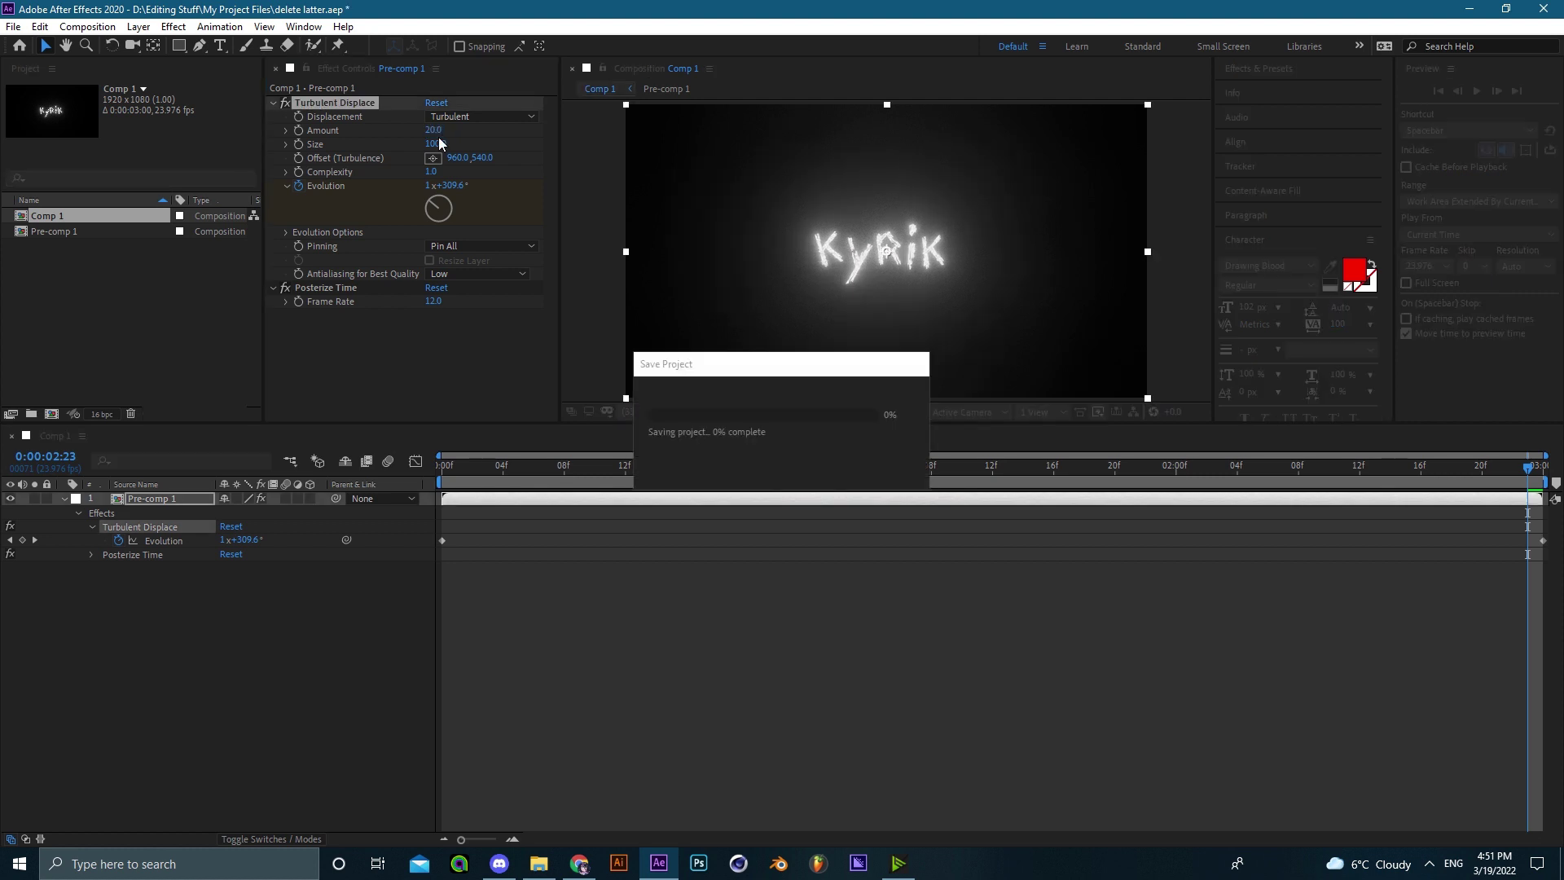
- Reduce the Turbulent Displace Amount to 10 and its Size to 70, saving the project
{"action": "left_click", "coordinate": [429, 131]}
{"action": "type", "text": "10"}
{"action": "key", "text": "Return"}
{"action": "key", "text": "ctrl+s"}
{"action": "key", "text": "Tab"}
{"action": "type", "text": "70"}
{"action": "key", "text": "Return"}
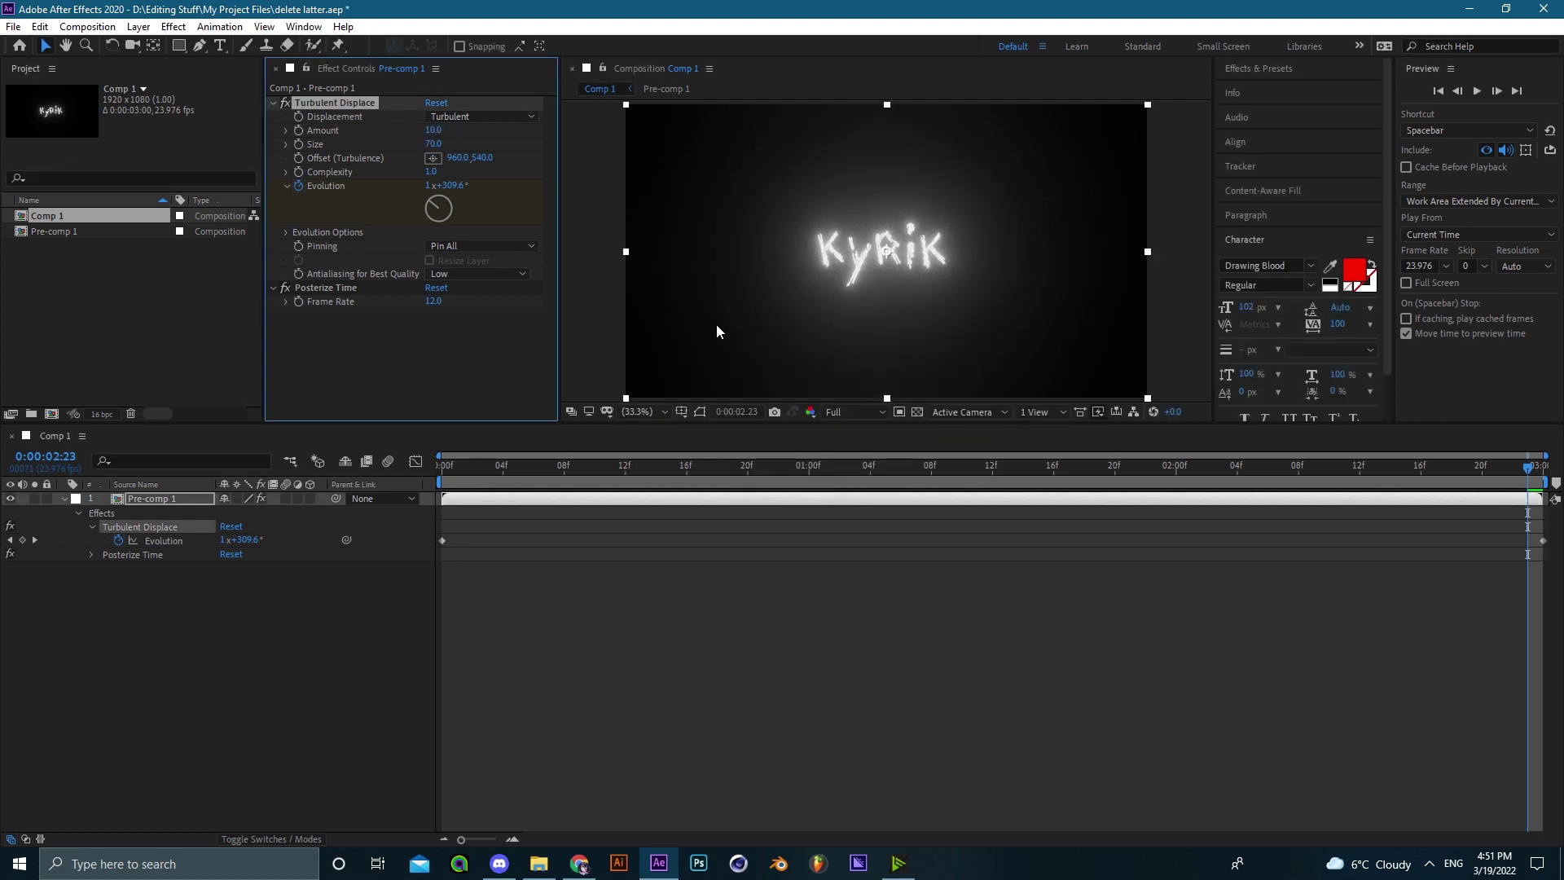
- Preview the gentler displacement, enlarge the composition view to 100%, and replay from the first frame
{"action": "key", "text": "space"}
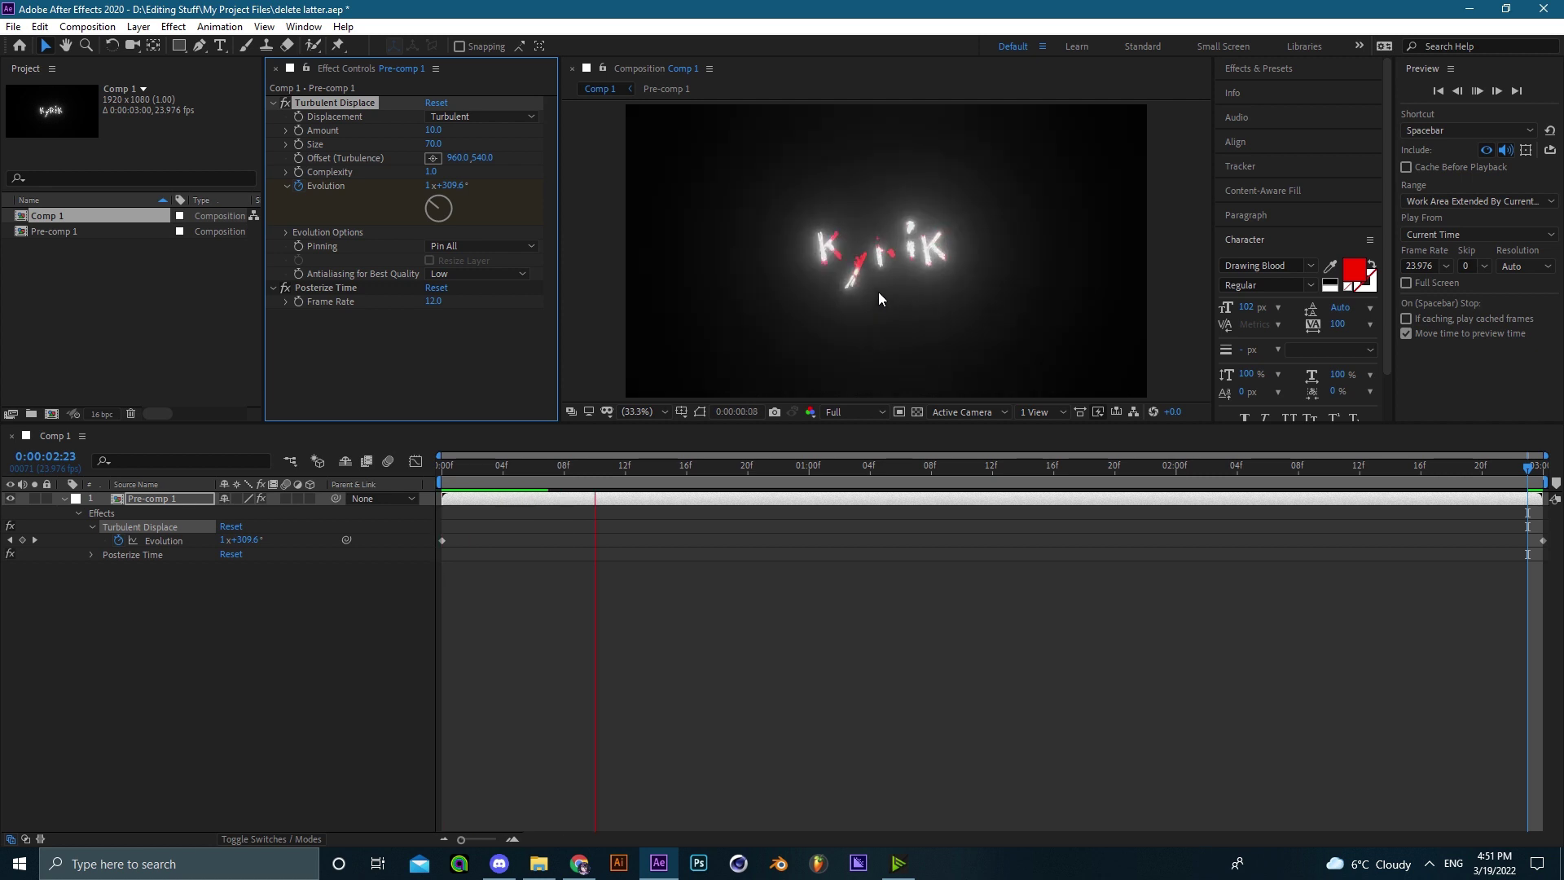
{"action": "key", "text": "slash"}
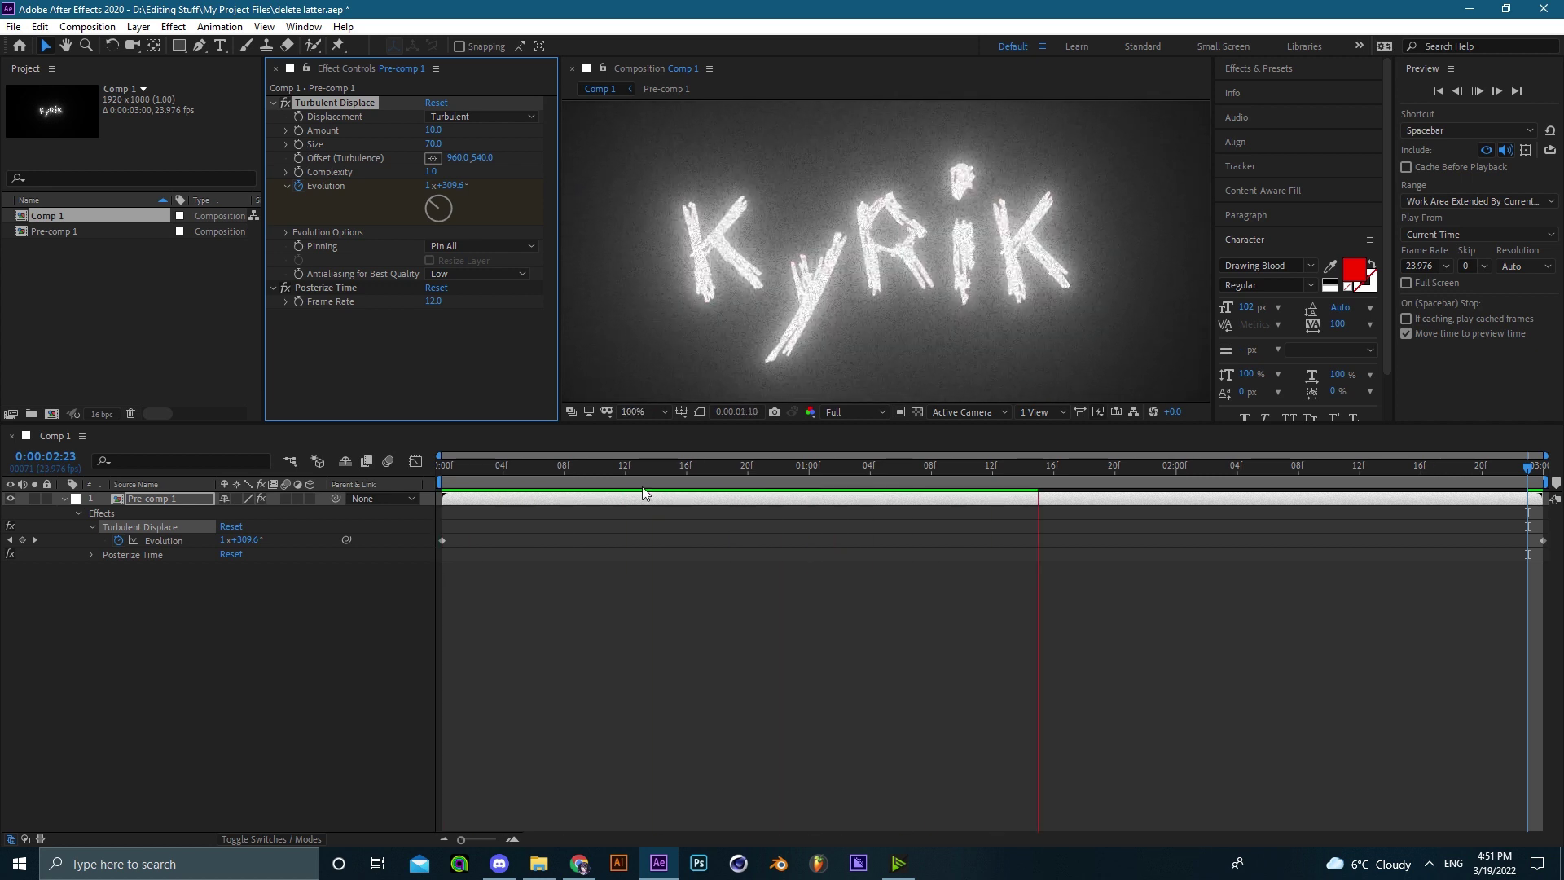
{"action": "left_click", "coordinate": [443, 467]}
{"action": "key", "text": "space"}
- Lower the composition's preview resolution to Half and fit the composition in the viewer
{"action": "left_click", "coordinate": [849, 411]}
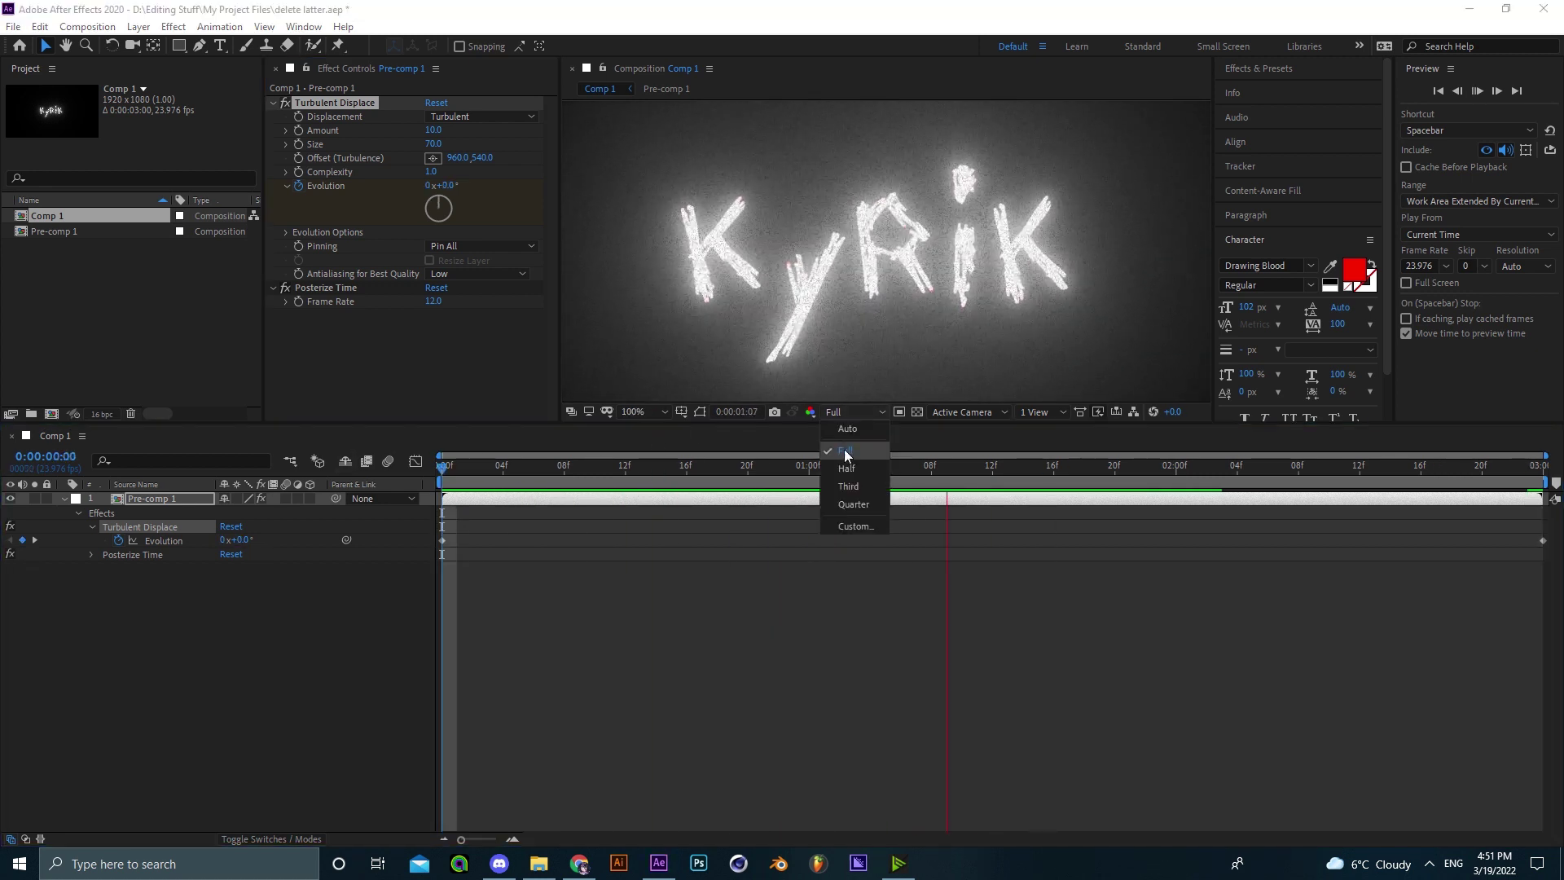
{"action": "left_click", "coordinate": [847, 456]}
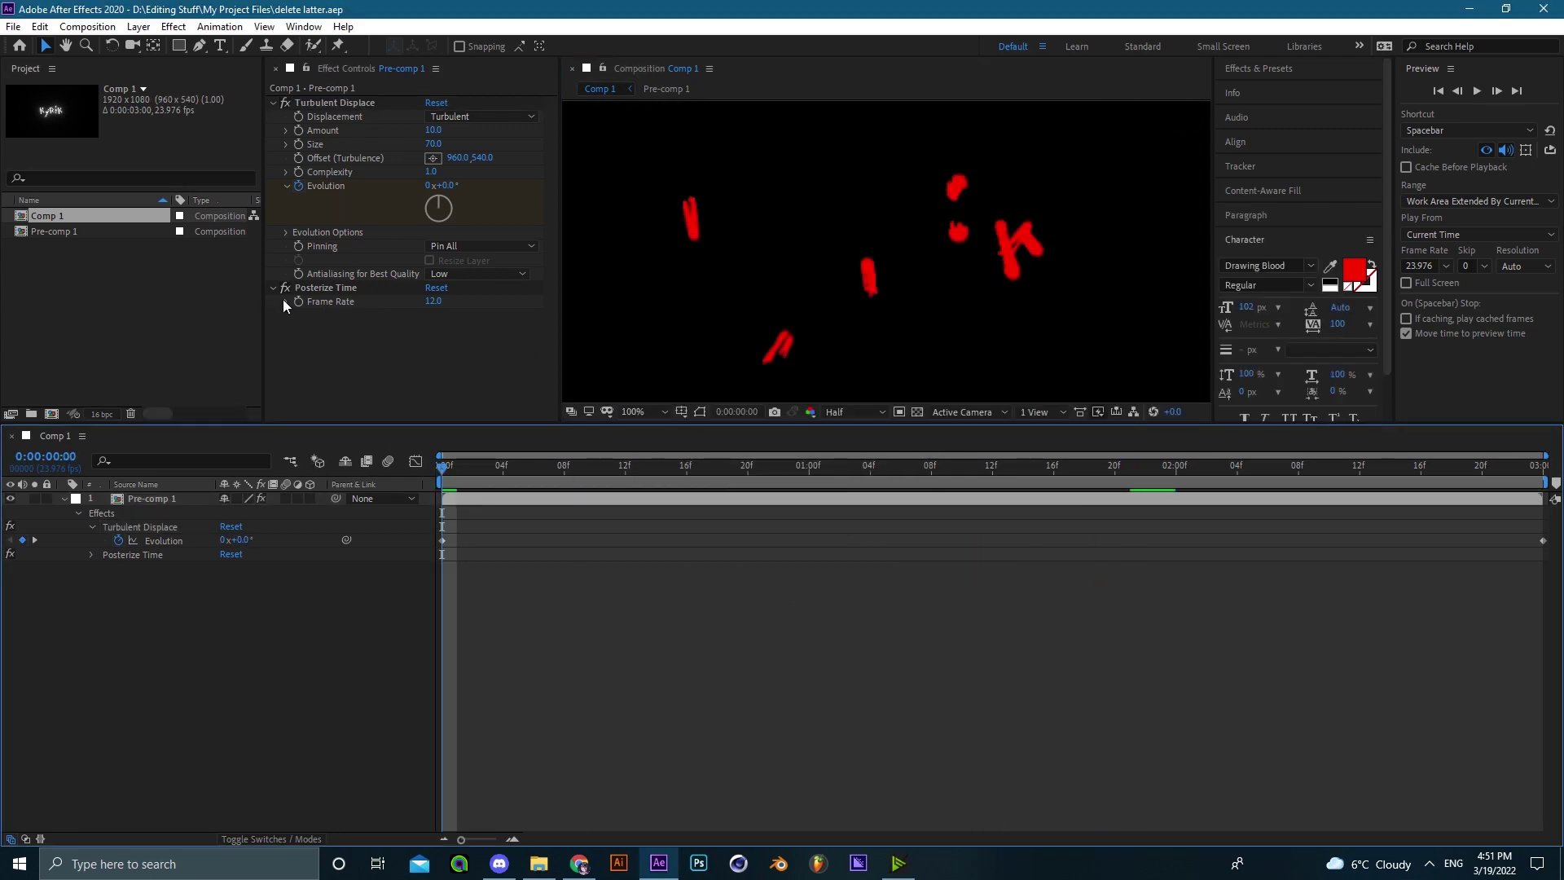
{"action": "left_click", "coordinate": [648, 411]}
{"action": "left_click", "coordinate": [662, 530]}
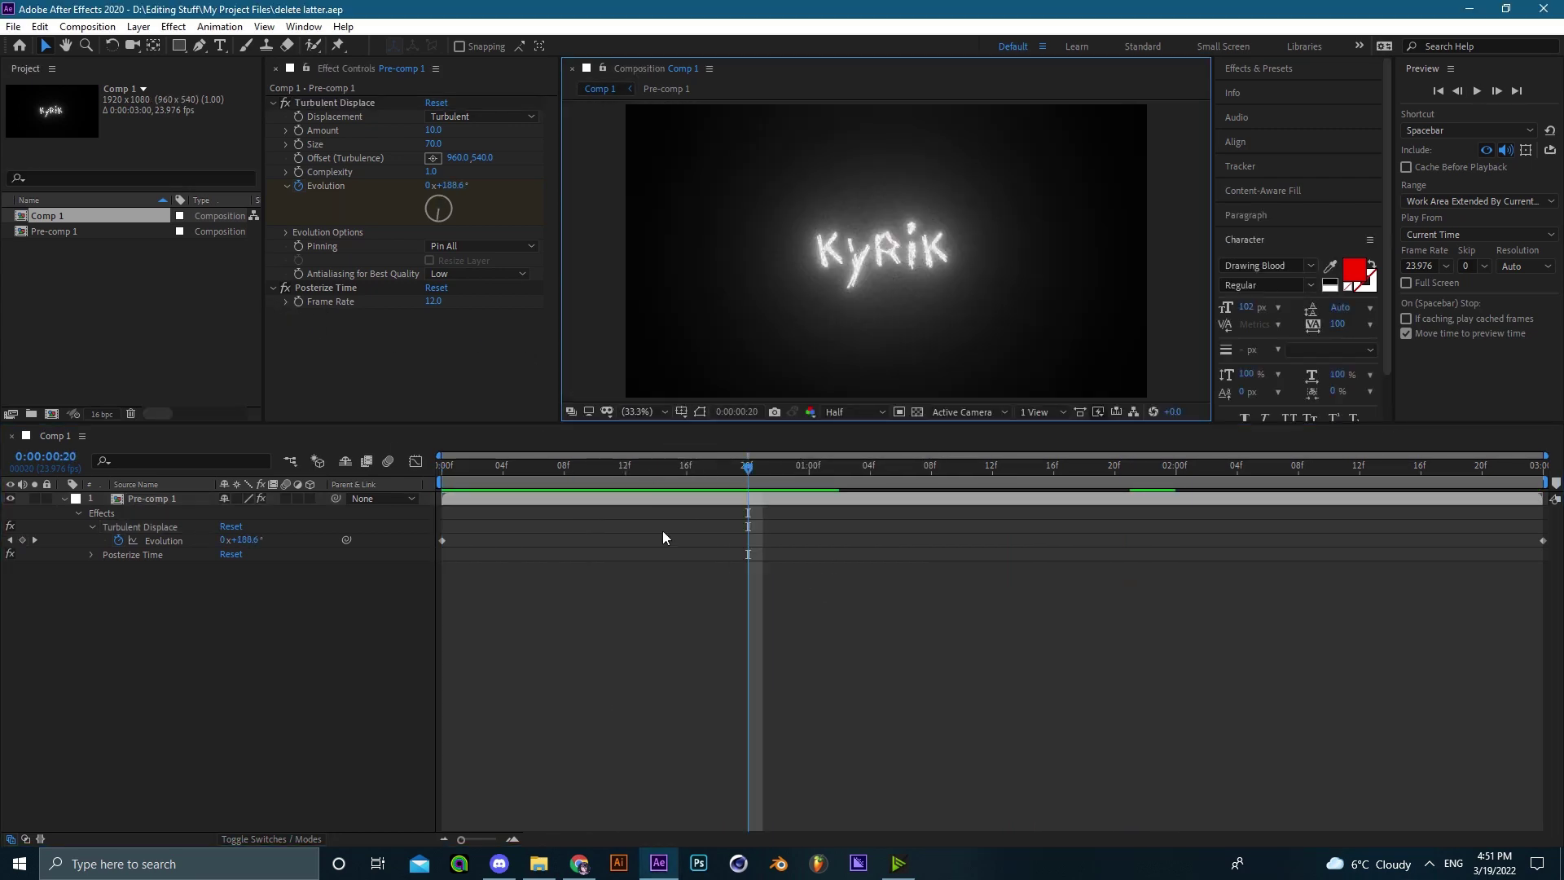
- Turn off the Posterize Time effect and preview the animation from the first frame, briefly enabling Cache Before Playback
{"action": "left_click", "coordinate": [284, 287]}
{"action": "key", "text": "space"}
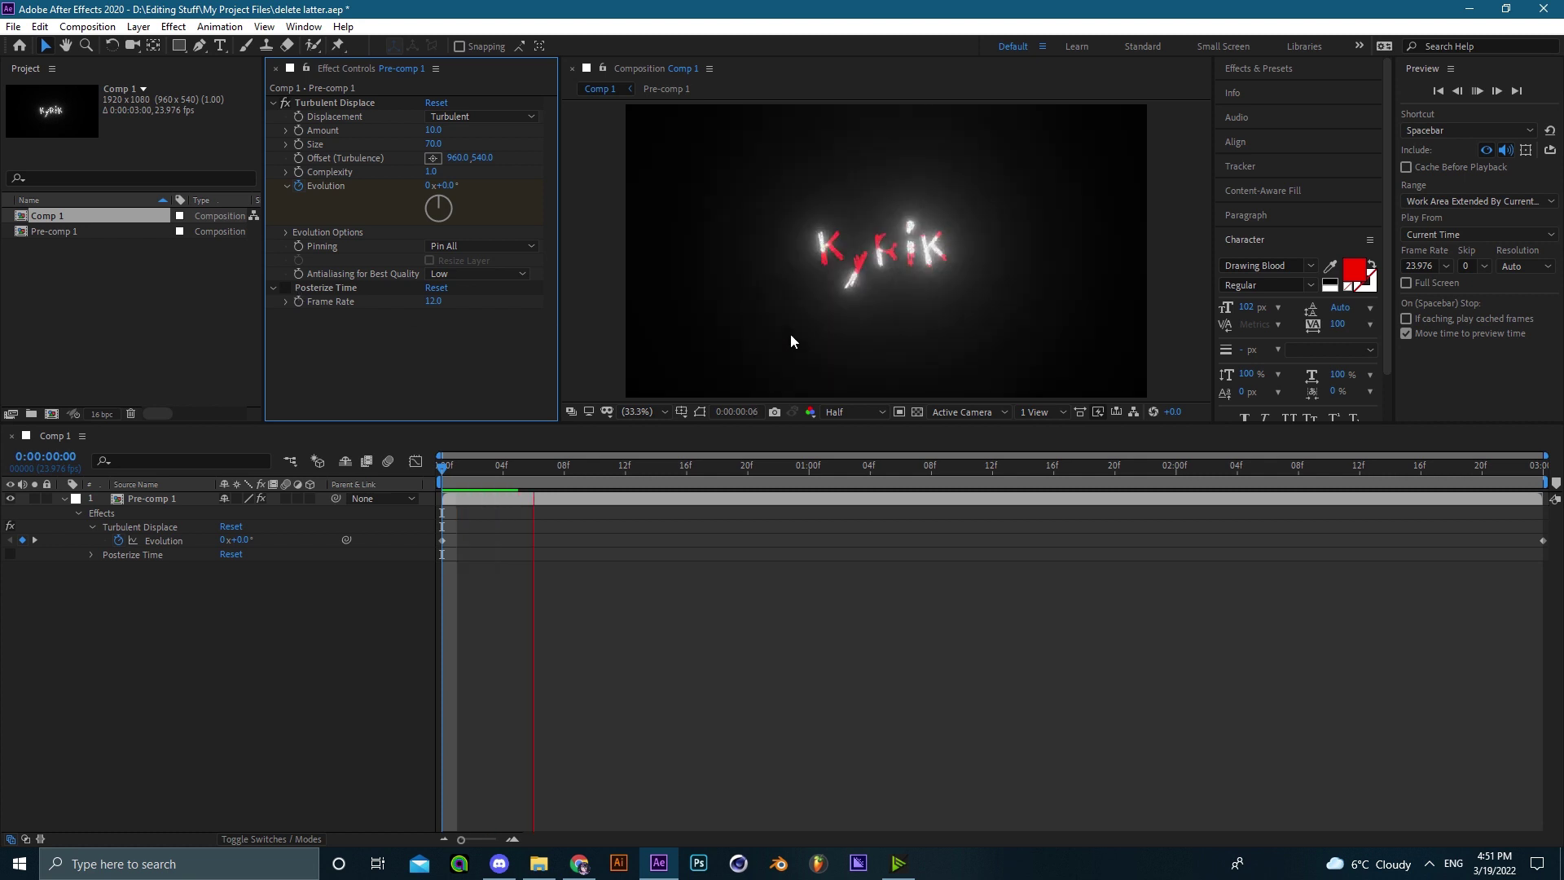
{"action": "key", "text": "space"}
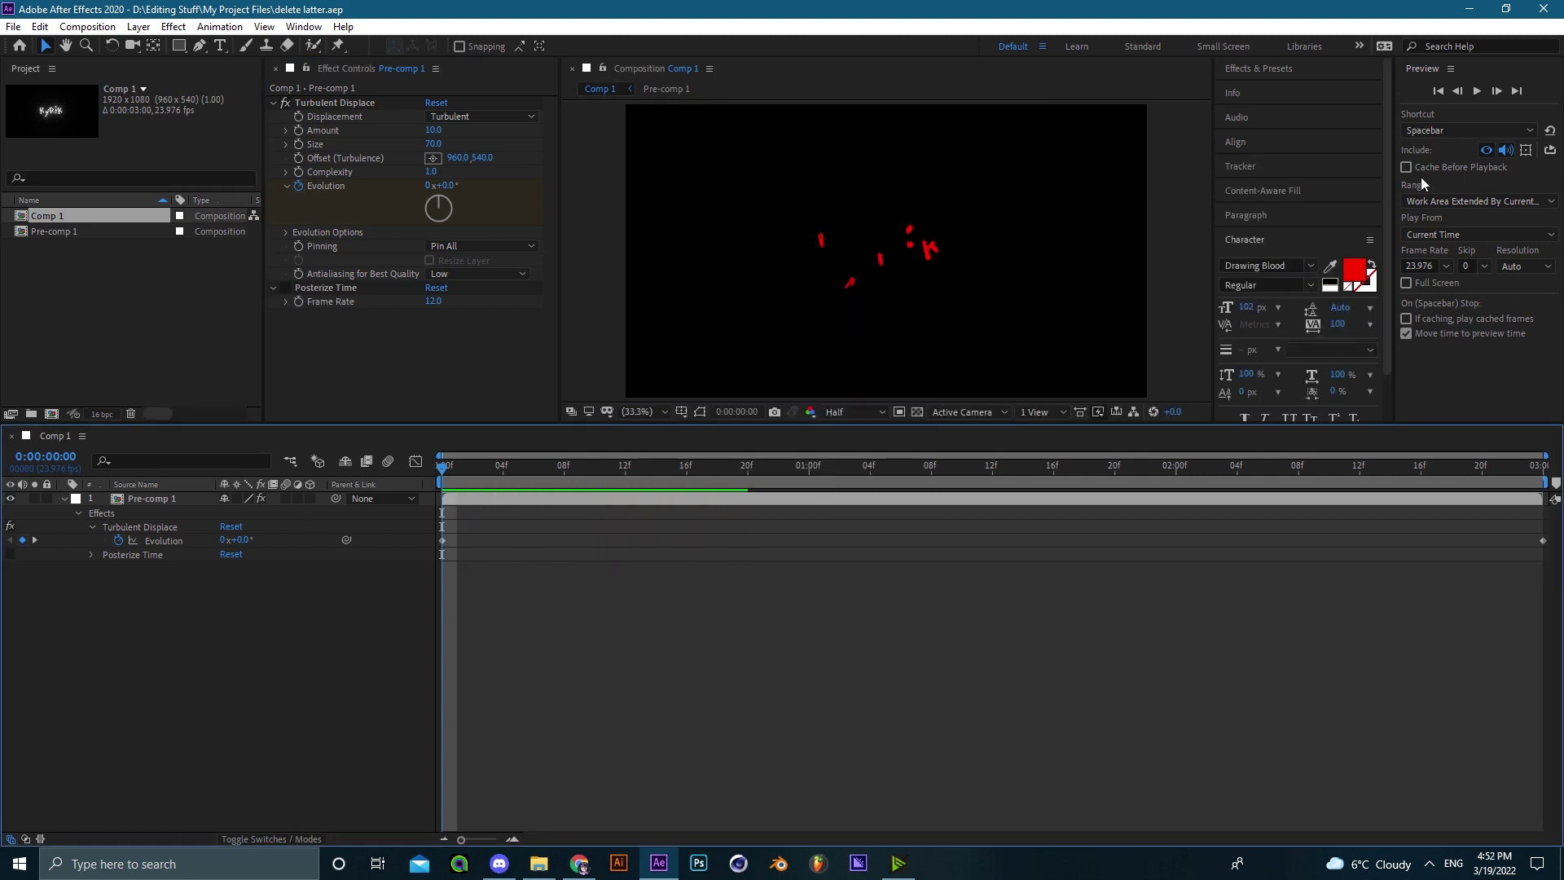
{"action": "left_click", "coordinate": [1405, 167]}
{"action": "key", "text": "space"}
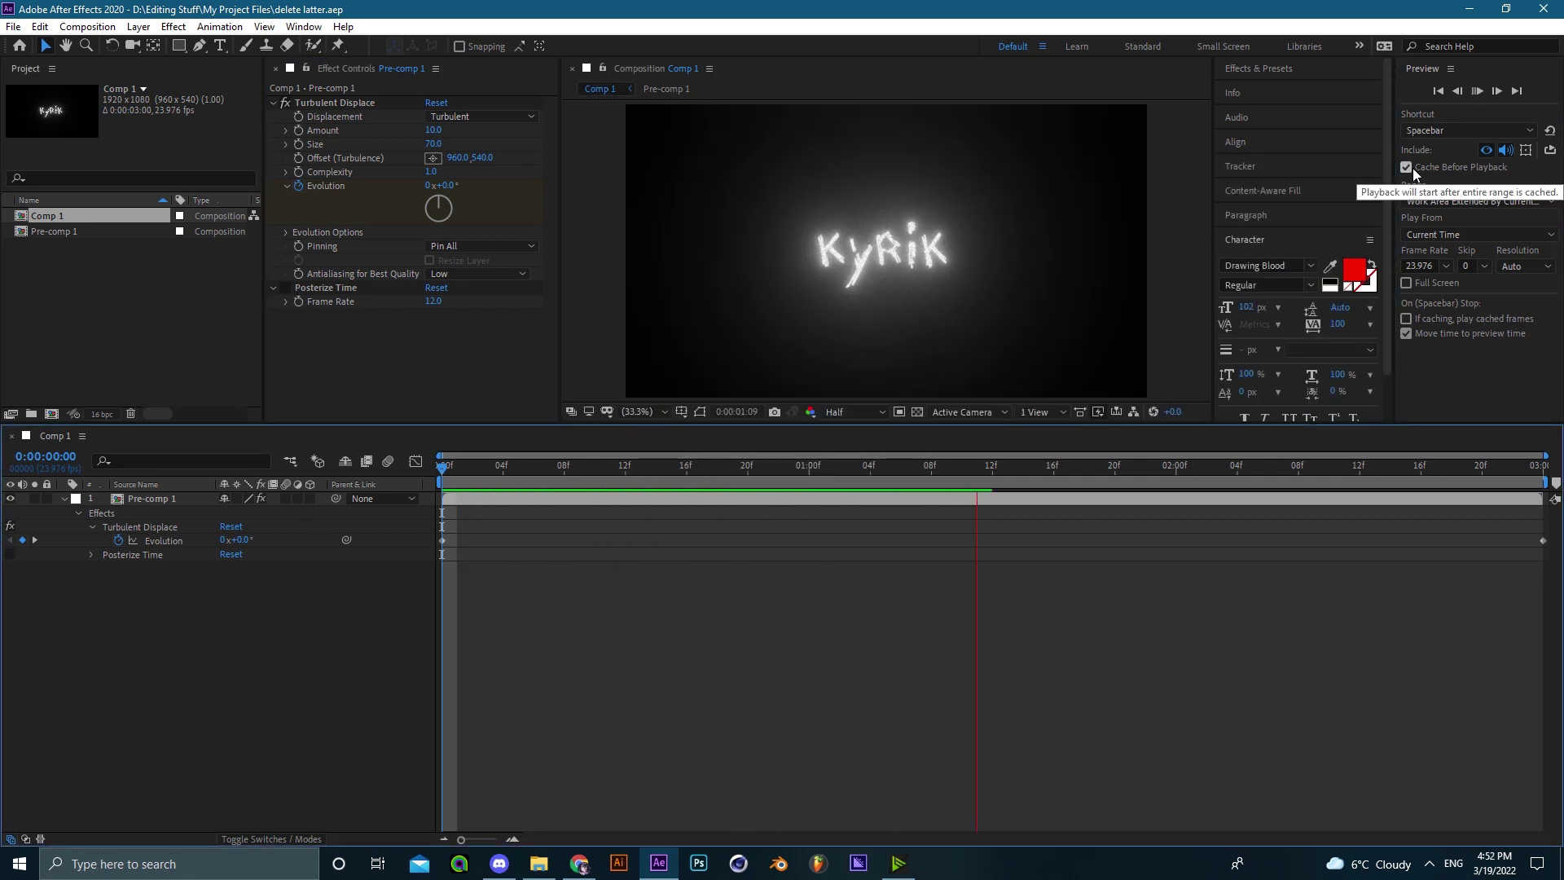
{"action": "left_click", "coordinate": [1413, 168]}
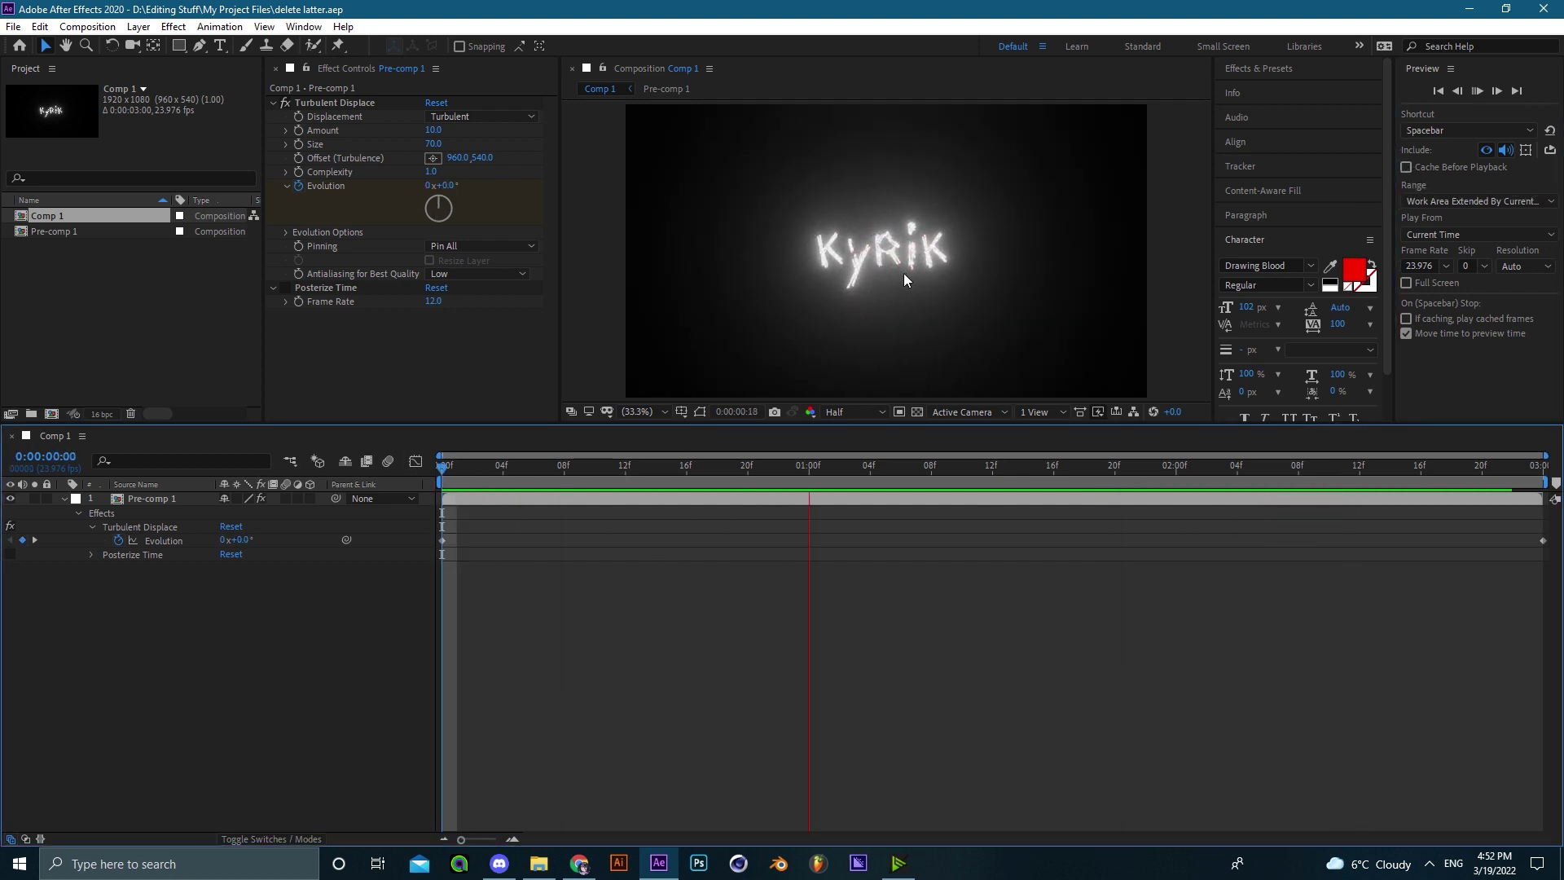
- Examine the motion without Posterize Time at 100% magnification and fit the composition back in the viewer
{"action": "scroll", "coordinate": [897, 275], "scroll_direction": "up", "scroll_amount": 3}
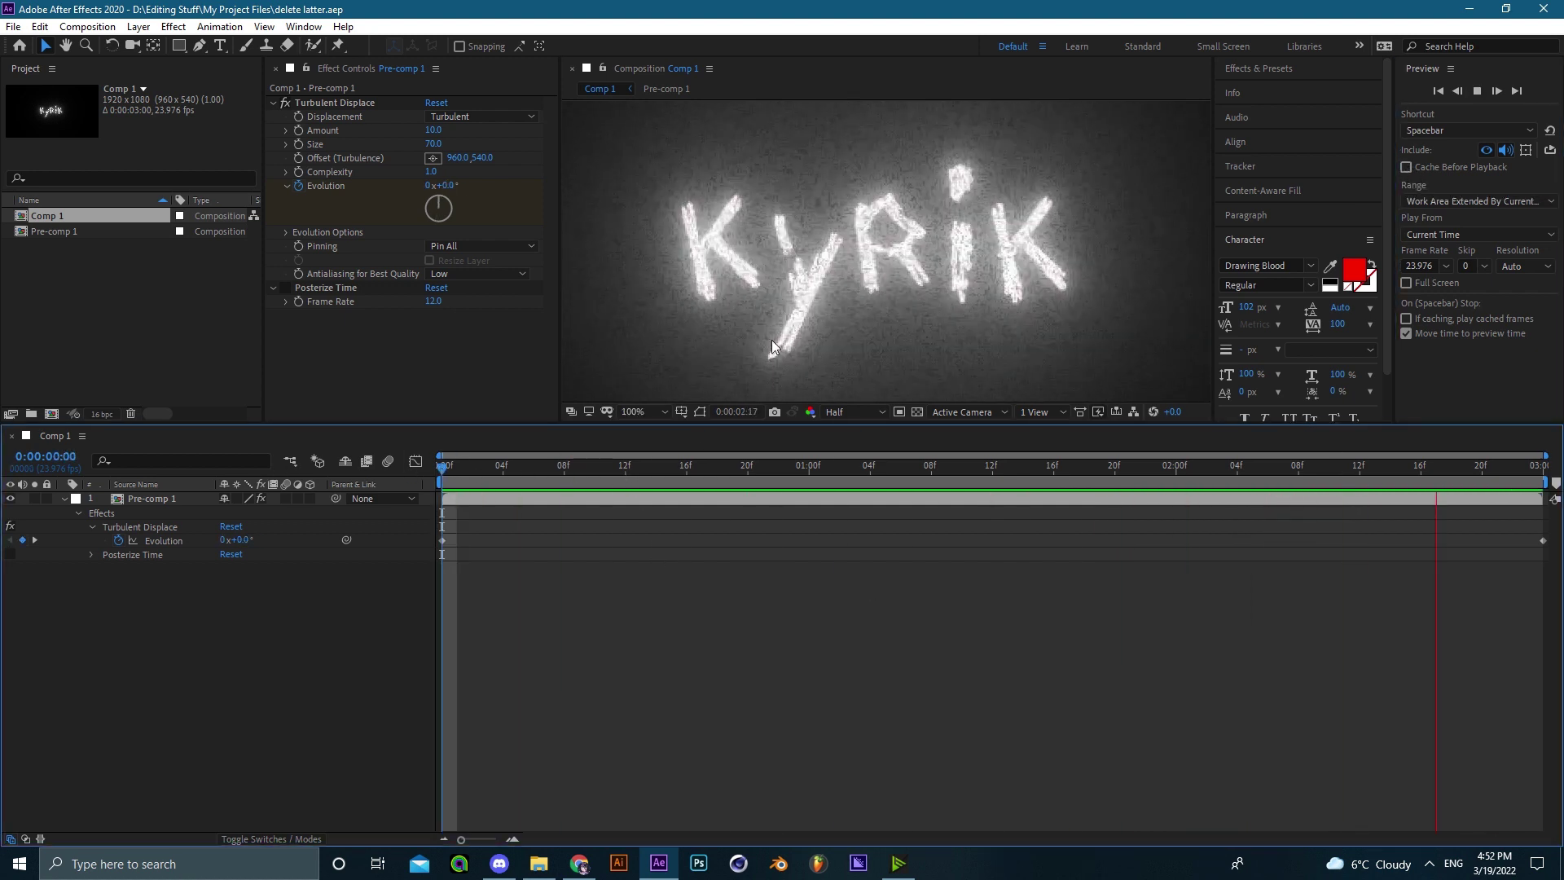
{"action": "key", "text": "space"}
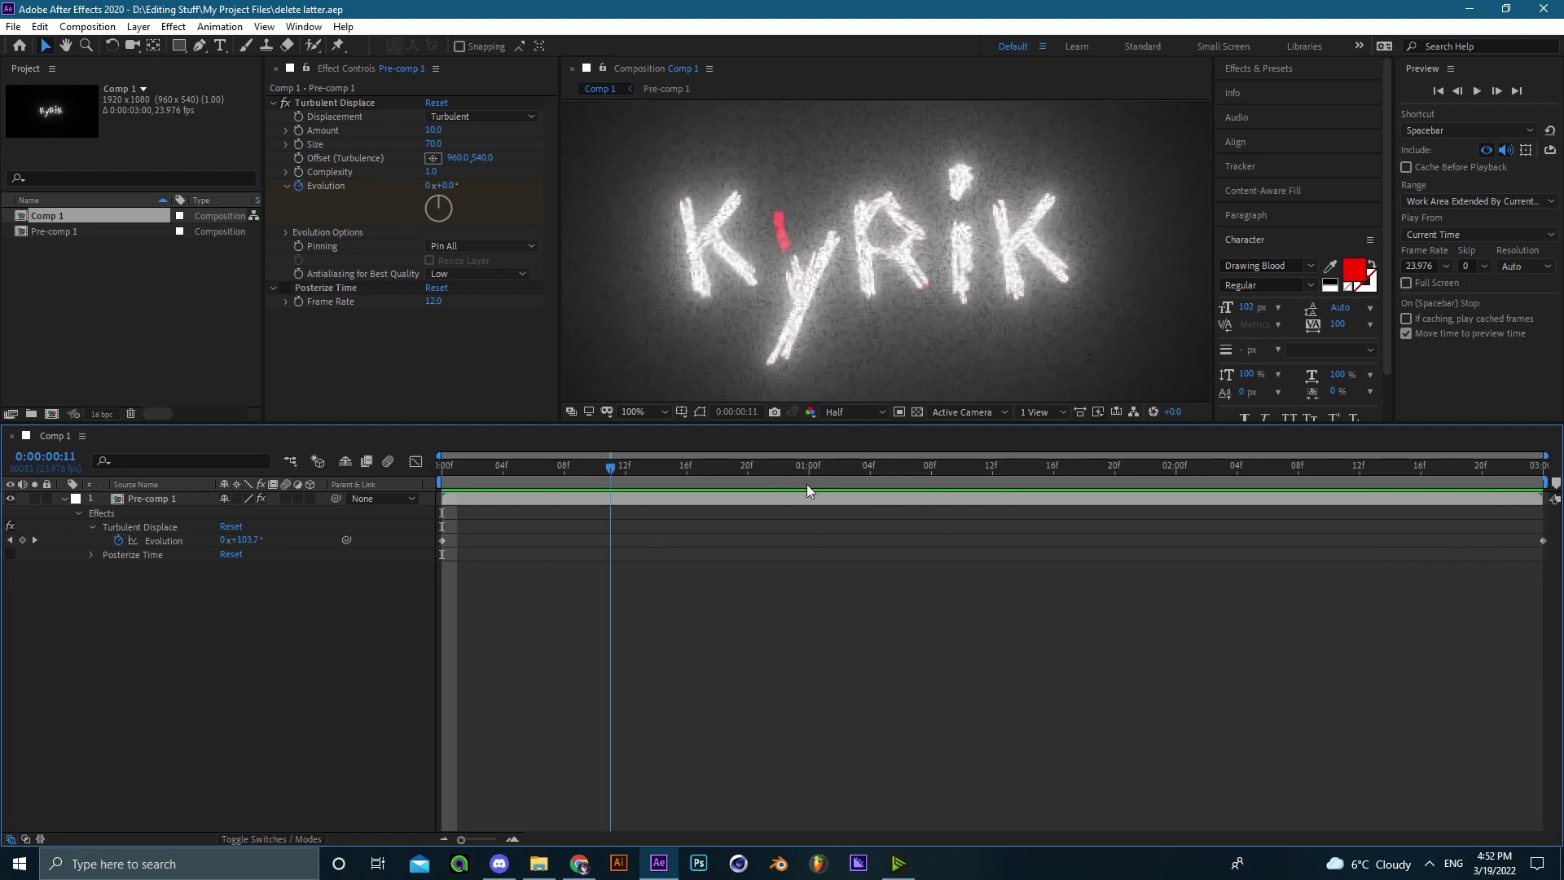
{"action": "key", "text": "space"}
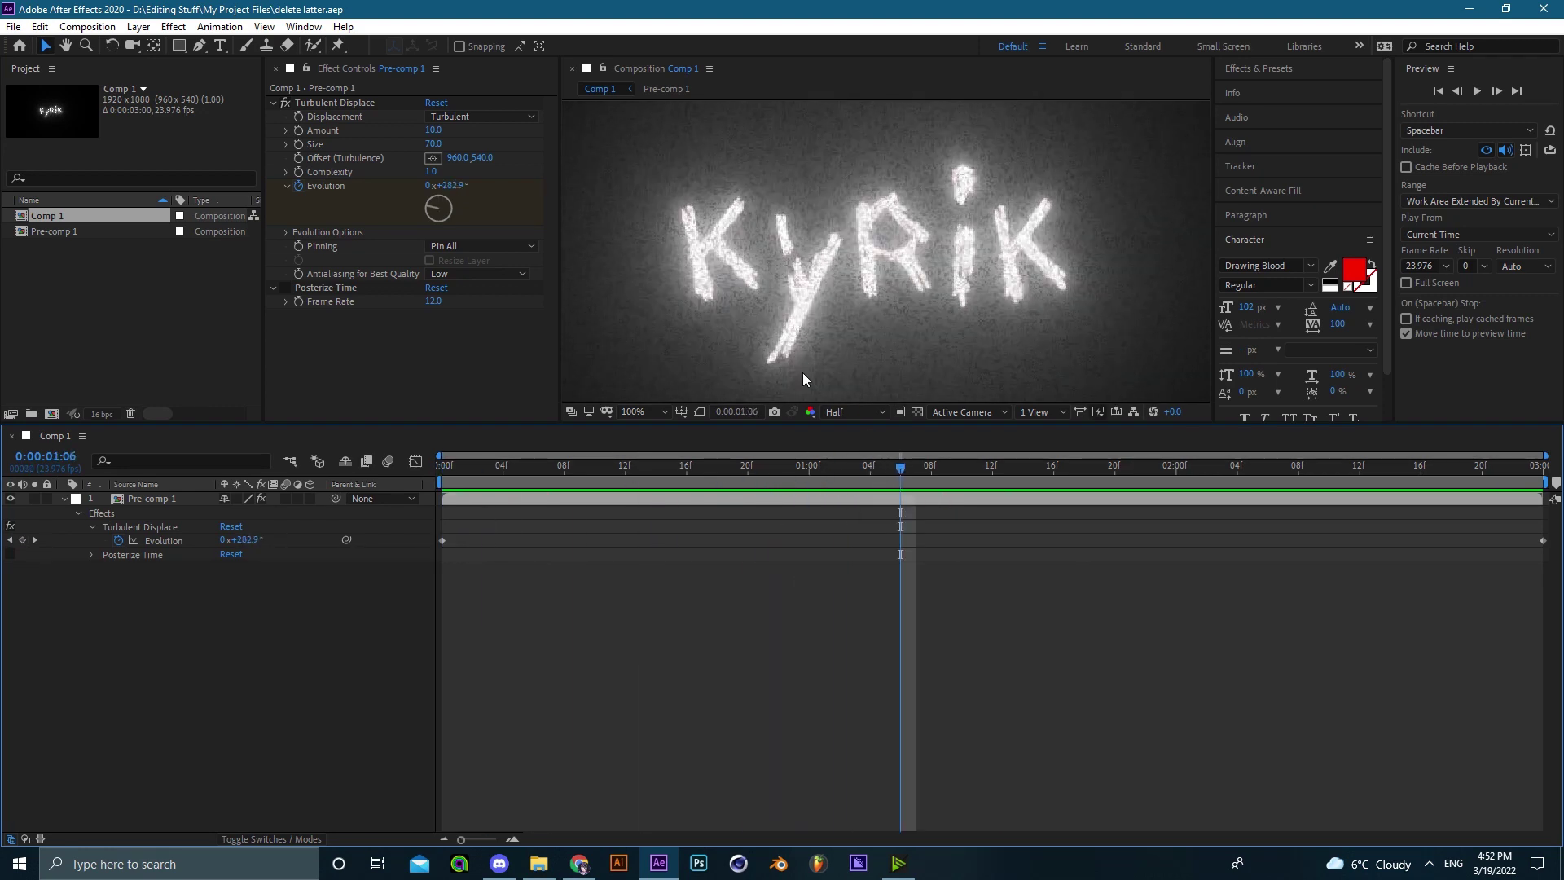
{"action": "scroll", "coordinate": [851, 335], "scroll_direction": "down", "scroll_amount": 4}
{"action": "scroll", "coordinate": [854, 328], "scroll_direction": "up", "scroll_amount": 2}
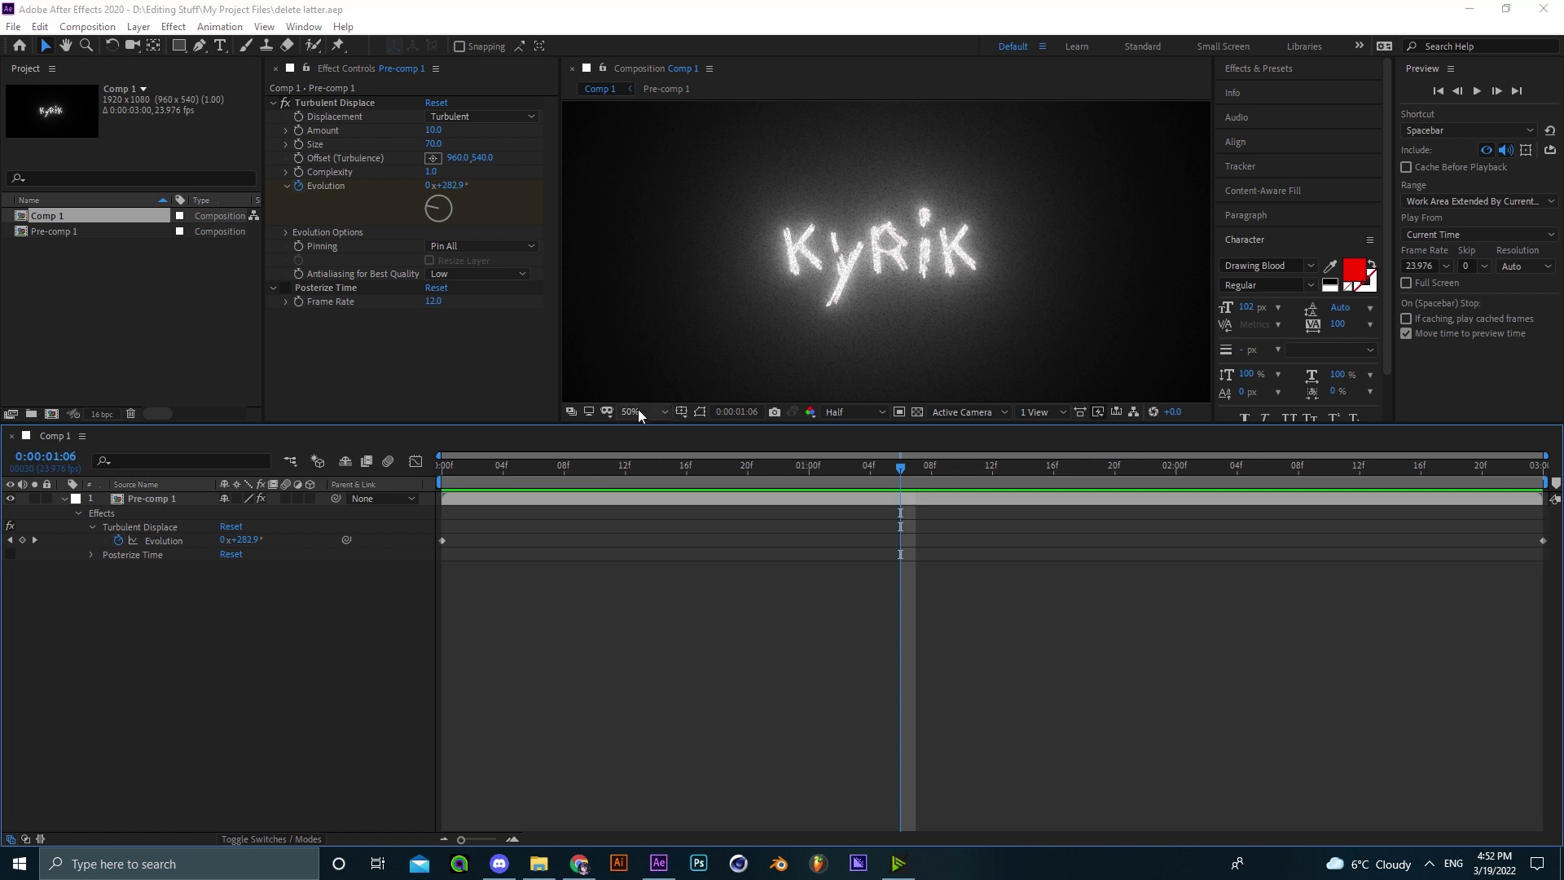
{"action": "left_click", "coordinate": [637, 409]}
{"action": "left_click", "coordinate": [651, 482]}
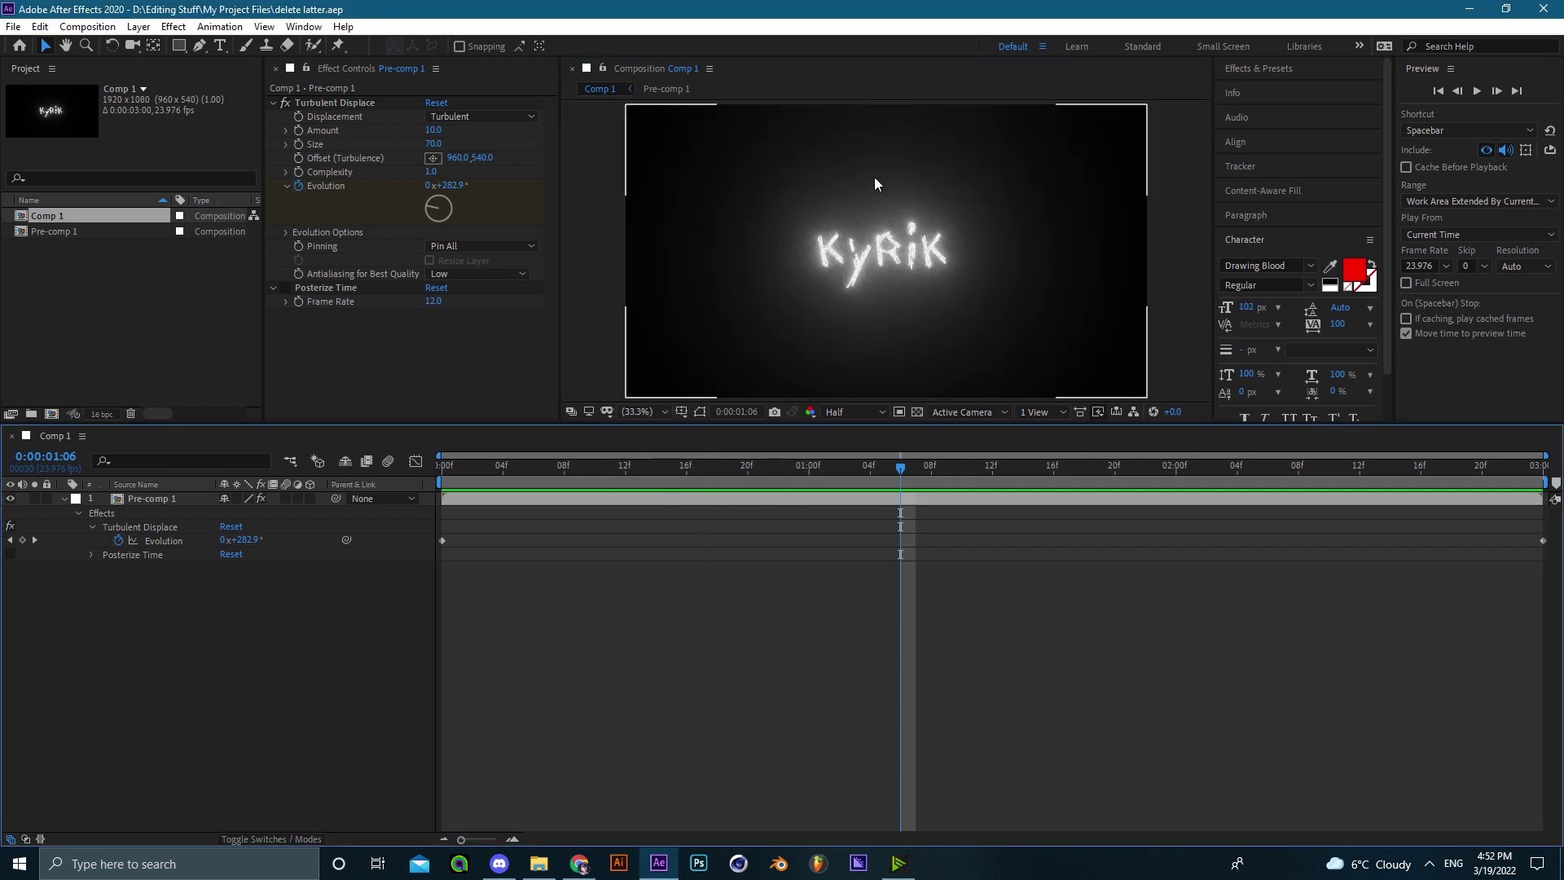
- Re-enable Posterize Time and preview the animation from the first frame to compare the motion
{"action": "left_click", "coordinate": [285, 288]}
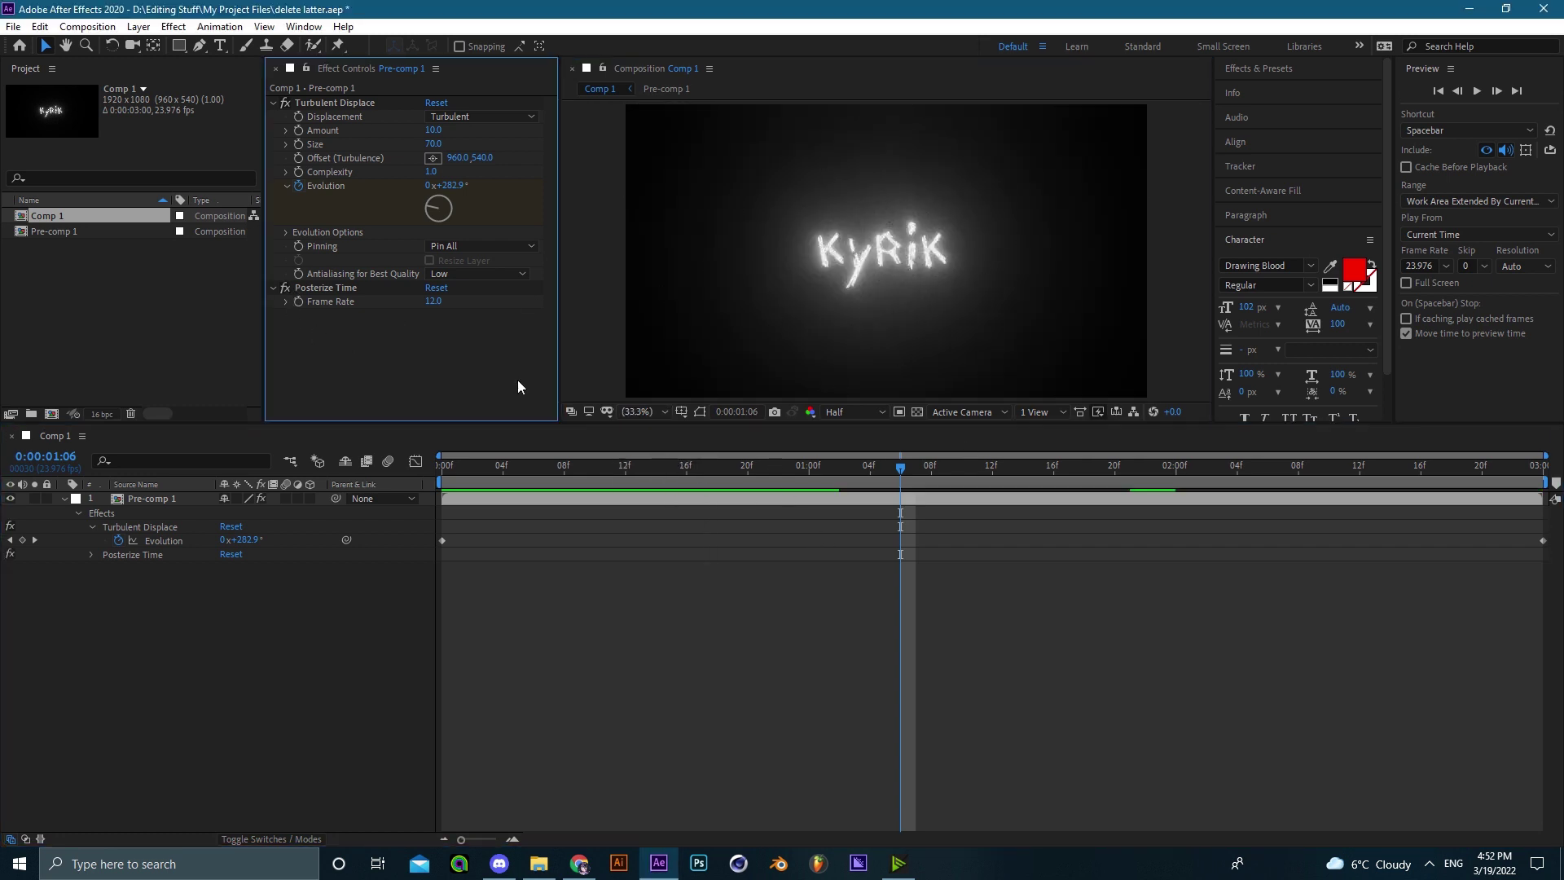
{"action": "left_click_drag", "start_coordinate": [781, 471], "coordinate": [395, 480]}
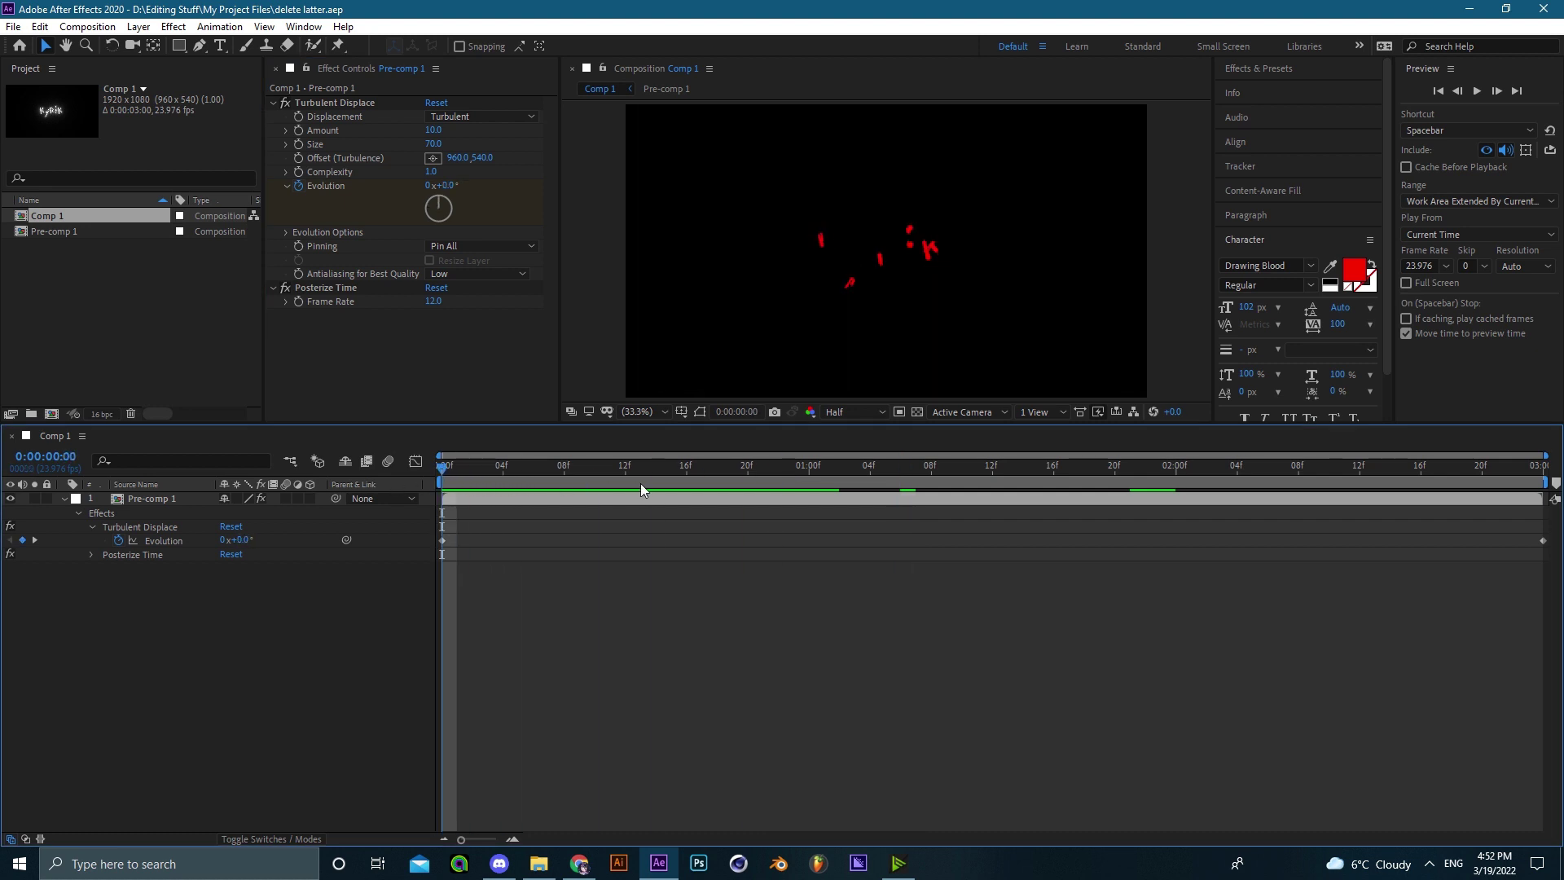
{"action": "key", "text": "space"}
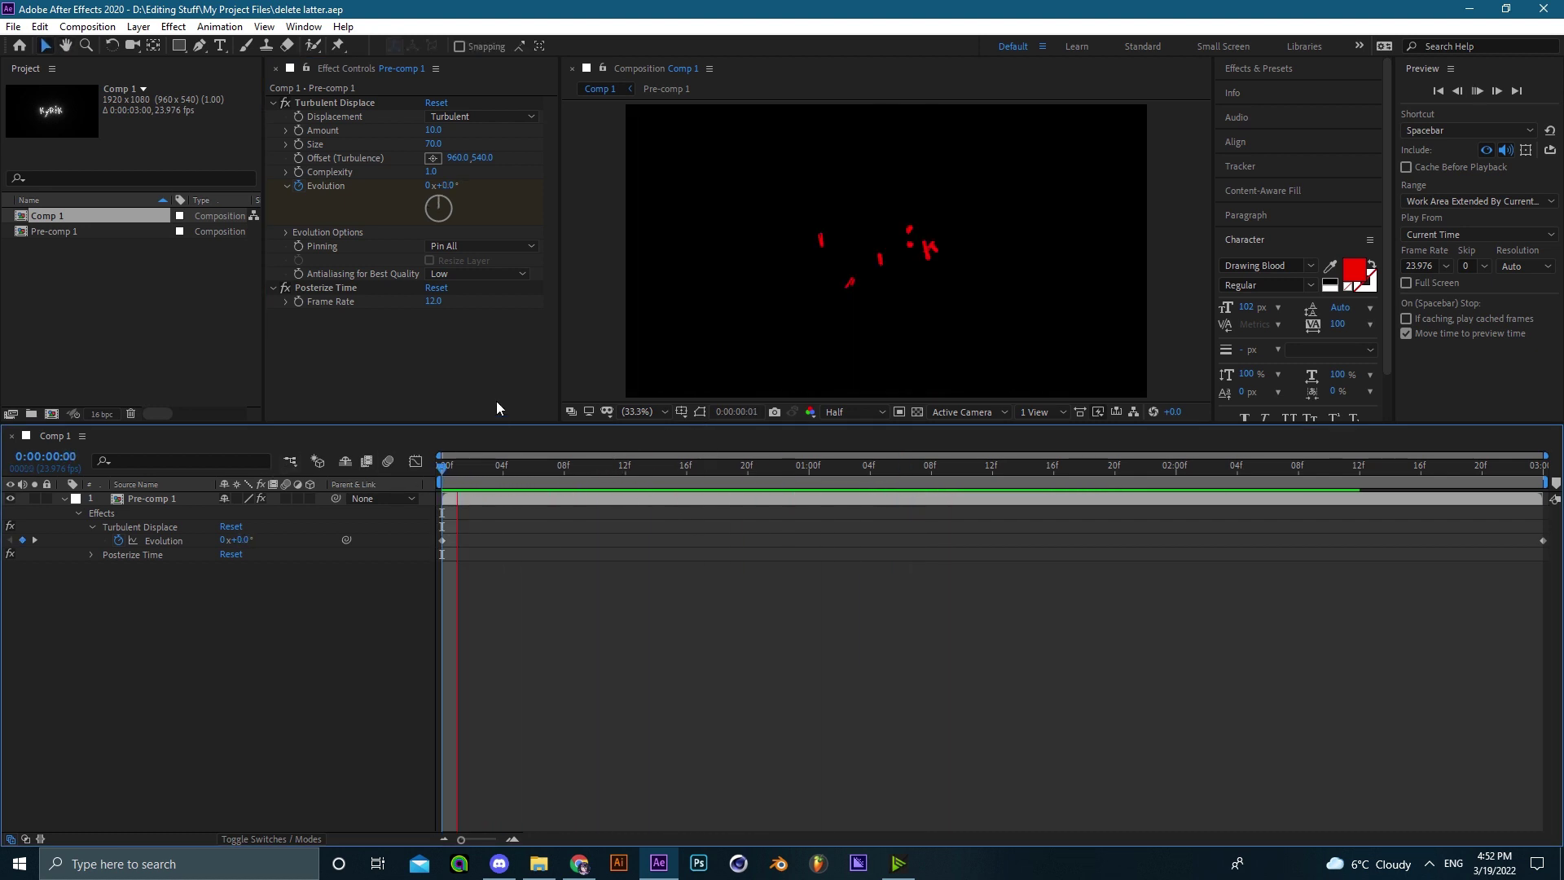
{"action": "key", "text": "space"}
{"action": "left_click_drag", "start_coordinate": [595, 474], "coordinate": [343, 484]}
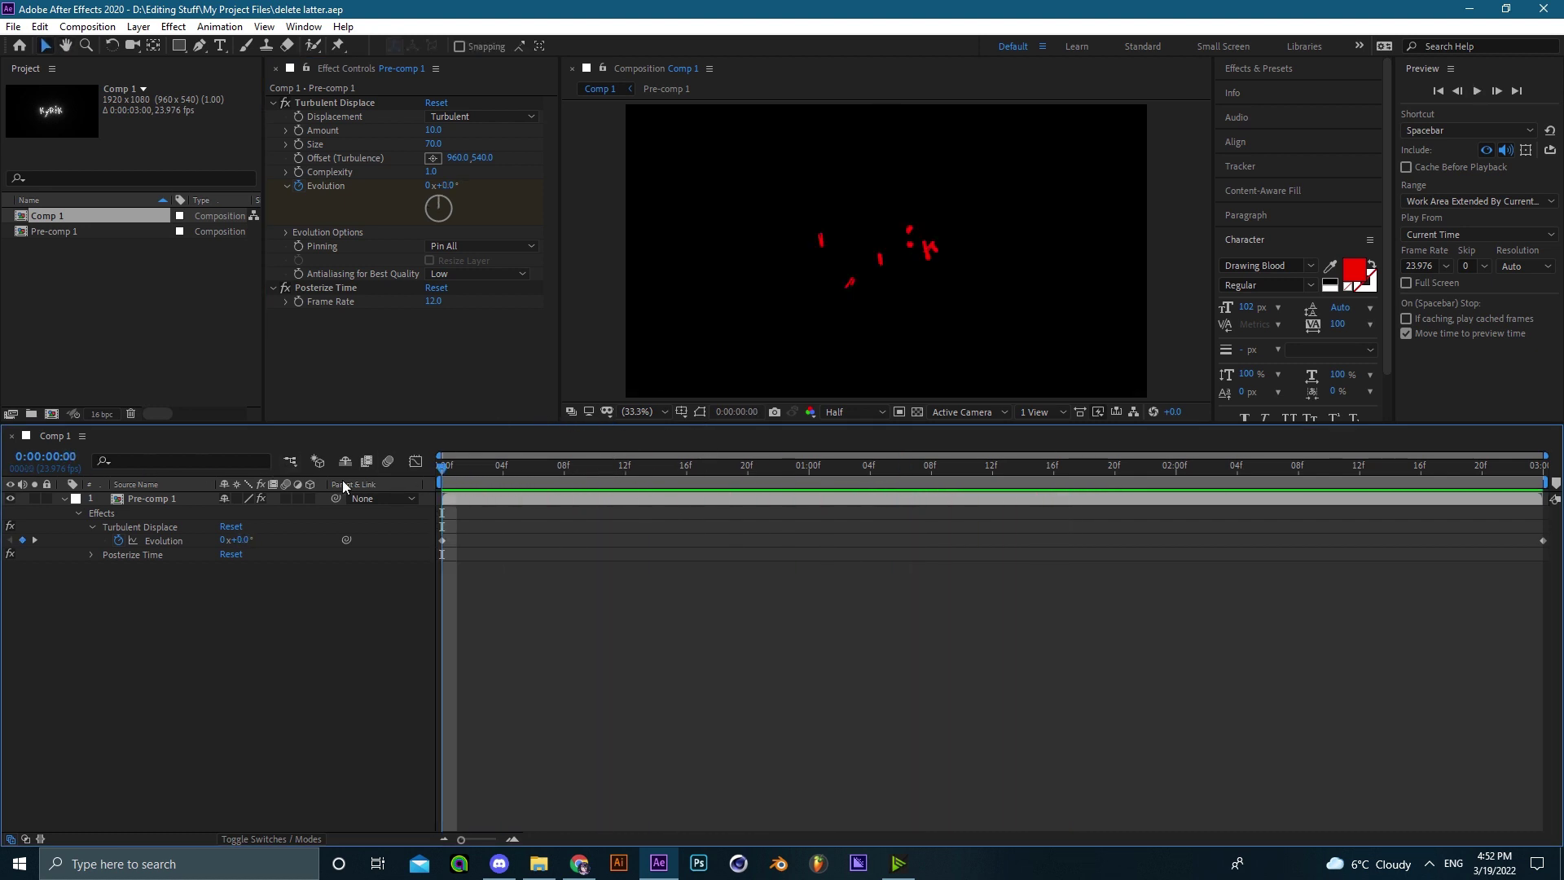
{"action": "key", "text": "space"}
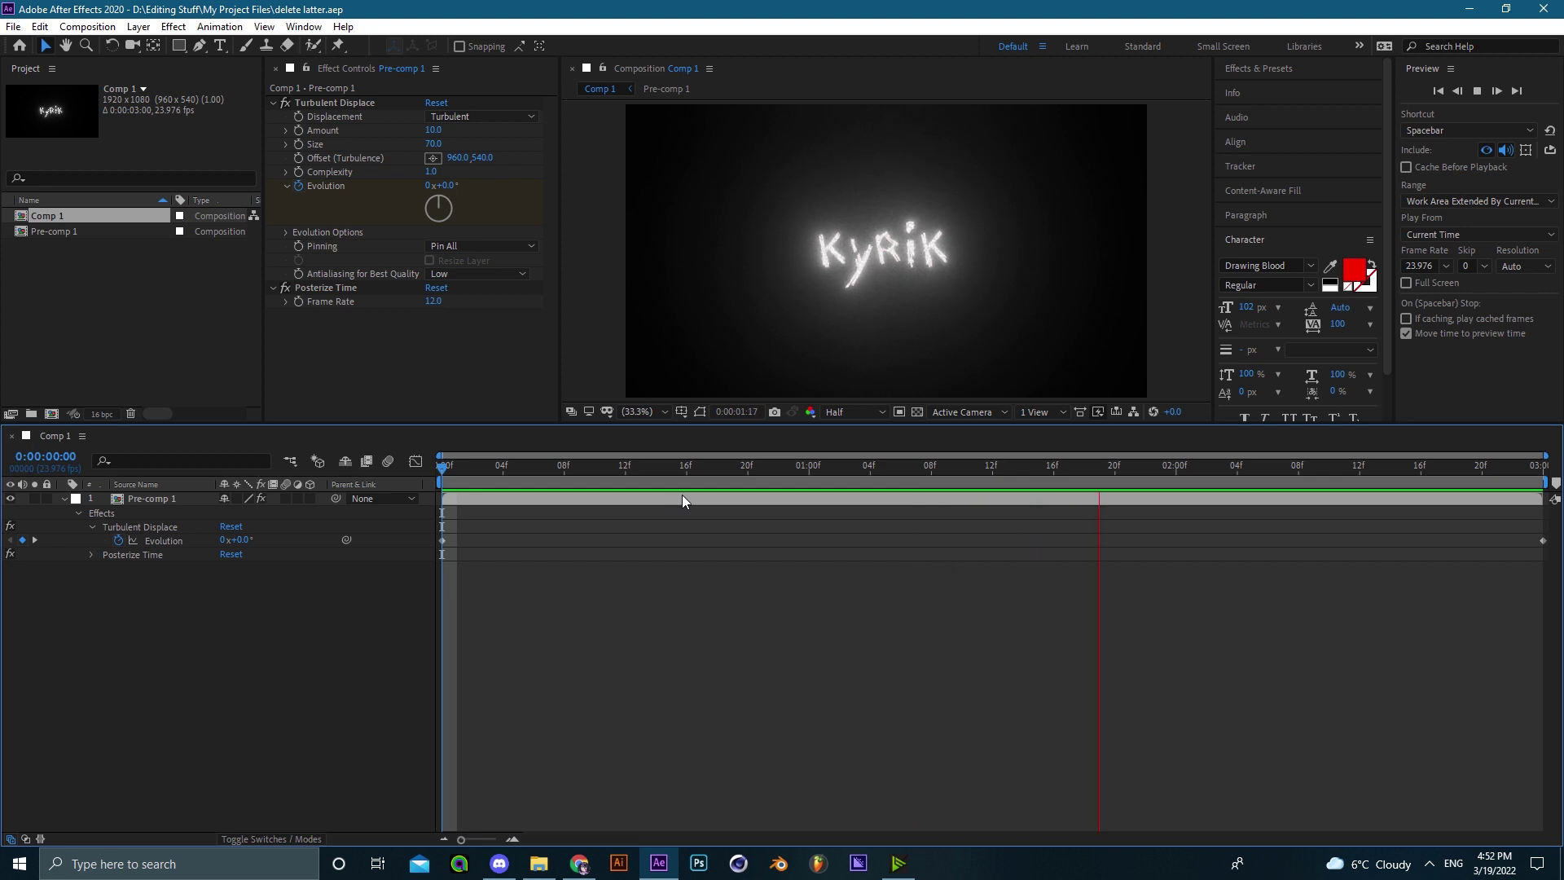
- Apply the uni.Heatwave effect to the Pre-comp 1 layer and save the project
{"action": "left_click", "coordinate": [610, 498]}
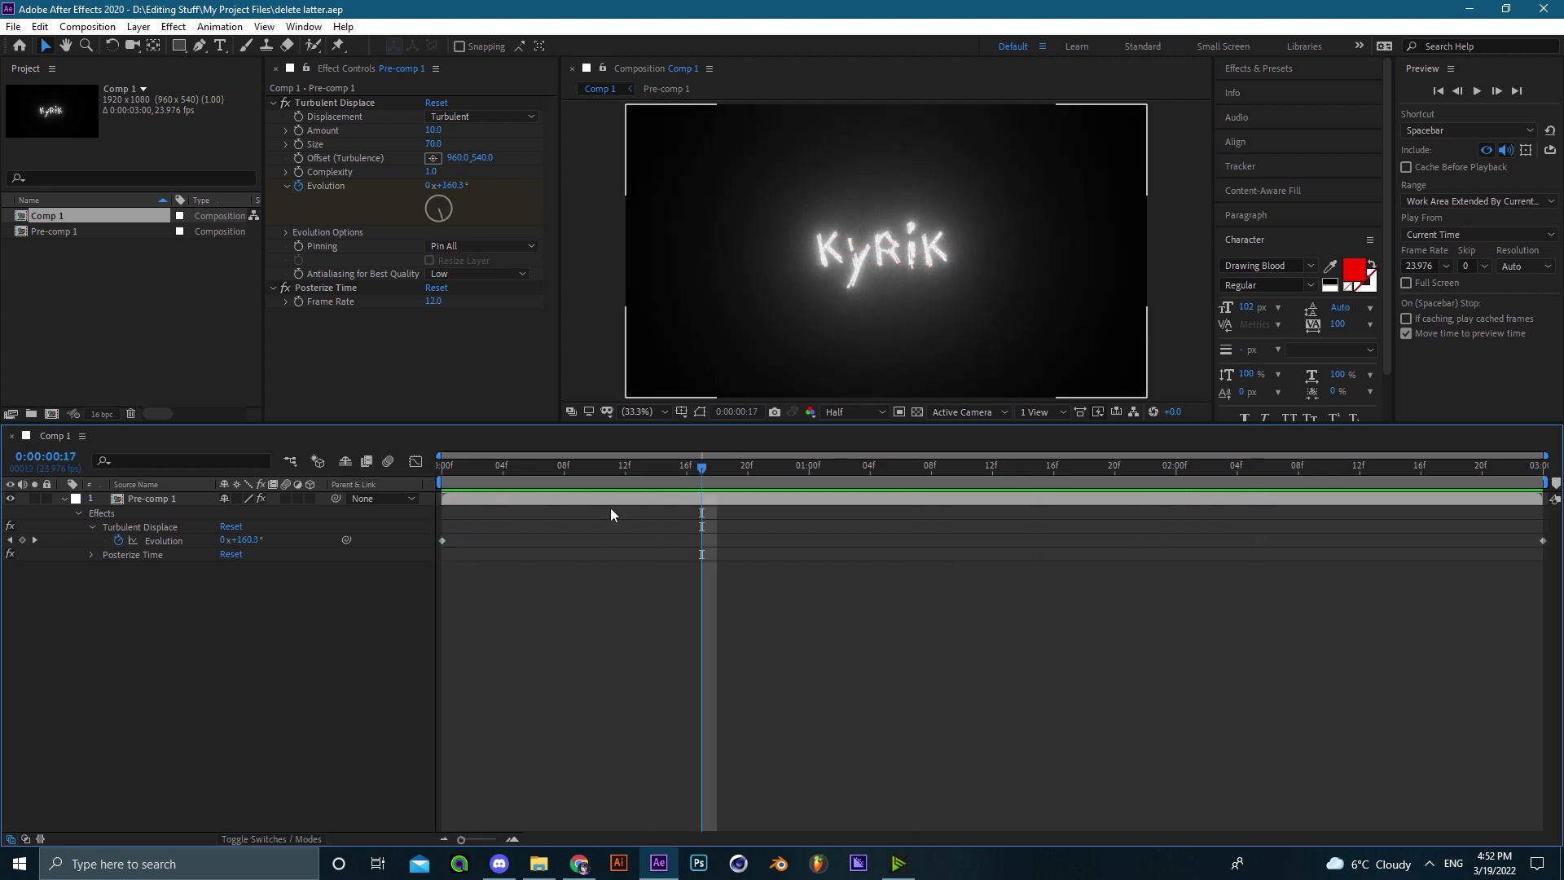
{"action": "key", "text": "ctrl+space"}
{"action": "type", "text": "uni"}
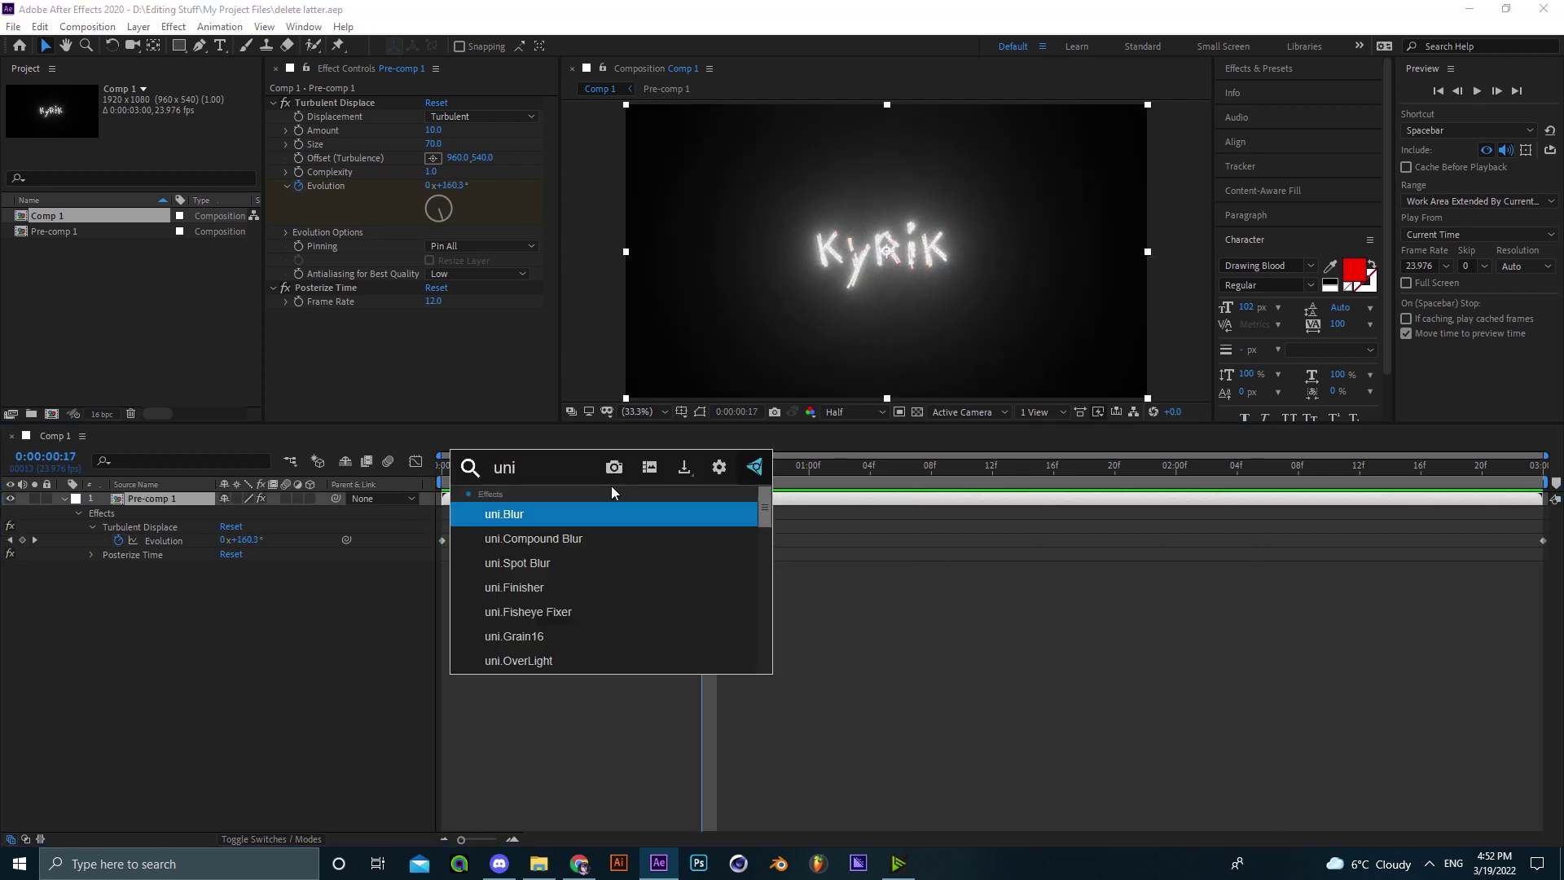
{"action": "type", "text": ".heat"}
{"action": "key", "text": "Return"}
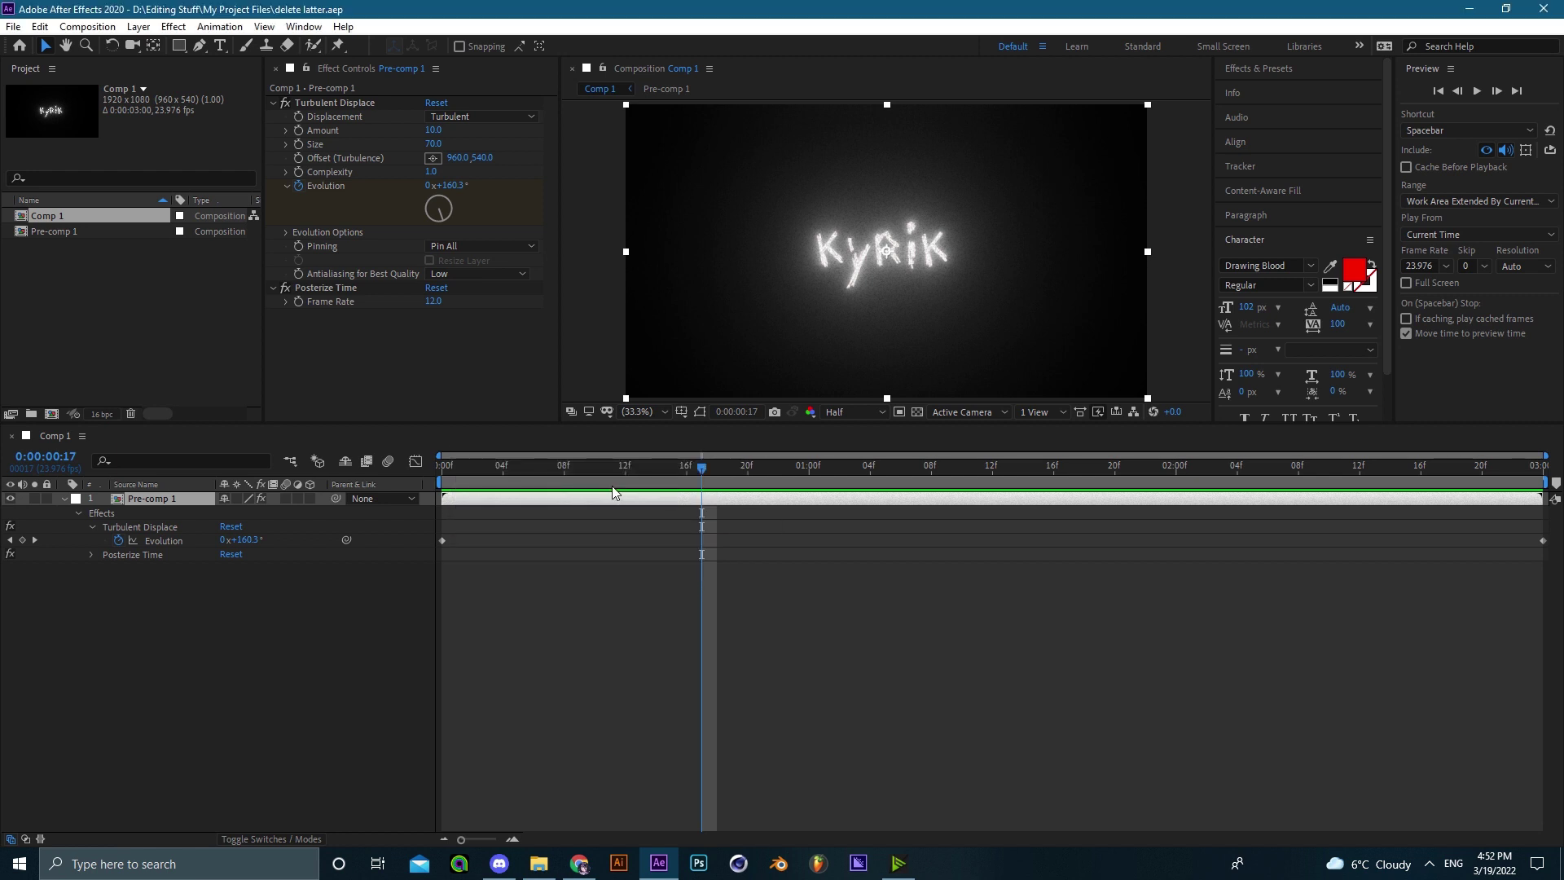
{"action": "key", "text": "ctrl+s"}
- Try a higher Heat Intensity on uni.Heatwave, set it to 50, and save the project
{"action": "left_click_drag", "start_coordinate": [433, 302], "coordinate": [512, 314]}
{"action": "key", "text": "ctrl+s"}
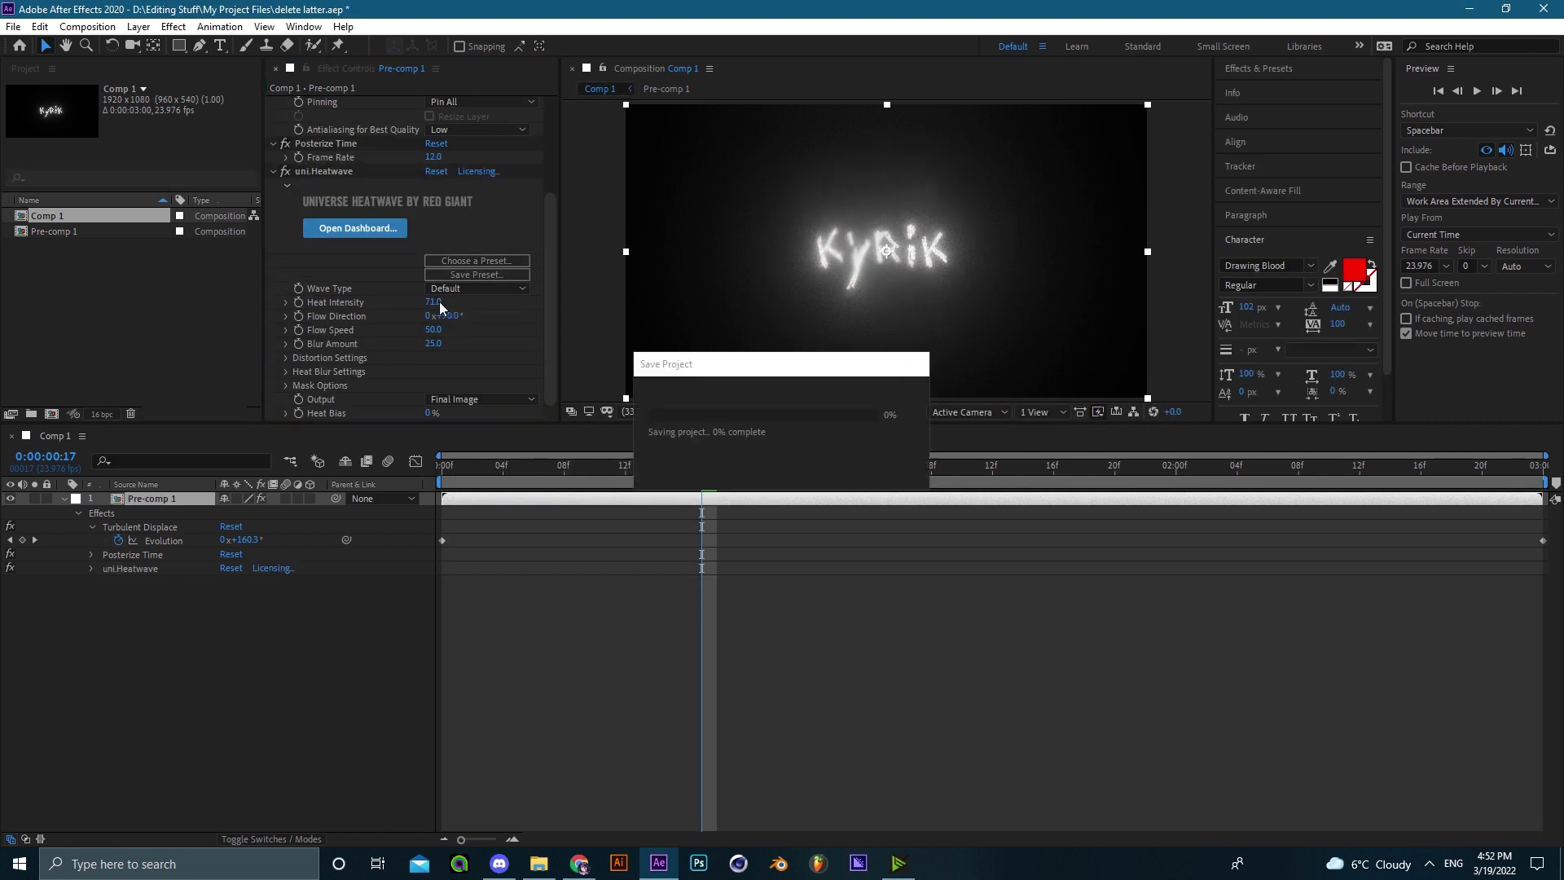
{"action": "left_click", "coordinate": [439, 302]}
{"action": "type", "text": "50"}
{"action": "key", "text": "Return"}
{"action": "key", "text": "ctrl+s"}
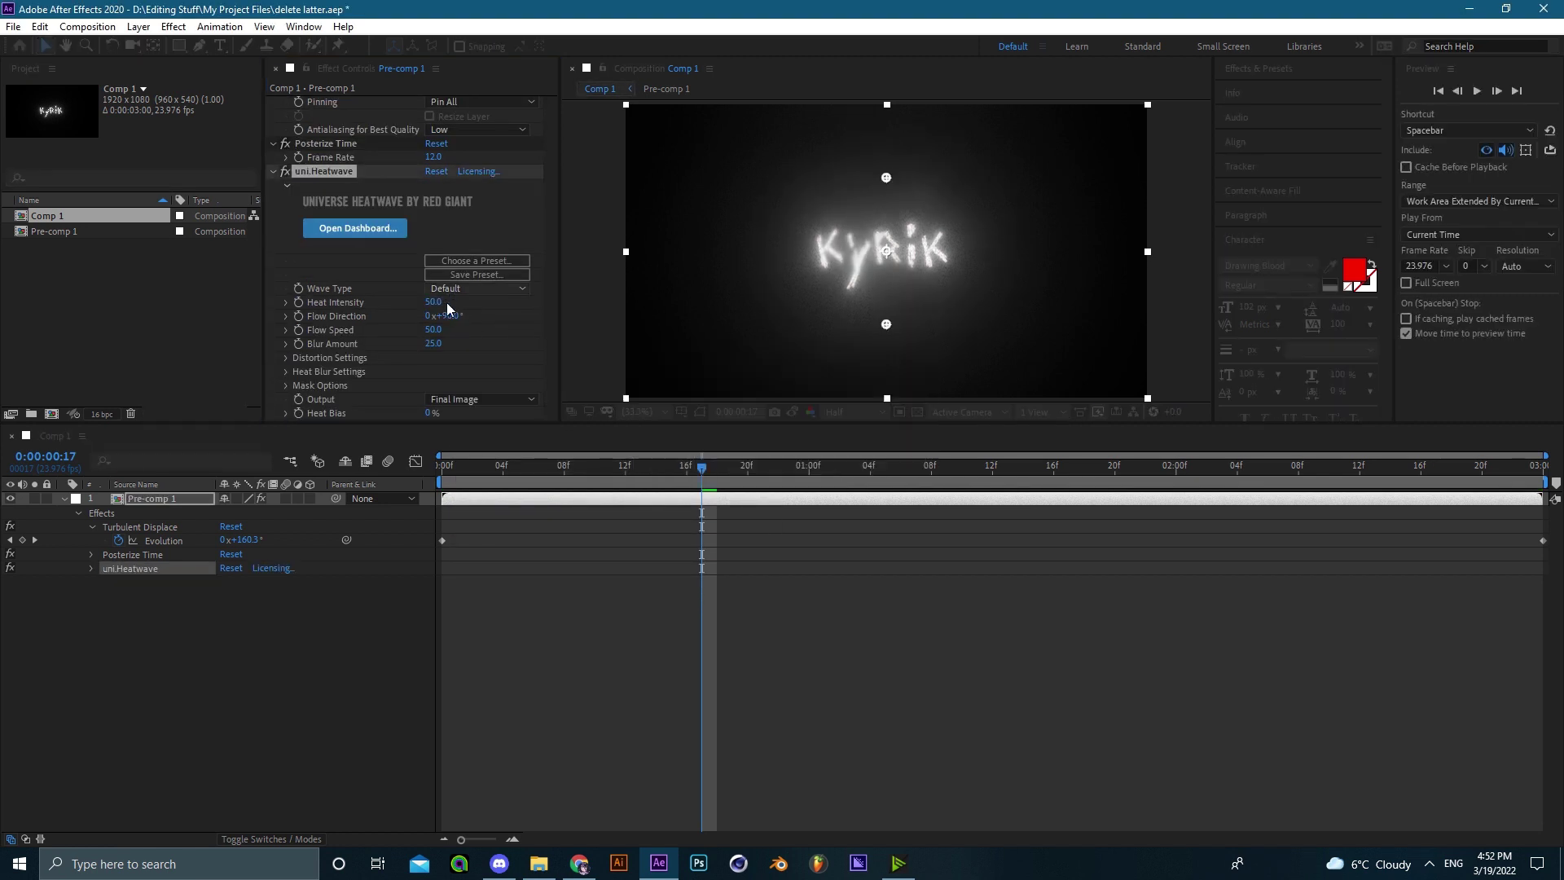
- Set the uni.Heatwave Blur Amount to 0, save the project, and collapse the Heatwave and Turbulent Displace settings
{"action": "left_click_drag", "start_coordinate": [433, 343], "coordinate": [558, 341]}
{"action": "left_click", "coordinate": [435, 344]}
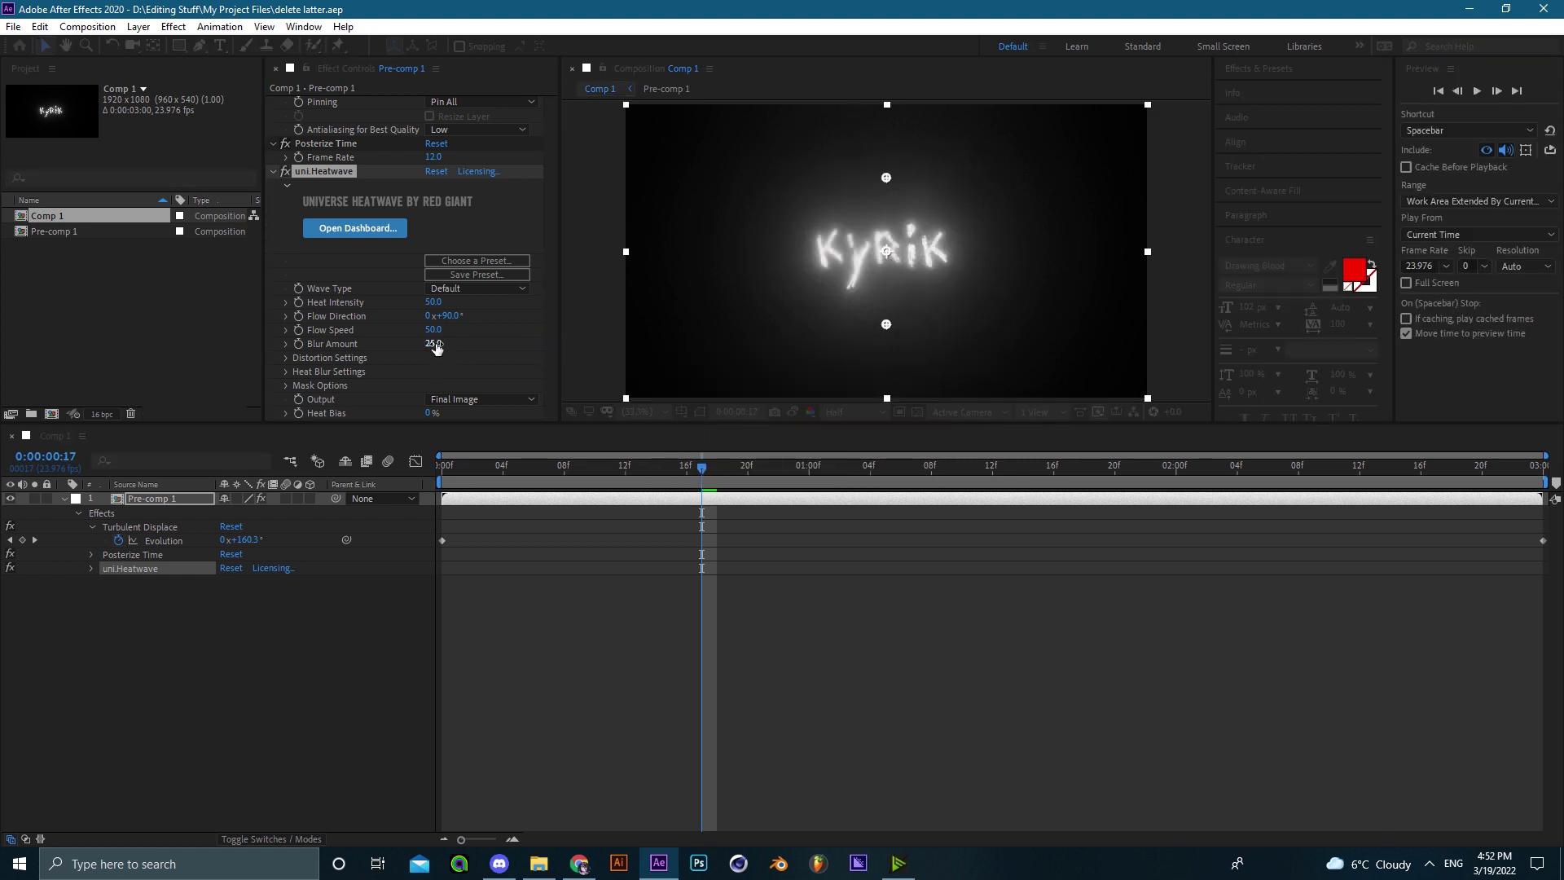
{"action": "type", "text": "0"}
{"action": "left_click", "coordinate": [490, 342]}
{"action": "key", "text": "ctrl+s"}
{"action": "left_click", "coordinate": [274, 171]}
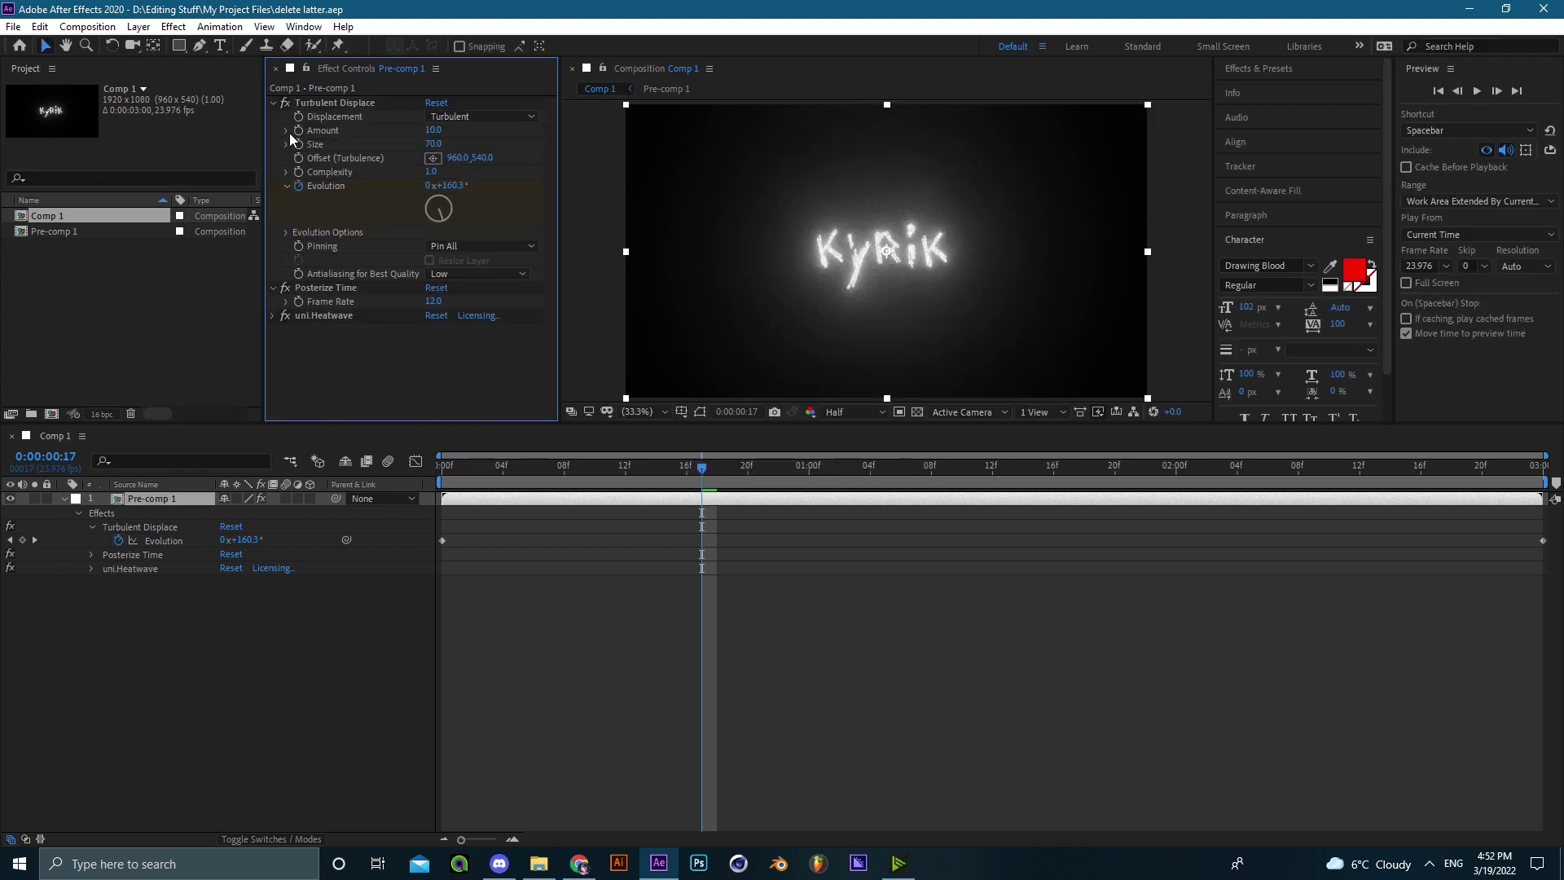
{"action": "left_click", "coordinate": [272, 102]}
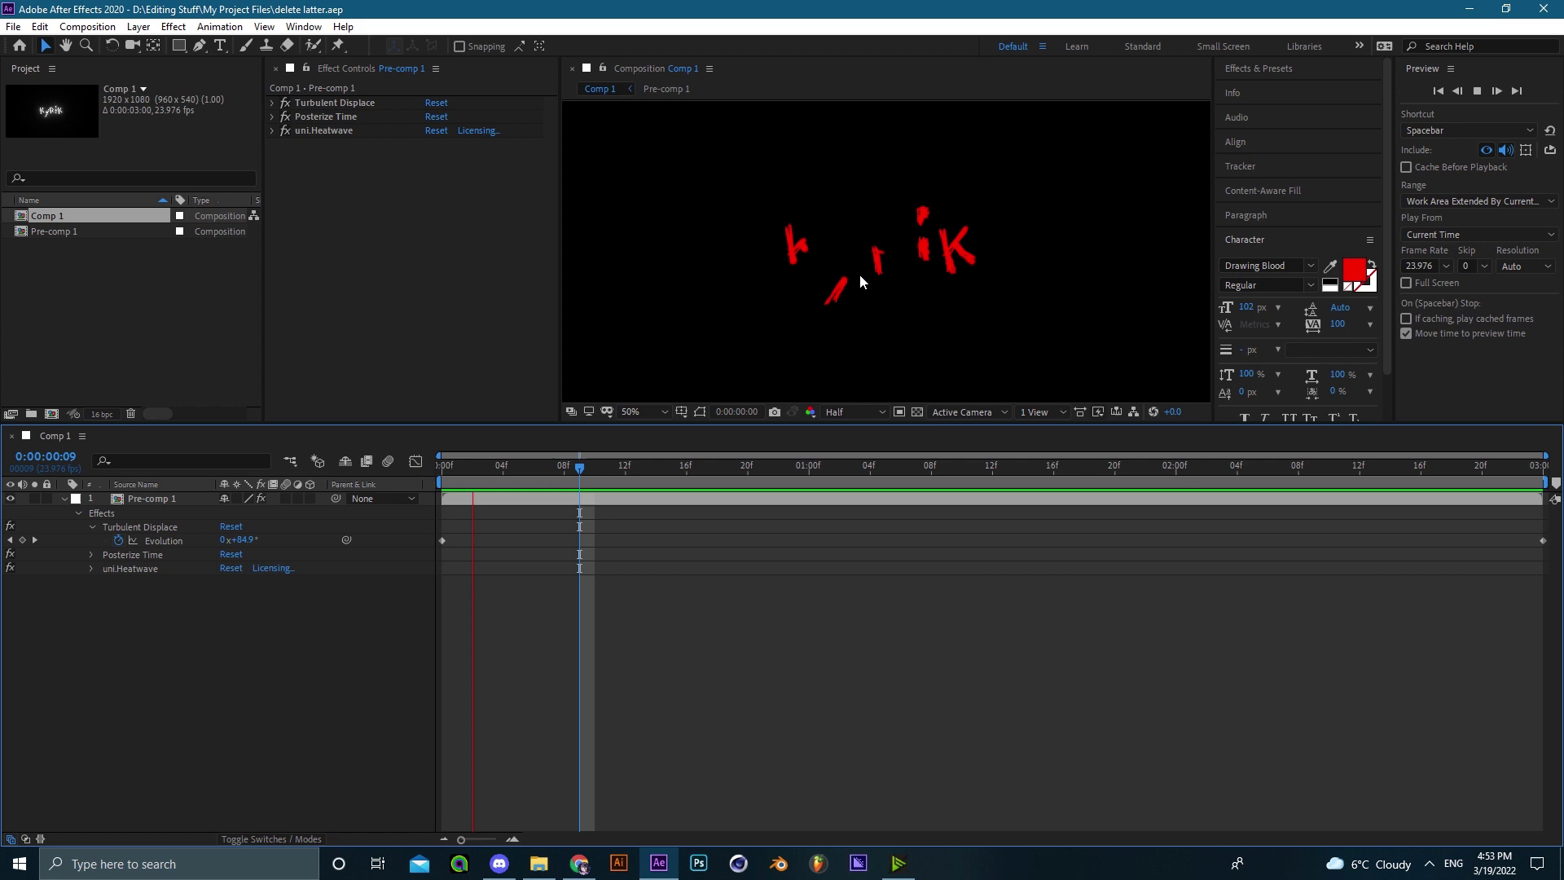
- Preview the heatwave distortion, place uni.Heatwave above Posterize Time in the effect order, and save the project
{"action": "key", "text": "space"}
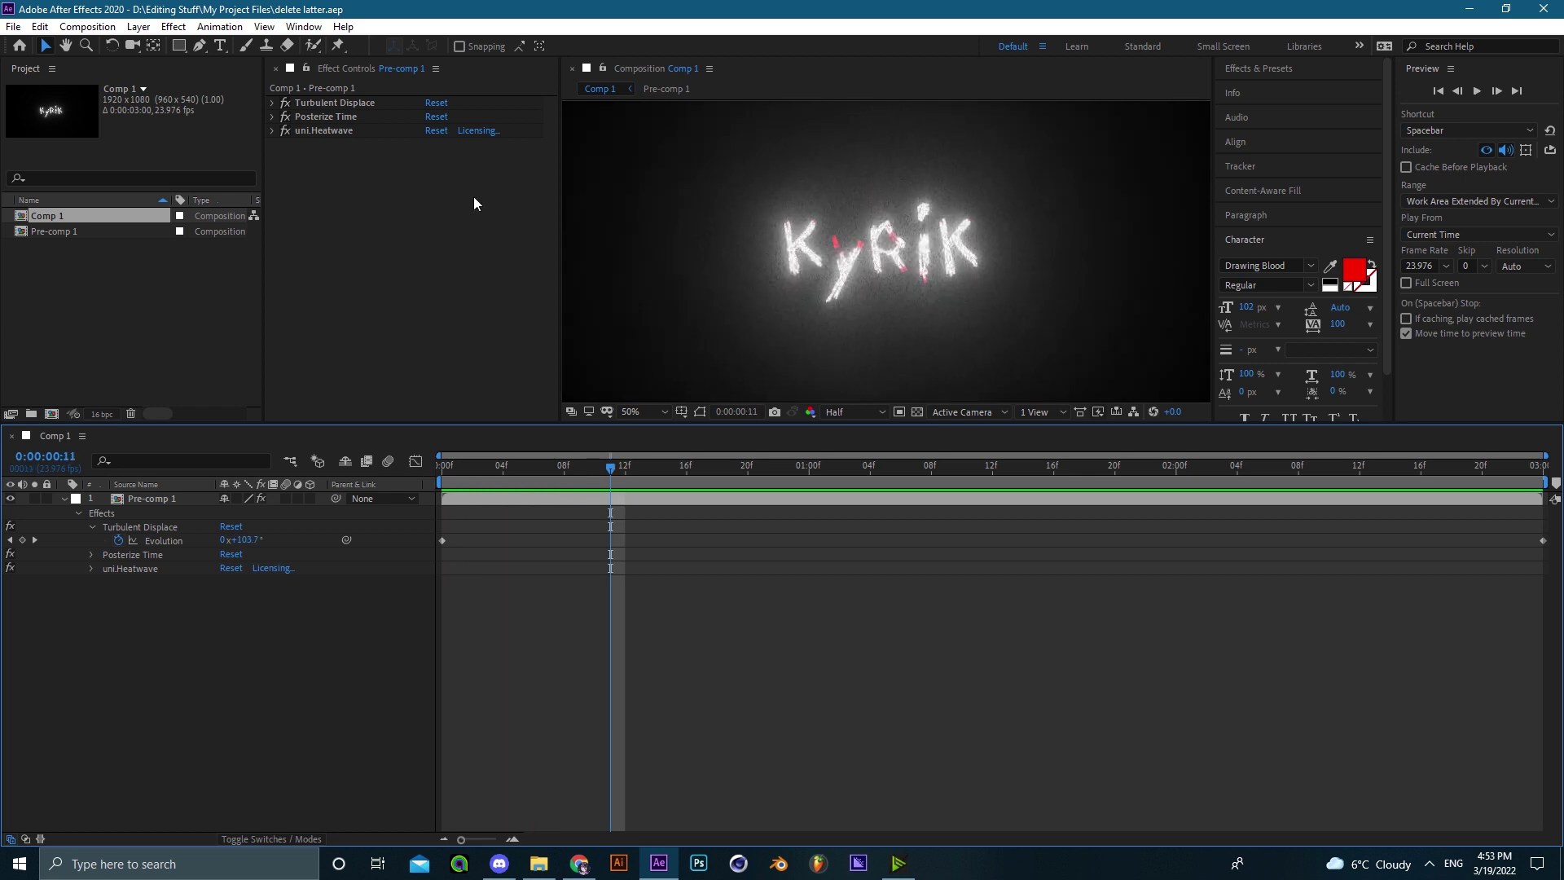
{"action": "key", "text": "space"}
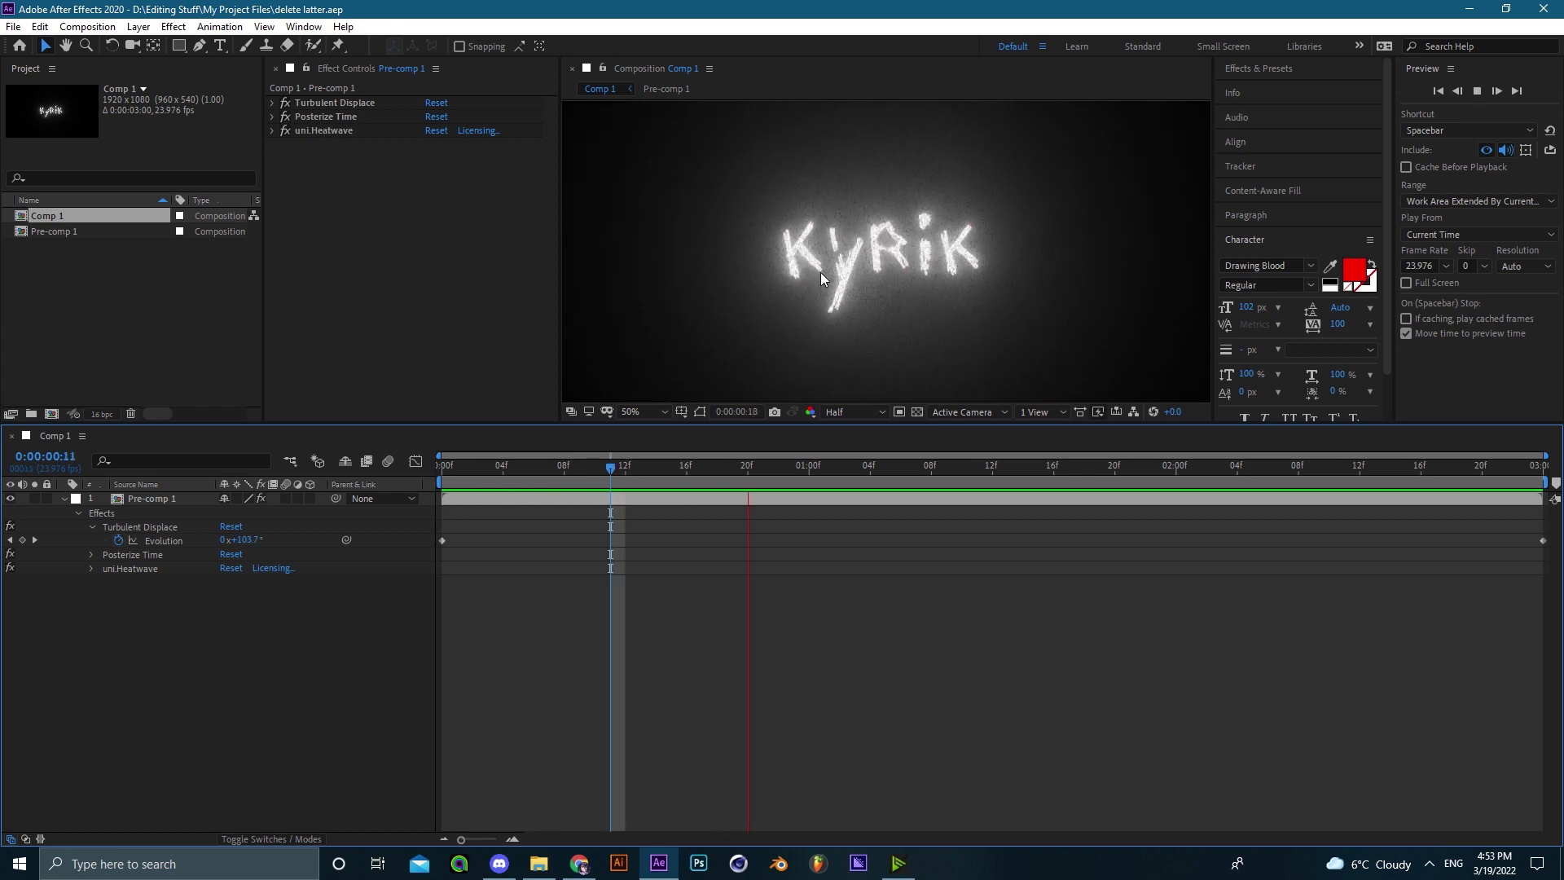
{"action": "left_click_drag", "start_coordinate": [326, 130], "coordinate": [326, 116]}
{"action": "key", "text": "ctrl+s"}
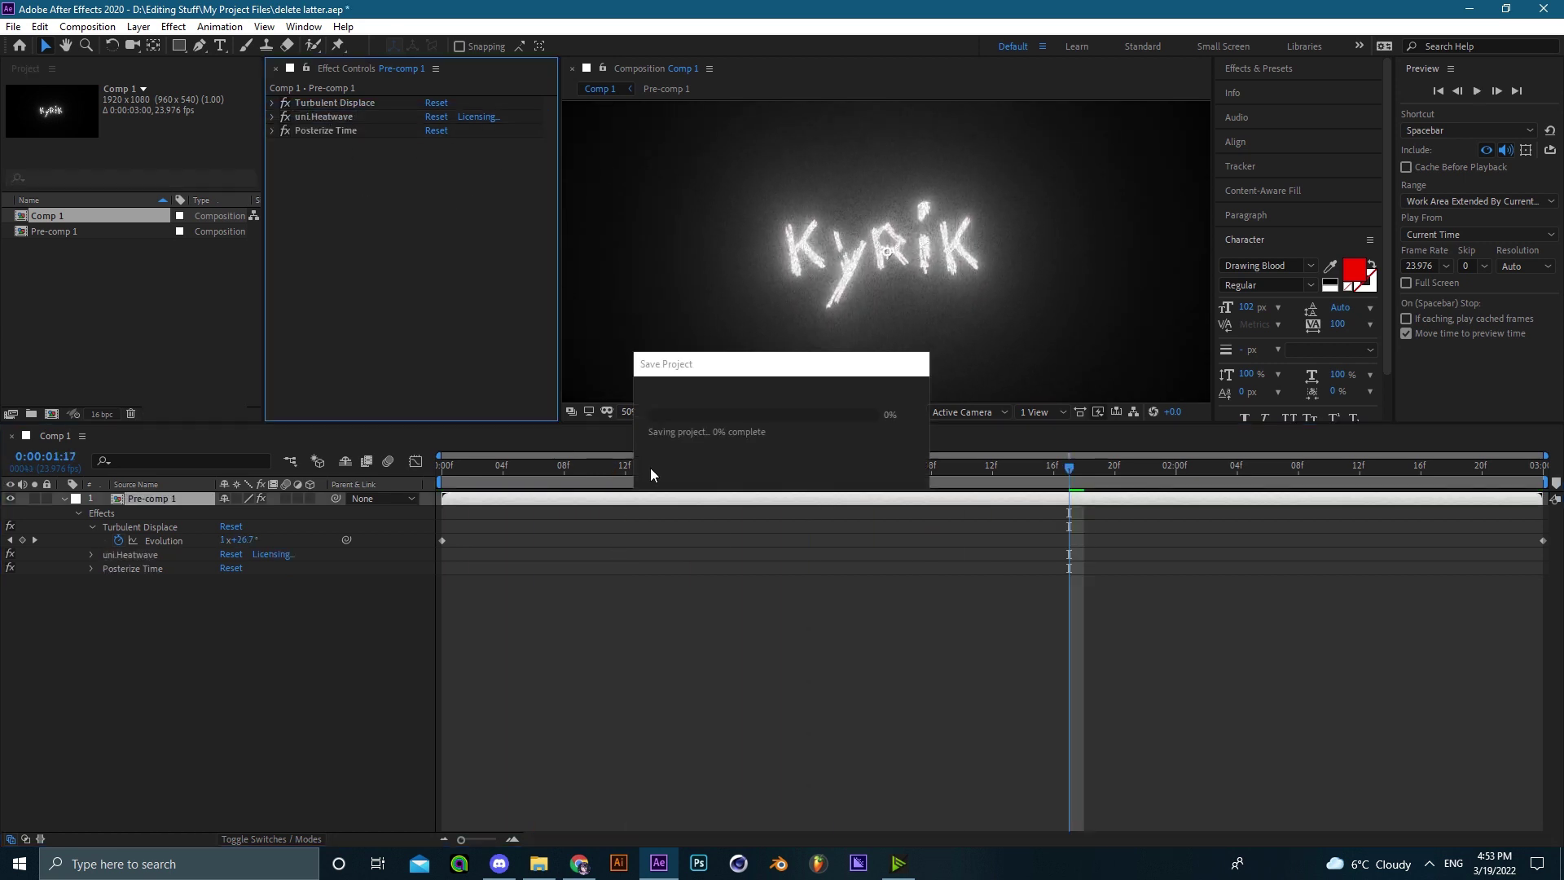
- Preview the reordered effects from 0:00:00:13 at 25% and 50% magnification
{"action": "left_click", "coordinate": [646, 468]}
{"action": "key", "text": "space"}
{"action": "scroll", "coordinate": [723, 331], "scroll_direction": "down", "scroll_amount": 2}
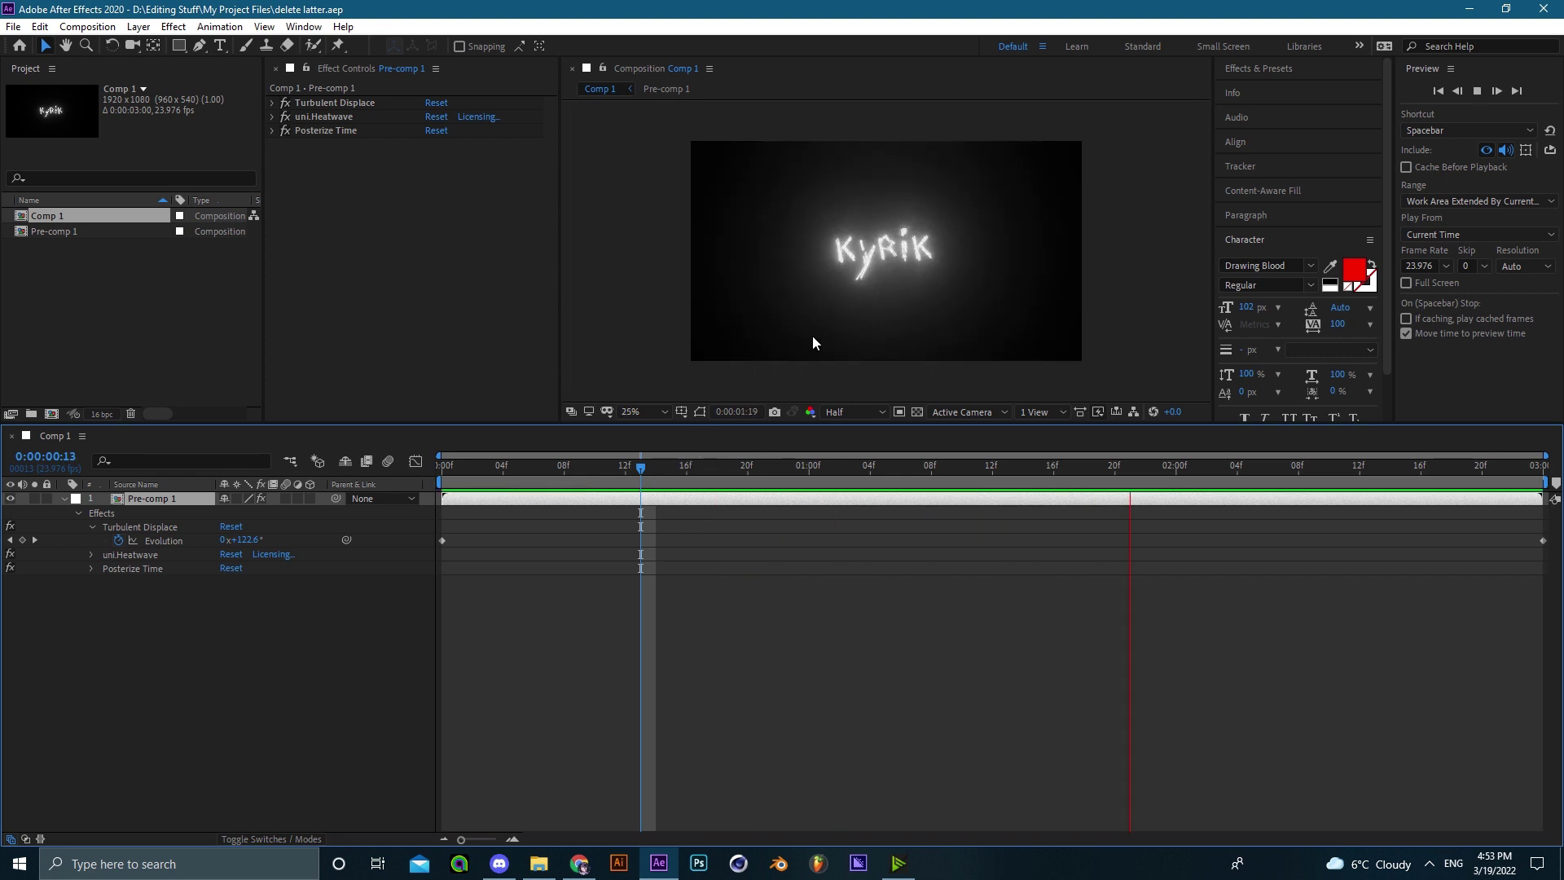
{"action": "scroll", "coordinate": [886, 272], "scroll_direction": "up", "scroll_amount": 2}
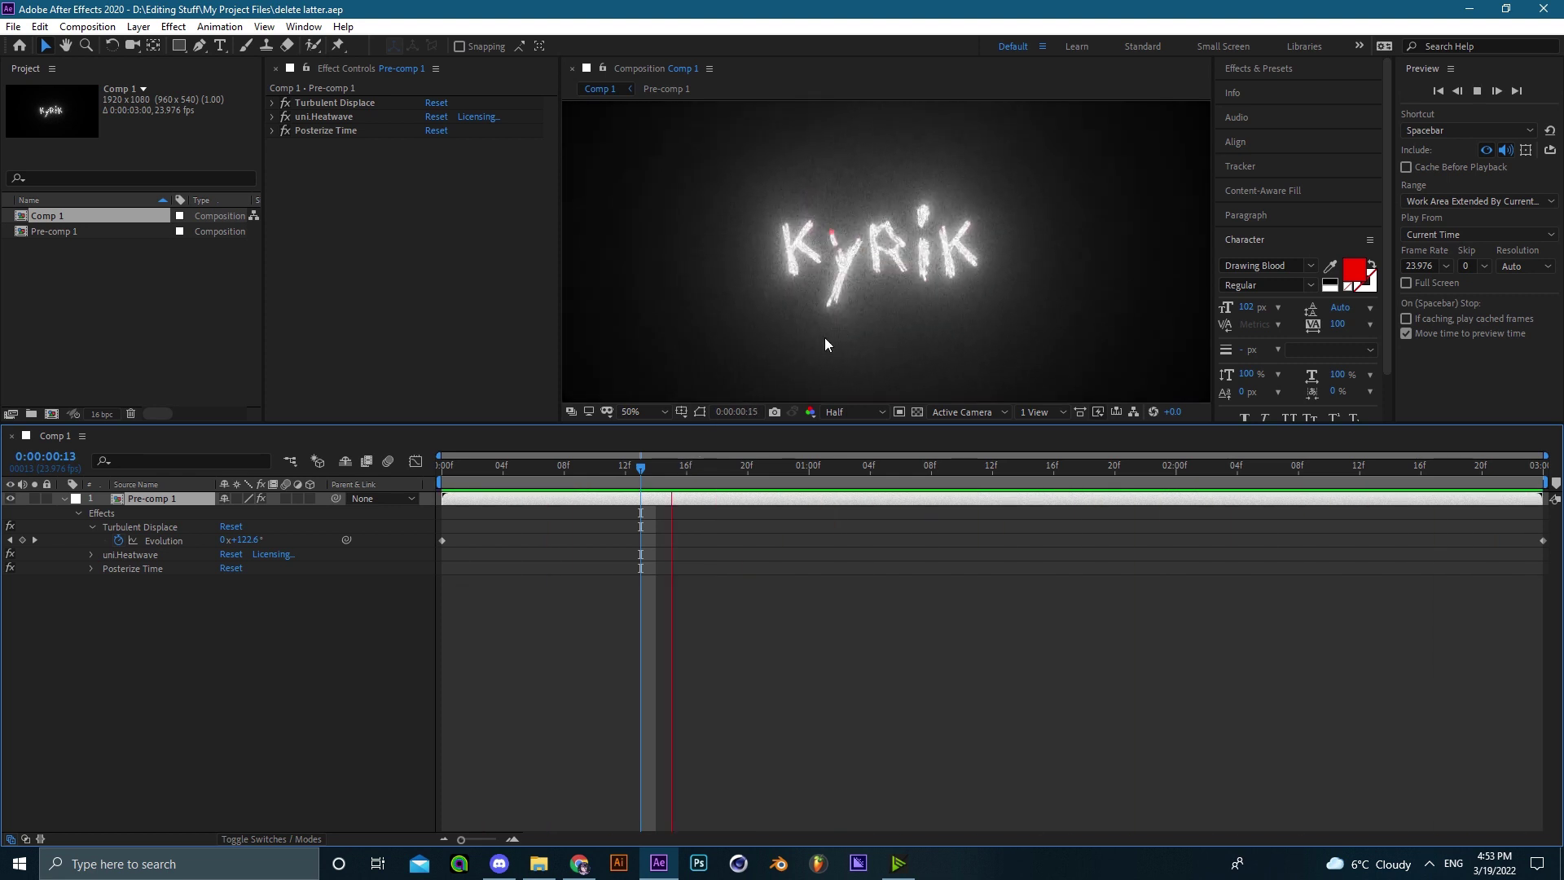
{"action": "left_click", "coordinate": [324, 135]}
{"action": "left_click", "coordinate": [716, 619]}
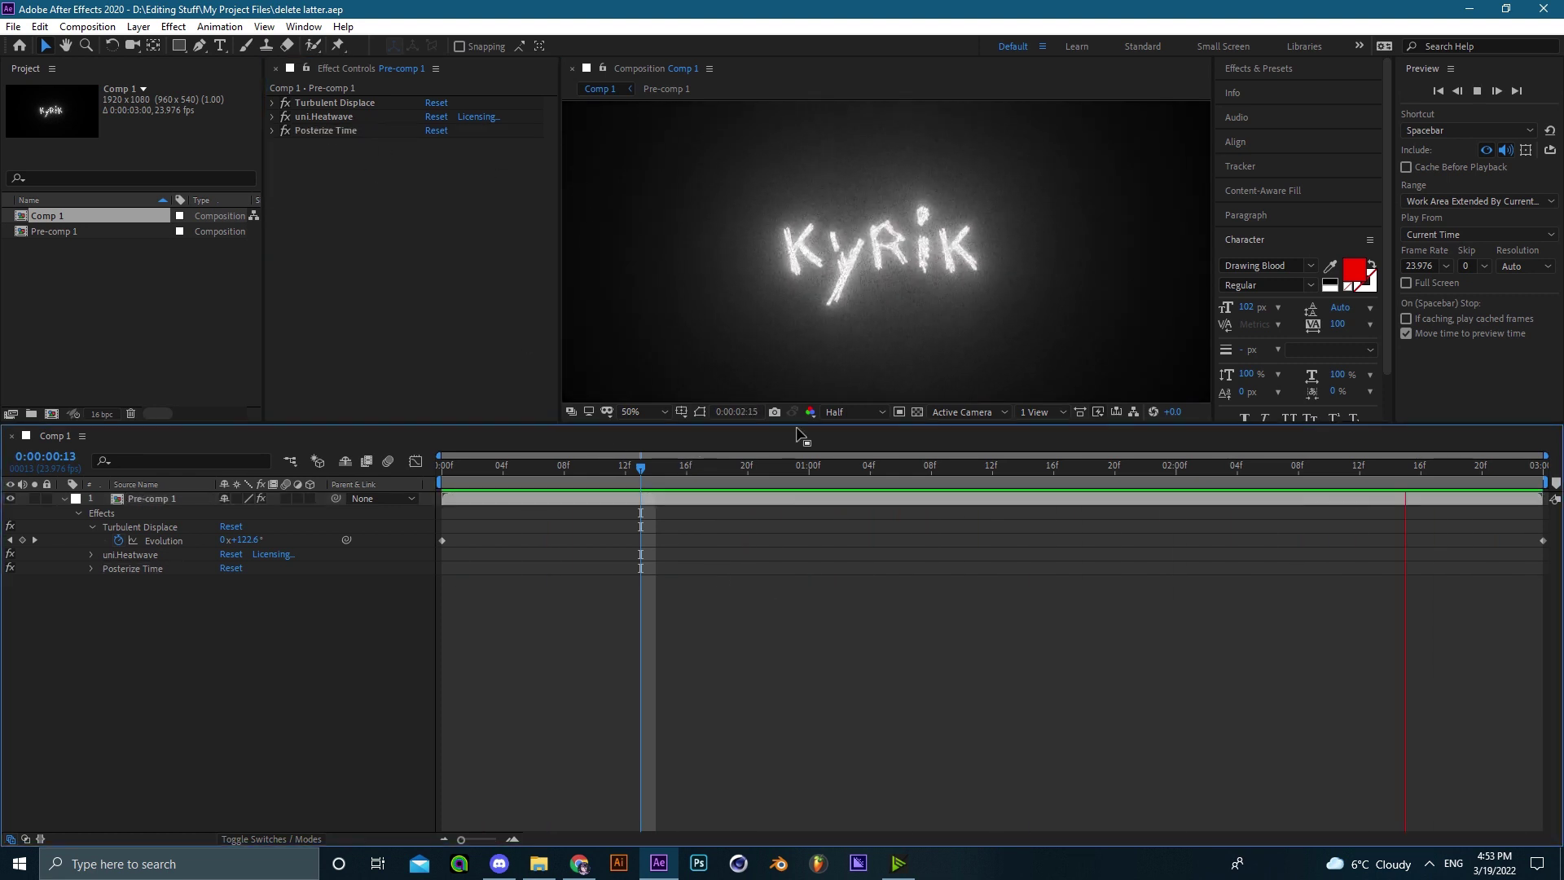
{"action": "scroll", "coordinate": [809, 306], "scroll_direction": "down", "scroll_amount": 2}
{"action": "scroll", "coordinate": [816, 306], "scroll_direction": "up", "scroll_amount": 2}
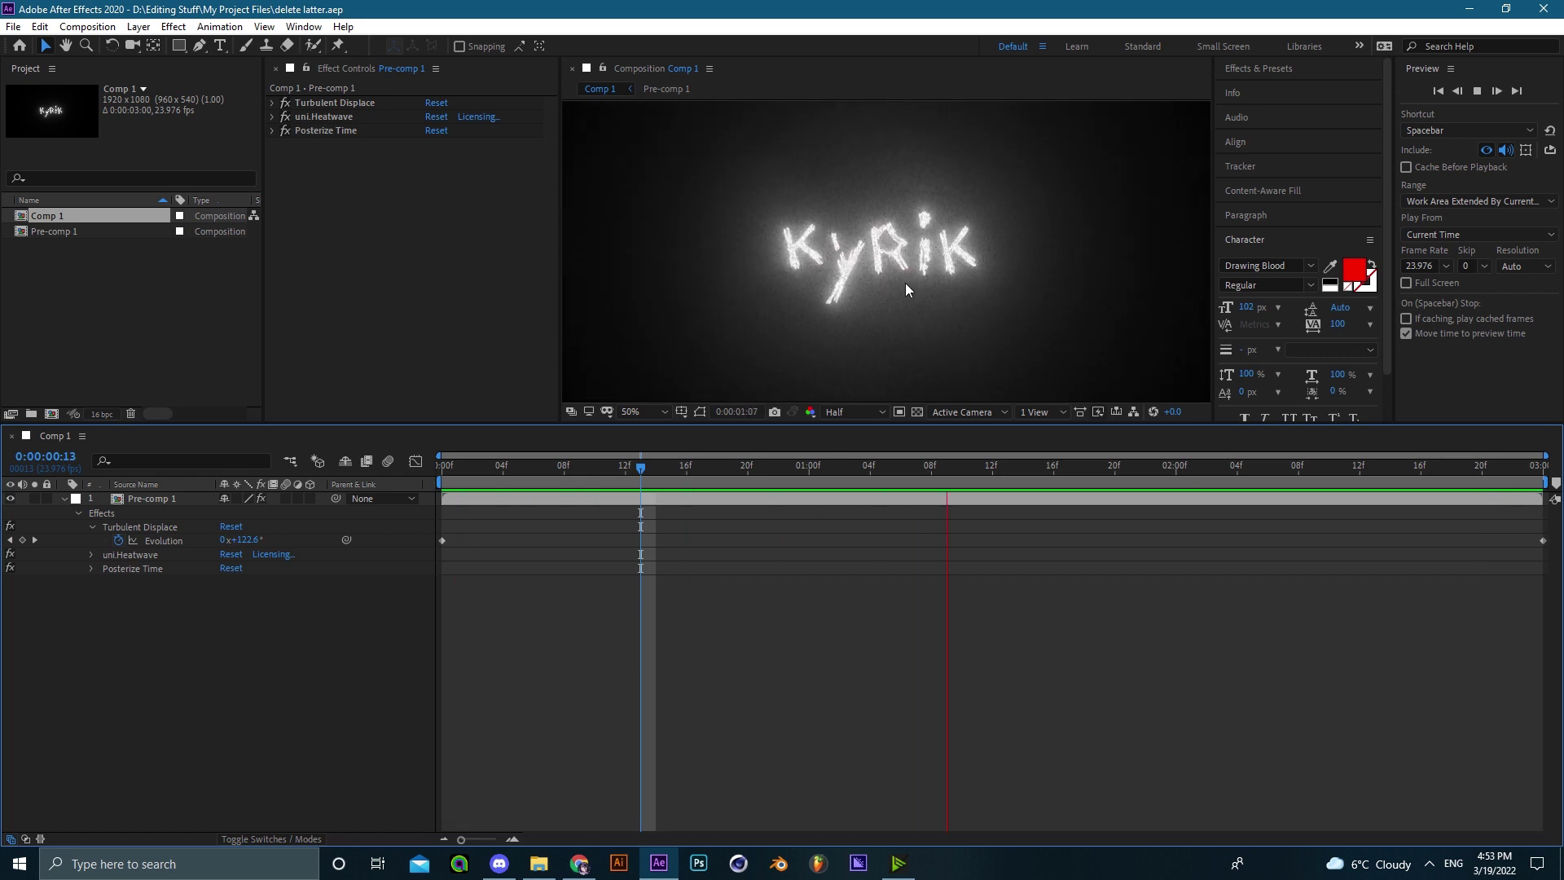
{"action": "scroll", "coordinate": [906, 282], "scroll_direction": "down", "scroll_amount": 1}
{"action": "scroll", "coordinate": [883, 272], "scroll_direction": "up", "scroll_amount": 1}
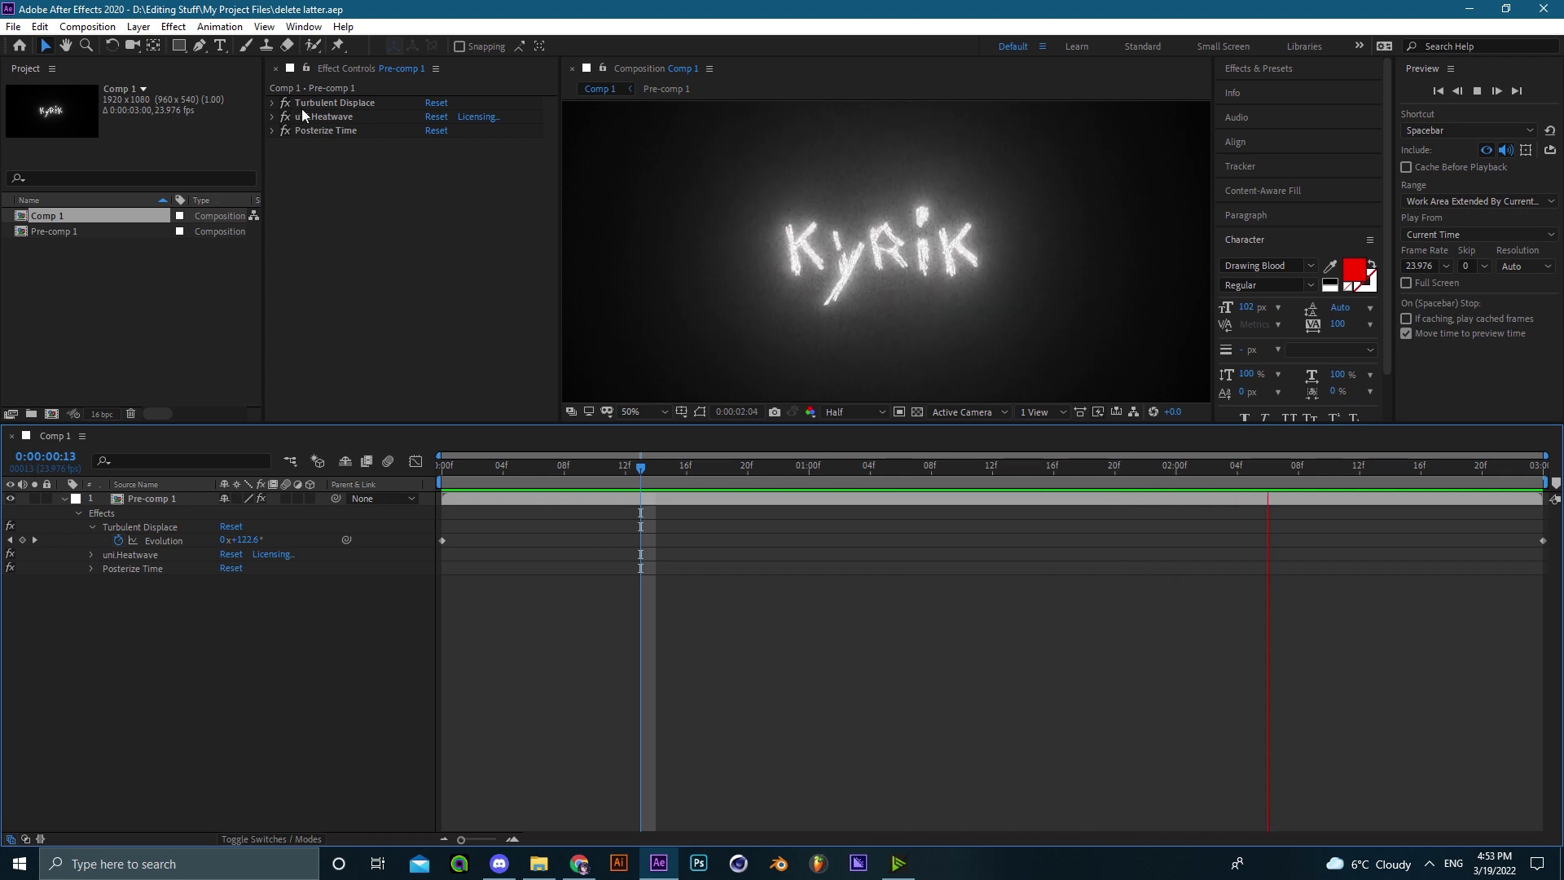
- Try the Billowed Wave Type on uni.Heatwave and return it to Default
{"action": "left_click", "coordinate": [273, 116]}
{"action": "left_click", "coordinate": [467, 235]}
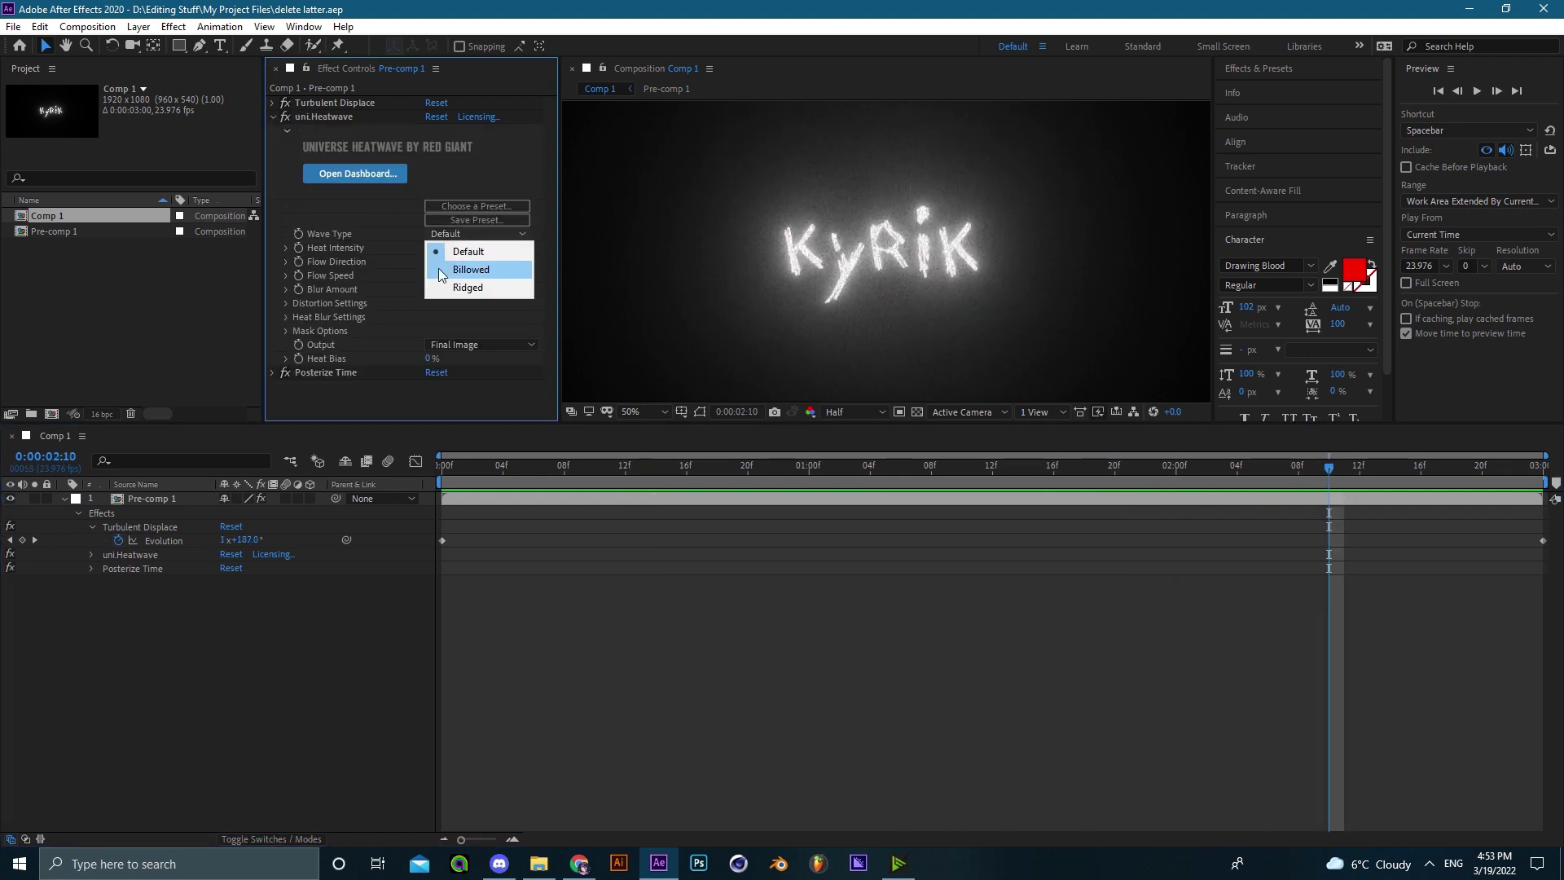
{"action": "left_click", "coordinate": [481, 270]}
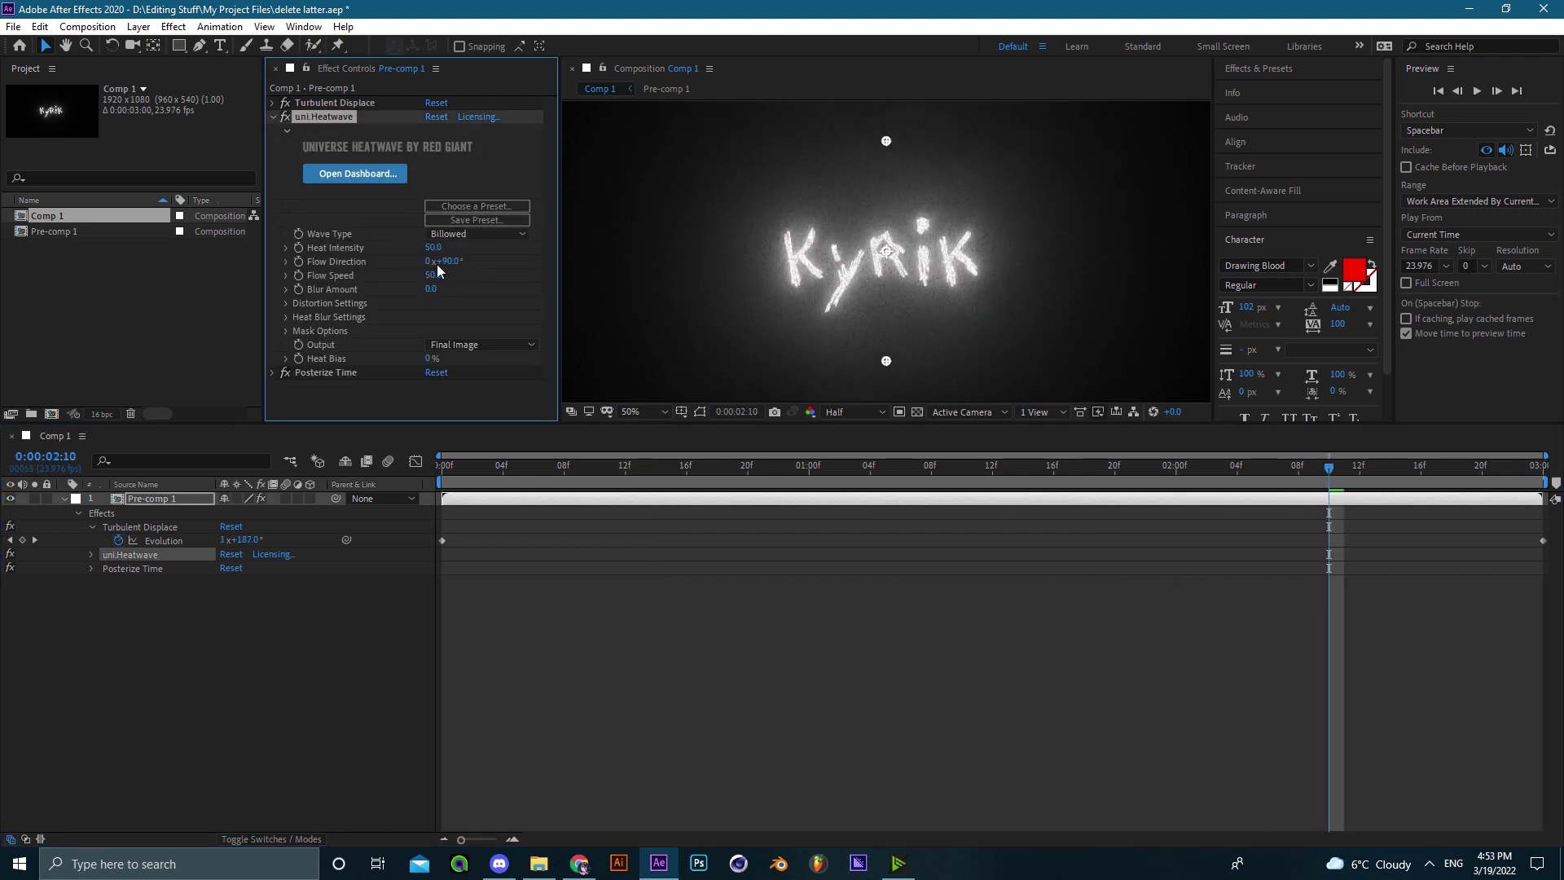
{"action": "left_click", "coordinate": [463, 238]}
{"action": "left_click", "coordinate": [470, 280]}
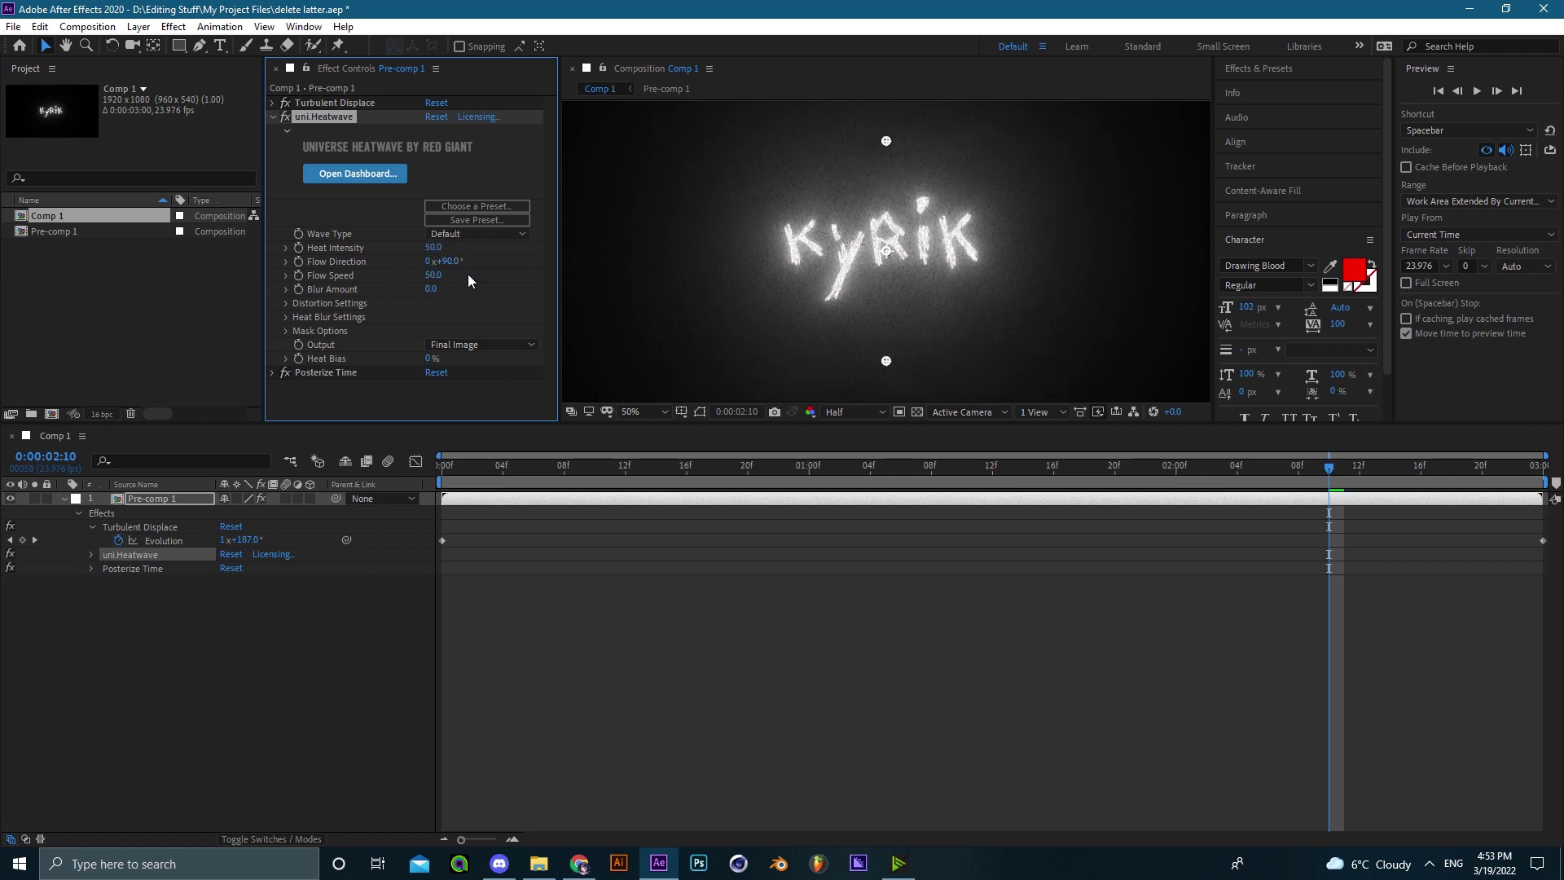
- Try a Flow Direction of 132° on uni.Heatwave, preview it, and undo the change
{"action": "left_click_drag", "start_coordinate": [440, 262], "coordinate": [475, 262]}
{"action": "key", "text": "space"}
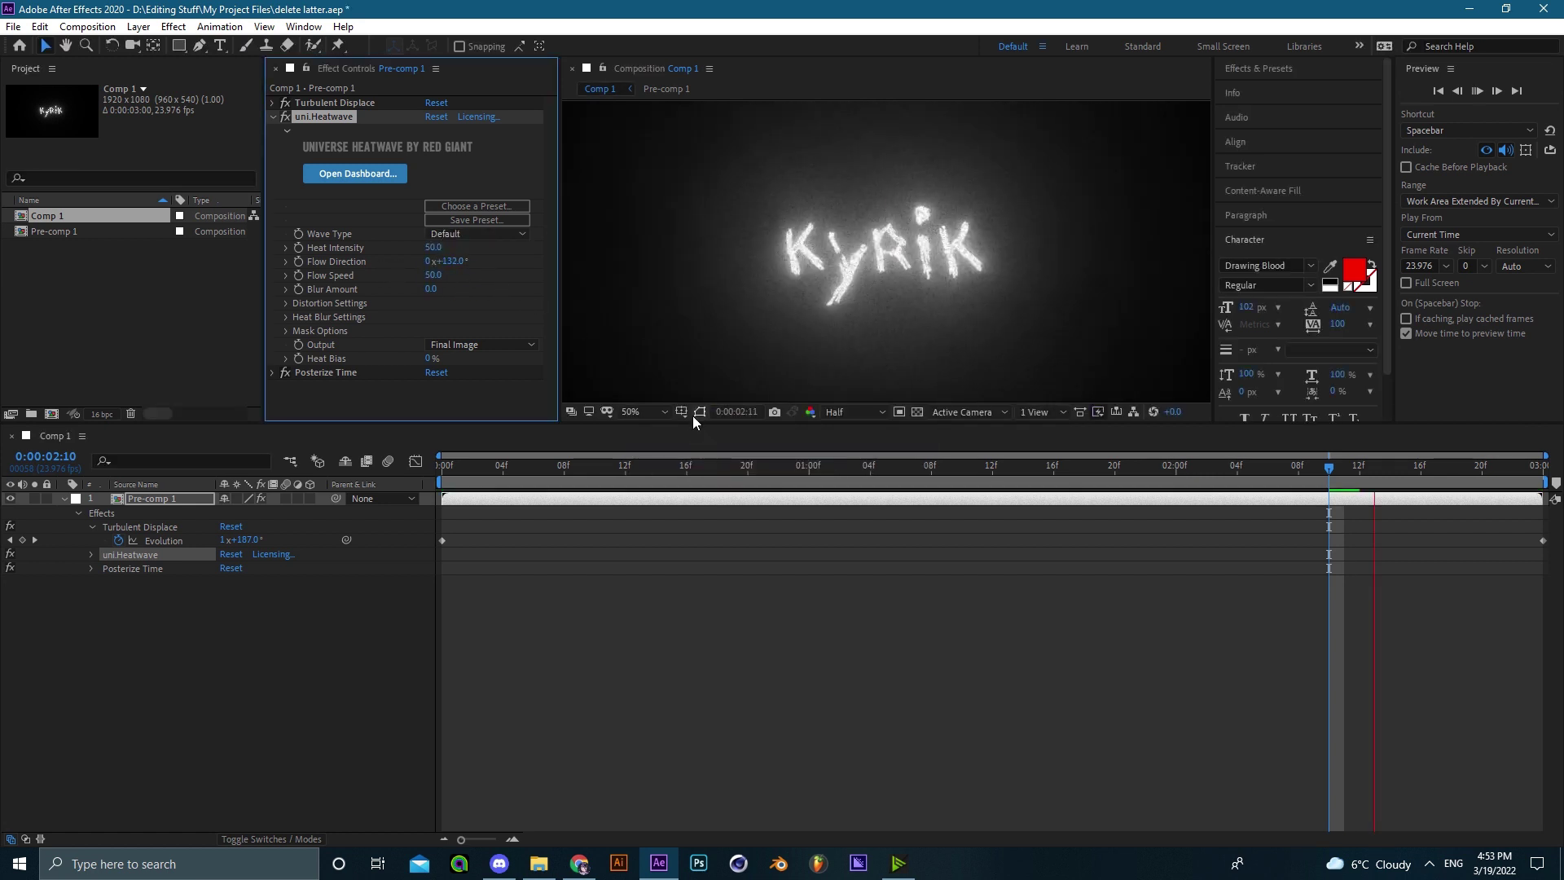
{"action": "scroll", "coordinate": [887, 285], "scroll_direction": "down", "scroll_amount": 1}
{"action": "left_click", "coordinate": [741, 357]}
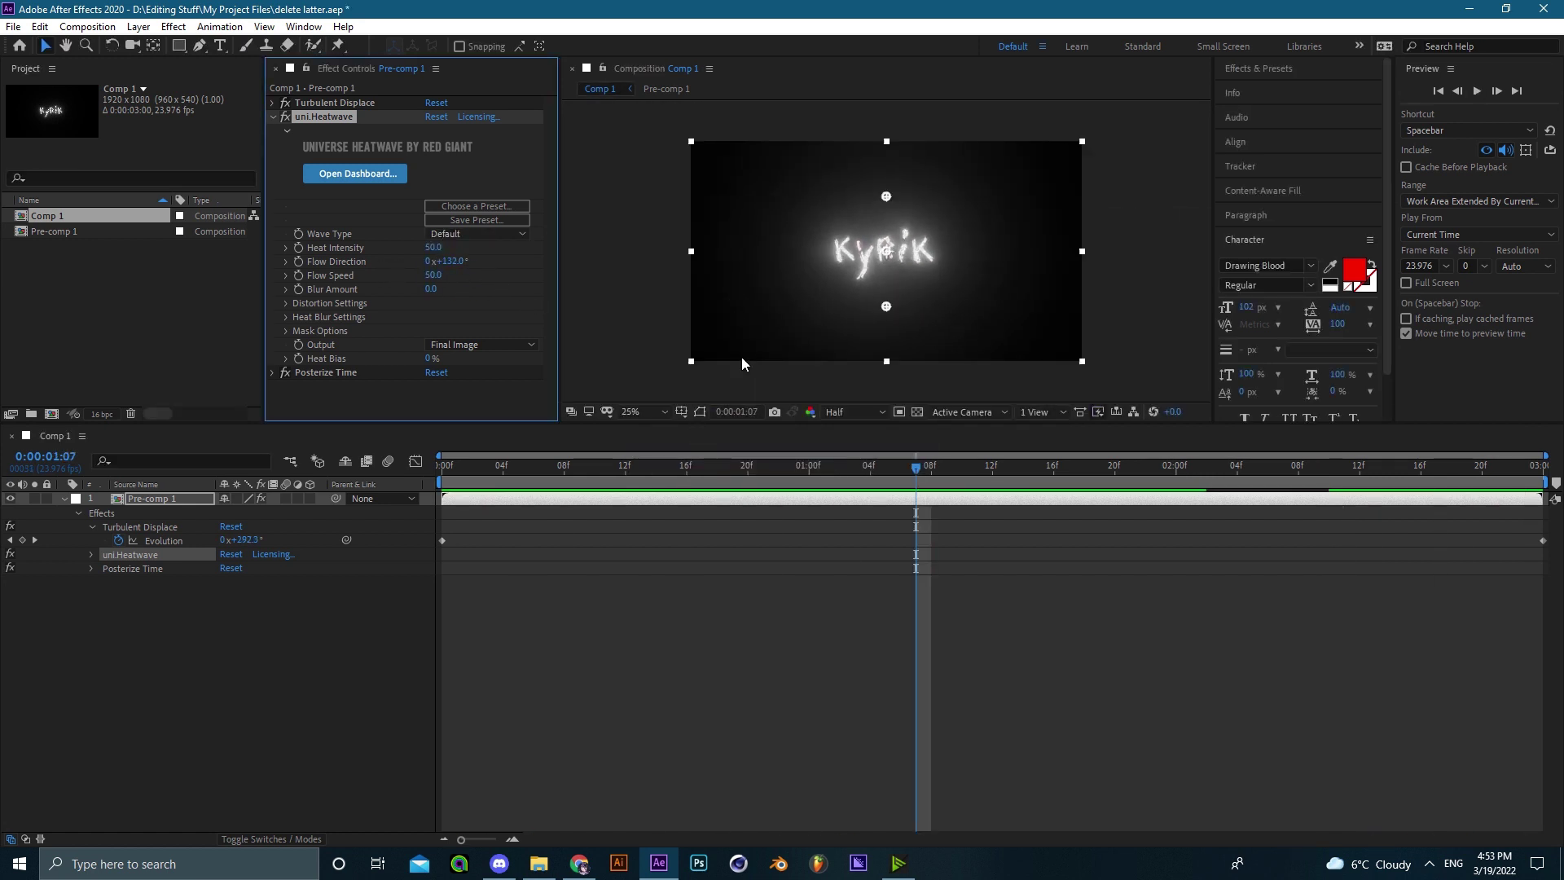
{"action": "key", "text": "ctrl+z"}
- Try a Flow Speed of 25 on uni.Heatwave, undo it, and save the project
{"action": "left_click_drag", "start_coordinate": [434, 276], "coordinate": [415, 277]}
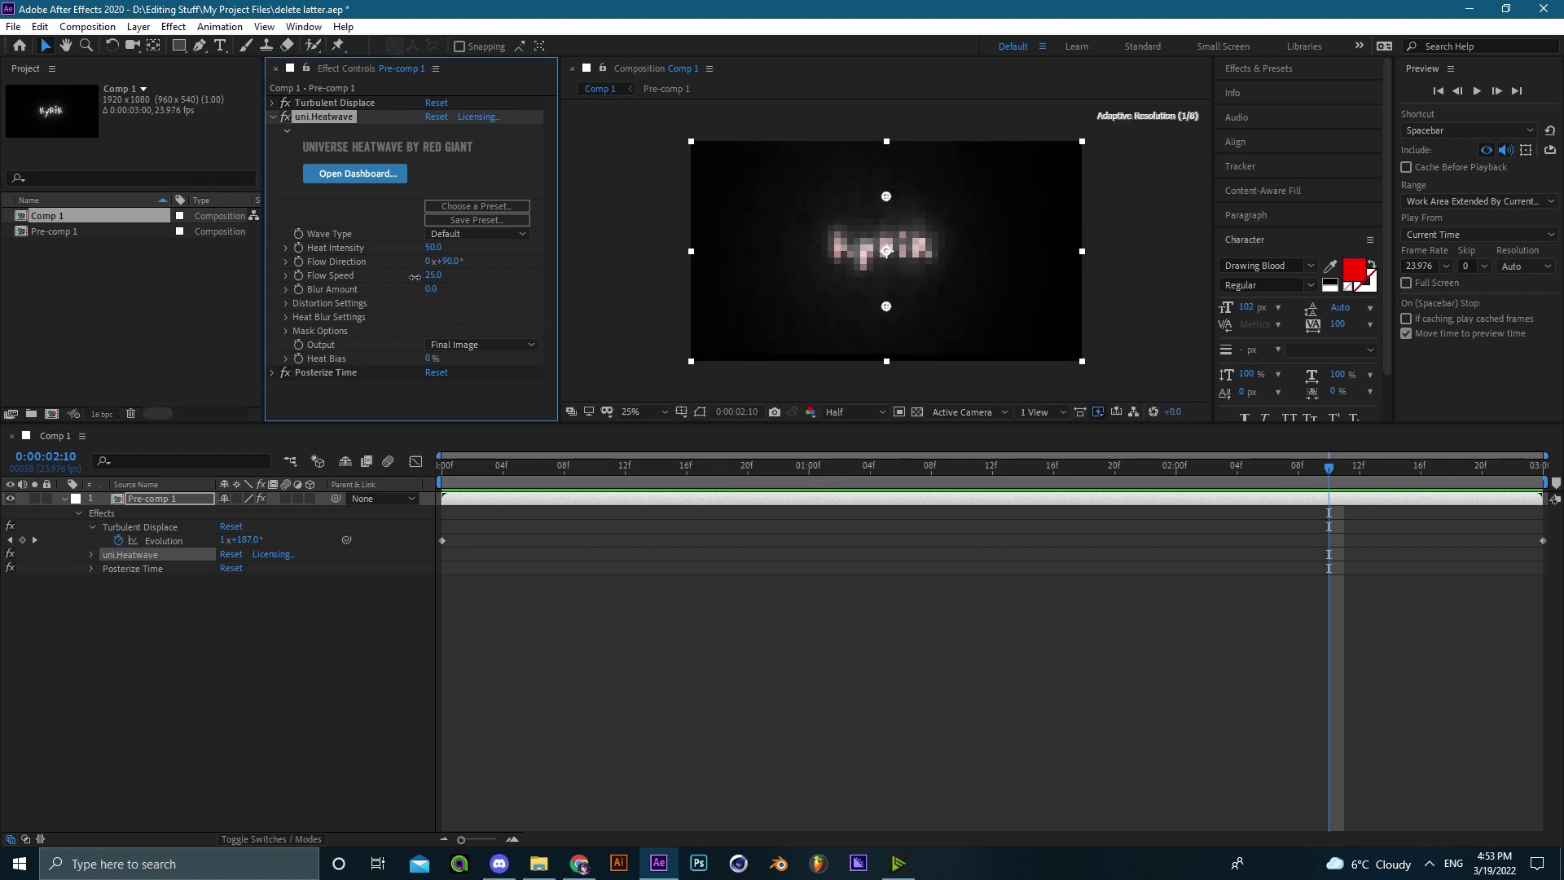
{"action": "key", "text": "ctrl+z"}
{"action": "scroll", "coordinate": [860, 281], "scroll_direction": "up", "scroll_amount": 1}
{"action": "key", "text": "ctrl+s"}
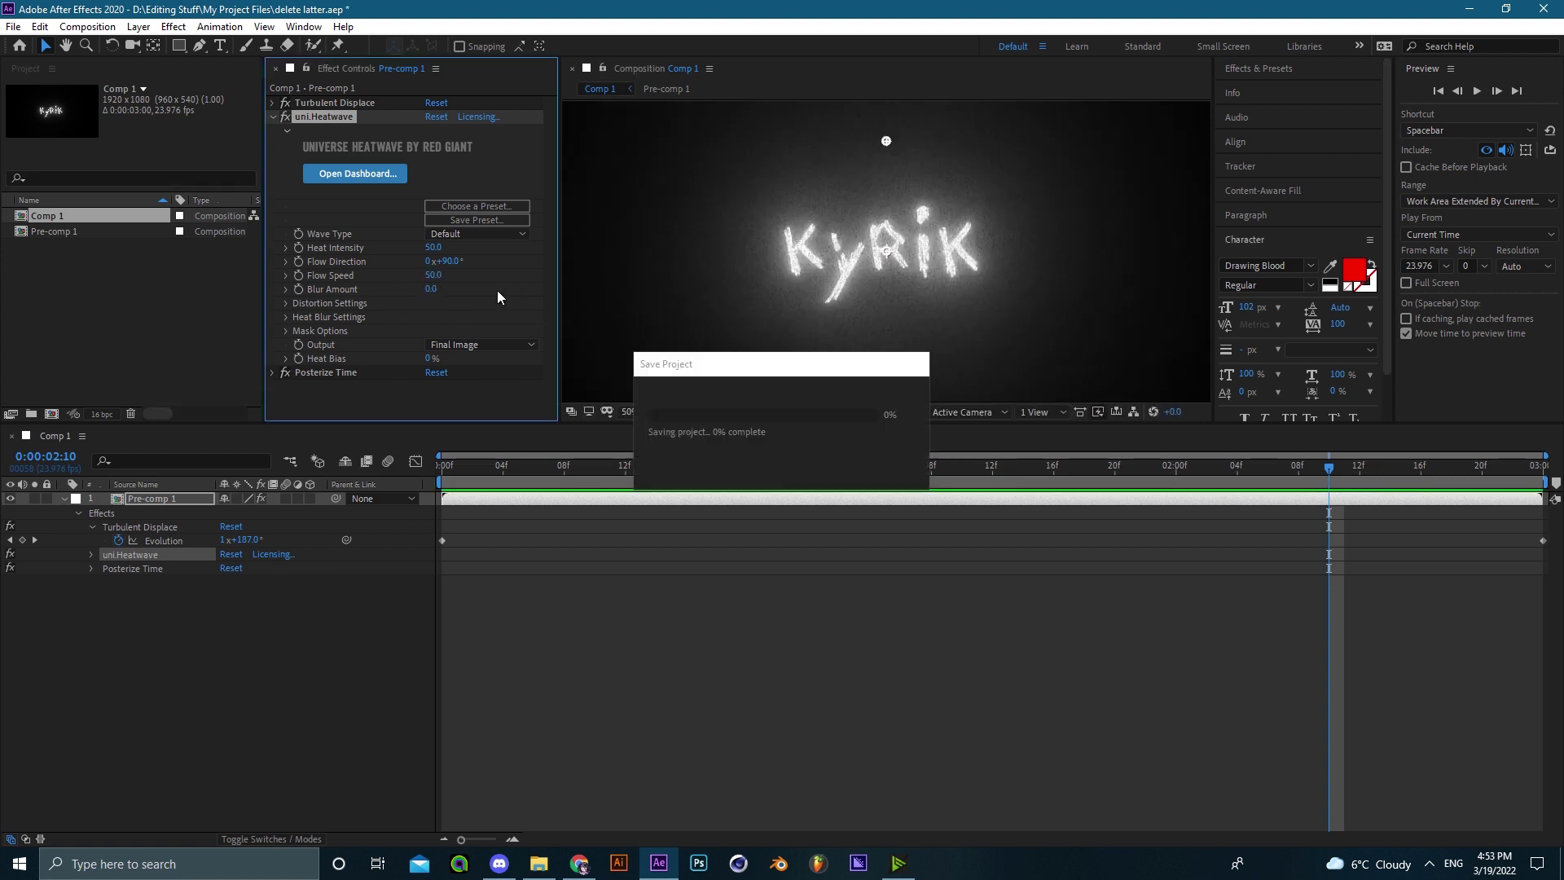
- Try uni.Heatwave Blur Amounts of 100 and 57, previewing the latter from 0:00:00:18
{"action": "left_click_drag", "start_coordinate": [429, 290], "coordinate": [529, 303]}
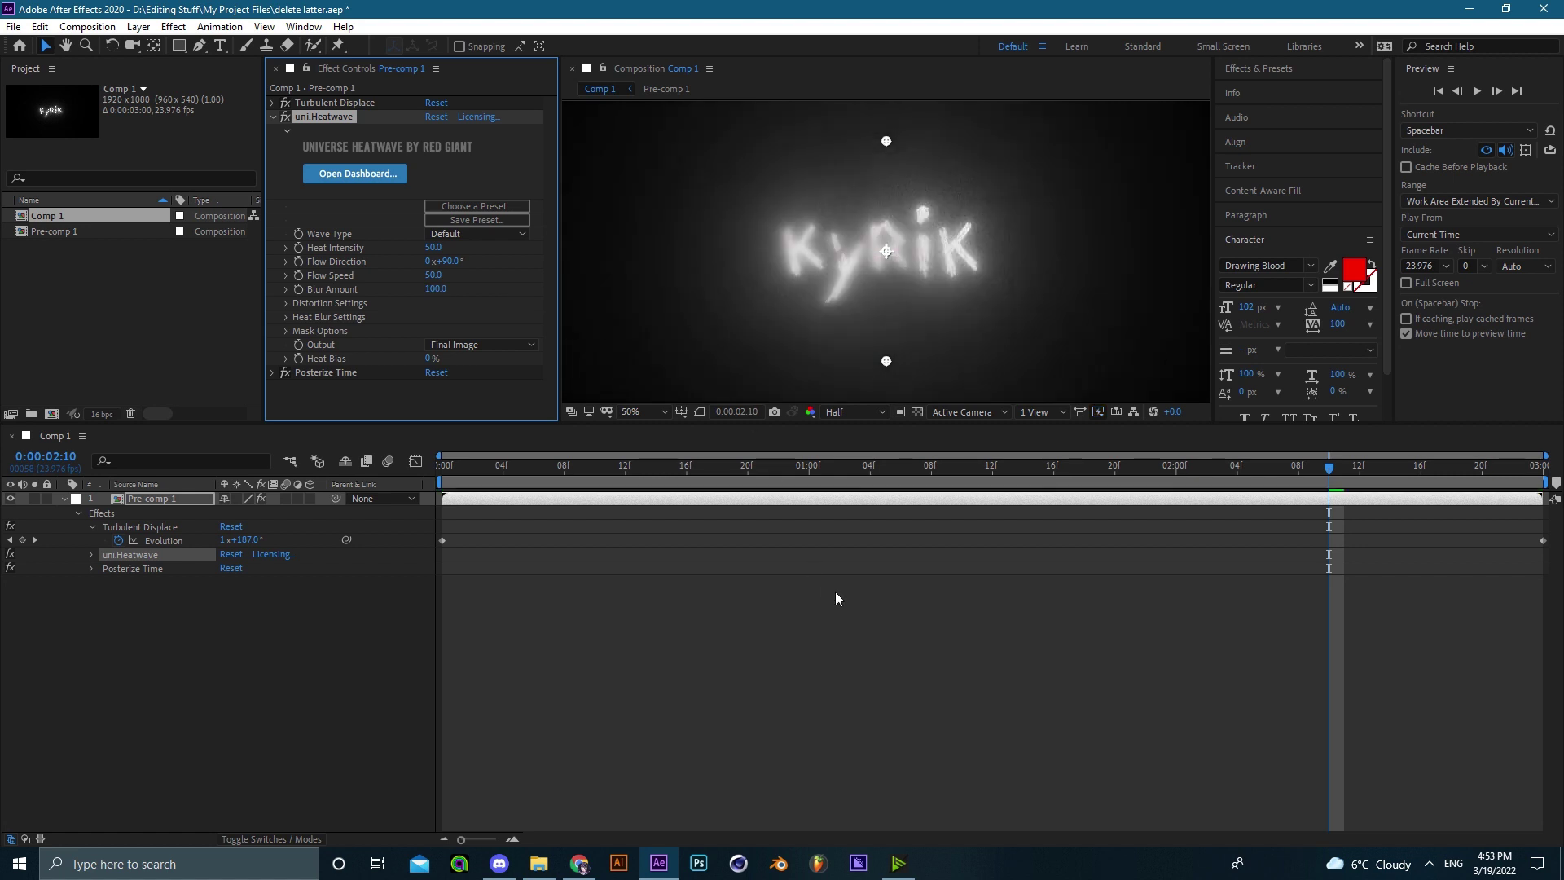
{"action": "key", "text": "ctrl+z"}
{"action": "left_click_drag", "start_coordinate": [433, 298], "coordinate": [479, 298]}
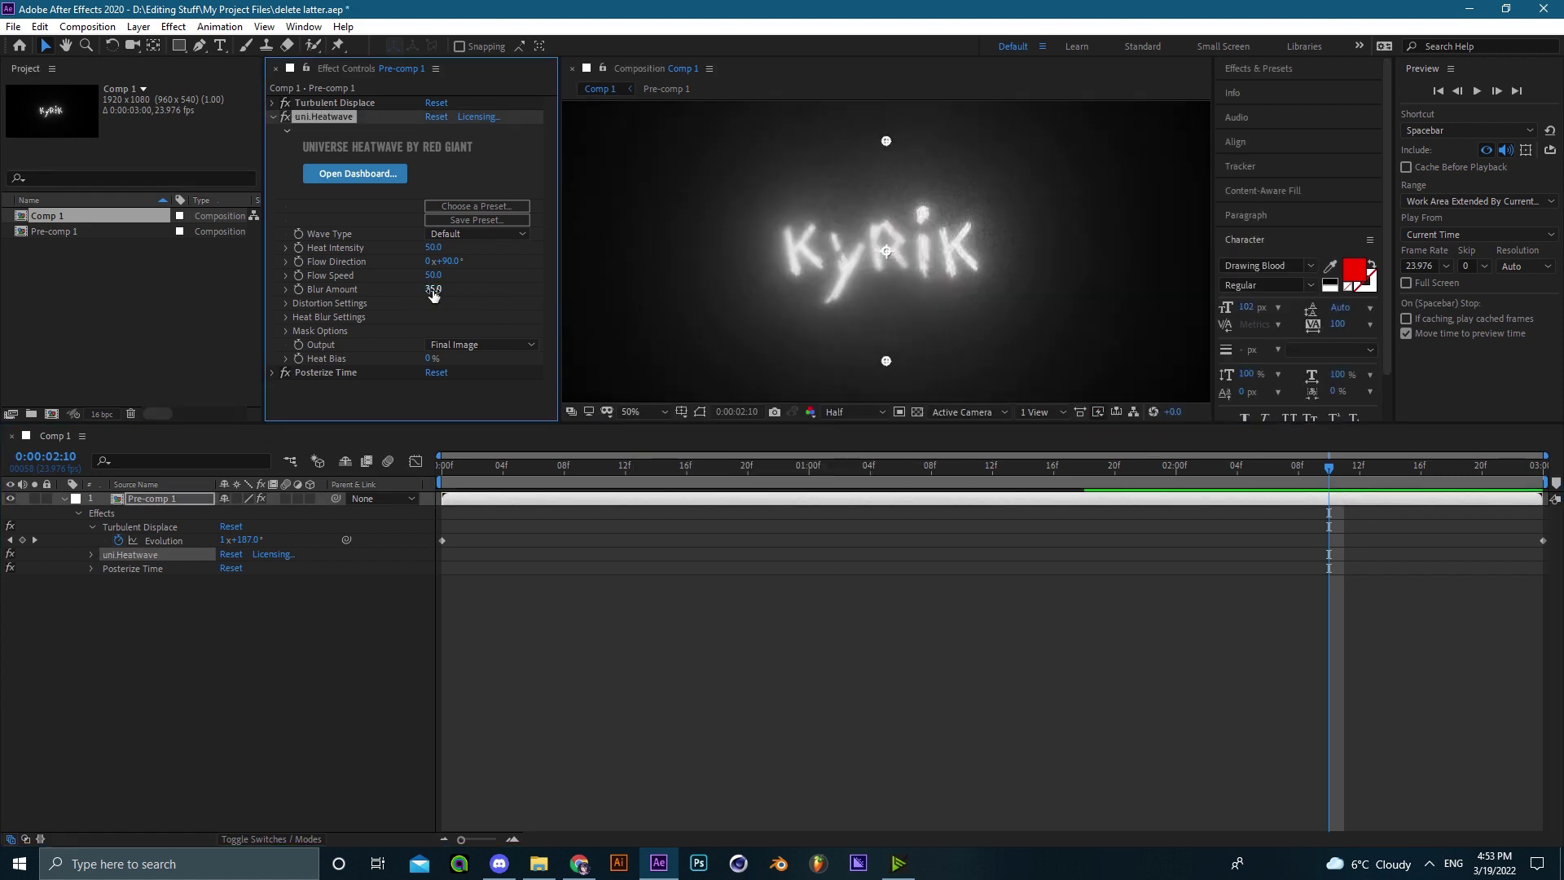
{"action": "left_click", "coordinate": [717, 466]}
{"action": "key", "text": "space"}
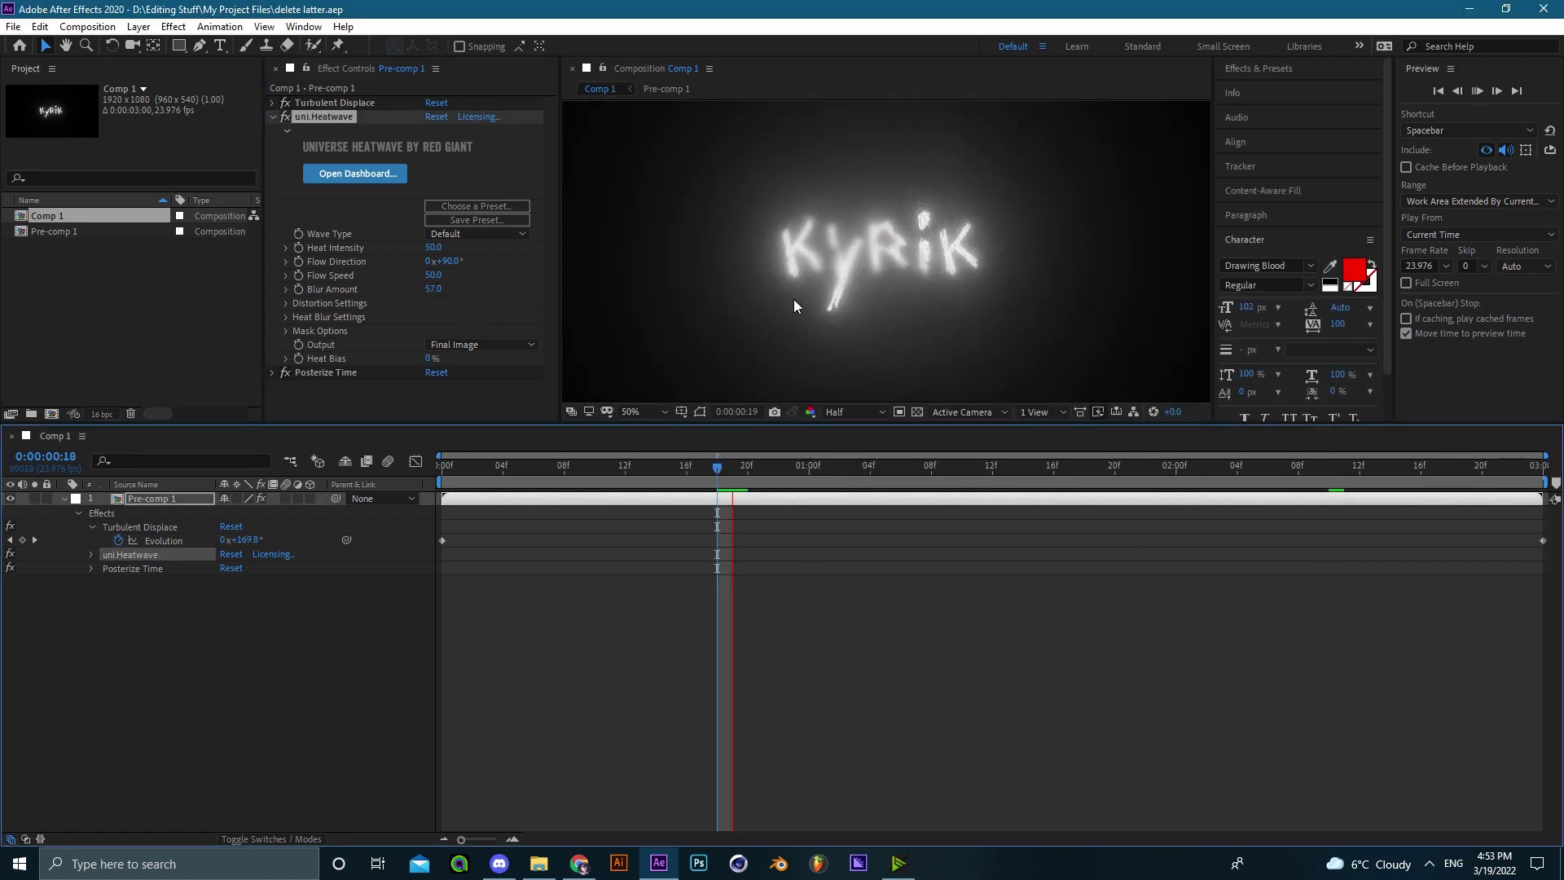
{"action": "scroll", "coordinate": [798, 296], "scroll_direction": "down", "scroll_amount": 1}
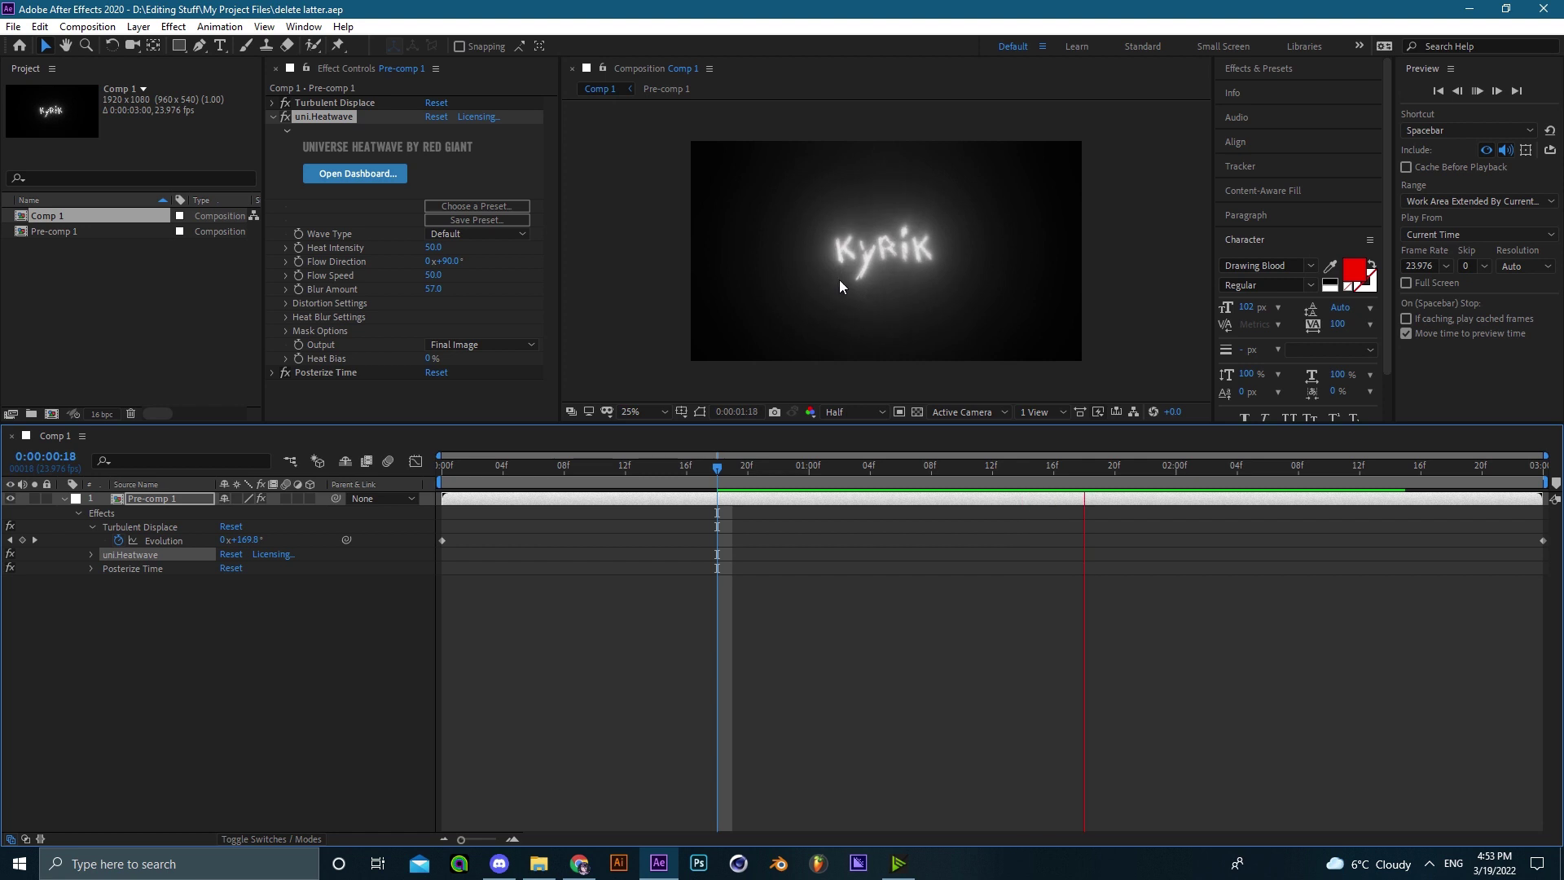
{"action": "key", "text": "space"}
- Set the uni.Heatwave Blur Amount to 30 and save the project
{"action": "left_click", "coordinate": [433, 289]}
{"action": "type", "text": "30"}
{"action": "key", "text": "Return"}
{"action": "key", "text": "ctrl+s"}
- Preview the blurred text near the start of Comp 1 and inspect frames between 0:00:00:05 and 0:00:01:05 up close and fitted to the view
{"action": "key", "text": "space"}
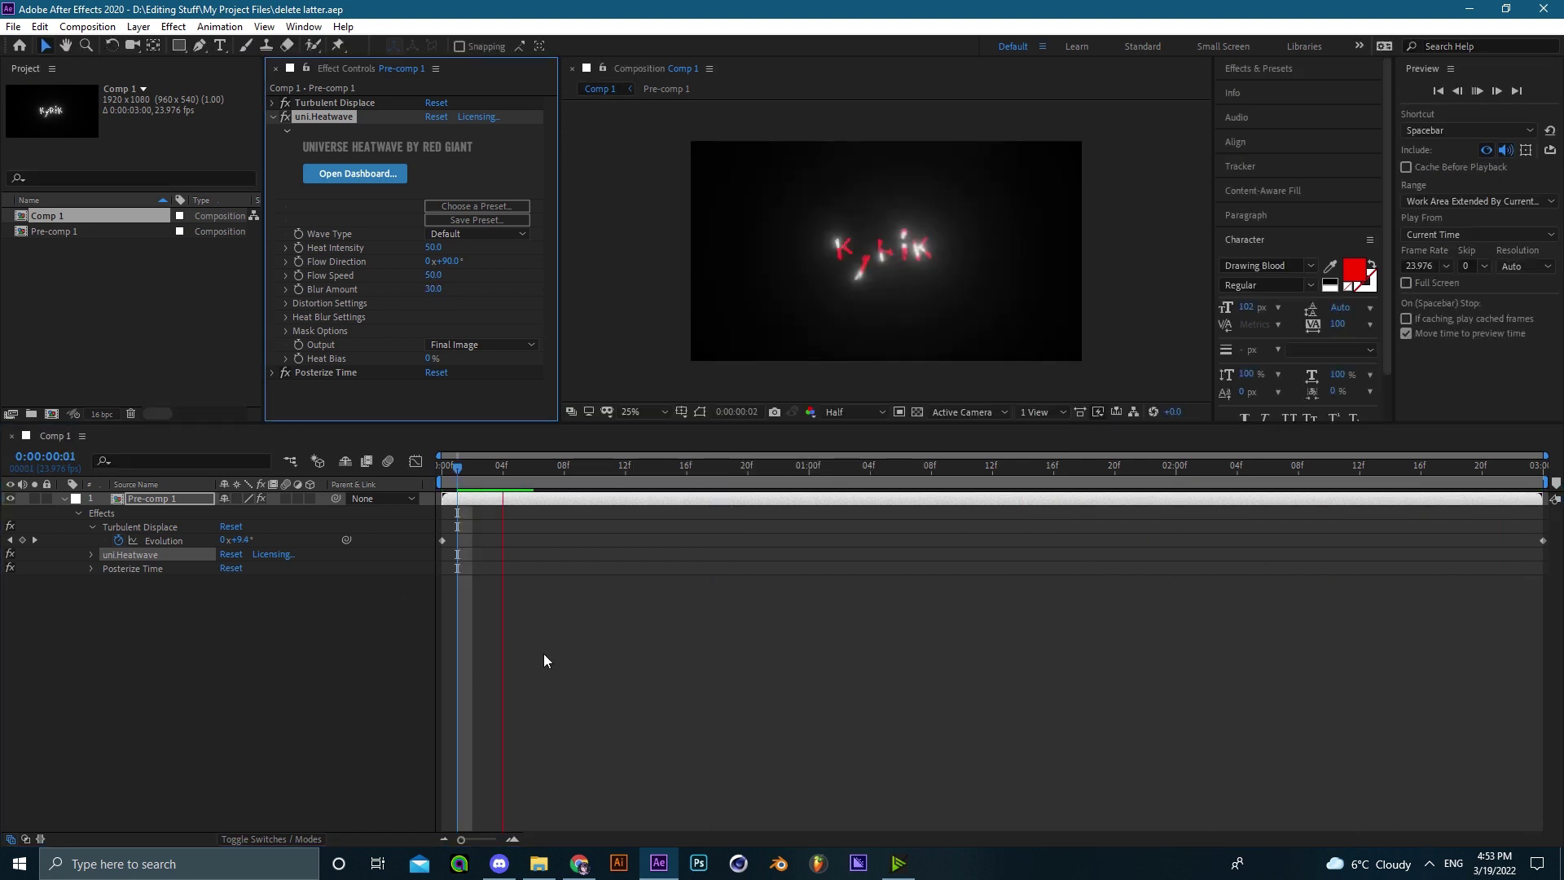
{"action": "left_click", "coordinate": [544, 653]}
{"action": "key", "text": "space"}
{"action": "left_click", "coordinate": [518, 467]}
{"action": "scroll", "coordinate": [877, 319], "scroll_direction": "up", "scroll_amount": 4}
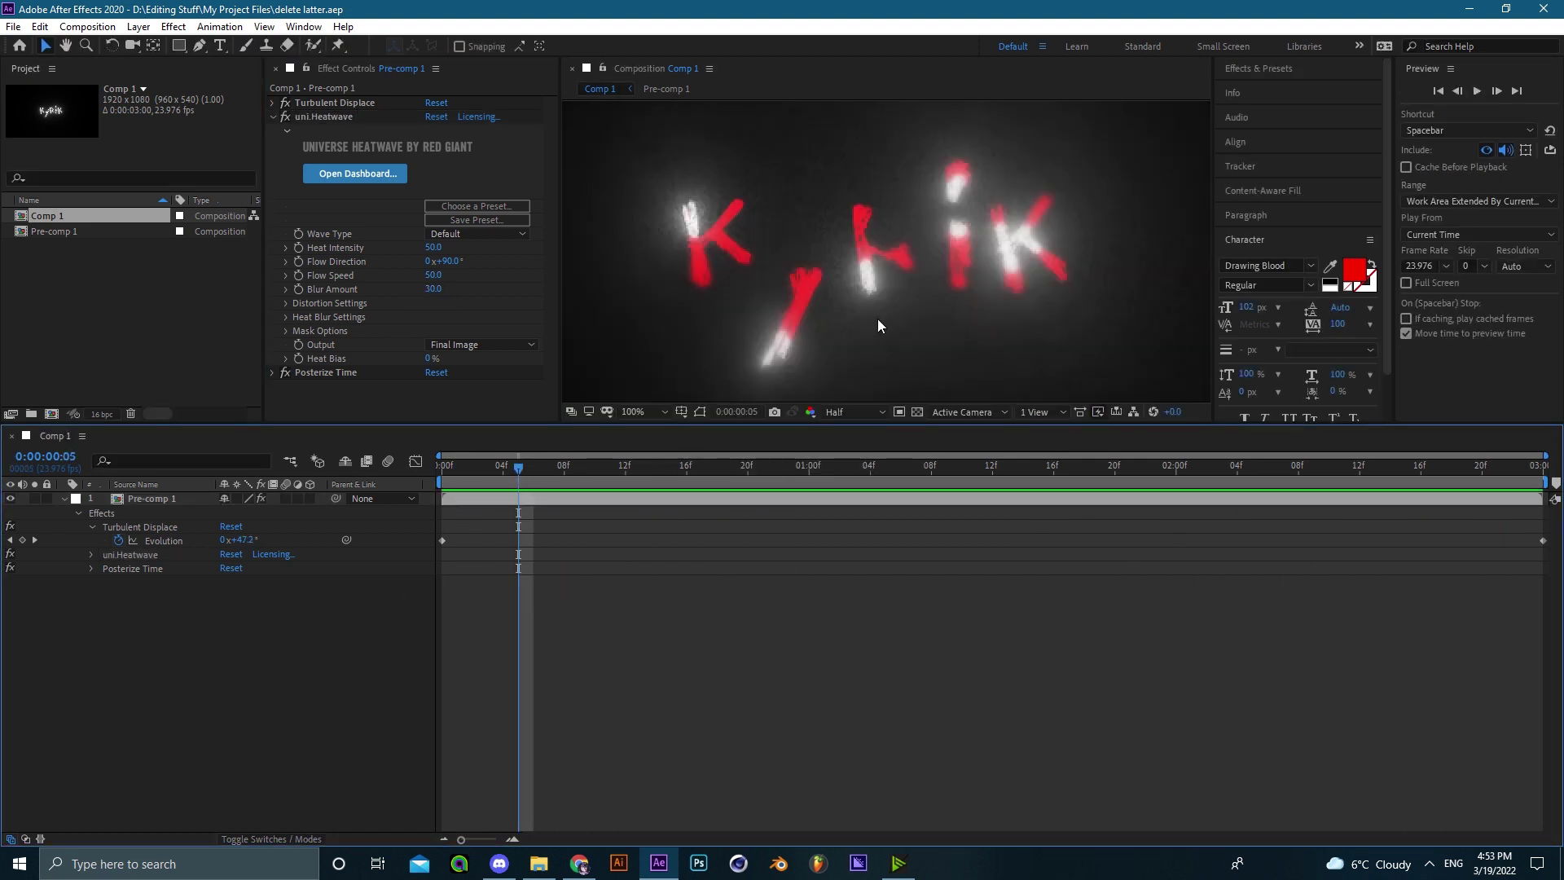
{"action": "left_click", "coordinate": [644, 411]}
{"action": "left_click", "coordinate": [662, 446]}
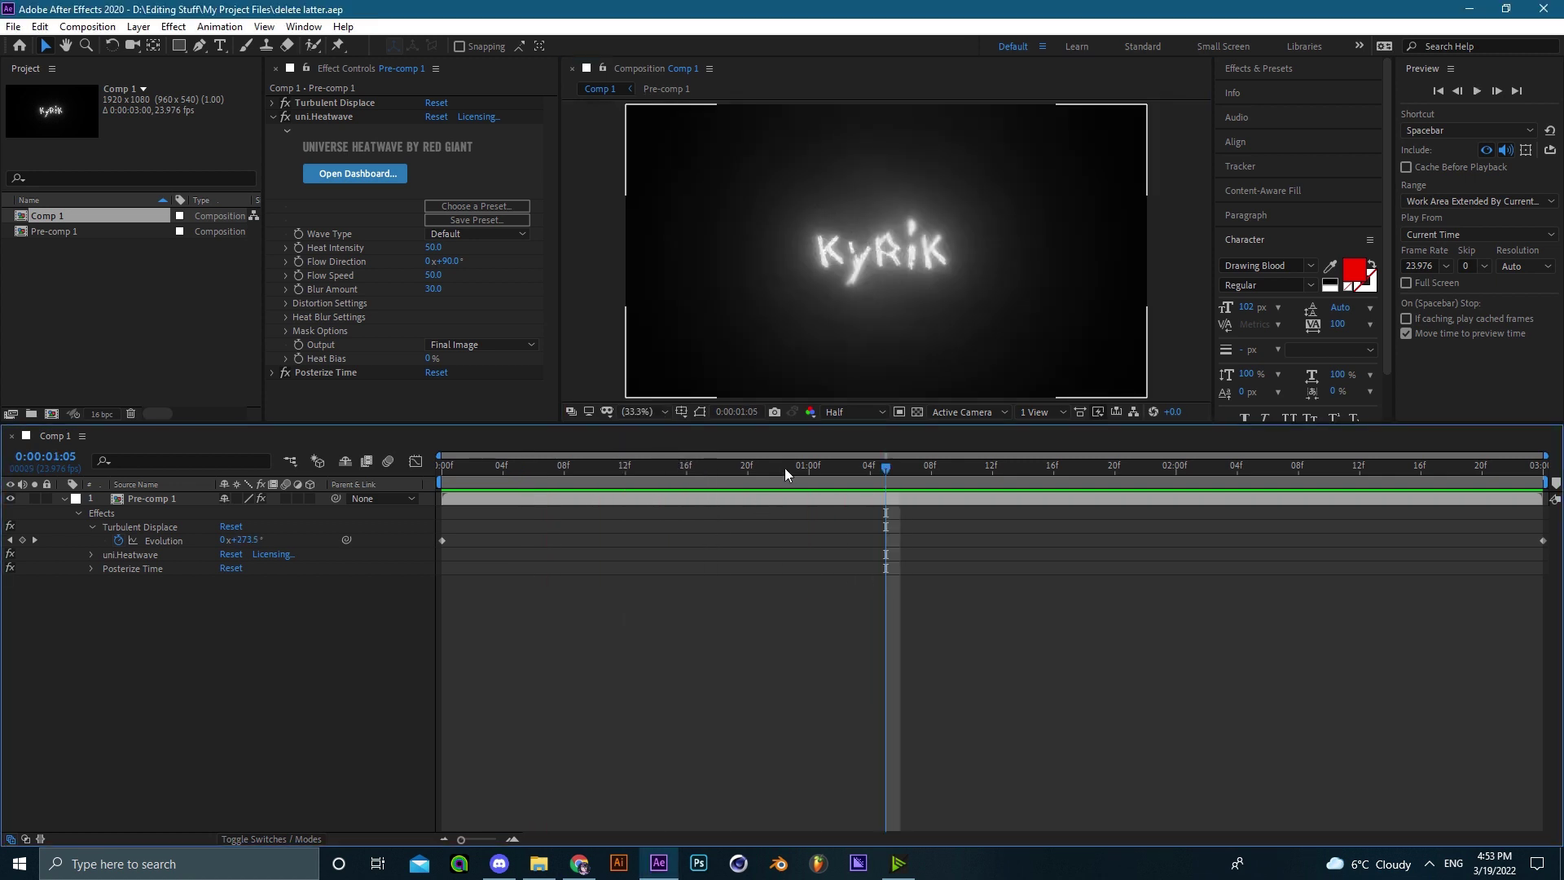
{"action": "left_click_drag", "start_coordinate": [784, 467], "coordinate": [625, 471]}
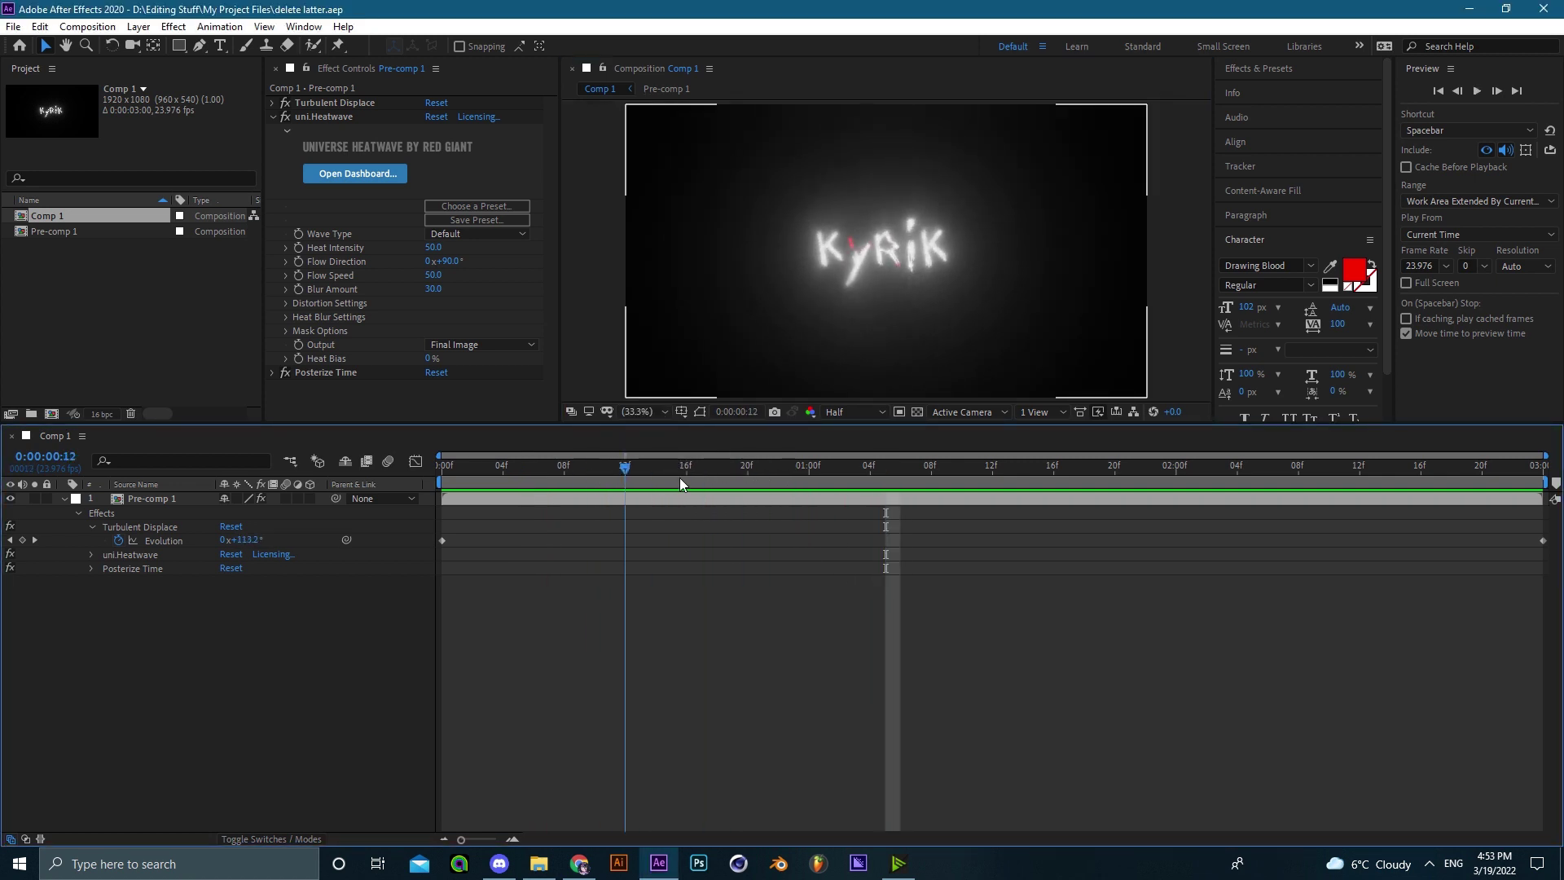
- Collapse the uni.Heatwave settings and apply the Timewarp effect to the Pre-comp 1 layer
{"action": "left_click", "coordinate": [273, 116]}
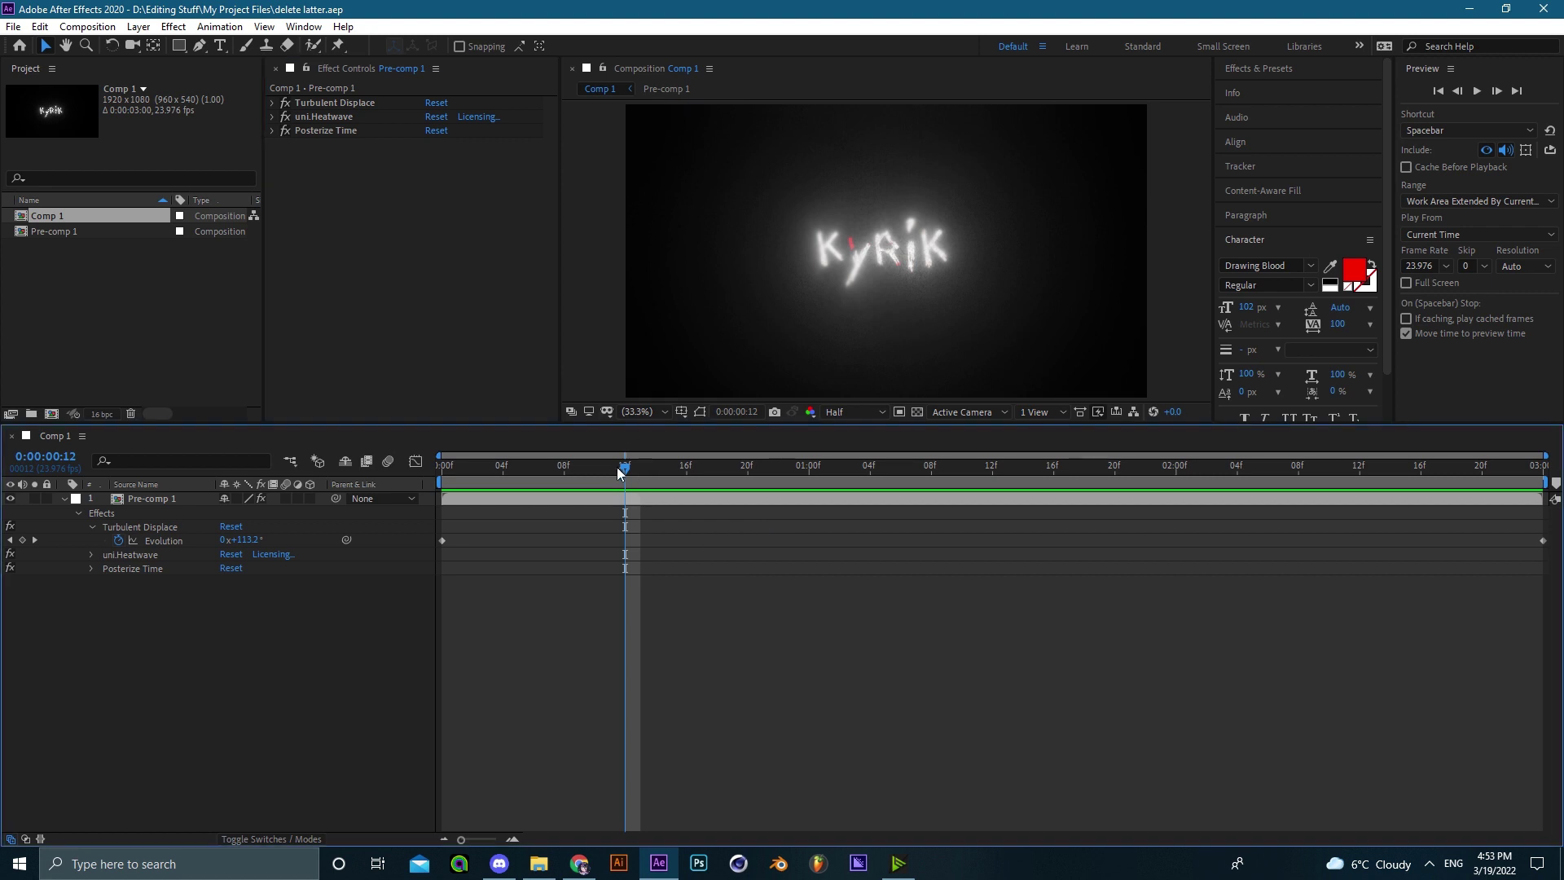
{"action": "mouse_move", "coordinate": [621, 469]}
{"action": "left_mouse_down"}
{"action": "mouse_move", "coordinate": [680, 470]}
{"action": "mouse_move", "coordinate": [611, 469]}
{"action": "left_mouse_up"}
{"action": "left_click", "coordinate": [605, 500]}
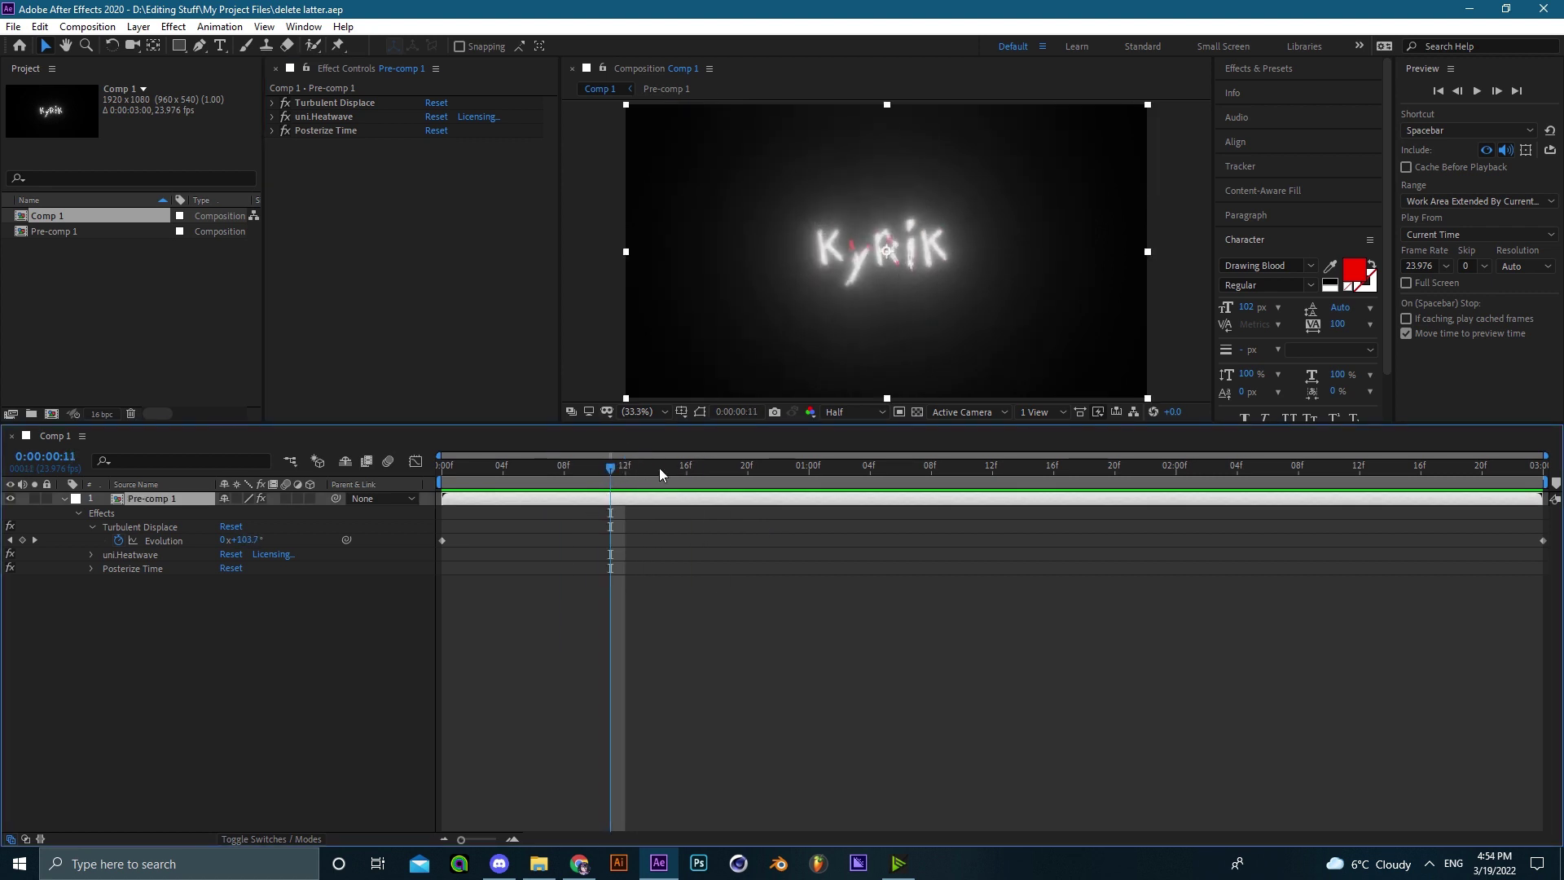
{"action": "key", "text": "ctrl+space"}
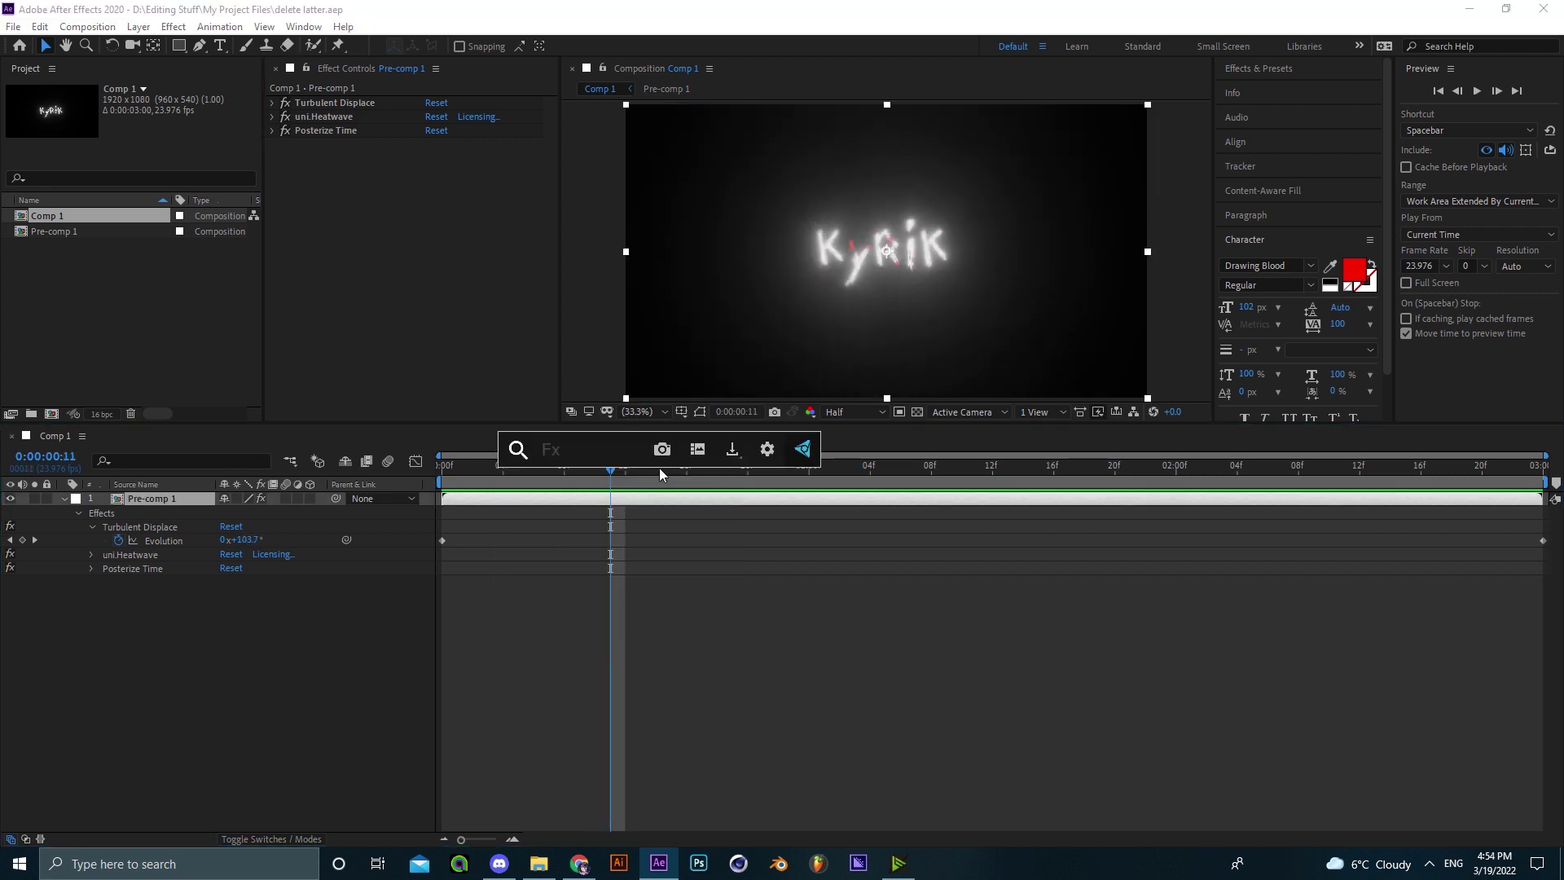
{"action": "type", "text": "timewarp"}
{"action": "key", "text": "Return"}
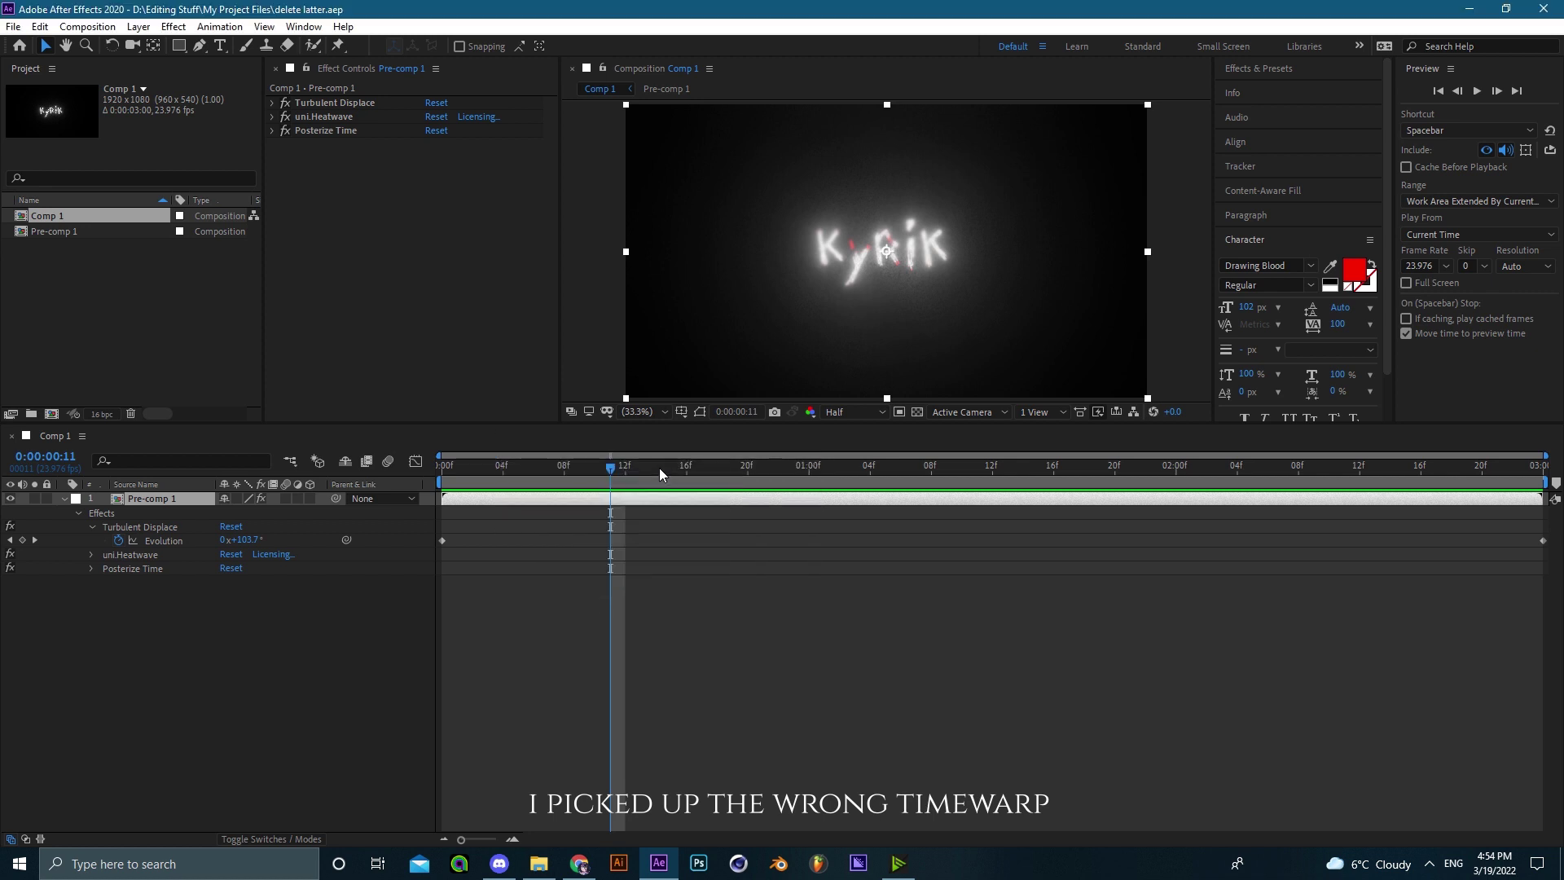
- Preview the Timewarp result, inspect the letters up close around 0:00:00:15, and delete the Timewarp effect
{"action": "key", "text": "space"}
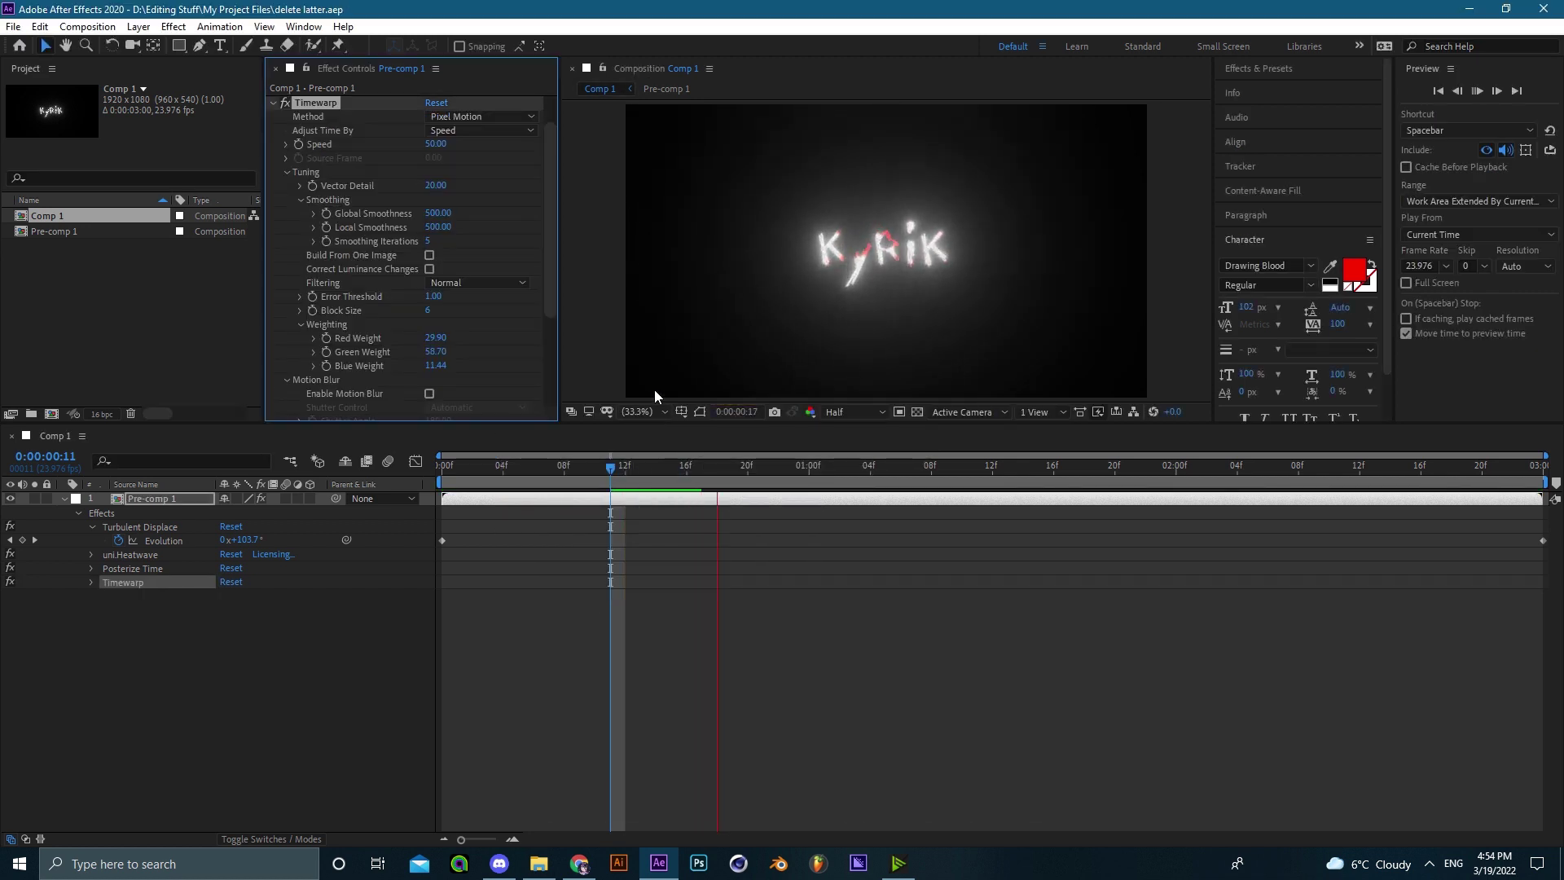
{"action": "scroll", "coordinate": [901, 277], "scroll_direction": "up", "scroll_amount": 4}
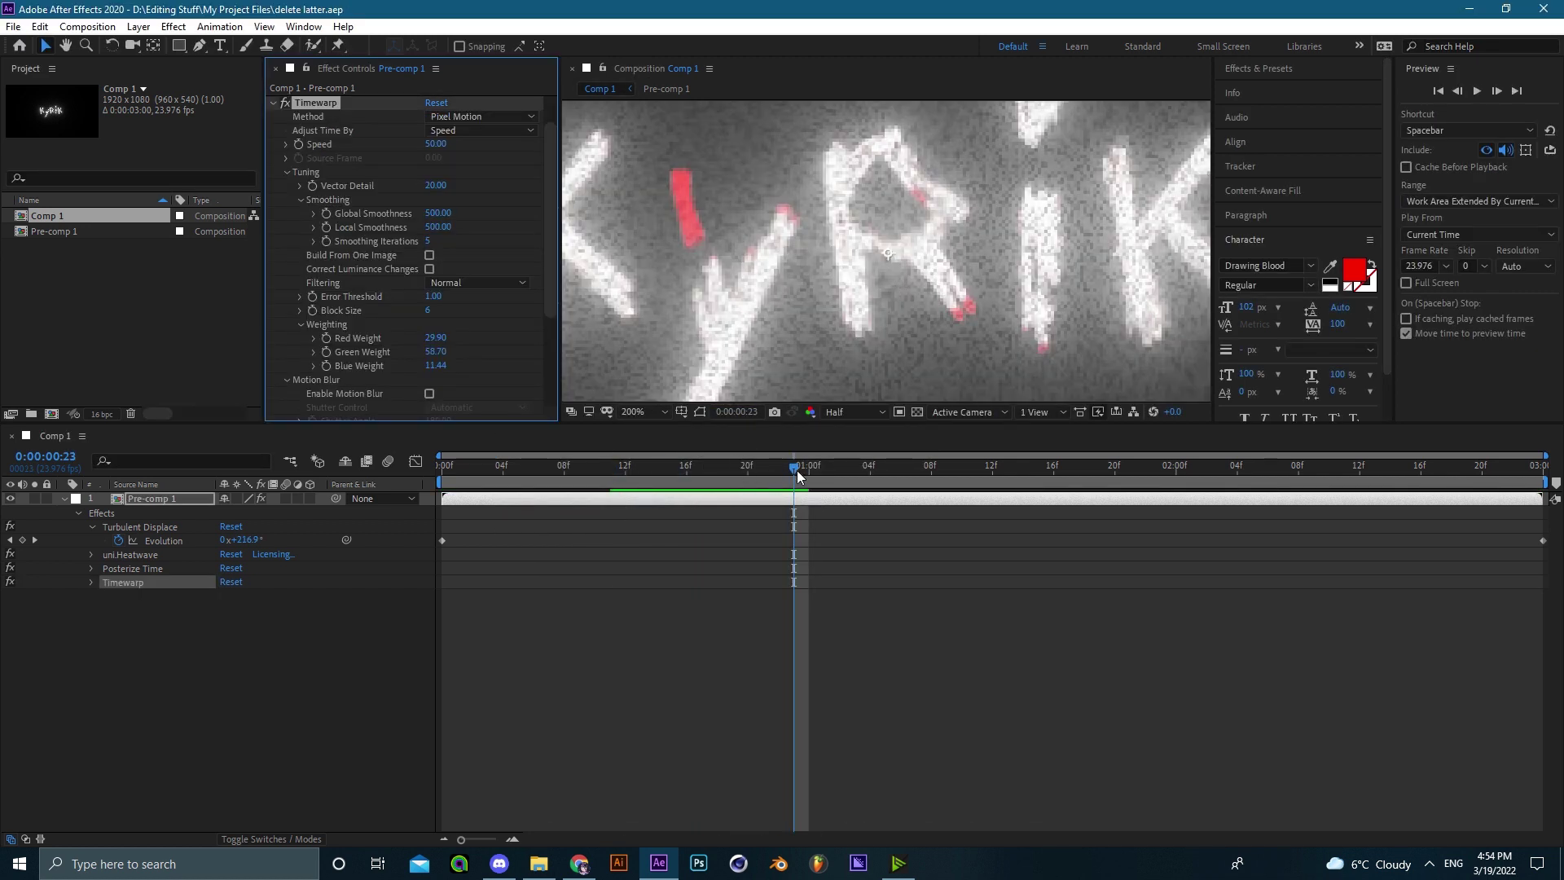
{"action": "left_click_drag", "start_coordinate": [796, 470], "coordinate": [672, 485]}
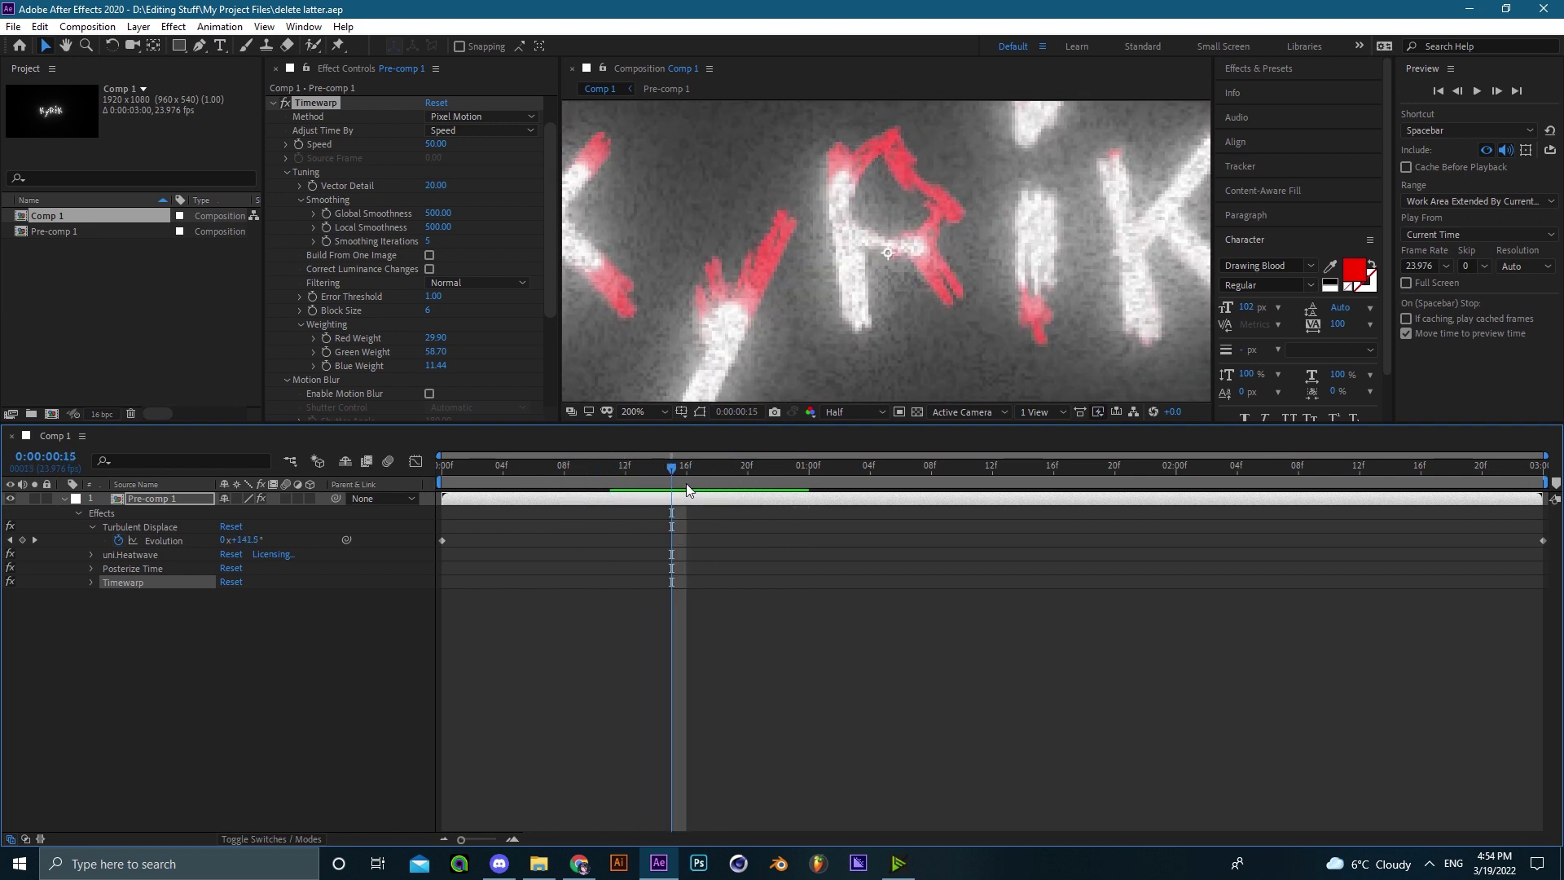
{"action": "scroll", "coordinate": [745, 311], "scroll_direction": "down", "scroll_amount": 2}
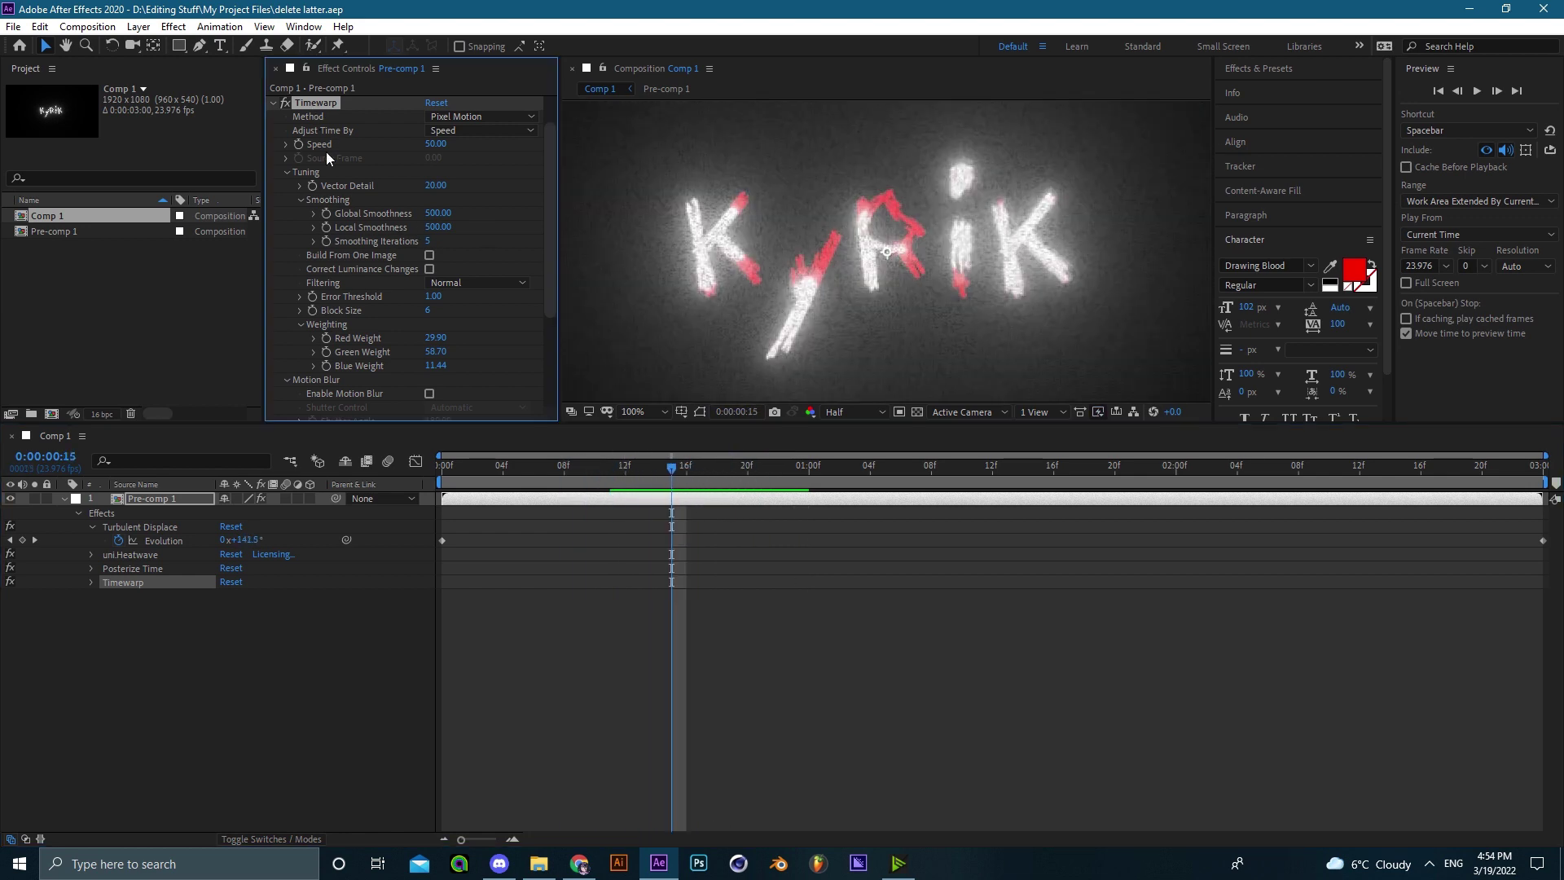
{"action": "scroll", "coordinate": [325, 151], "scroll_direction": "up", "scroll_amount": 1}
{"action": "mouse_move", "coordinate": [324, 144]}
{"action": "left_mouse_down"}
{"action": "mouse_move", "coordinate": [331, 98]}
{"action": "mouse_move", "coordinate": [358, 155]}
{"action": "mouse_move", "coordinate": [329, 146]}
{"action": "left_mouse_up"}
{"action": "key", "text": "space"}
{"action": "key", "text": "Delete"}
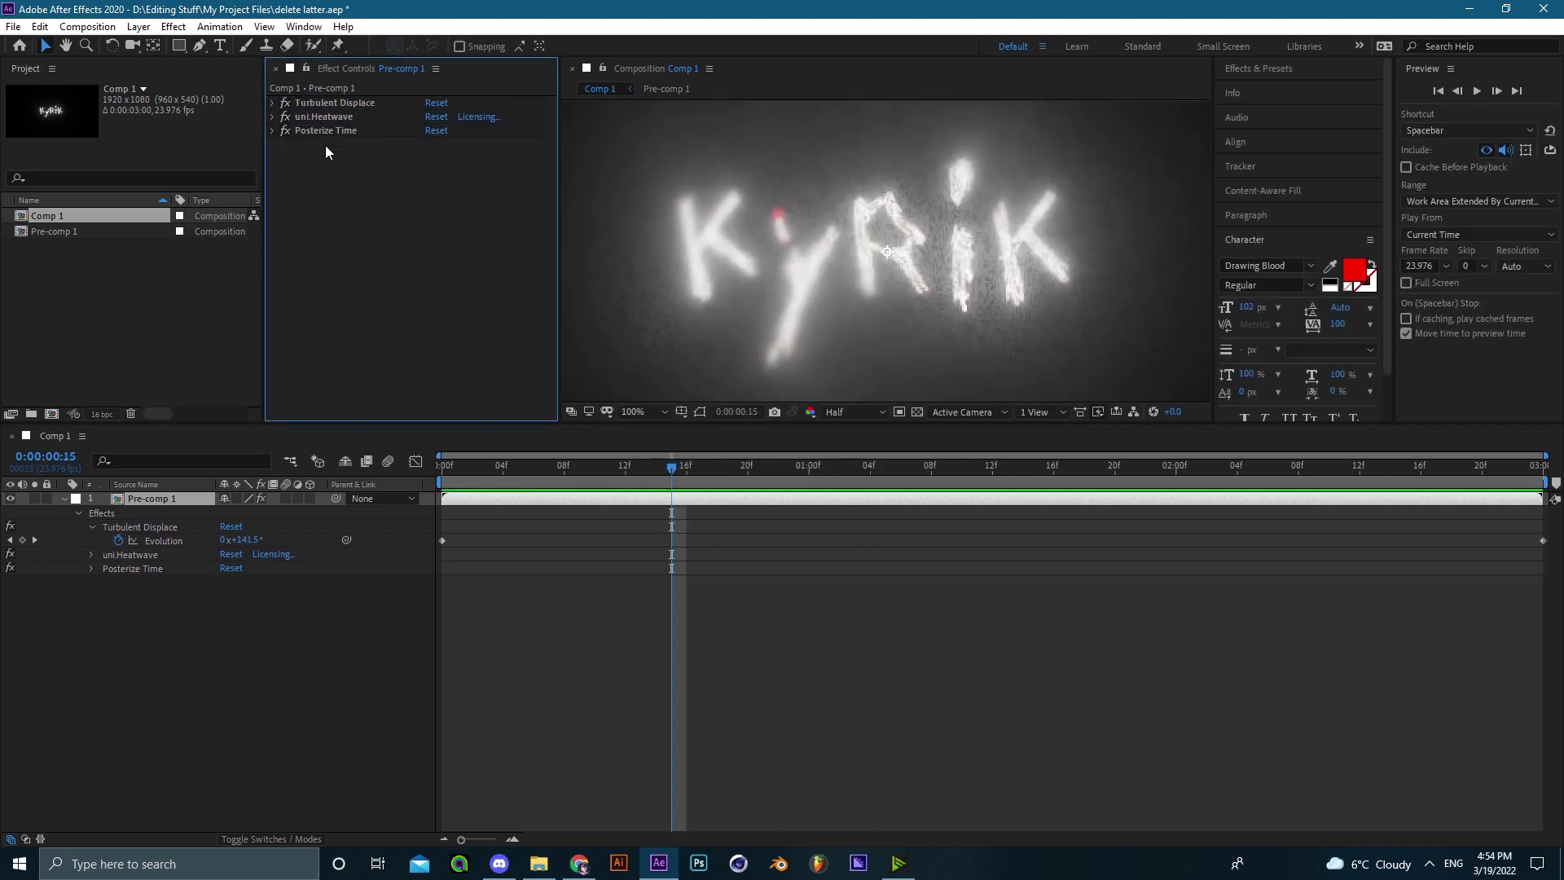
- Apply the S_TimeWarpRGB effect to the Pre-comp 1 layer
{"action": "key", "text": "ctrl+space"}
{"action": "type", "text": "timewa"}
{"action": "key", "text": "Down"}
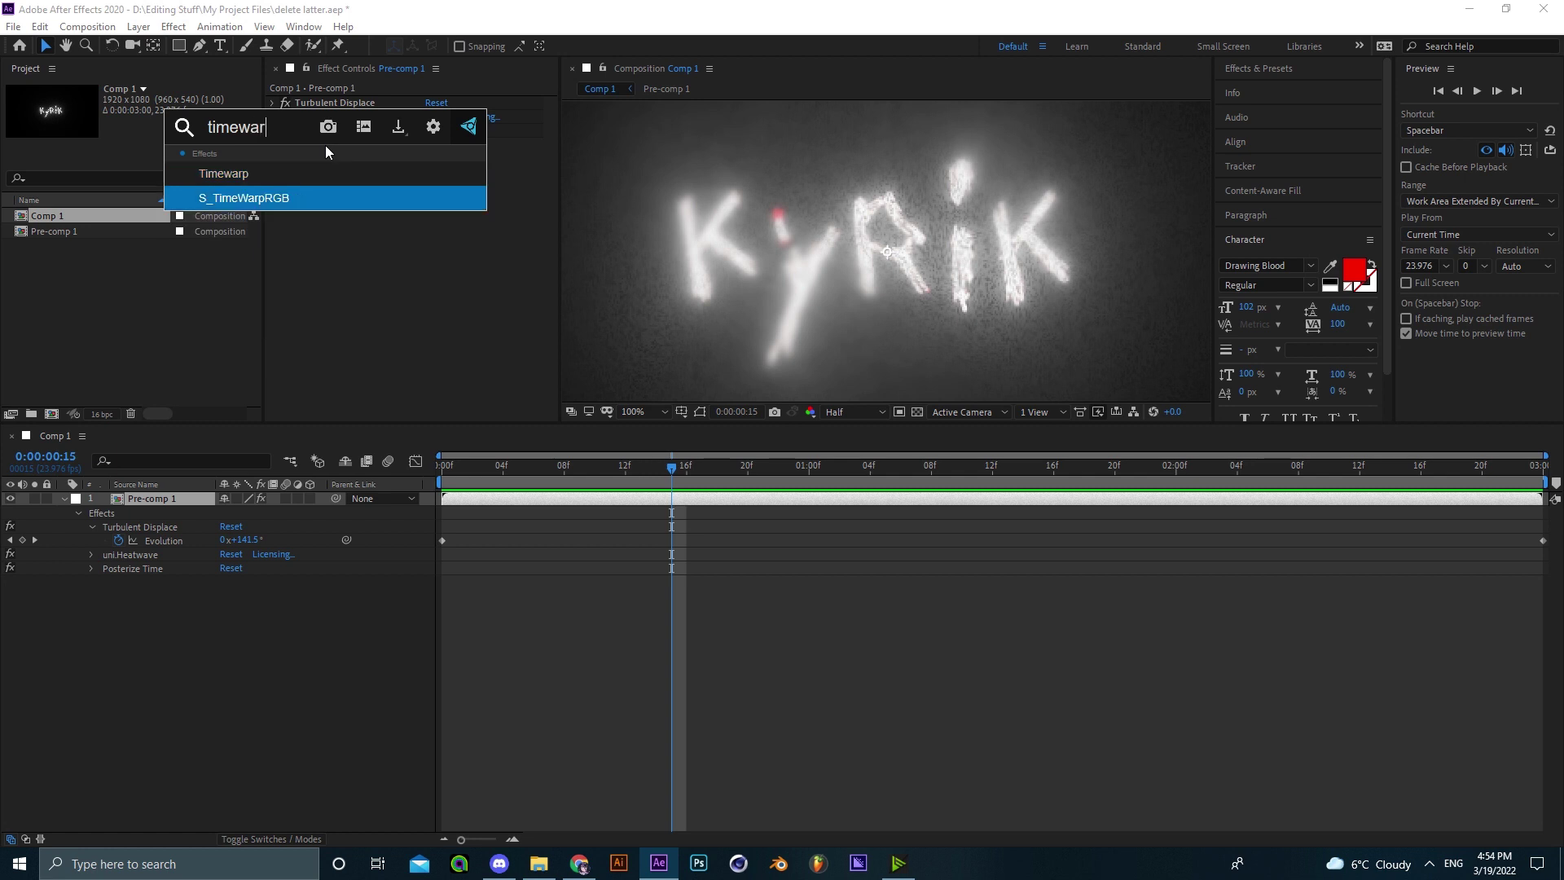
{"action": "key", "text": "Escape"}
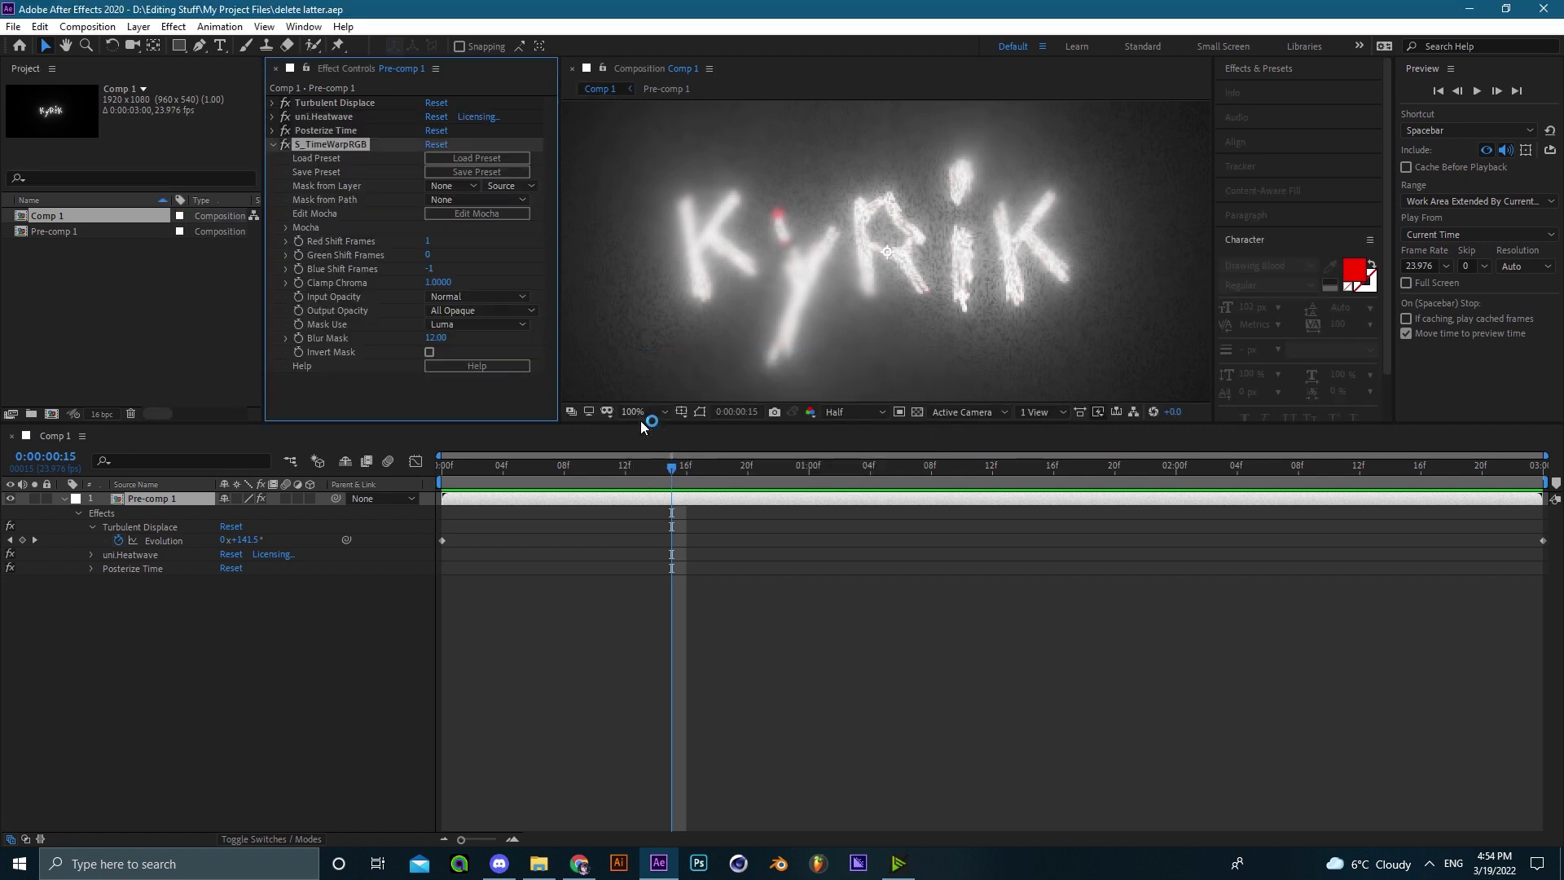
- Preview the S_TimeWarpRGB effect from the first frame in a fitted view, with Cache Before Playback on, and switch that option off again
{"action": "left_click", "coordinate": [643, 411]}
{"action": "left_click", "coordinate": [657, 461]}
{"action": "left_click_drag", "start_coordinate": [671, 467], "coordinate": [323, 470]}
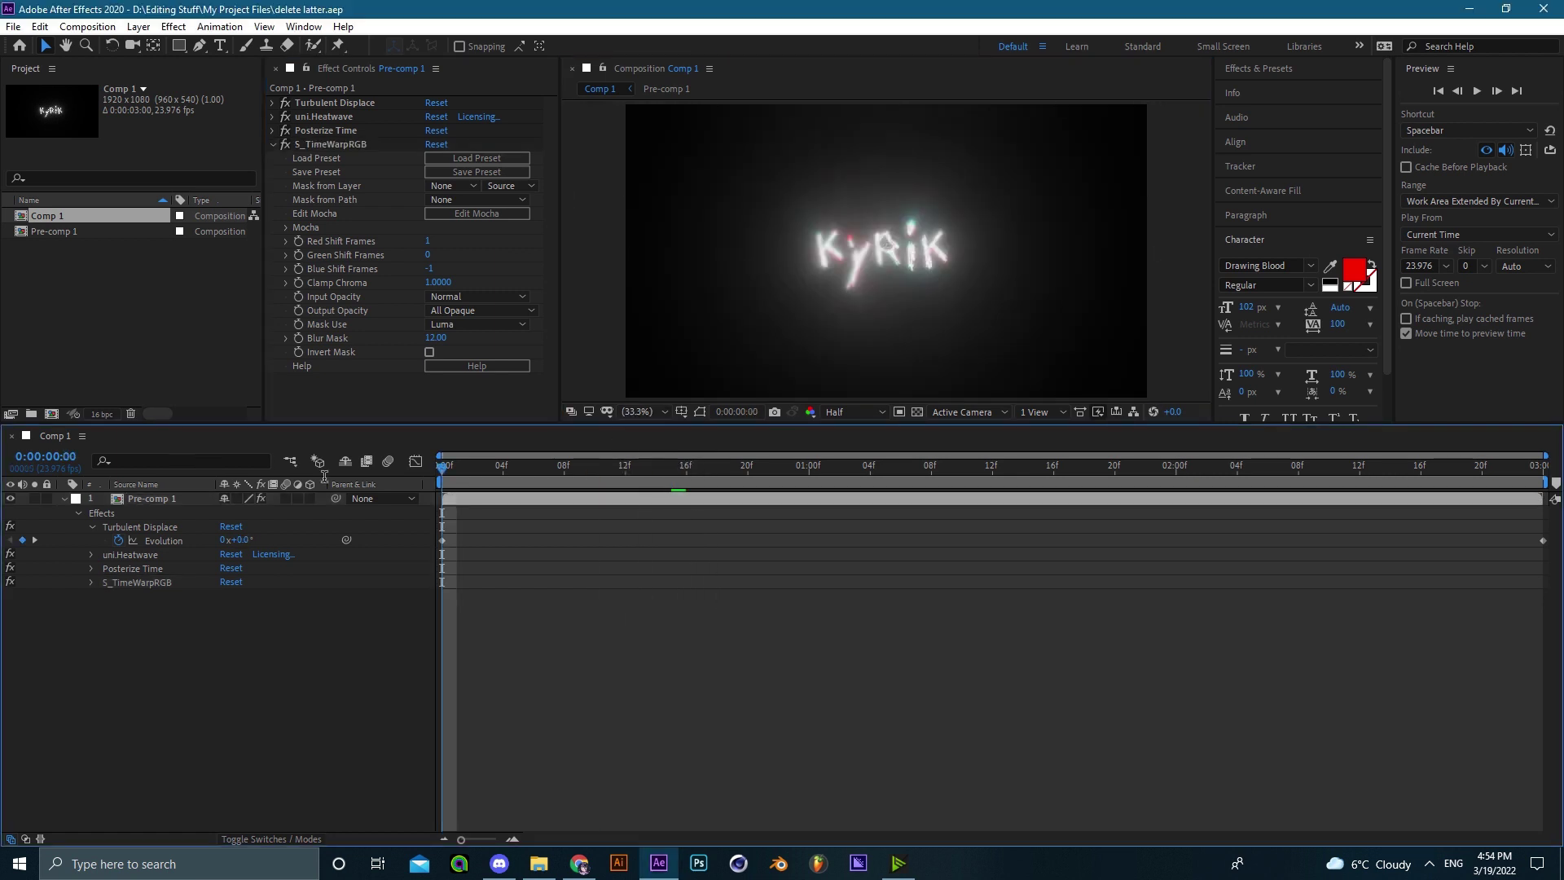
{"action": "left_click", "coordinate": [1417, 169]}
{"action": "key", "text": "space"}
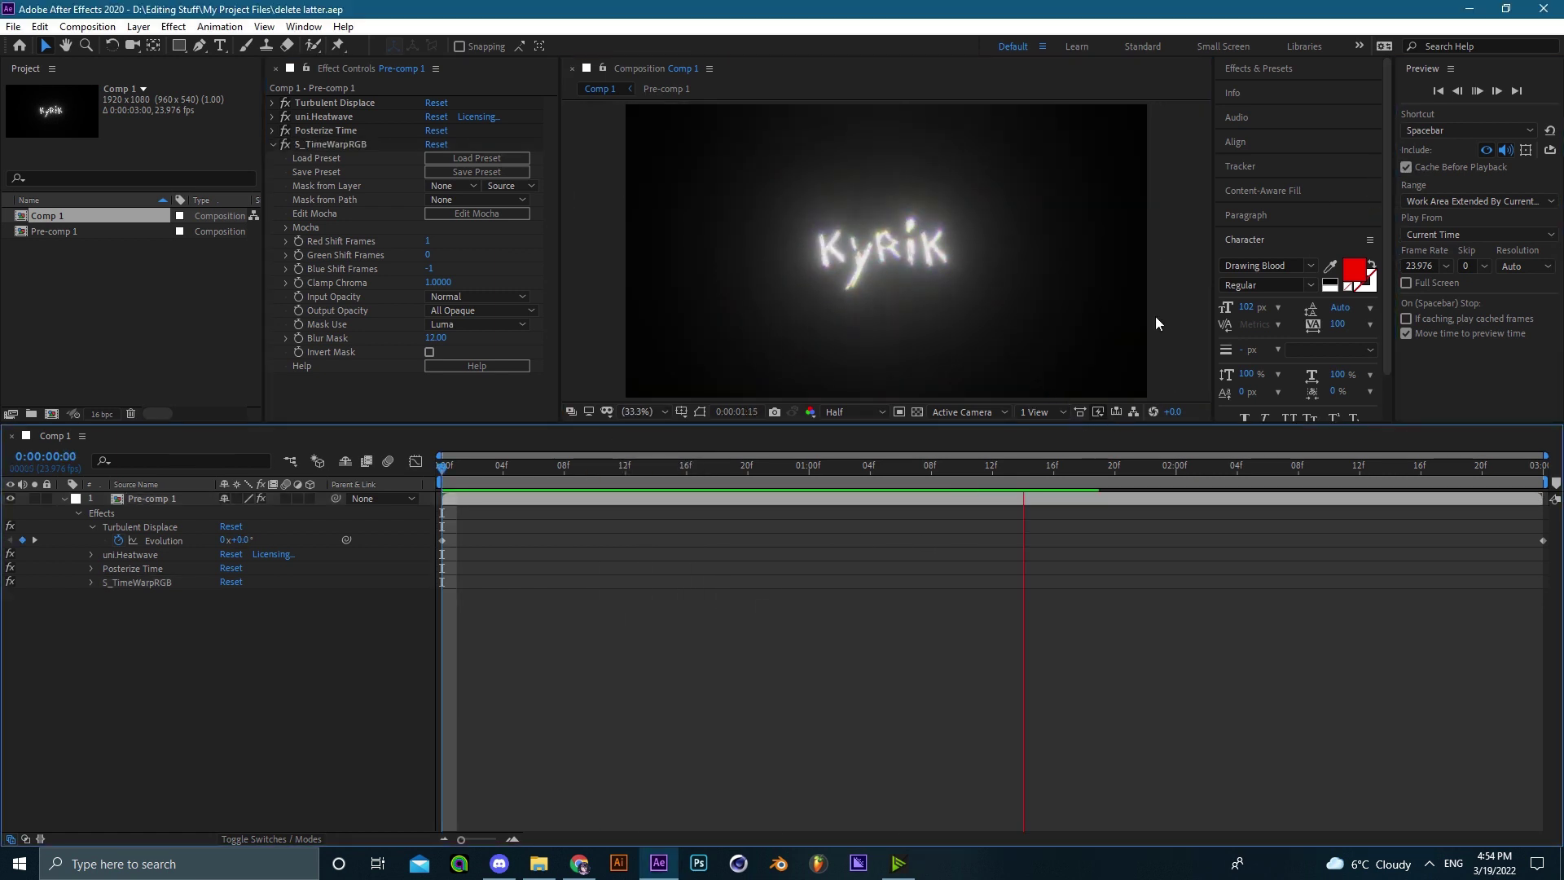
{"action": "left_click", "coordinate": [1406, 167]}
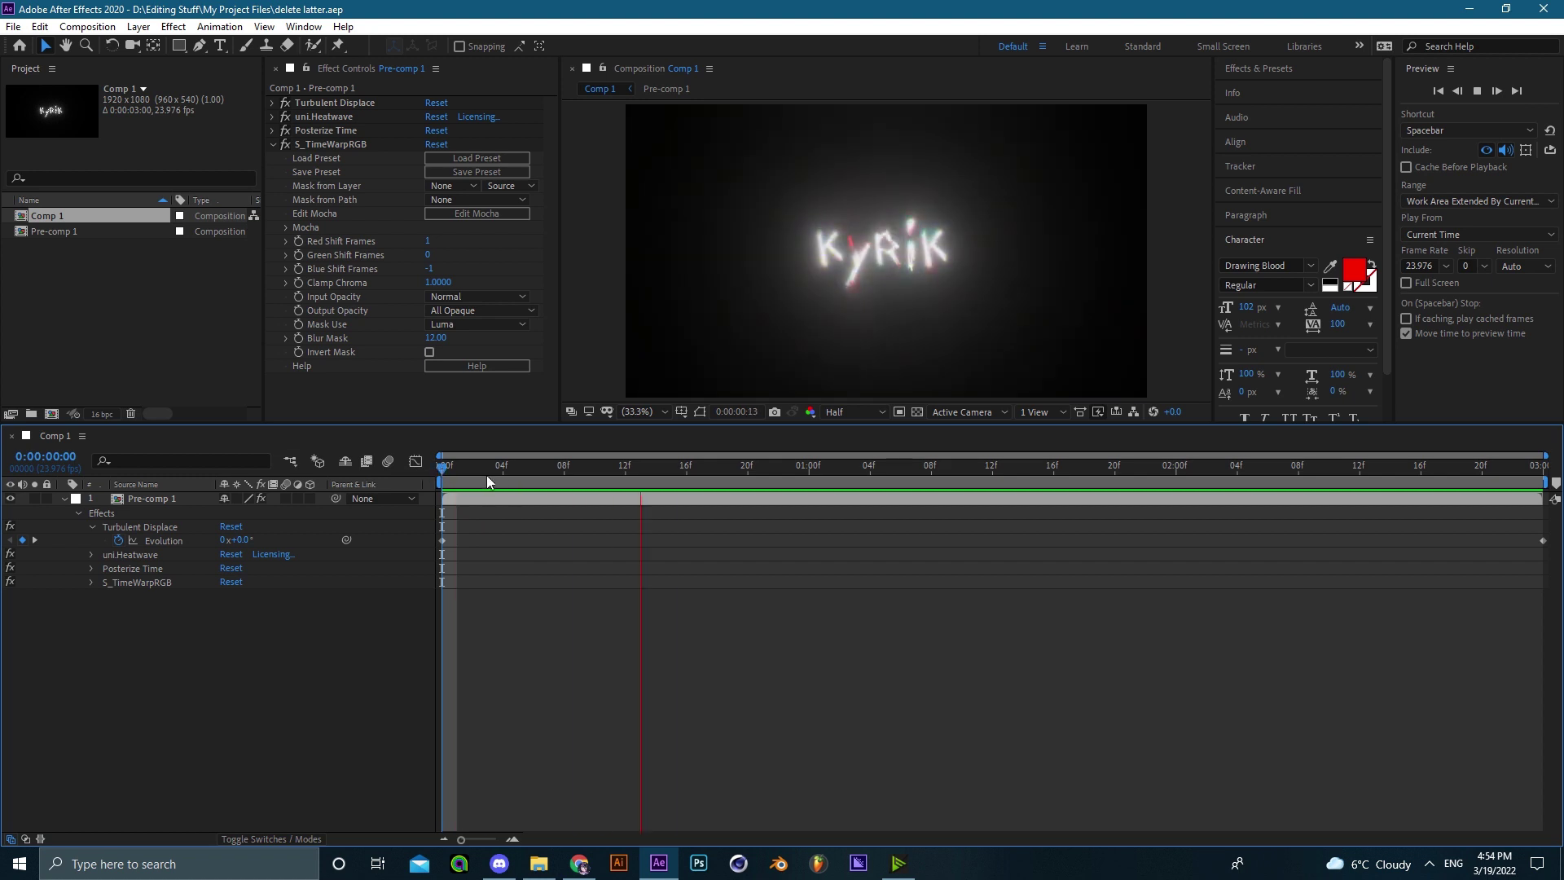
- Inspect the shifted colors on the letters up close at 0:00:00:17 and 0:00:00:06, and replay the animation from the start
{"action": "scroll", "coordinate": [725, 342], "scroll_direction": "up", "scroll_amount": 2}
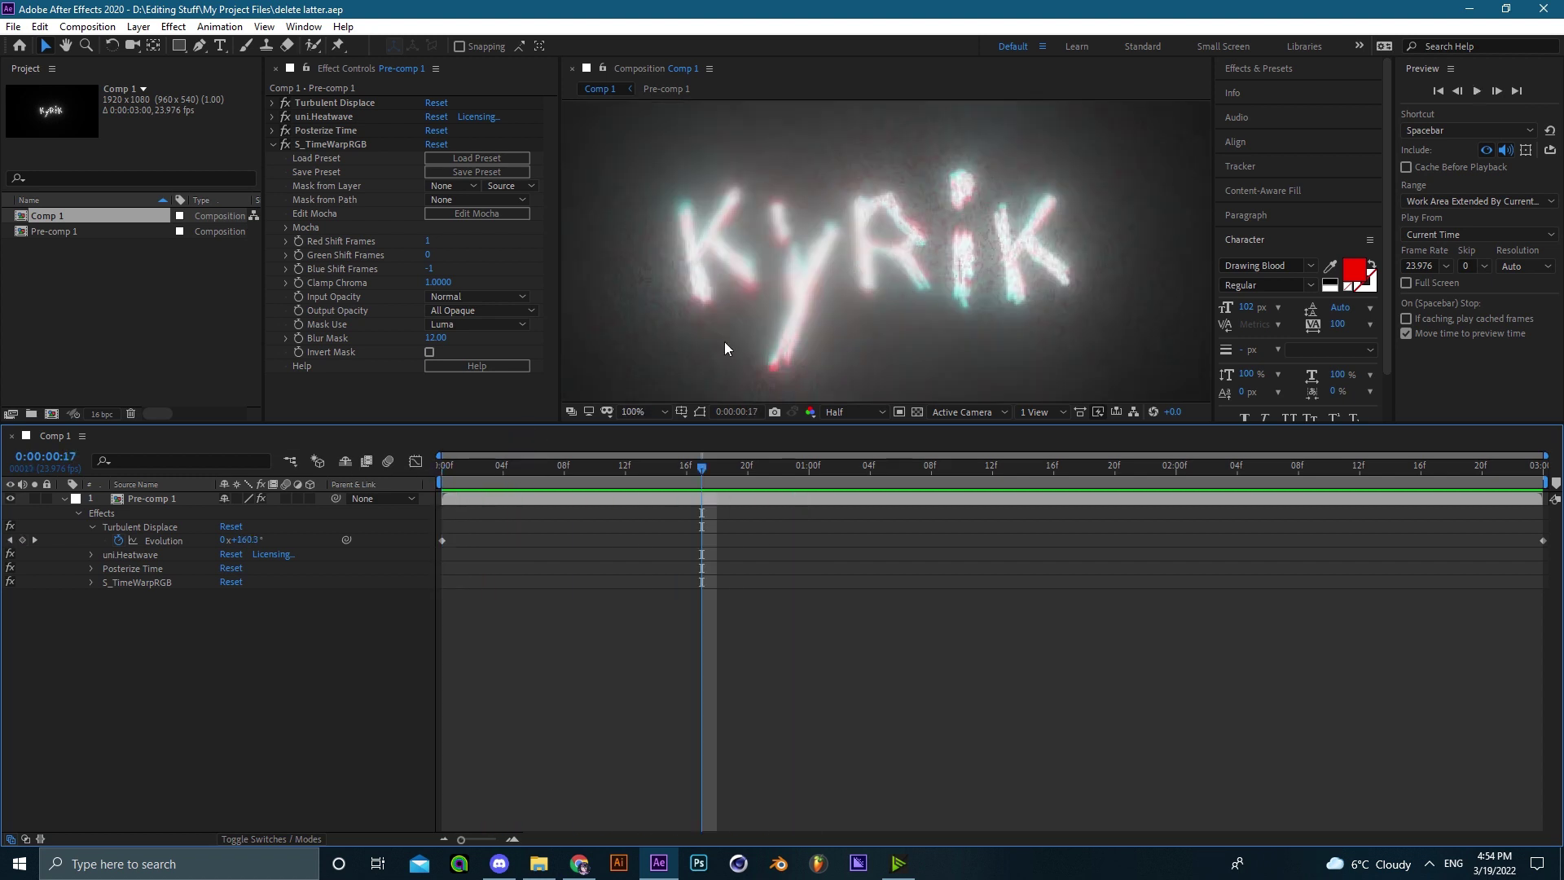
{"action": "left_click_drag", "start_coordinate": [574, 470], "coordinate": [536, 476]}
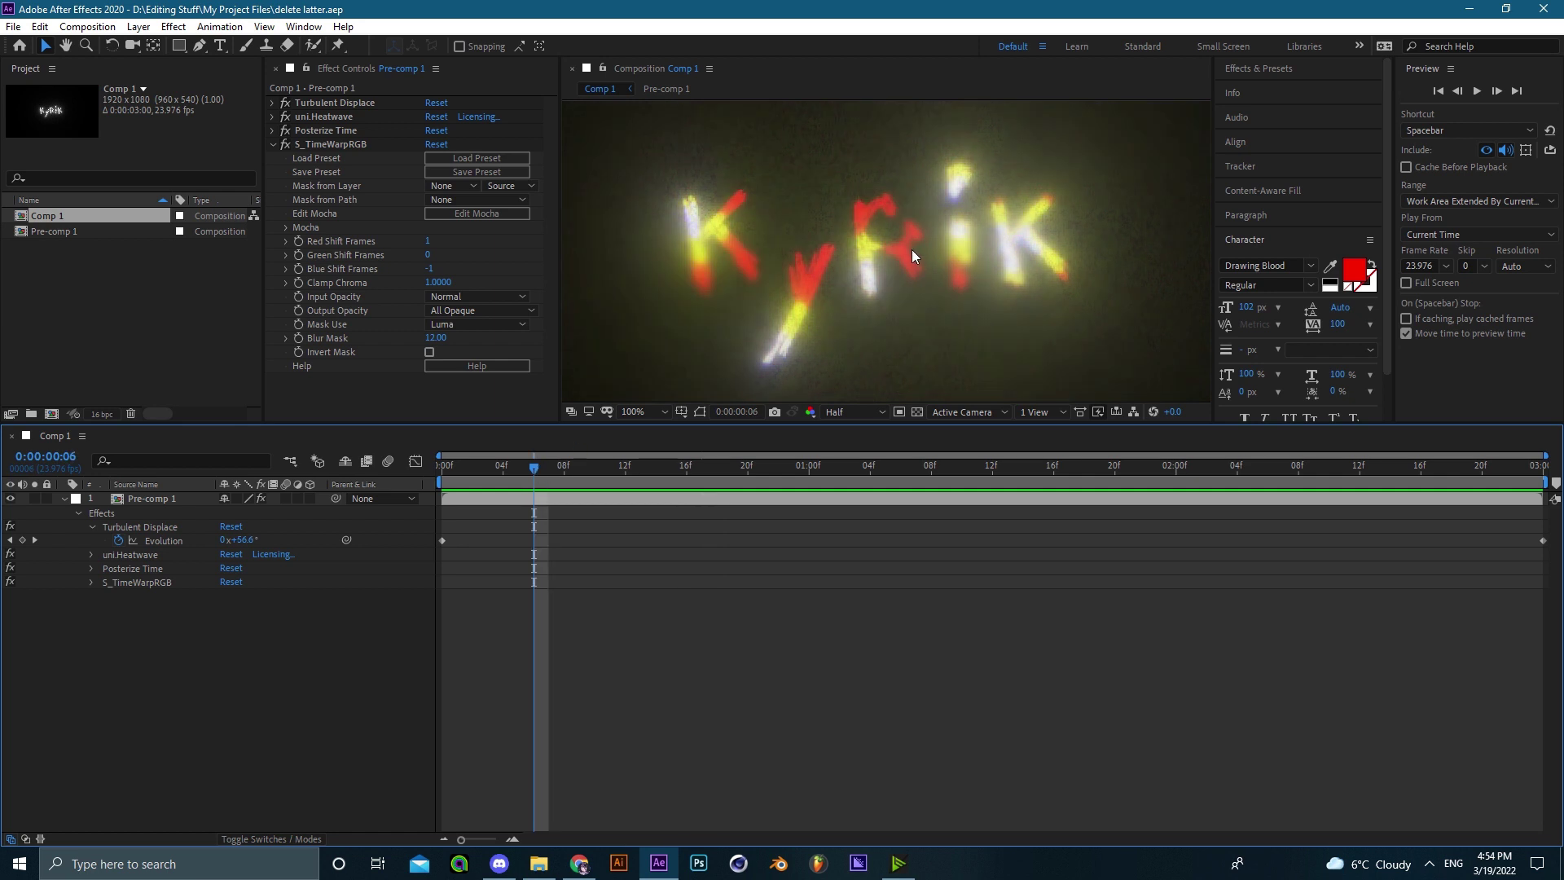
{"action": "scroll", "coordinate": [850, 243], "scroll_direction": "down", "scroll_amount": 2}
{"action": "scroll", "coordinate": [859, 253], "scroll_direction": "up", "scroll_amount": 1}
{"action": "scroll", "coordinate": [865, 262], "scroll_direction": "down", "scroll_amount": 1}
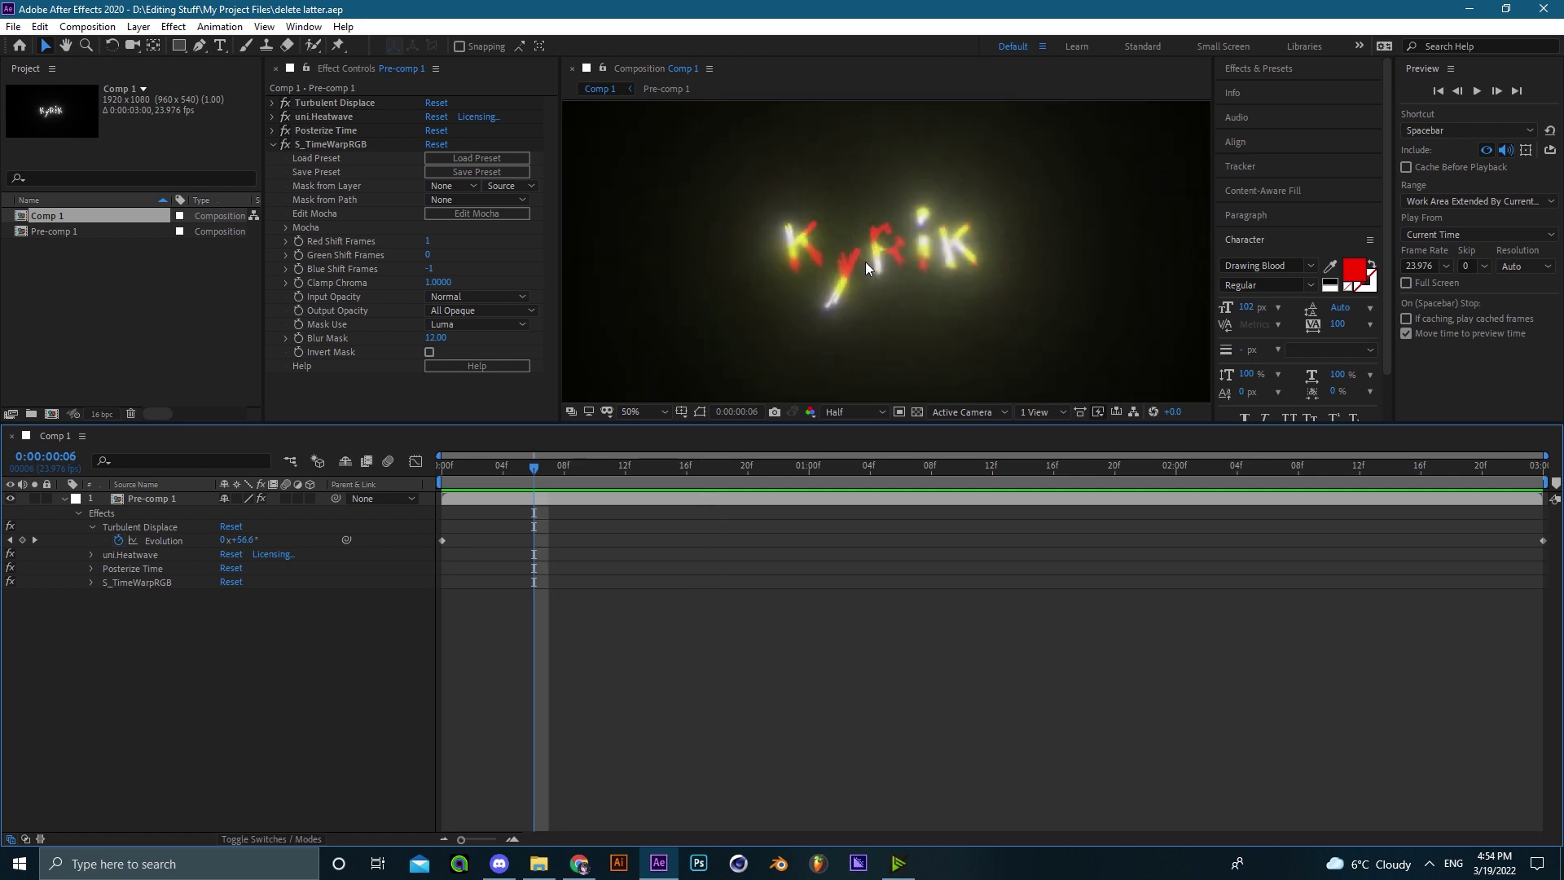
{"action": "key", "text": "Home"}
{"action": "key", "text": "space"}
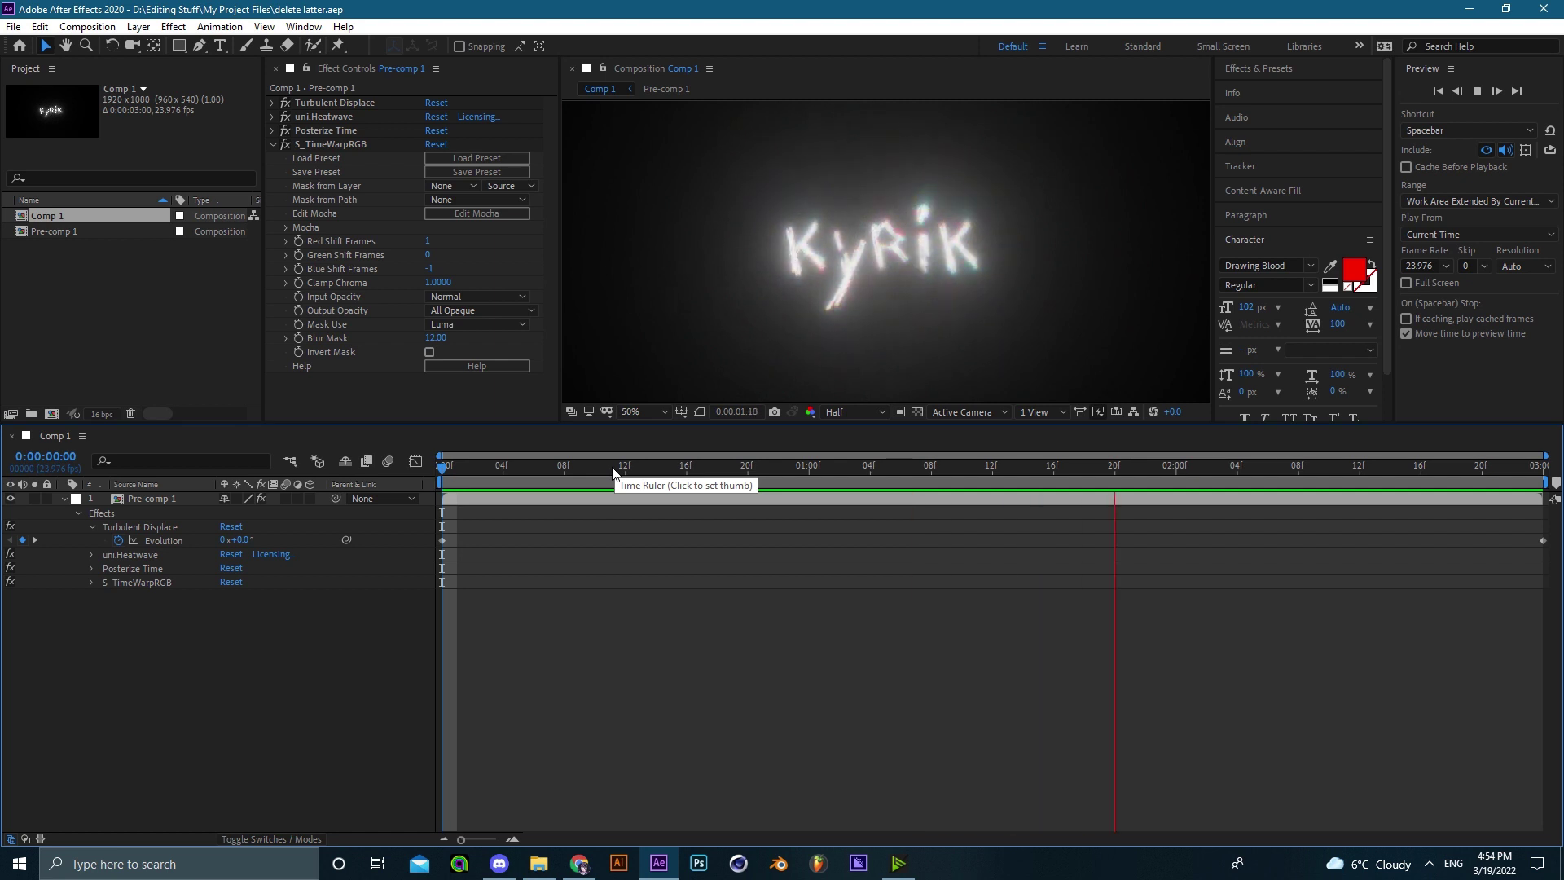
- Replay the animation from the first frame in a smaller 25% view, stop it, and move to 0:00:01:03
{"action": "scroll", "coordinate": [790, 246], "scroll_direction": "down", "scroll_amount": 2}
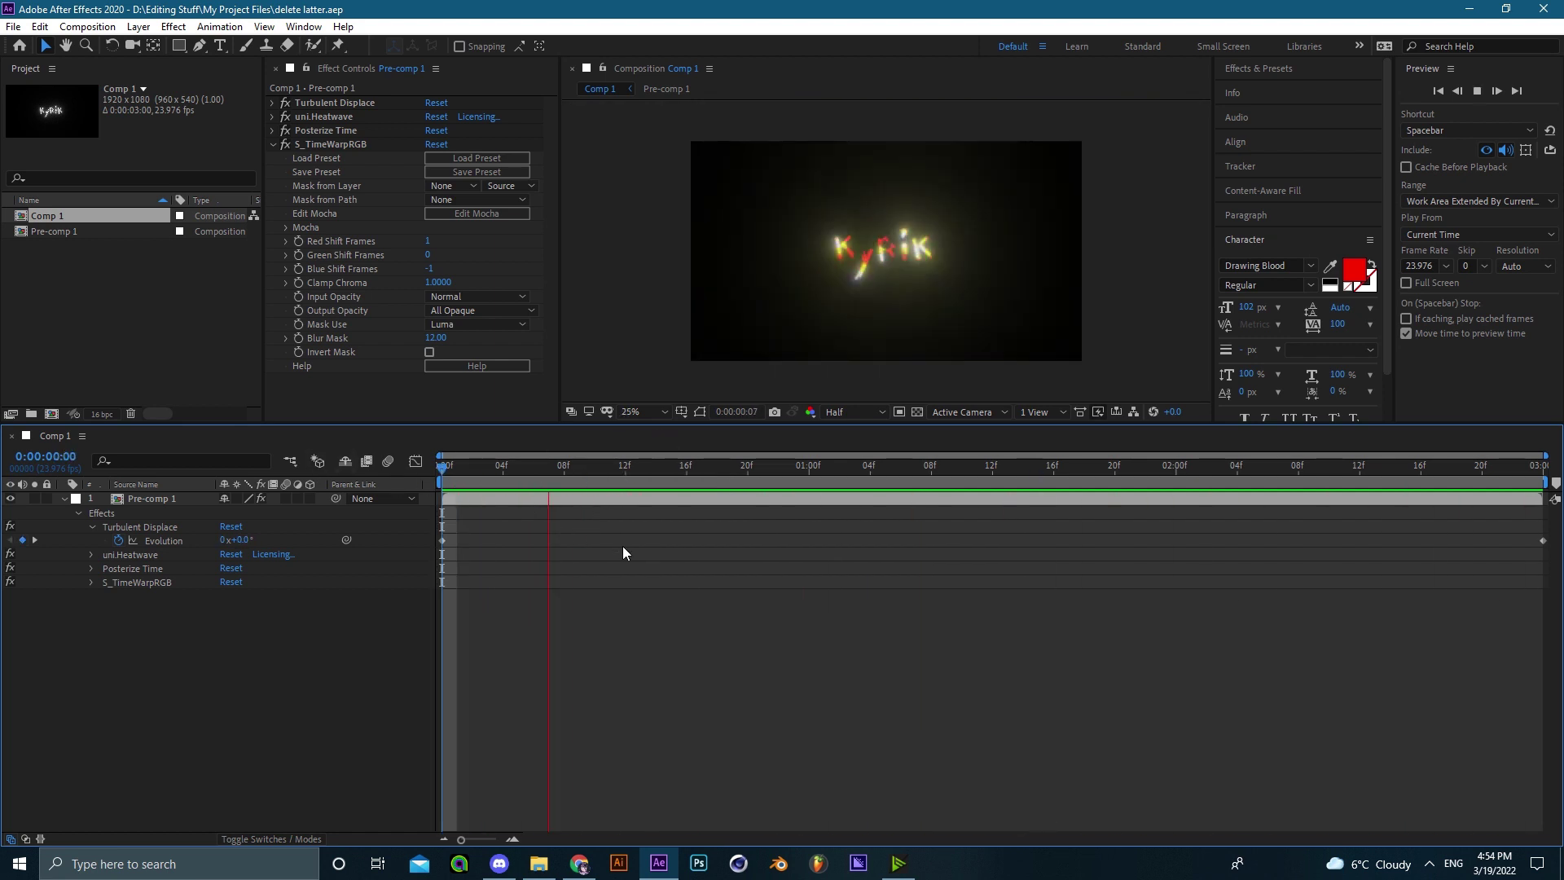
{"action": "left_click_drag", "start_coordinate": [548, 488], "coordinate": [391, 485]}
{"action": "key", "text": "space"}
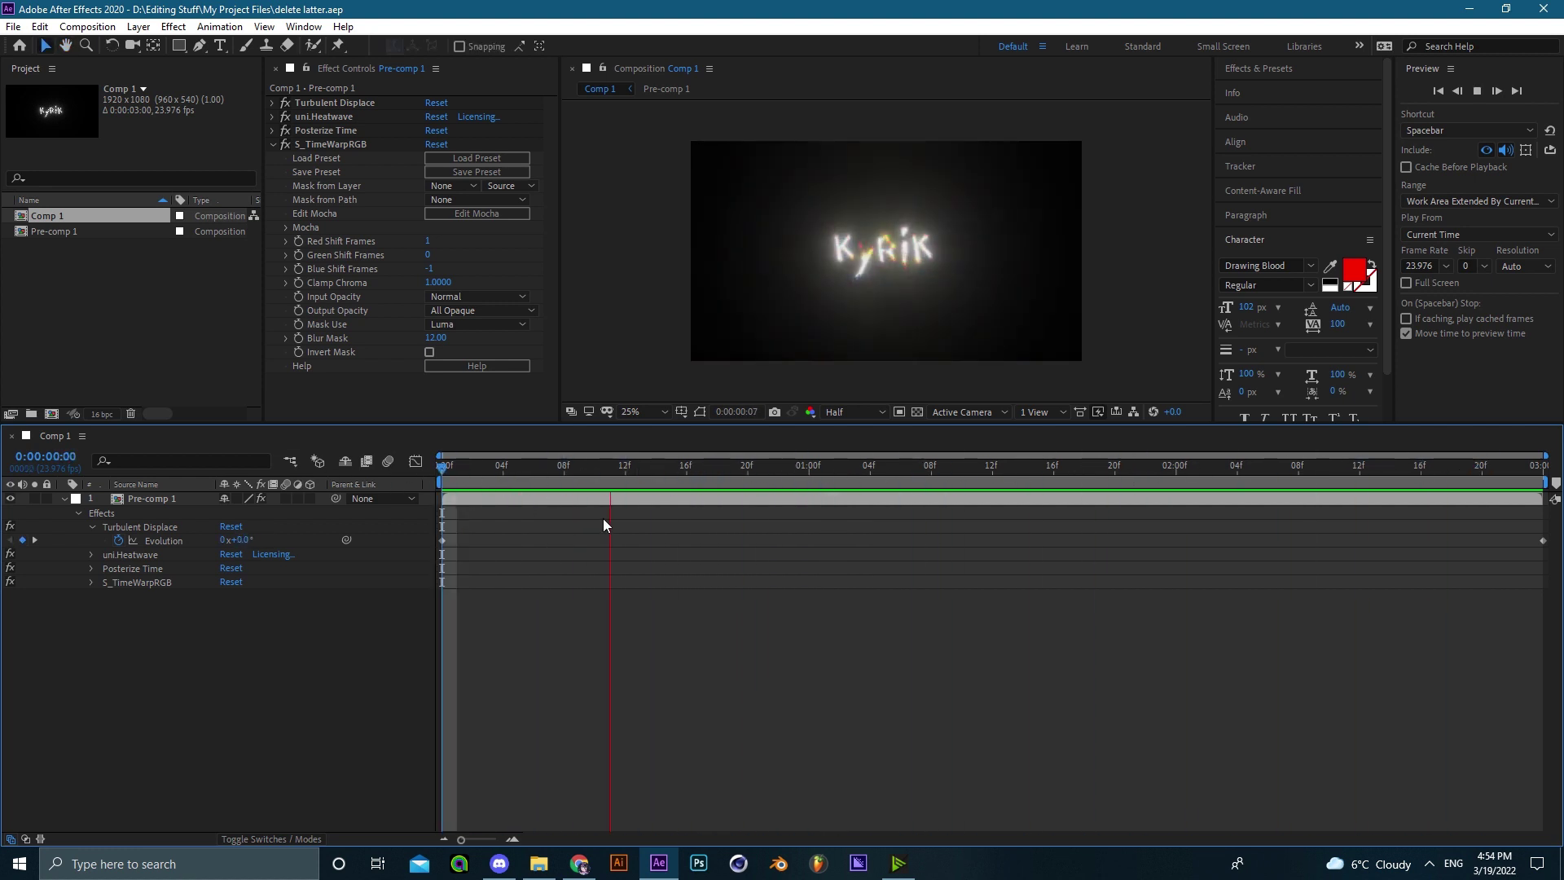
{"action": "key", "text": "space"}
{"action": "left_click_drag", "start_coordinate": [914, 465], "coordinate": [854, 464]}
- Collapse the S_TimeWarpRGB settings and select all four effects from Turbulent Displace to S_TimeWarpRGB on Pre-comp 1
{"action": "left_click", "coordinate": [273, 144]}
{"action": "left_click", "coordinate": [316, 145]}
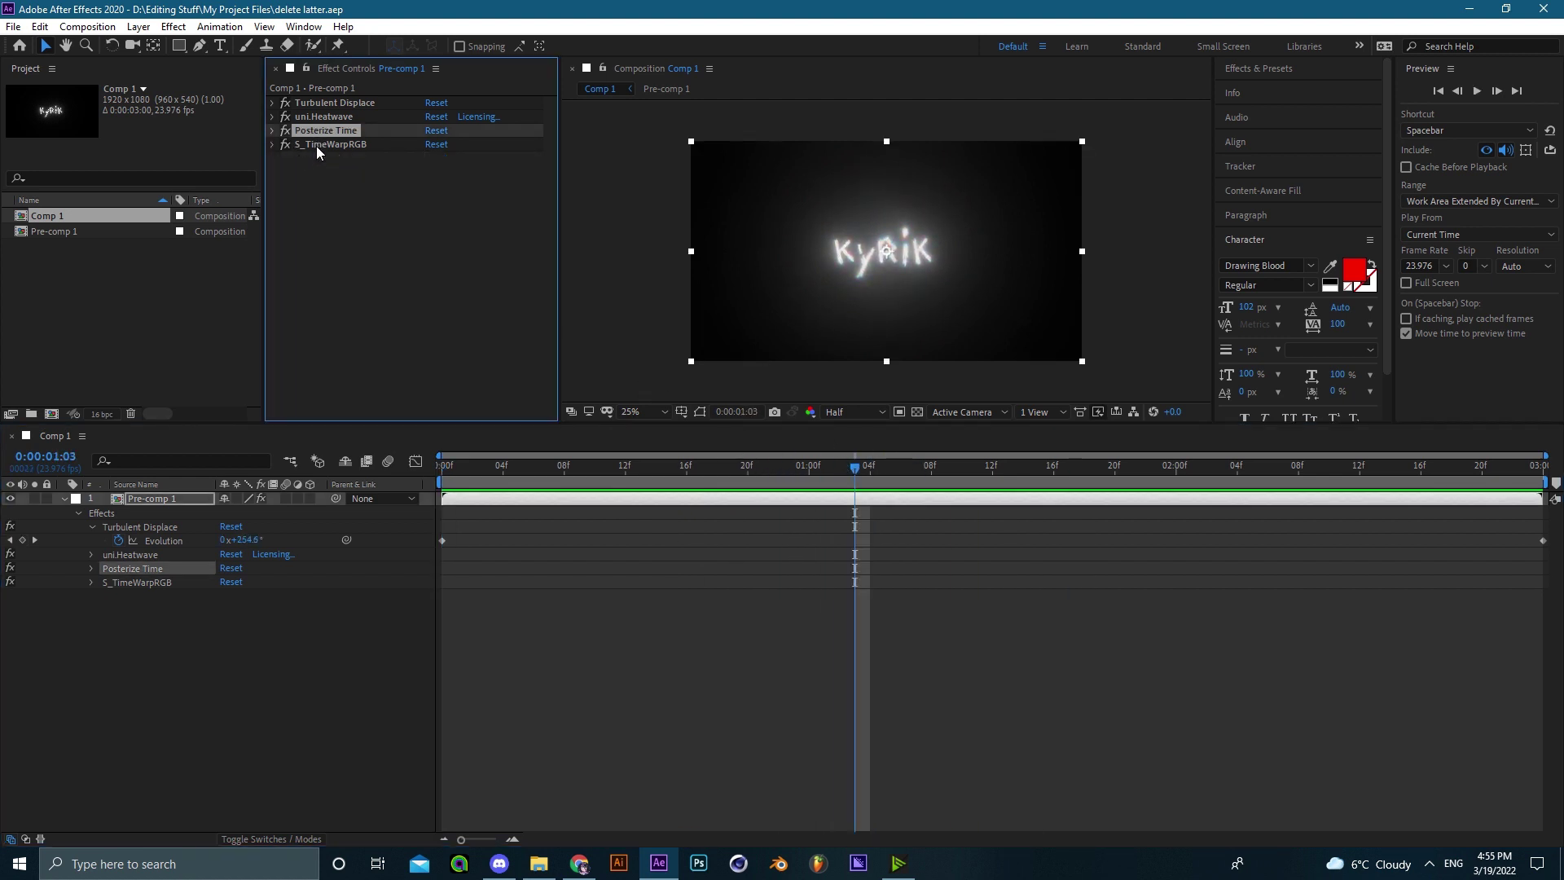
{"action": "left_click", "coordinate": [321, 105], "text": "shift"}
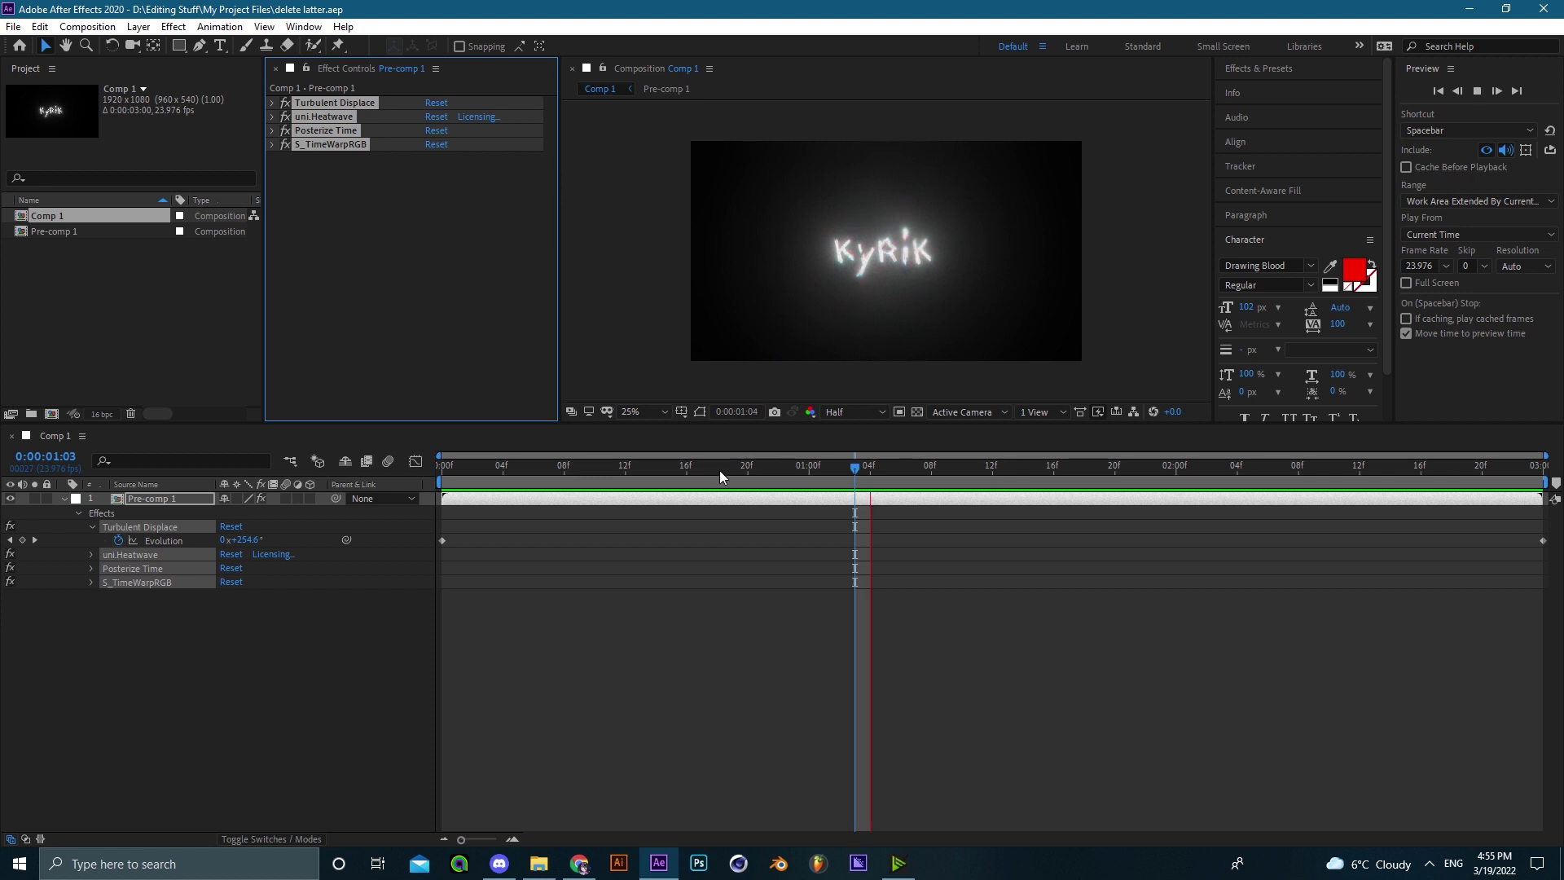
- Scrub the animation back to 0:00:00:14 to check the text, and clear the effect selection
{"action": "left_click", "coordinate": [748, 466]}
{"action": "left_click_drag", "start_coordinate": [771, 491], "coordinate": [655, 489]}
{"action": "key", "text": "ctrl+shift+a"}
- Highlight the effect stack from S_TimeWarpRGB up to Turbulent Displace, deselect it, and scrub the animation to 0:00:00:23
{"action": "left_click", "coordinate": [325, 144]}
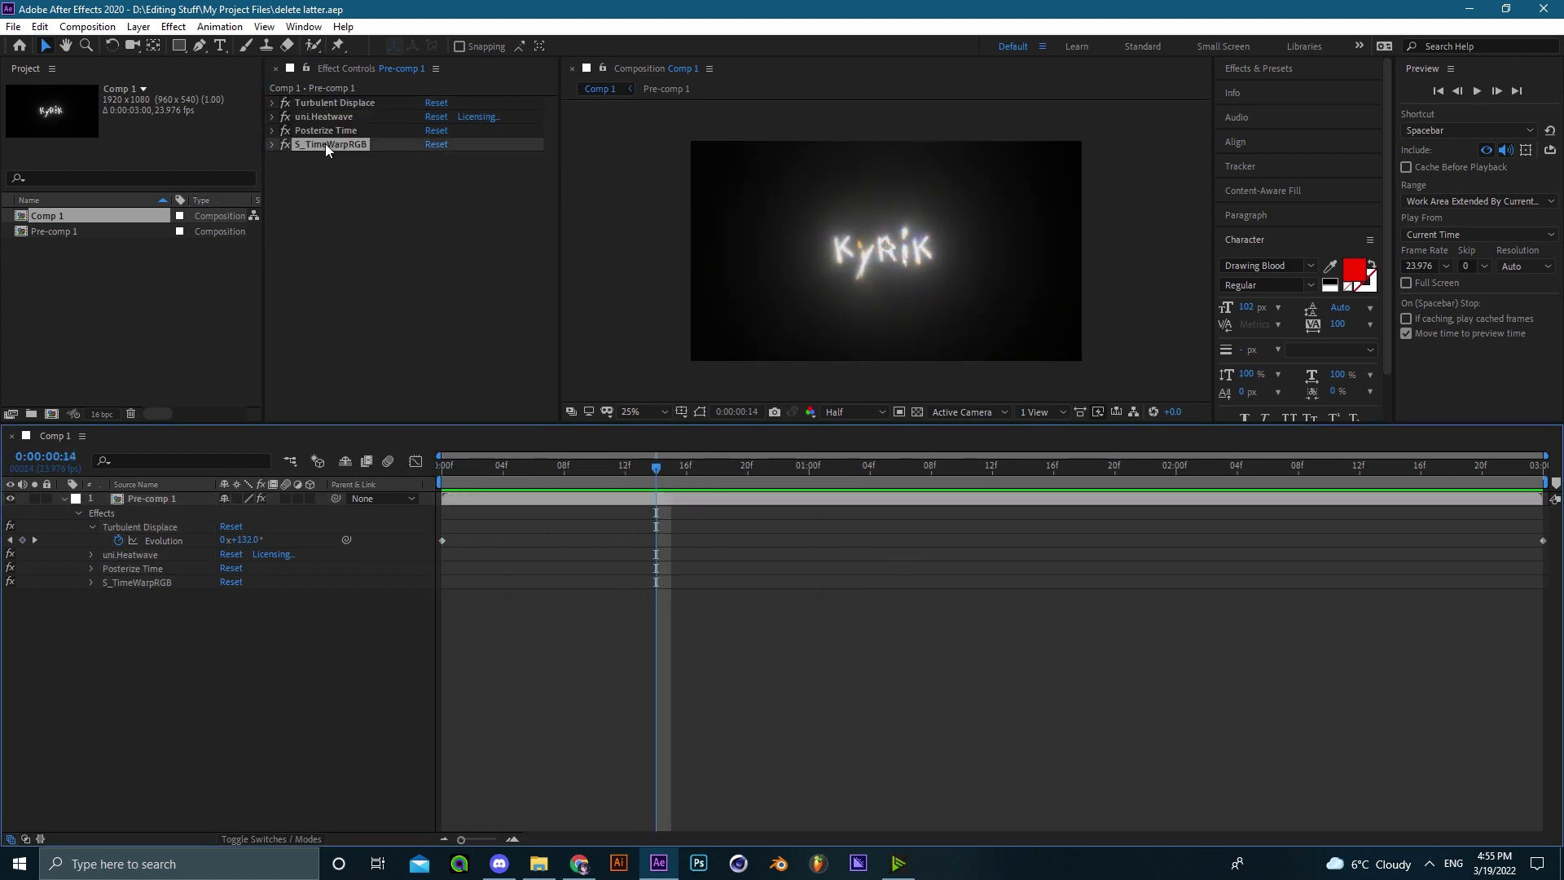
{"action": "left_click", "coordinate": [324, 101], "text": "shift"}
{"action": "left_click", "coordinate": [692, 520]}
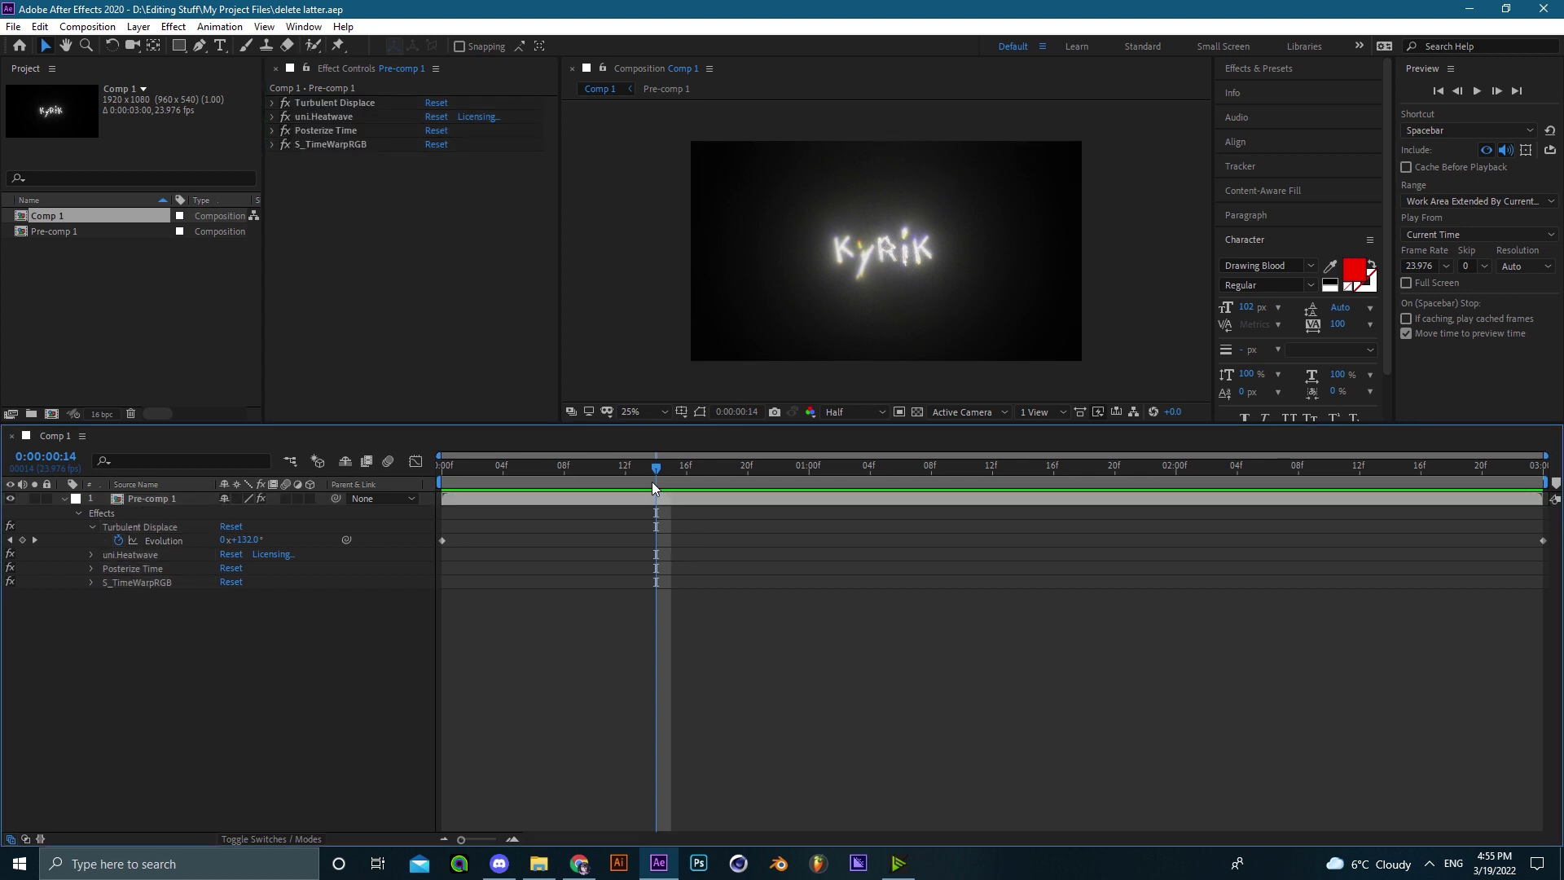
{"action": "mouse_move", "coordinate": [663, 474]}
{"action": "left_mouse_down"}
{"action": "mouse_move", "coordinate": [687, 491]}
{"action": "mouse_move", "coordinate": [461, 500]}
{"action": "mouse_move", "coordinate": [608, 502]}
{"action": "mouse_move", "coordinate": [646, 550]}
{"action": "mouse_move", "coordinate": [749, 477]}
{"action": "mouse_move", "coordinate": [456, 498]}
{"action": "mouse_move", "coordinate": [656, 499]}
{"action": "left_mouse_up"}
{"action": "left_click_drag", "start_coordinate": [650, 471], "coordinate": [793, 469]}
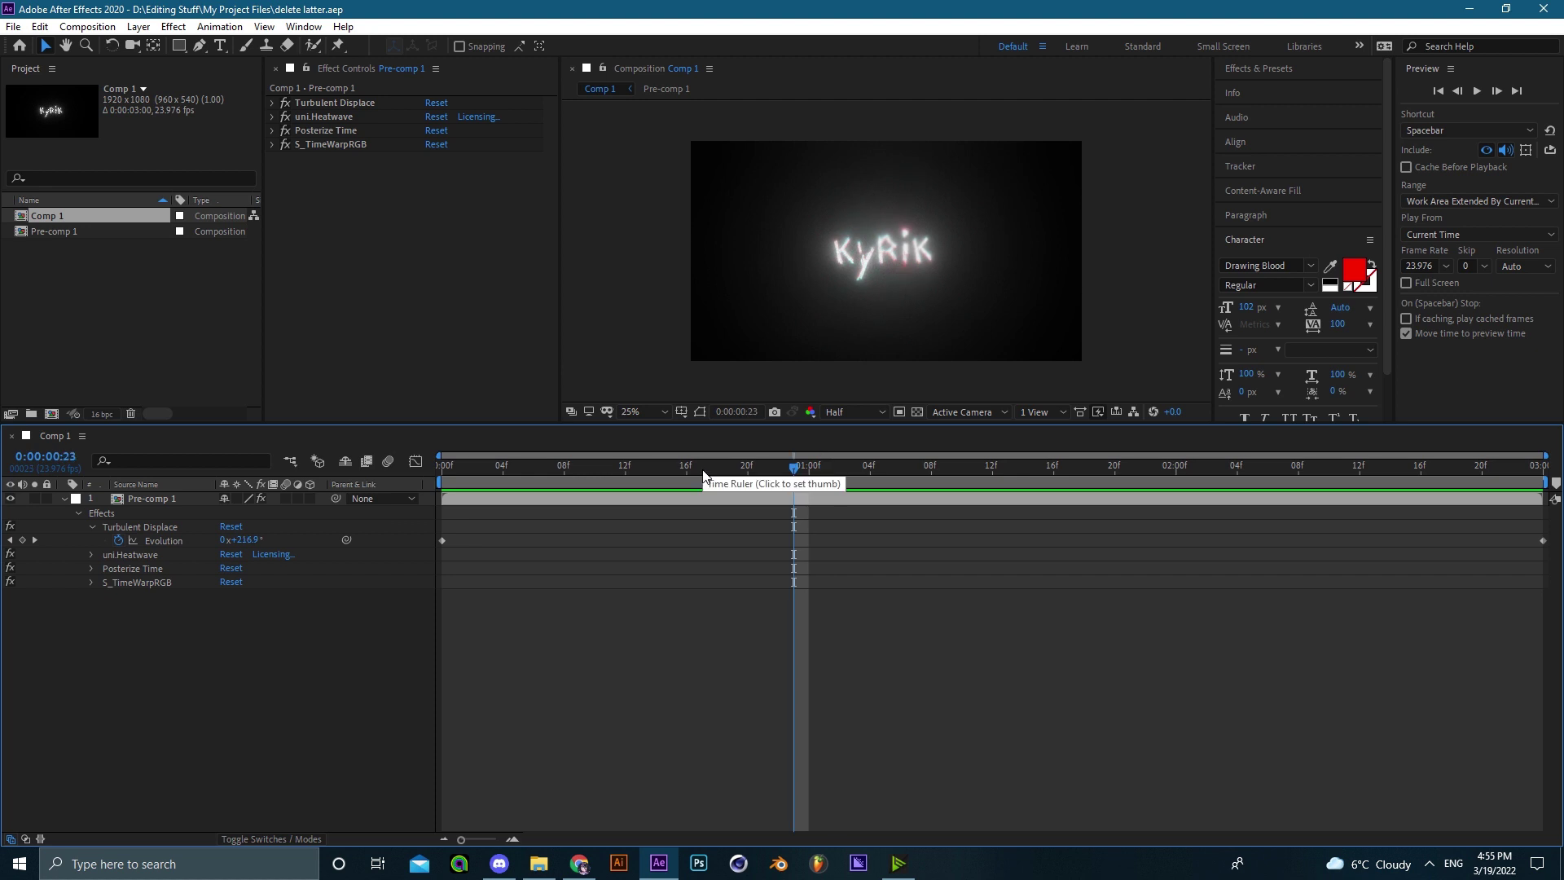